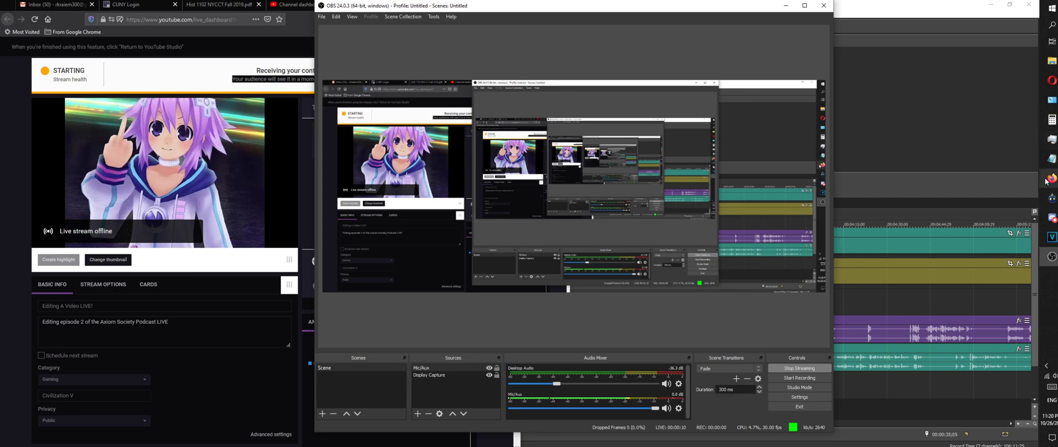
Bring the Firefox window with the YouTube Live Dashboard to the front
mouse_move(1052, 177)
click(995, 165)
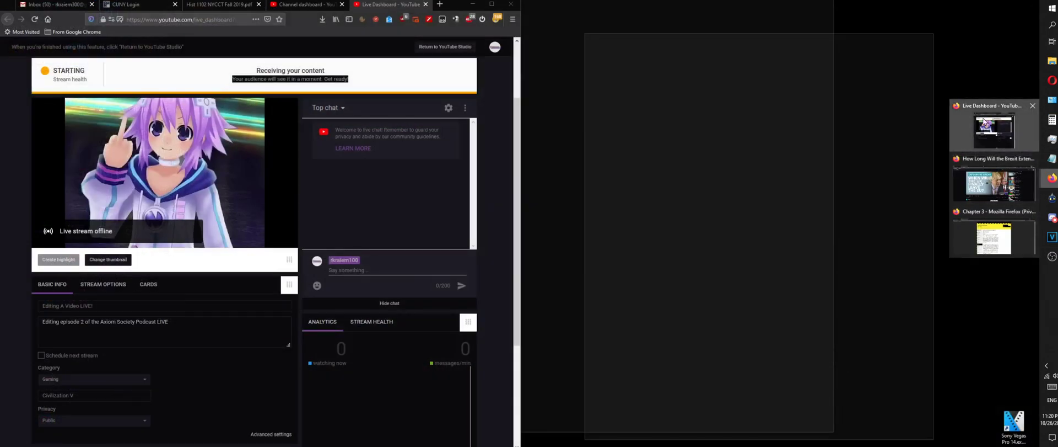
click(994, 126)
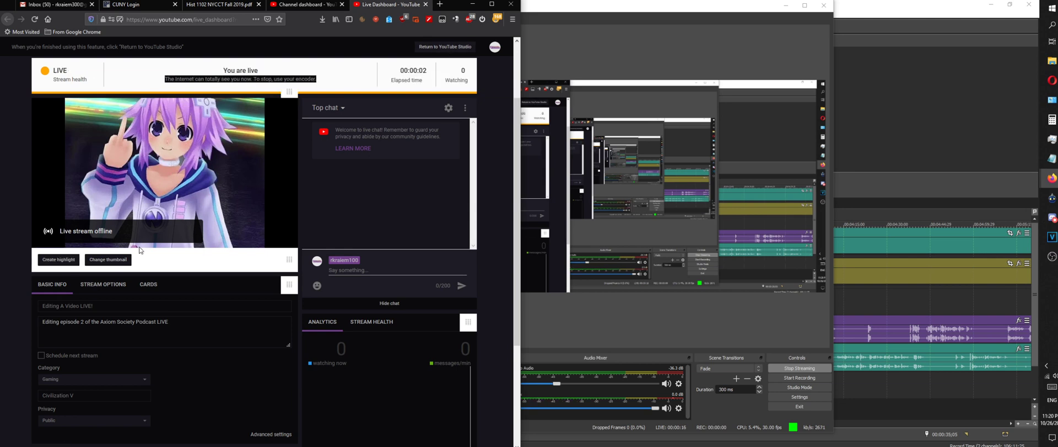
Open the account's Creator Studio in a new tab and go to the channel's Videos page
click(495, 49)
middle_click(447, 98)
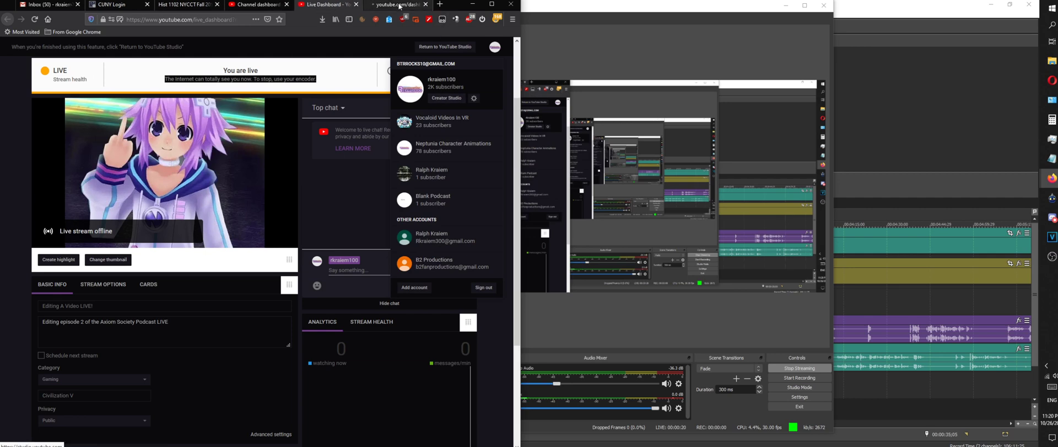
click(400, 6)
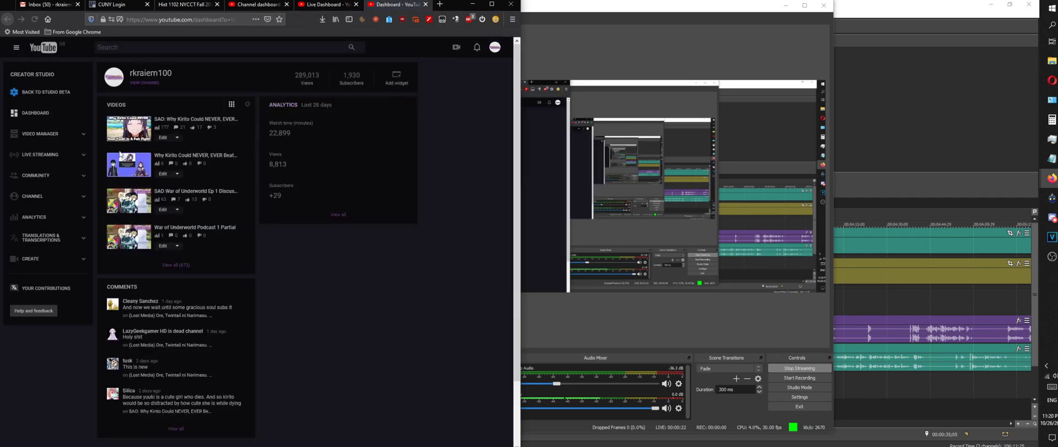
click(133, 81)
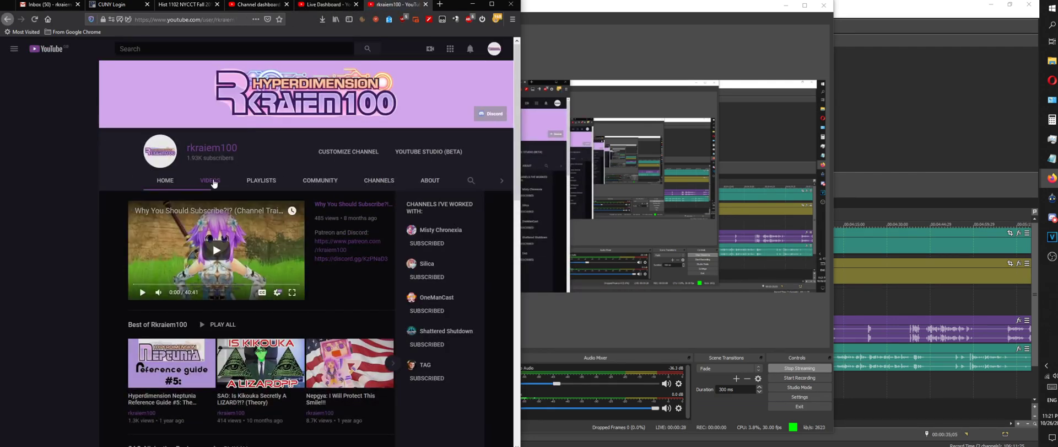
click(212, 180)
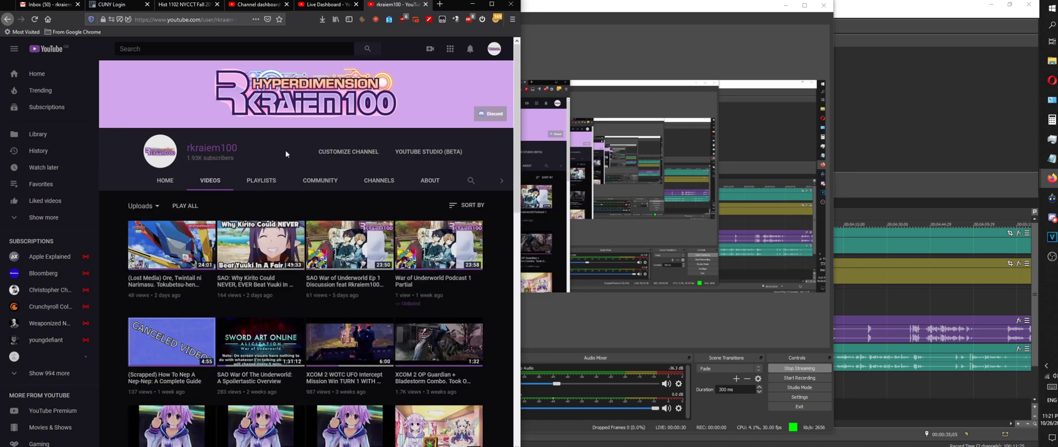
Check the channel's uploads for the live stream, comparing with the Live Dashboard, reloading the page and visiting the YouTube home page
click(262, 4)
click(323, 4)
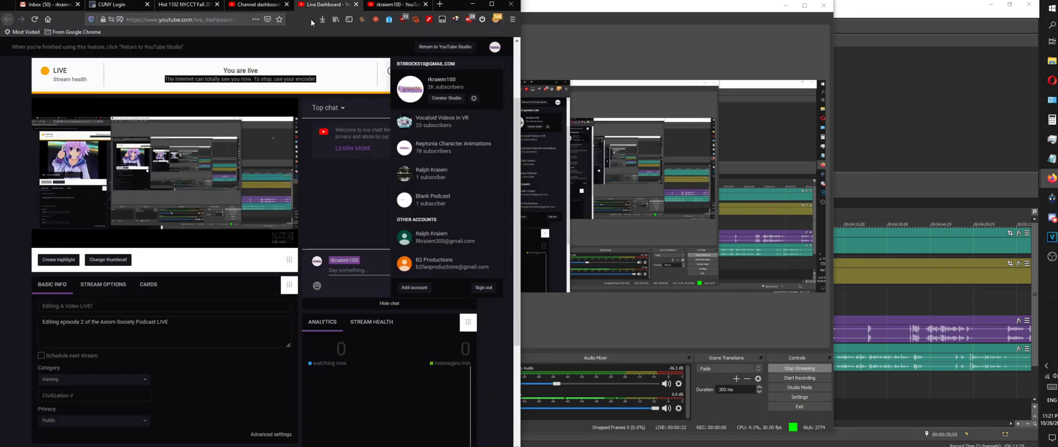
click(396, 5)
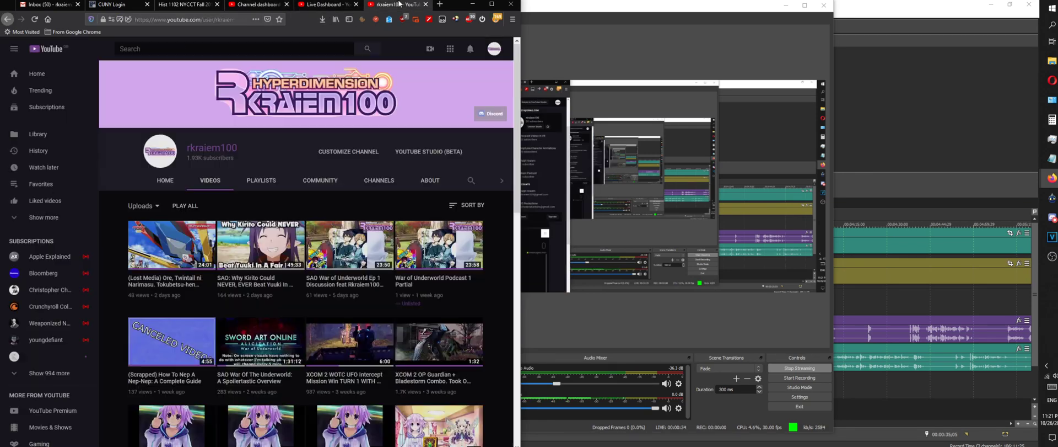
click(325, 5)
click(408, 4)
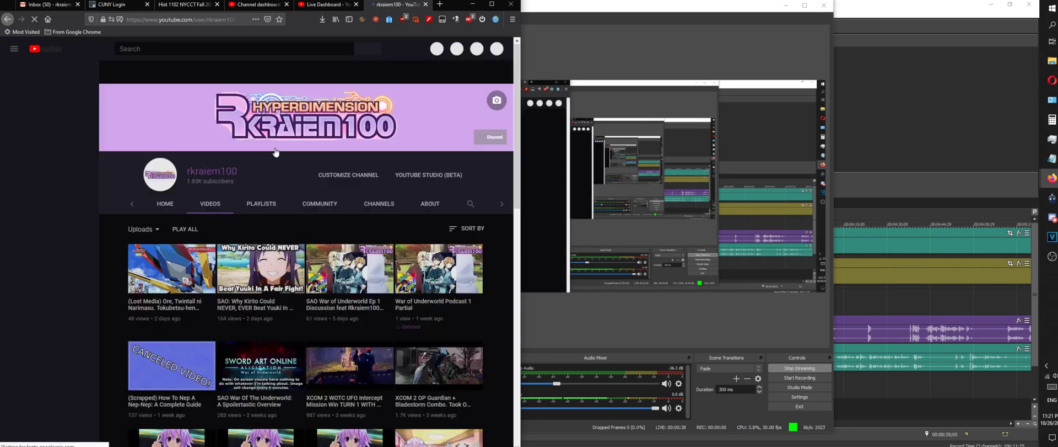
click(325, 4)
click(395, 5)
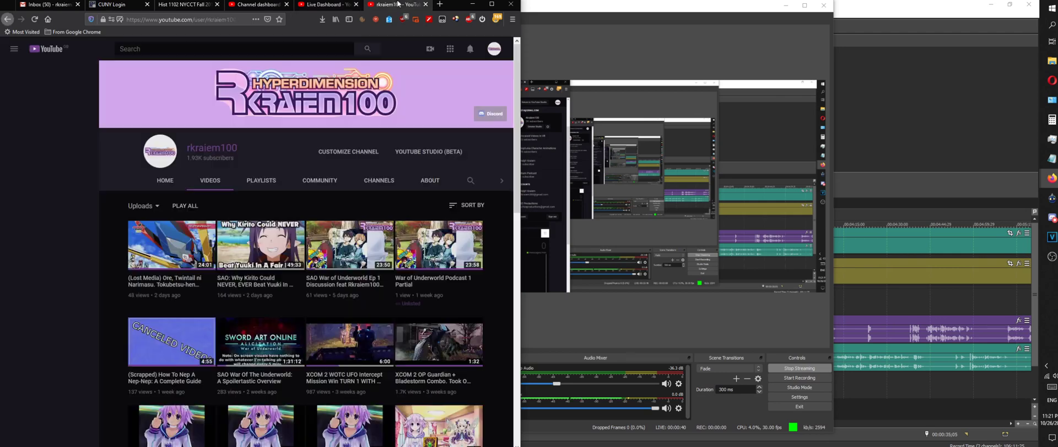
click(34, 51)
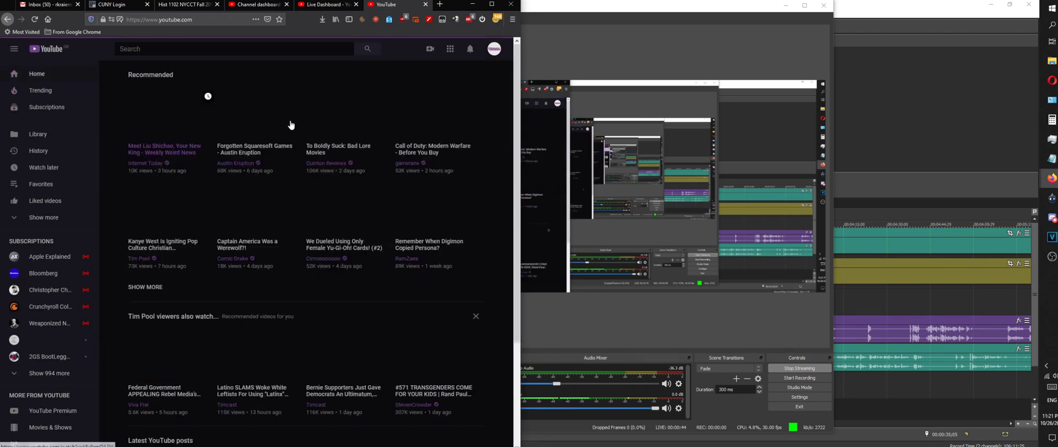
key(alt+Left)
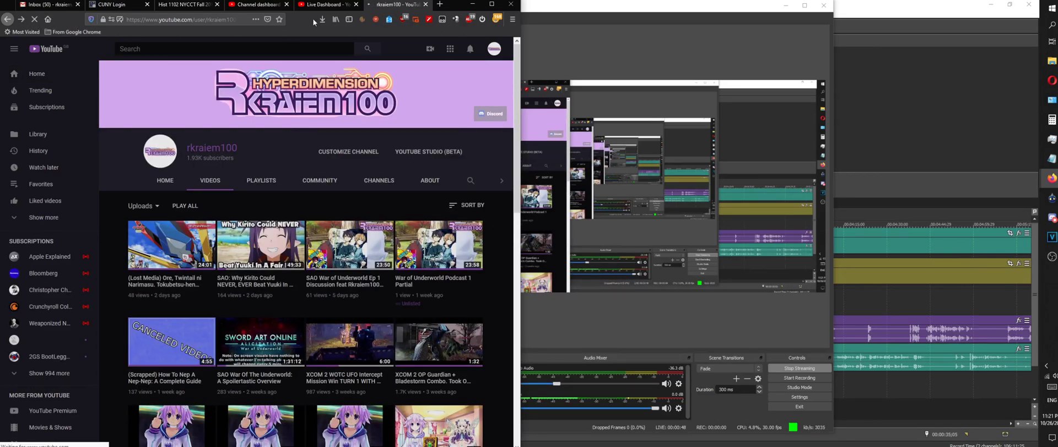
Examine the Live Dashboard, open the Live Control Room introduction video from it and close that video's tab
click(323, 7)
scroll(173, 254, up, 1)
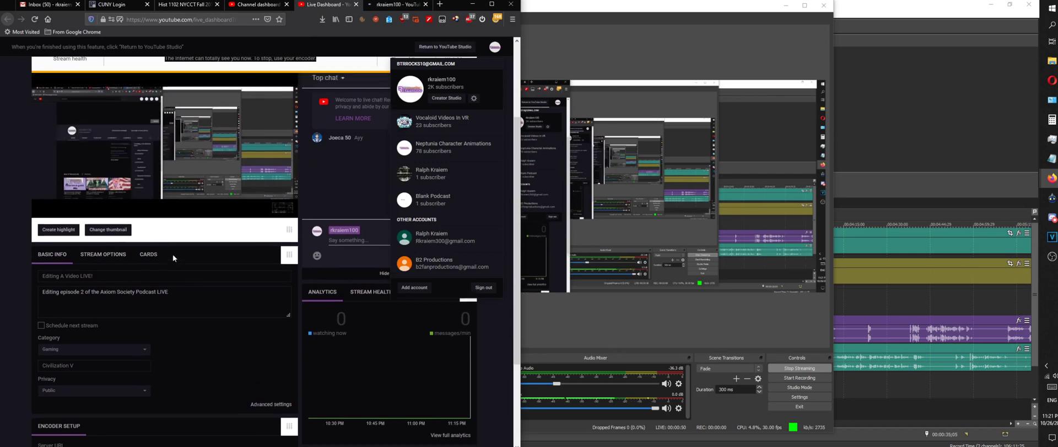
click(181, 337)
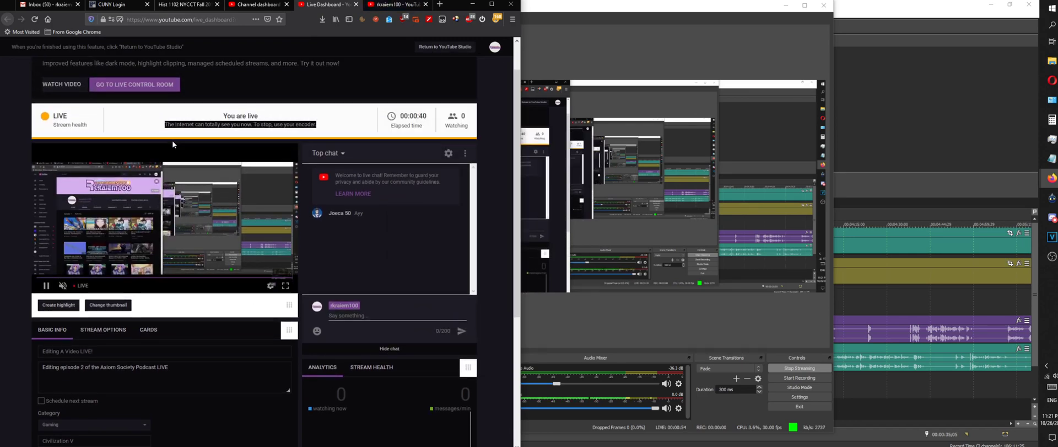
scroll(43, 133, up, 1)
click(47, 125)
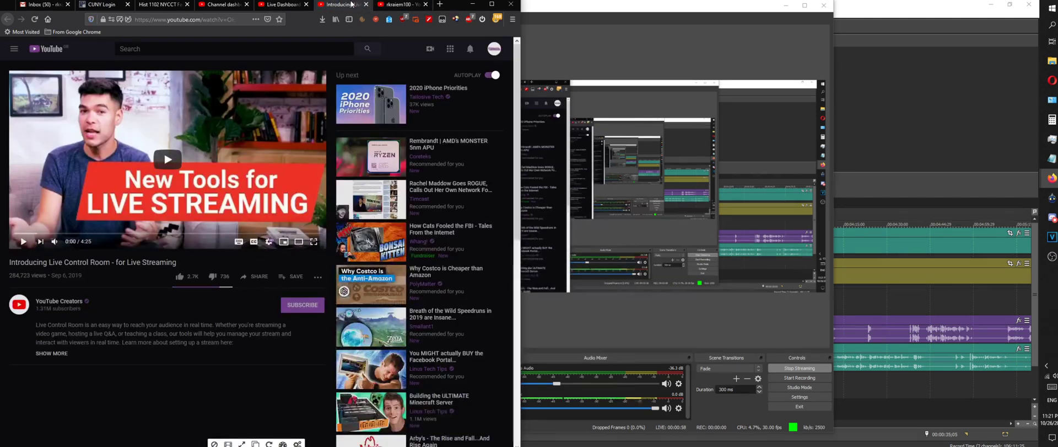
click(366, 4)
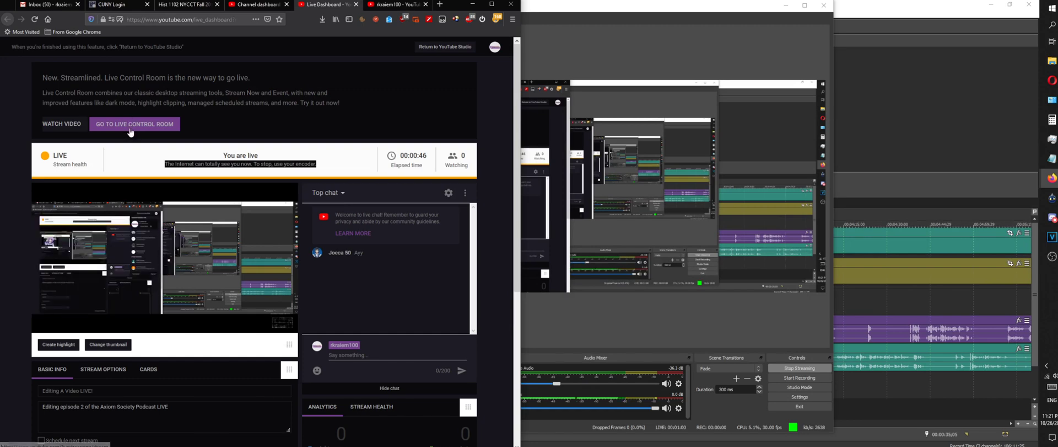
Reload the channel page and look through its Home section for the live stream
click(392, 4)
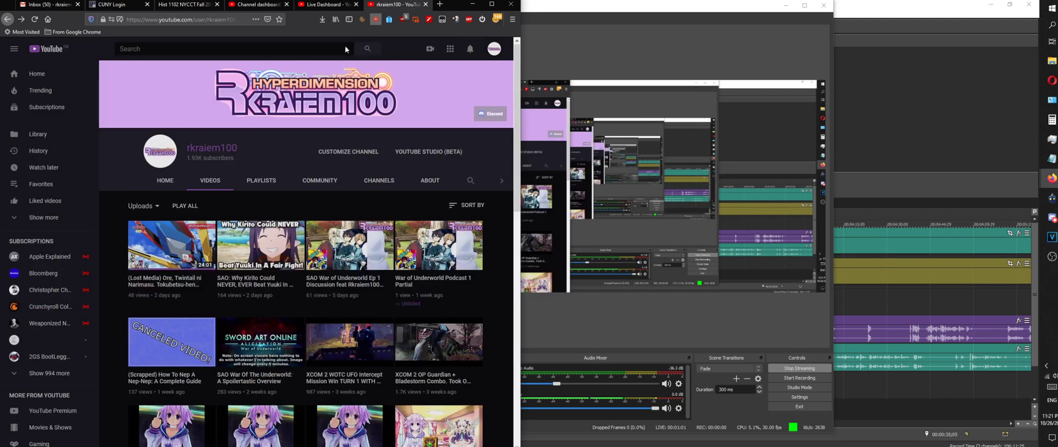
click(33, 20)
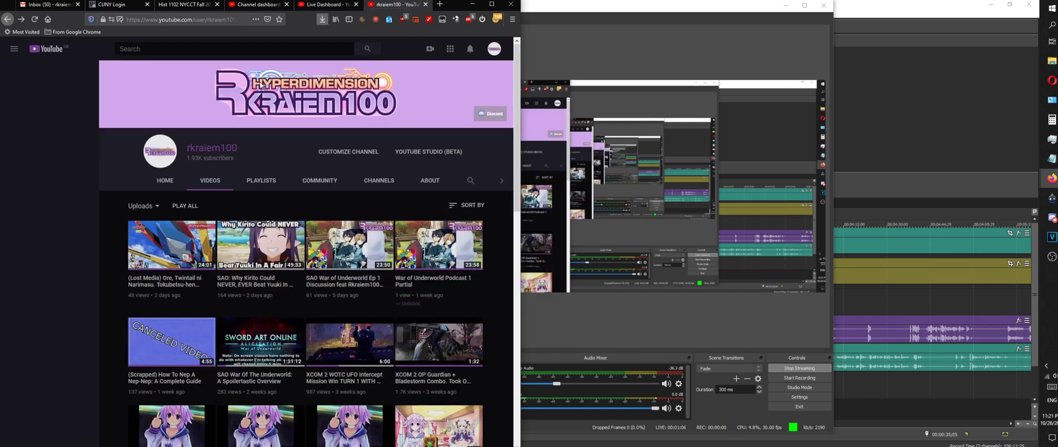
click(163, 184)
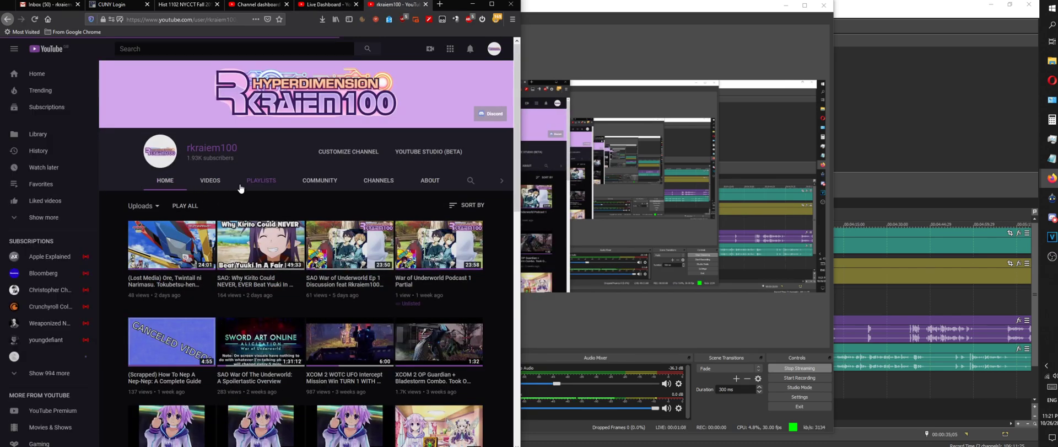
scroll(281, 222, down, 4)
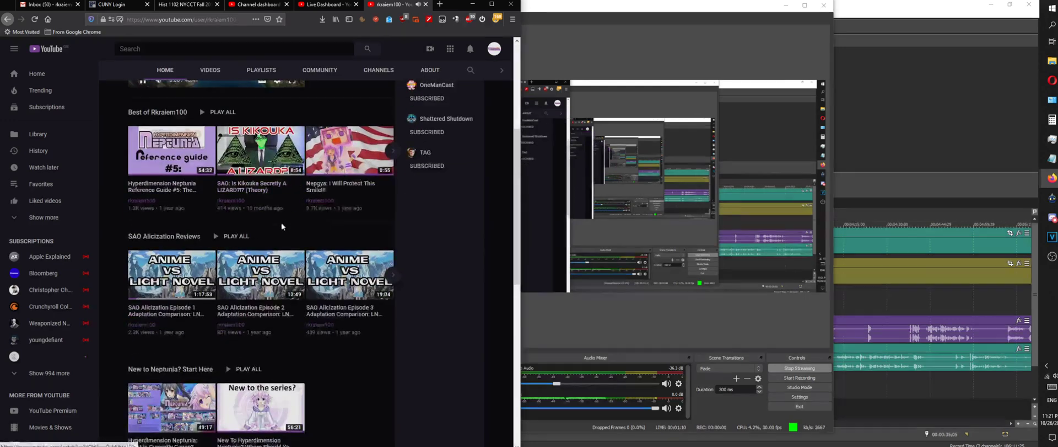
scroll(282, 223, up, 5)
Review the stream status, live chat and basic info on the Live Dashboard
click(326, 4)
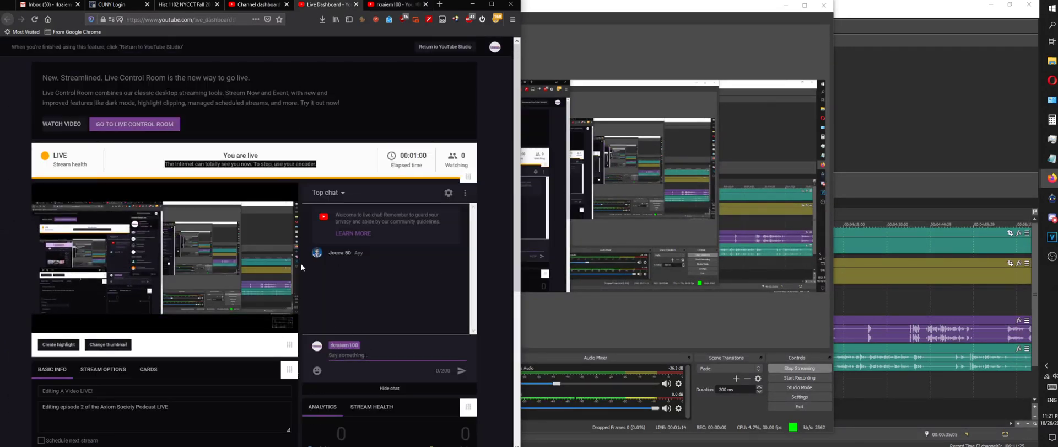
scroll(167, 295, down, 5)
scroll(193, 345, up, 4)
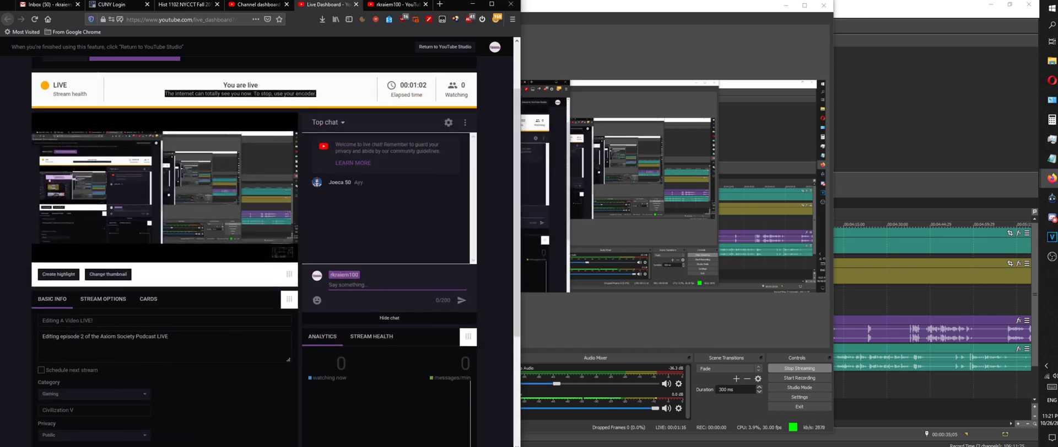
scroll(331, 284, up, 2)
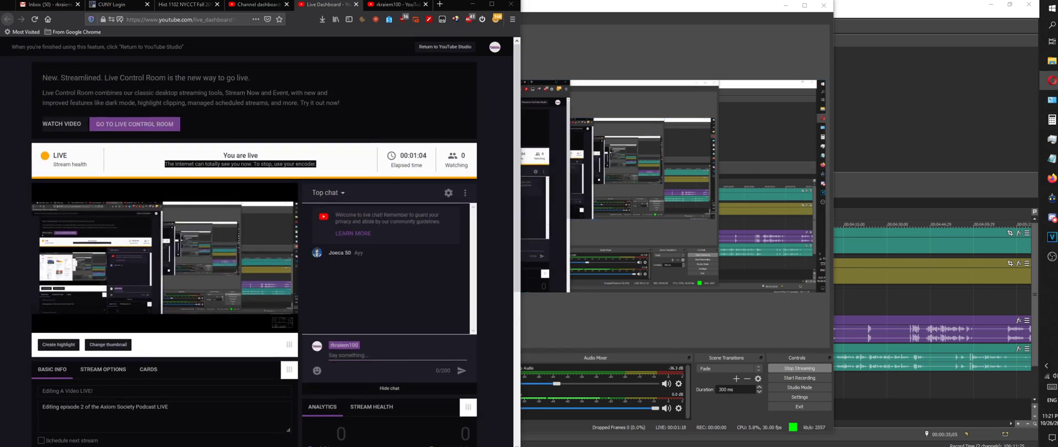
Select the channel page's address and switch between Opera and the Live Dashboard to find the live stream
click(199, 20)
key(ctrl+Tab)
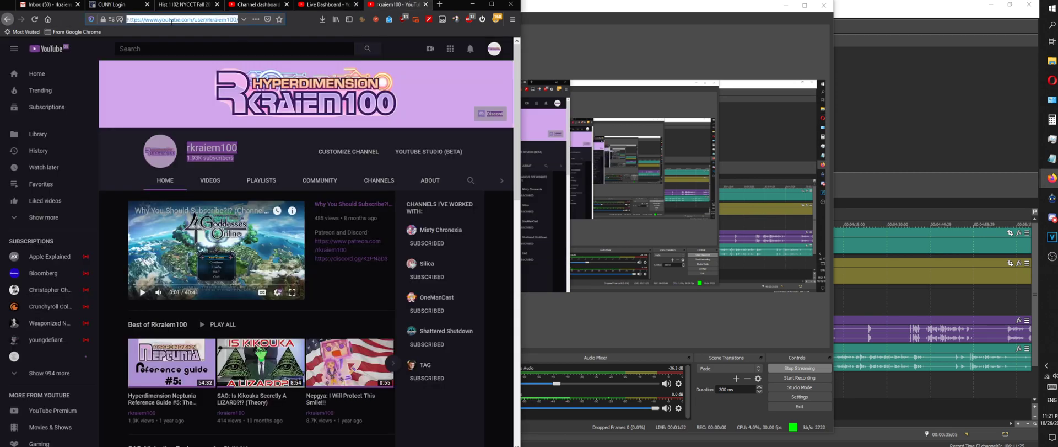
click(1052, 80)
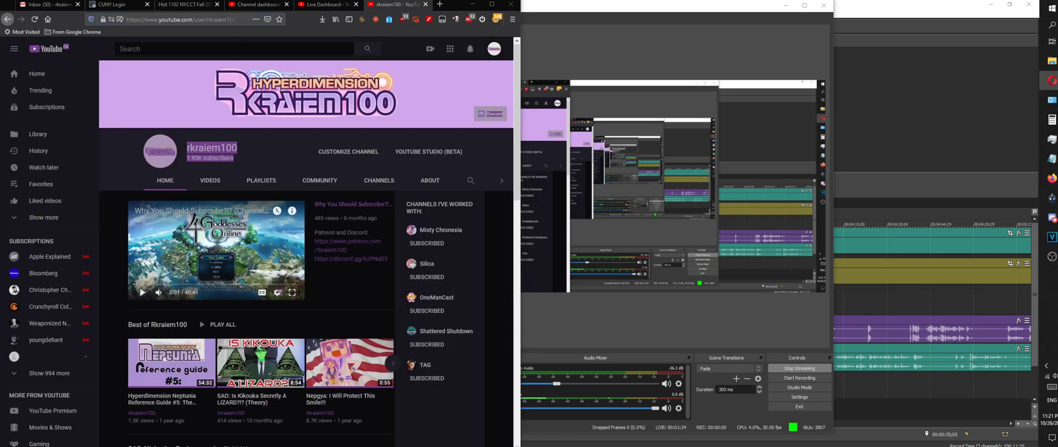
click(325, 4)
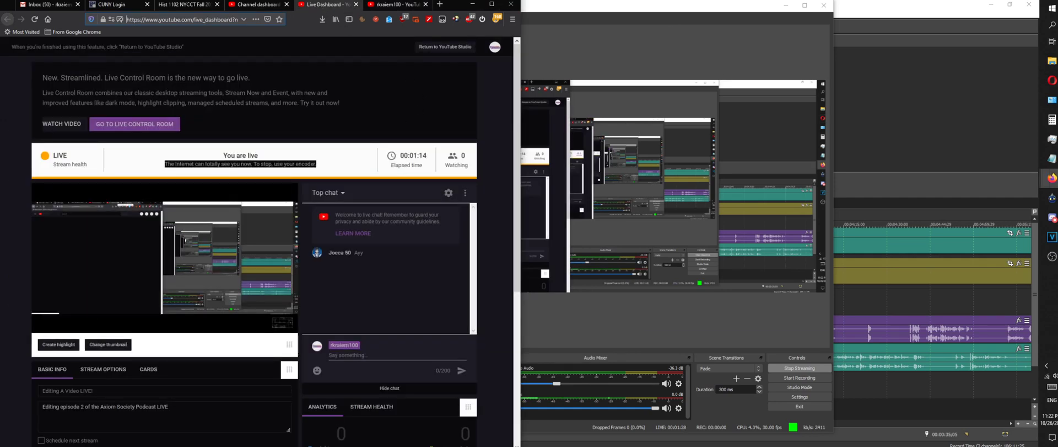
click(1052, 80)
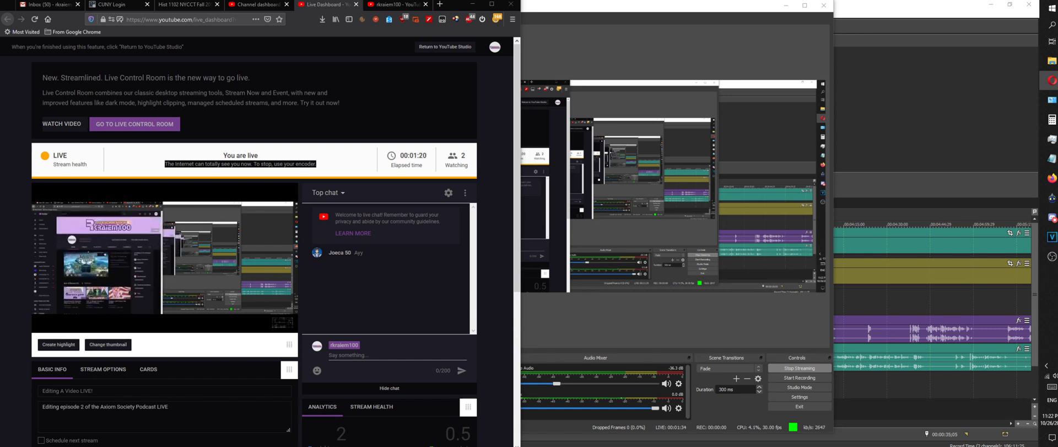
click(439, 4)
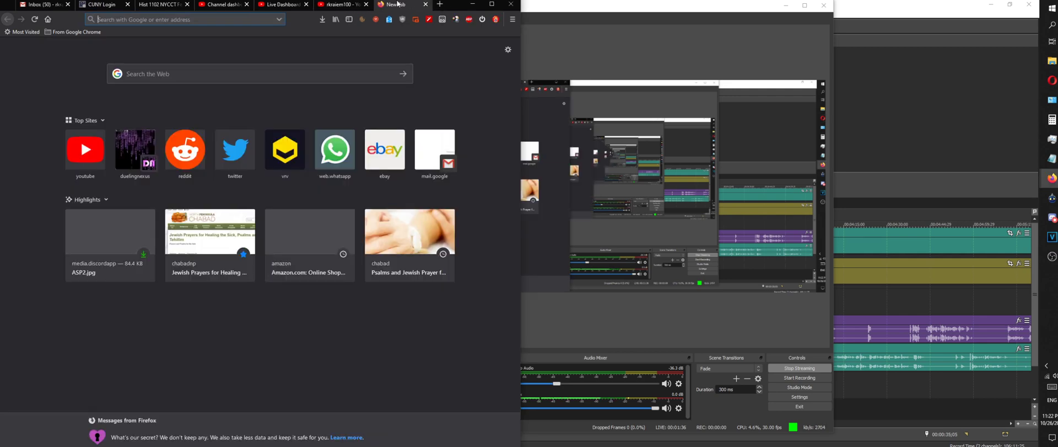
key(ctrl+w)
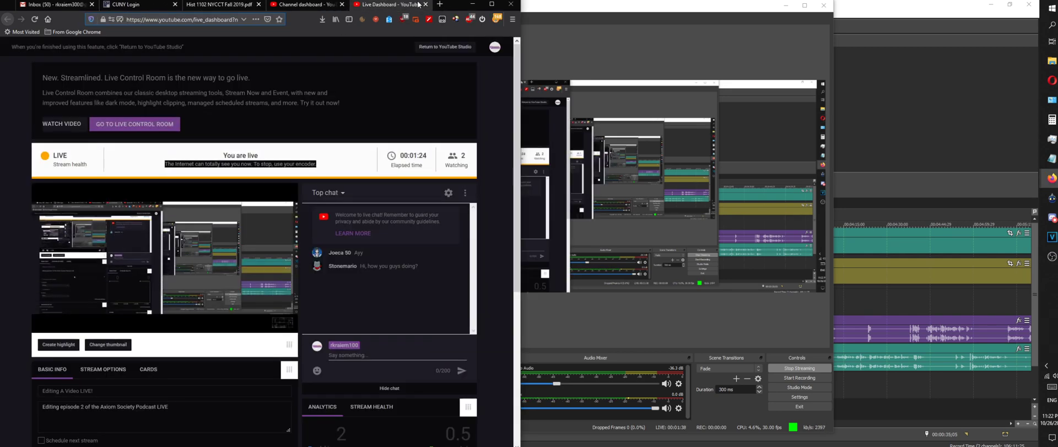
key(ctrl+t)
text(https://www.youtube.com/watch?v=nmkDxN4E5gA)
key(Return)
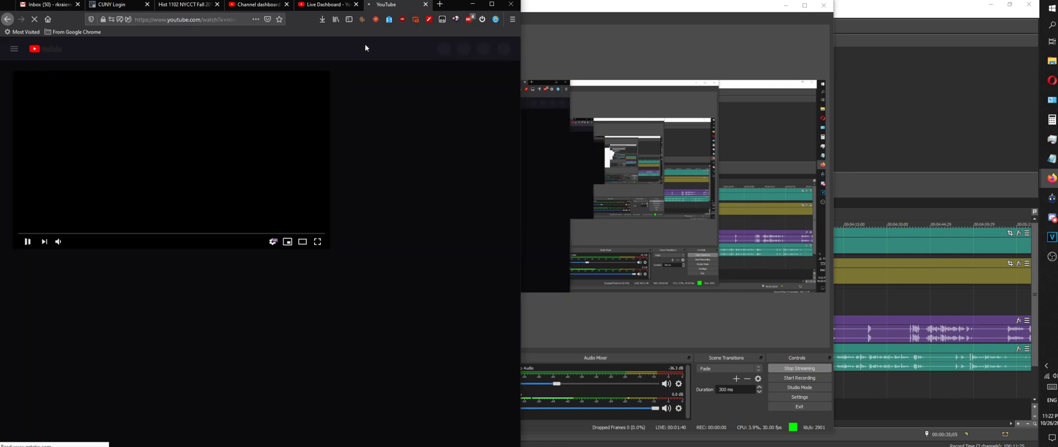
Close the Hist 1102 and CUNY Login tabs and minimize Firefox and OBS to switch to the VEGAS Pro project
middle_click(157, 4)
click(147, 4)
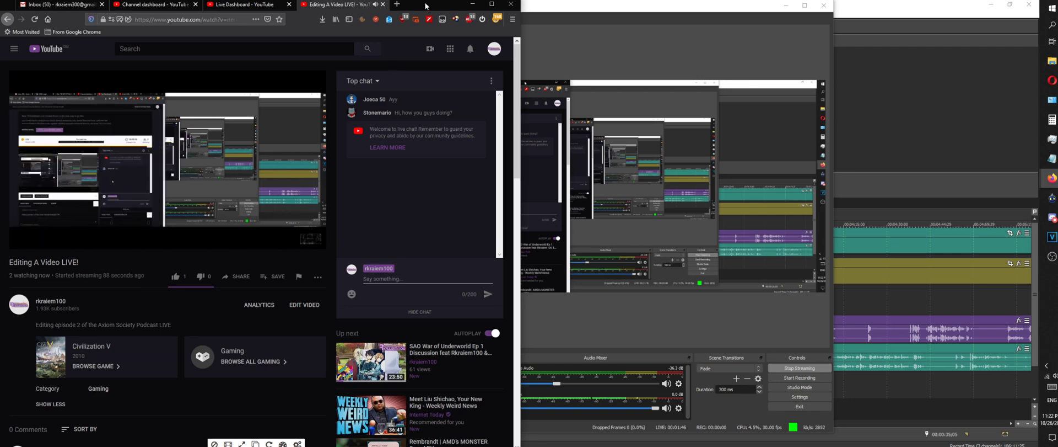
click(467, 3)
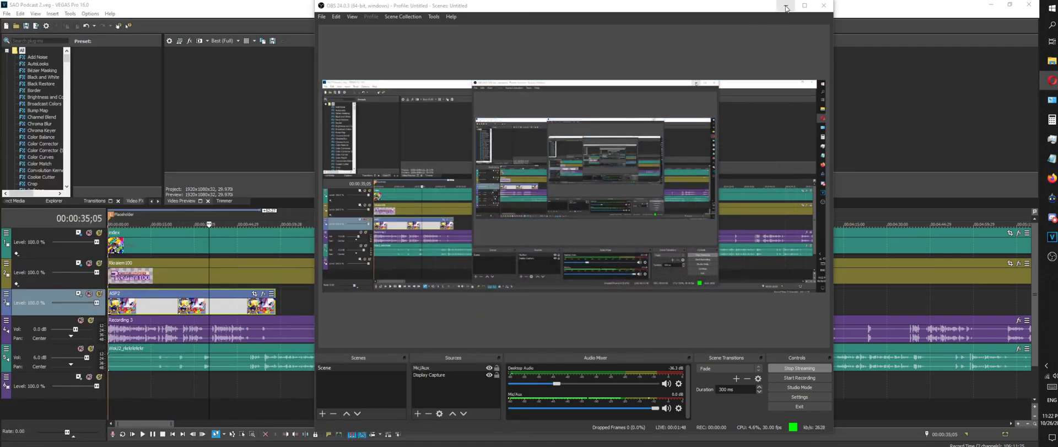
click(787, 6)
Place the timeline cursor at 00:00:49;16, at the end of the ASP2 event on the third track
scroll(312, 317, down, 6)
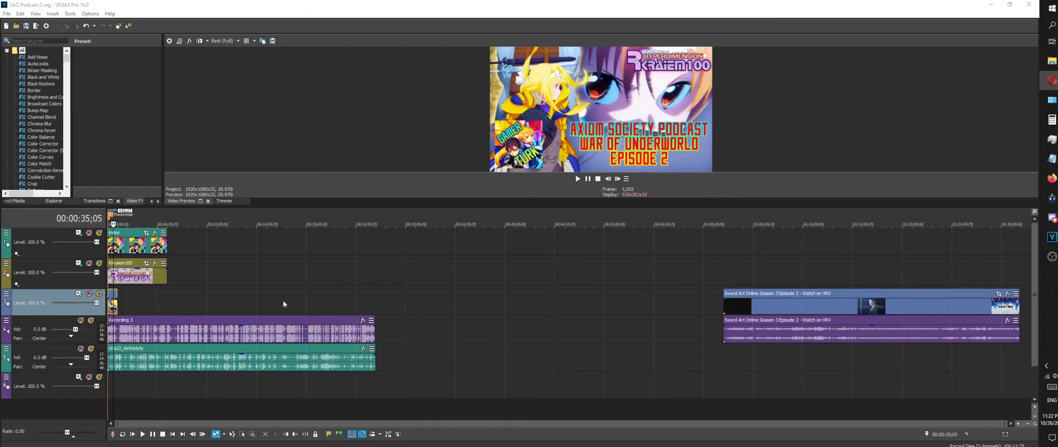
scroll(198, 234, up, 6)
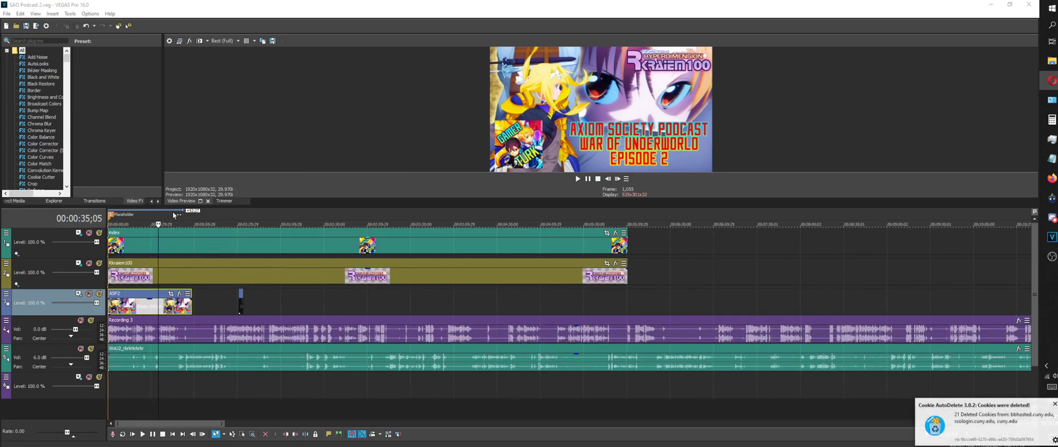
click(171, 211)
click(190, 214)
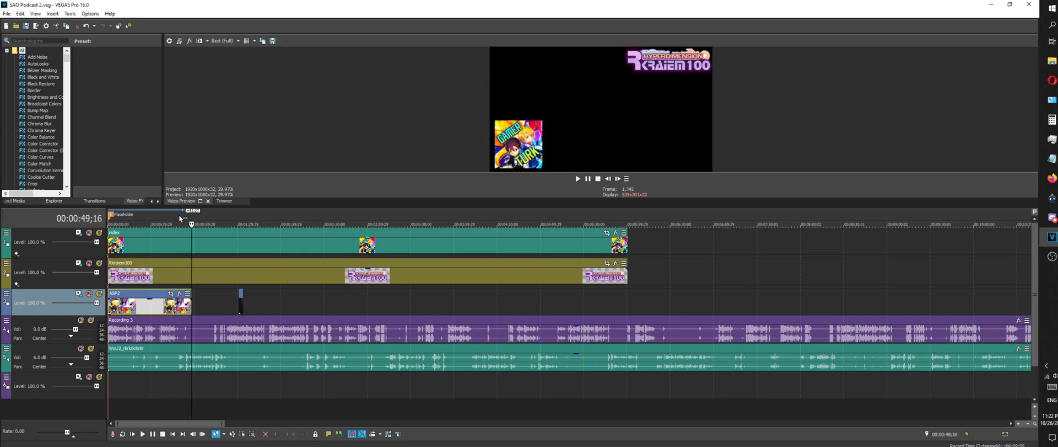
Place the timeline cursor at 00:00:08;11 and check the live stream page in Firefox before returning to the VEGAS Pro project
click(120, 223)
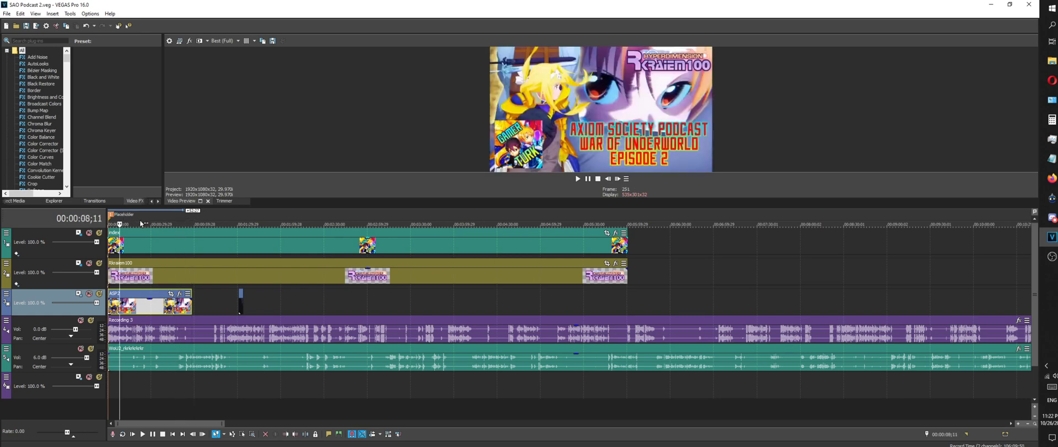
key(alt+Tab)
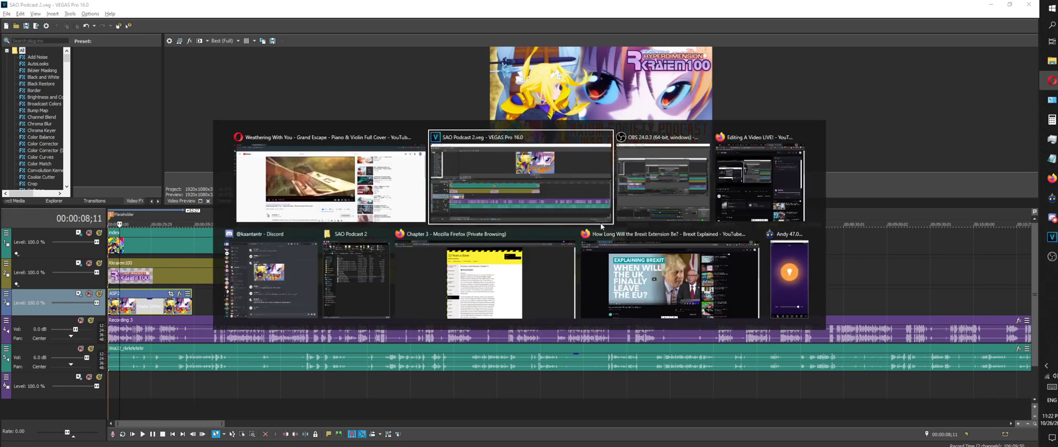
click(739, 191)
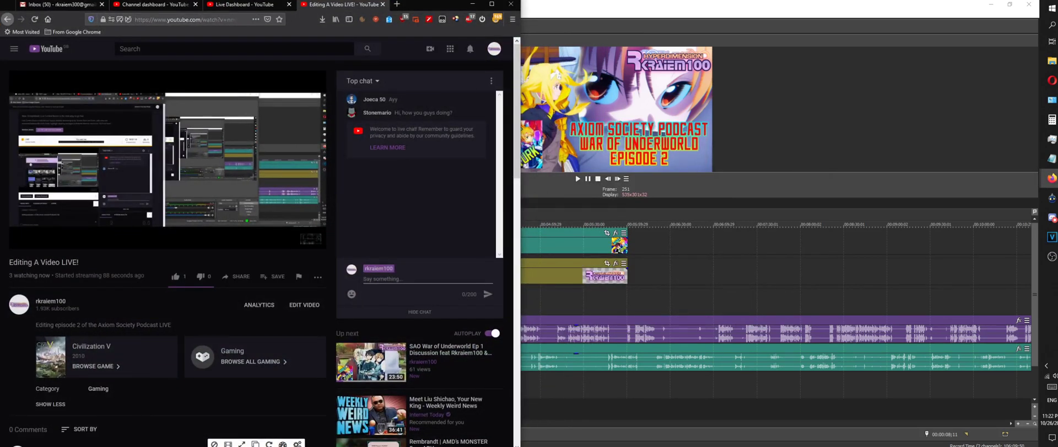
key(alt+Tab)
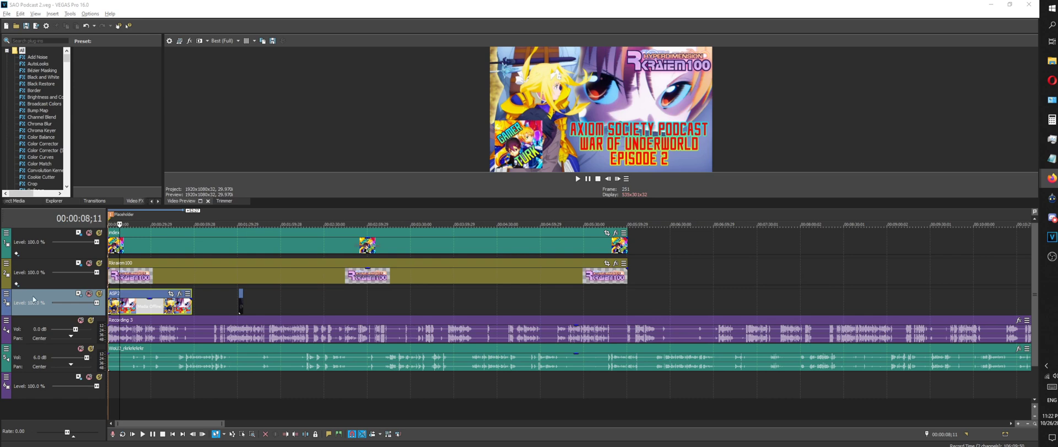
scroll(379, 286, down, 5)
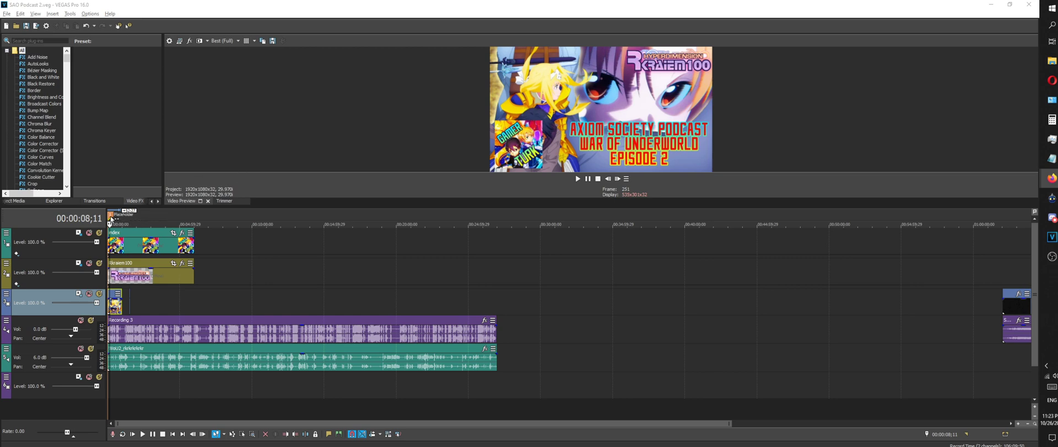
Play the project from 00:00:00;00 and move the ASP2 event on the third track to the very start of the timeline
click(111, 218)
scroll(127, 226, up, 15)
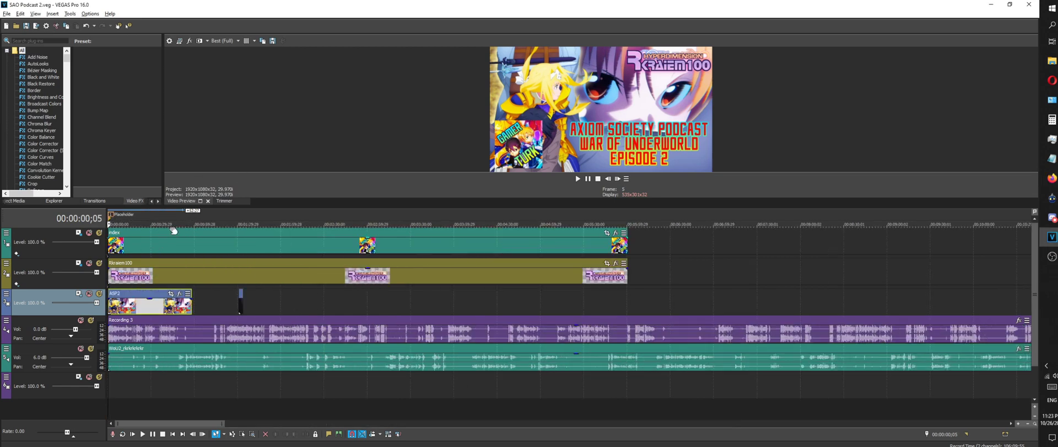
click(110, 216)
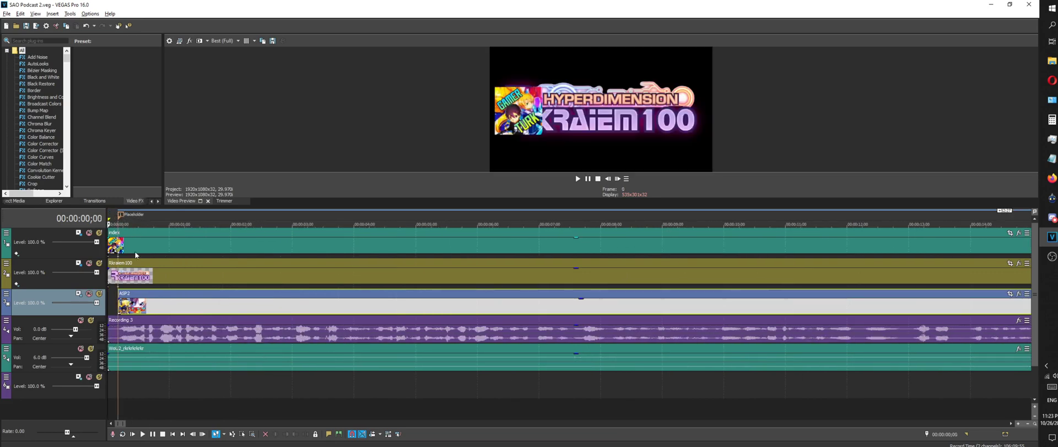
key(space)
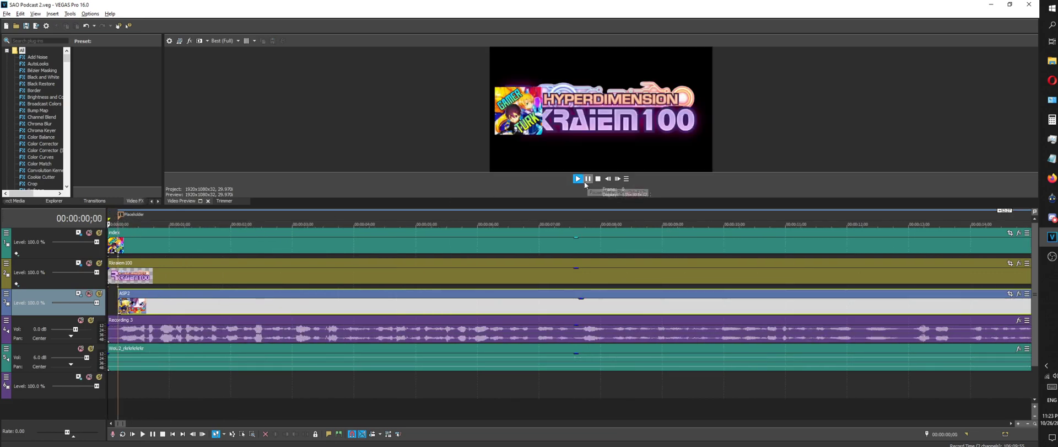
drag(115, 312, 105, 312)
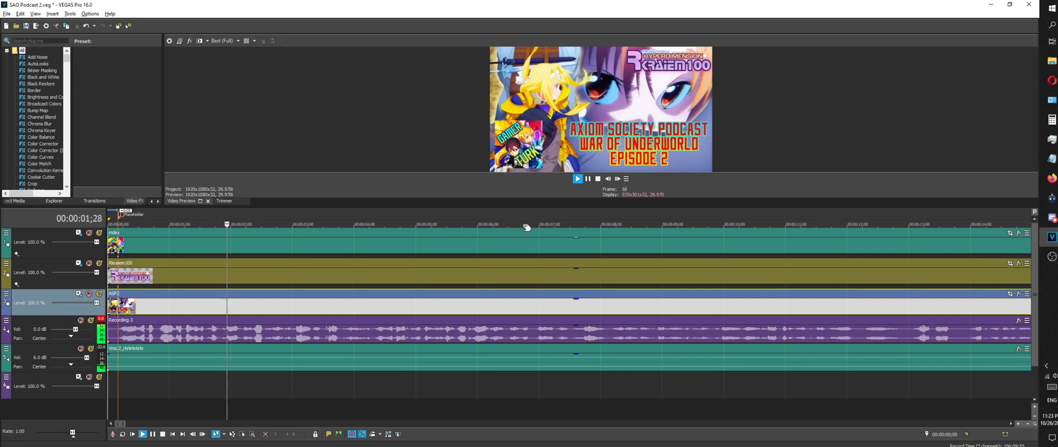
Set the system volume to 16 while the podcast plays
key(XF86AudioLowerVolume)
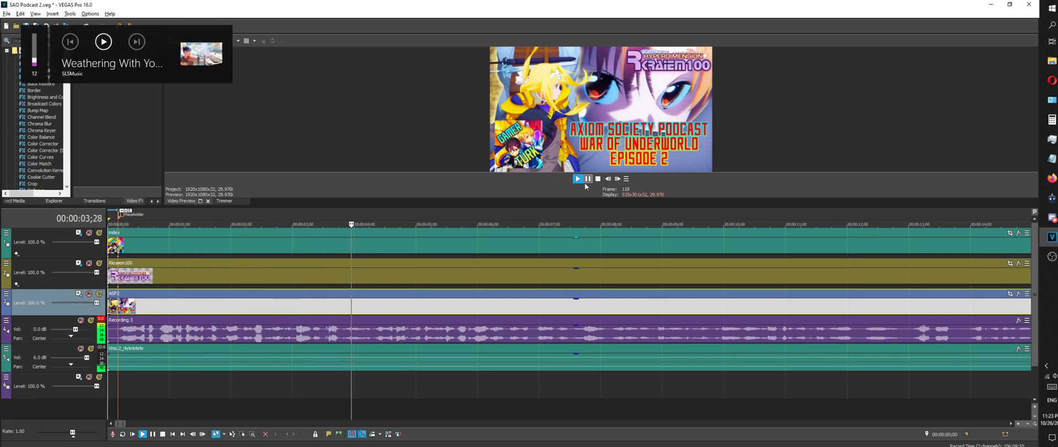
key(XF86AudioRaiseVolume)
key(XF86AudioRaiseVolume)
key(XF86AudioRaiseVolume)
key(XF86AudioRaiseVolume)
key(XF86AudioRaiseVolume)
key(XF86AudioRaiseVolume)
key(XF86AudioRaiseVolume)
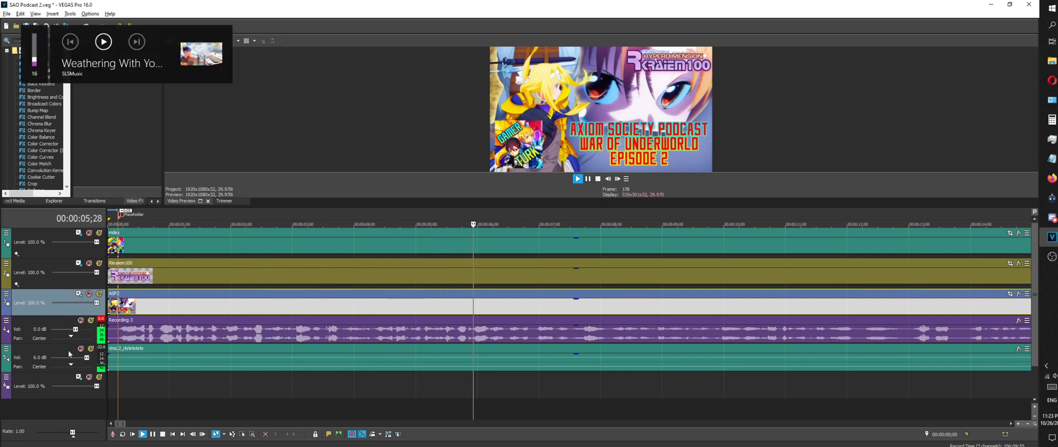
Stop playback and inspect the alignment of the ASP2 event with the beginning of the timeline
scroll(114, 351, down, 3)
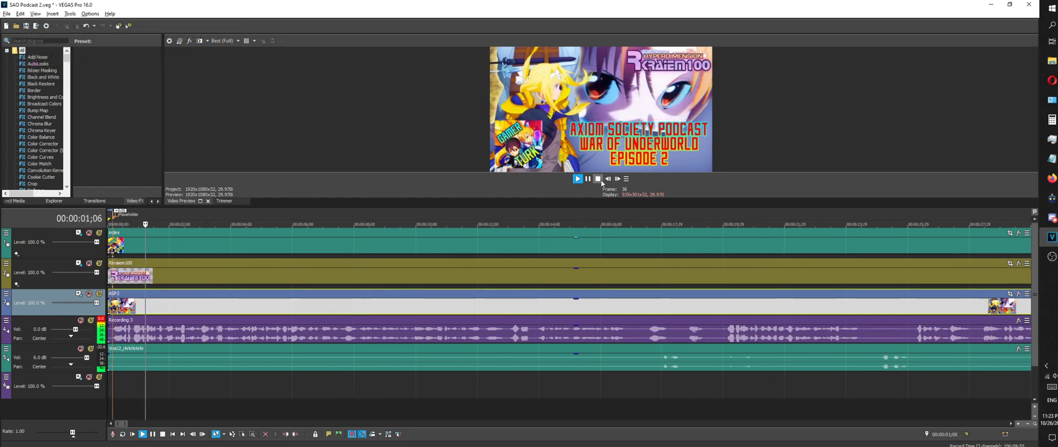
key(space)
scroll(442, 274, up, 10)
scroll(443, 274, up, 5)
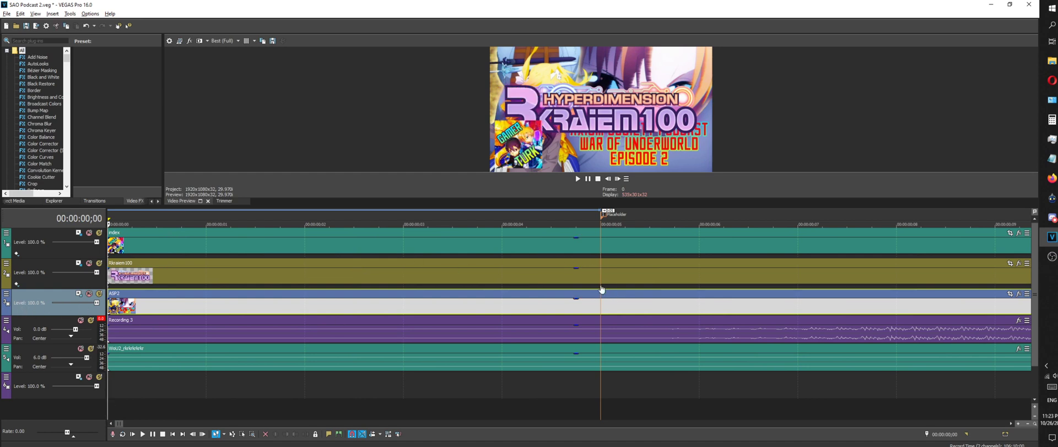
Play the project from the start, look over the events on all tracks, and stop playback
scroll(264, 285, down, 15)
key(space)
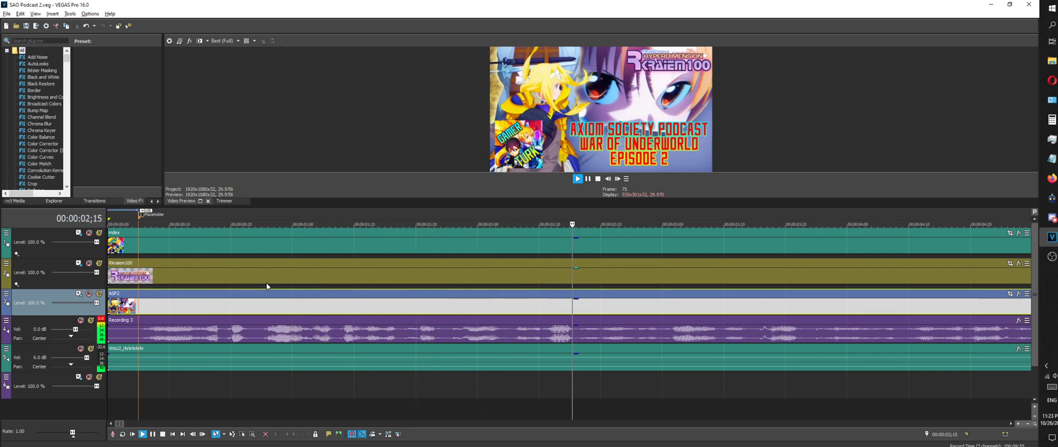
scroll(441, 318, down, 10)
scroll(441, 317, down, 5)
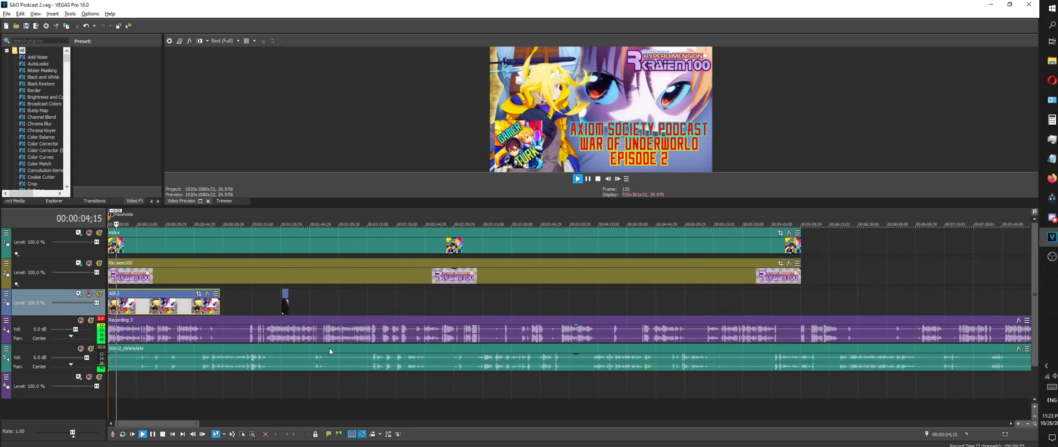
scroll(268, 316, down, 3)
scroll(260, 308, up, 7)
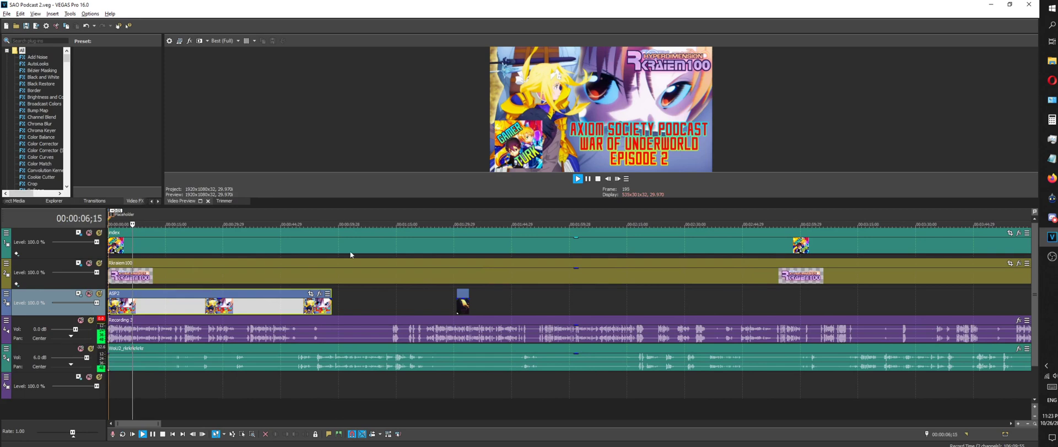
click(598, 178)
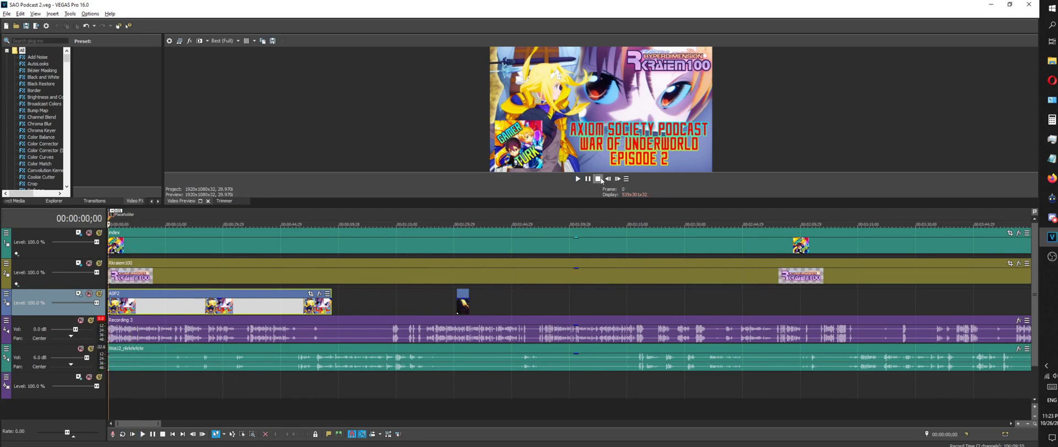
Play the project from 00:00:07;04, check the Desktop Audio level in OBS, and stop playback
click(135, 212)
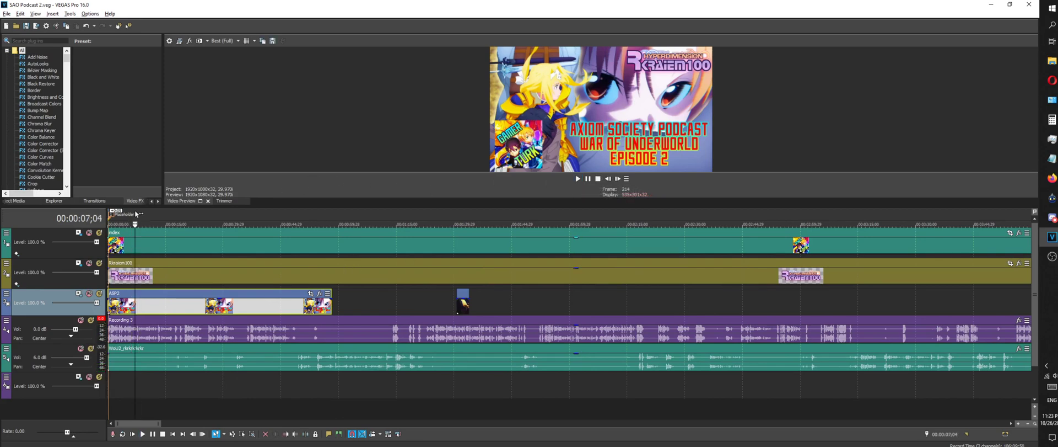
scroll(419, 320, down, 6)
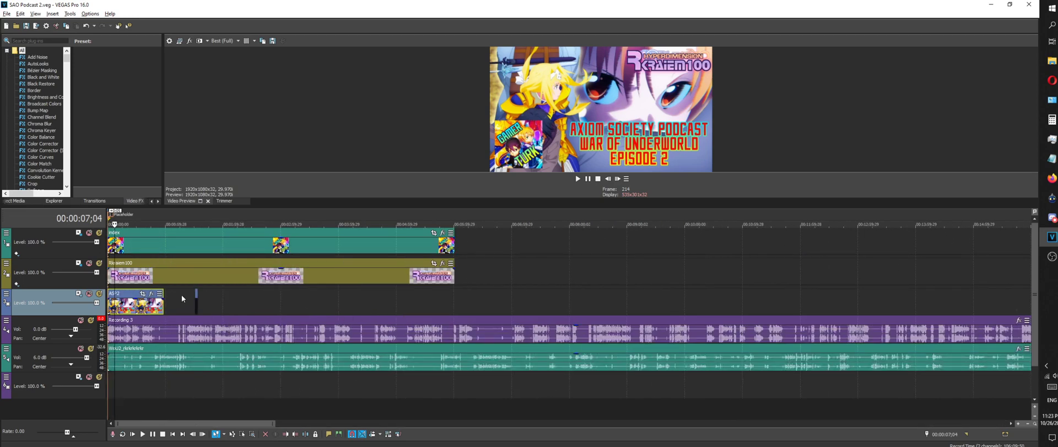
scroll(232, 297, up, 6)
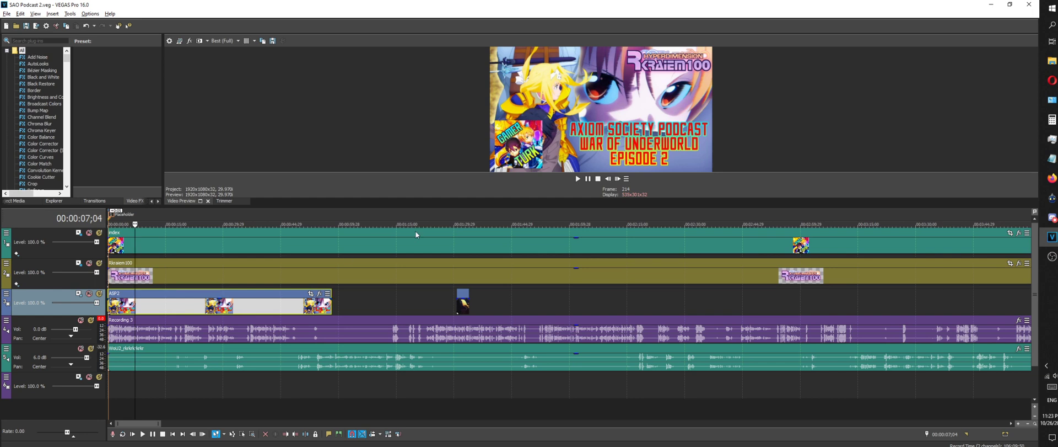
click(1052, 256)
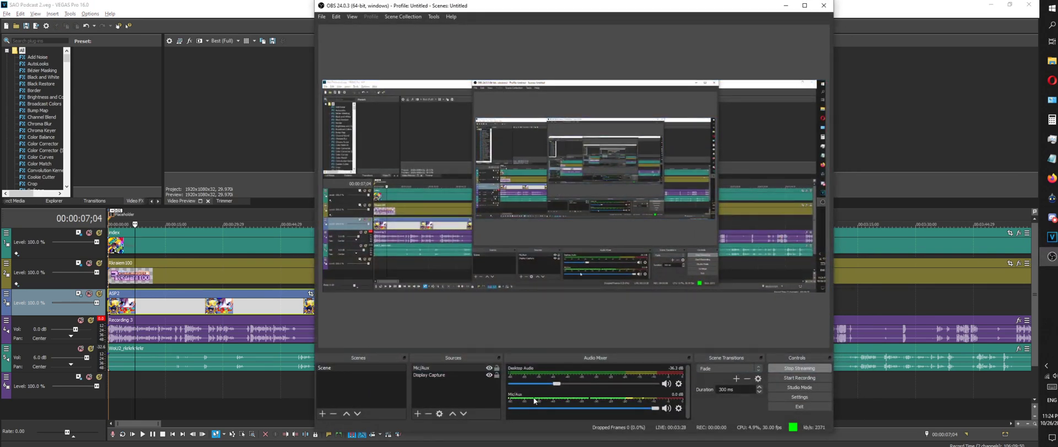
click(578, 178)
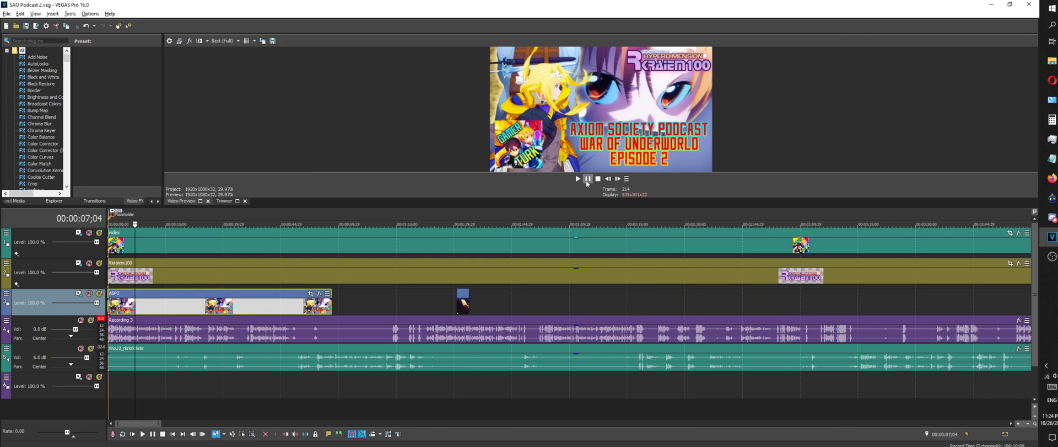
key(alt+Tab)
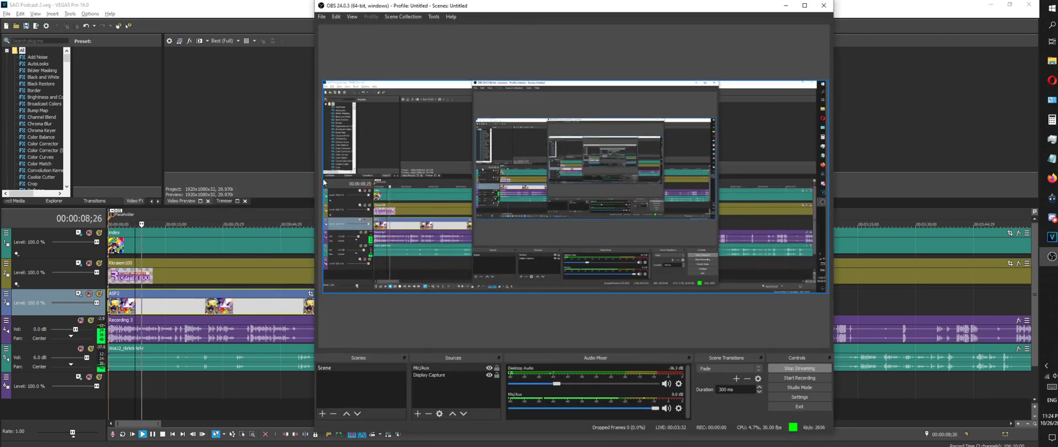
click(281, 140)
click(606, 179)
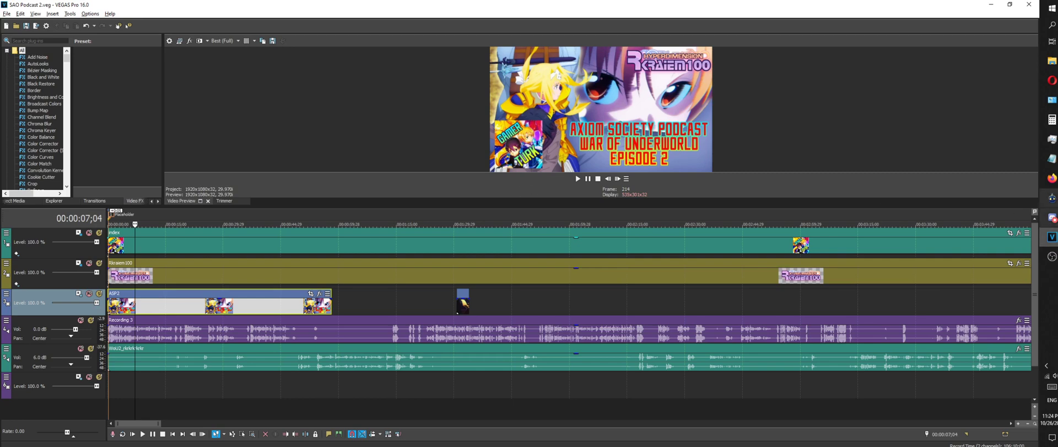
Set the Desktop Audio level in OBS to -19.4 dB, testing it against project playback, and return to VEGAS Pro
click(1052, 256)
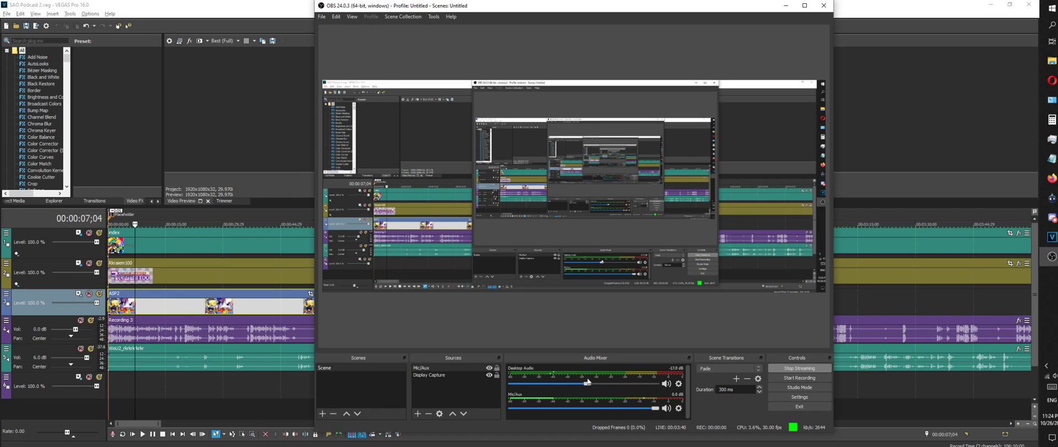
key(alt+Tab)
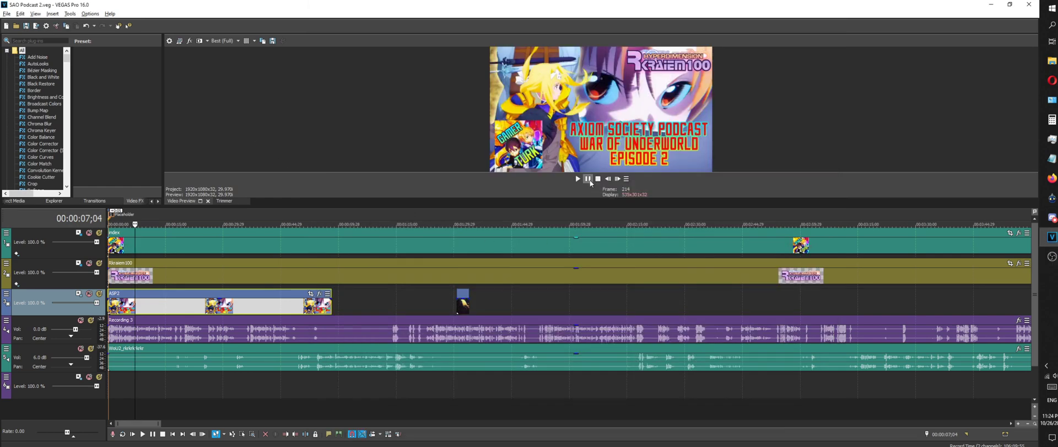
click(578, 178)
key(alt+Tab)
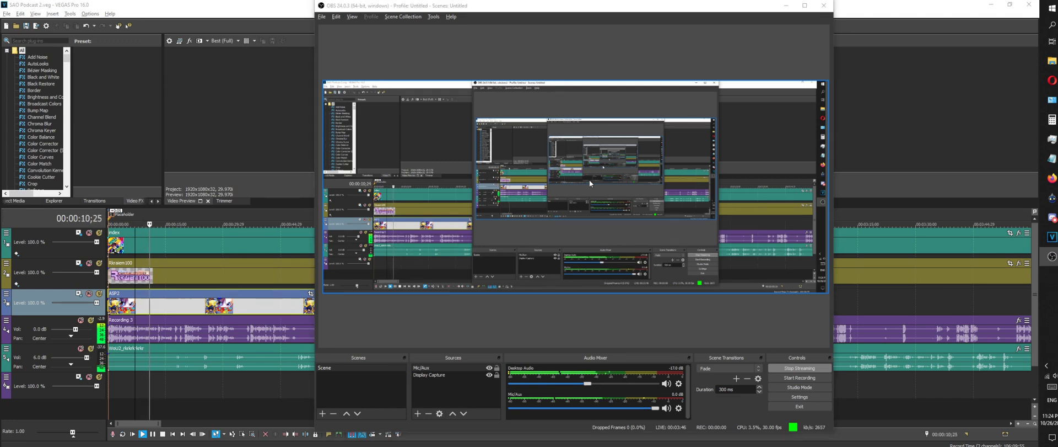
key(alt+Tab)
click(588, 179)
key(alt+Tab)
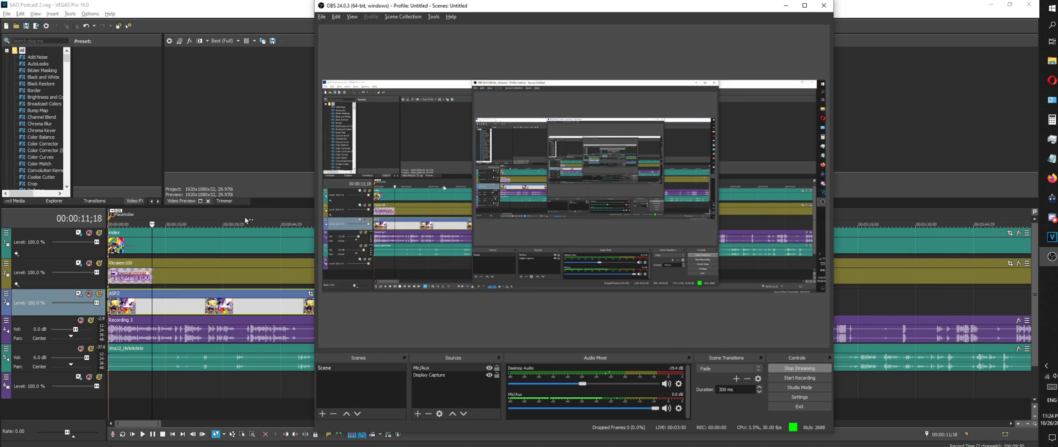
key(alt+Tab)
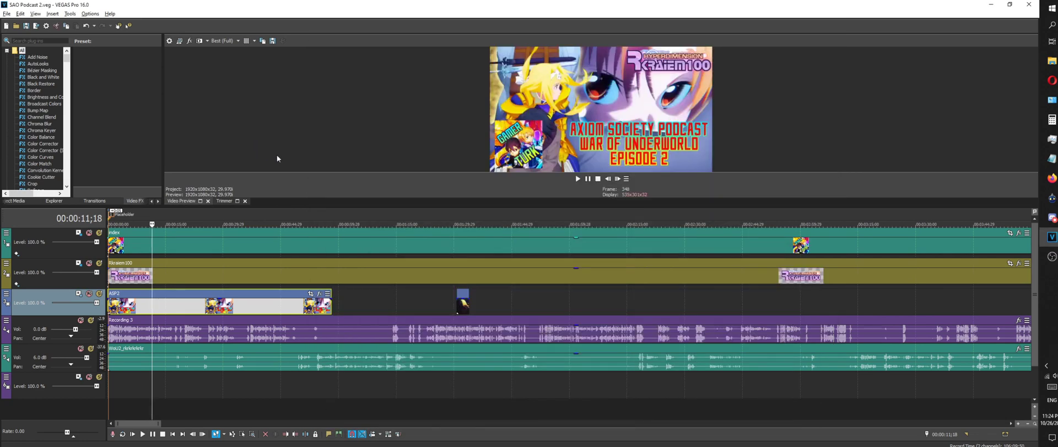
Place the timeline cursor at 00:00:12;16, check OBS once more, and play the project from there
scroll(404, 270, down, 5)
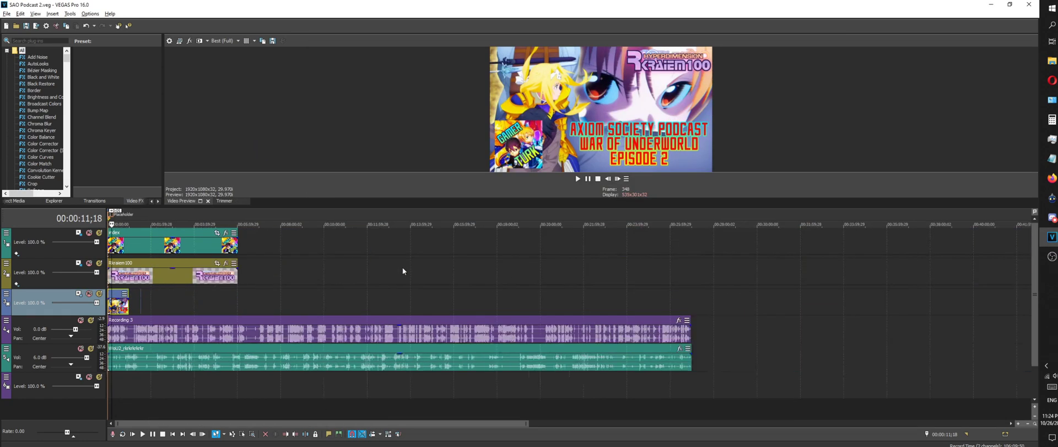
click(118, 222)
scroll(137, 229, up, 5)
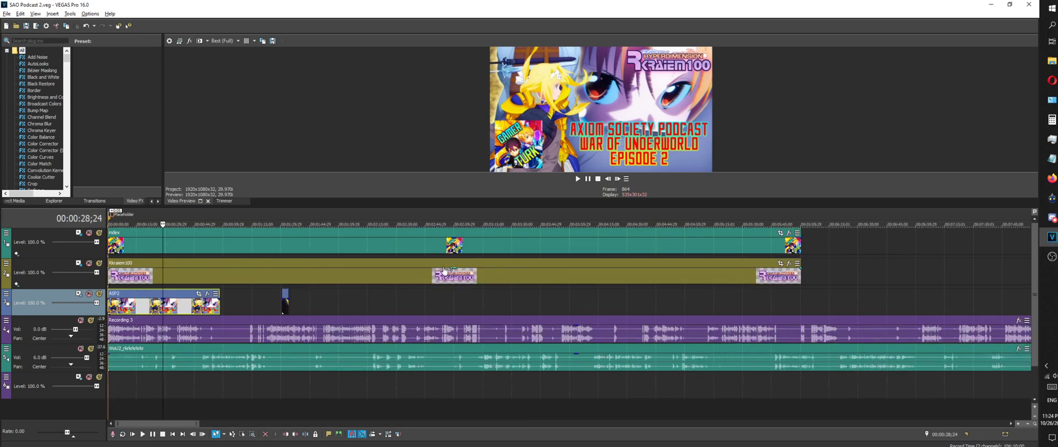
click(132, 222)
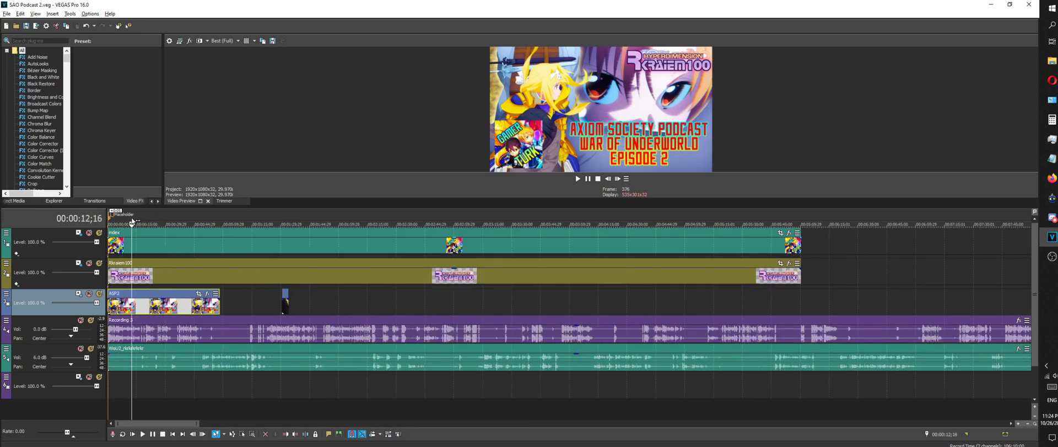
key(alt+Tab)
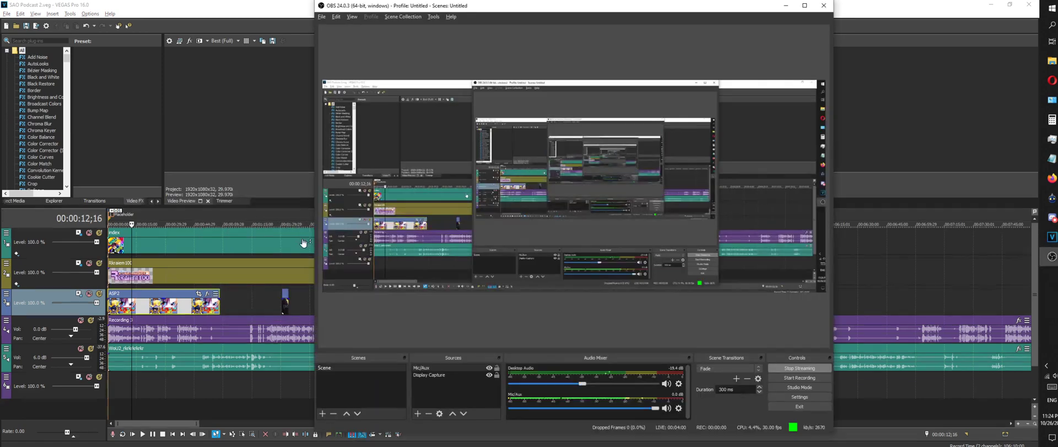
key(alt+Tab)
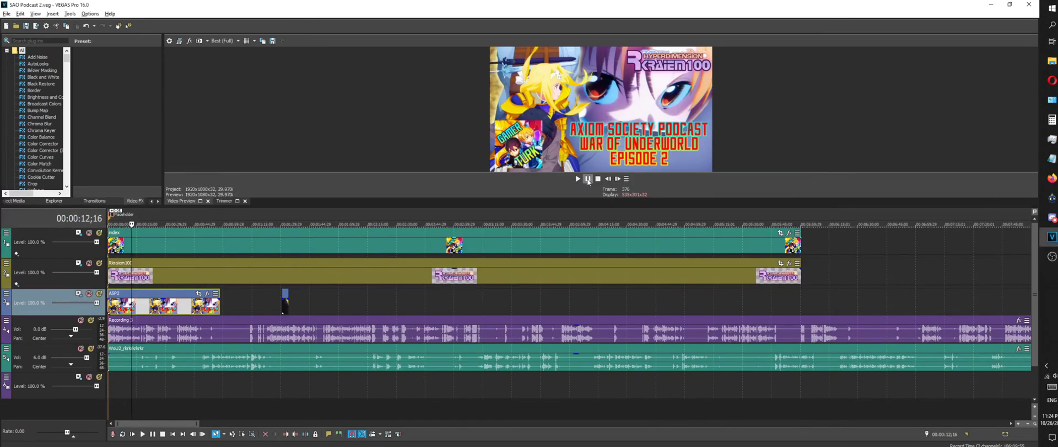
click(588, 179)
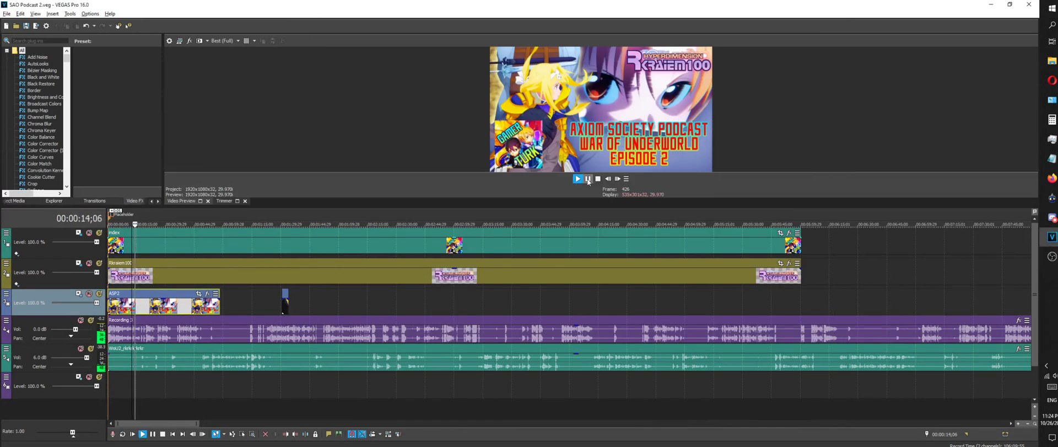
Pause playback at 00:00:14;09, switch to Firefox for a check, and resume playing the project in VEGAS Pro
click(588, 180)
click(1053, 178)
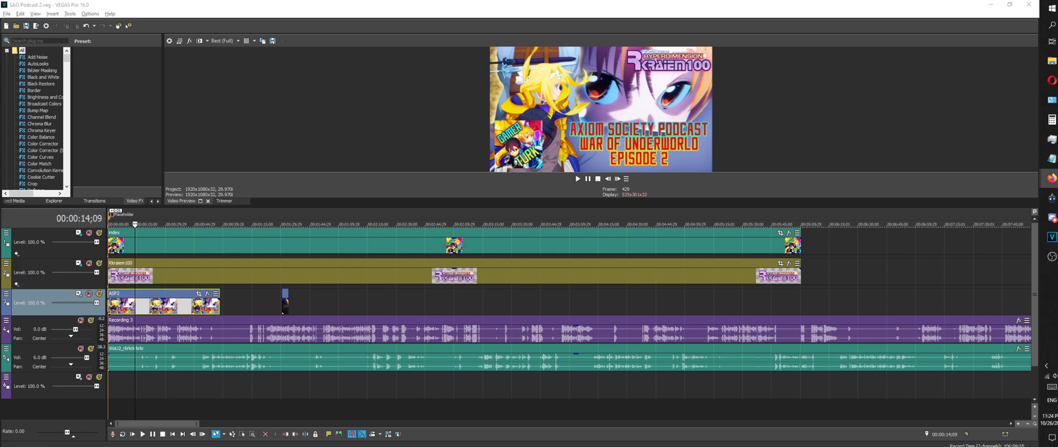
scroll(634, 241, down, 3)
scroll(662, 271, up, 6)
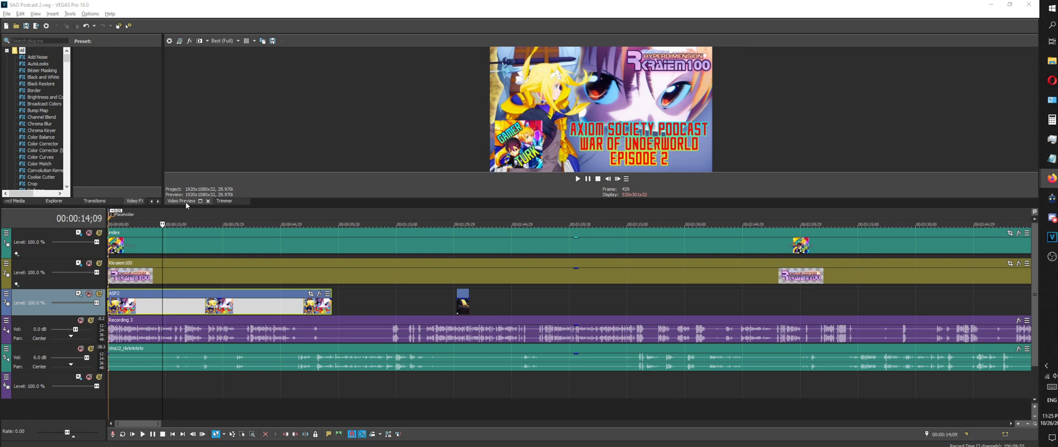
click(587, 178)
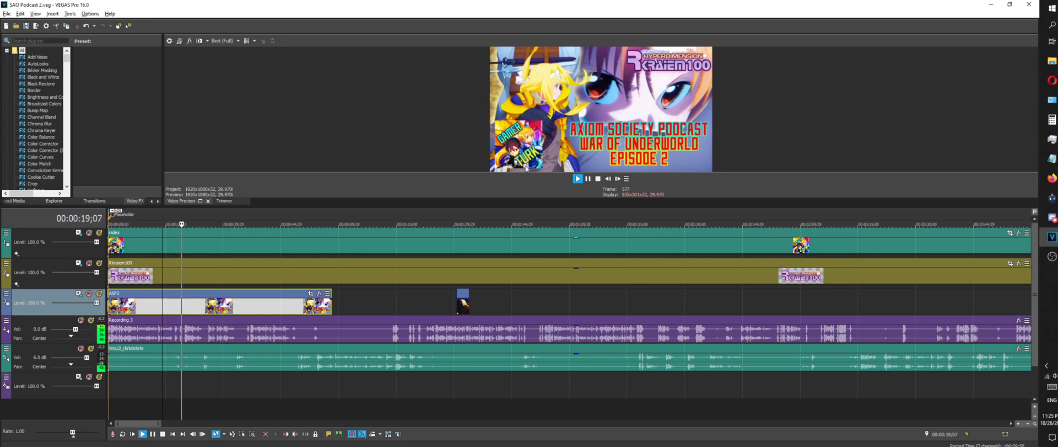
Look over the title image and audio events on the timeline while the project plays
scroll(342, 320, down, 2)
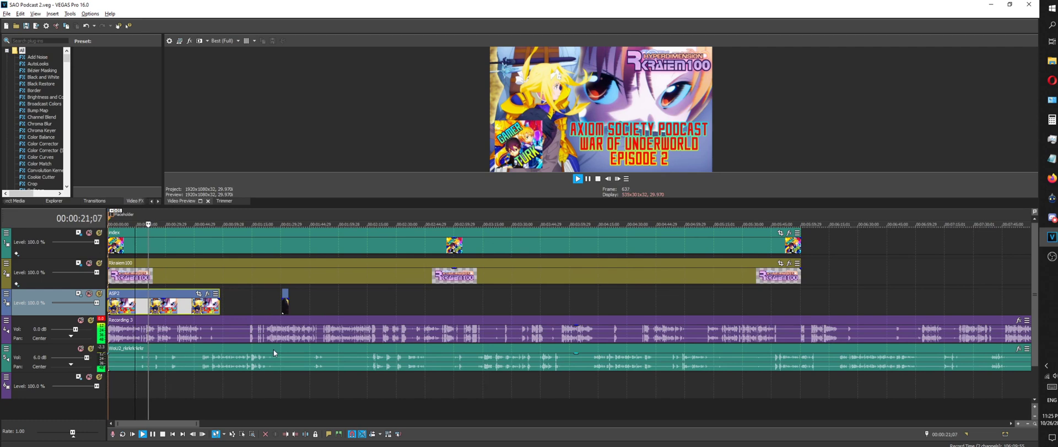
scroll(273, 349, up, 2)
scroll(454, 319, up, 1)
scroll(454, 320, up, 1)
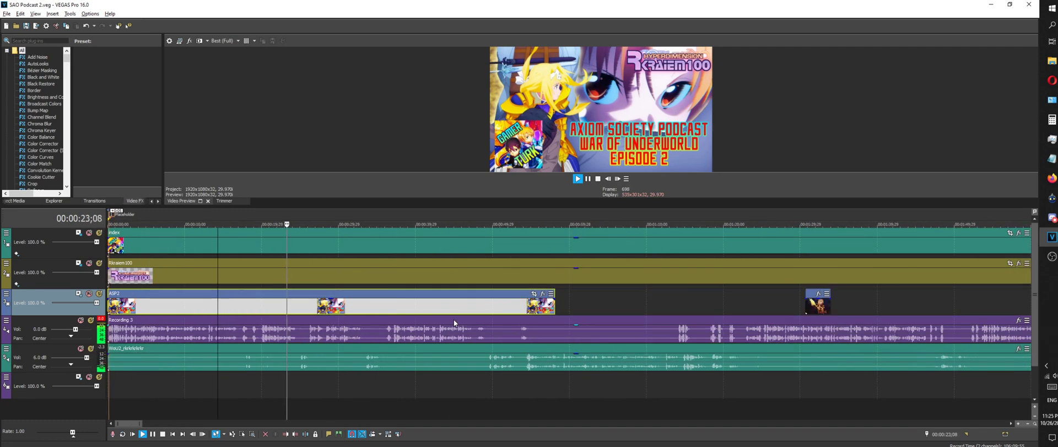
scroll(398, 327, down, 2)
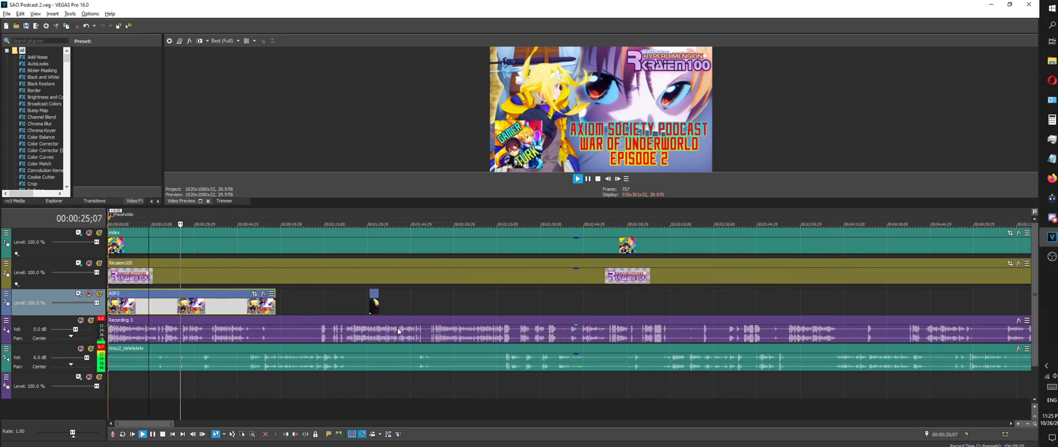
scroll(397, 328, up, 3)
scroll(522, 335, down, 2)
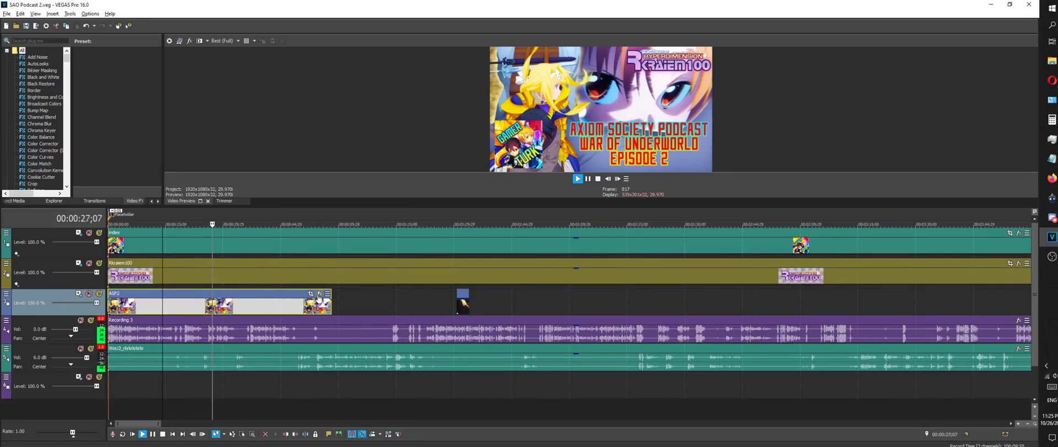
scroll(555, 388, down, 2)
scroll(546, 372, down, 1)
scroll(465, 356, up, 4)
Split the podcast title image event on track 3 at about 00:00:33, and undo the split
key(s)
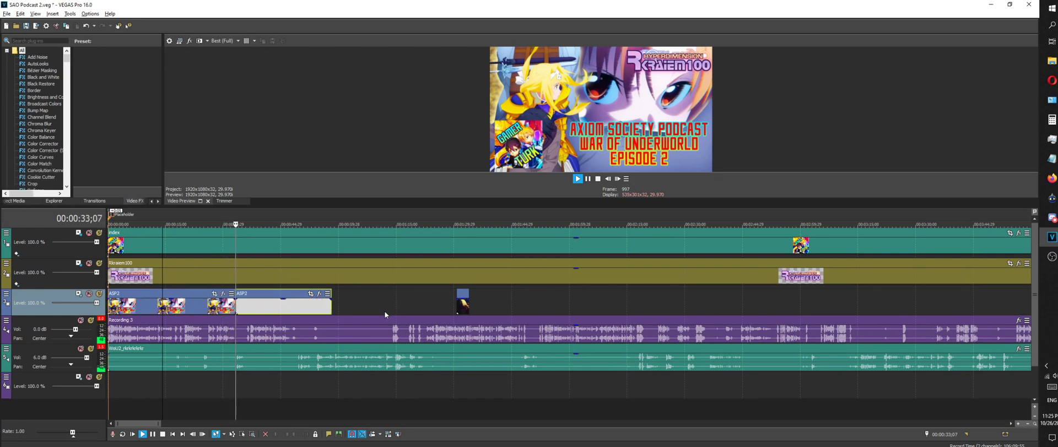
key(ctrl+z)
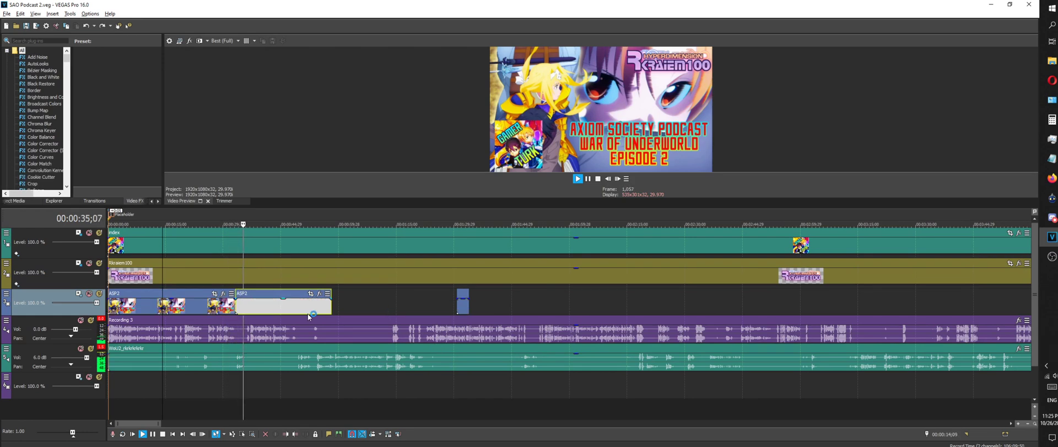
scroll(308, 316, up, 3)
scroll(225, 234, down, 5)
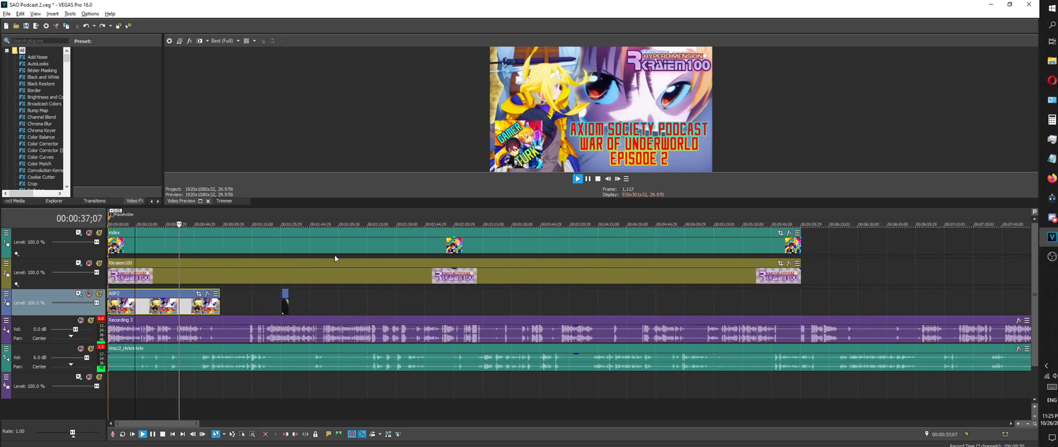
Play the project around the end of the podcast title image on track 3
click(221, 211)
scroll(259, 266, up, 5)
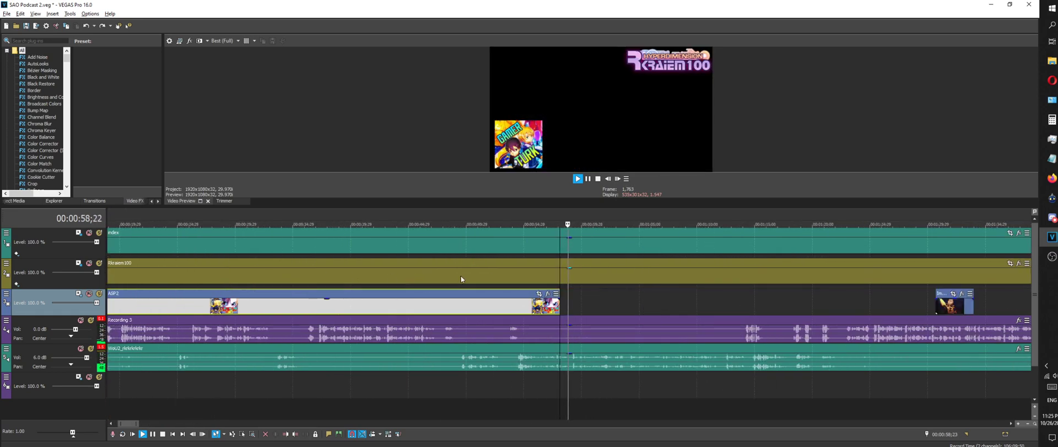
click(547, 218)
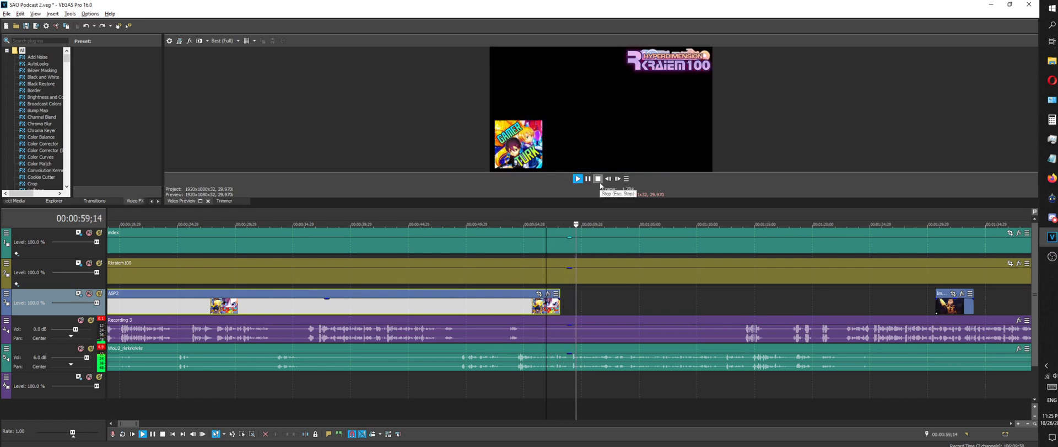
key(Down)
key(Down)
key(Down)
key(Down)
key(Down)
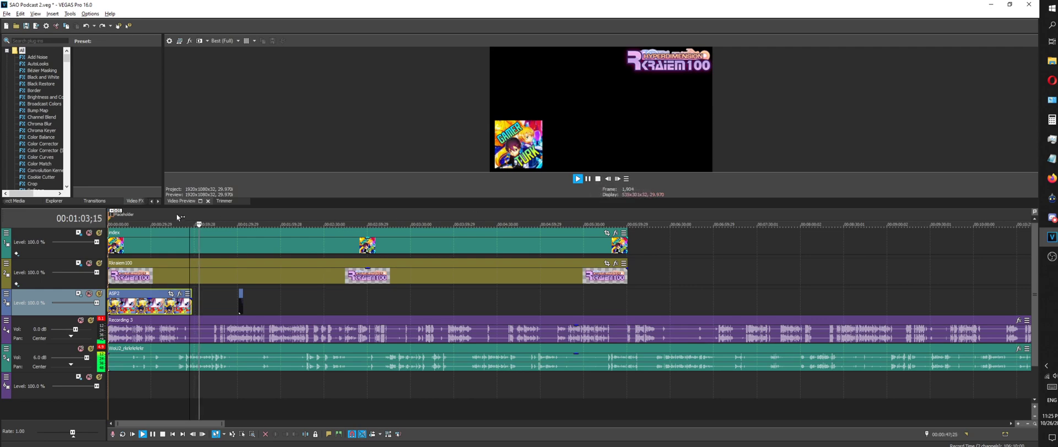
Play the project from 00:00:47;25, stop at 00:00:48;25, and trim the end of the title image event on track 3 there
click(177, 214)
key(Up)
key(Up)
key(Up)
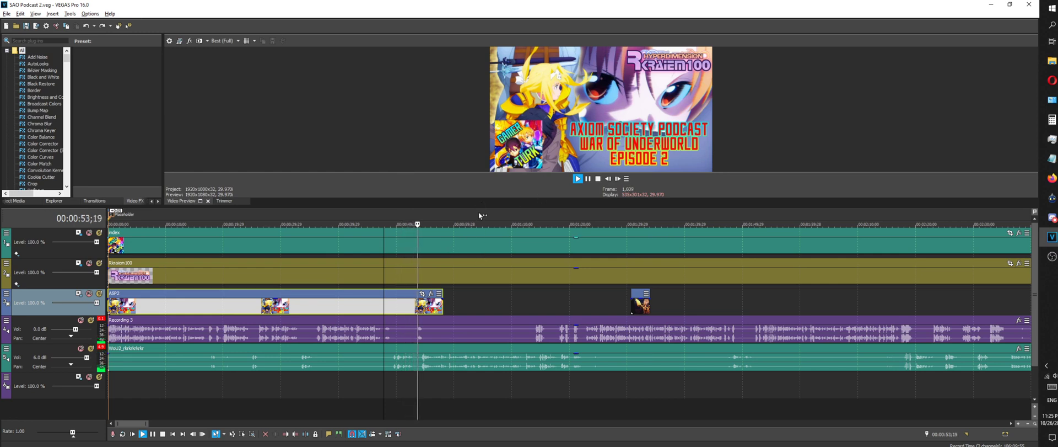
click(389, 208)
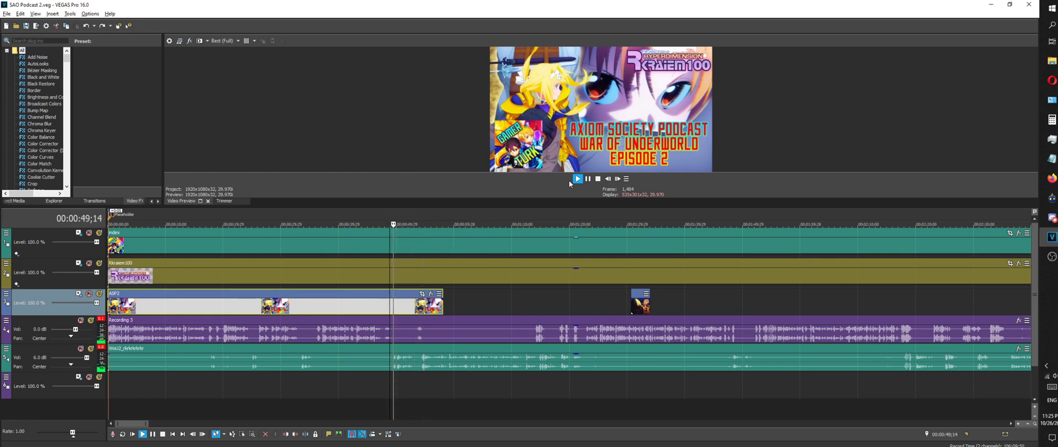
key(space)
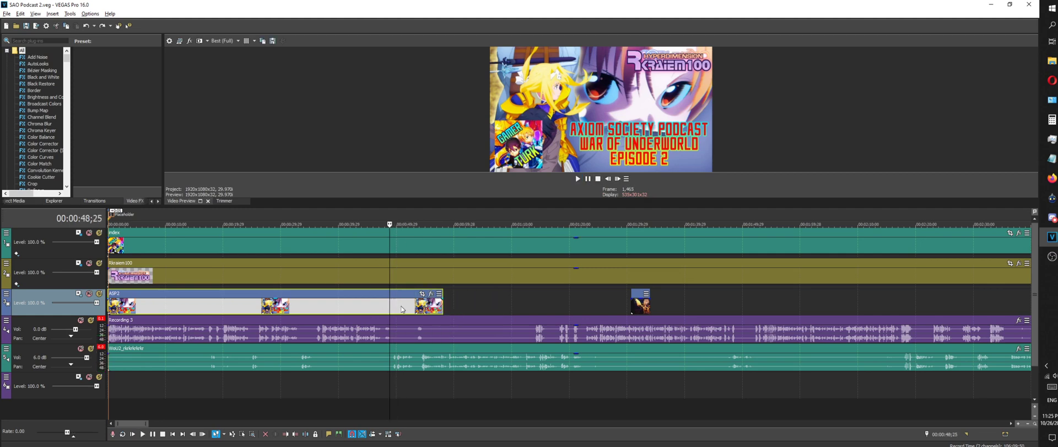
right_click(403, 308)
click(474, 259)
Move the Sword Art Online Season 3 Episode 2 video and its audio earlier, to shortly after the end of the recordings
scroll(643, 313, down, 10)
scroll(644, 317, down, 5)
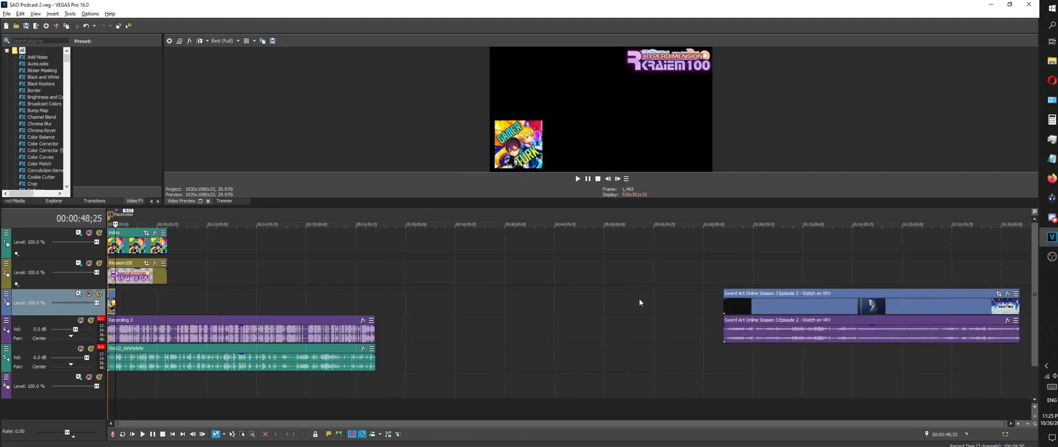
drag(770, 298, 451, 298)
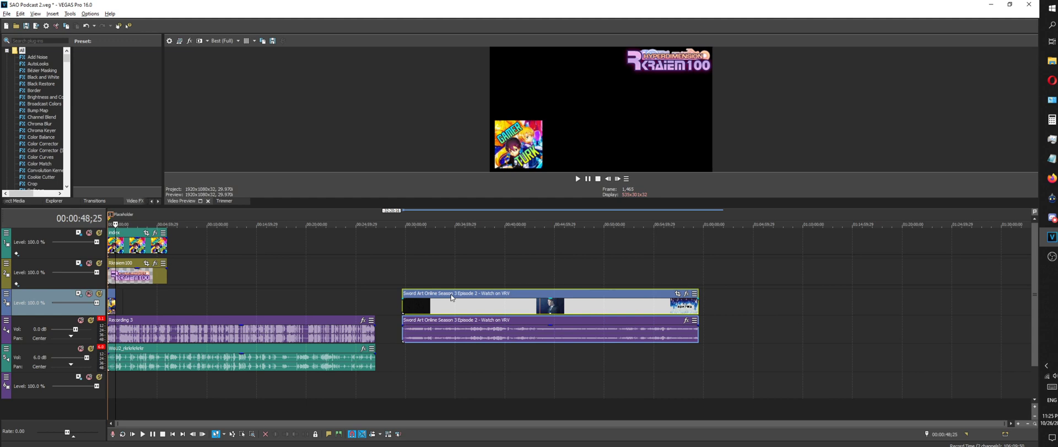
Step through the moved episode clip up to 00:48:38;11 and back to about 00:48:00 to look for the wanted scene
click(465, 212)
click(495, 211)
click(512, 213)
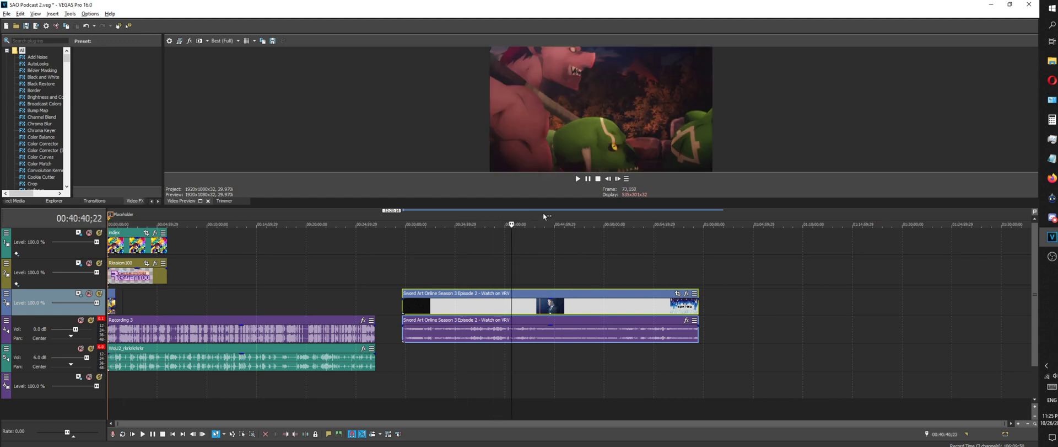
click(544, 213)
click(590, 218)
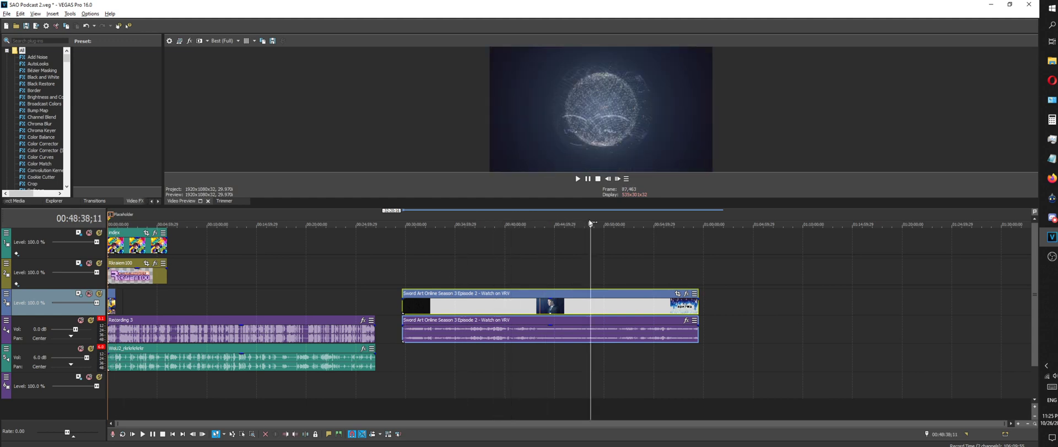
click(578, 220)
click(582, 220)
click(584, 220)
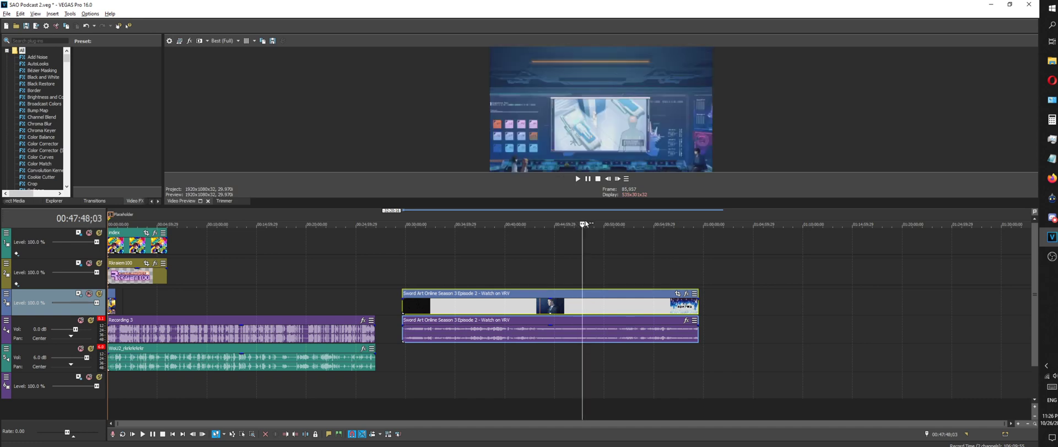
click(586, 219)
click(585, 219)
Compare the episode frames around 00:47:51;10 and place the timeline cursor at 00:47:57;12
scroll(585, 220, up, 4)
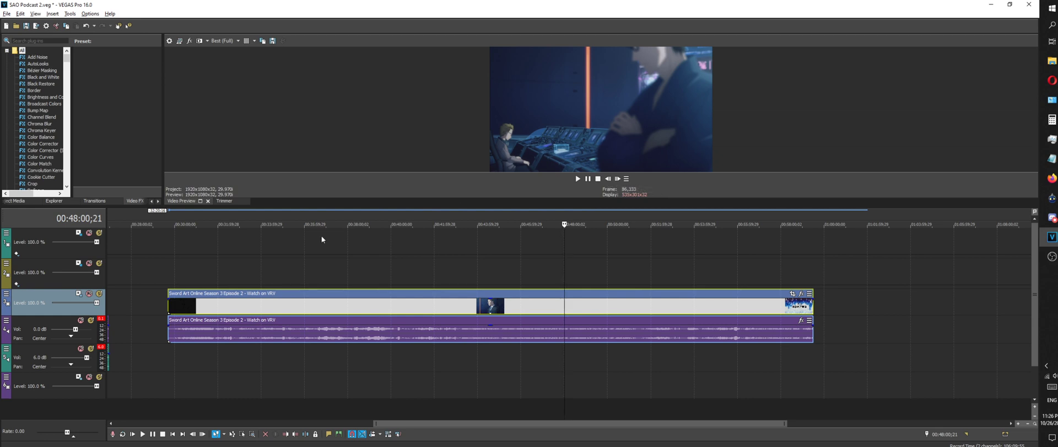
scroll(465, 233, down, 3)
scroll(518, 243, up, 6)
click(547, 208)
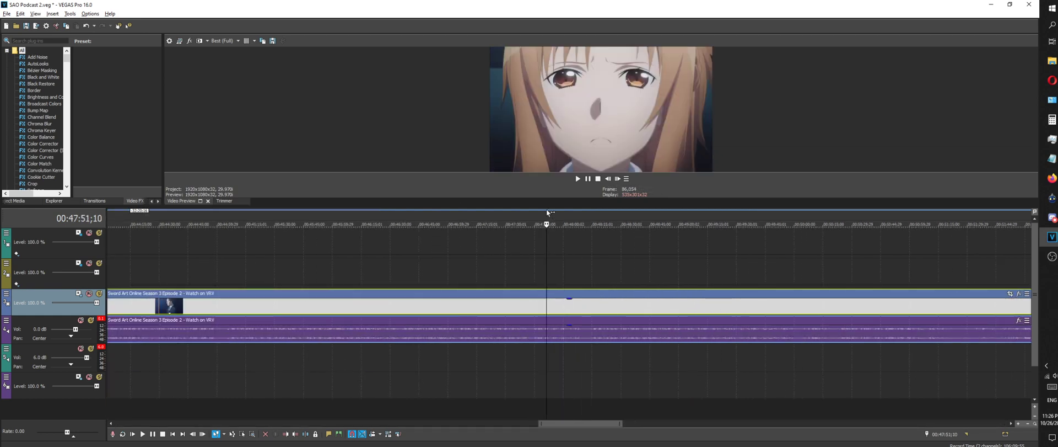
click(558, 207)
scroll(507, 263, down, 3)
scroll(508, 266, down, 4)
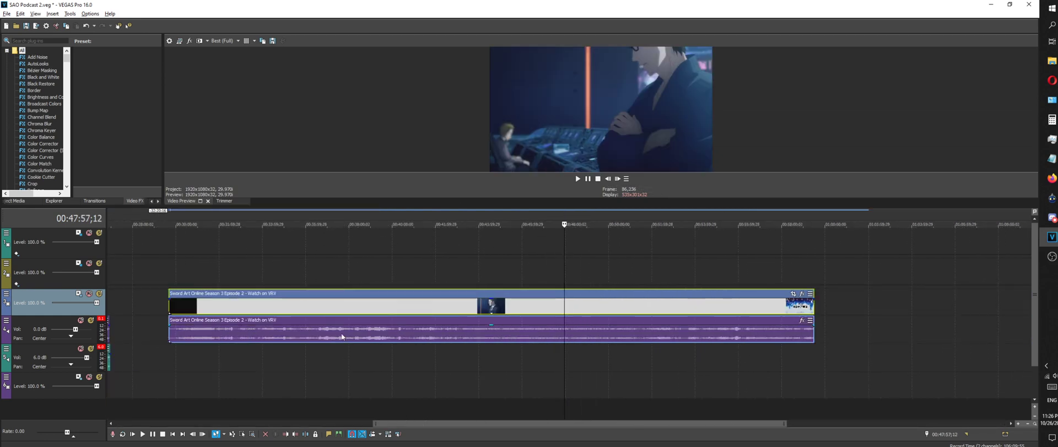
Mute the audio event of the Sword Art Online episode clip on track 4
right_click(473, 330)
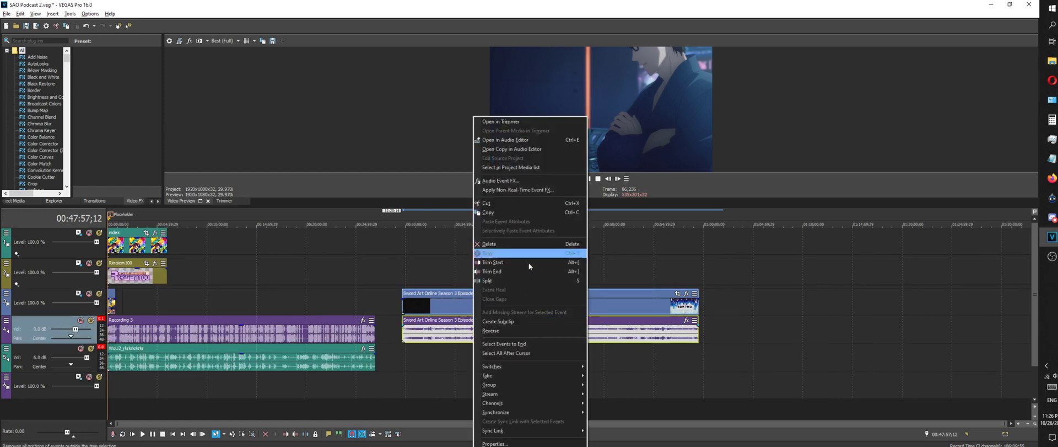
mouse_move(563, 366)
click(603, 365)
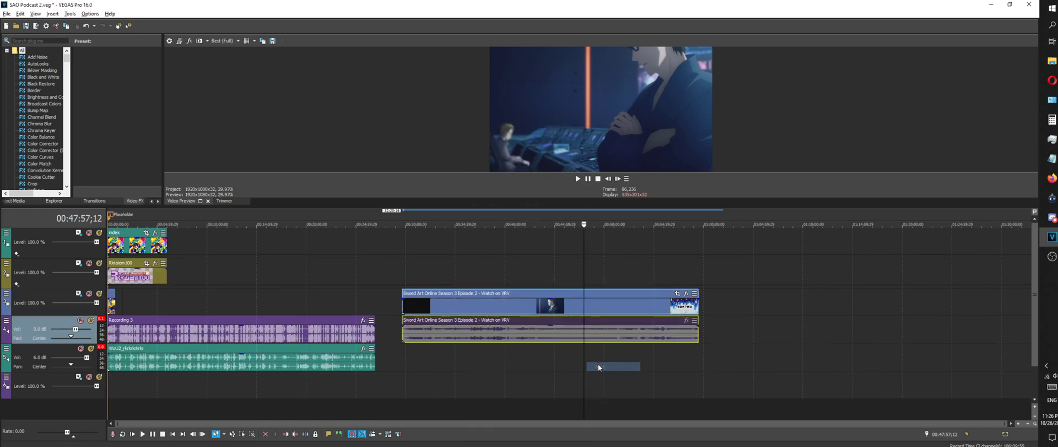
Play the episode clip, skip through its scenes from about 00:47:22 onward, and stop with the cursor at 00:49:09;13
key(space)
scroll(551, 211, up, 4)
click(540, 216)
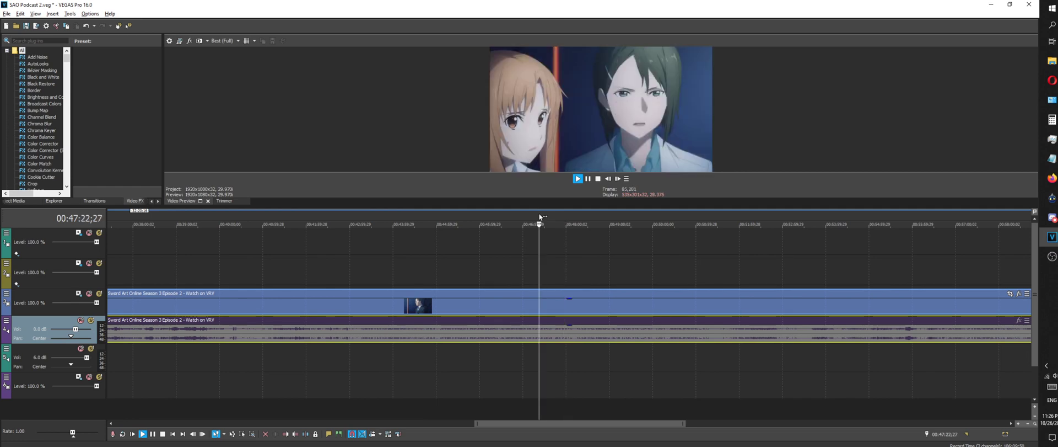
click(551, 213)
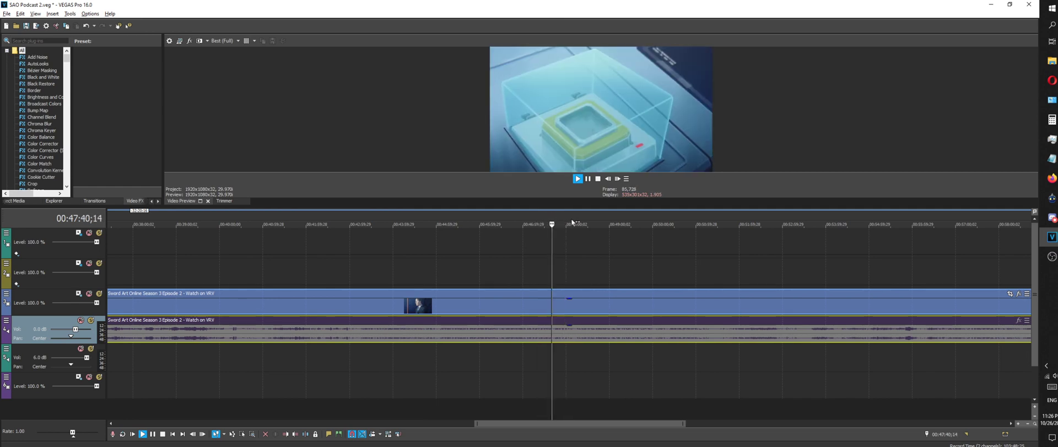
click(572, 218)
click(582, 219)
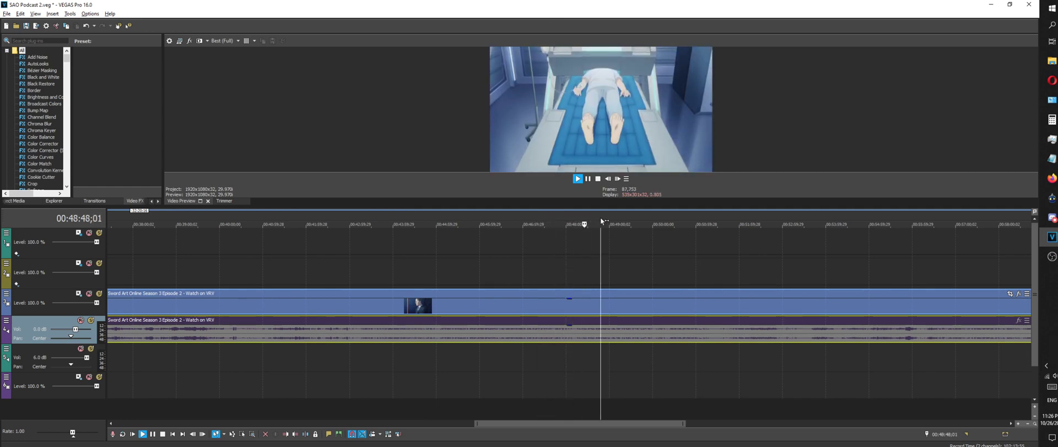
click(601, 220)
click(611, 219)
click(617, 219)
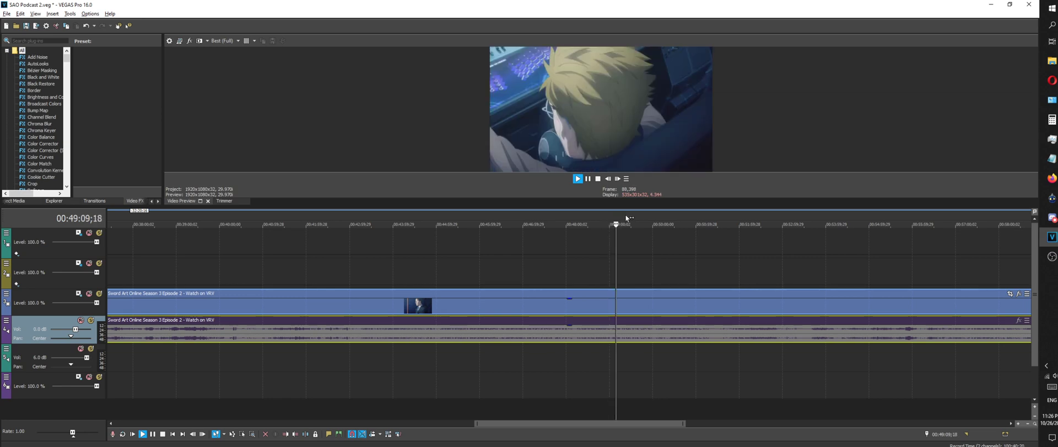
click(627, 218)
click(616, 218)
click(598, 178)
Select the episode clip's source file in the project media list and look over the commands available for it
right_click(589, 312)
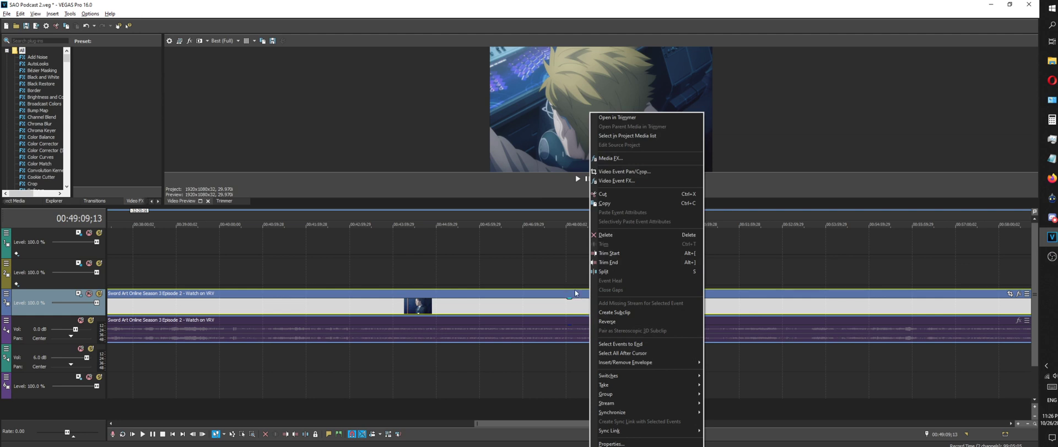
click(619, 138)
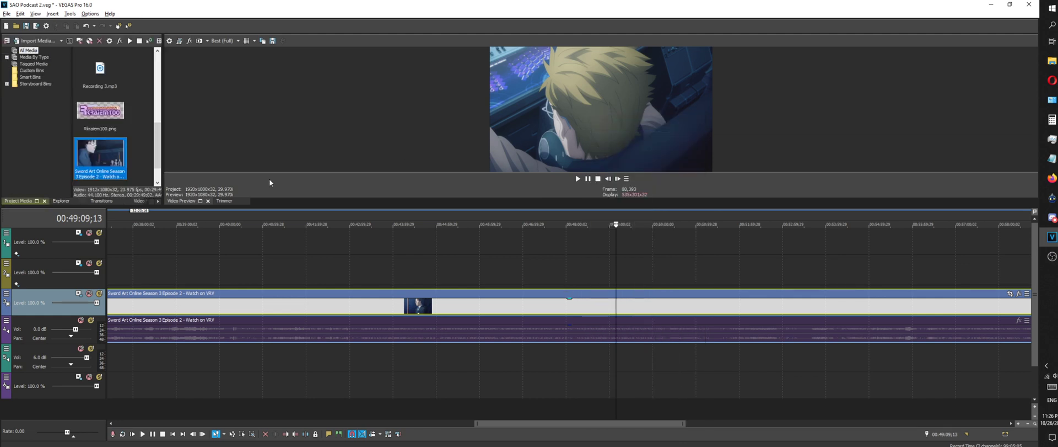
right_click(127, 158)
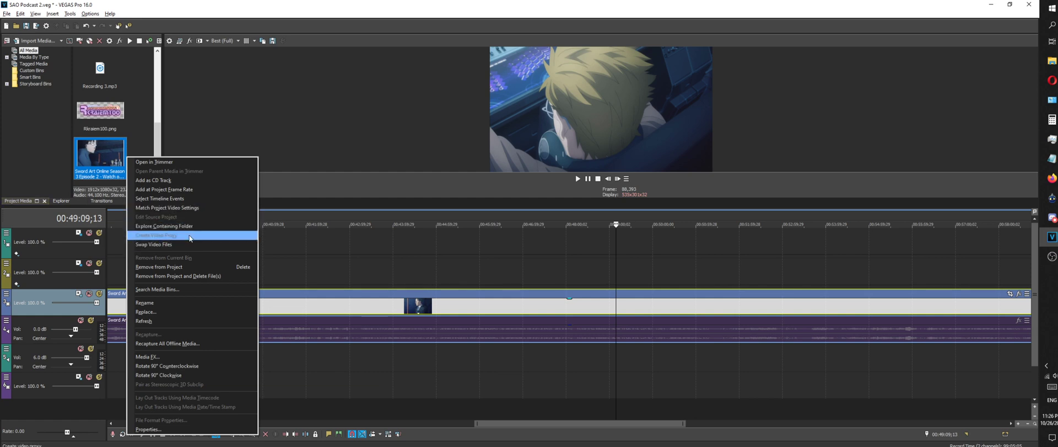
click(245, 124)
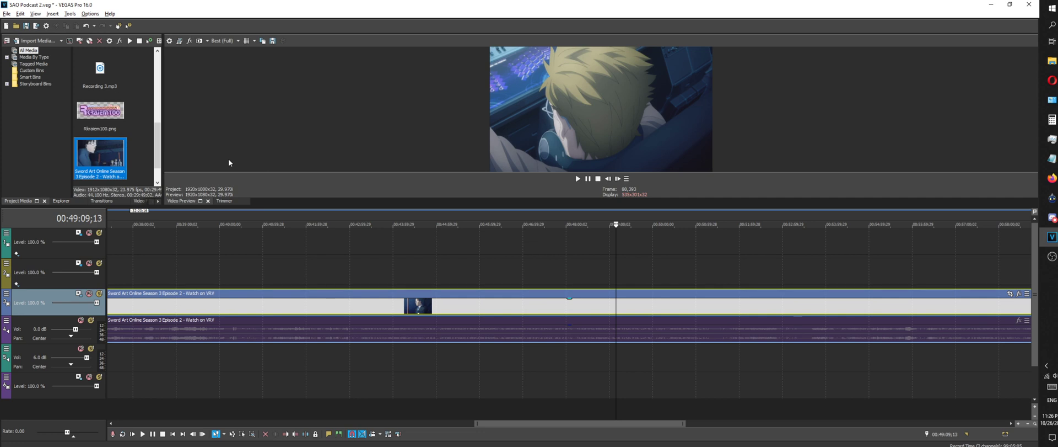
scroll(372, 266, down, 5)
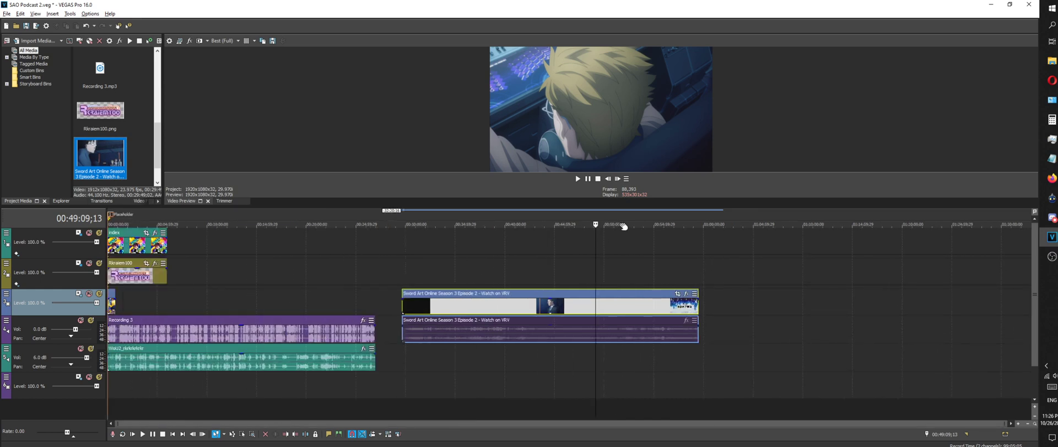
Switch to OBS, adjust the Desktop Audio level slightly in its audio mixer, and return to the VEGAS Pro project
scroll(610, 261, up, 6)
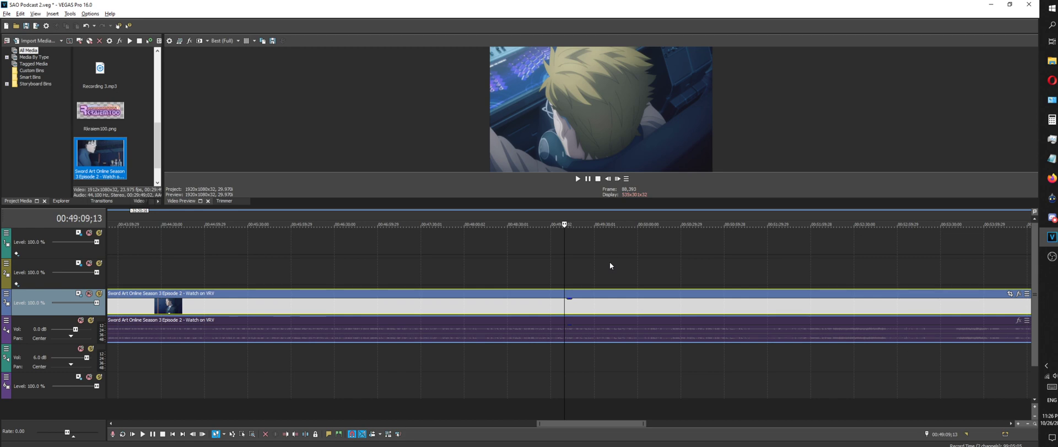
key(alt+Tab)
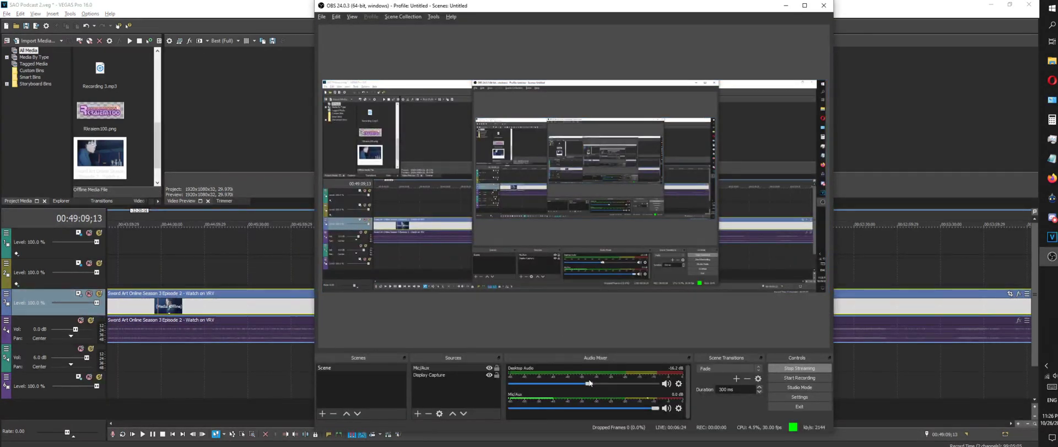
drag(590, 383, 591, 383)
click(282, 112)
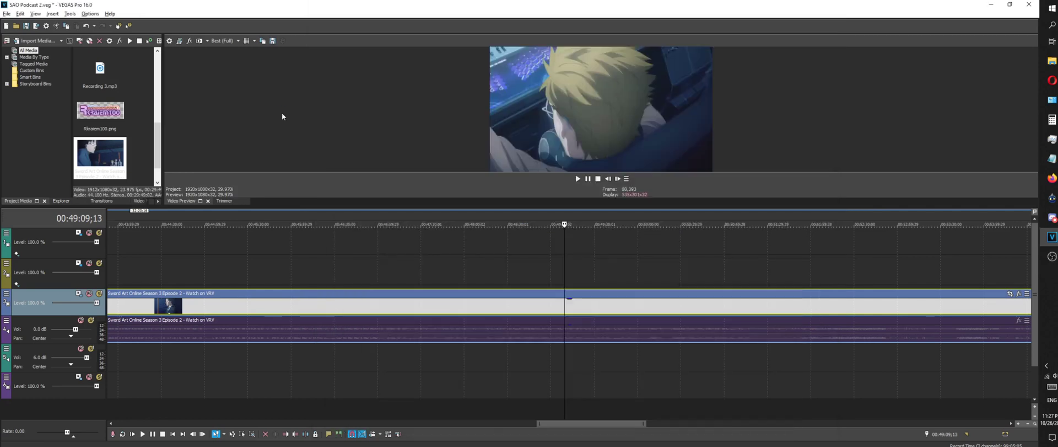
Move the timeline cursor back to the title image near the start of the project, at 00:00:06;18
scroll(628, 246, down, 4)
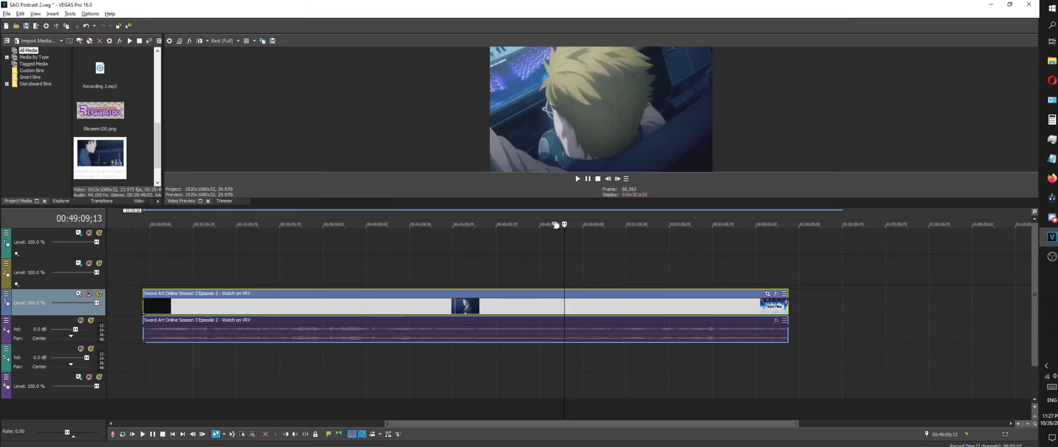
scroll(398, 273, down, 3)
click(116, 222)
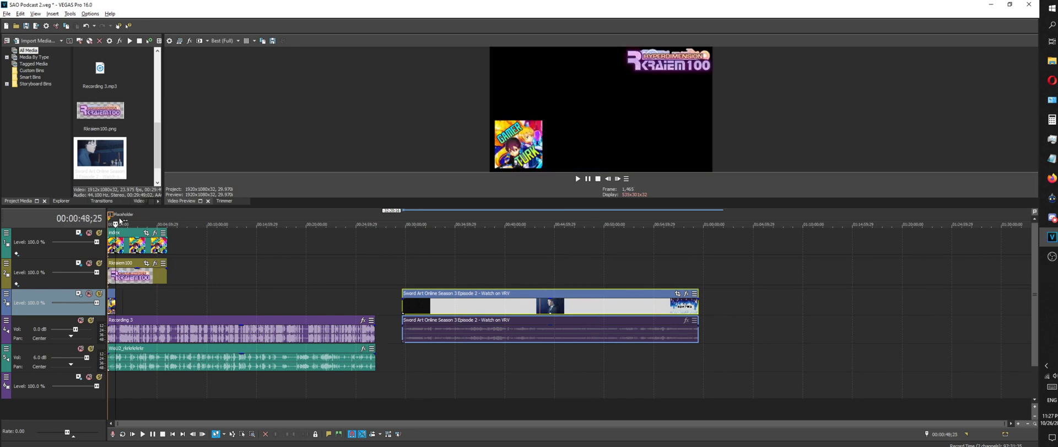
scroll(145, 220, up, 10)
click(133, 221)
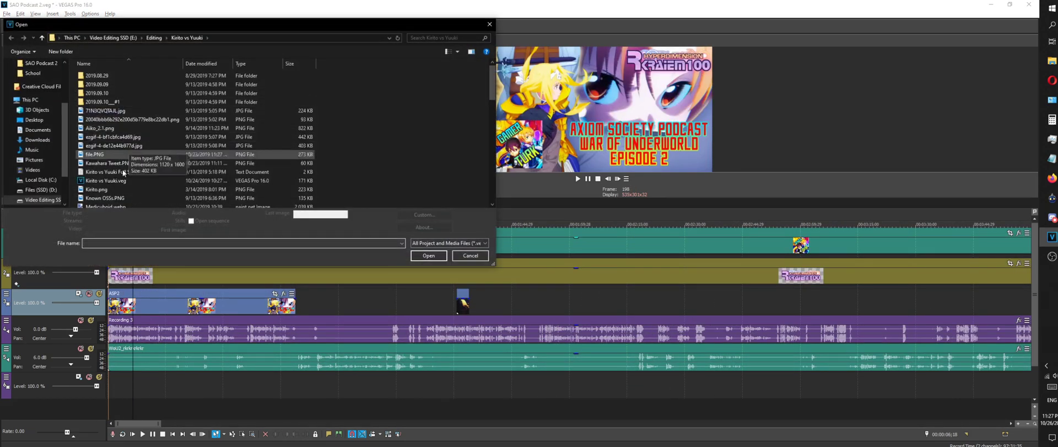
Open the project Untitled.veg from the SAO Podcast 1 folder, discarding the unsaved changes to SAO Podcast 2
double_click(118, 178)
click(154, 38)
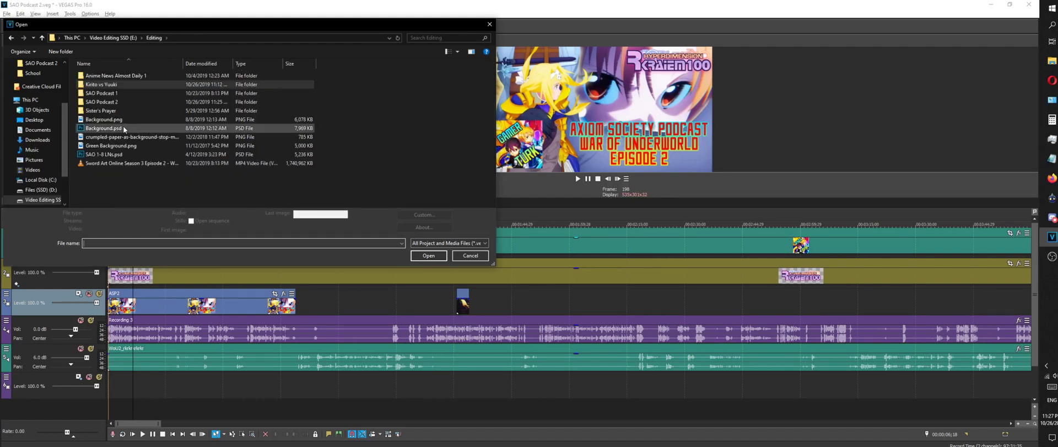
double_click(112, 94)
scroll(124, 132, down, 5)
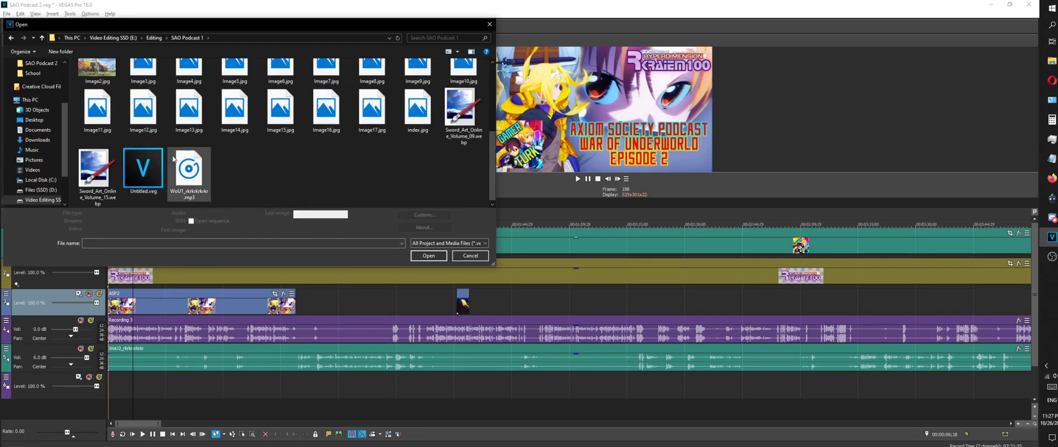
double_click(136, 160)
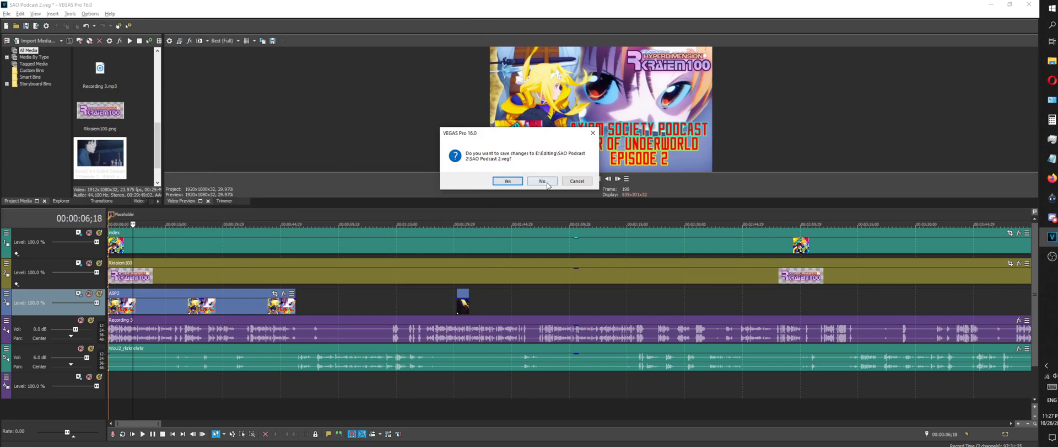
click(542, 182)
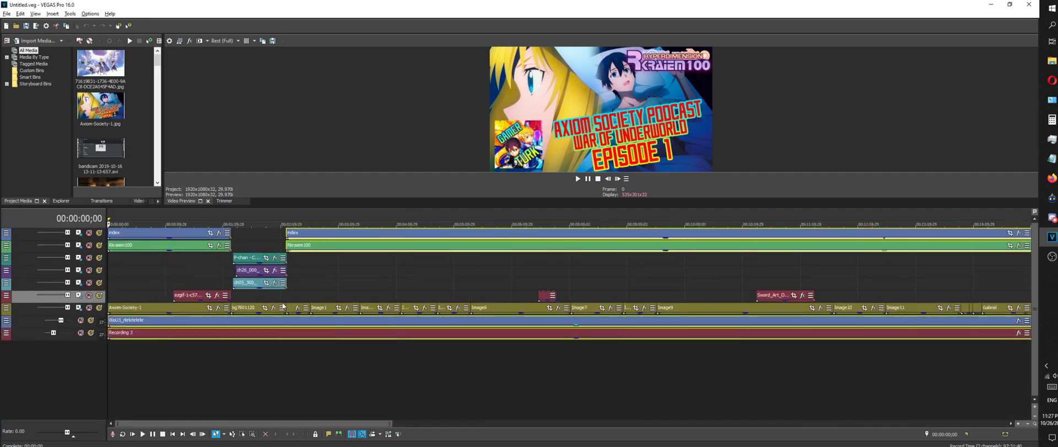
Increase the height of the timeline tracks and view the episode 1 frames between 00:01:21;22 and 00:04:06;04
click(1035, 407)
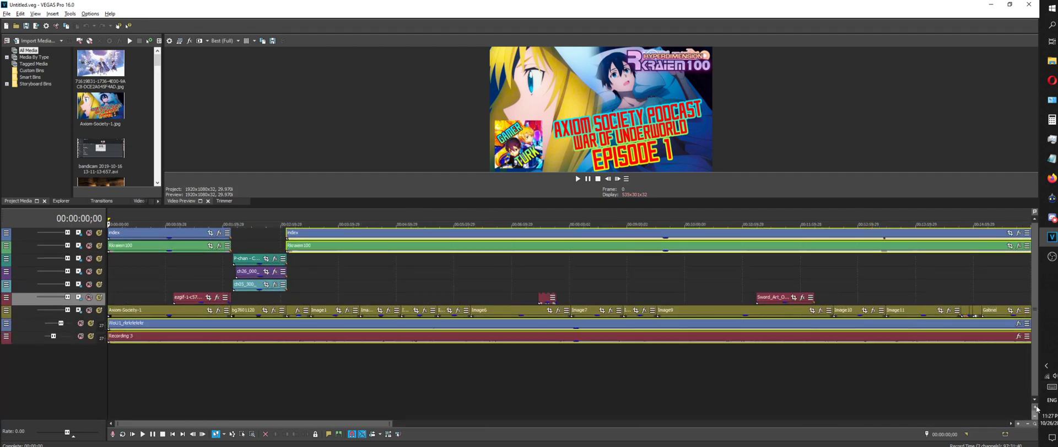
click(1037, 408)
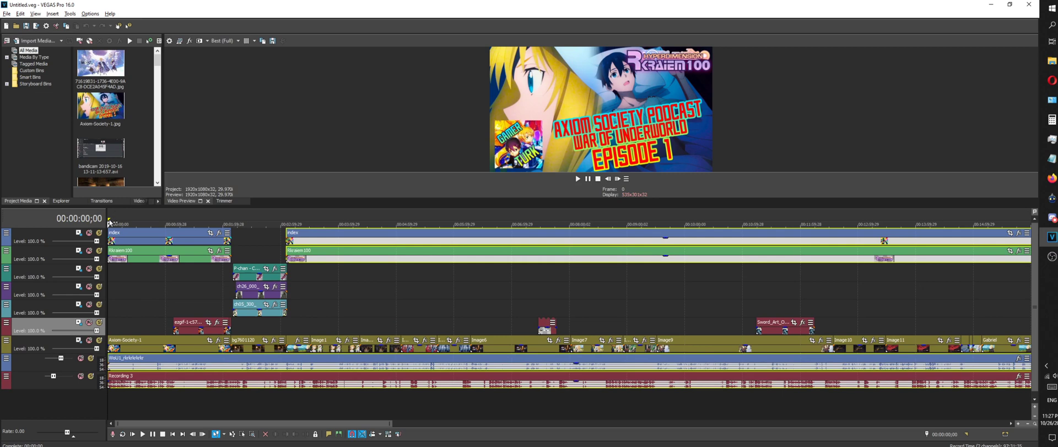
scroll(428, 246, up, 5)
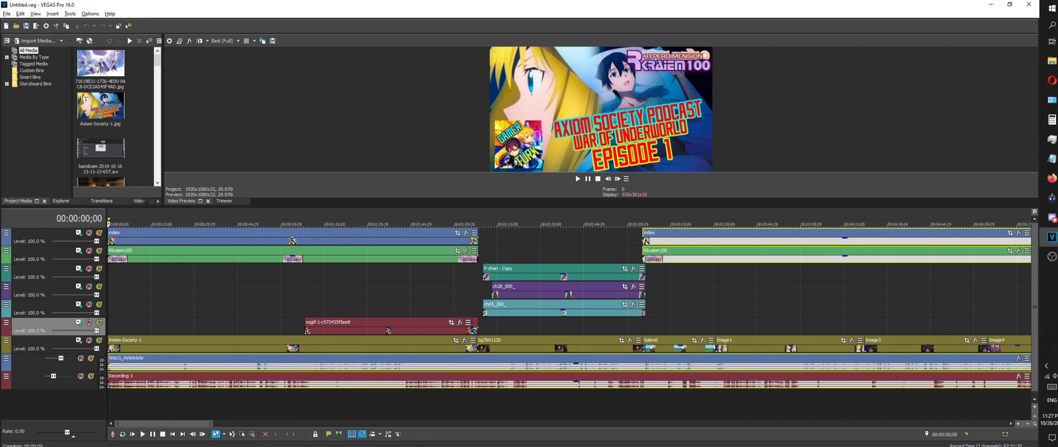
click(343, 226)
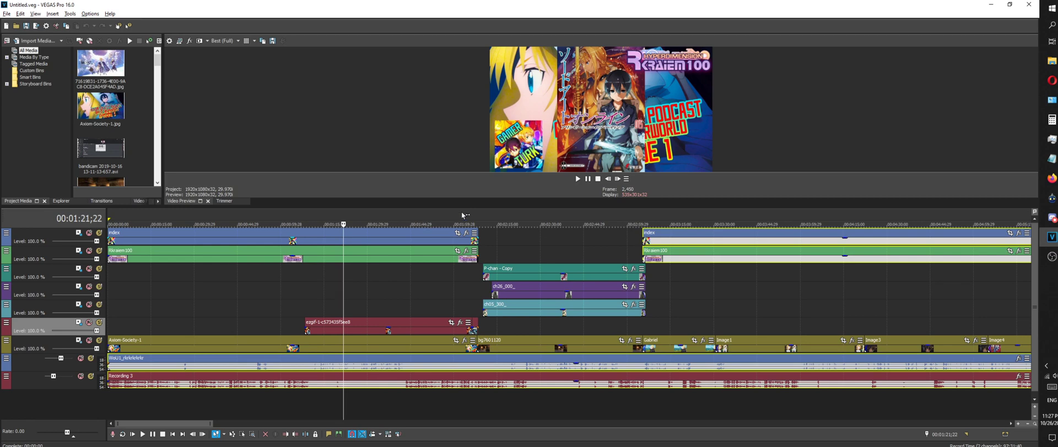
click(659, 215)
click(729, 215)
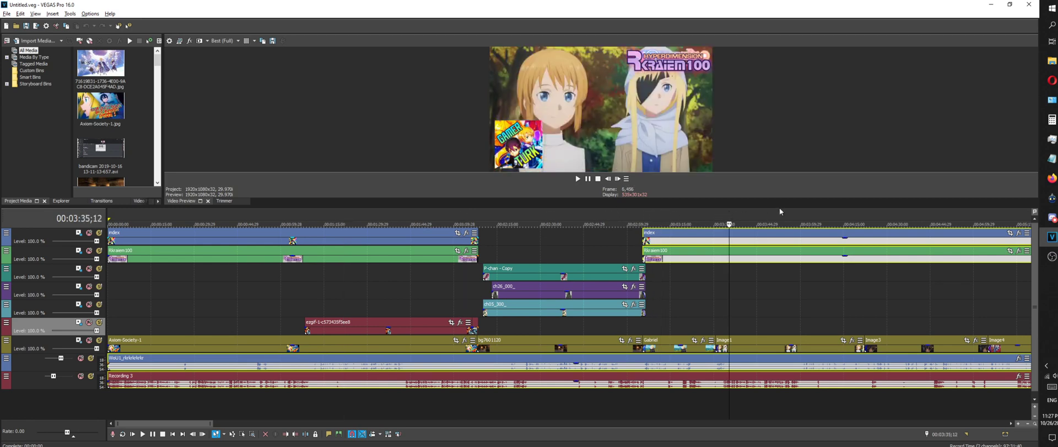
click(817, 216)
Examine the layered character scene from about 00:02:08 and the book cover overlay before it, around 00:01:39 to 00:01:50
scroll(815, 217, down, 6)
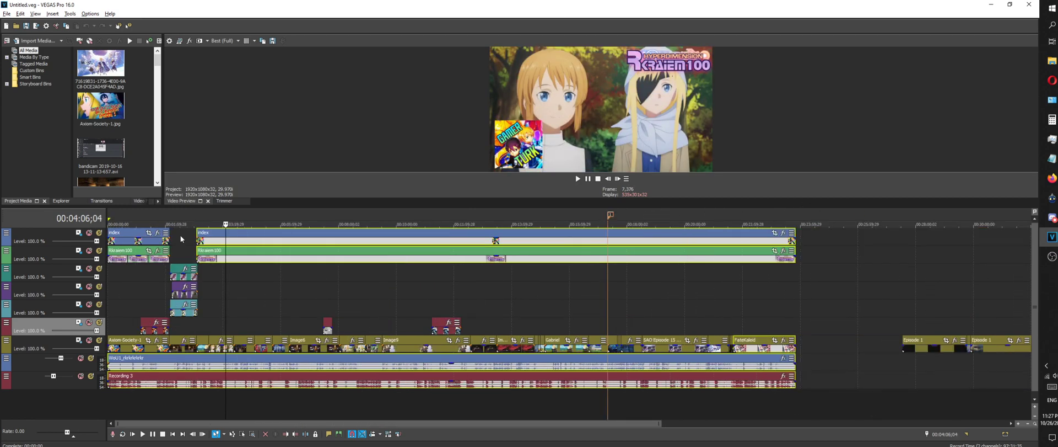
click(183, 212)
scroll(258, 221, up, 7)
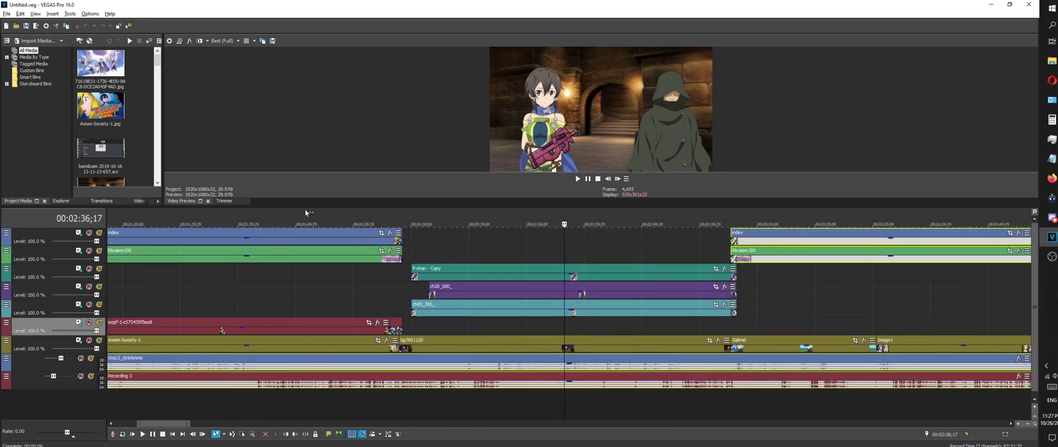
drag(403, 219, 478, 221)
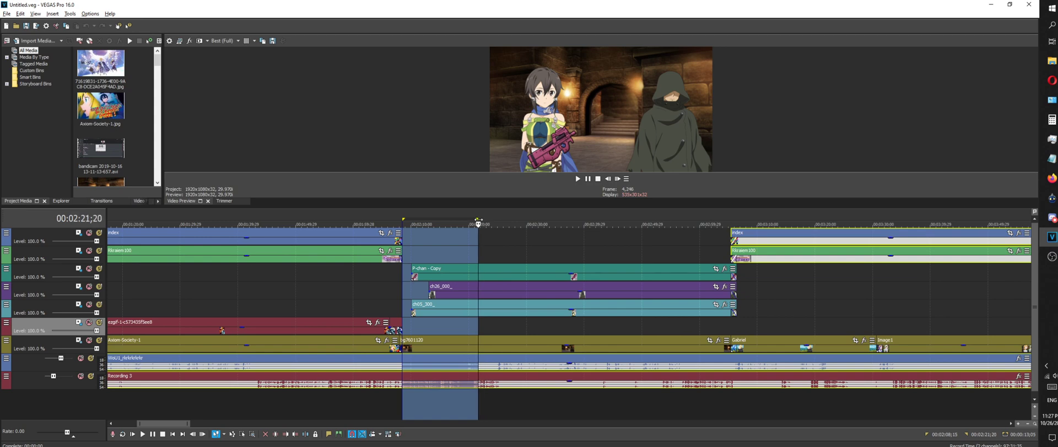
click(465, 219)
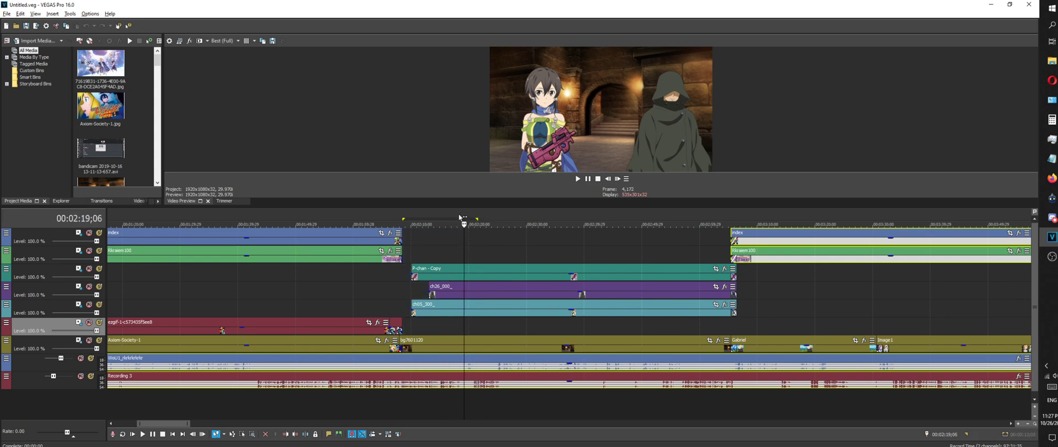
click(233, 220)
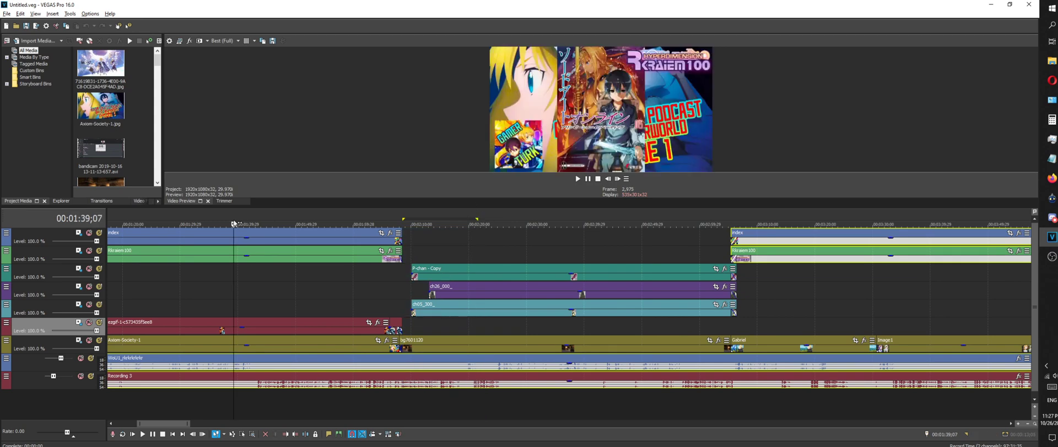
click(297, 220)
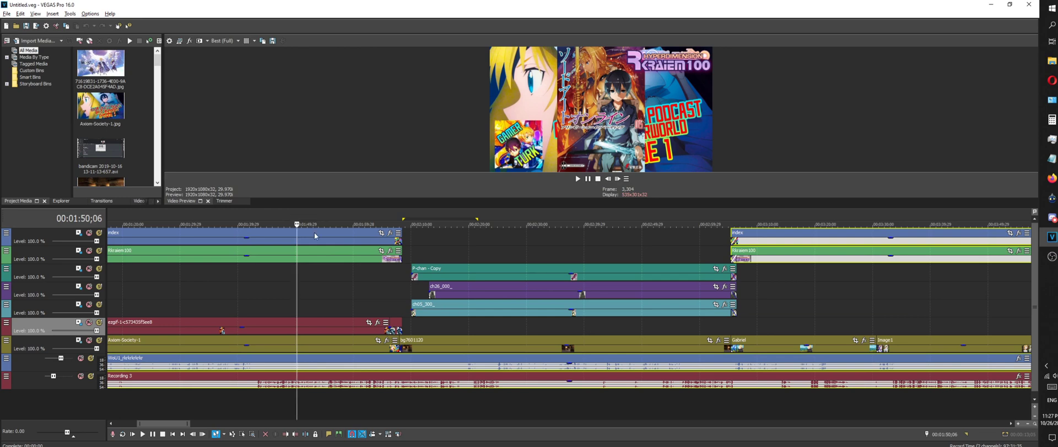
Compare the book cover overlay at 00:01:45;28 with the episode stills between 00:03:24;11 and 00:03:58;02
scroll(314, 232, down, 4)
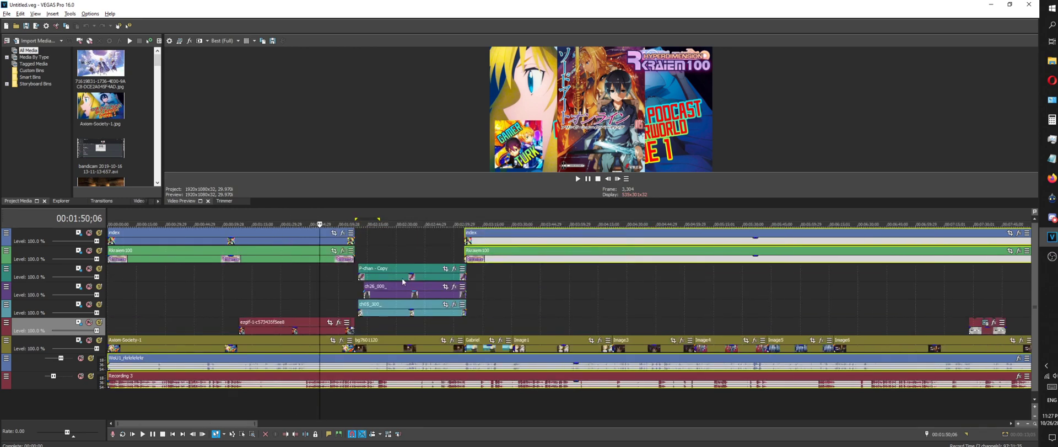
click(493, 215)
click(566, 212)
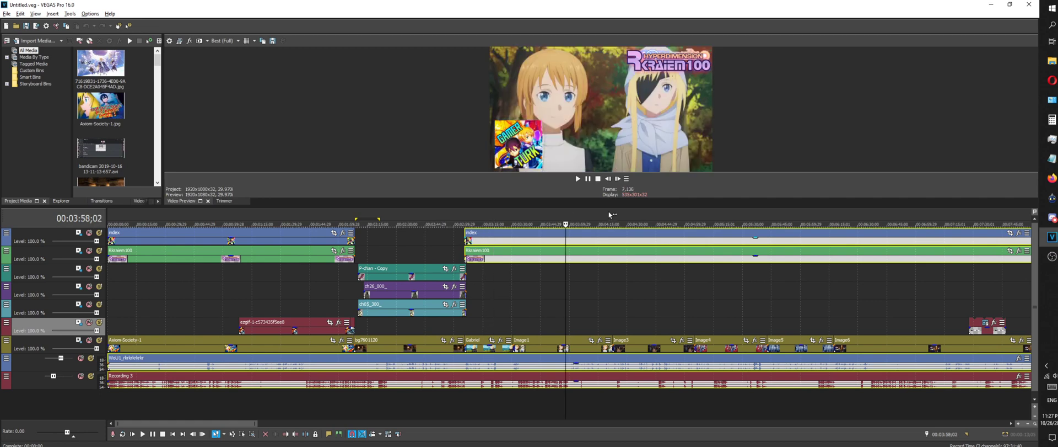
click(312, 220)
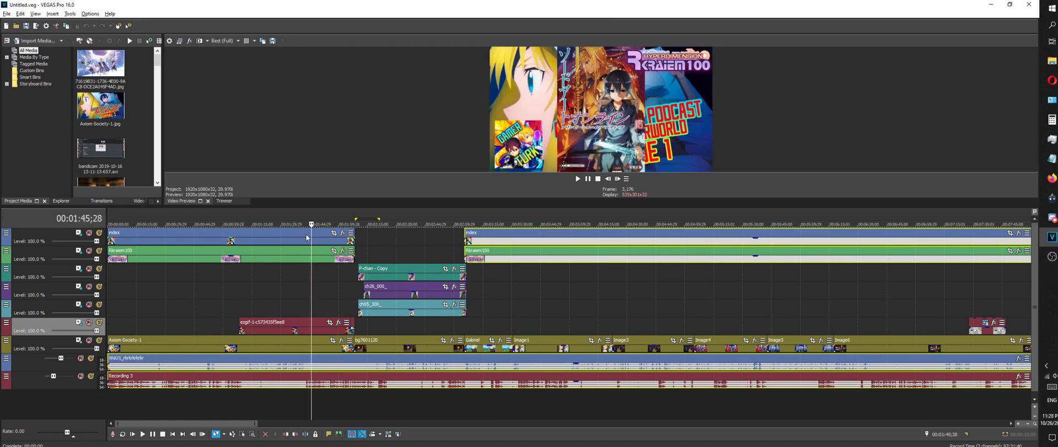
click(502, 212)
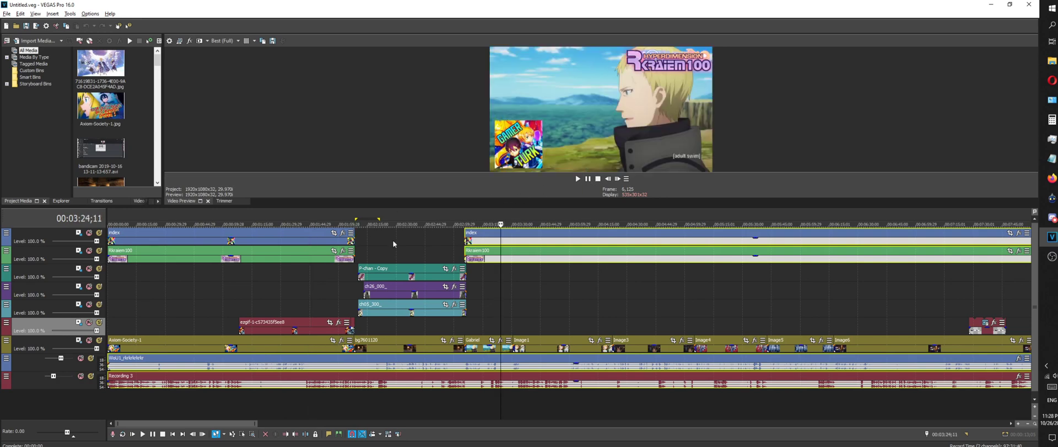
key(ctrl+z)
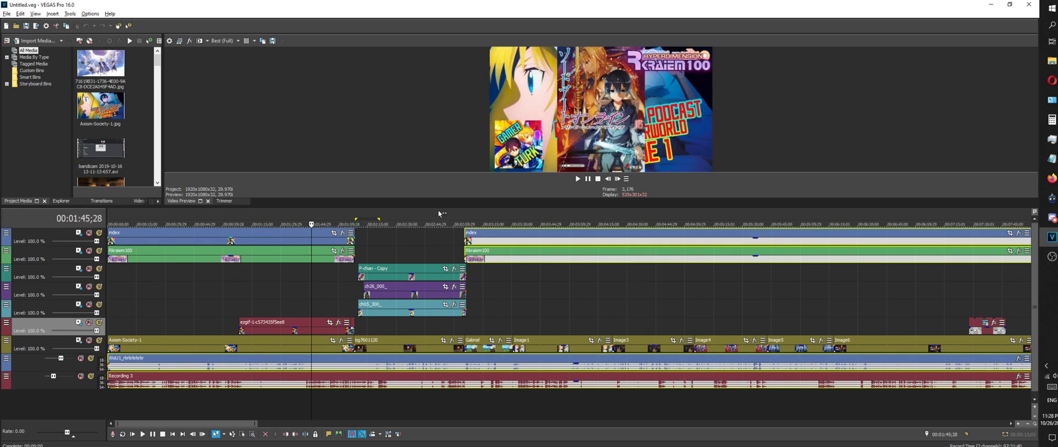
click(556, 219)
Inspect how the episode stills are arranged along the timeline around 00:08:56;25 and across the whole project
scroll(551, 220, down, 4)
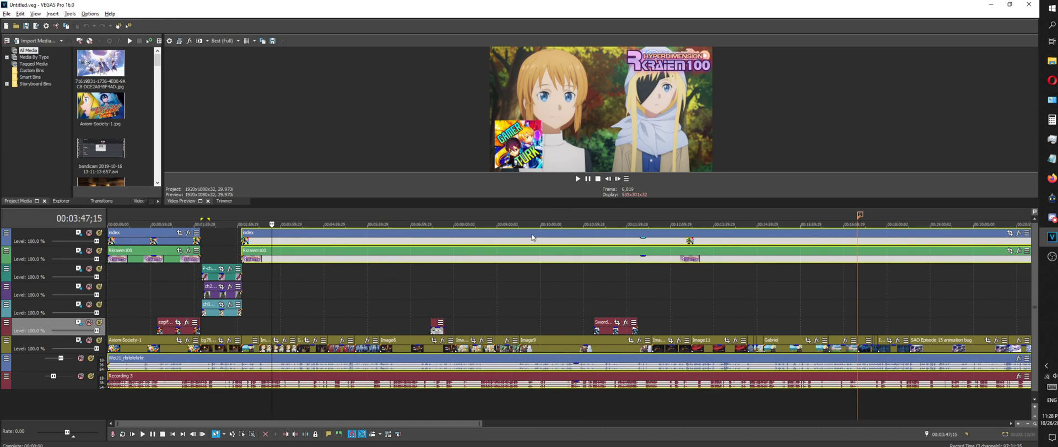
click(490, 222)
scroll(551, 226, up, 6)
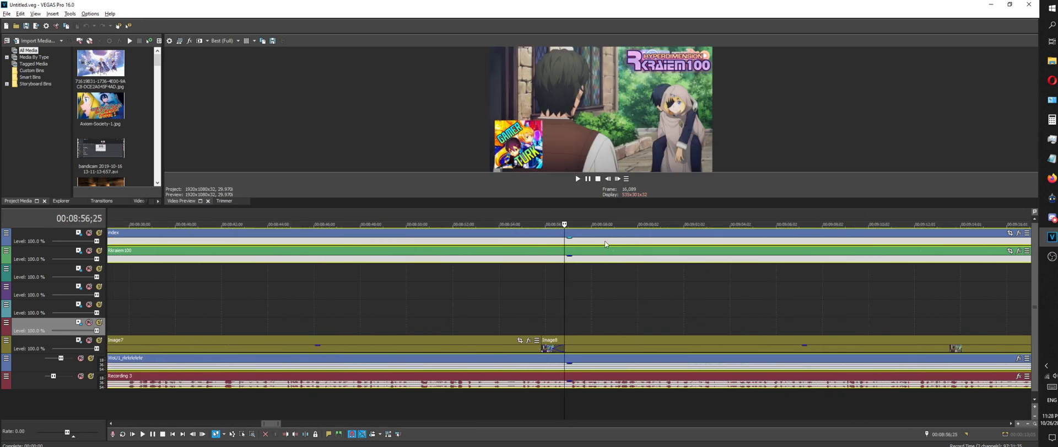
scroll(602, 265, down, 6)
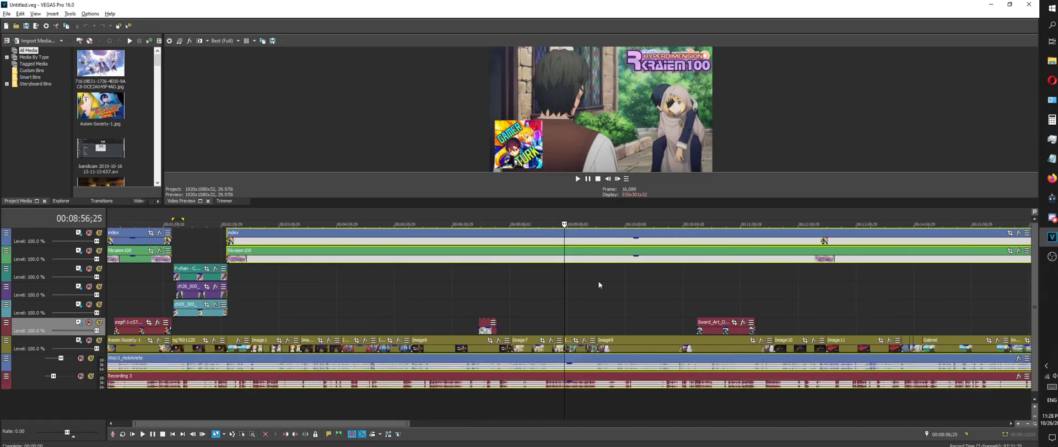
scroll(612, 292, down, 3)
scroll(465, 264, up, 8)
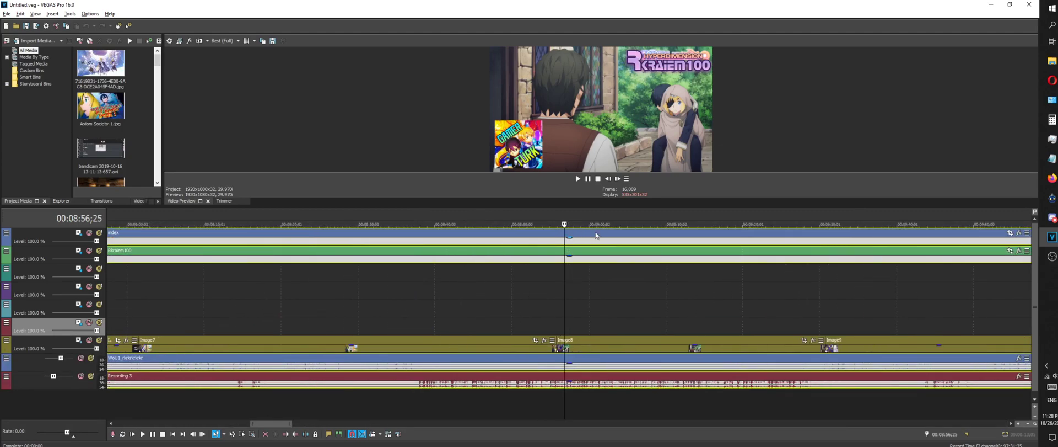
scroll(547, 296, down, 8)
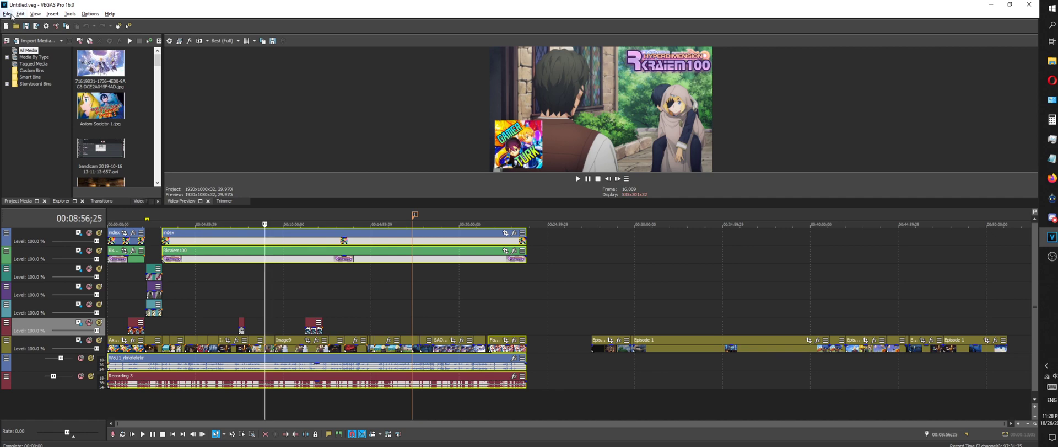
Try to open the recent project Pudding Note.veg
click(10, 15)
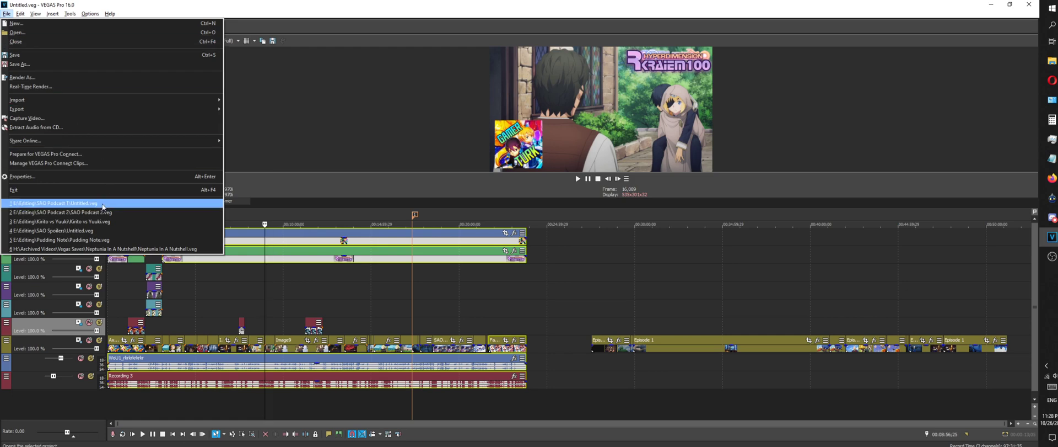
click(116, 241)
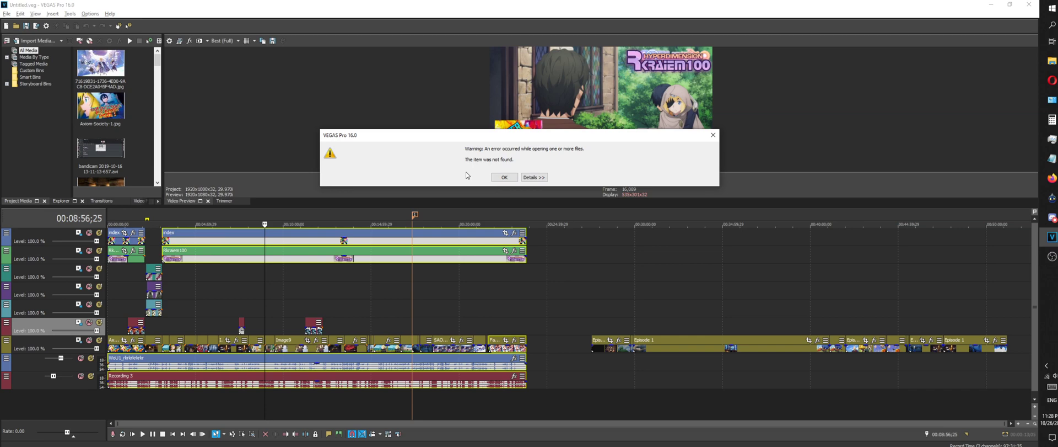
click(504, 177)
Open Pudding Note.veg from the Archived Videos > Vegas Saves > Pudding Note folder on the Archive (SSHD) drive
click(14, 26)
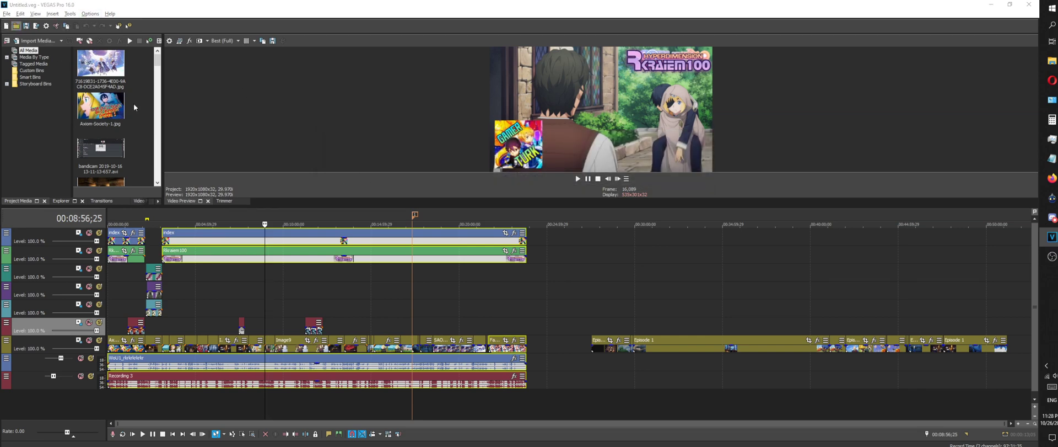
click(34, 182)
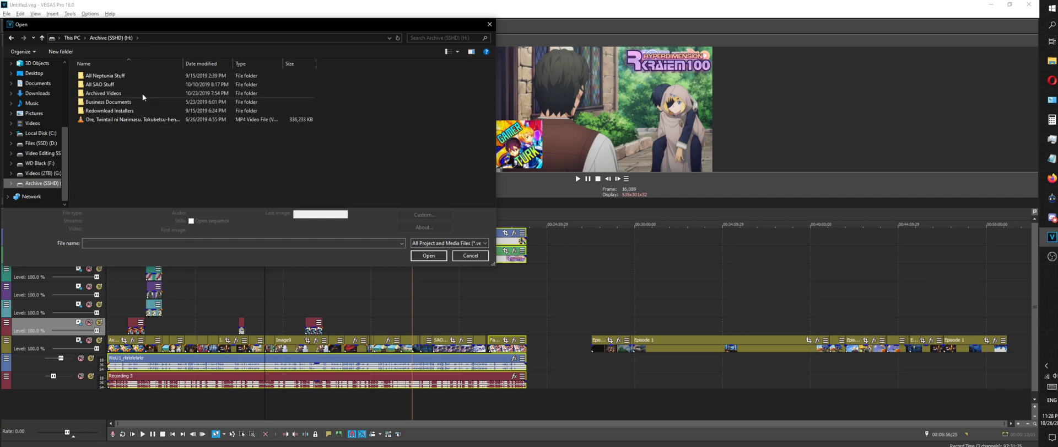
double_click(109, 93)
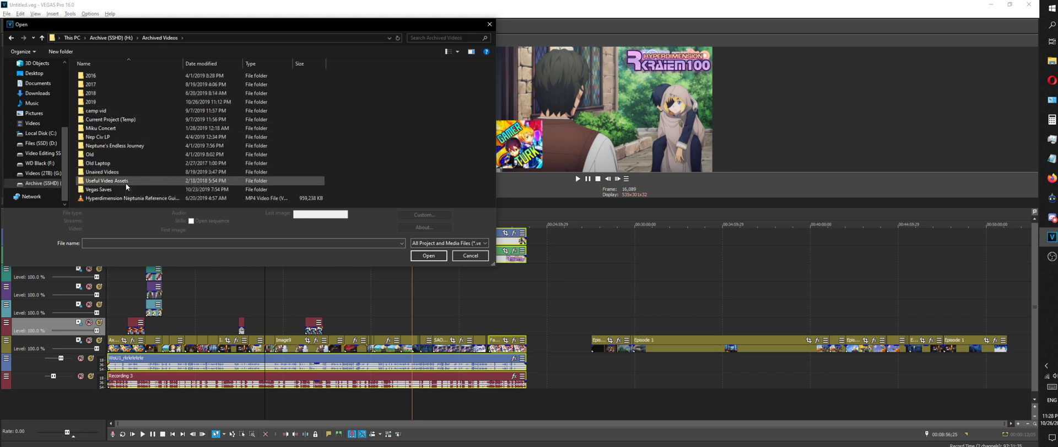
double_click(99, 189)
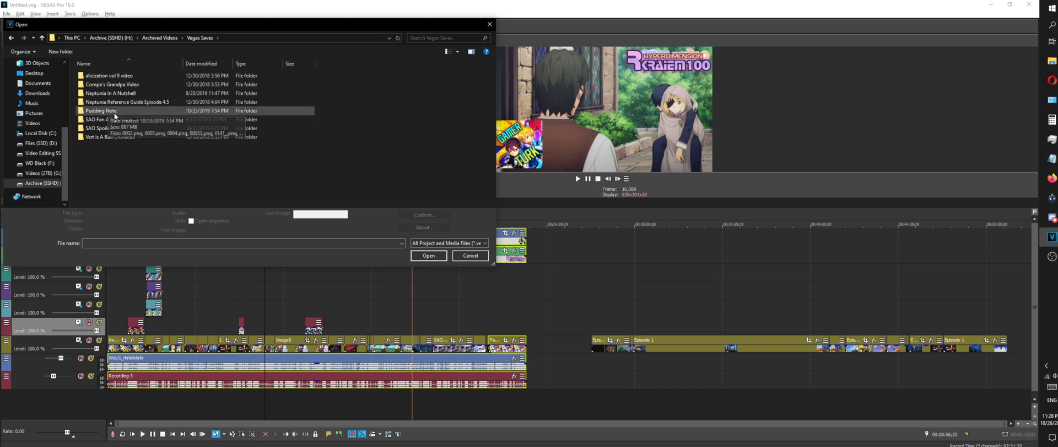
double_click(165, 102)
key(alt+Left)
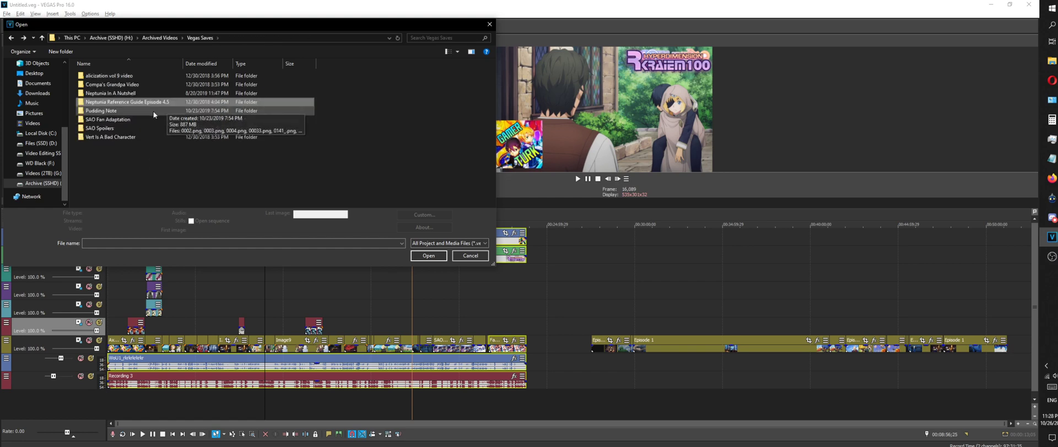
double_click(154, 111)
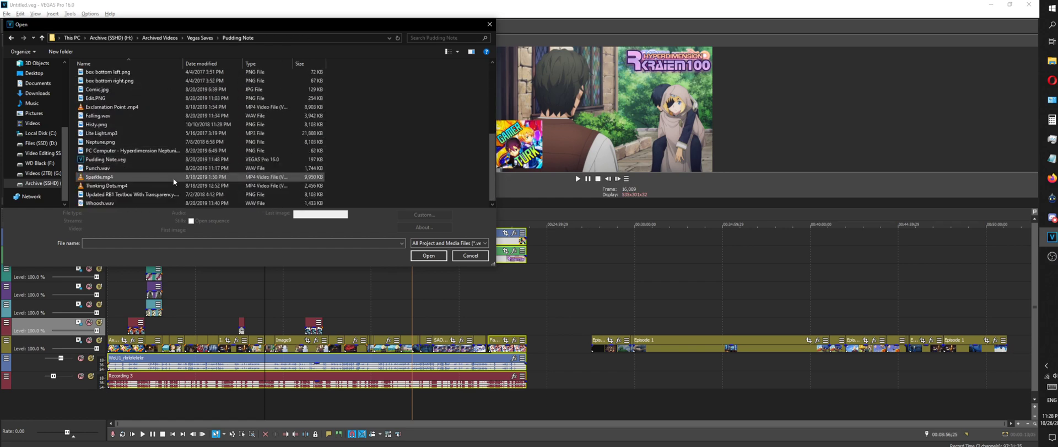
double_click(150, 159)
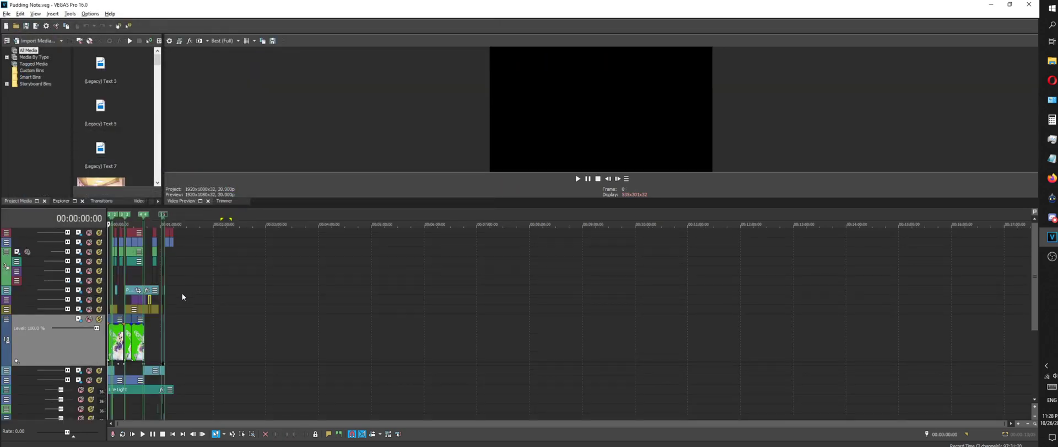
Examine the layered tracks of the whole Pudding Note project, selecting the time range from the start to 00:01:15:10
scroll(182, 293, up, 6)
drag(109, 218, 889, 247)
scroll(322, 351, down, 4)
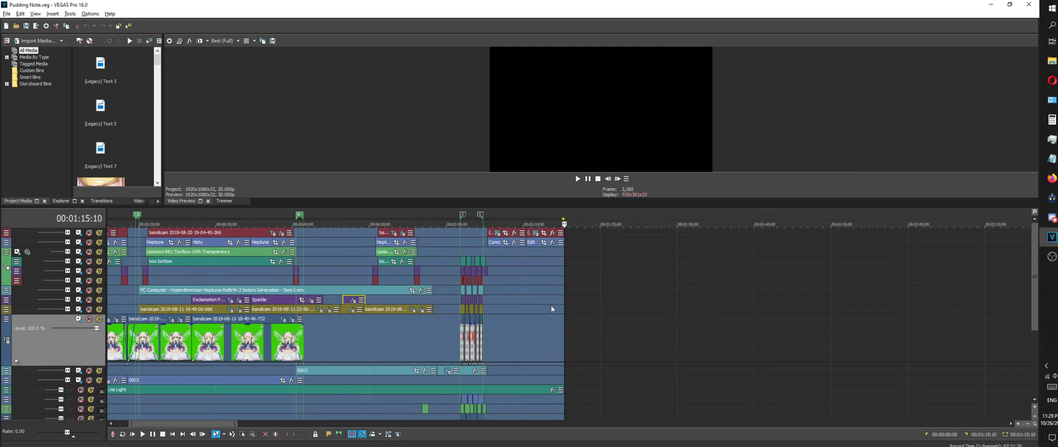
scroll(322, 351, up, 2)
Switch to Firefox, open the YouTube watch page of The Pudding Note. (Fake Neptunia Cutscene), and copy its link
key(alt+Tab)
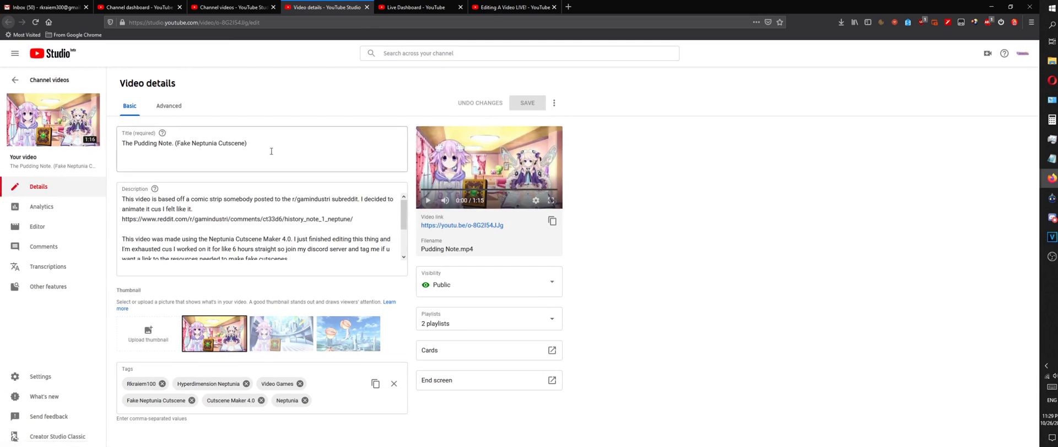
click(242, 6)
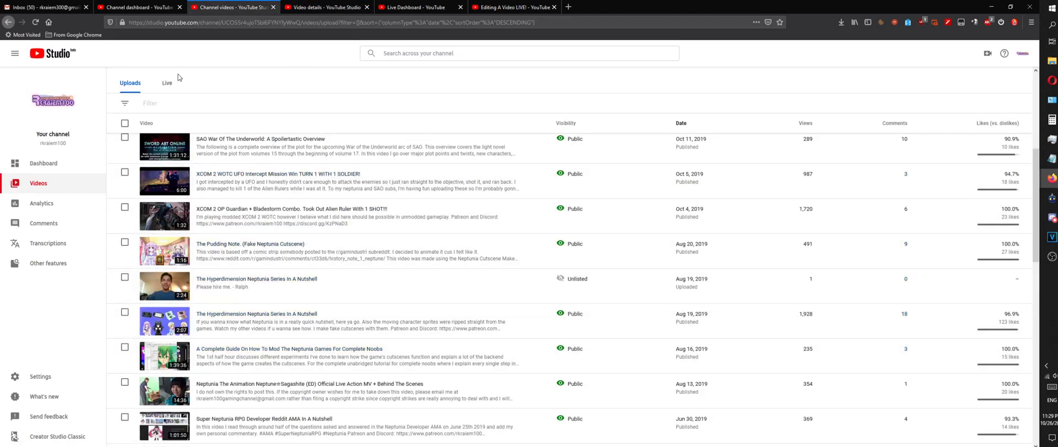
click(327, 7)
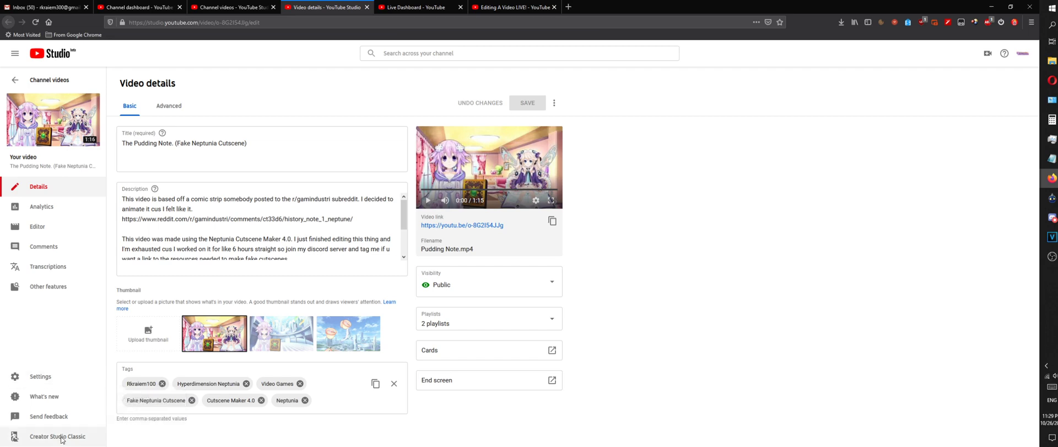
click(33, 435)
click(623, 353)
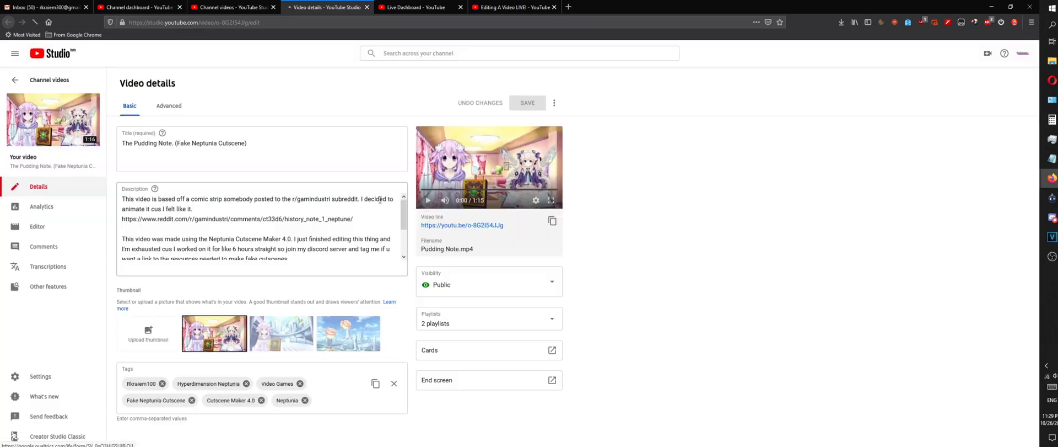
key(alt+Tab)
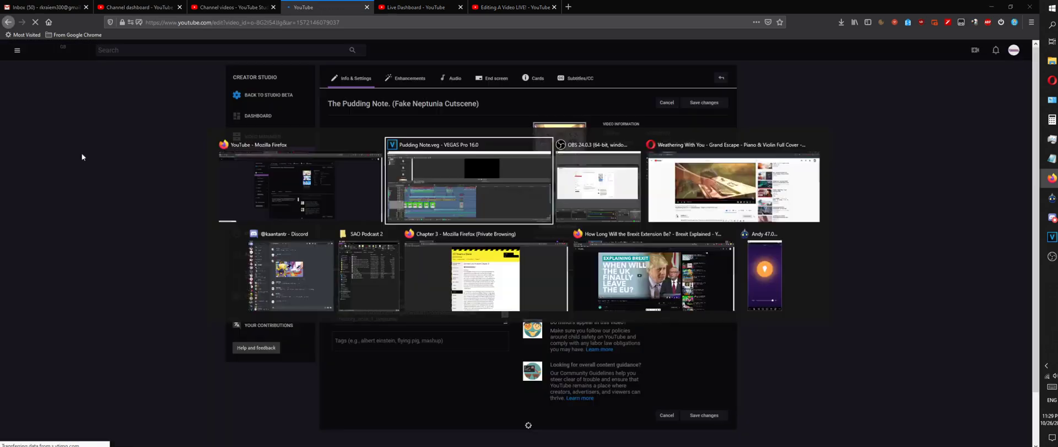
key(alt+Tab)
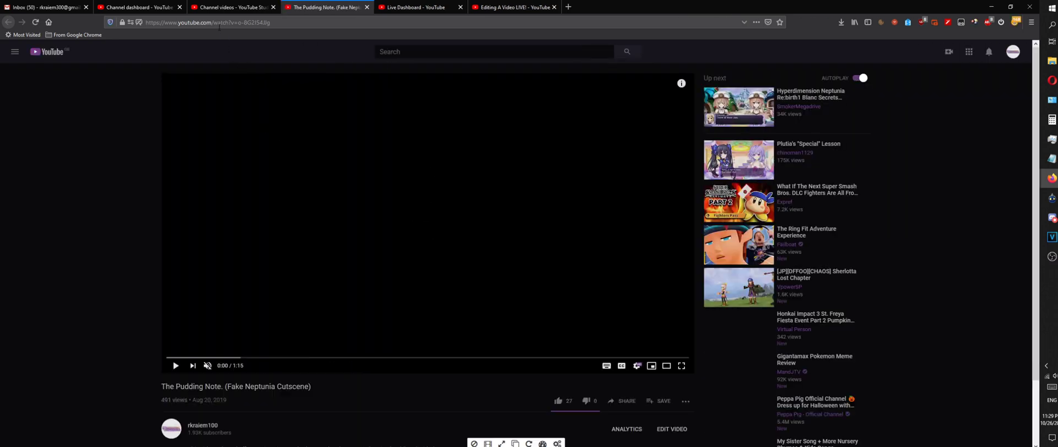
click(716, 22)
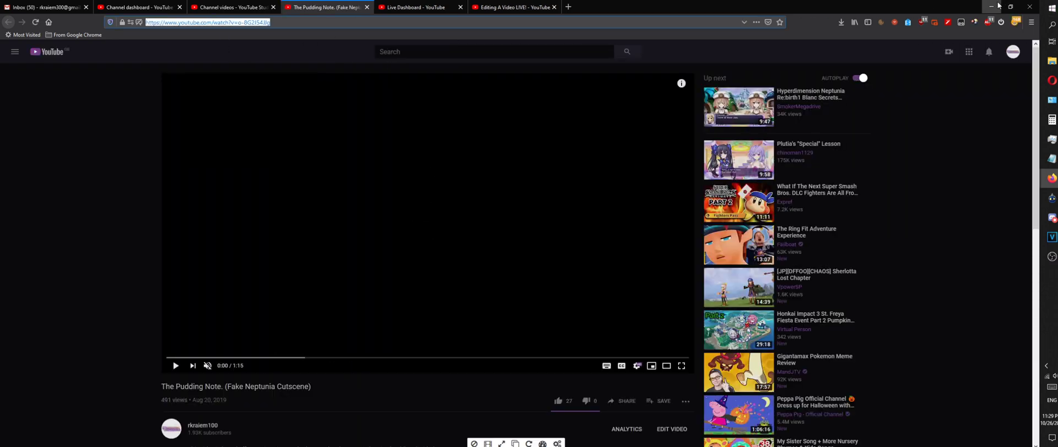
Post the copied video link in the live chat of the Editing A Video LIVE! stream
click(513, 7)
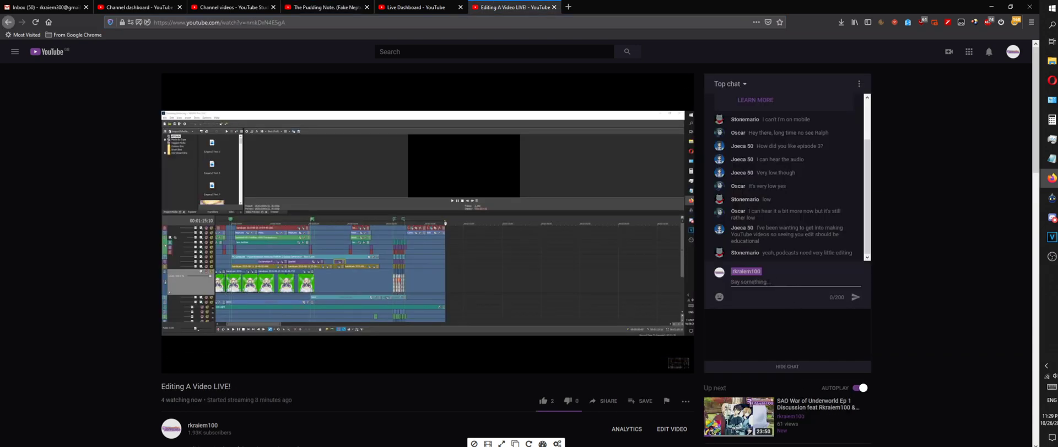
click(751, 281)
key(ctrl+v)
key(Return)
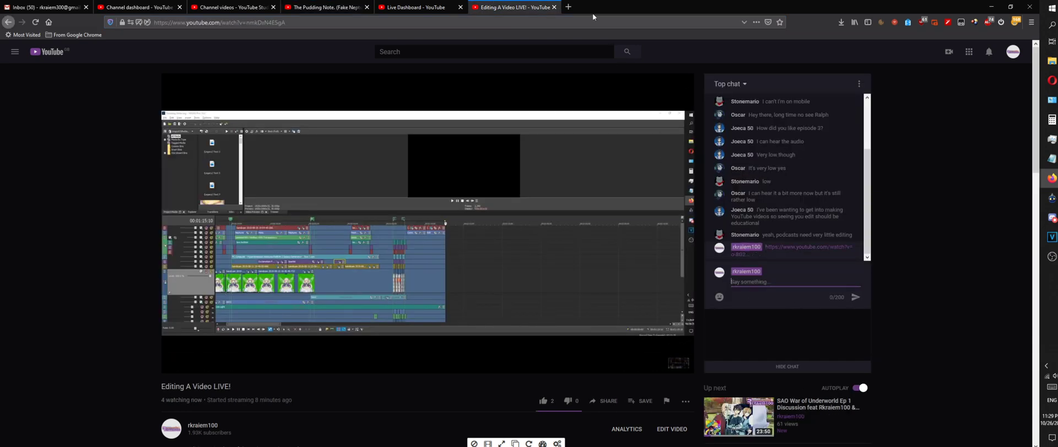
Return to VEGAS Pro and inspect the opening scene of Pudding Note.veg around 00:00:02:00, including the green-screen character clip
key(alt+Tab)
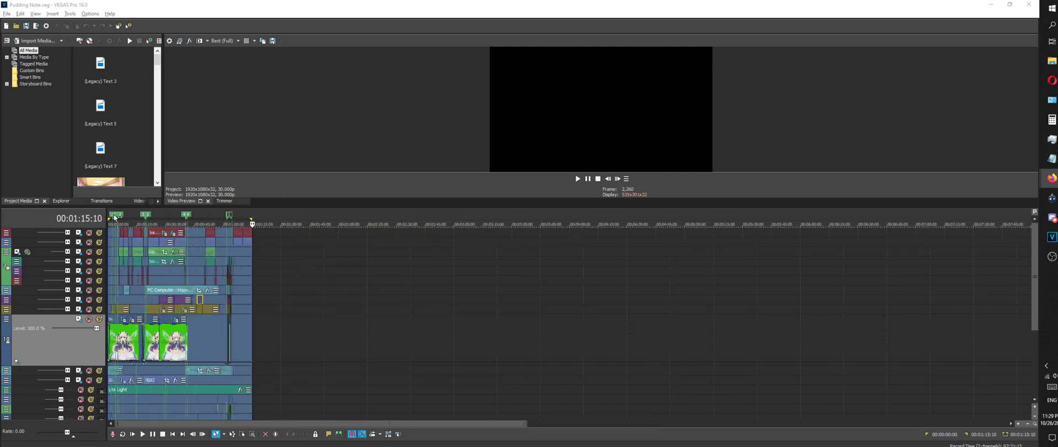
click(108, 216)
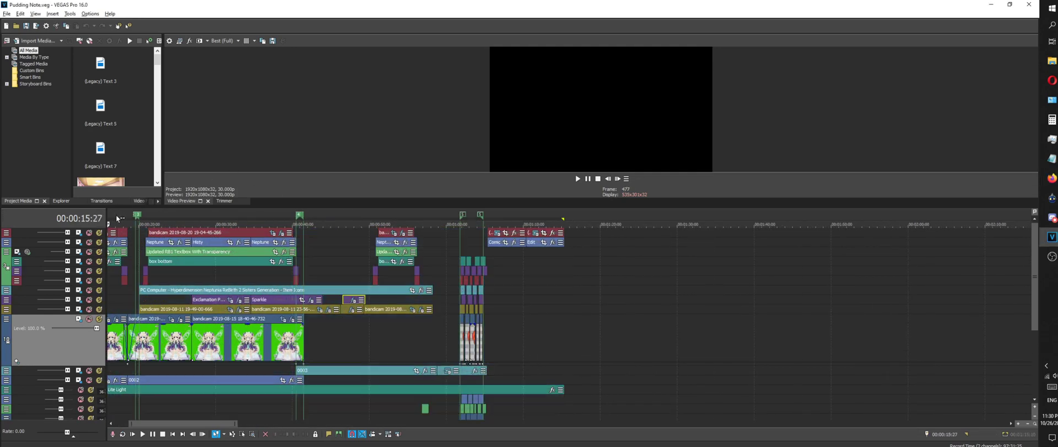
scroll(395, 246, down, 5)
scroll(395, 246, up, 5)
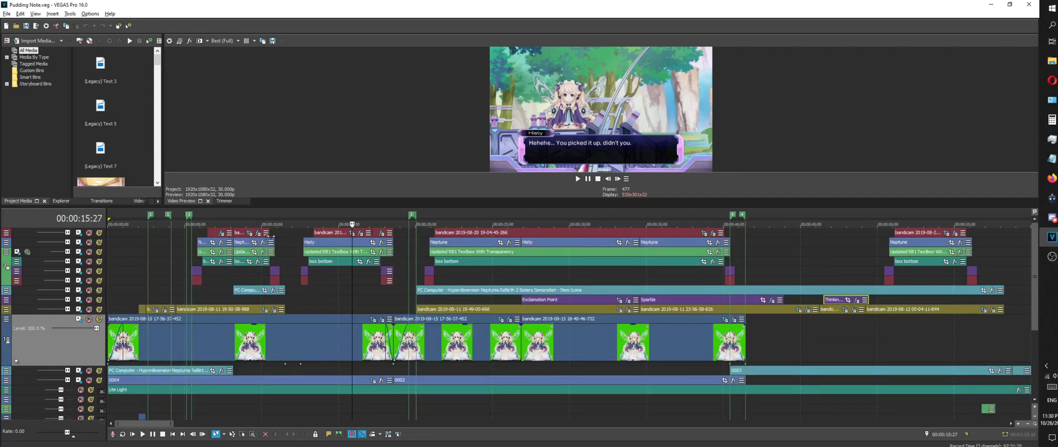
click(110, 214)
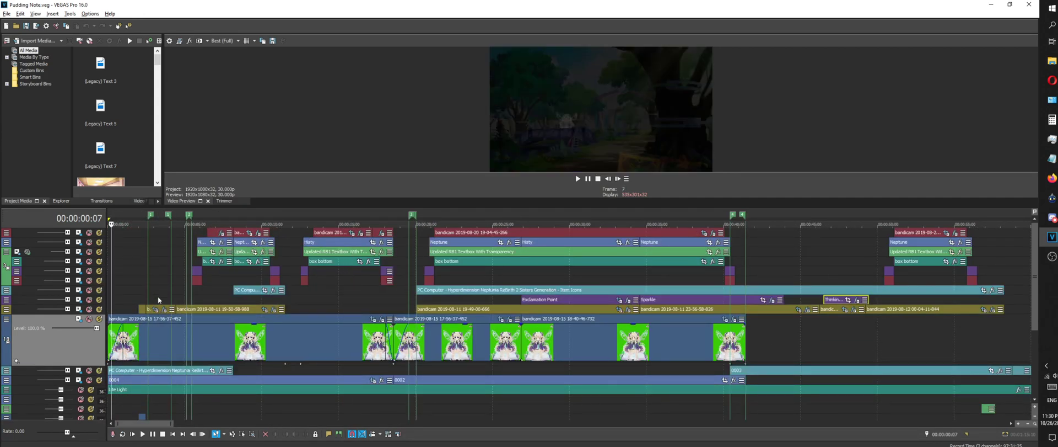
scroll(157, 296, up, 5)
click(291, 345)
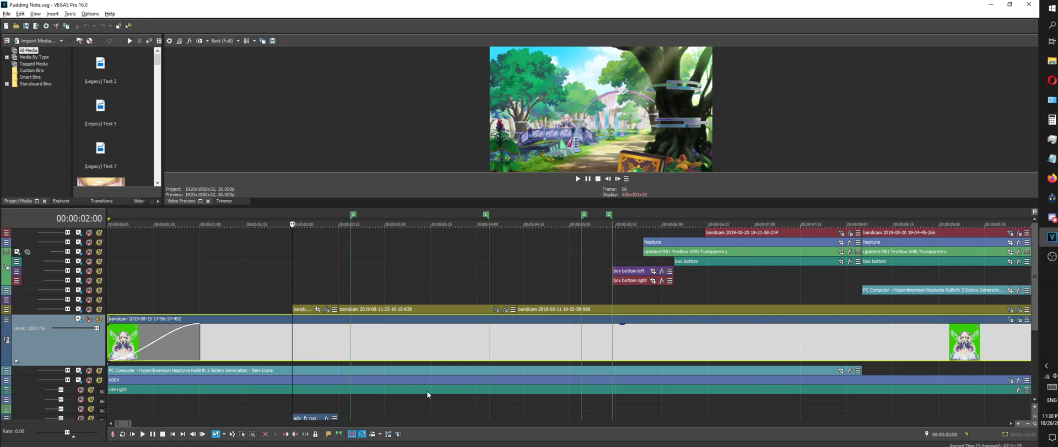
scroll(428, 386, up, 3)
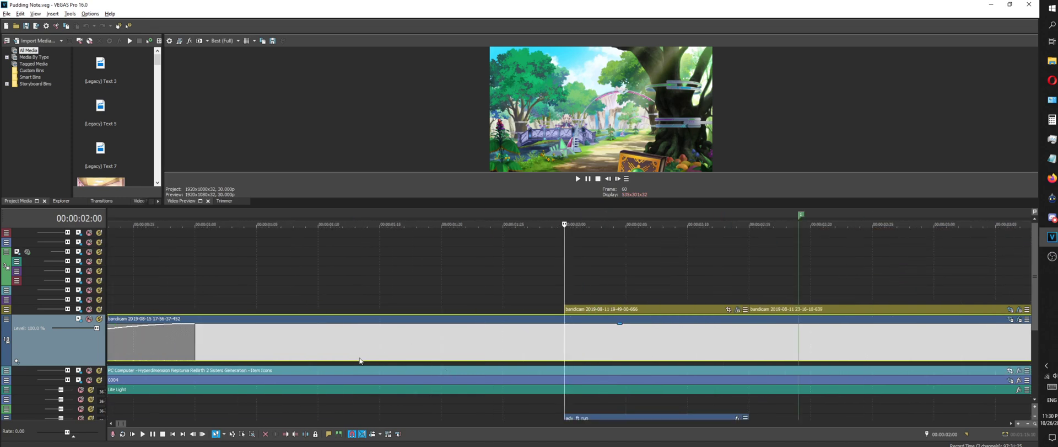
scroll(356, 366, down, 8)
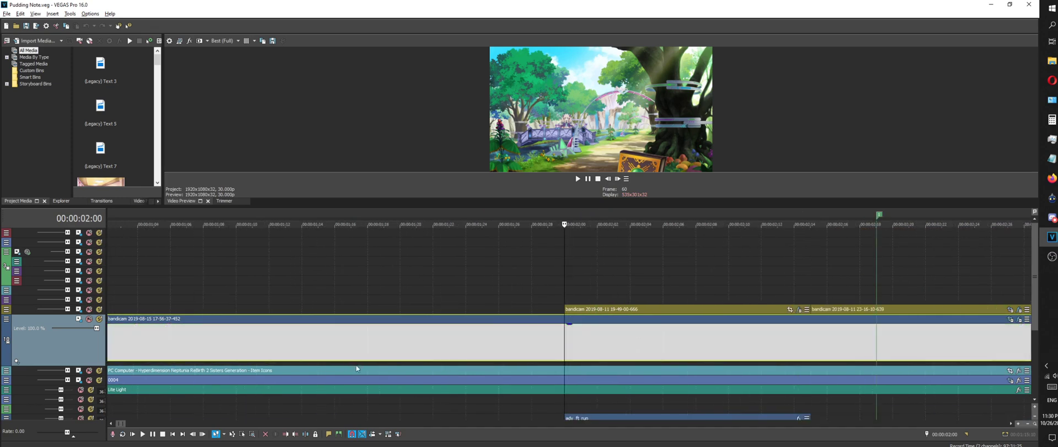
scroll(388, 296, down, 3)
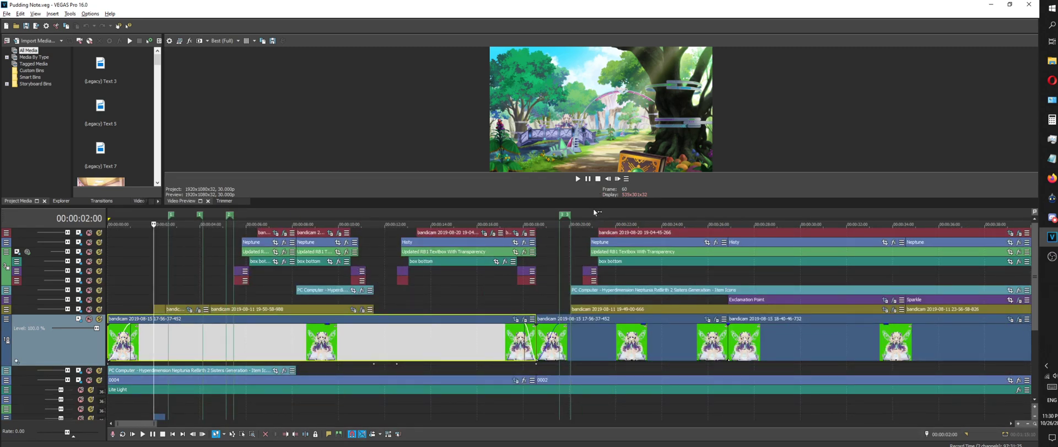
Widen the video preview over the project media area, keeping the timeline in view below it
drag(593, 208, 593, 345)
drag(534, 373, 479, 445)
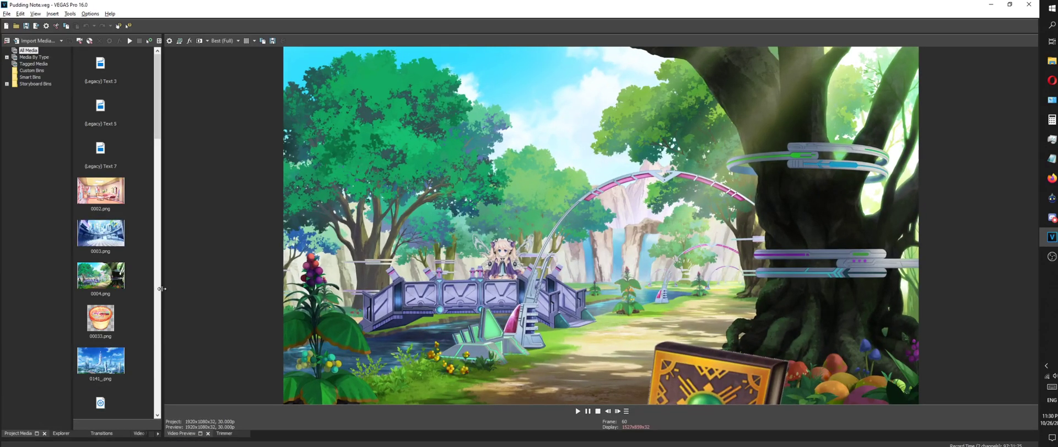
drag(161, 288, 3, 288)
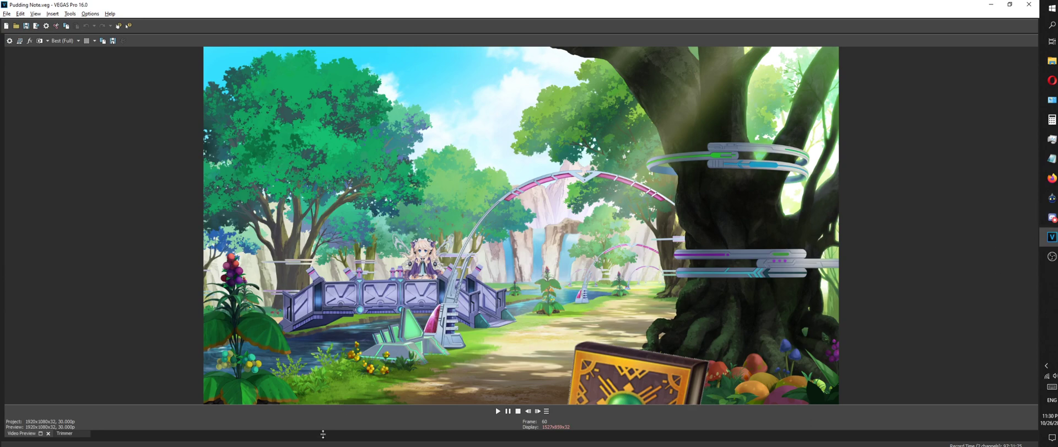
drag(323, 434, 237, 197)
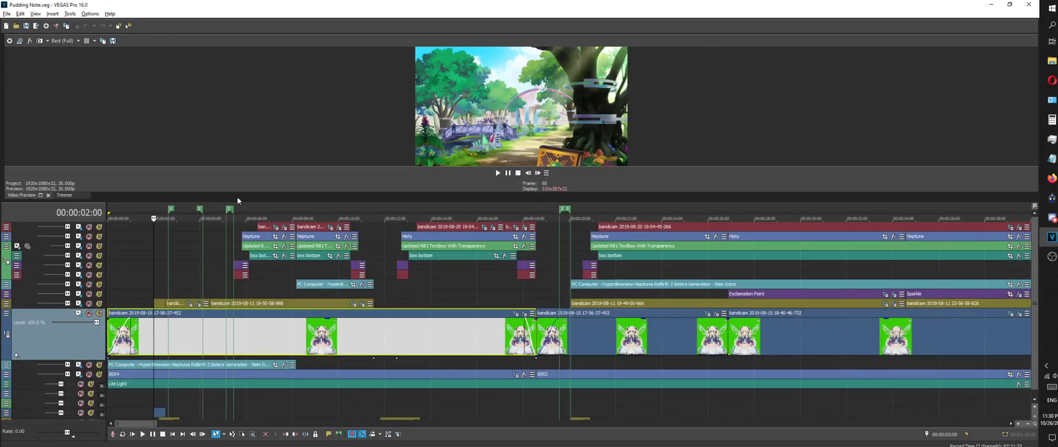
Open Track Motion for the green-screen character track, dock it beside the preview, and enlarge both for viewing at 00:00:02:00
click(79, 313)
drag(500, 74, 831, 37)
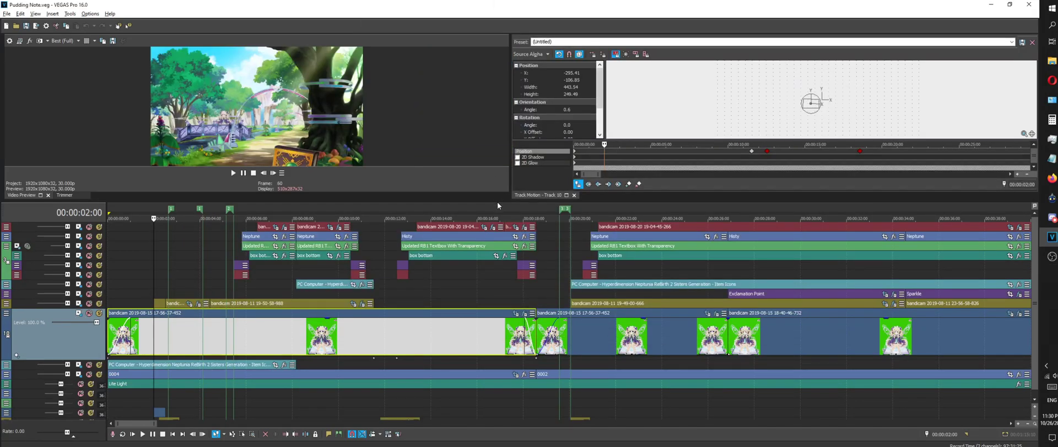
drag(502, 200, 524, 411)
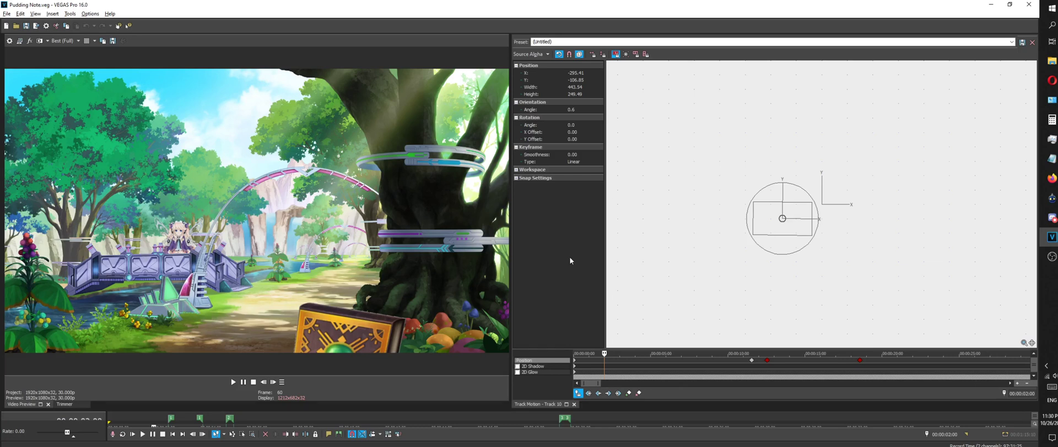
drag(511, 406, 660, 409)
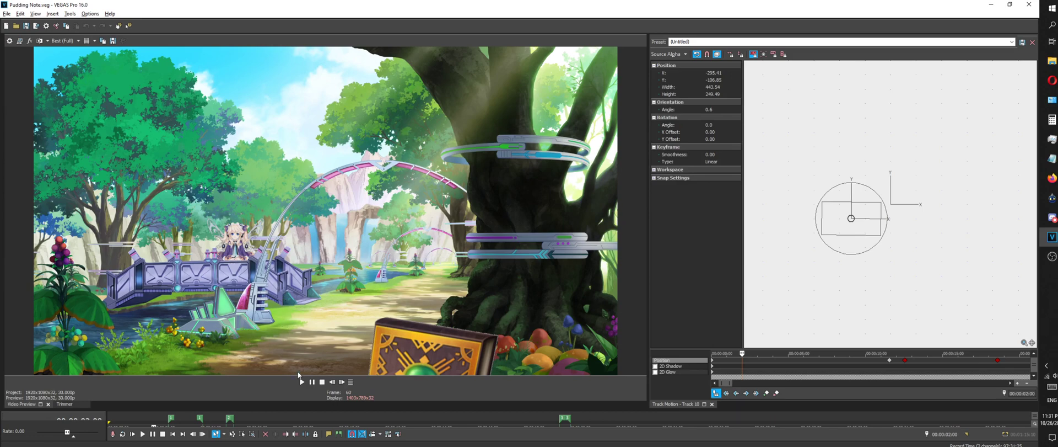
Bring the timeline back into view and compare the character track's motion keyframes with the preview between 00:00:10:16 and 00:00:12:06
drag(306, 417, 386, 172)
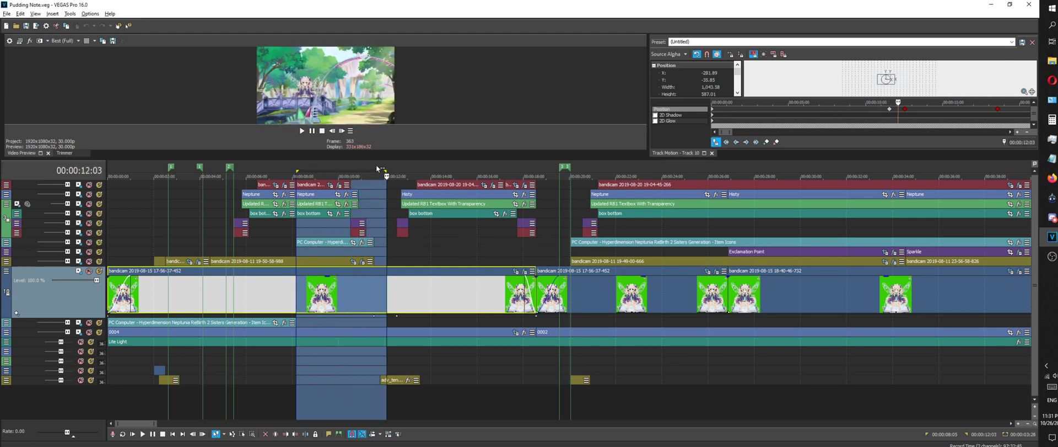
click(374, 165)
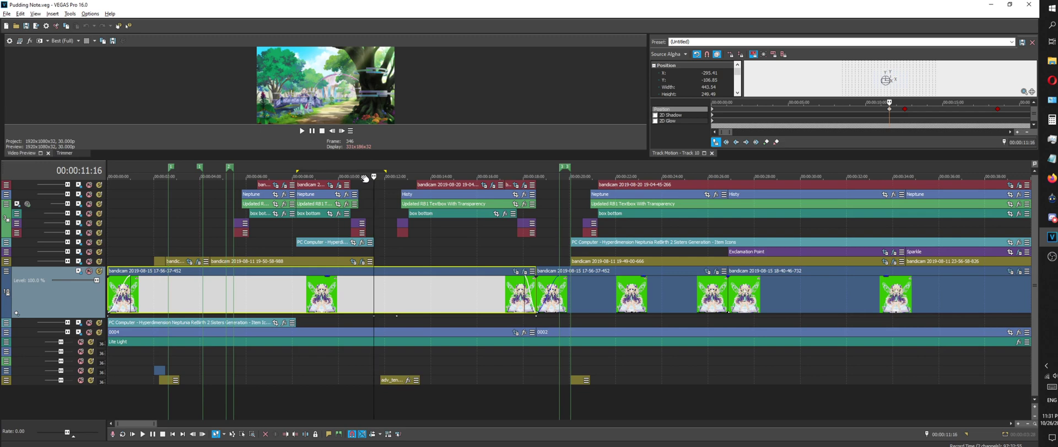
click(351, 165)
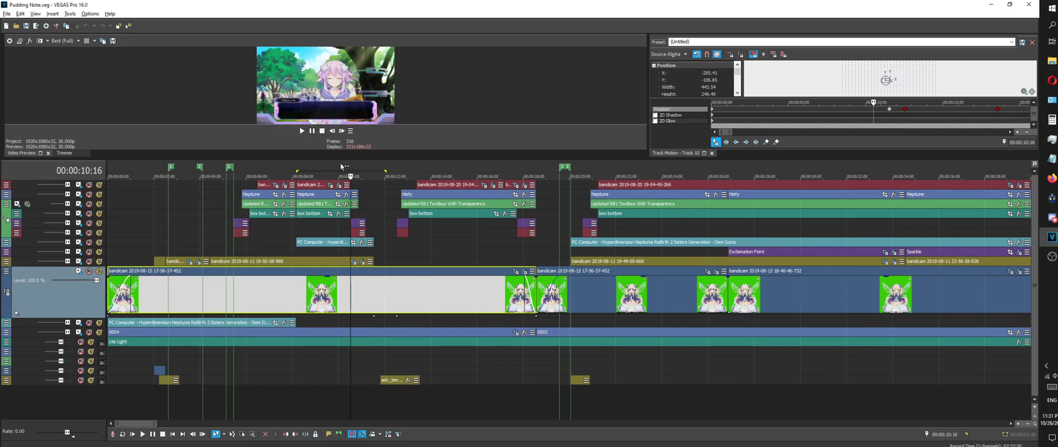
drag(335, 163, 389, 164)
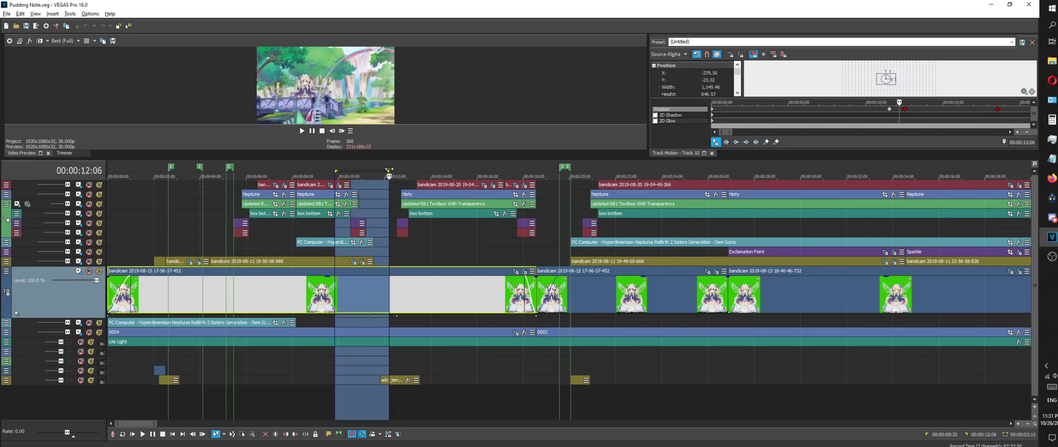
Check the green-screen character's motion in the preview at 00:00:12:11 and 00:00:19:05
click(393, 171)
scroll(362, 201, down, 3)
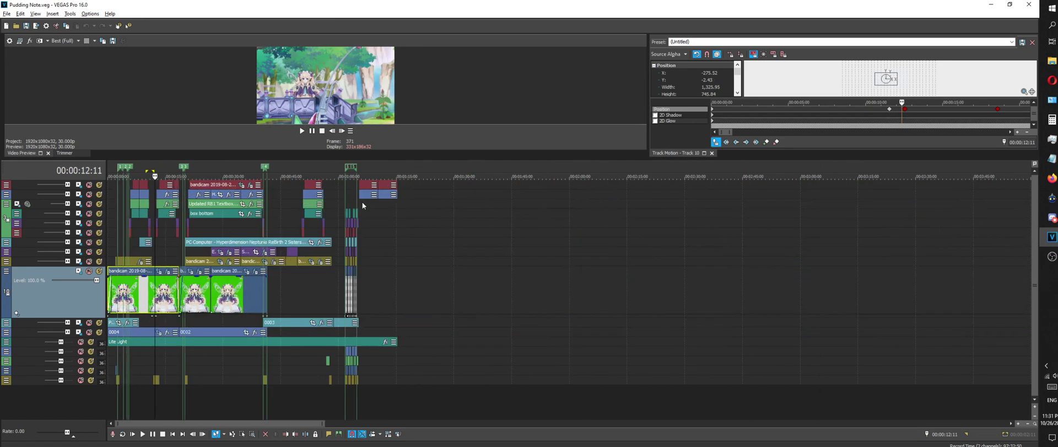
scroll(362, 201, up, 3)
click(551, 166)
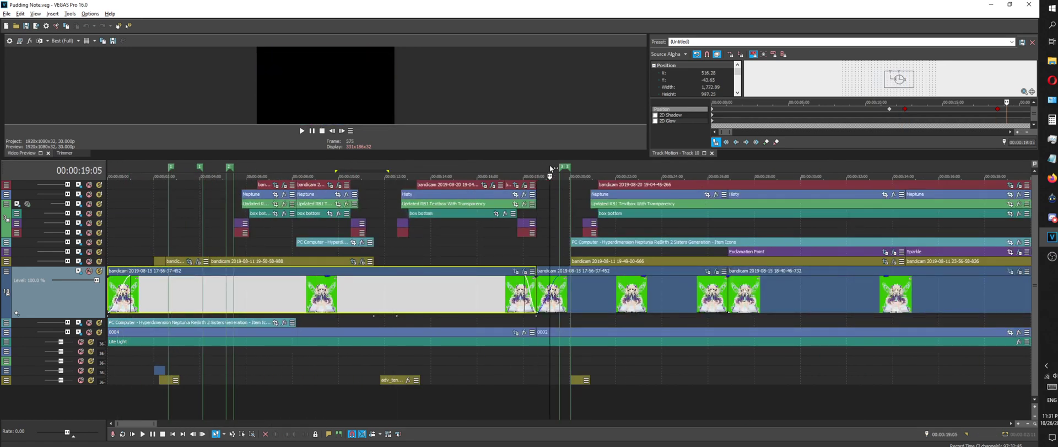
scroll(284, 181, down, 5)
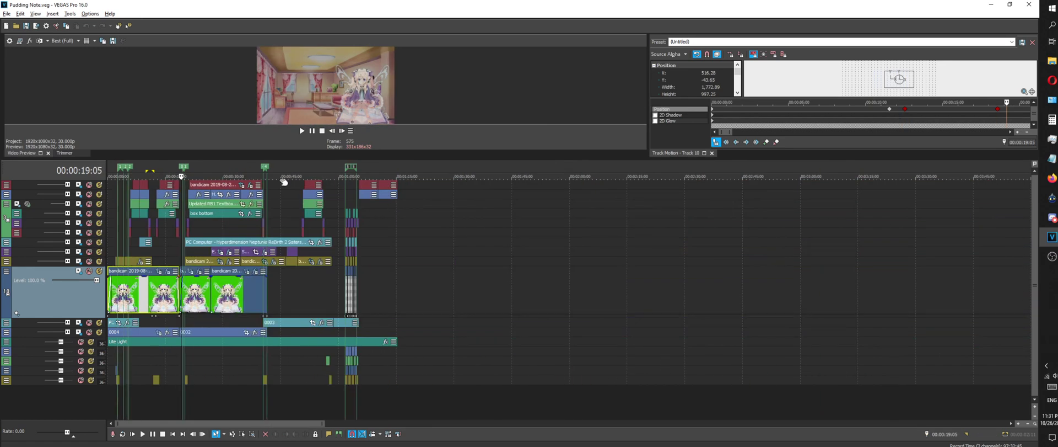
Return to the opening scene at 00:00:01:06 and enlarge the video preview and Track Motion view side by side
drag(223, 165, 229, 343)
click(251, 171)
click(112, 350)
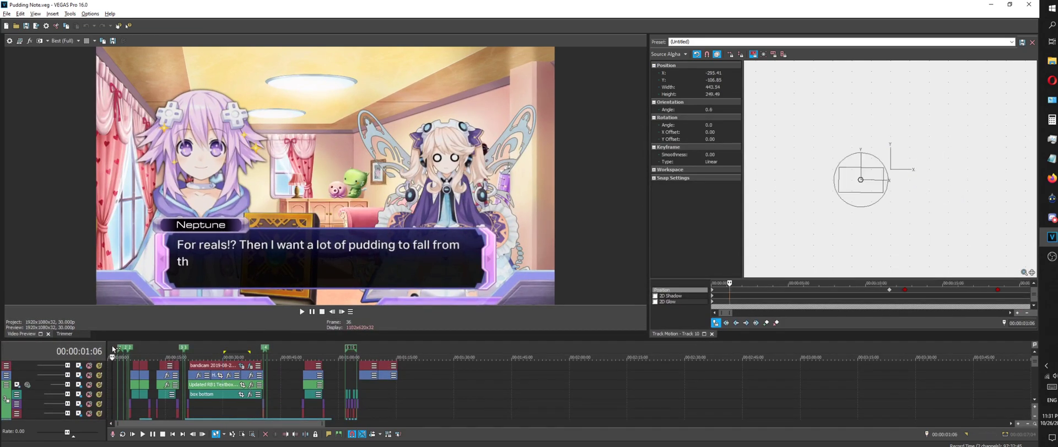
scroll(112, 350, up, 6)
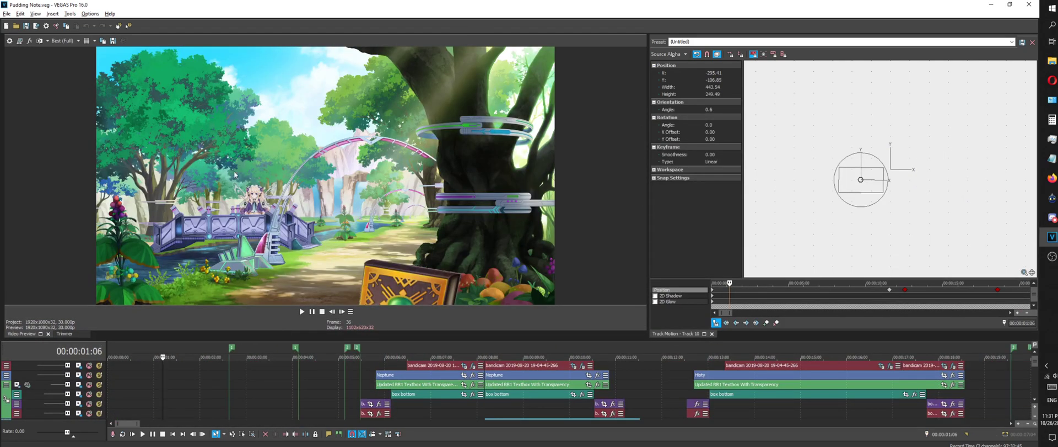
drag(648, 186, 859, 187)
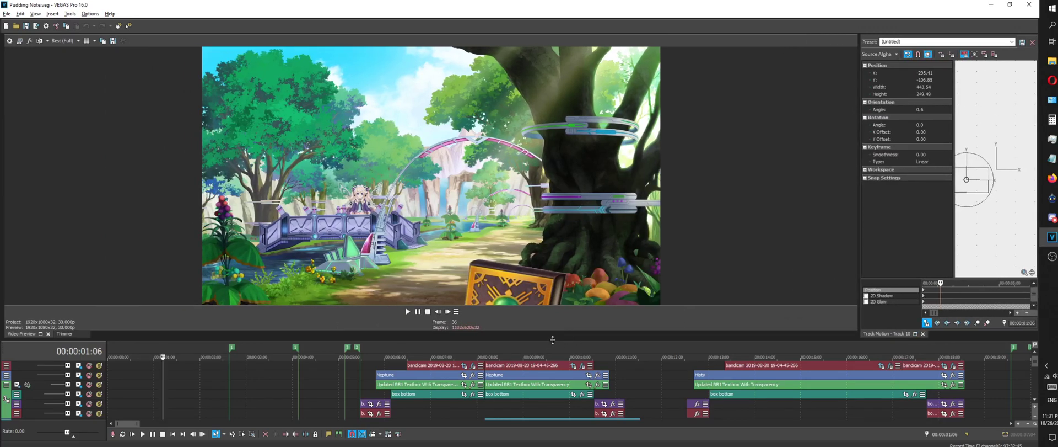
drag(551, 338, 566, 444)
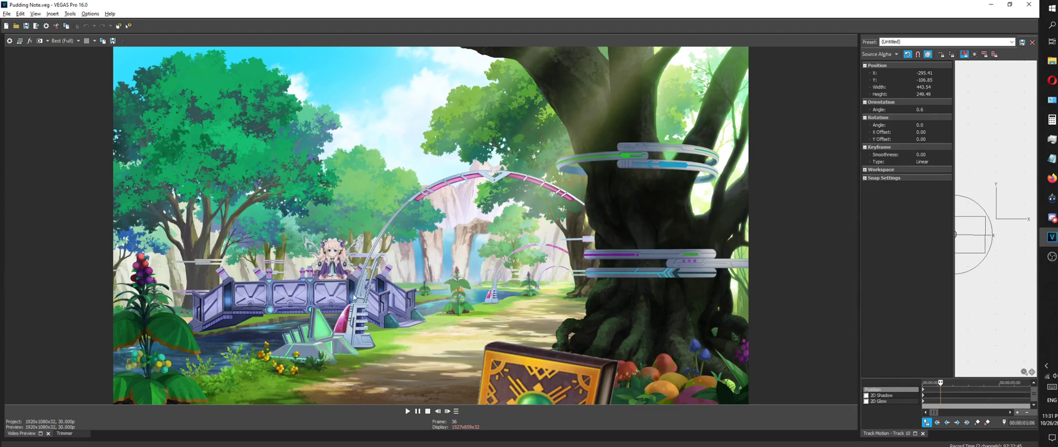
drag(860, 210, 525, 240)
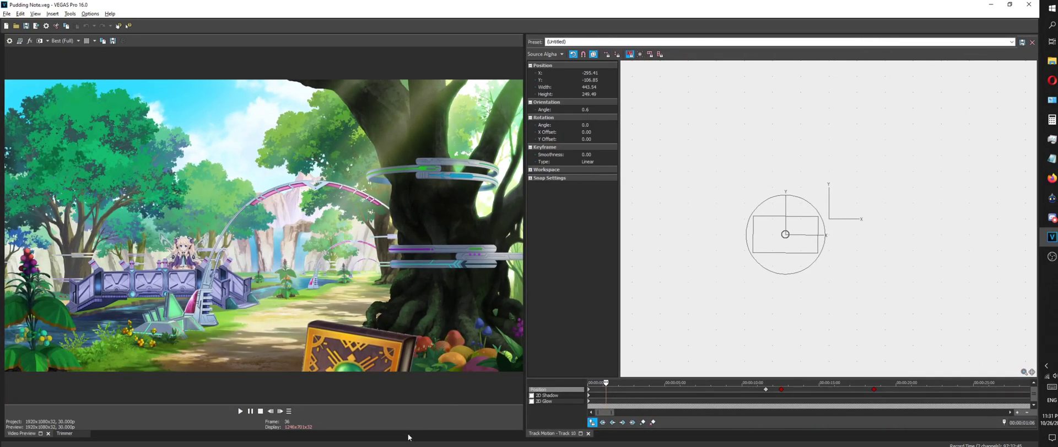
Open Event Pan/Crop for the first green-screen character clip and enlarge its mask view beside the preview
drag(410, 443, 407, 185)
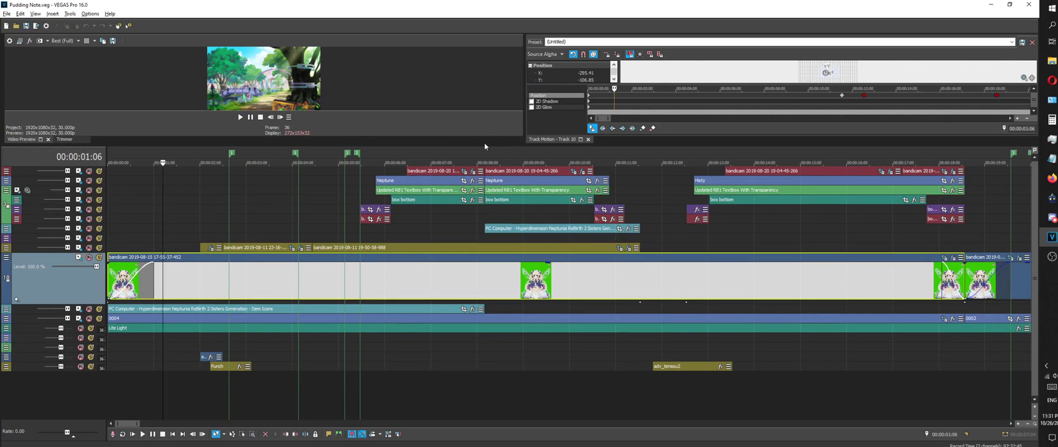
right_click(412, 288)
click(480, 180)
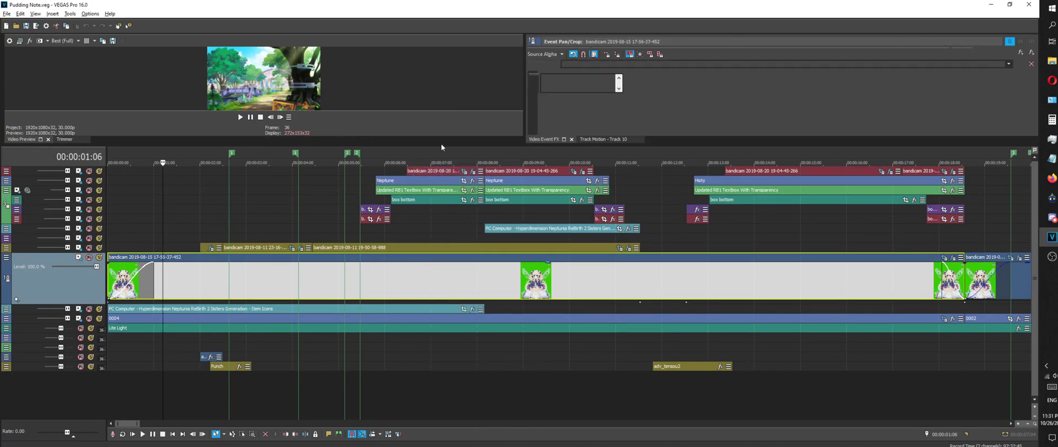
drag(443, 145, 444, 437)
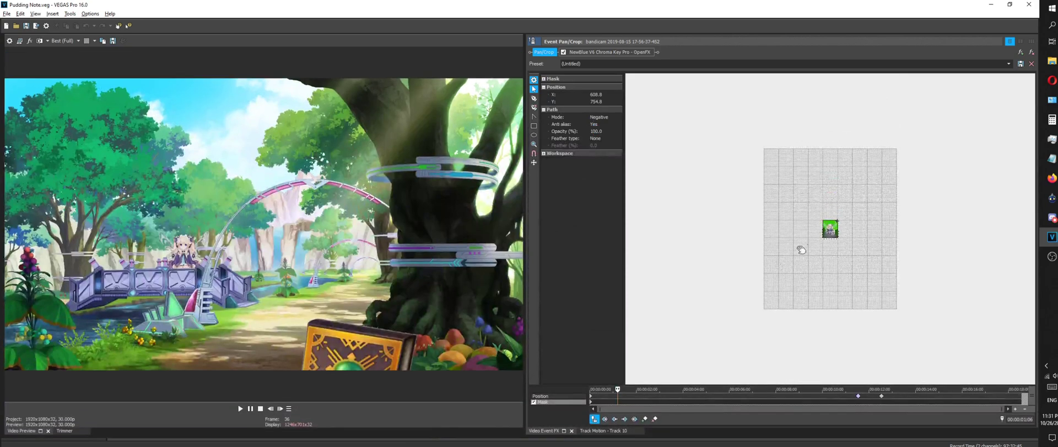
scroll(870, 239, up, 3)
scroll(876, 242, up, 6)
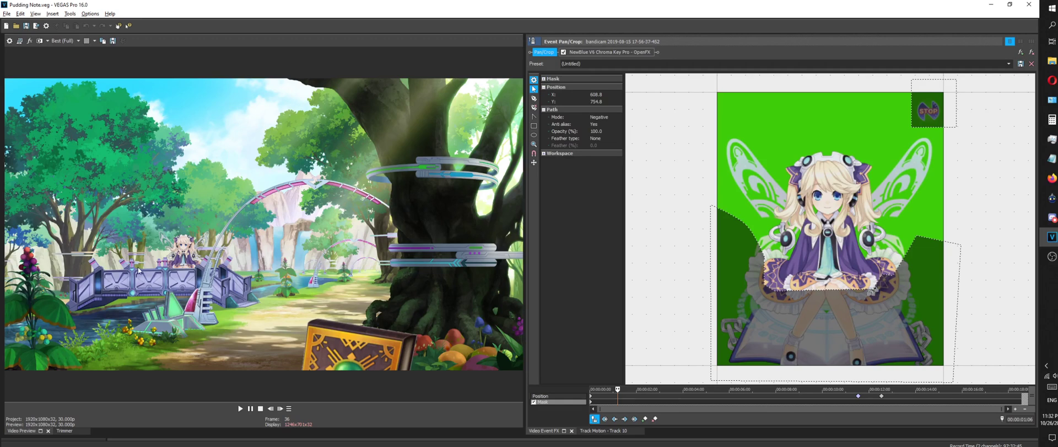
Replace the mask over the character's lower body with a four-point path set to Negative mode
click(743, 243)
key(Delete)
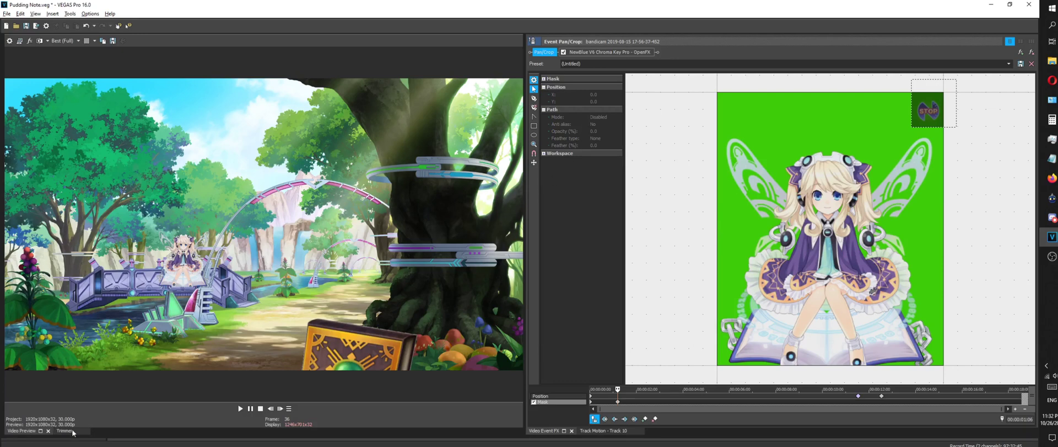
click(534, 98)
click(712, 263)
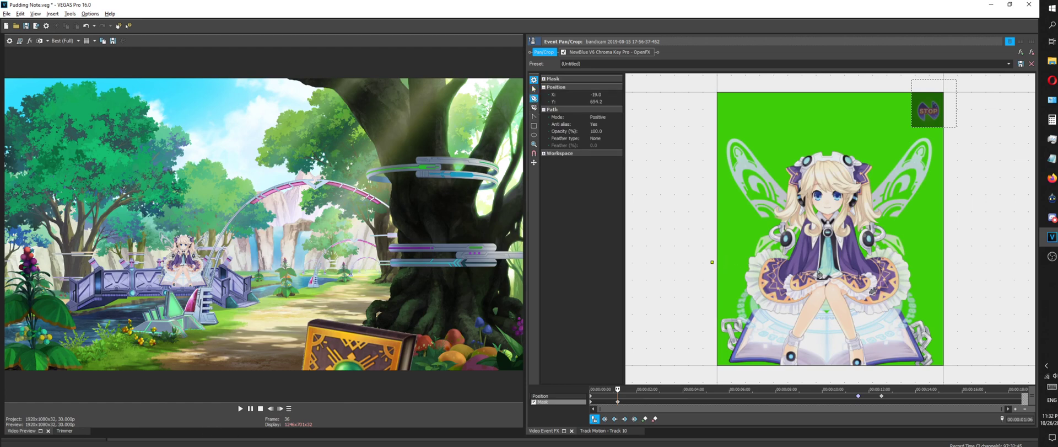
click(953, 255)
click(691, 376)
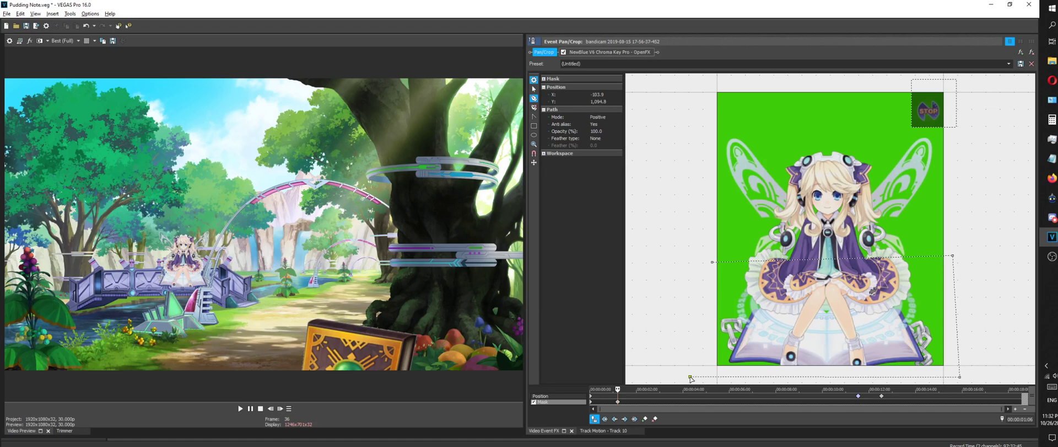
click(712, 262)
click(598, 118)
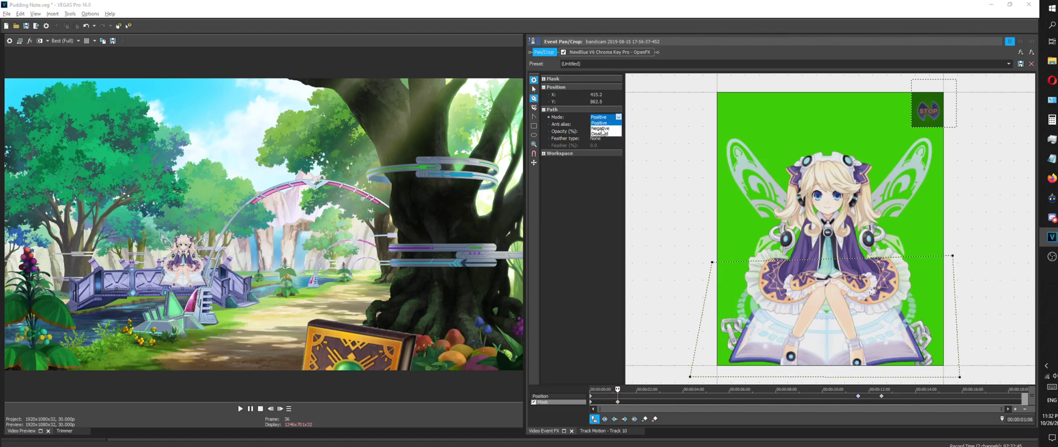
click(601, 128)
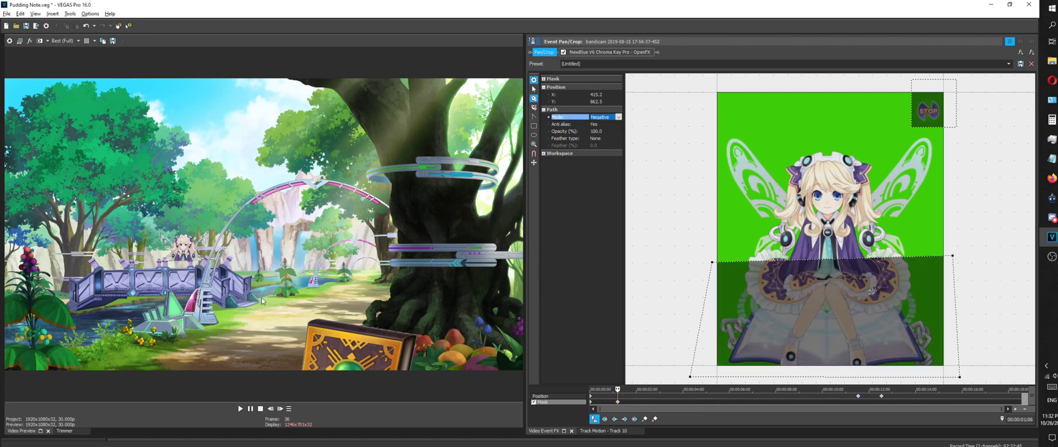
Widen the preview, then add anchor points on the mask's upper edge and move them down over the character's skirt
drag(525, 215, 668, 215)
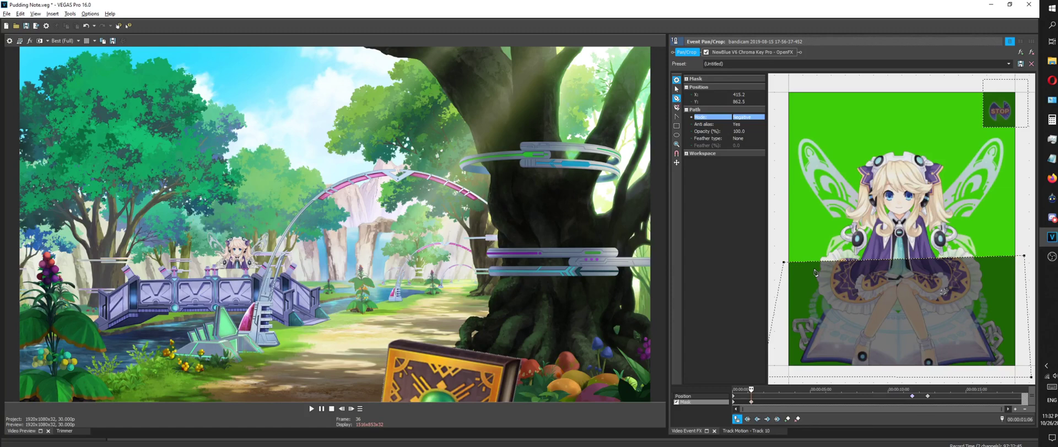
click(832, 262)
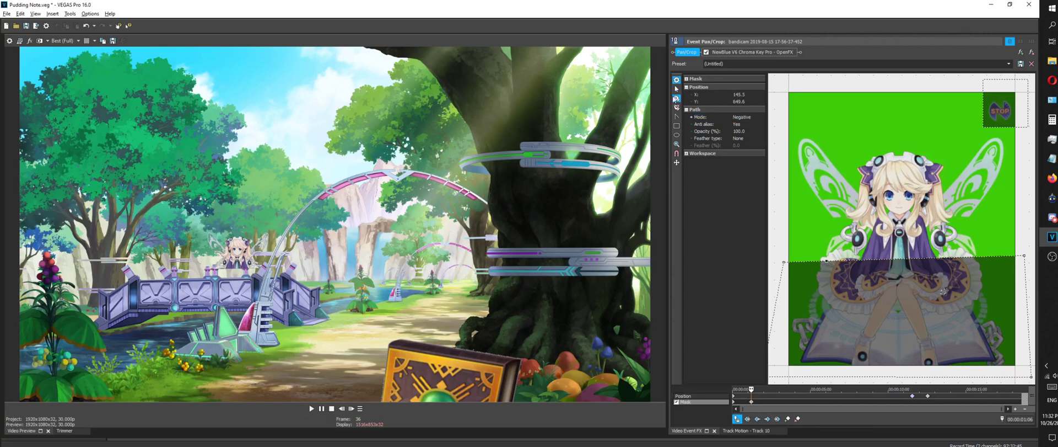
click(677, 89)
drag(827, 261, 850, 291)
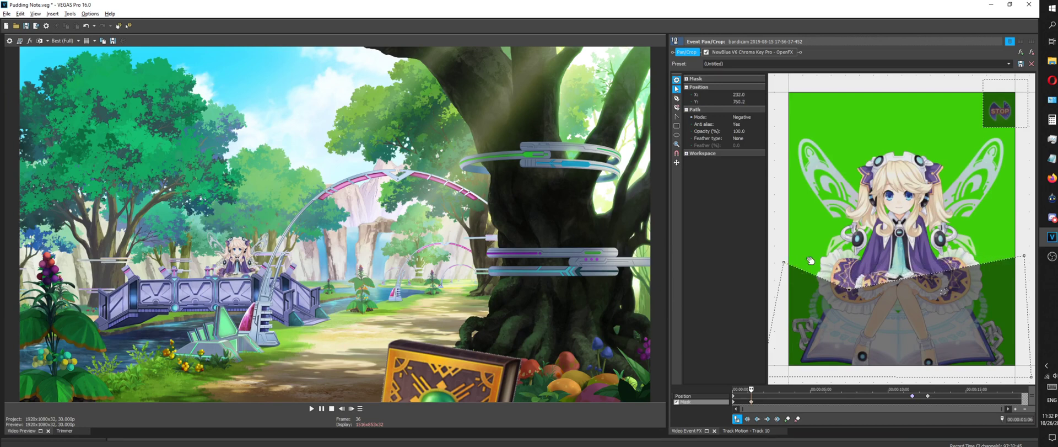
click(677, 99)
click(677, 89)
drag(843, 269, 839, 288)
scroll(840, 288, down, 4)
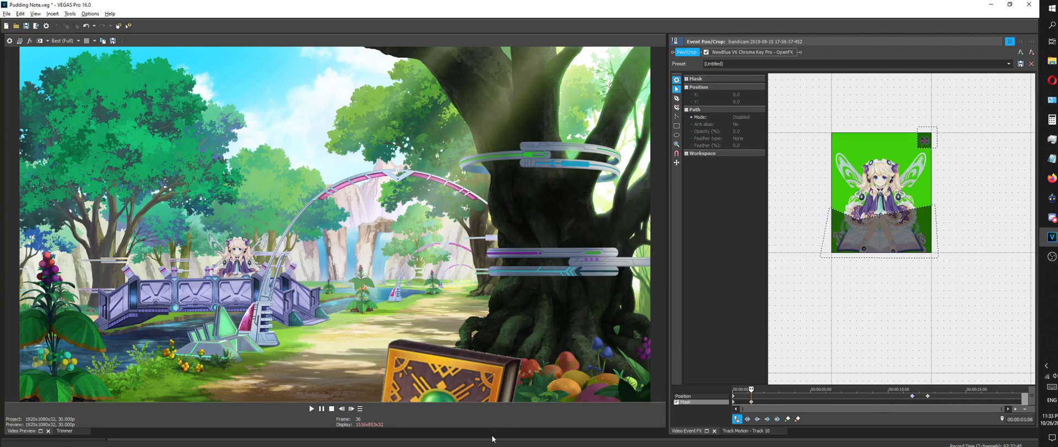
Bring the timeline back into view and review the opening scene at 00:00:07:04, 00:00:03:14, 00:00:02:19 and 00:00:02:00
drag(494, 440, 504, 176)
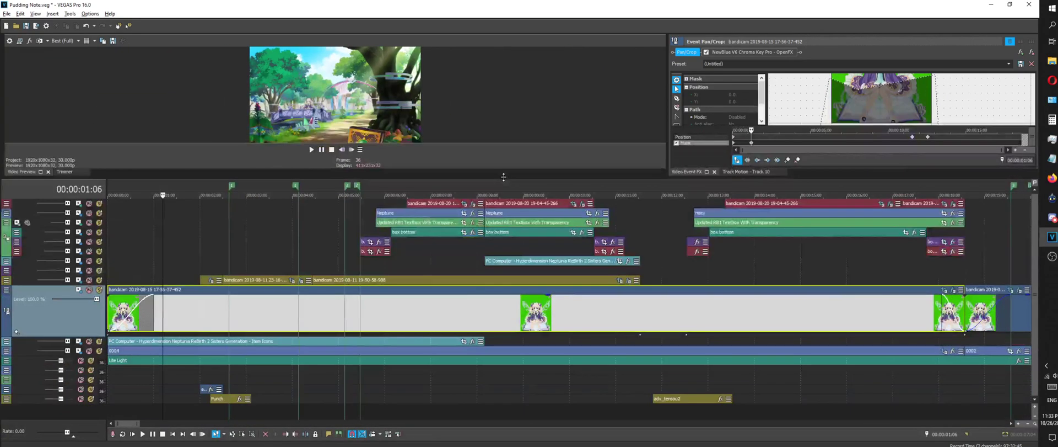
scroll(325, 299, up, 3)
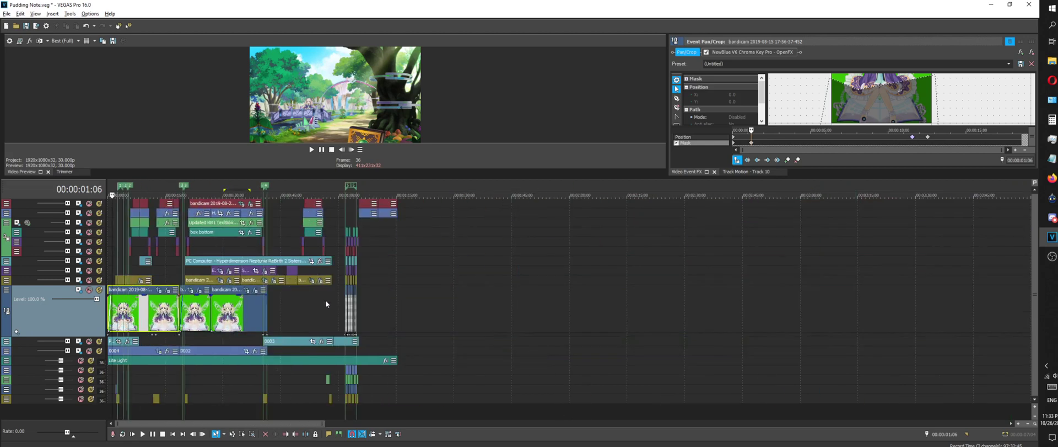
scroll(325, 299, down, 5)
scroll(386, 221, up, 2)
click(437, 186)
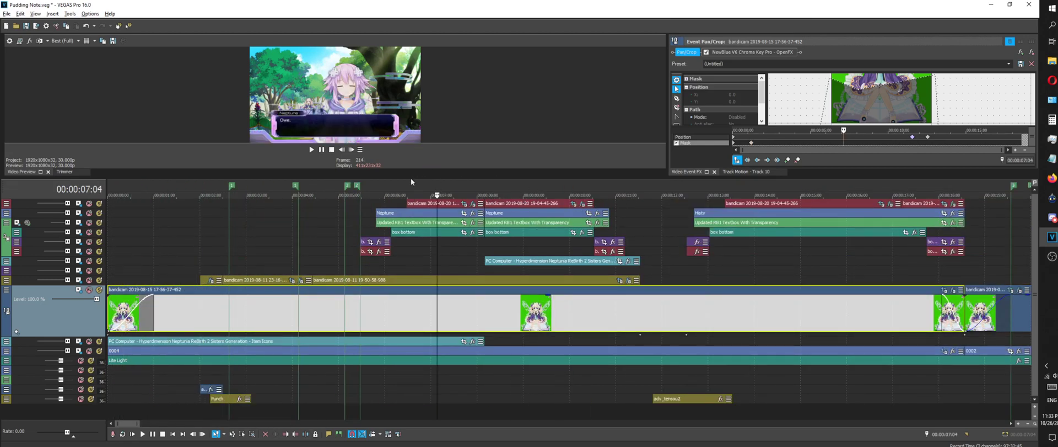
click(267, 185)
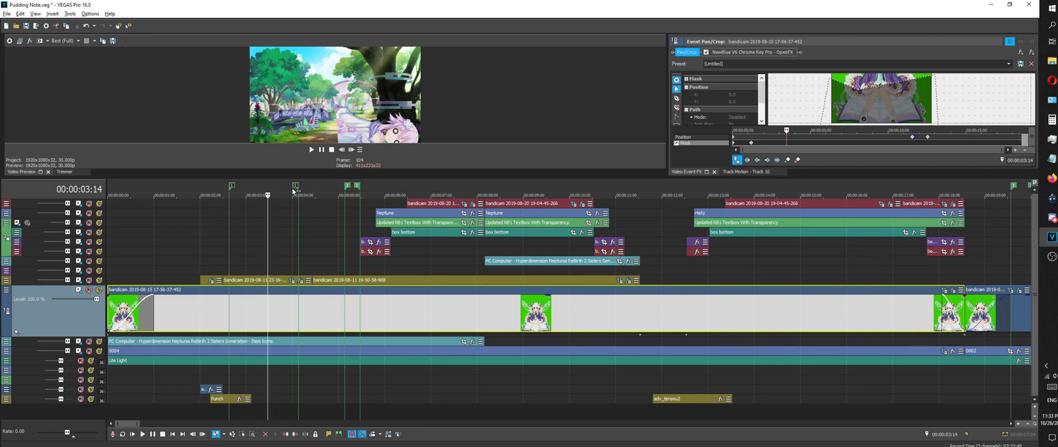
click(232, 186)
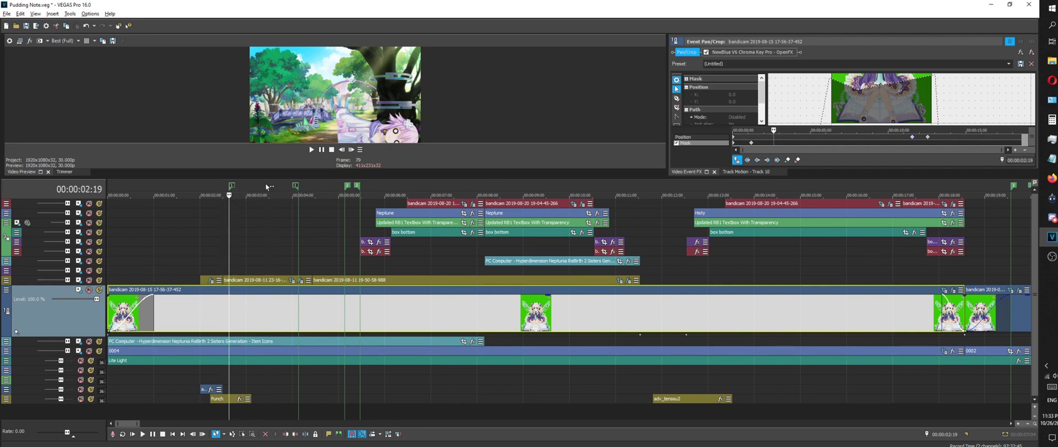
click(209, 185)
click(190, 185)
click(200, 191)
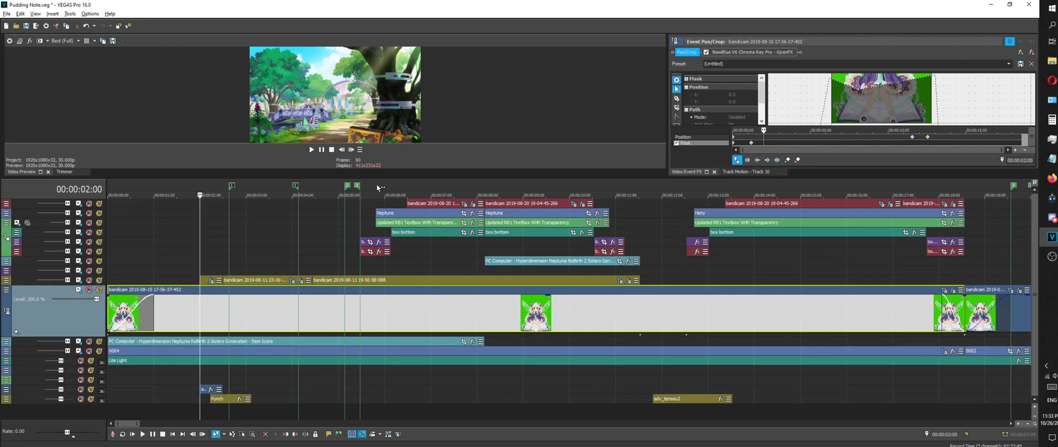
Enlarge the preview and advance through Neptune's entrance from 00:00:02:00 to 00:00:02:27, then return to the marker at 00:00:02:19
drag(407, 177, 379, 276)
click(352, 248)
drag(354, 248, 354, 249)
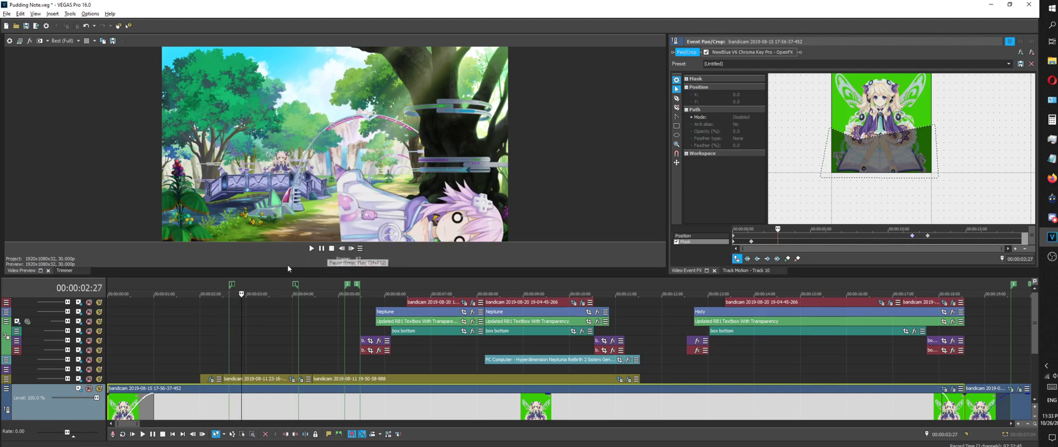
click(232, 283)
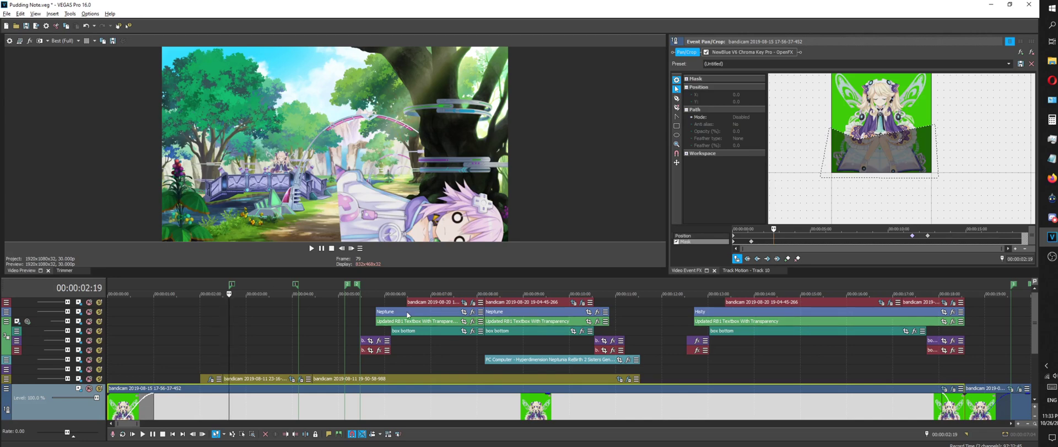
Open Track Motion for Neptune's track above the green-screen character and go to its position keyframe at 00:00:02:00
click(78, 379)
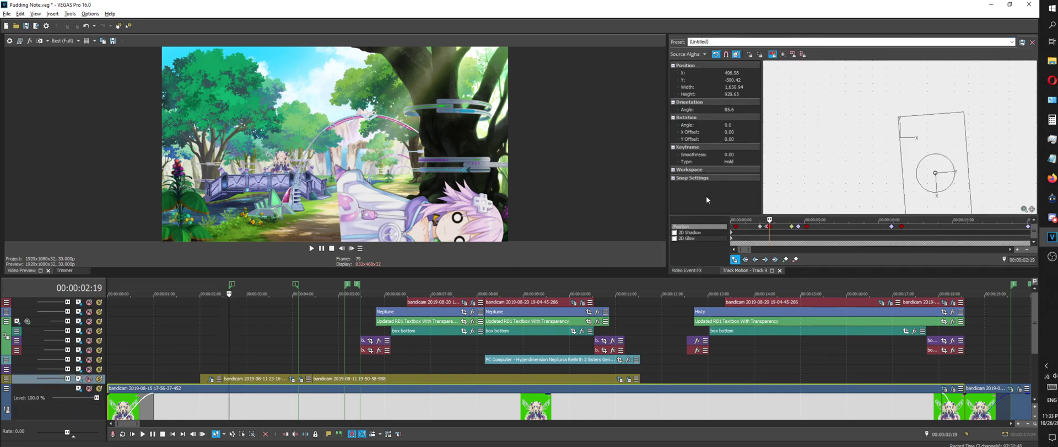
scroll(822, 226, down, 2)
click(799, 226)
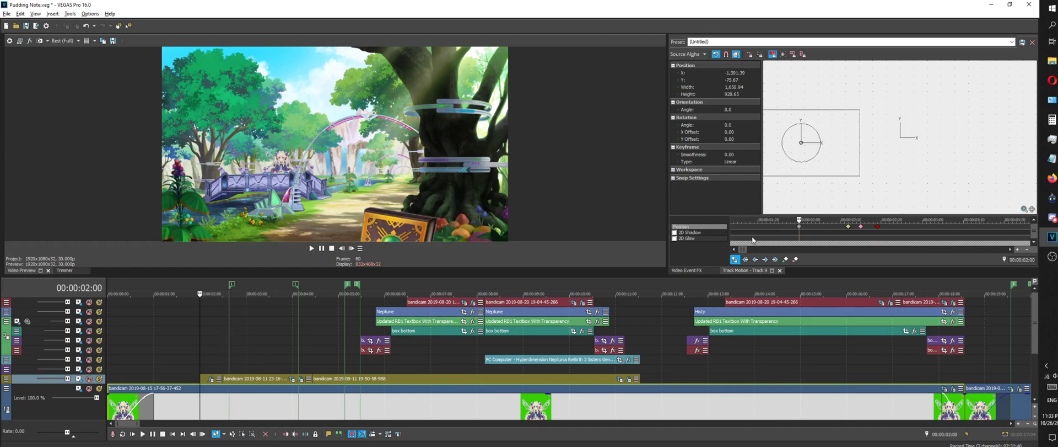
scroll(833, 243, up, 3)
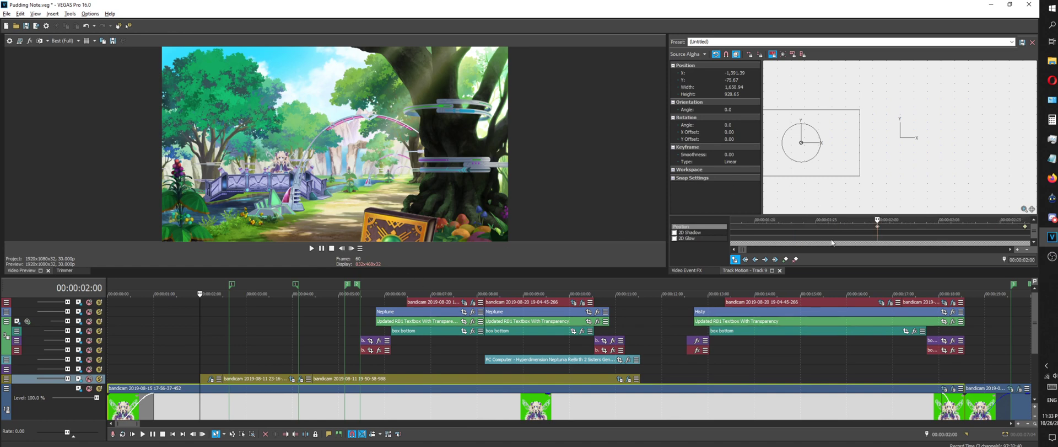
scroll(832, 243, down, 2)
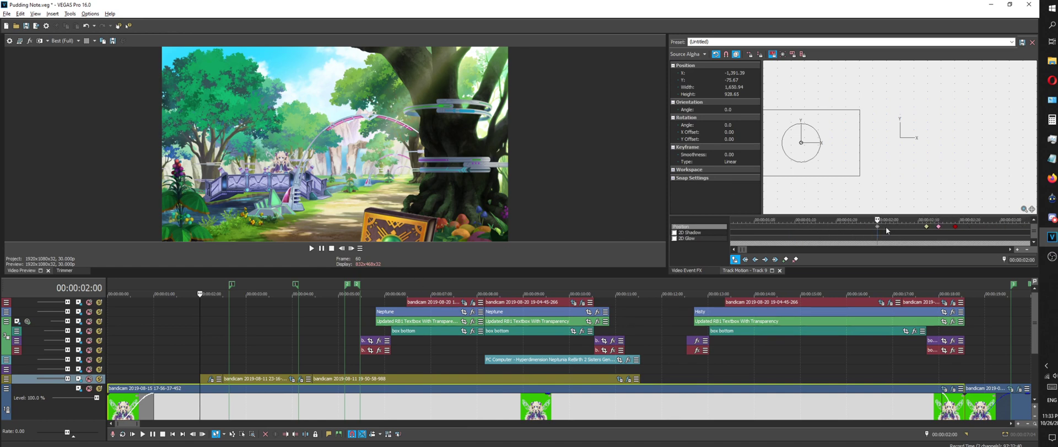
Advance Neptune's entrance frame by frame to the position keyframe at 00:00:02:12, comparing the motion with the preview
click(351, 248)
click(351, 248)
click(351, 248)
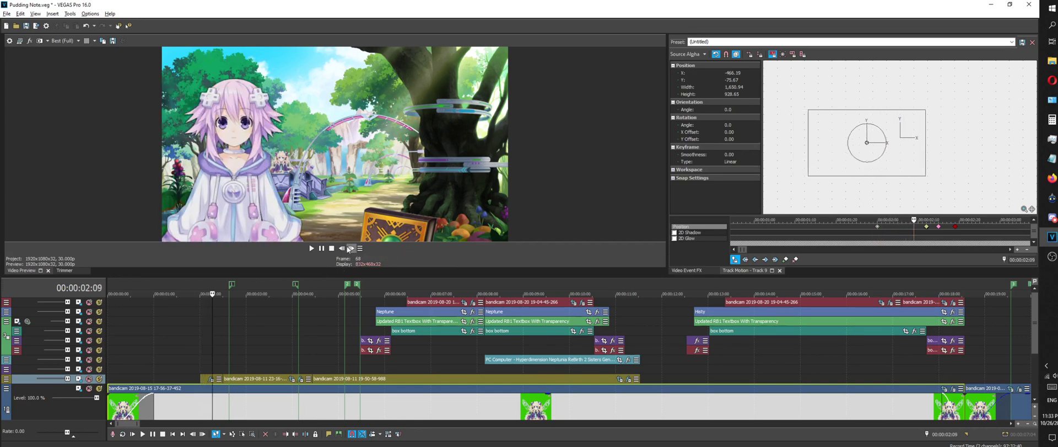
click(351, 248)
click(351, 248)
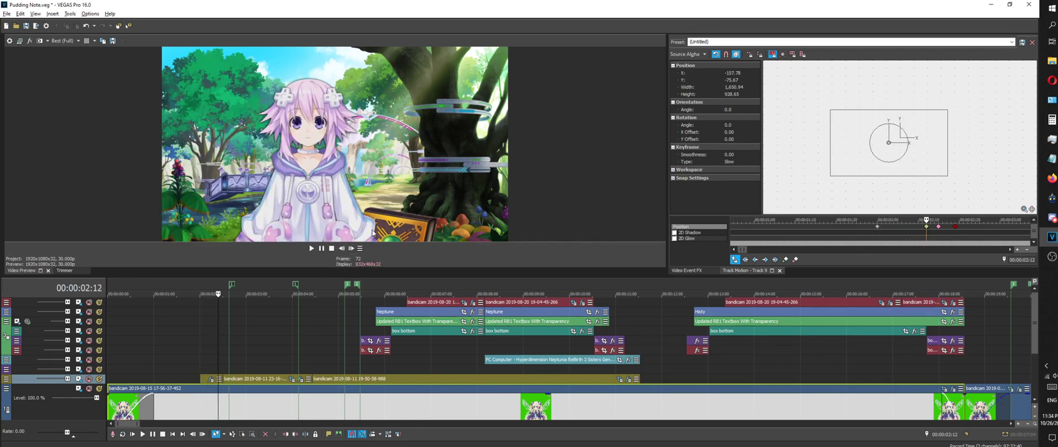
Check the interpolation type of the position keyframe at 00:00:02:12 and advance frame by frame to 00:00:02:16
scroll(910, 232, up, 5)
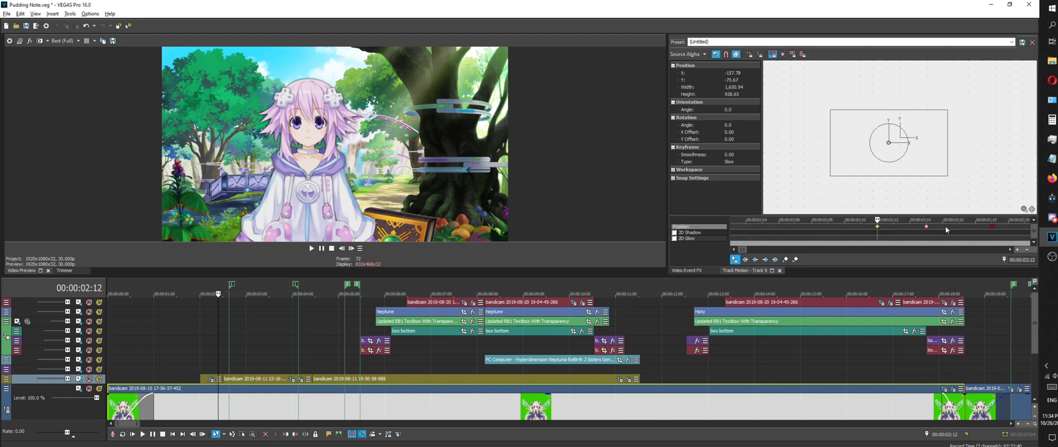
right_click(879, 228)
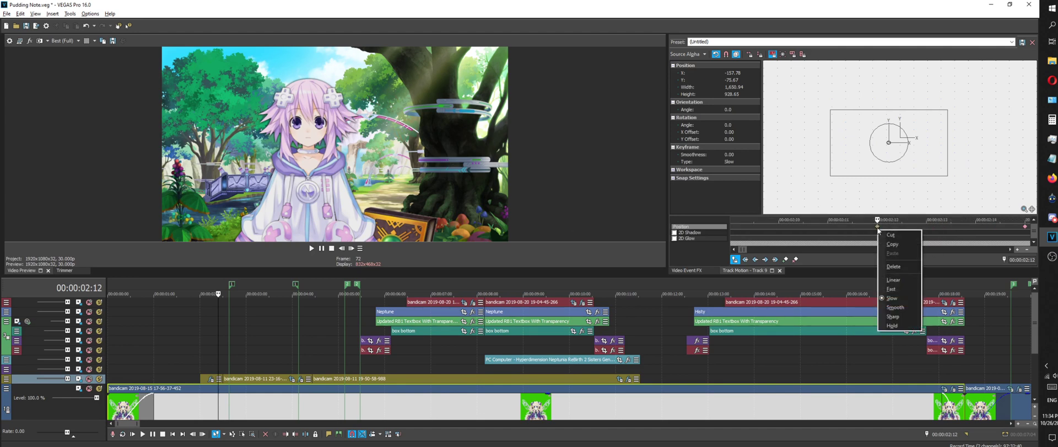
click(353, 249)
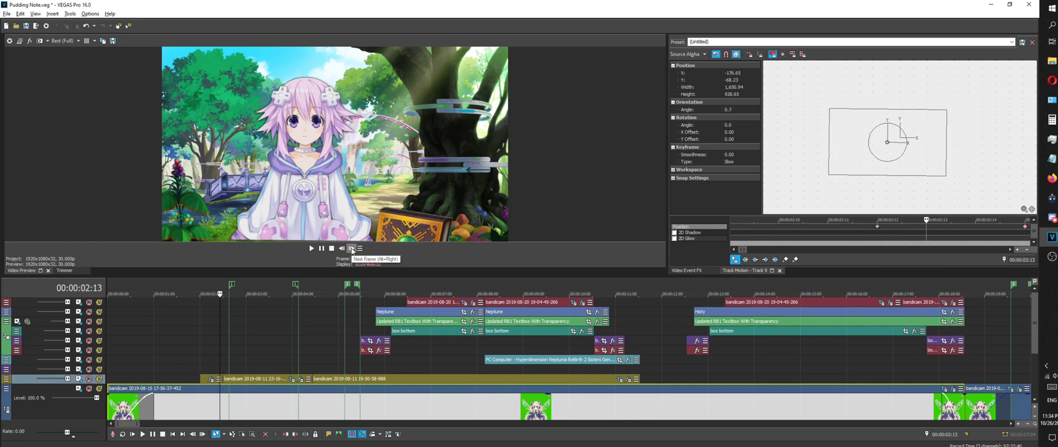
click(353, 249)
click(353, 249)
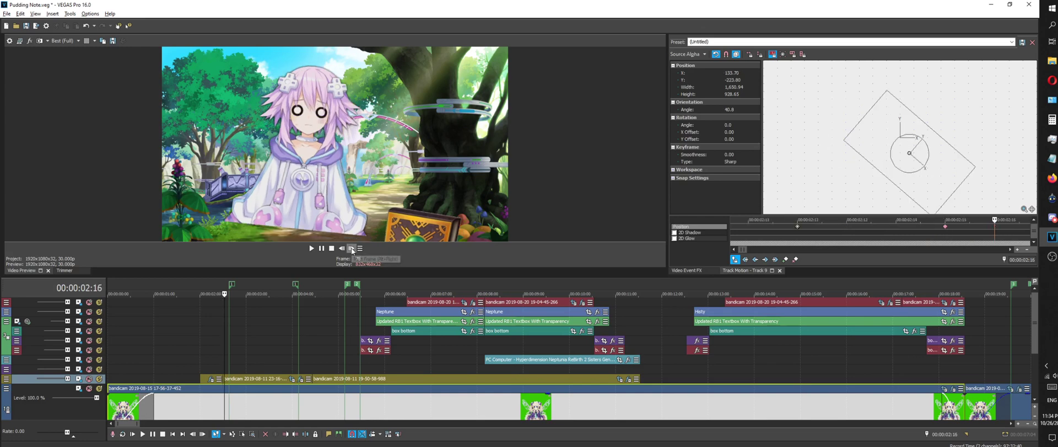
click(353, 249)
Go to the position keyframe at 00:00:02:15 and check its interpolation type
click(946, 226)
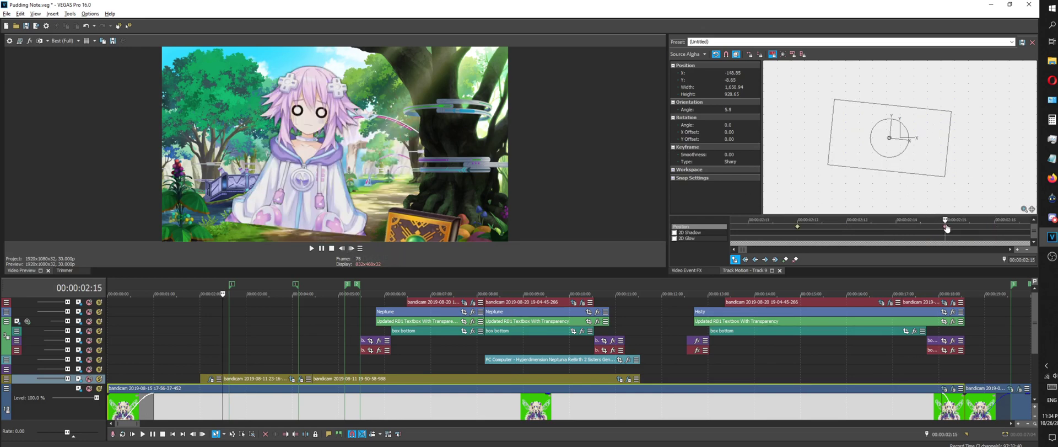
right_click(947, 227)
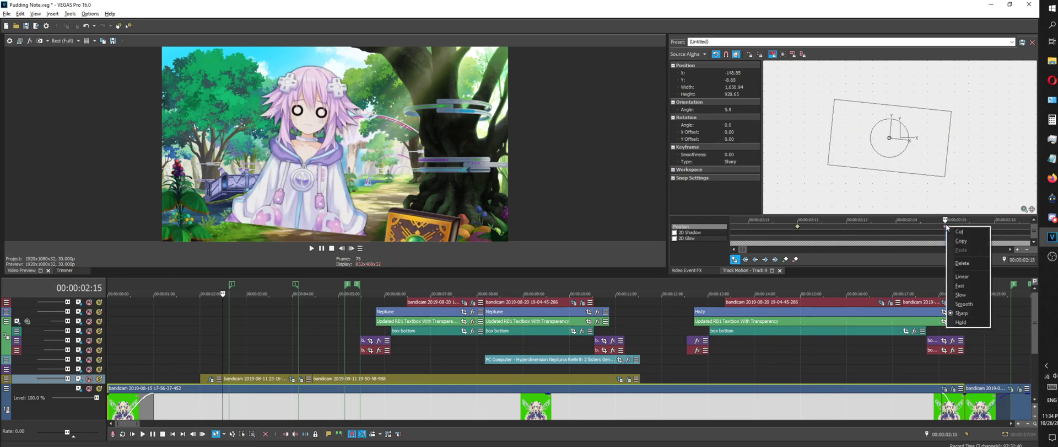
key(Escape)
right_click(947, 227)
key(Escape)
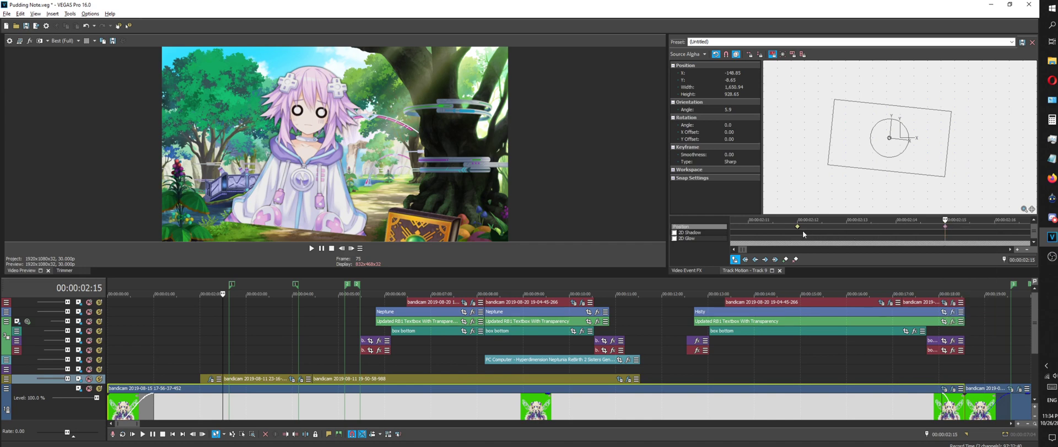
Advance Neptune's fall frame by frame to 00:00:02:20, then step back to 00:00:02:14
click(351, 248)
click(352, 248)
click(351, 249)
click(351, 248)
click(351, 248)
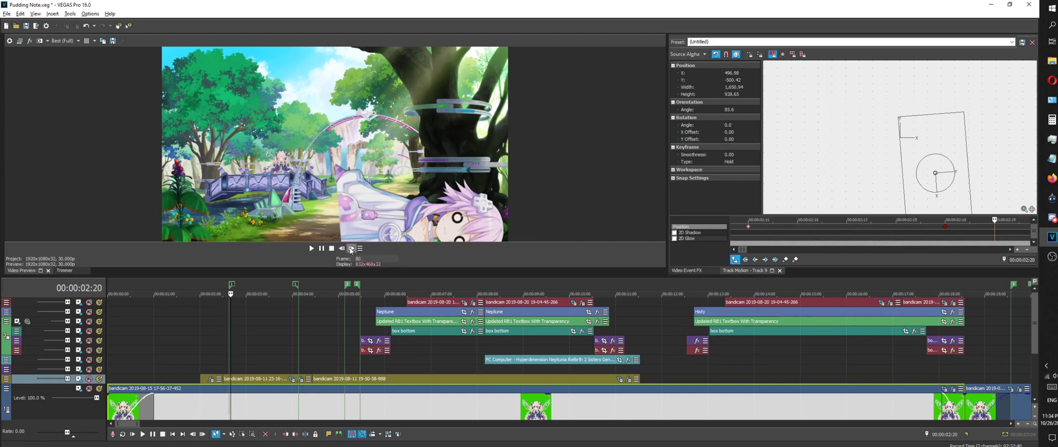
click(340, 248)
click(341, 249)
click(341, 248)
click(341, 248)
click(340, 248)
click(341, 248)
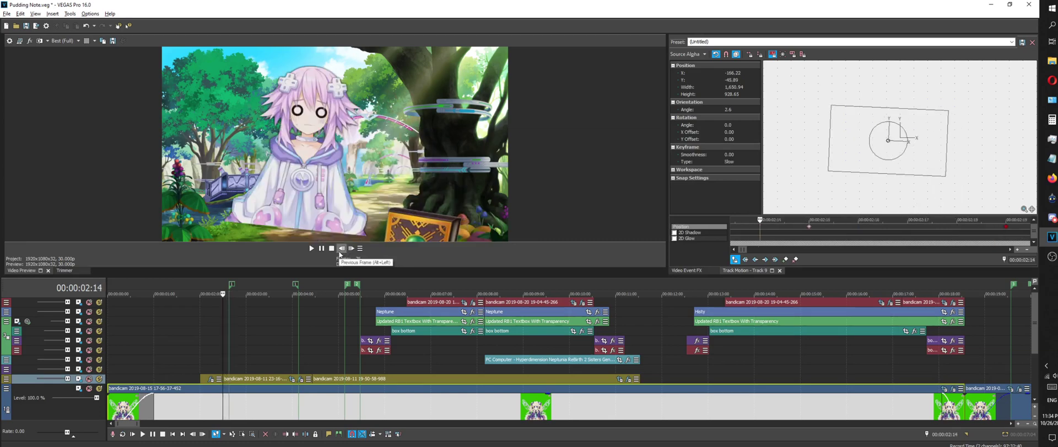
Step back to 00:00:02:06 and play Neptune's slide and fall through to about 00:00:03:11
double_click(341, 249)
double_click(341, 249)
double_click(341, 248)
double_click(341, 249)
key(Down)
key(Down)
key(Down)
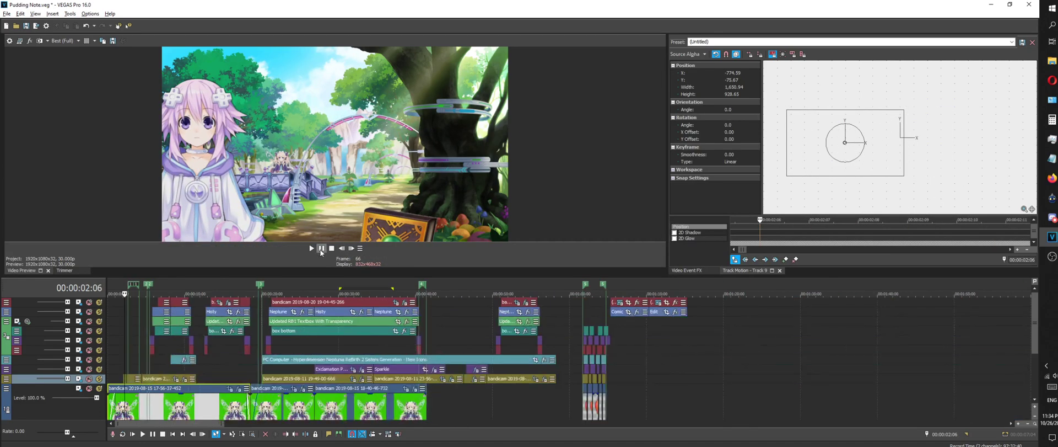
click(321, 248)
click(331, 248)
click(320, 248)
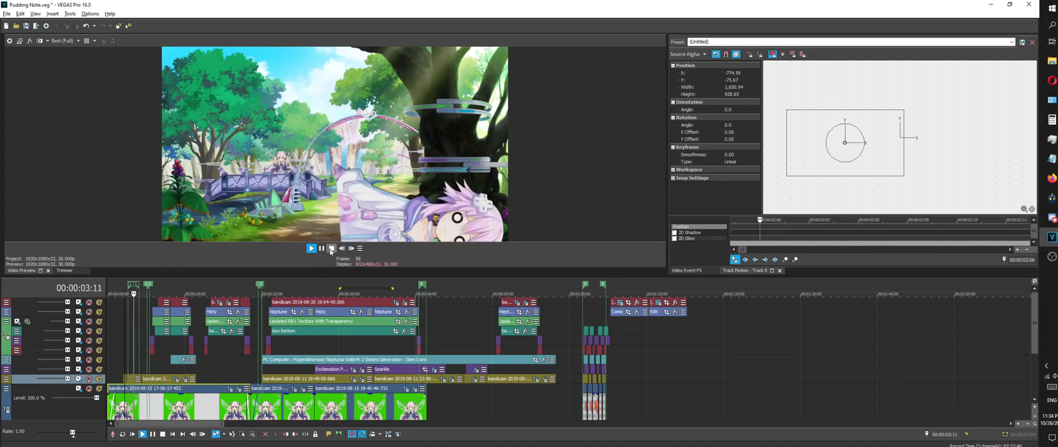
click(331, 248)
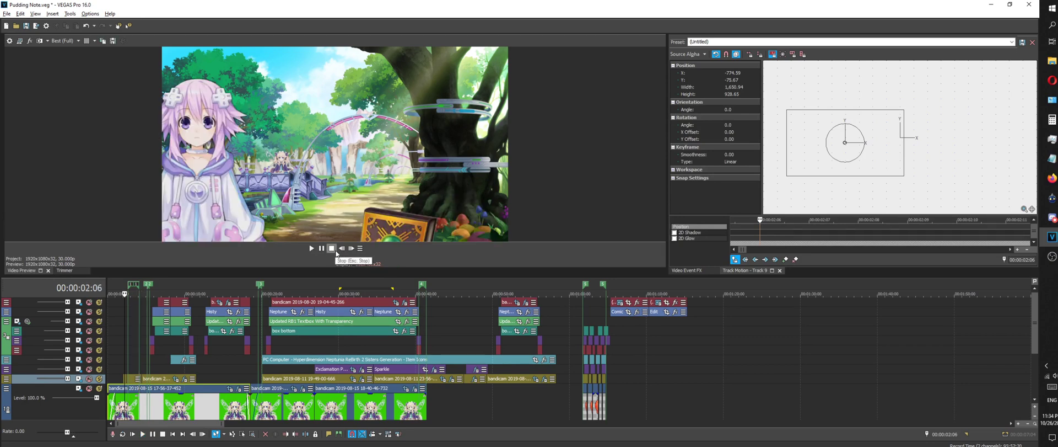
Review the Pudding Note scene at 00:00:12:16 and 00:00:11:06
click(210, 287)
scroll(210, 288, up, 5)
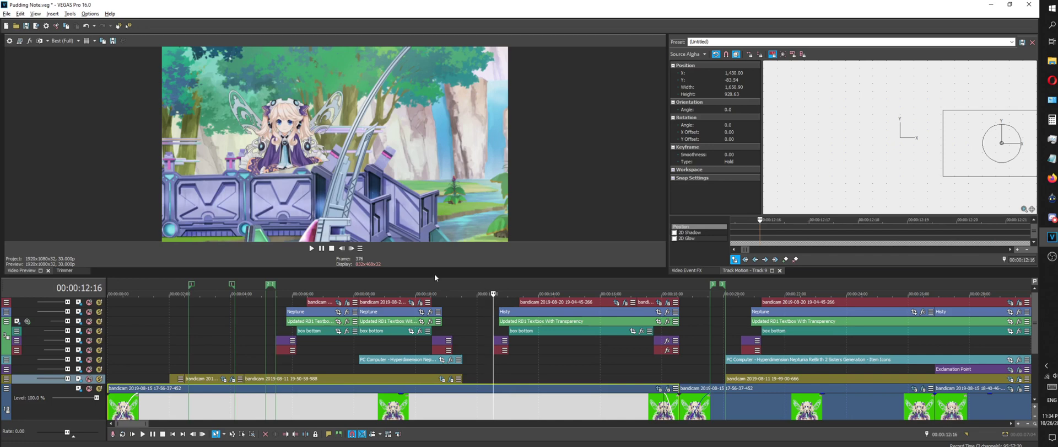
click(452, 285)
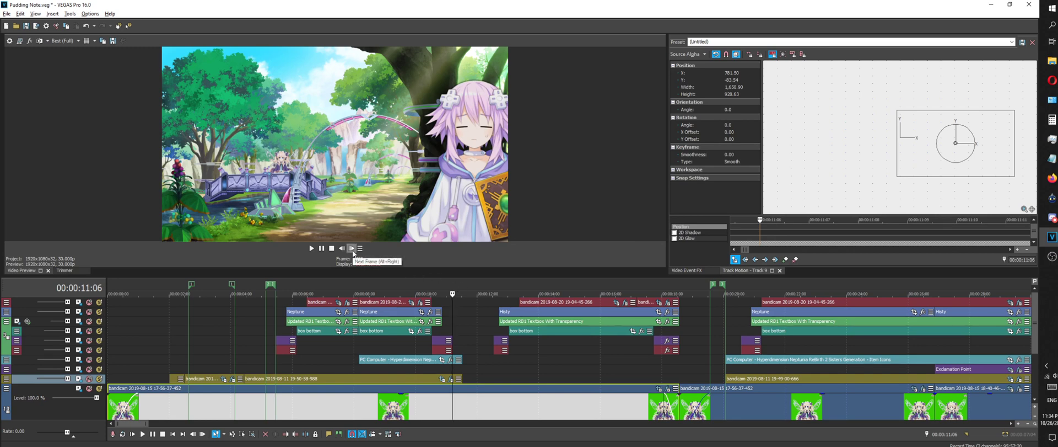
scroll(441, 336, down, 10)
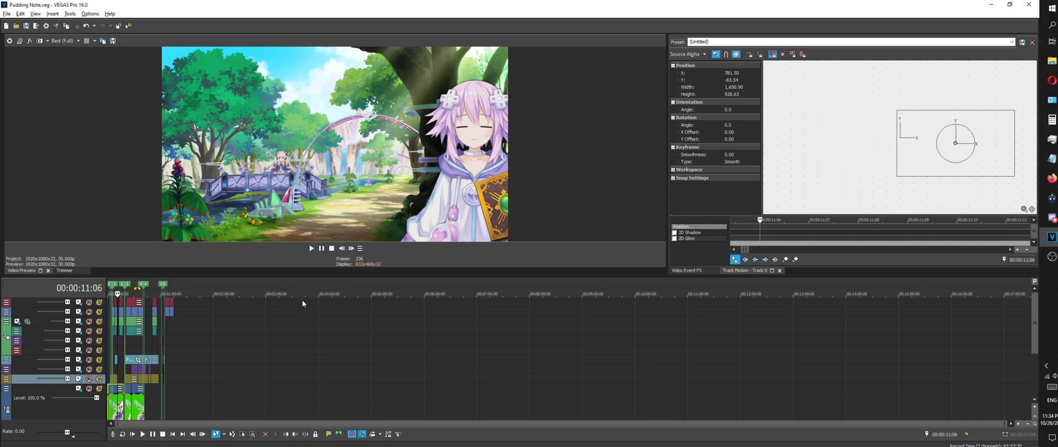
scroll(300, 300, up, 10)
scroll(295, 303, up, 3)
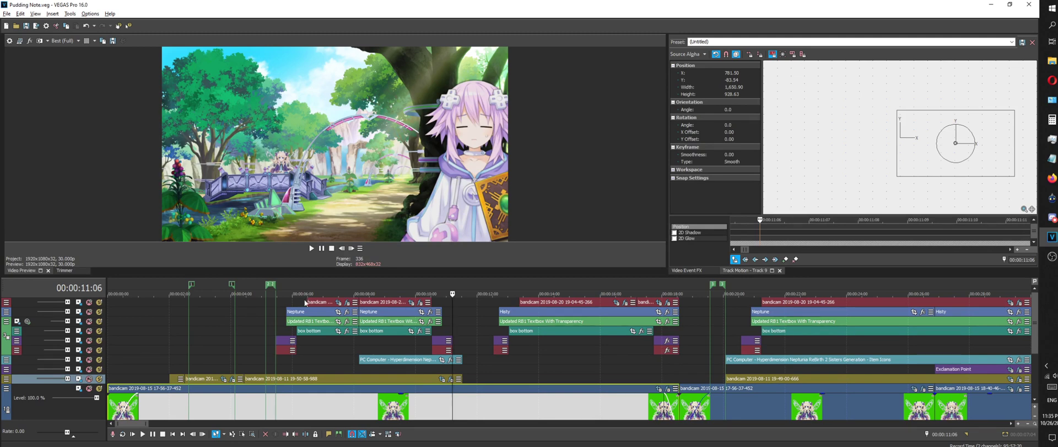
Open the recent project SAO Podcast 2.veg and preview it at 00:36:15;09 and 00:01:05;13
click(7, 13)
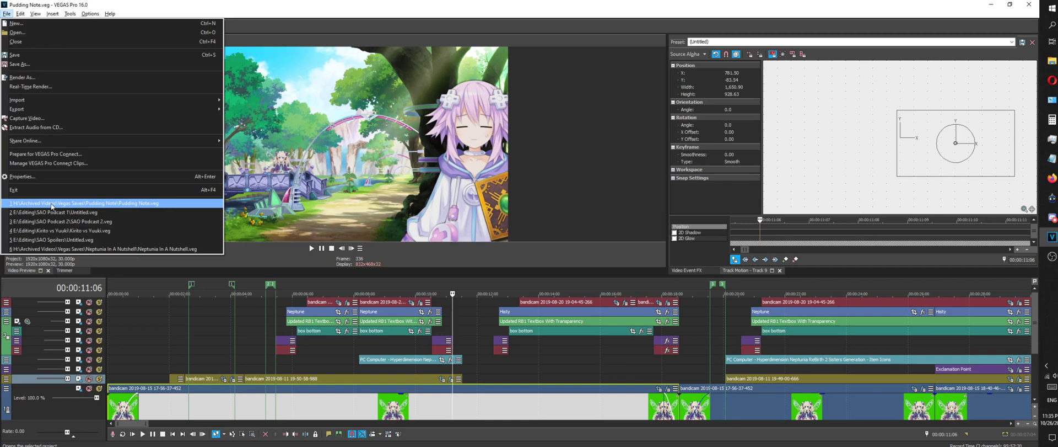
click(64, 221)
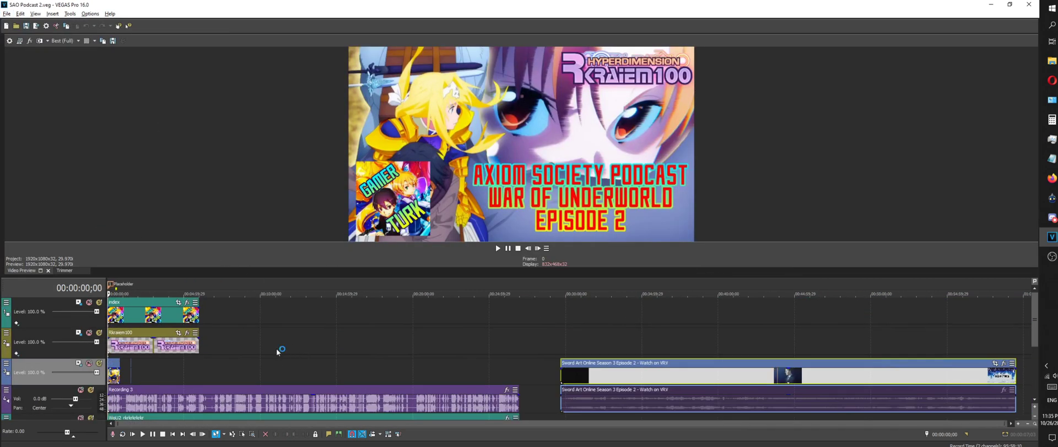
click(661, 286)
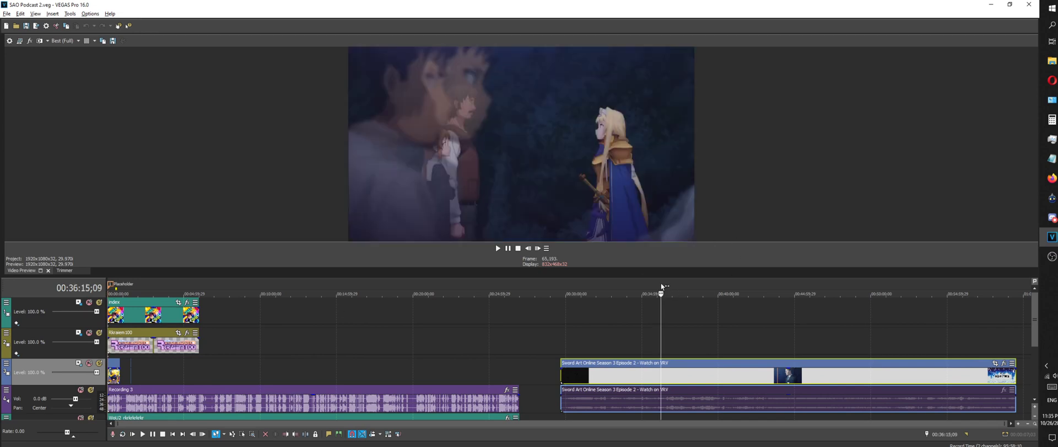
click(126, 286)
scroll(125, 285, up, 5)
scroll(276, 279, down, 2)
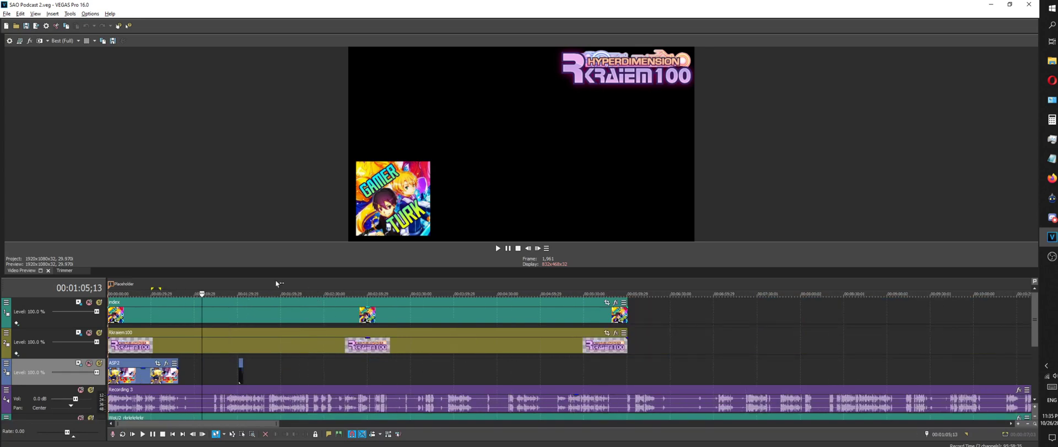
Review the podcast timeline at 00:10:39;08, 00:43:35;06 and 00:42:36;10
drag(183, 285, 178, 286)
click(1031, 309)
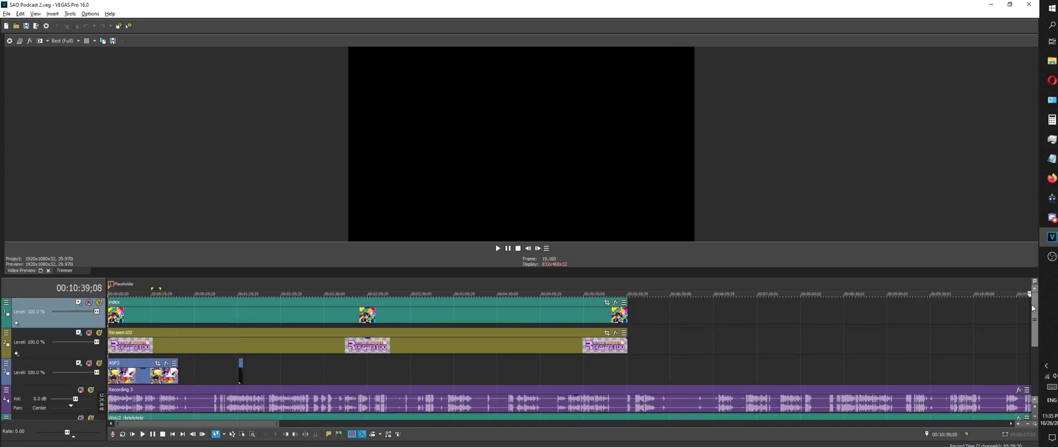
scroll(1031, 309, down, 2)
scroll(865, 316, down, 3)
scroll(792, 354, up, 1)
scroll(792, 354, up, 1)
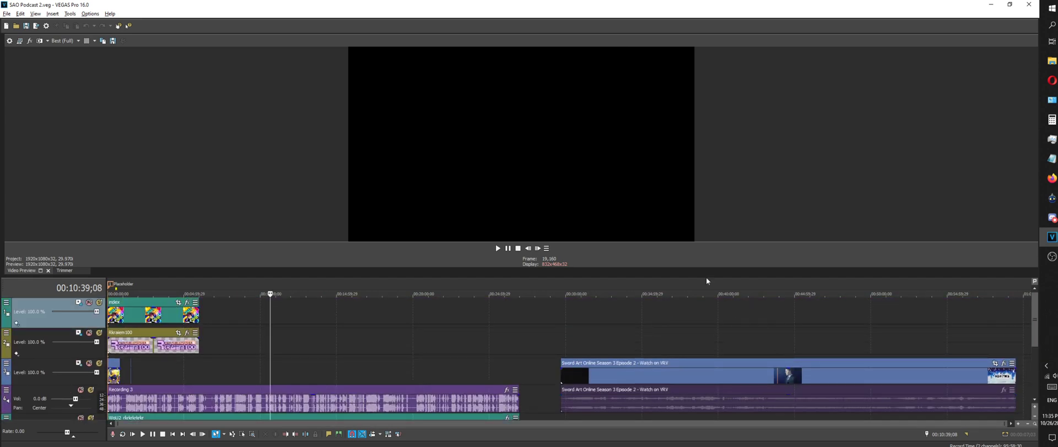
drag(707, 283, 728, 284)
click(773, 282)
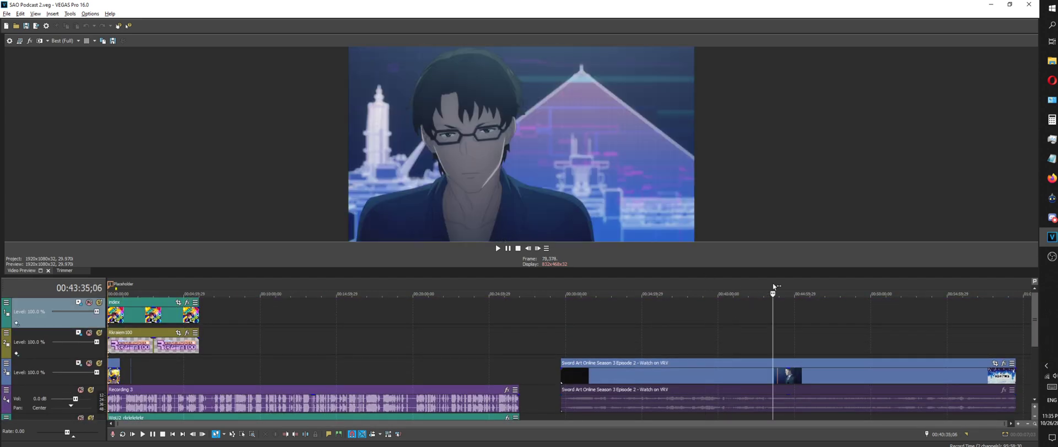
click(746, 283)
click(757, 283)
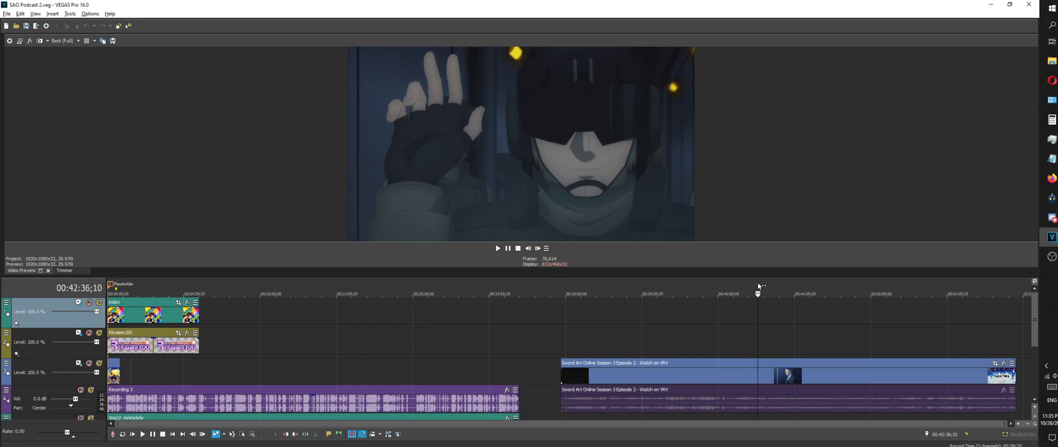
Review the Sword Art Online clip at 00:45:03;26 and go to the frame at 00:45:01;28
scroll(628, 289, up, 4)
drag(571, 293, 708, 288)
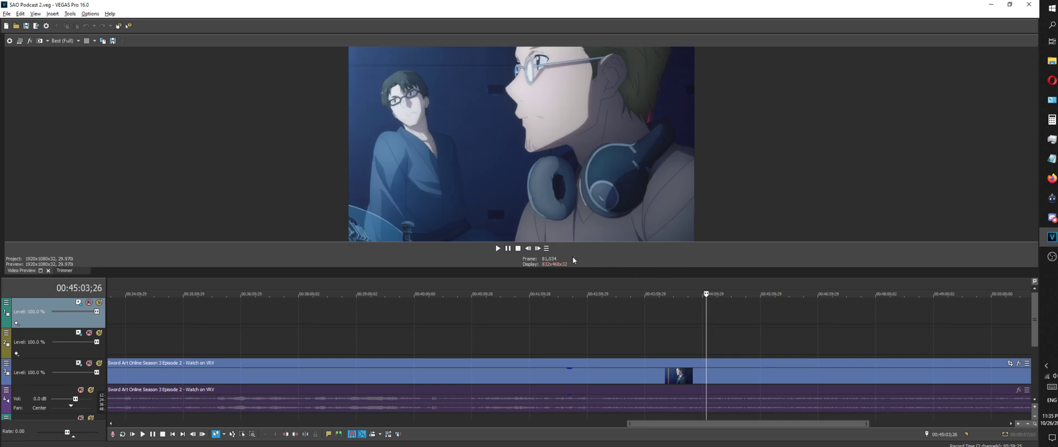
drag(528, 250, 528, 249)
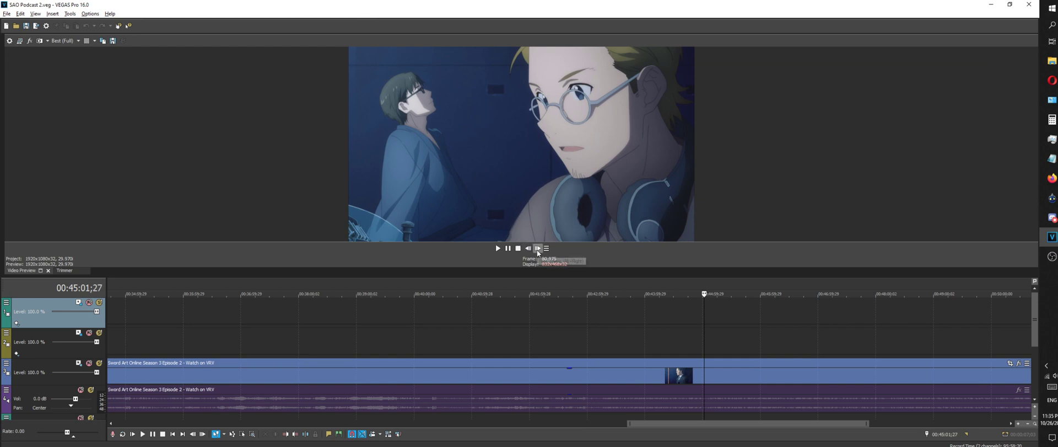
click(538, 248)
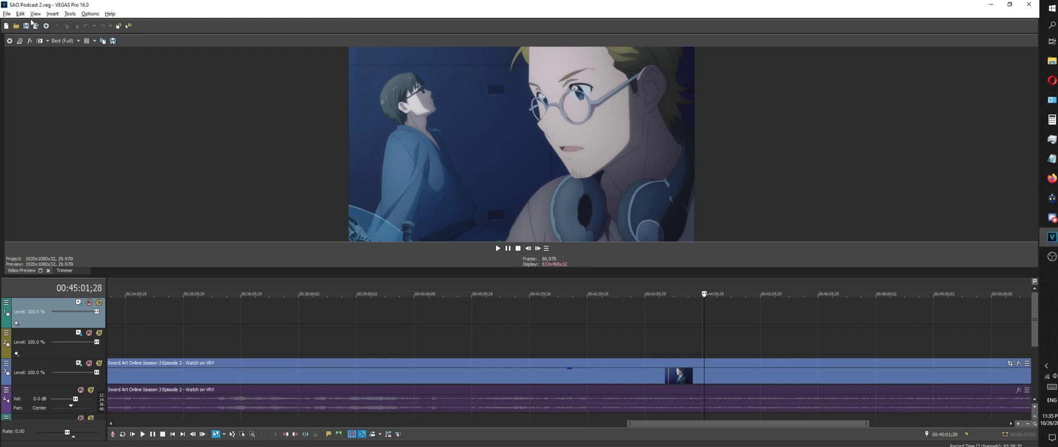
click(90, 13)
click(102, 280)
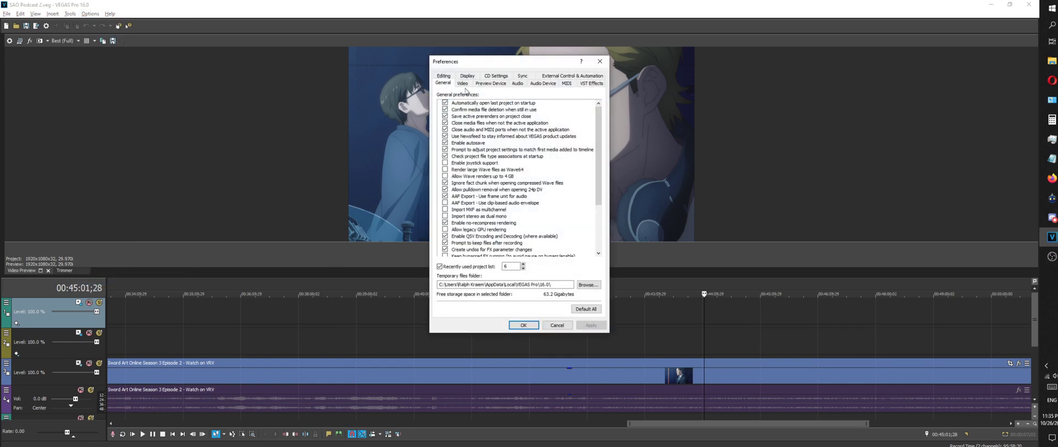
click(462, 83)
click(443, 75)
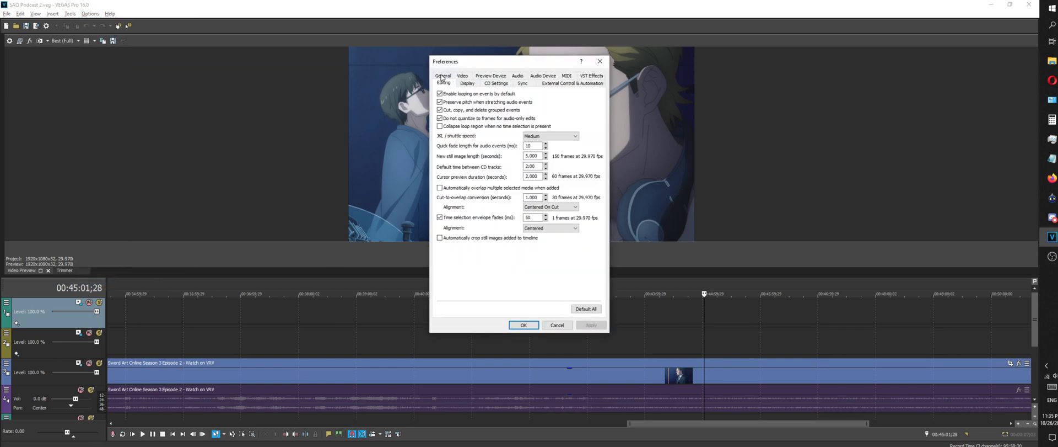
click(558, 324)
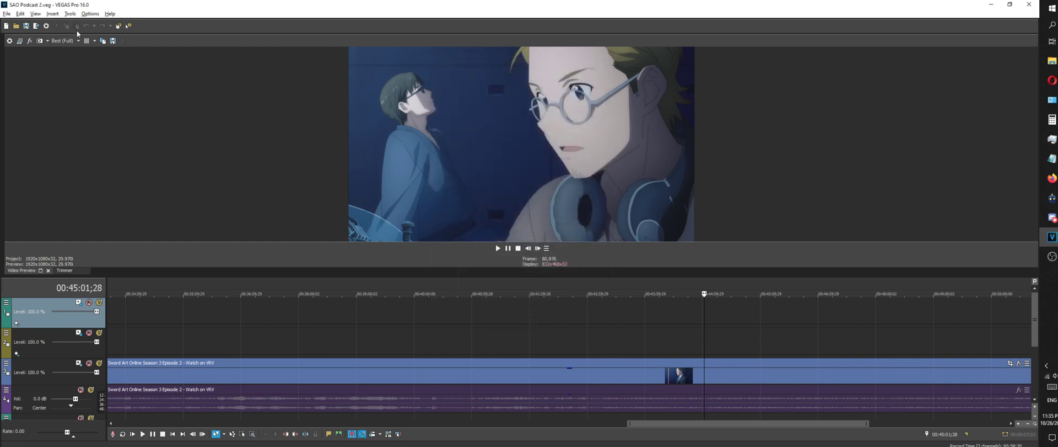
Try to change the podcast project's frame rate in Project Properties
click(46, 26)
click(597, 127)
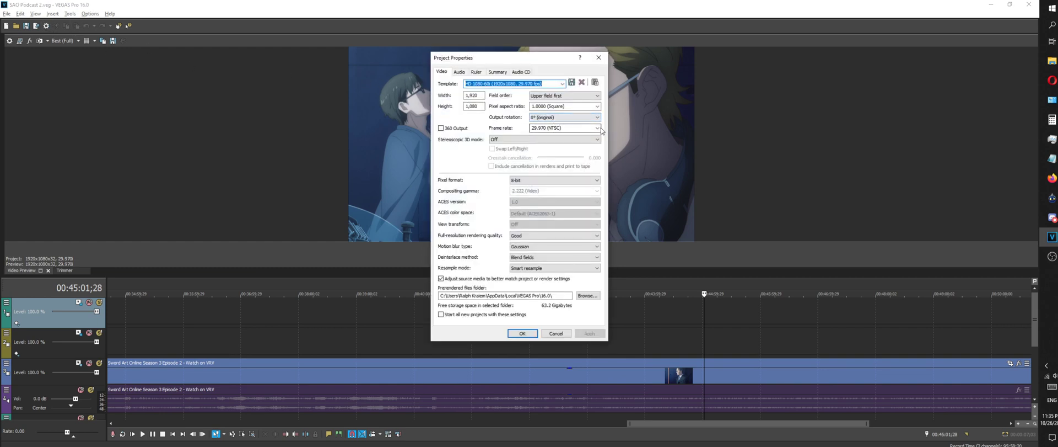
click(579, 160)
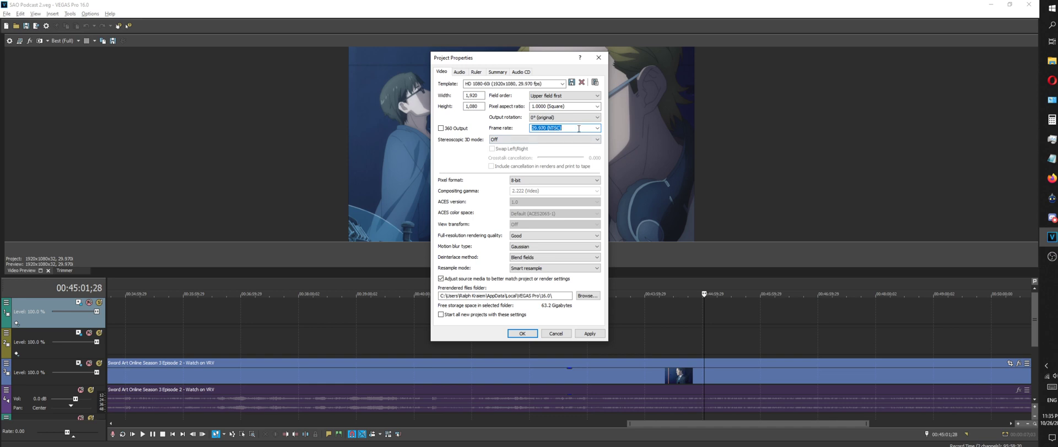
key(Return)
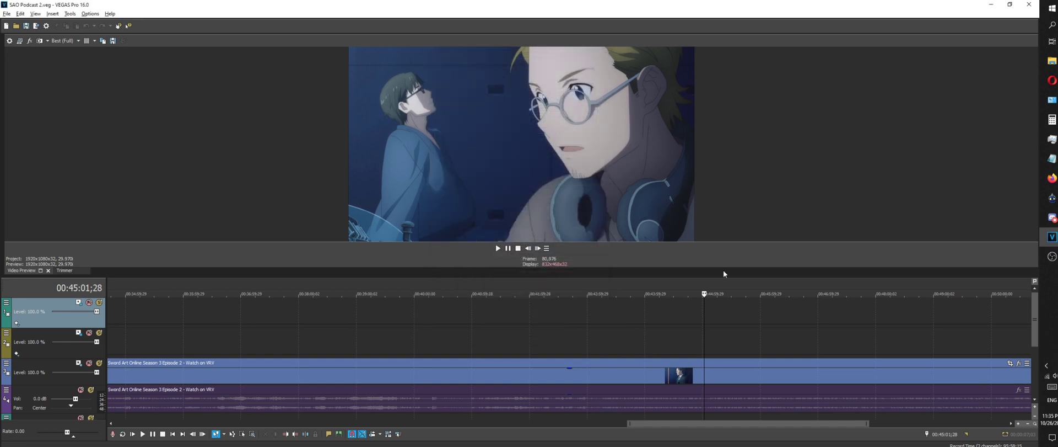
Set the podcast project's frame rate to 60 fps in Project Properties
click(46, 26)
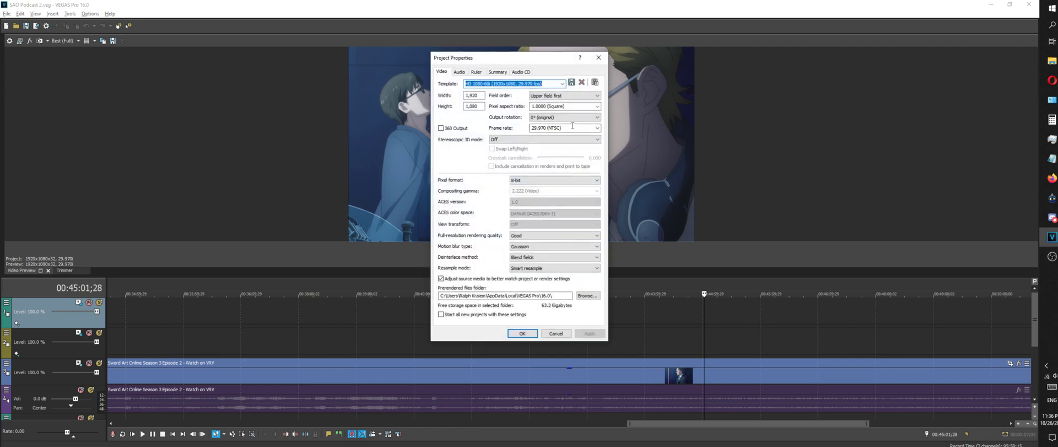
click(574, 128)
text(30)
key(Tab)
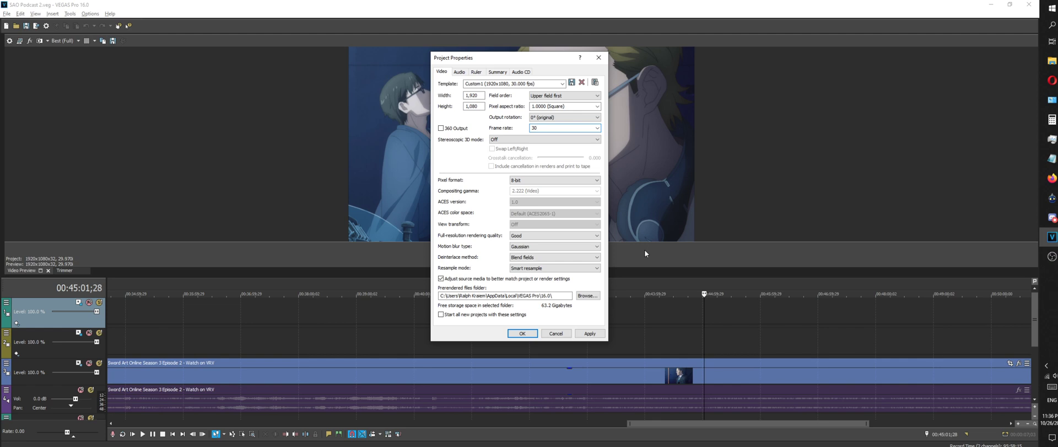
key(BackSpace)
text(60)
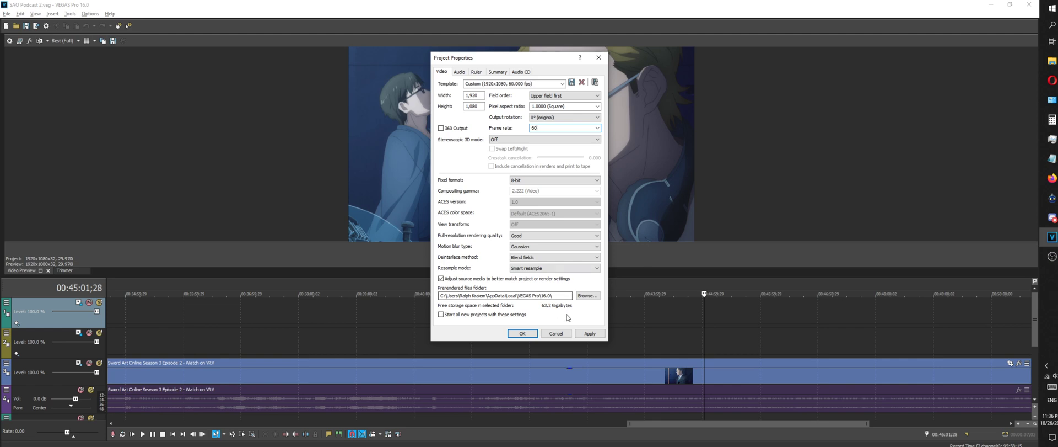
click(524, 333)
scroll(531, 325, down, 5)
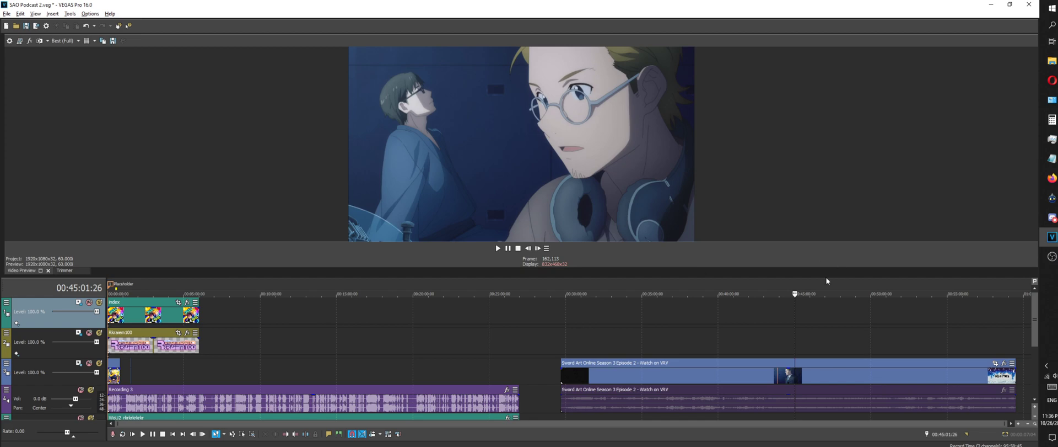
Switch to the Editing A Video LIVE! YouTube page in Firefox to check the stream
key(alt+Tab)
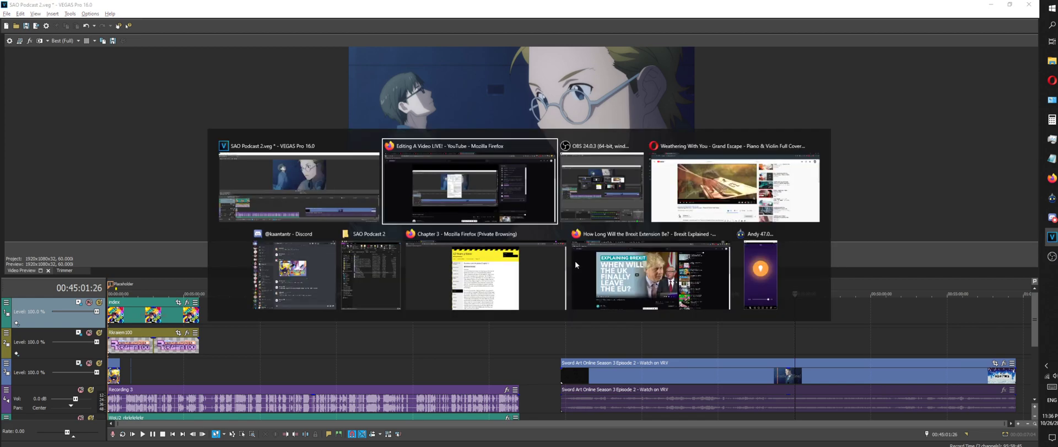
click(425, 281)
key(alt+Tab)
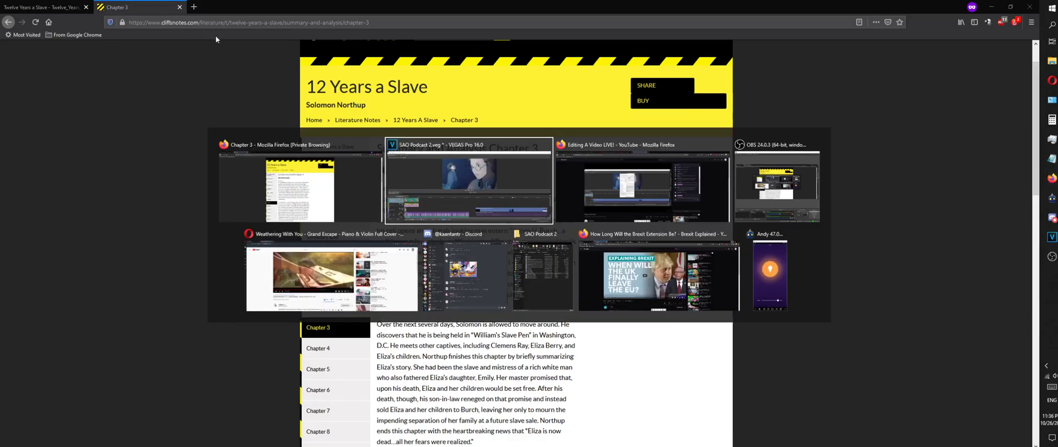
key(alt+Tab)
key(Tab)
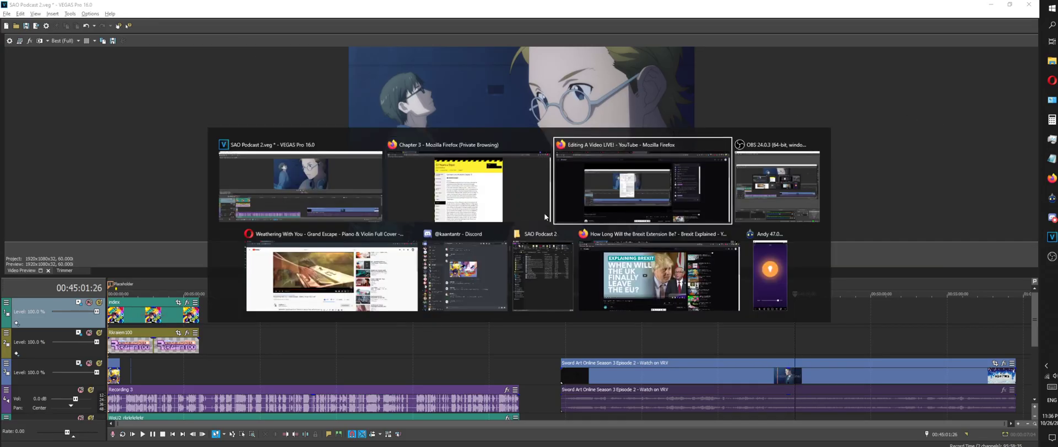
click(599, 190)
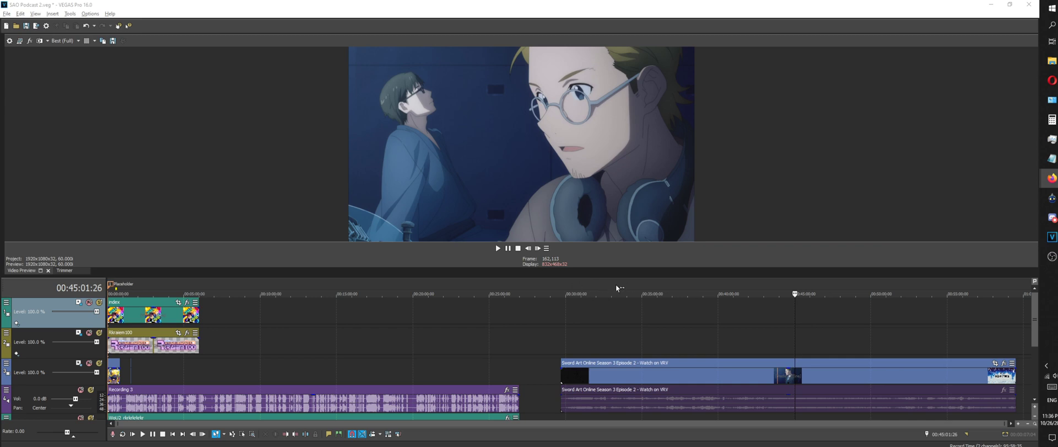
Save a snapshot of the Sword Art Online frame at 00:45:01;26 as Image2.jpg in the SAO Podcast 2 folder
click(113, 41)
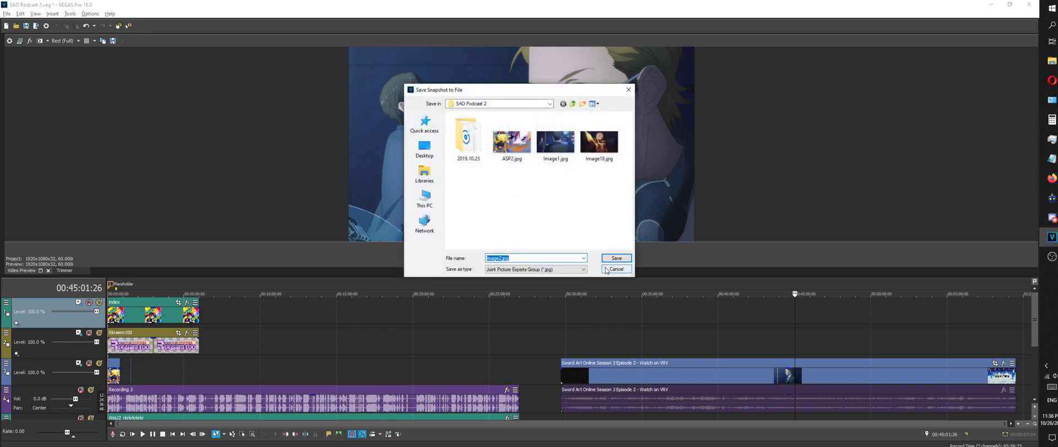
click(606, 269)
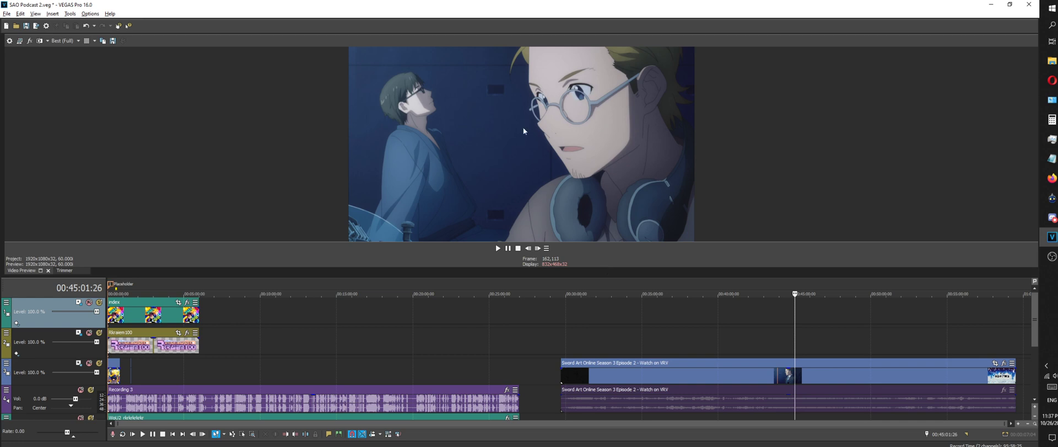
click(113, 40)
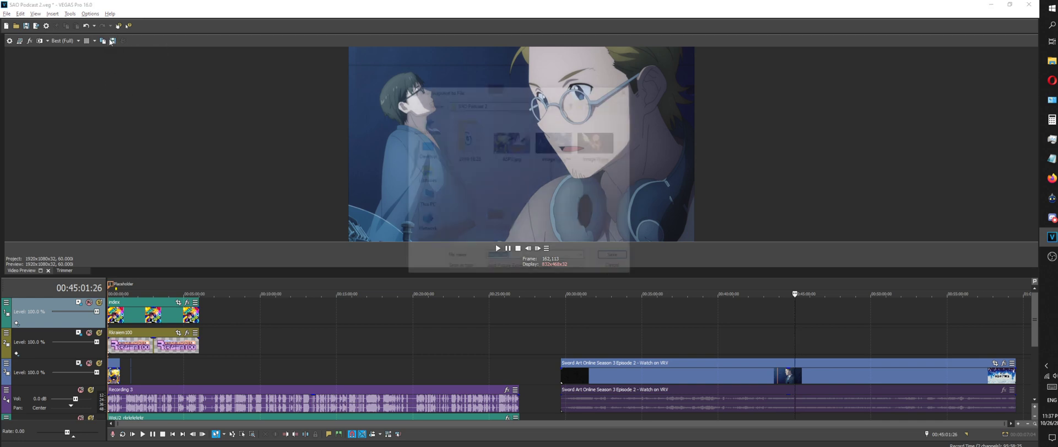
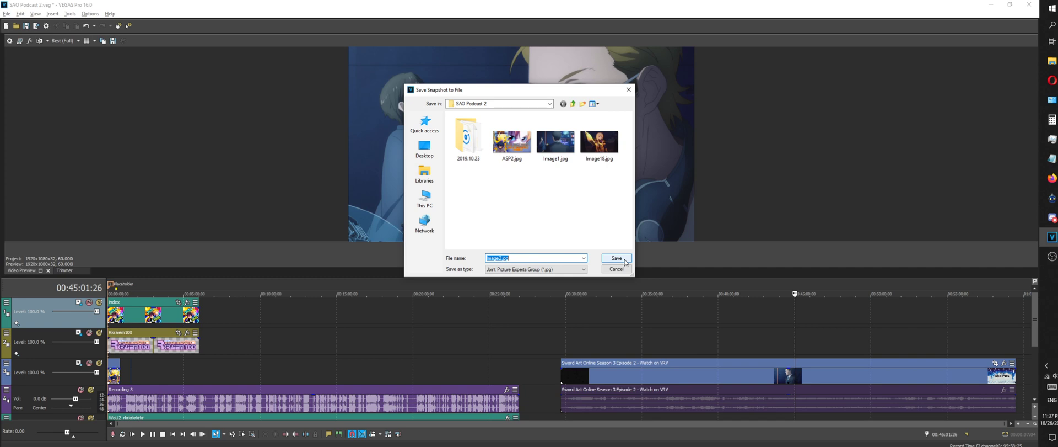
click(626, 262)
click(626, 262)
Go to 00:00:48;26 and look through the Displacement Map, Height Map and Layer Dimensionality presets in the Compositors window
drag(129, 284, 120, 284)
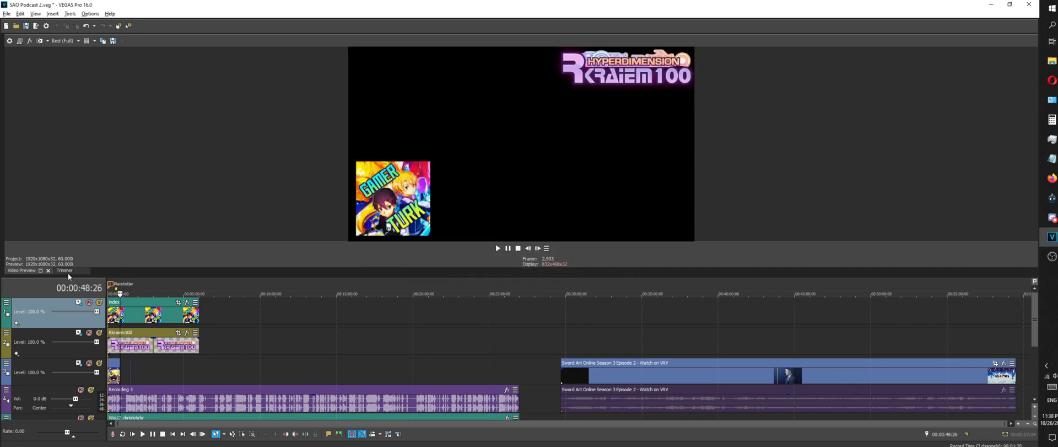
click(70, 14)
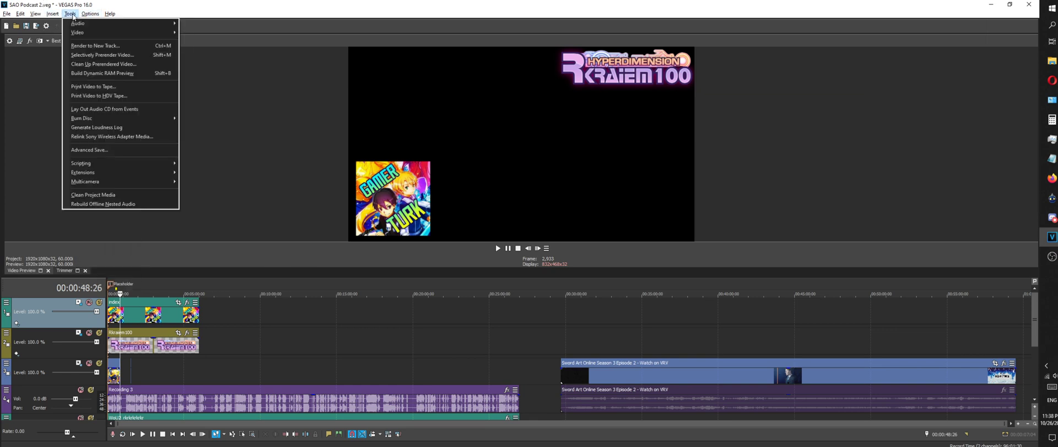
mouse_move(36, 14)
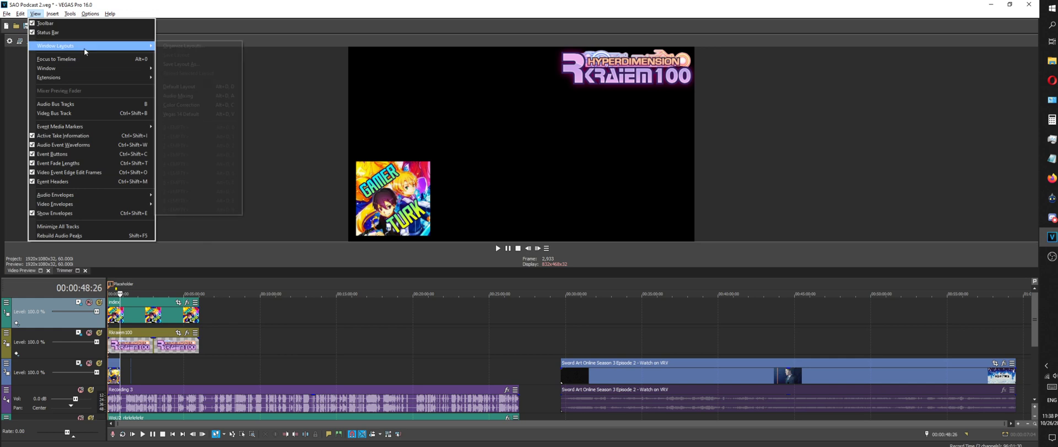
mouse_move(105, 69)
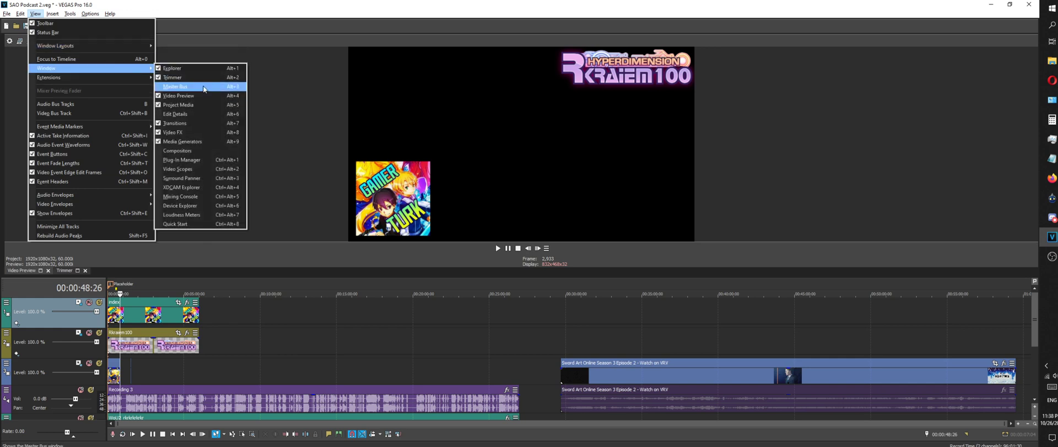
click(205, 150)
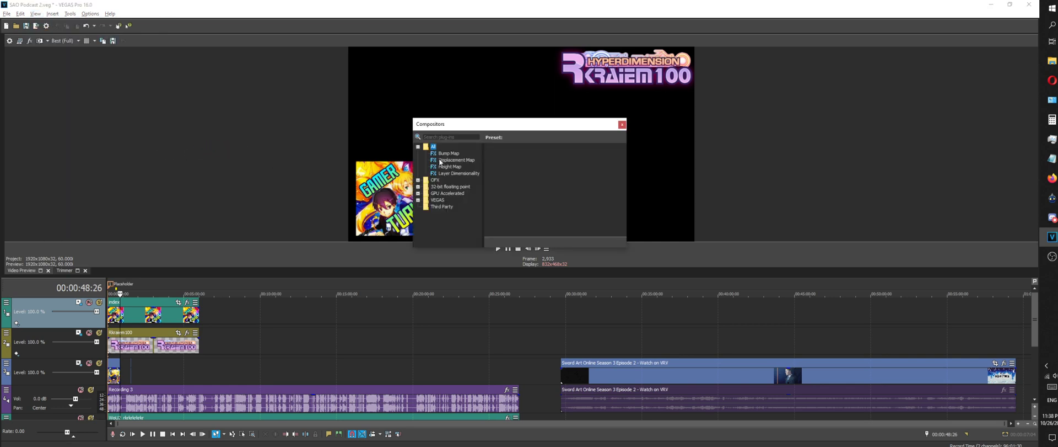
drag(523, 122, 703, 57)
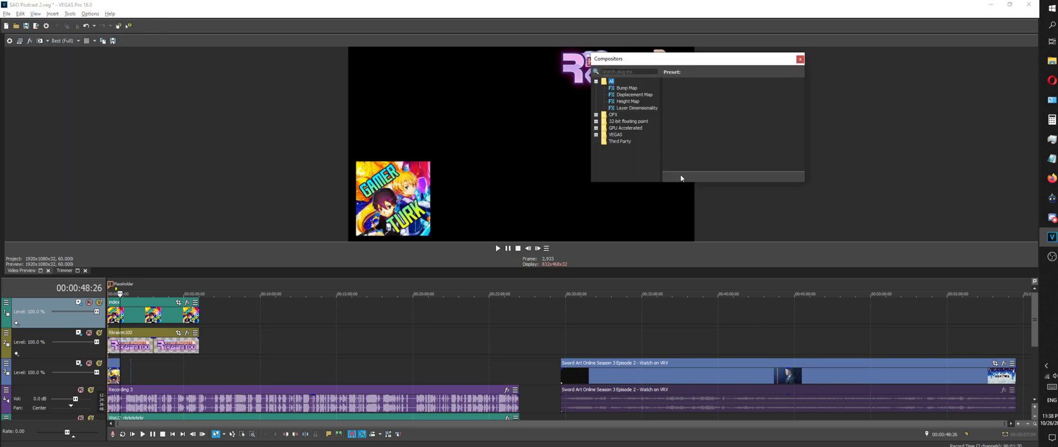
click(626, 88)
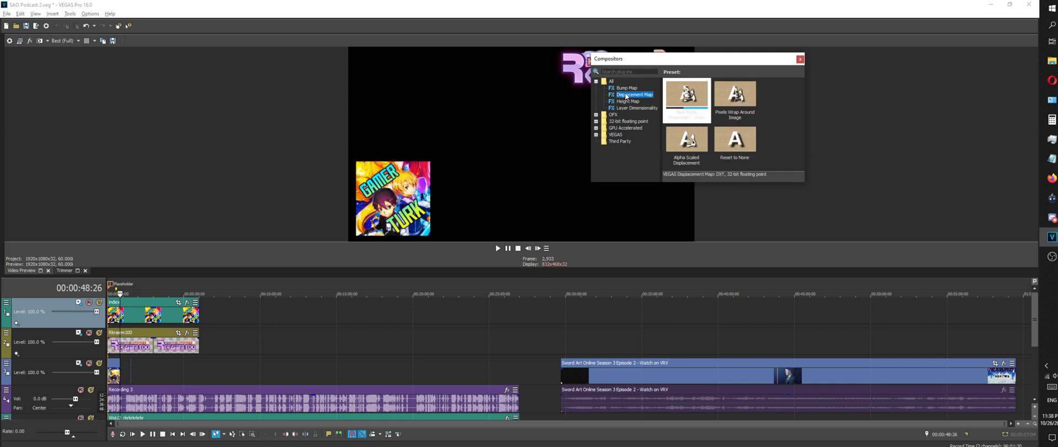
click(624, 101)
click(628, 108)
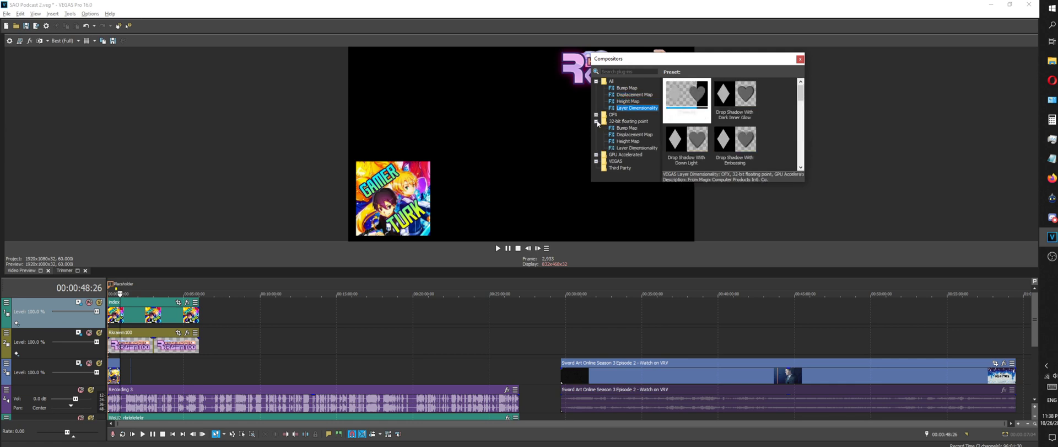
click(627, 87)
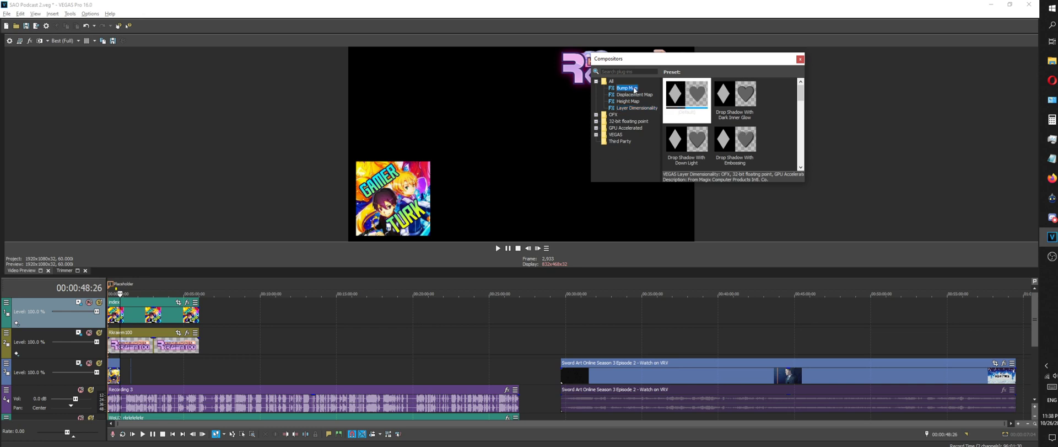
click(801, 60)
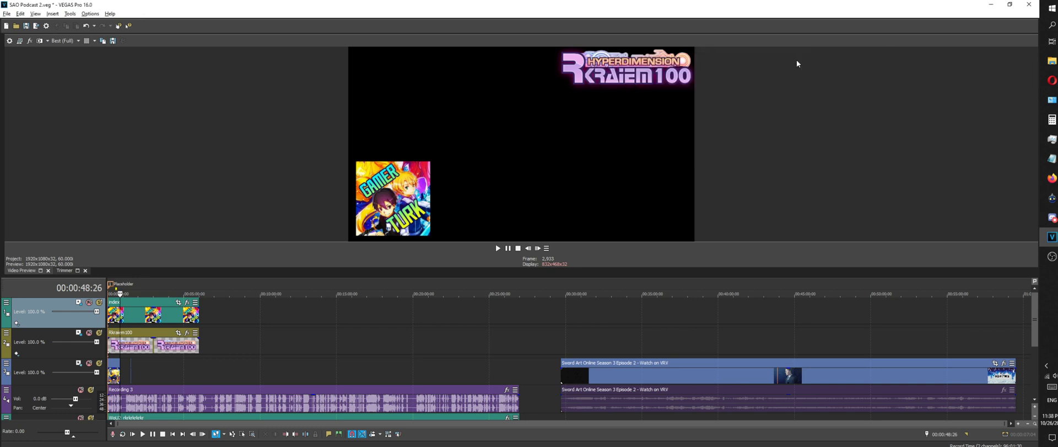
Reveal the hidden Project Media window beside the video preview by widening its area
click(35, 13)
mouse_move(100, 79)
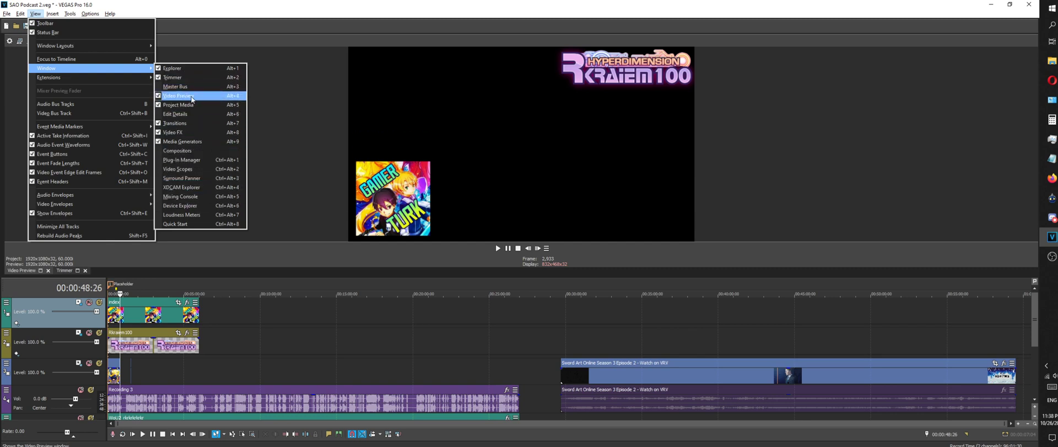
click(10, 153)
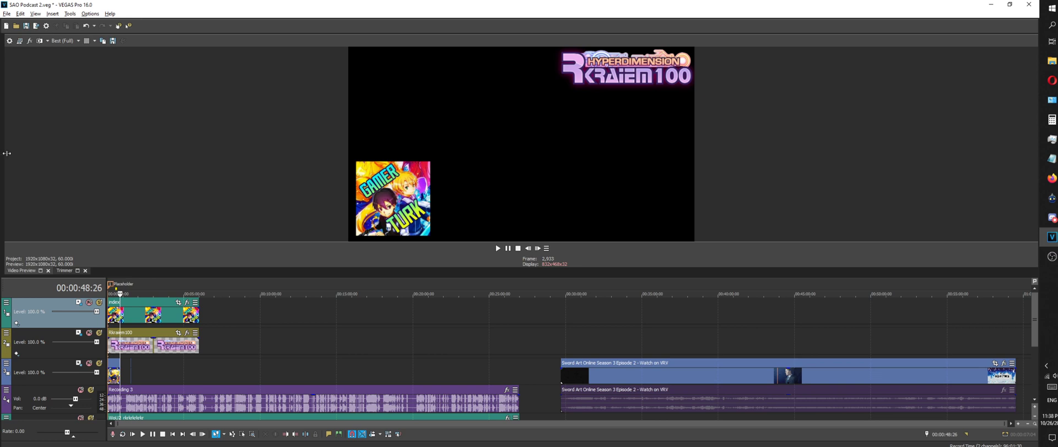
drag(7, 154, 364, 154)
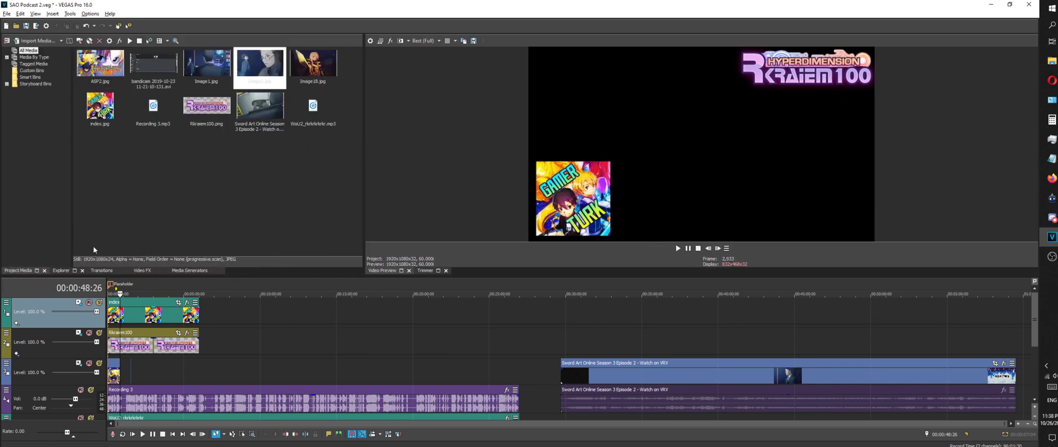
Fill the gap after the ASP2 image on the third track with Image2, up to the start of the following image
scroll(189, 353, up, 5)
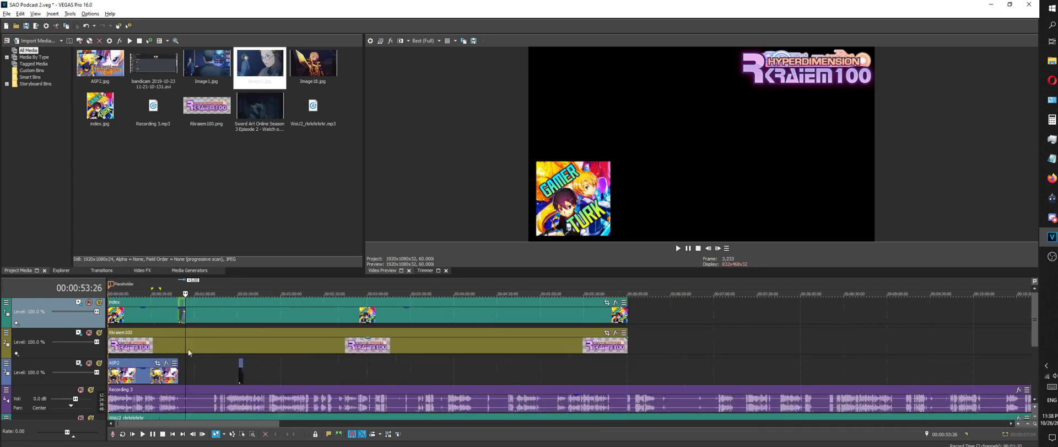
scroll(189, 352, up, 3)
drag(405, 314, 632, 375)
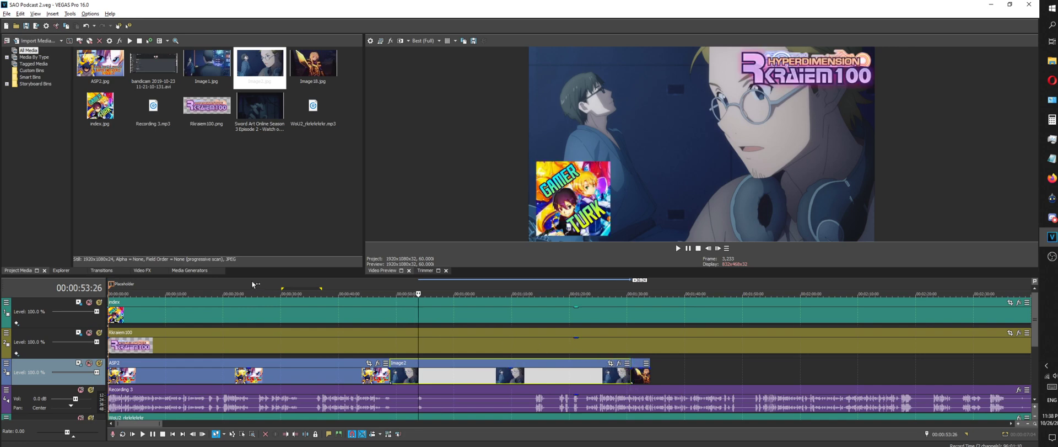
Play the podcast timeline from 00:00:00;00 to review the opening title image and recording
click(114, 287)
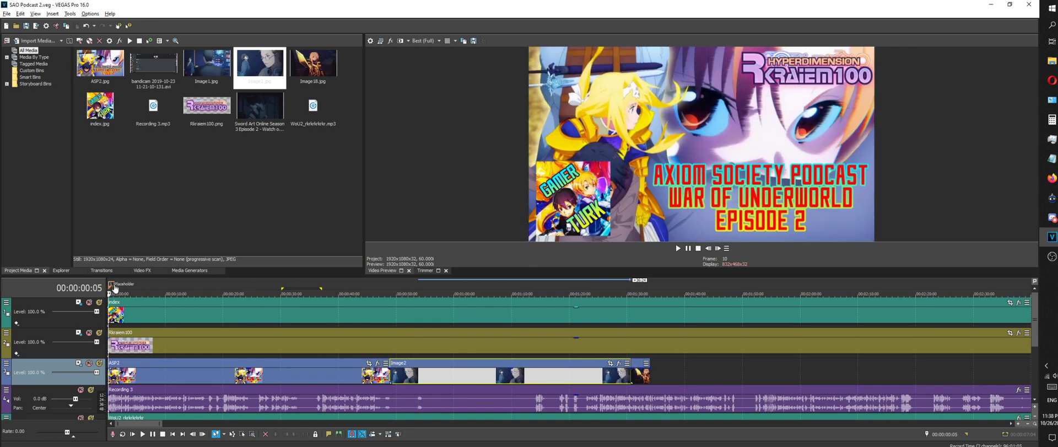
scroll(114, 288, up, 10)
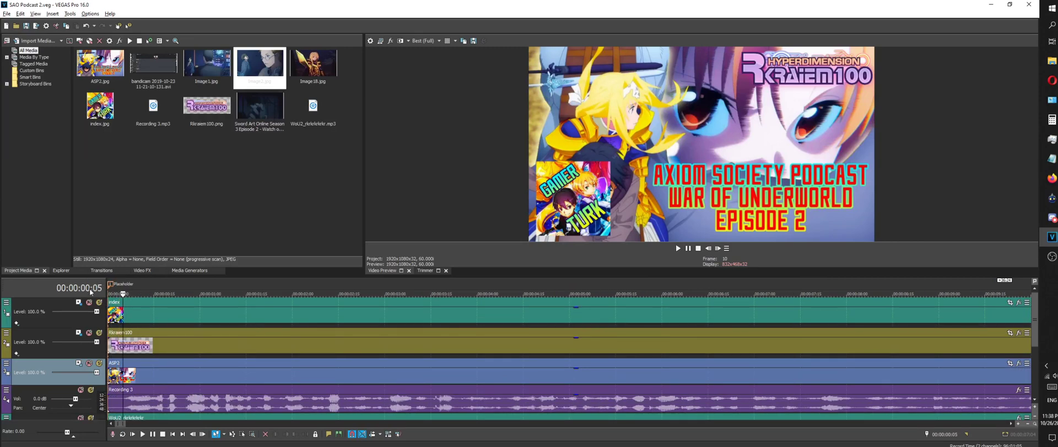
click(109, 283)
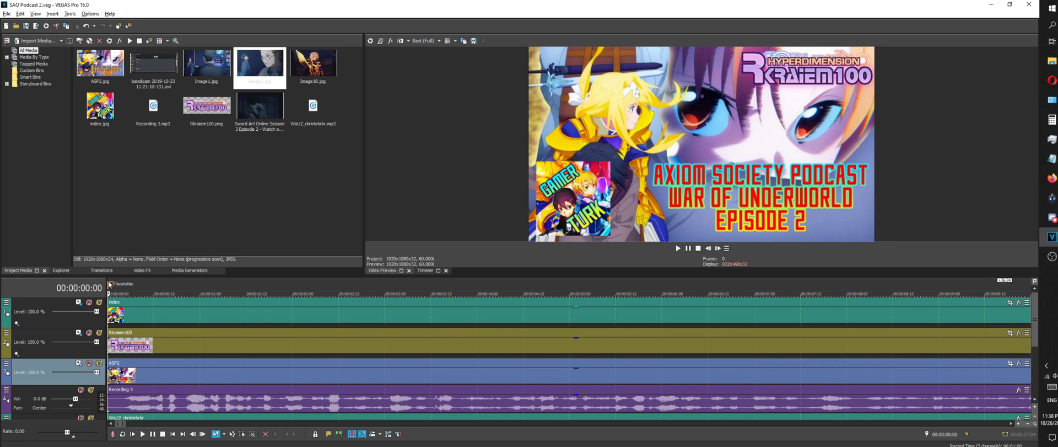
key(space)
scroll(246, 320, down, 10)
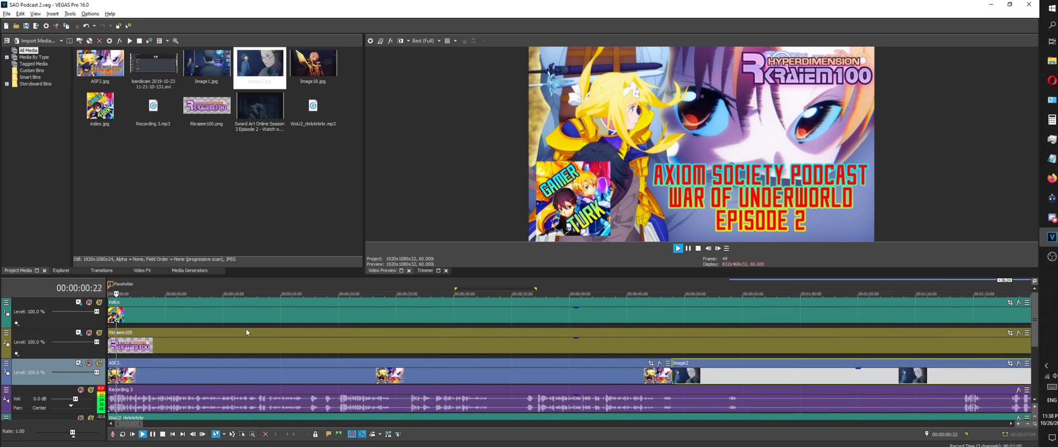
scroll(246, 328, down, 5)
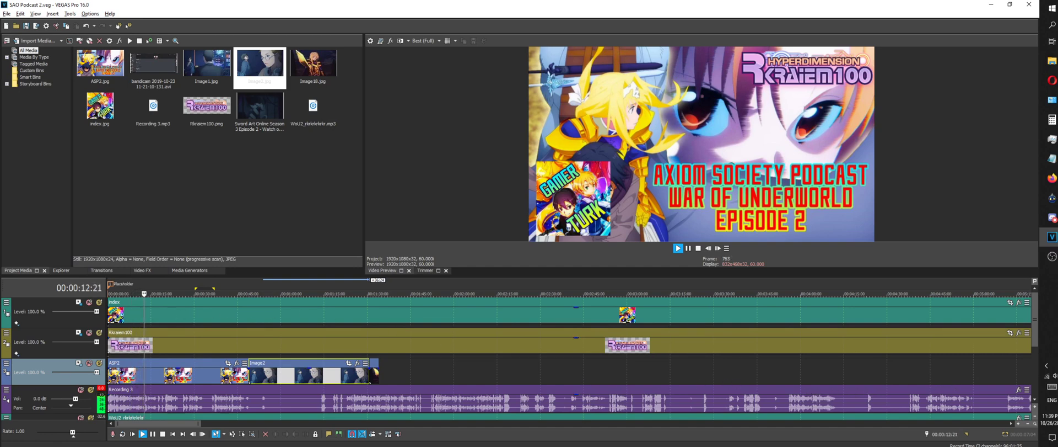
Raise the system volume to 26 and check the audio playback device
key(XF86AudioRaiseVolume)
key(XF86AudioRaiseVolume)
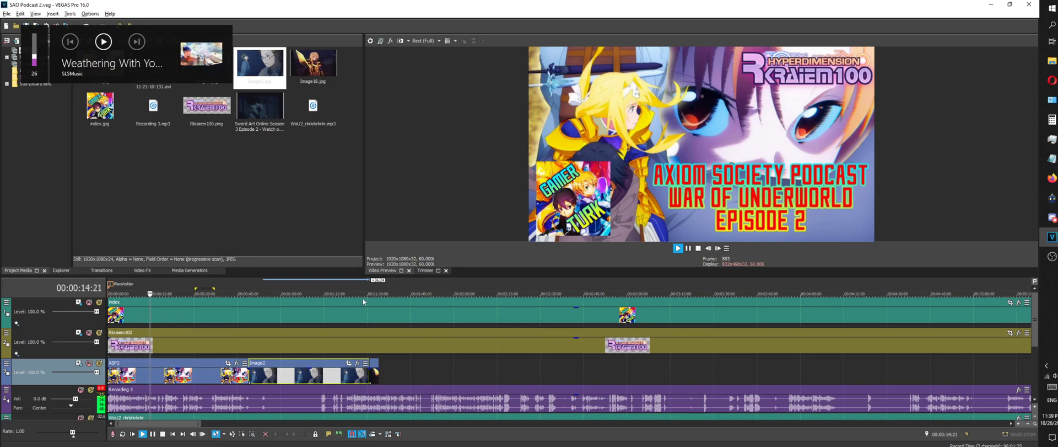
click(1054, 376)
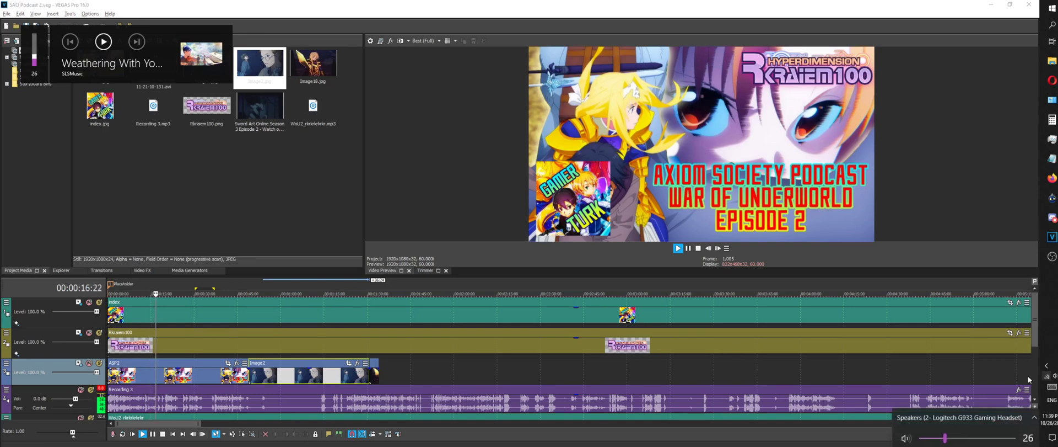
click(960, 417)
click(959, 366)
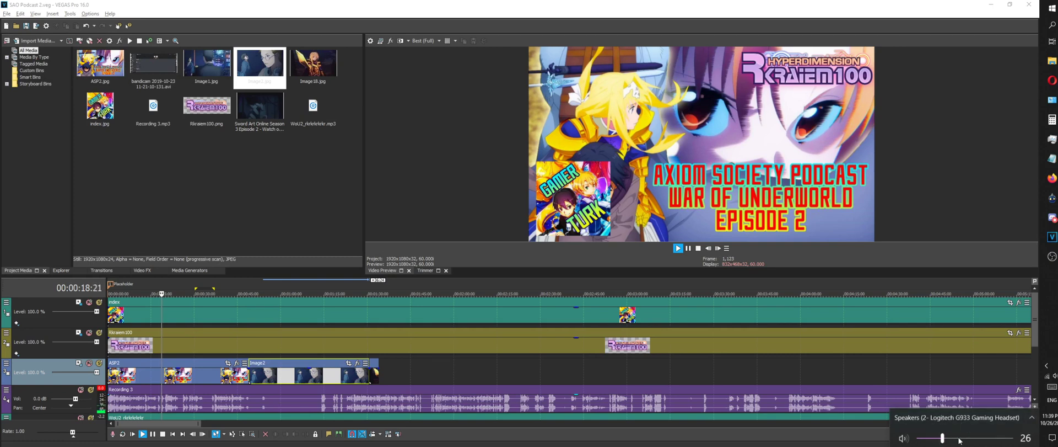
Adjust the headset's system volume and pause the timeline playback
drag(943, 438, 953, 433)
click(1052, 177)
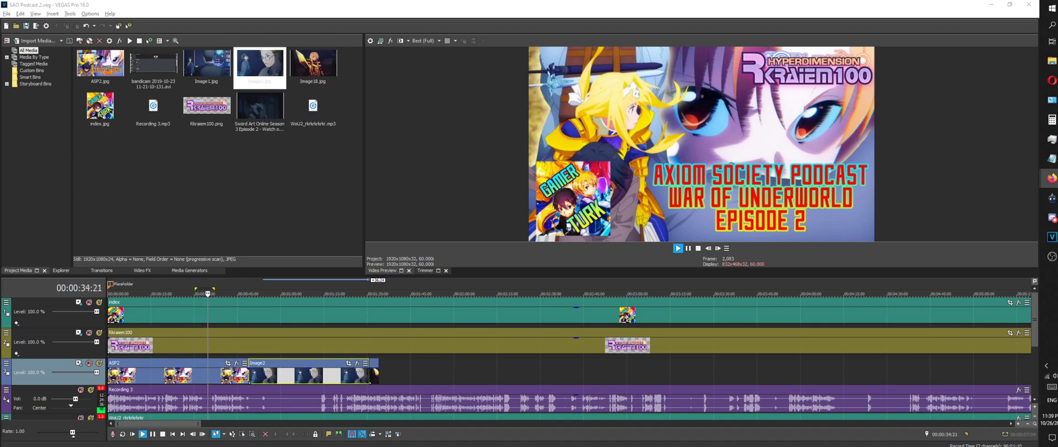
click(688, 249)
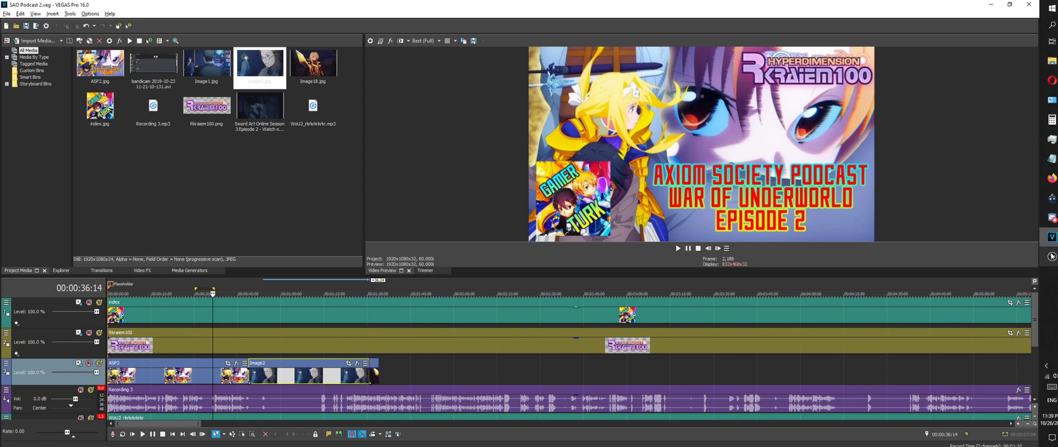
Switch to OBS, mute the Desktop Audio and Mic/Aux sources, and return to VEGAS Pro
click(1052, 257)
click(667, 383)
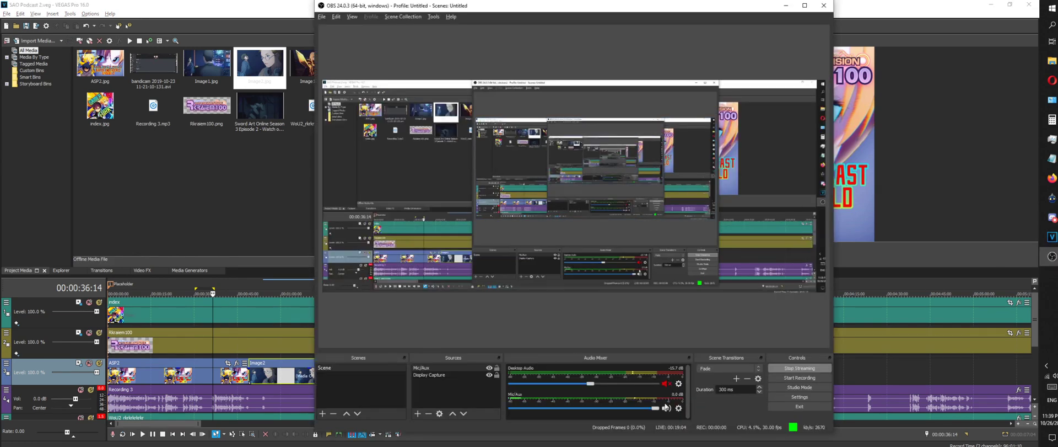
click(666, 407)
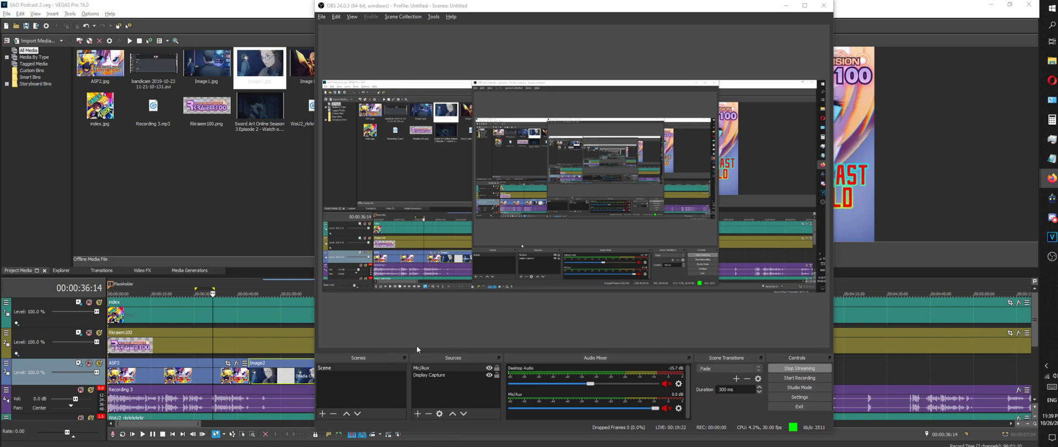
click(247, 228)
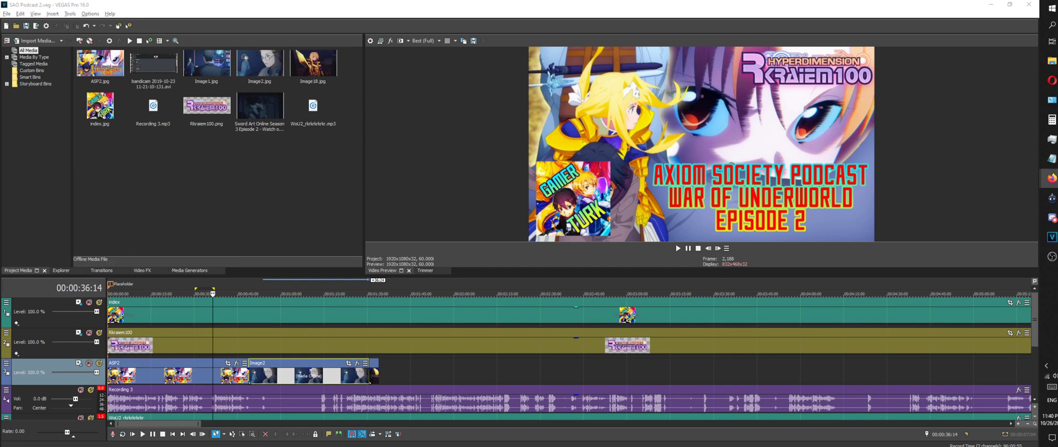
Switch to OBS and unmute the Mic/Aux and Desktop Audio sources
click(1052, 257)
click(667, 385)
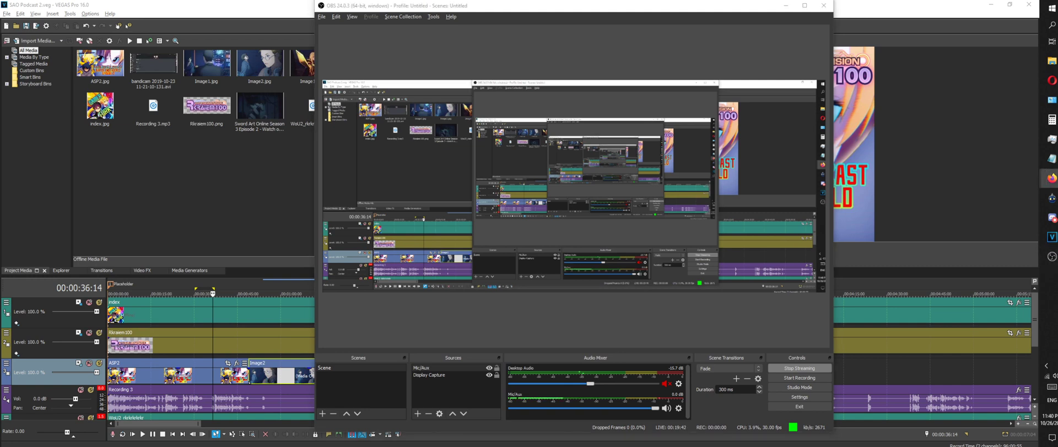
Search the computer for Word and launch Microsoft Office Word 2007
click(1052, 256)
text(word)
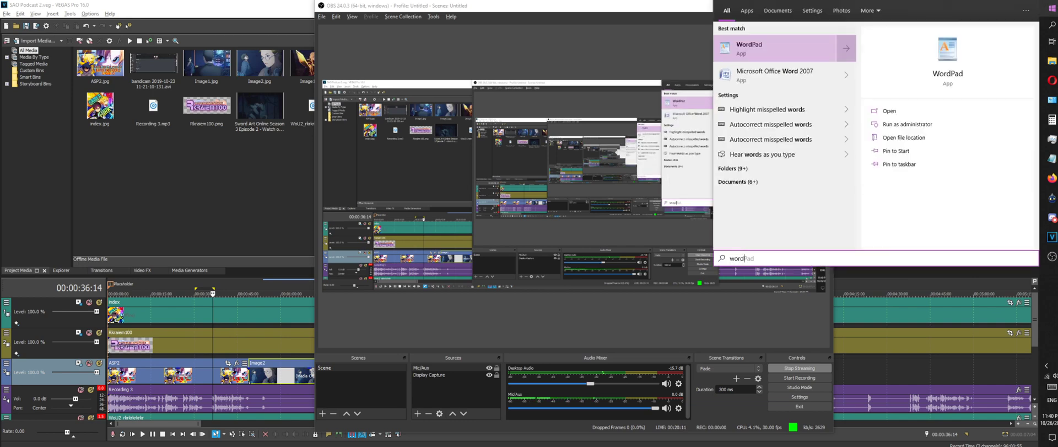
key(Down)
key(Return)
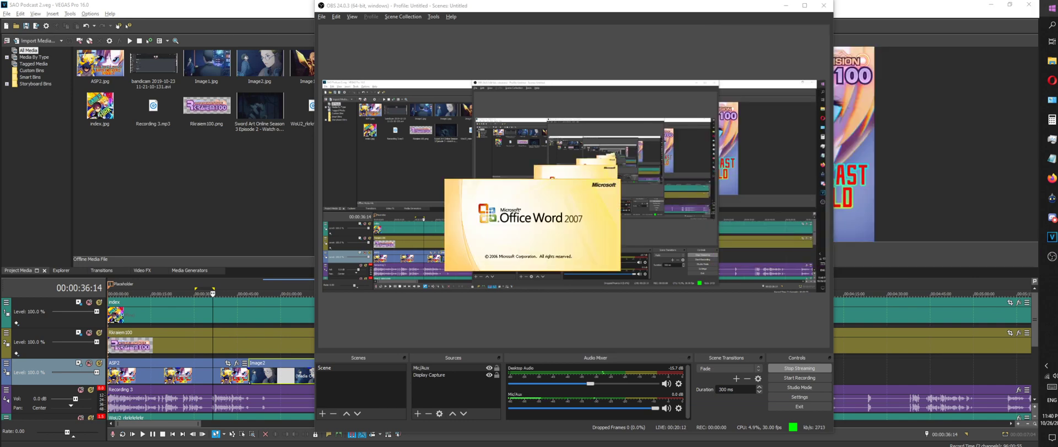
Write "WILL BE BACK IN 5 MINTES. TAKING THE DUMB DOG OUT" in the blank document
text(WIL)
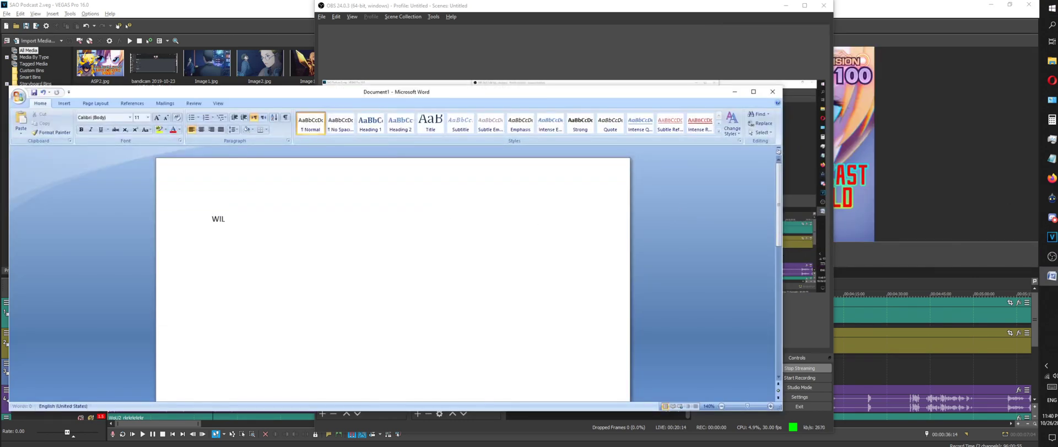
text(L BE BACK IN 5 MINTEES.)
key(BackSpace)
key(BackSpace)
key(BackSpace)
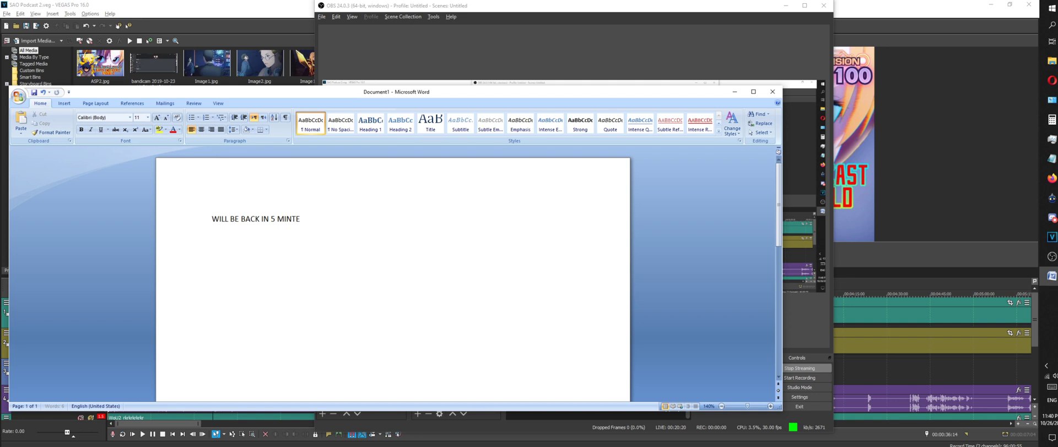
text(S. TAKING THE DUMB DOG OUT)
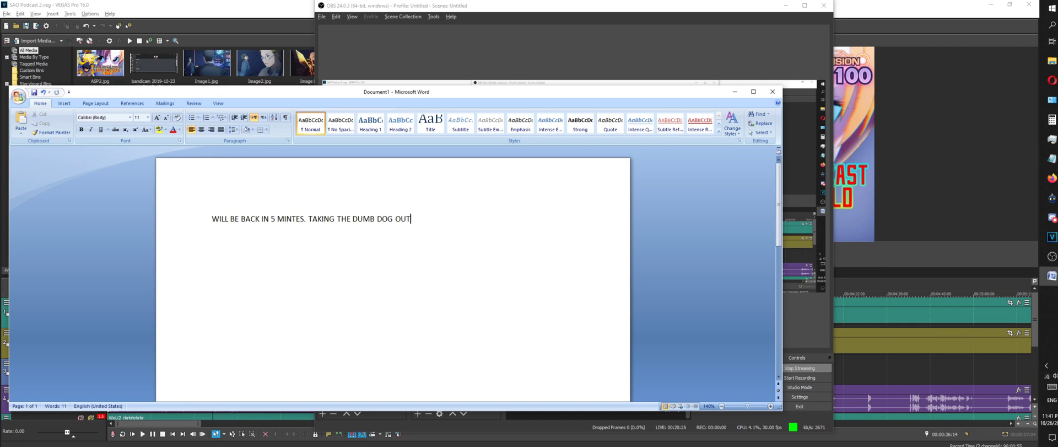
Enlarge the whole break message to 80 pt and show it in a maximized Word window
key(ctrl+a)
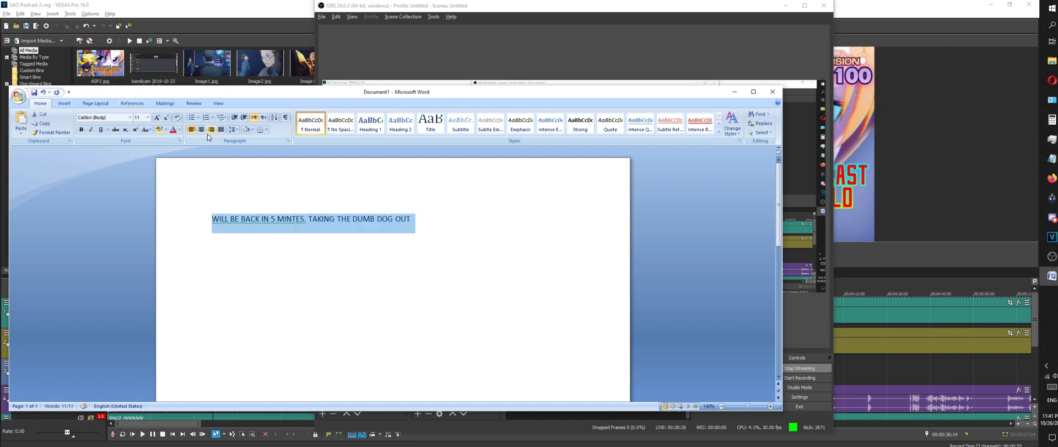
click(158, 117)
click(158, 117)
click(157, 117)
click(157, 117)
click(157, 117)
click(158, 118)
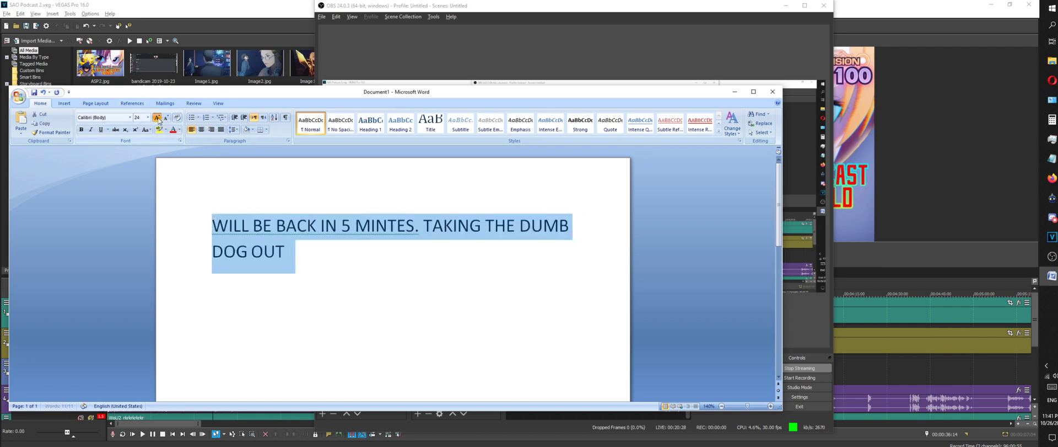
click(158, 117)
click(158, 117)
click(157, 117)
click(157, 117)
click(158, 118)
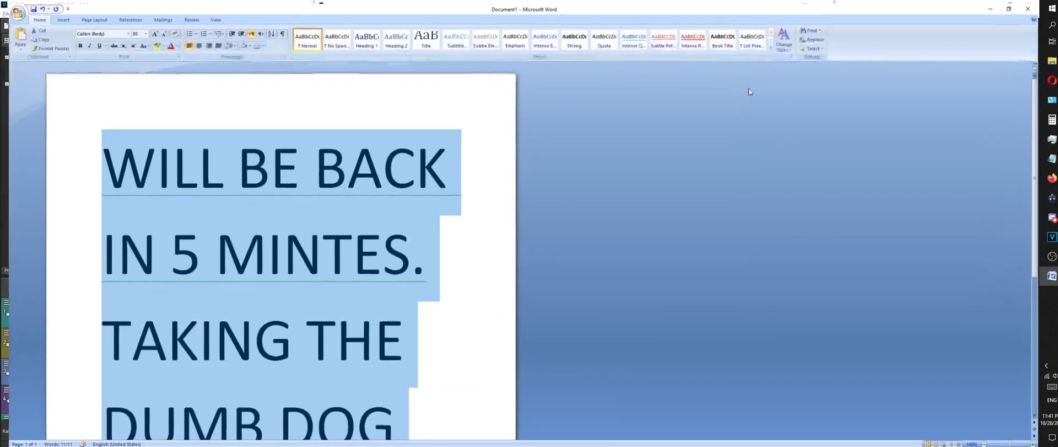
click(754, 92)
scroll(461, 217, down, 2)
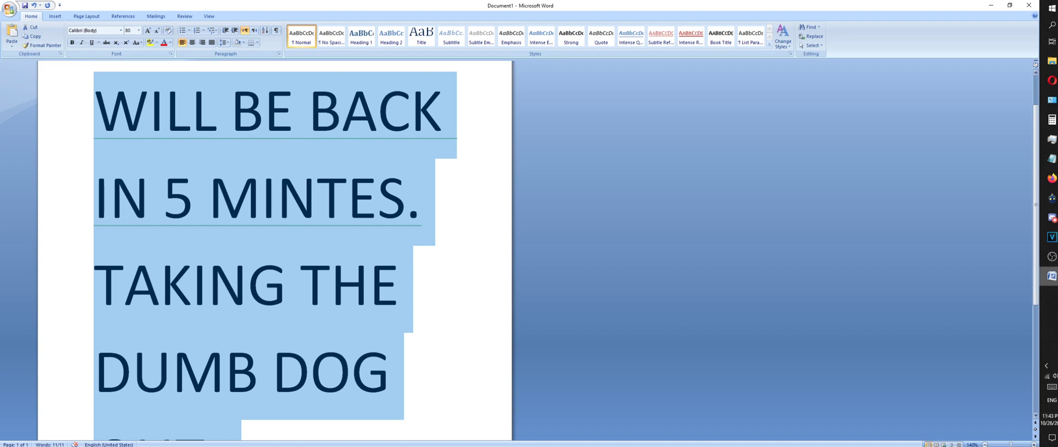
Minimize the Word and OBS windows to return to the VEGAS Pro project
click(1053, 257)
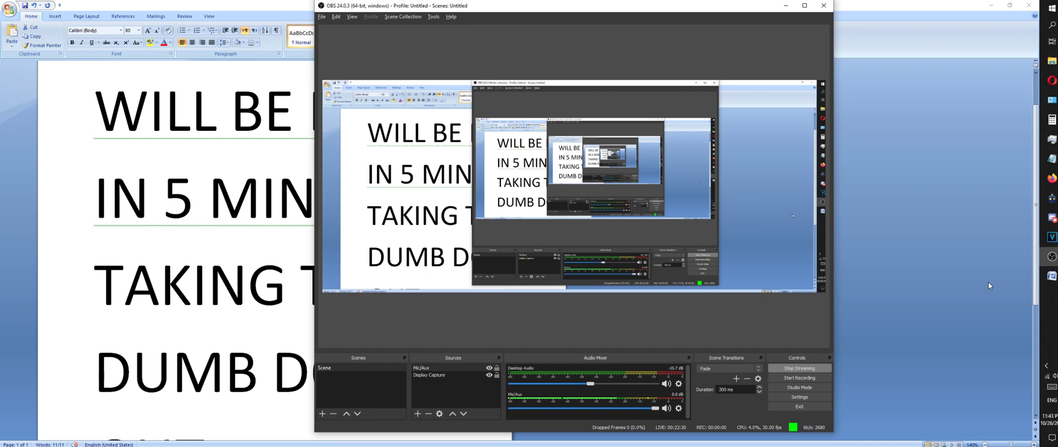
click(991, 5)
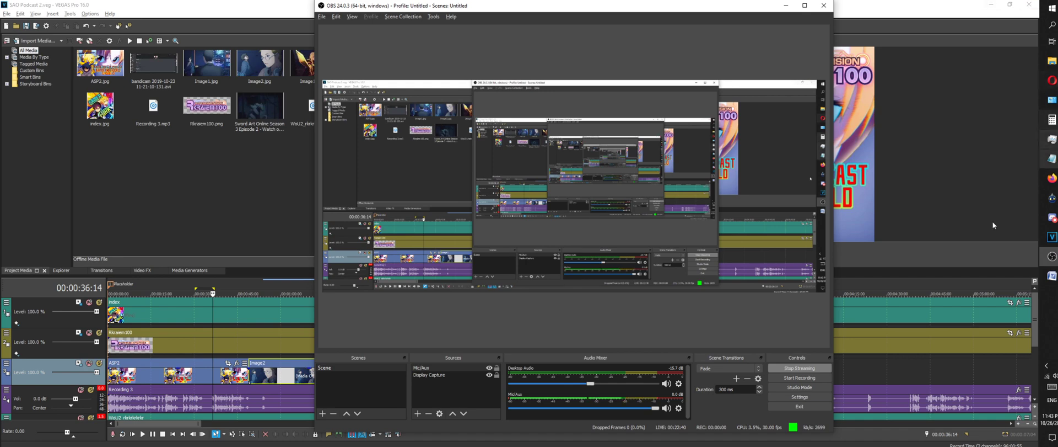
click(786, 5)
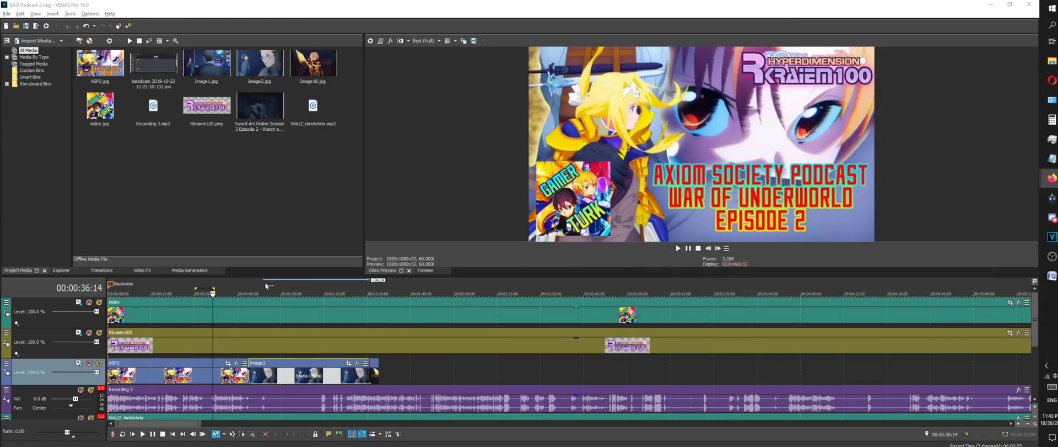
Play the timeline from 00:00:46;08 to review the end of the ASP2 image, and stop playback
click(241, 287)
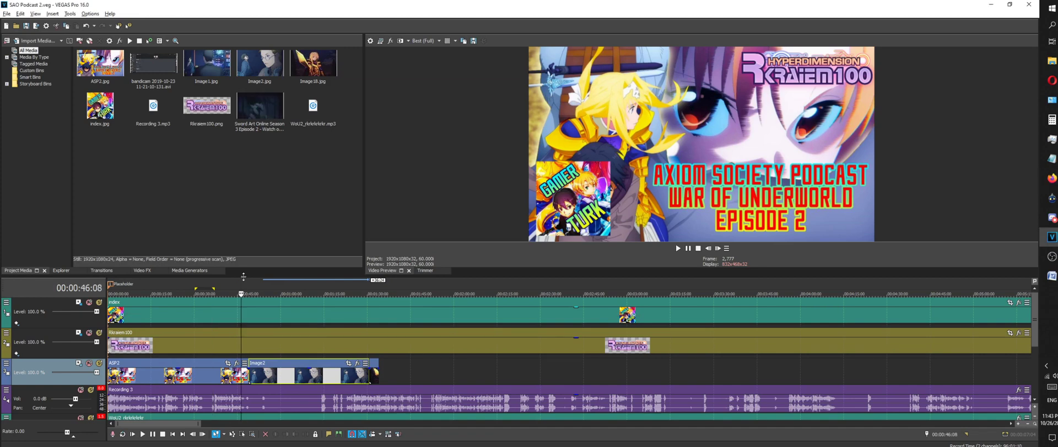
scroll(270, 278, down, 5)
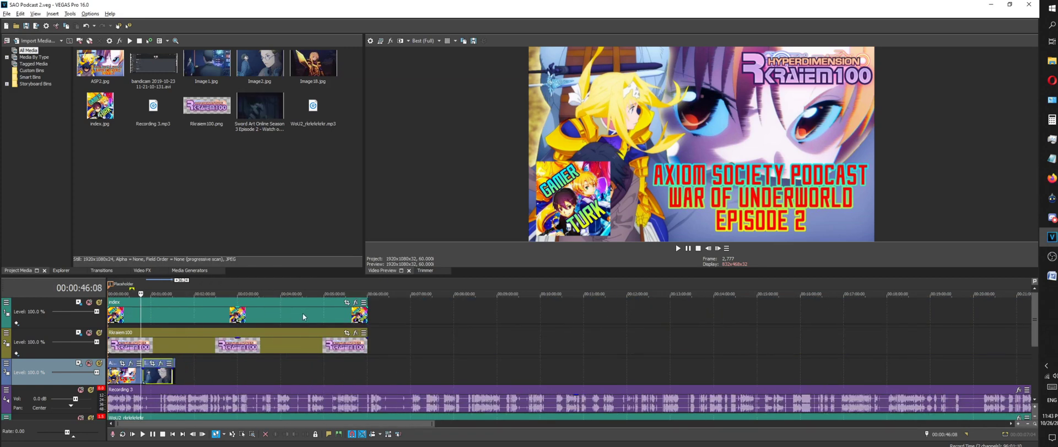
scroll(514, 333, down, 4)
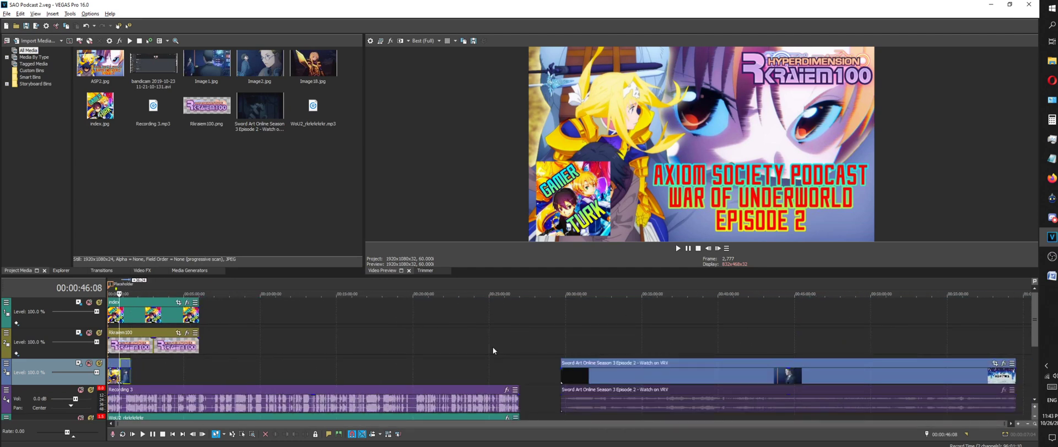
scroll(260, 373, up, 8)
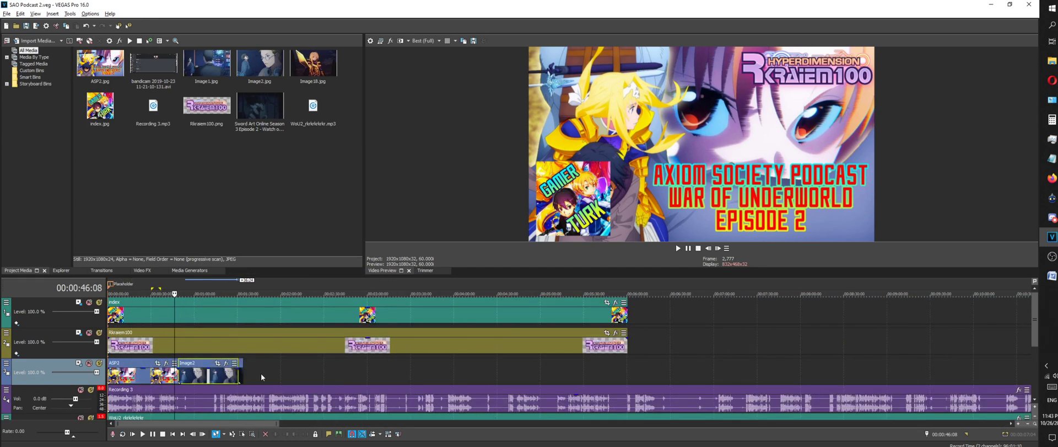
scroll(300, 350, up, 2)
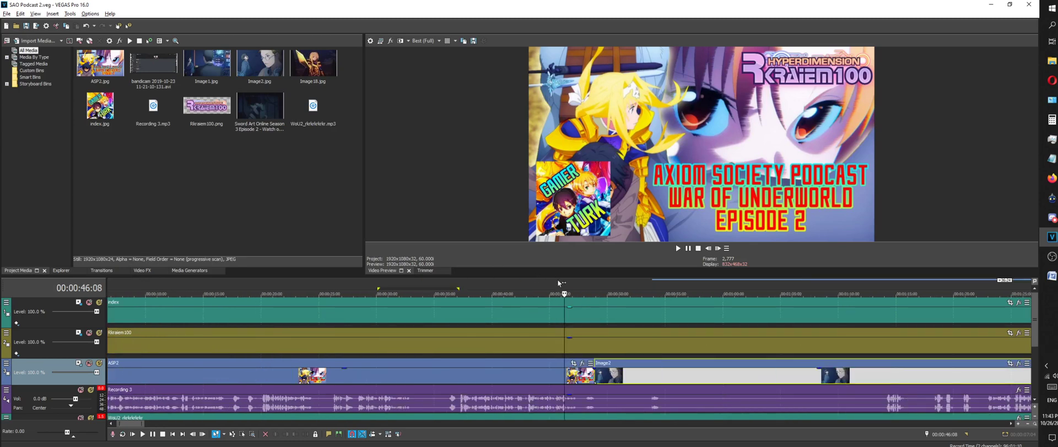
key(space)
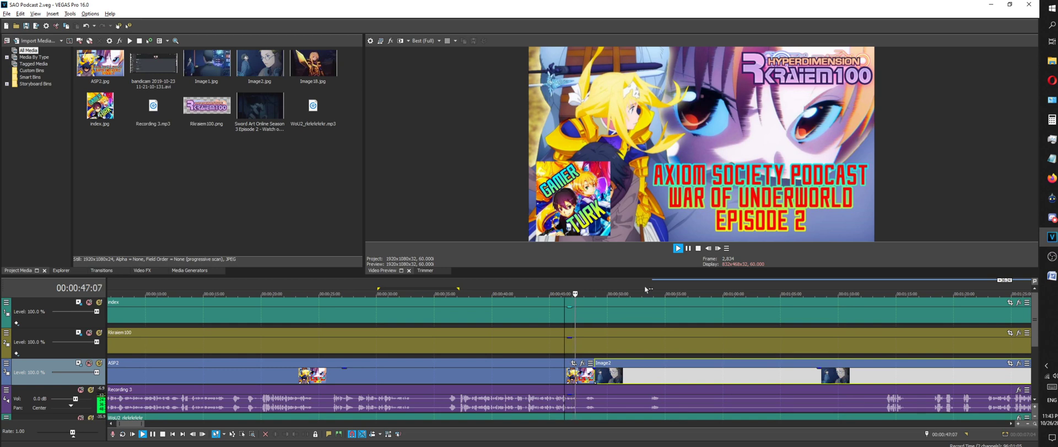
click(675, 249)
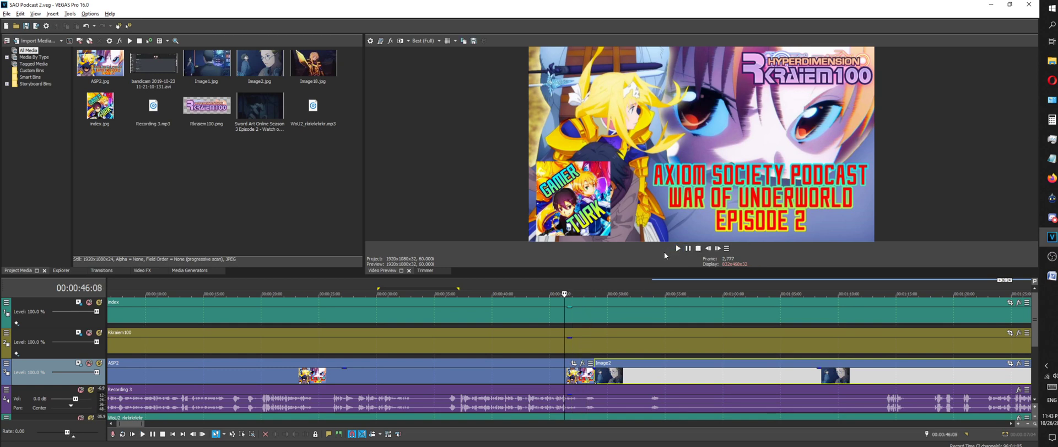
Lower the system volume by three increments
key(XF86AudioLowerVolume)
key(XF86AudioLowerVolume)
key(XF86AudioLowerVolume)
Play the timeline from 00:00:48;00 to review the change from the ASP2 image to Image2 and the audio tracks
scroll(593, 279, down, 6)
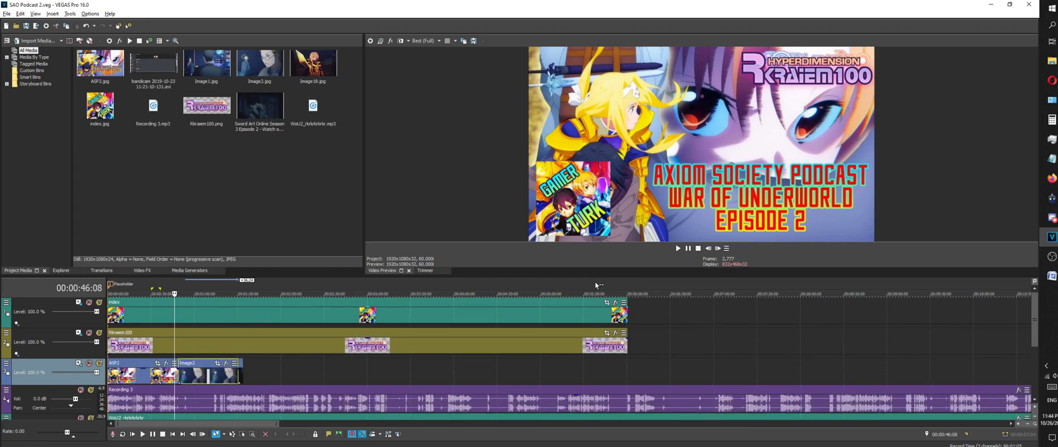
scroll(594, 280, down, 5)
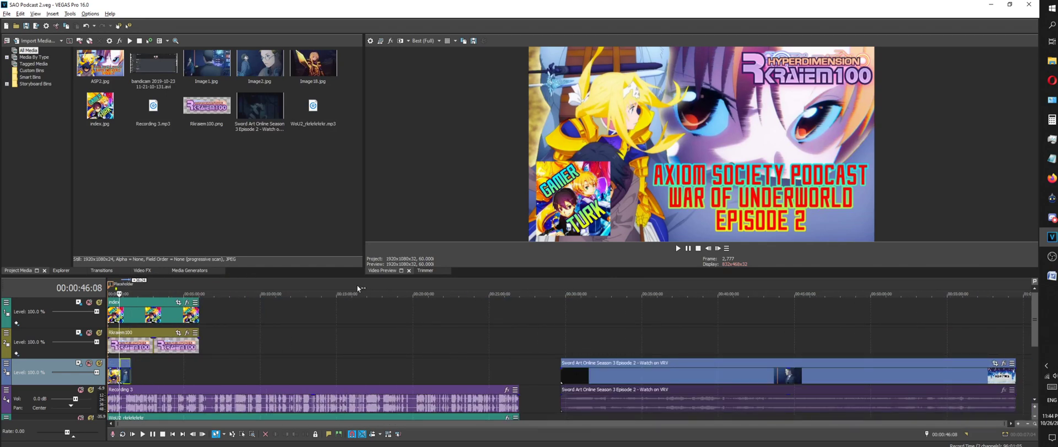
scroll(232, 302, up, 2)
scroll(243, 310, up, 3)
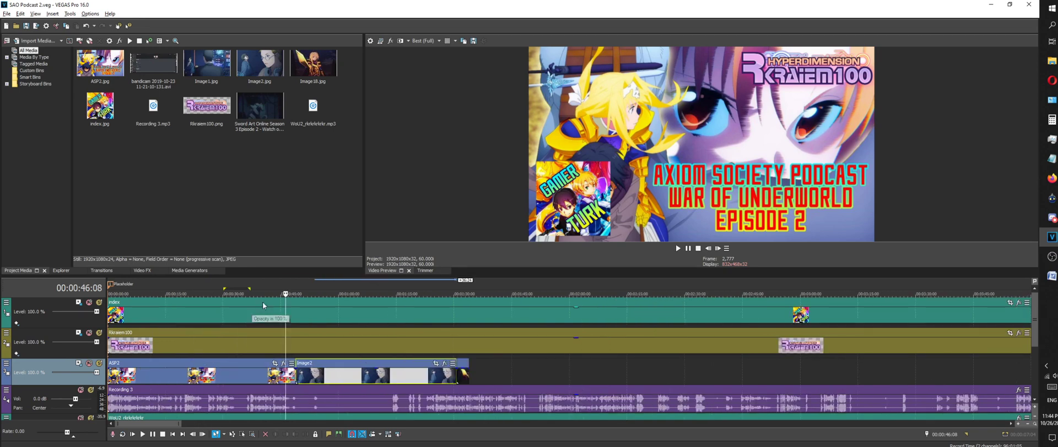
click(293, 291)
key(space)
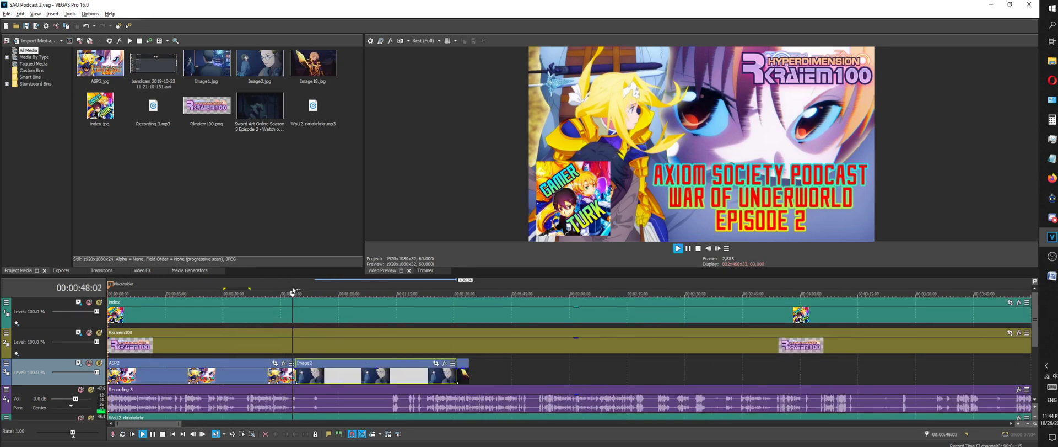
scroll(462, 333, up, 4)
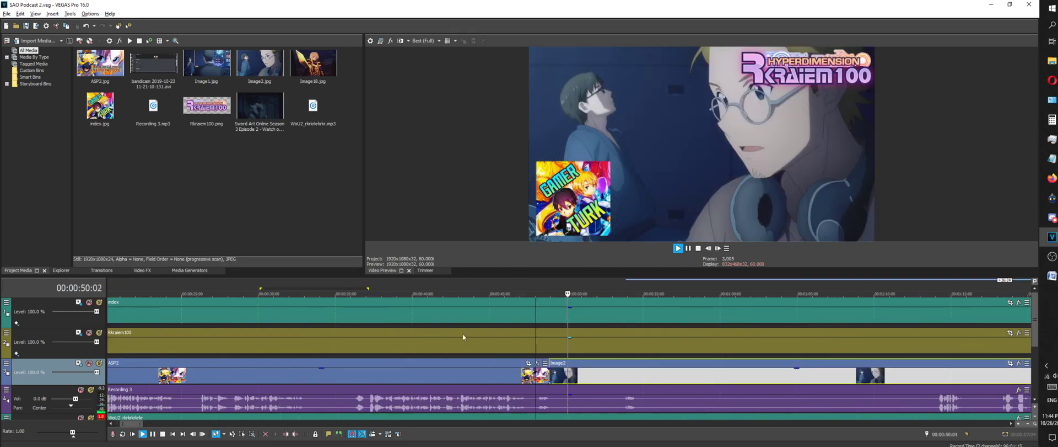
scroll(673, 319, down, 2)
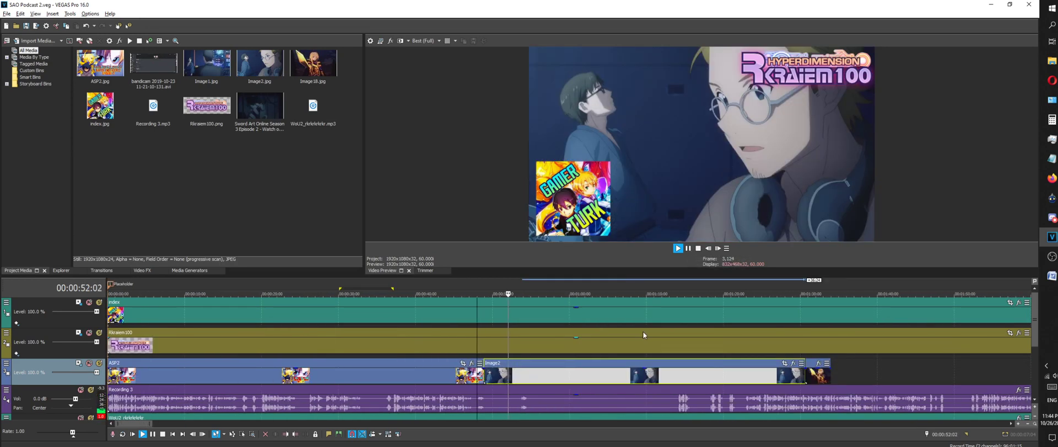
scroll(643, 331, down, 3)
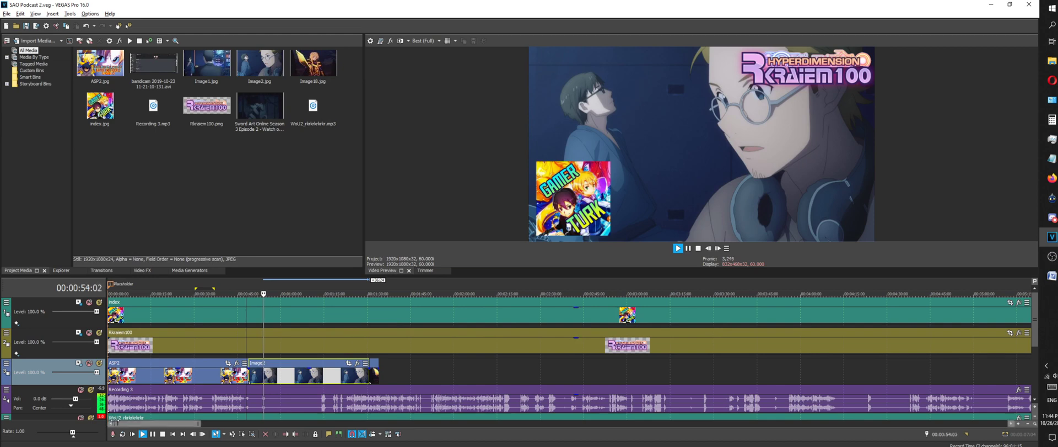
scroll(80, 405, down, 3)
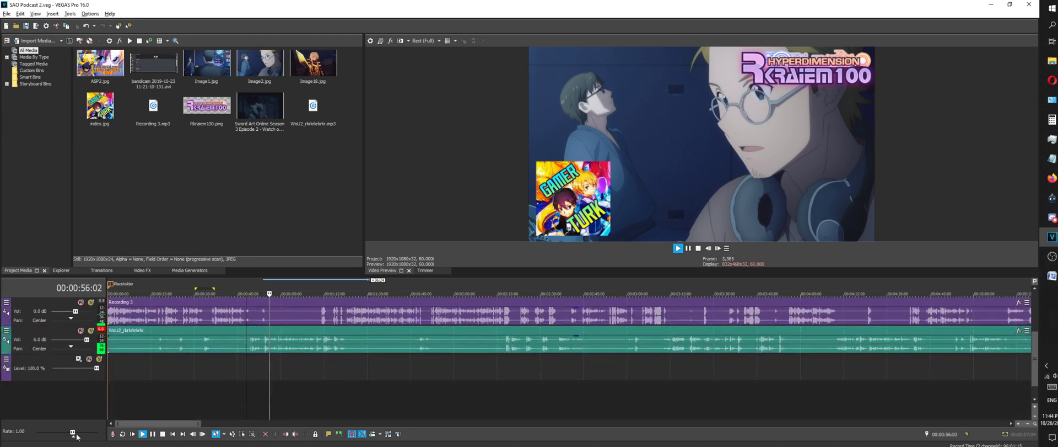
Set the playback rate to 1.28 and stop the timeline playback
drag(73, 433, 75, 440)
scroll(80, 386, up, 3)
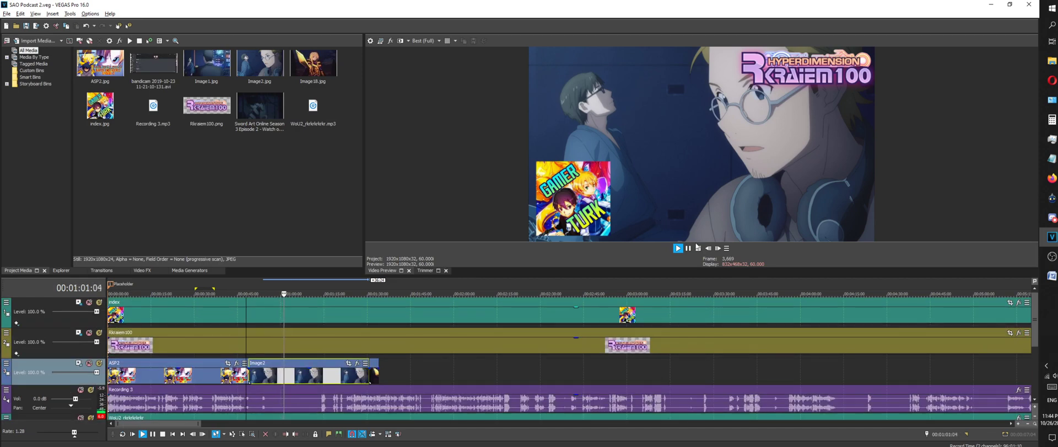
key(space)
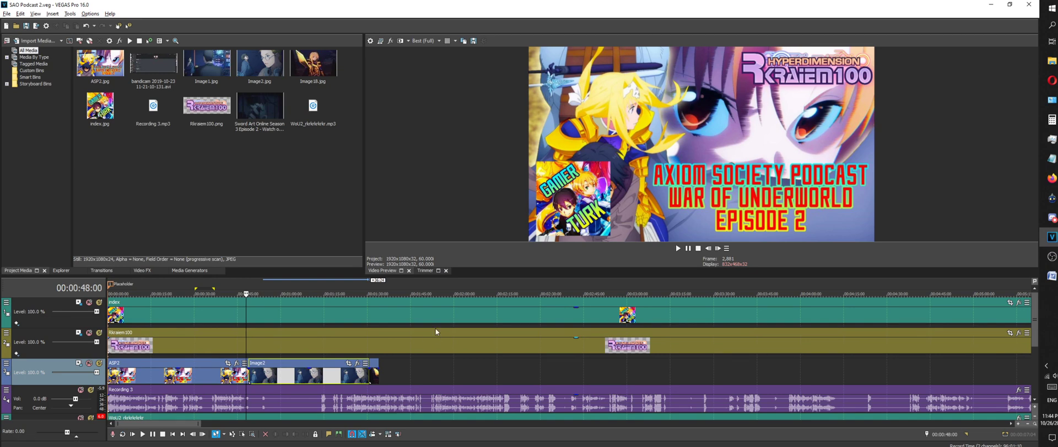
Play the timeline from about 00:00:43 past the change from ASP2 to Image2, and stop playback
scroll(435, 329, up, 5)
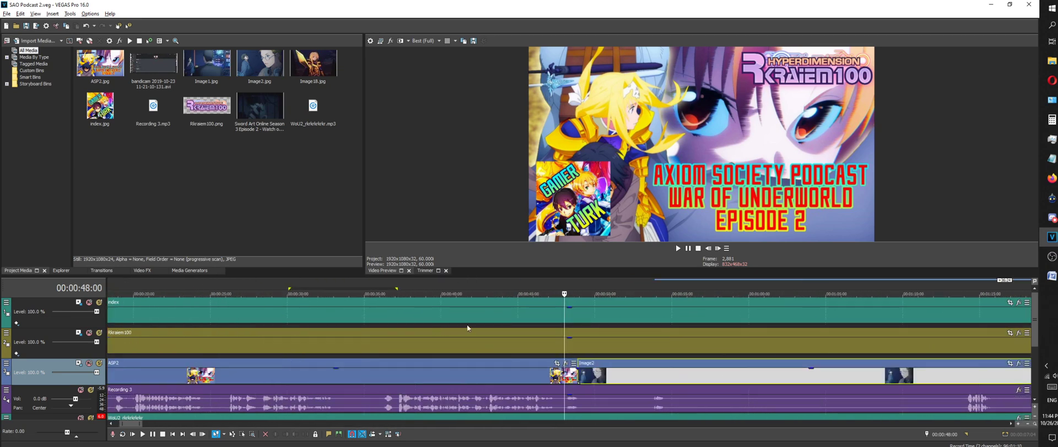
click(494, 287)
key(space)
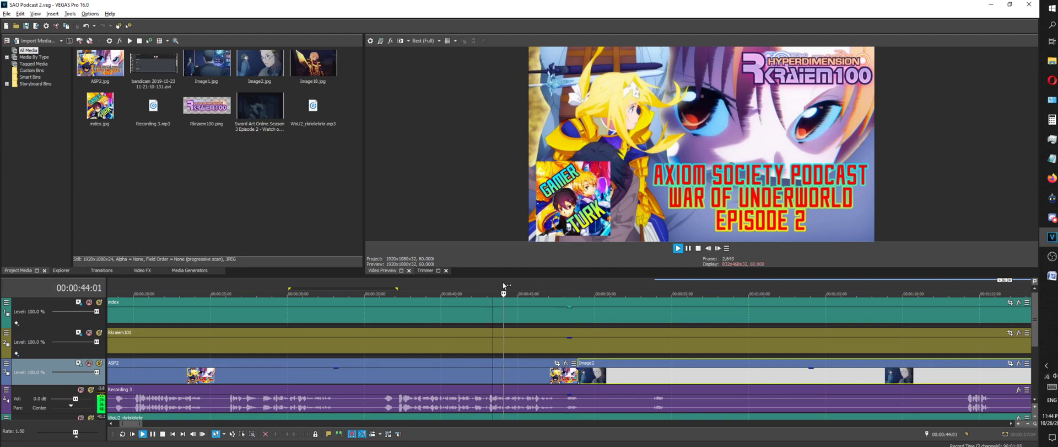
scroll(533, 283, down, 5)
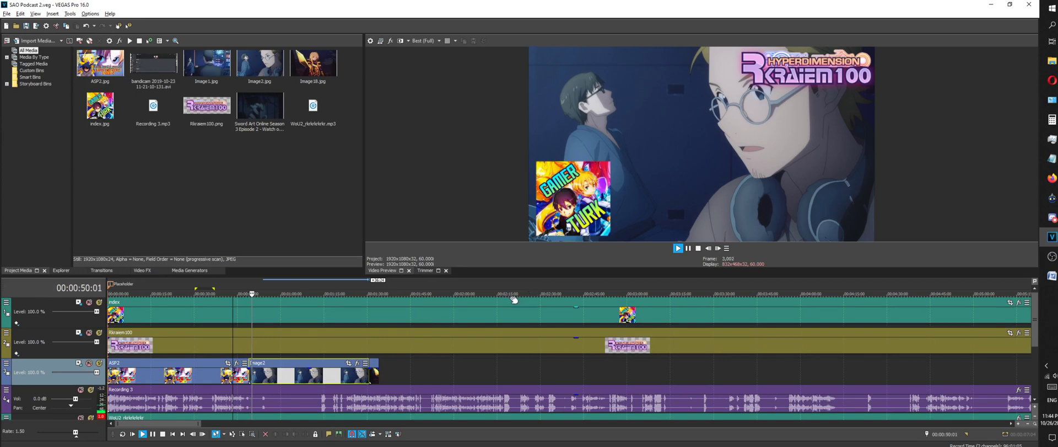
scroll(514, 299, up, 5)
key(space)
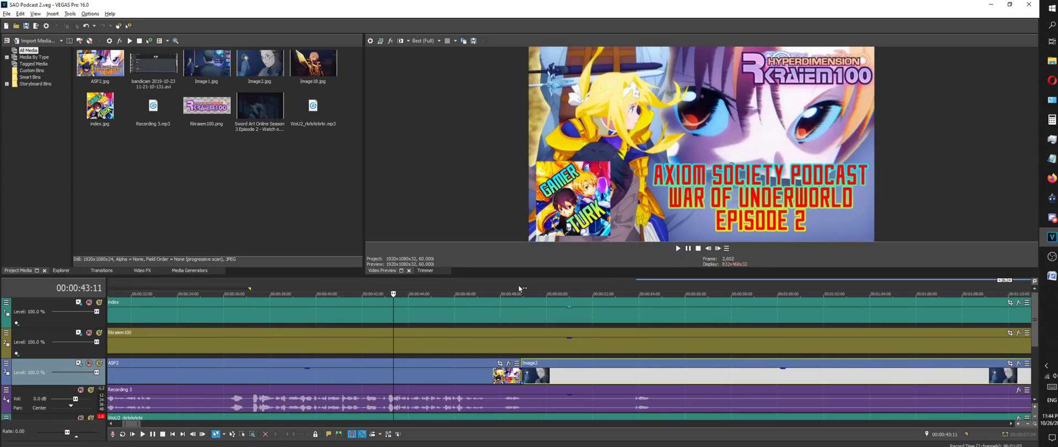
Trim the start of Image2 to 00:00:49;27 and extend the ASP2 image to meet it
drag(518, 287, 545, 288)
right_click(565, 366)
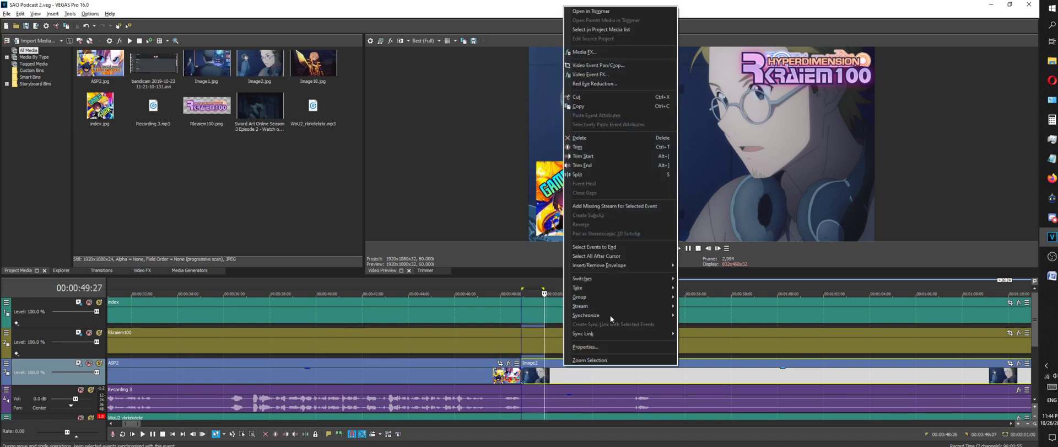
click(584, 156)
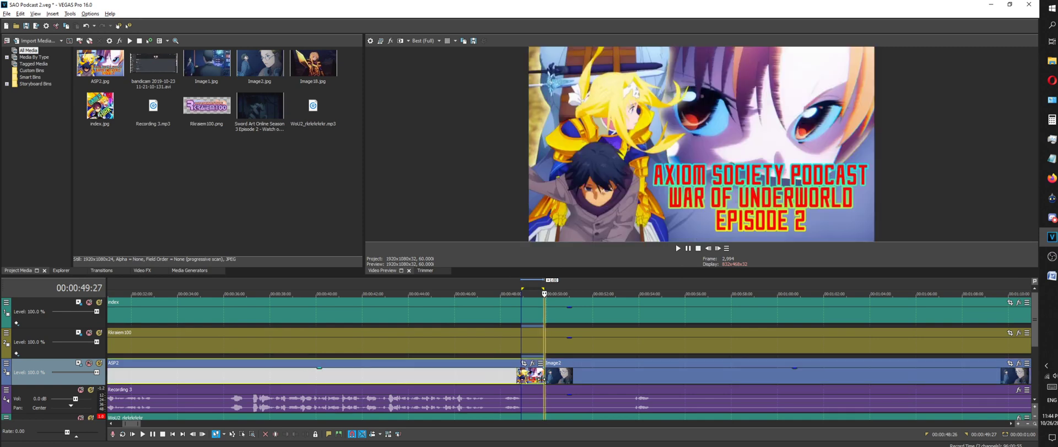
key(space)
key(space)
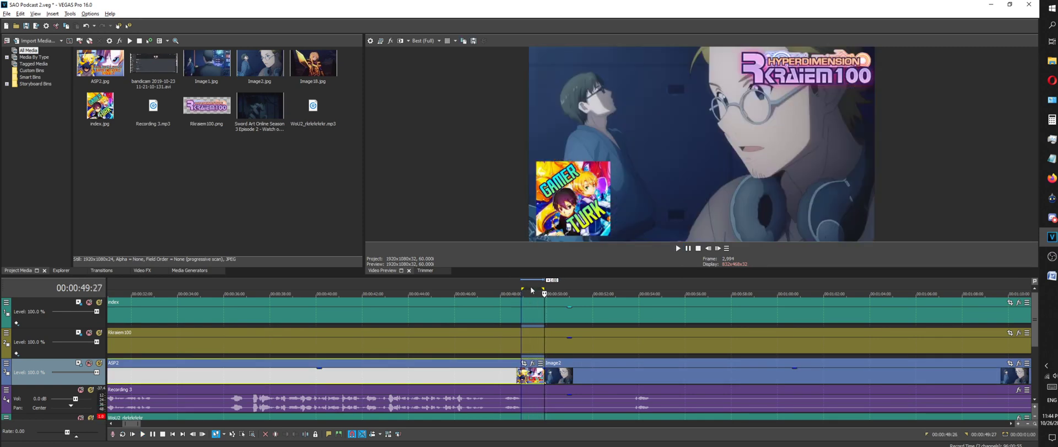
Play from just before the end of ASP2 to review the adjusted change to Image2
click(499, 281)
key(space)
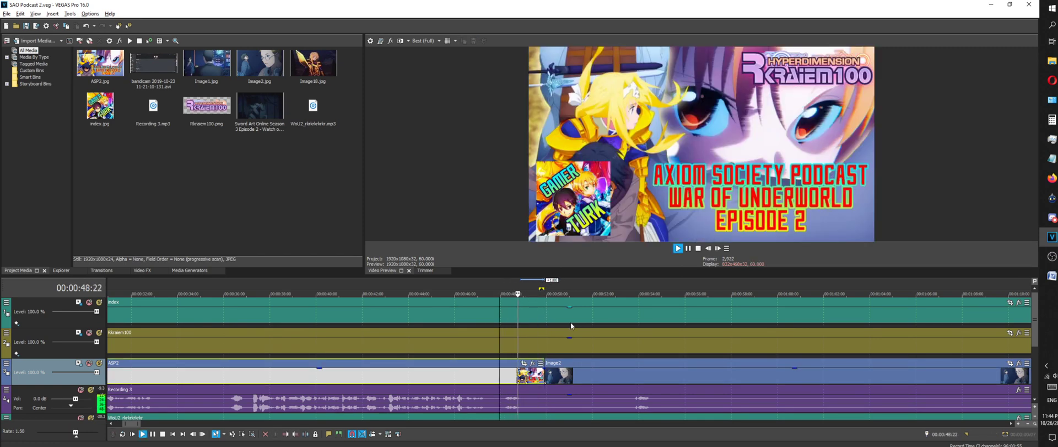
scroll(571, 336, down, 10)
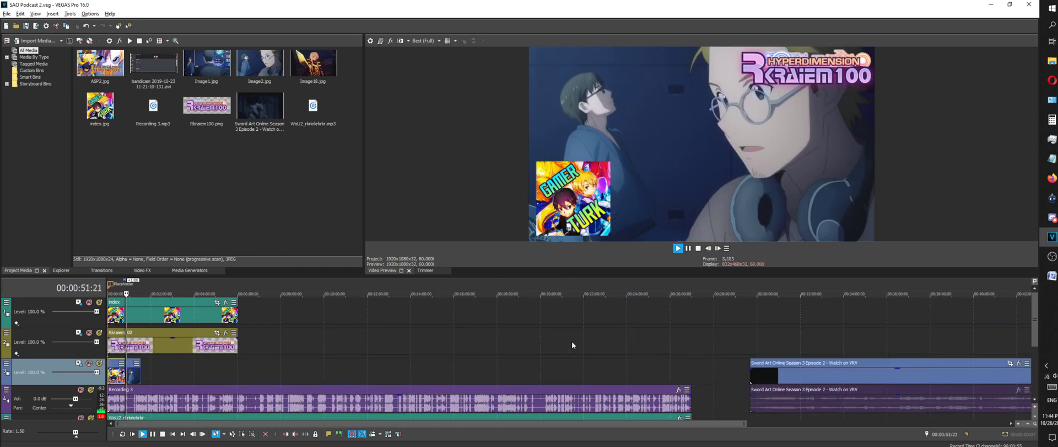
scroll(514, 339, up, 10)
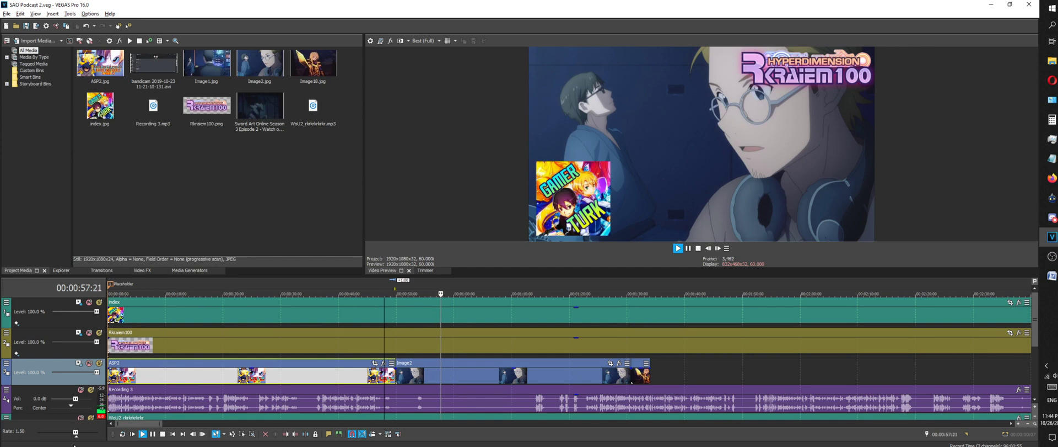
Set the playback rate to 1.64 and stop playback at 00:01:15;00
drag(77, 439, 78, 439)
scroll(590, 333, down, 2)
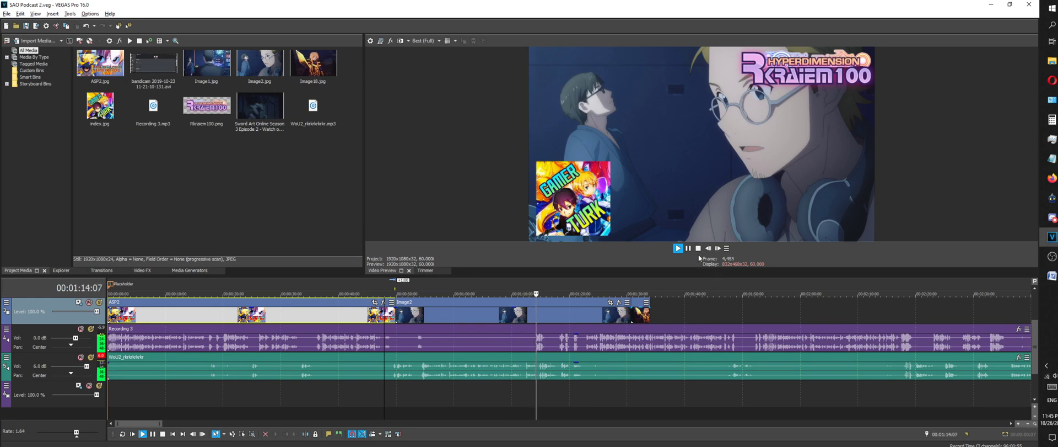
key(Return)
Examine the audio tracks around Image2 and play the timeline from 00:01:11;04
scroll(472, 358, down, 4)
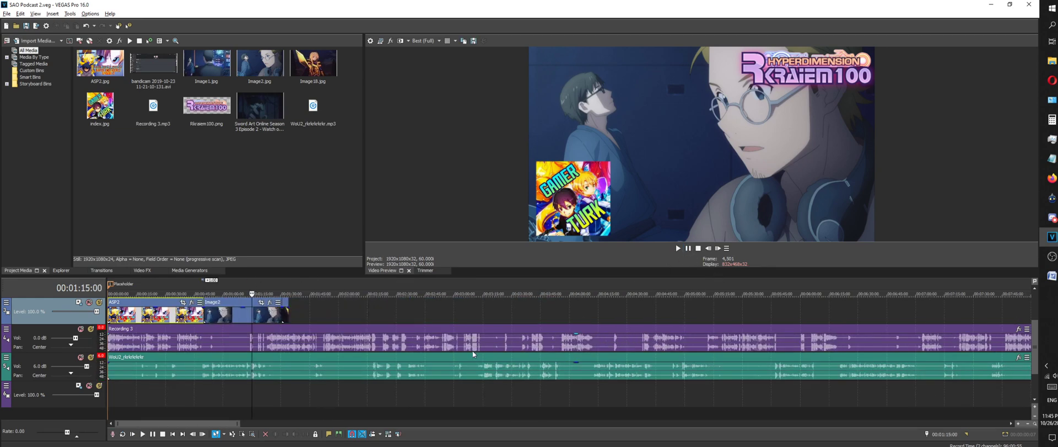
scroll(386, 311, up, 2)
scroll(375, 331, down, 1)
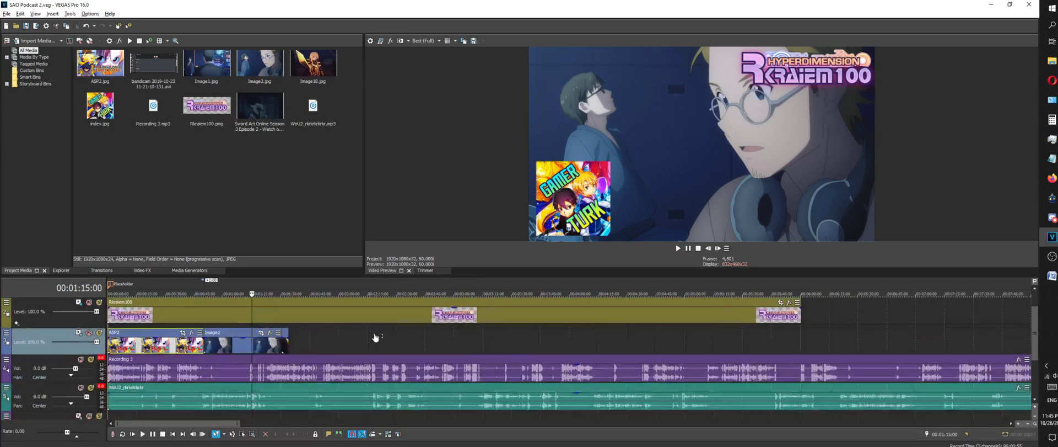
scroll(331, 331, down, 2)
scroll(266, 324, up, 3)
scroll(295, 370, down, 1)
scroll(292, 372, up, 4)
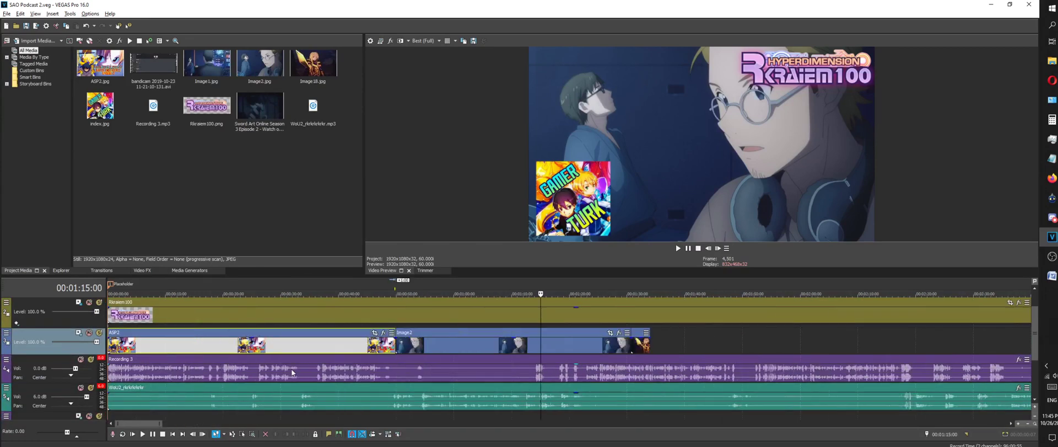
click(518, 291)
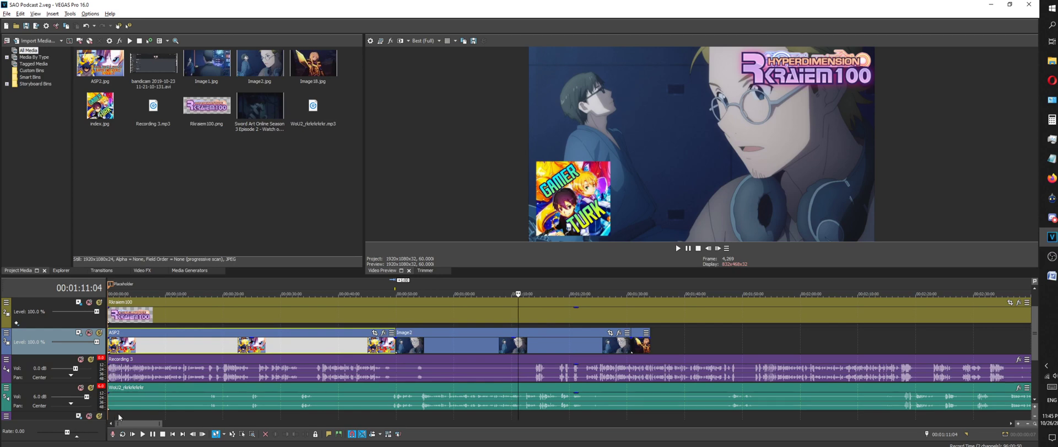
key(l)
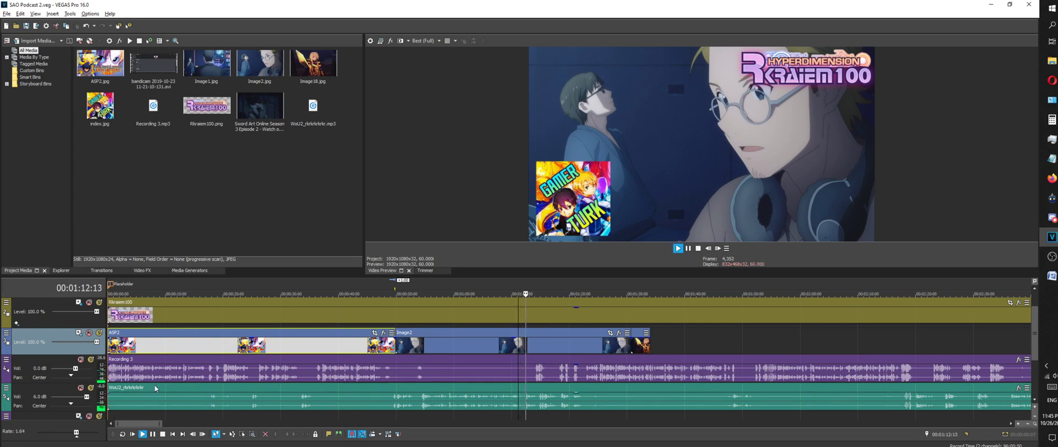
Lengthen the Image18 image at the end of the image track by about 1 minute 54 seconds
scroll(604, 359, down, 2)
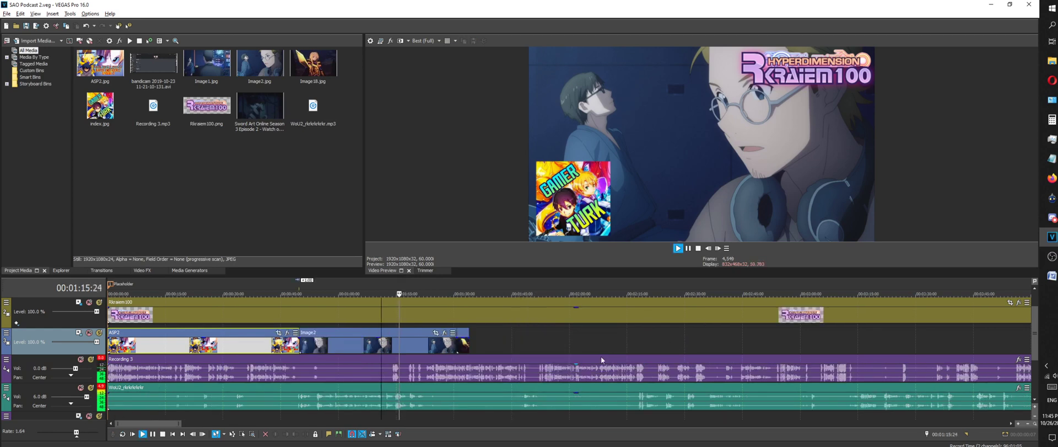
drag(469, 345, 909, 342)
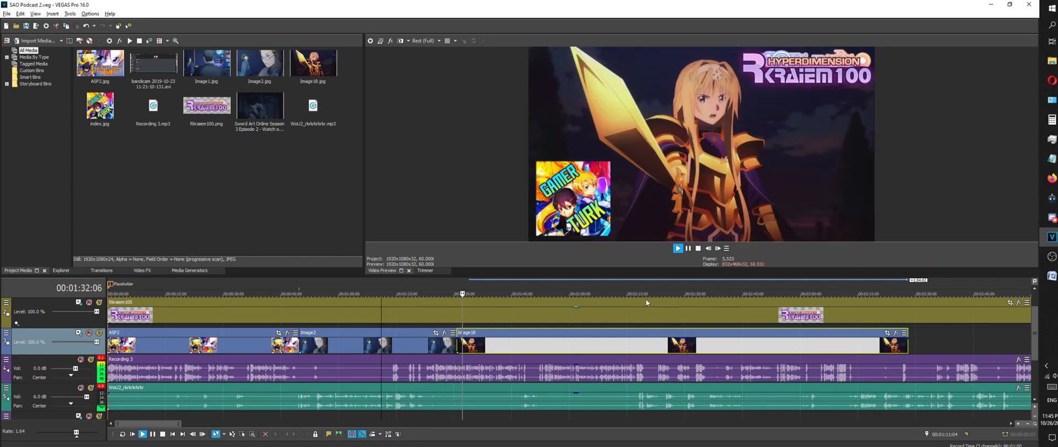
scroll(624, 299, down, 3)
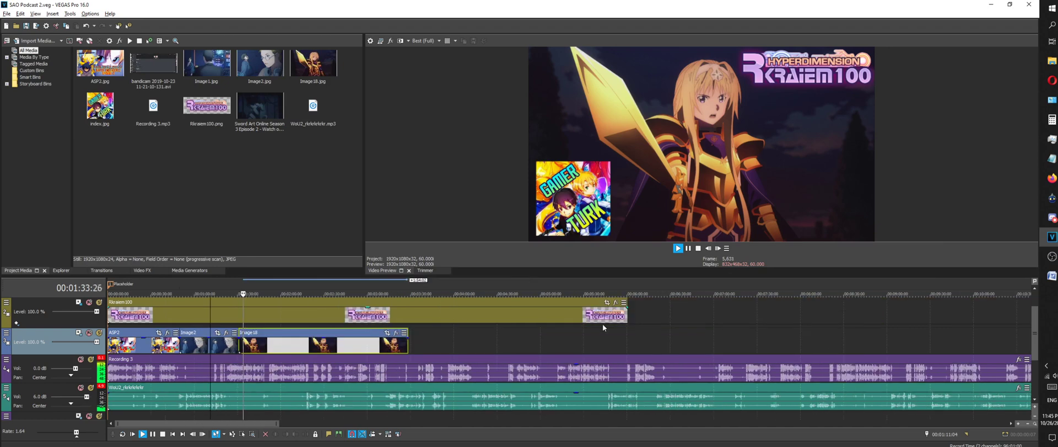
Replay the recording near the start of Image18 to find its cut point, and stop playback
click(689, 248)
scroll(610, 302, up, 3)
key(space)
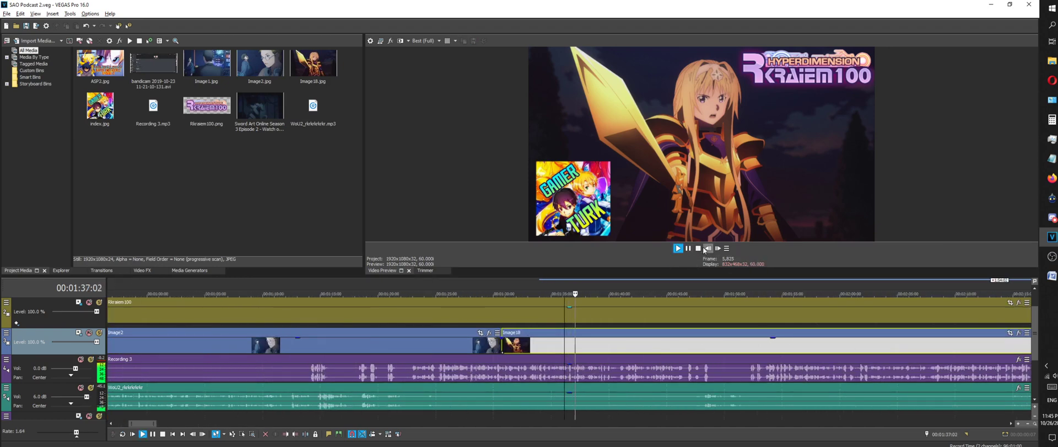
click(533, 284)
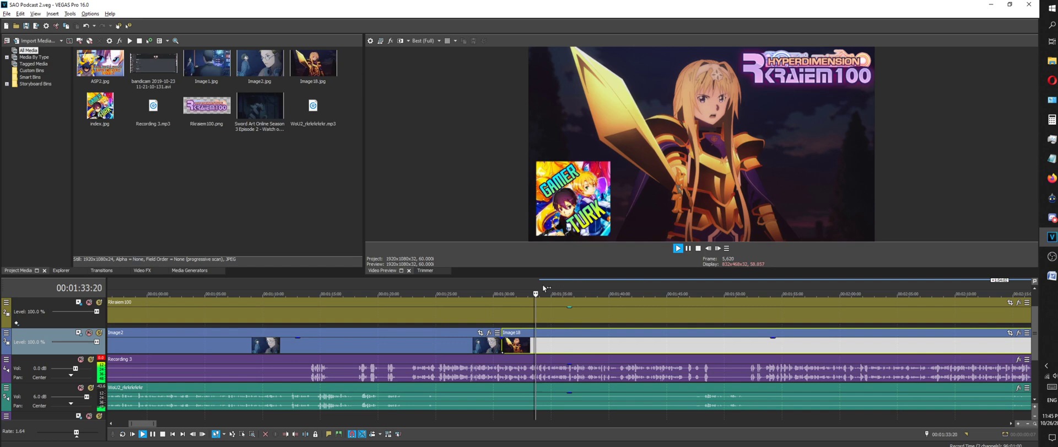
click(697, 249)
Trim the end of the Image18 image at 00:01:33;03
scroll(551, 295, up, 3)
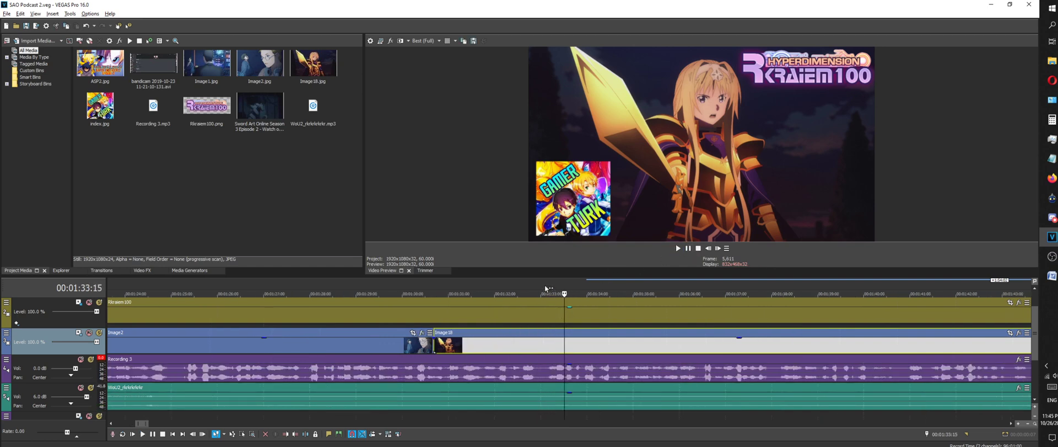
scroll(650, 339, down, 4)
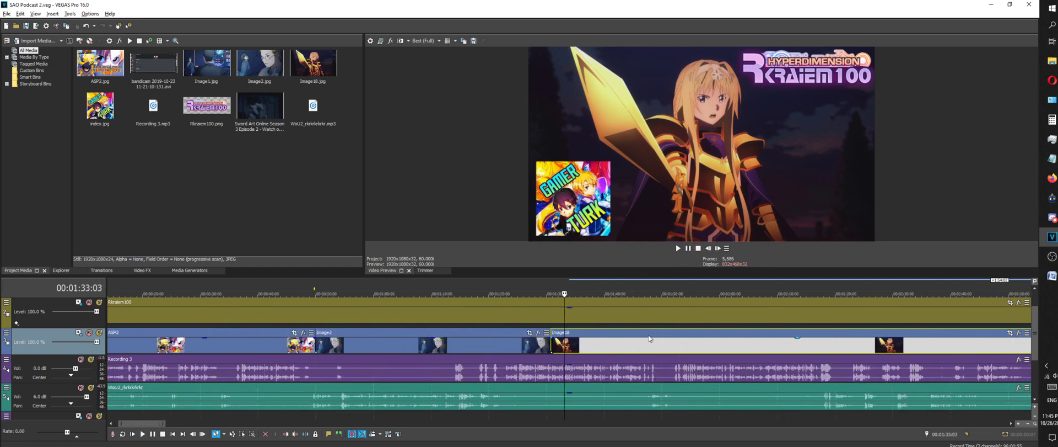
right_click(649, 338)
click(684, 255)
Check several scenes of the Sword Art Online episode video between about 00:41:35 and 00:43:23
scroll(589, 339, down, 8)
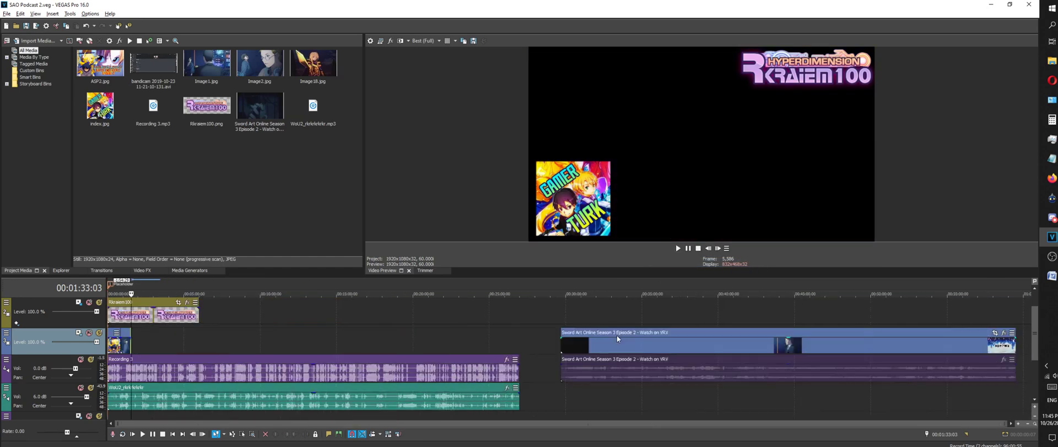
click(675, 287)
click(743, 280)
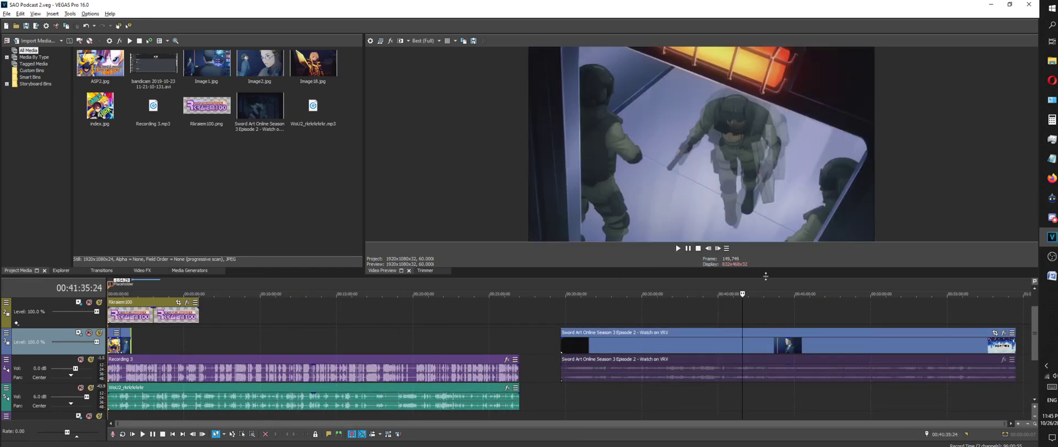
click(750, 281)
click(770, 283)
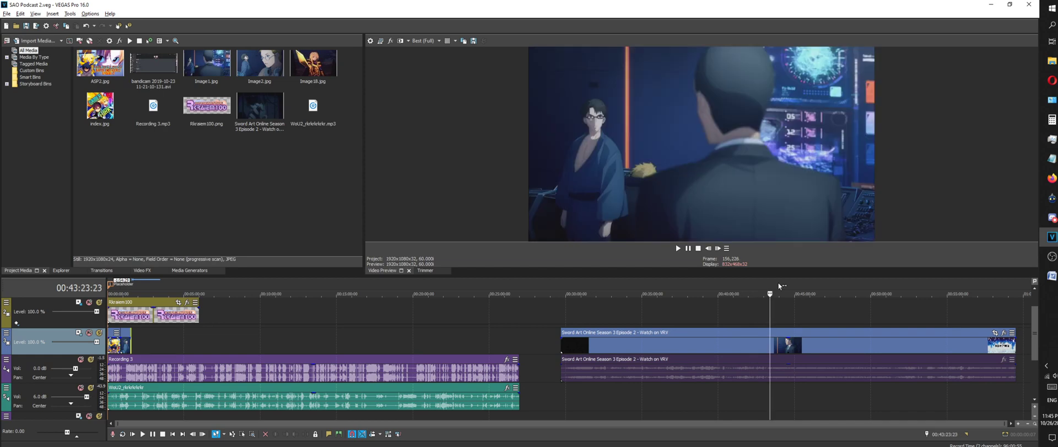
click(778, 283)
click(767, 284)
click(758, 286)
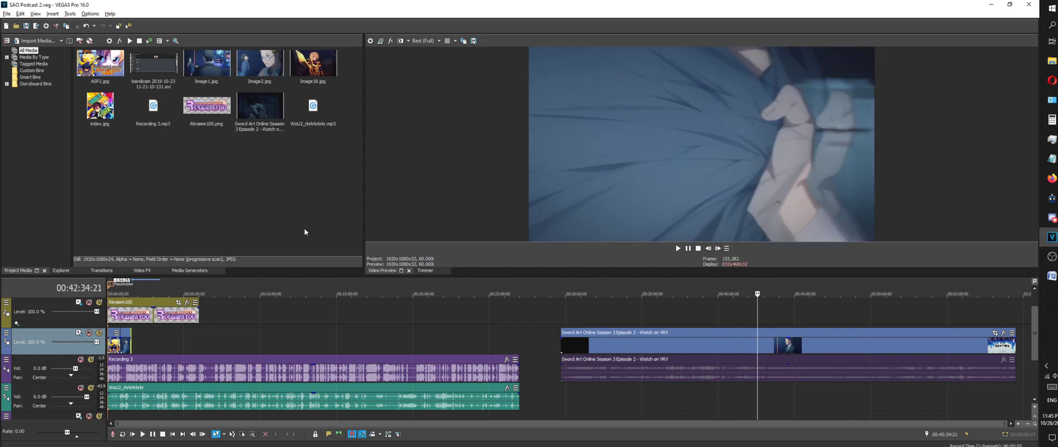
Insert Image1.jpg right after Image18 at 00:01:33;03 and lengthen it by about 1 minute 7 seconds
click(138, 287)
scroll(137, 287, up, 10)
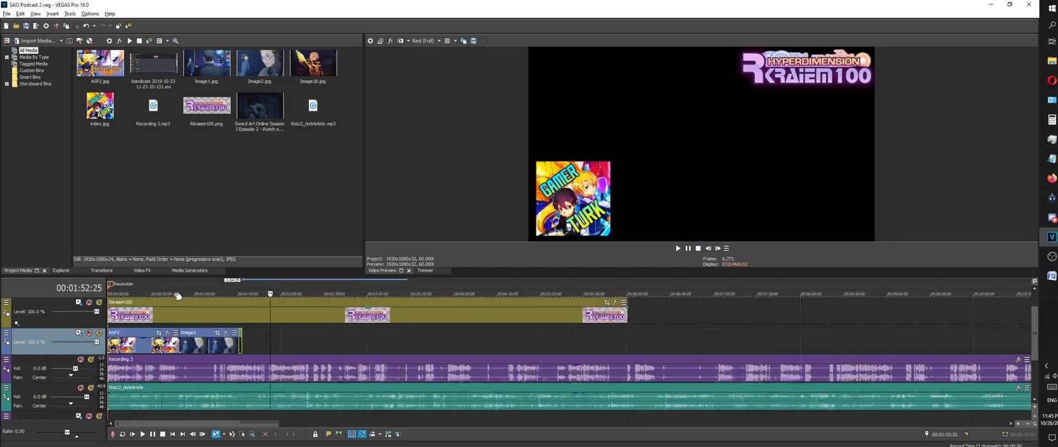
click(414, 284)
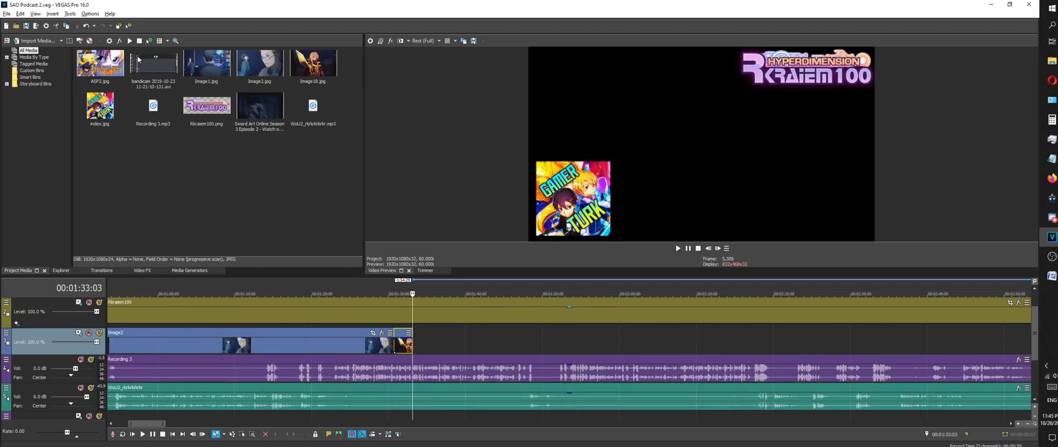
double_click(211, 64)
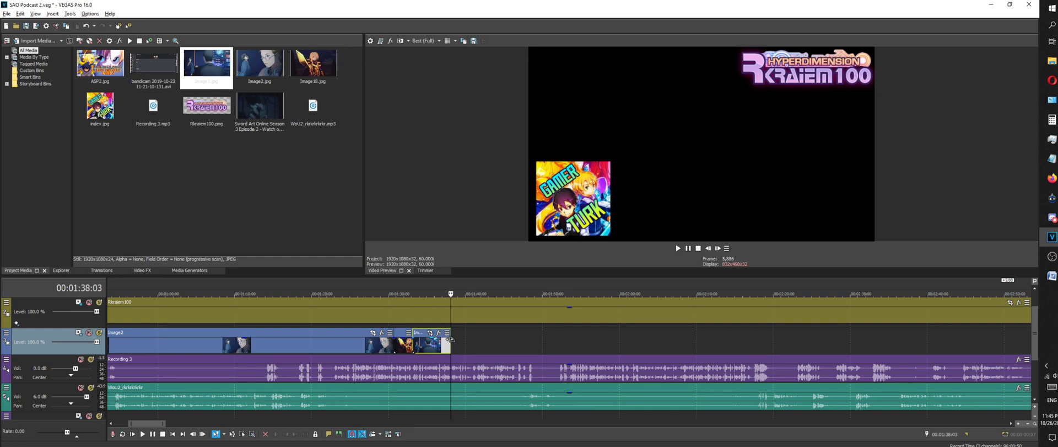
drag(455, 348, 943, 340)
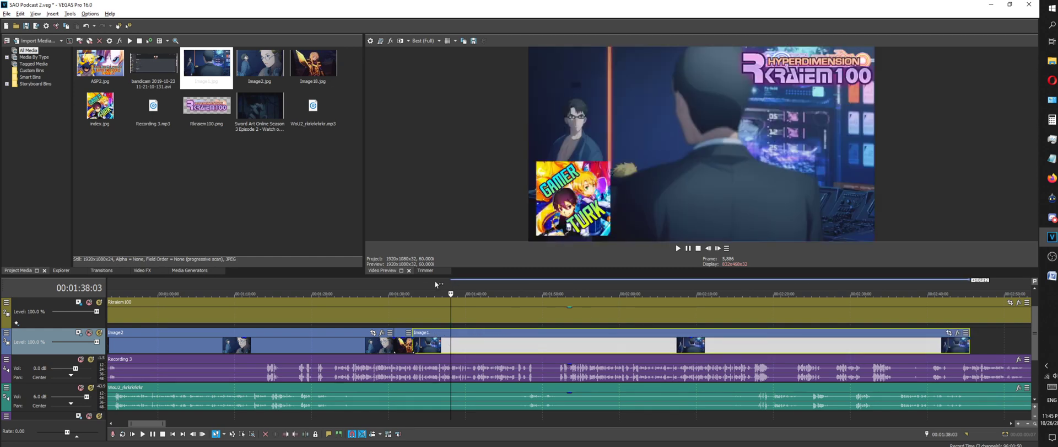
Play the timeline from the start of Image1, stop, and place the playhead at 00:01:38;02
click(410, 288)
key(space)
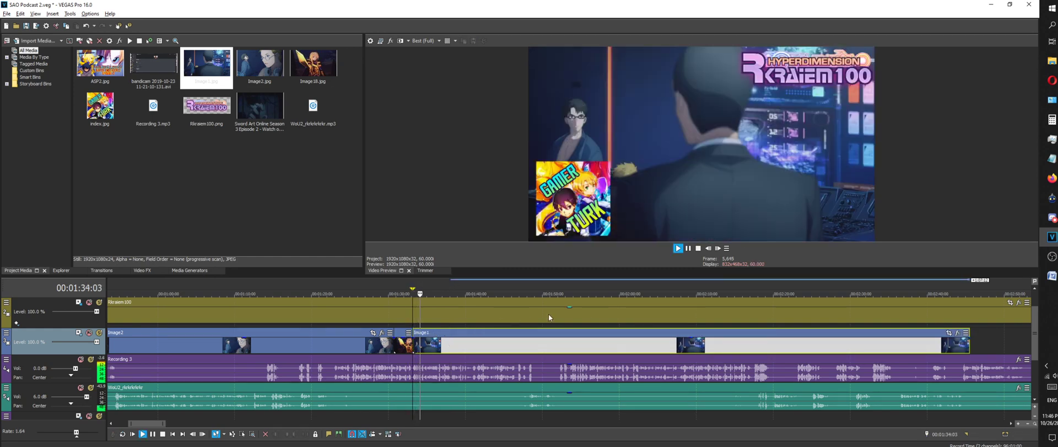
scroll(616, 350, down, 2)
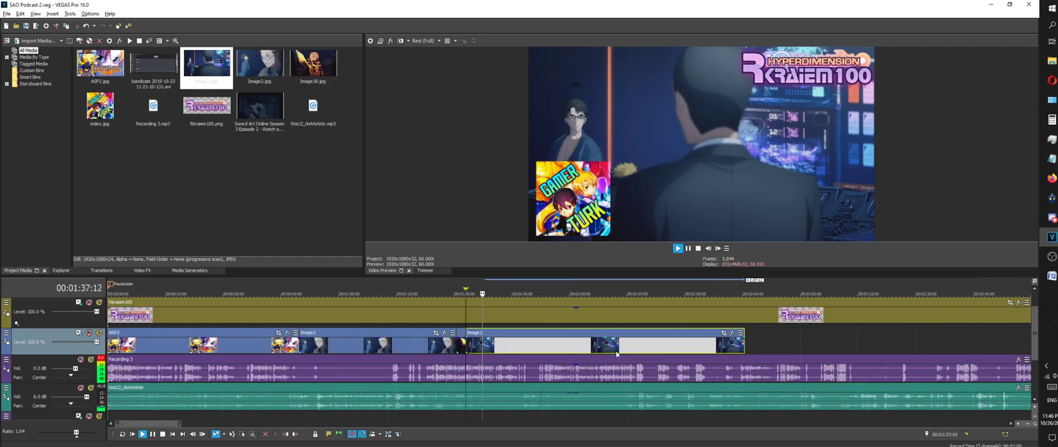
scroll(556, 352, up, 4)
key(Return)
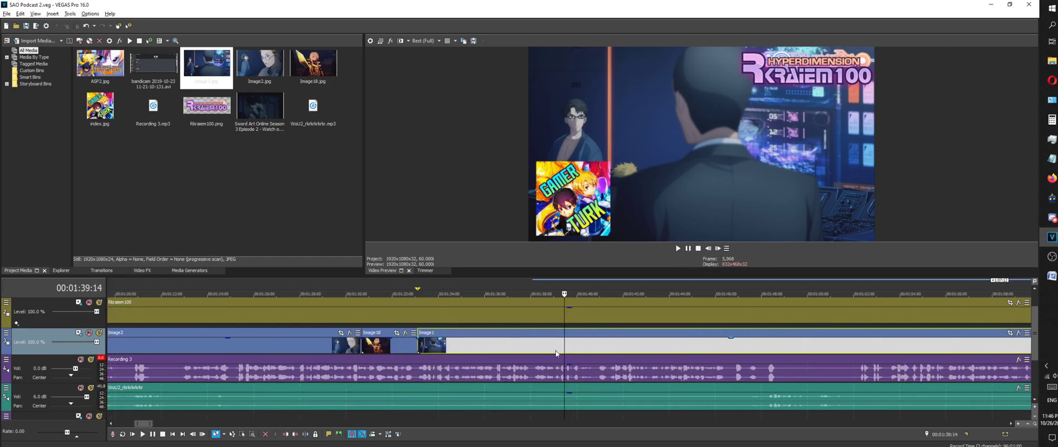
scroll(556, 353, up, 2)
click(520, 287)
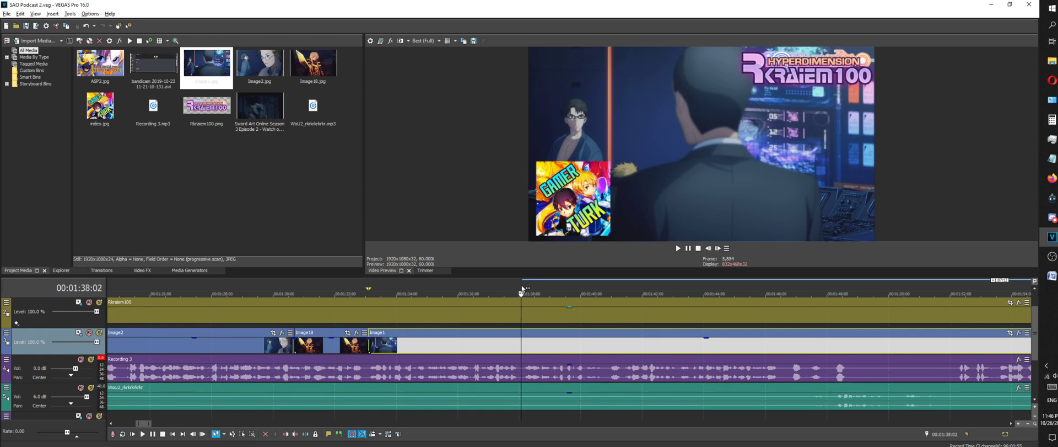
Trim the end of the Image1 image to the playhead at 00:01:38;02
right_click(543, 343)
click(573, 309)
Check scenes in the second half of the Sword Art Online episode video between about 00:46:41 and 00:57:47
scroll(708, 375, down, 8)
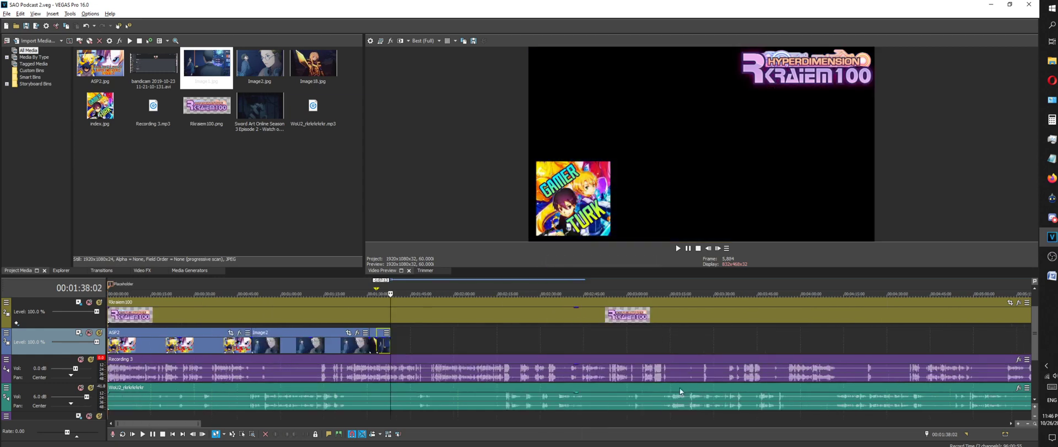
click(821, 282)
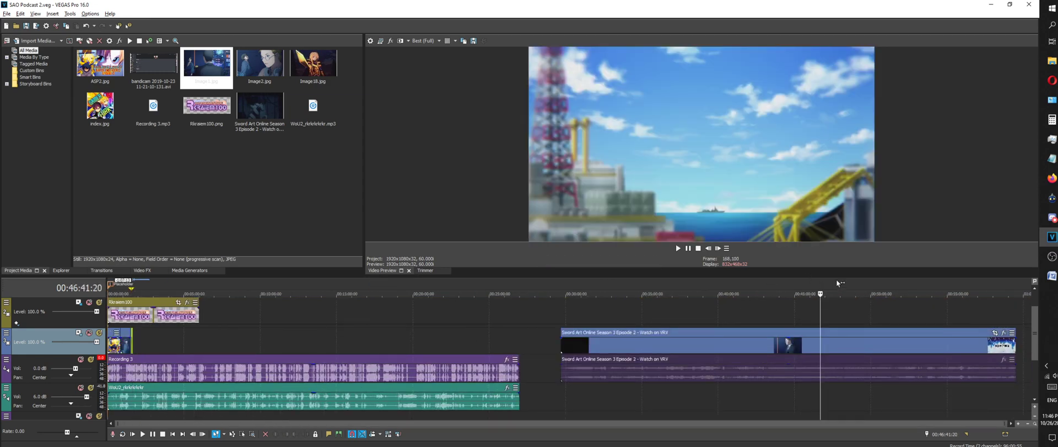
click(837, 279)
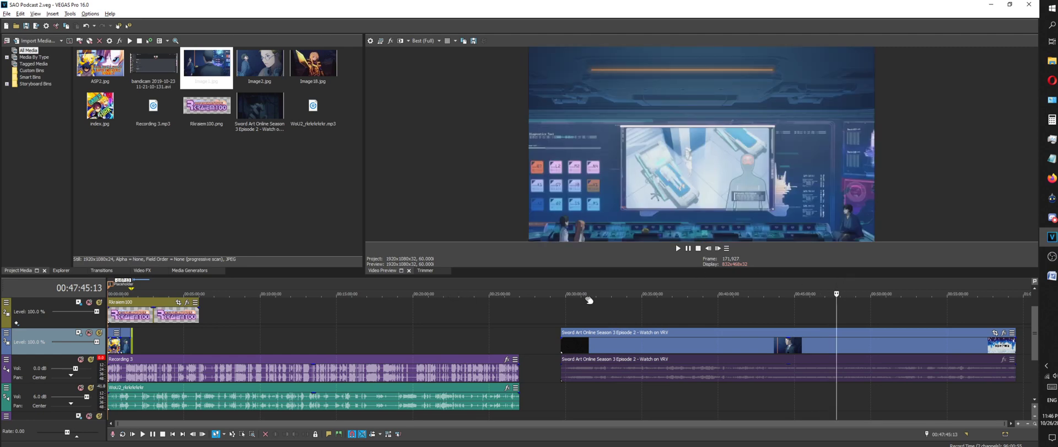
click(849, 287)
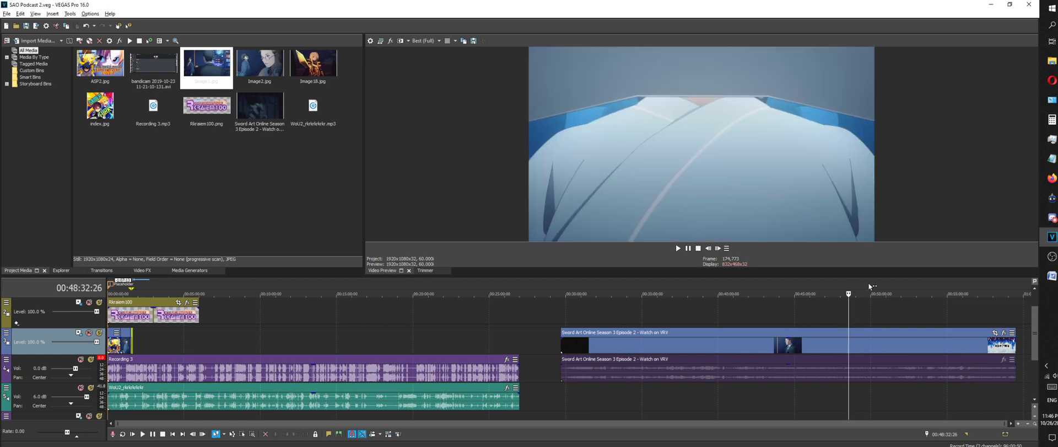
click(868, 282)
click(895, 280)
click(918, 281)
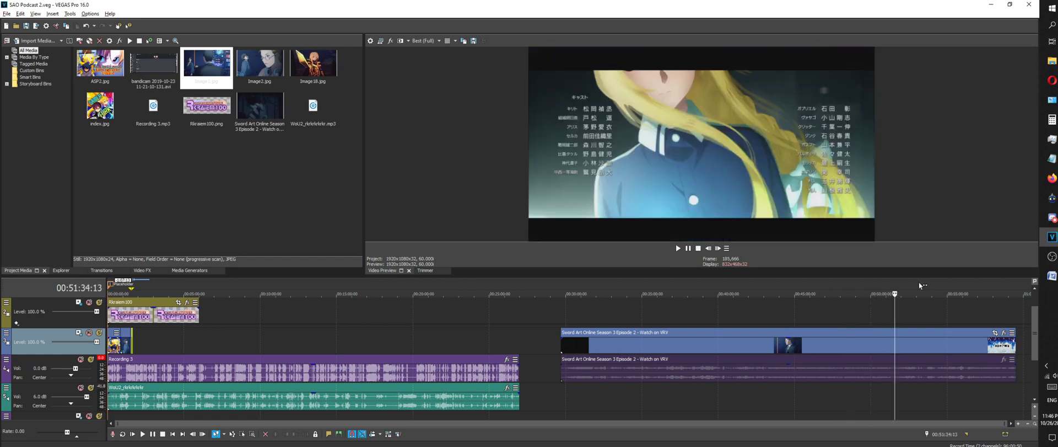
click(937, 283)
click(947, 281)
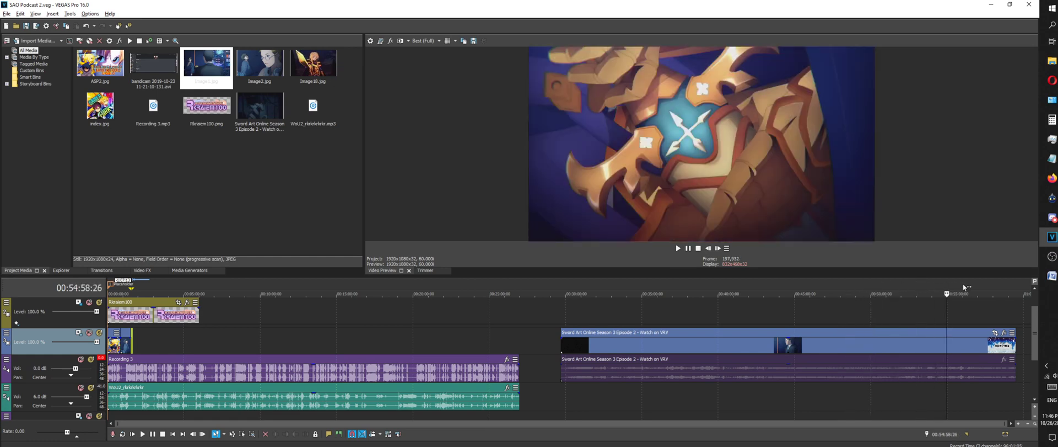
click(964, 283)
click(974, 288)
click(977, 288)
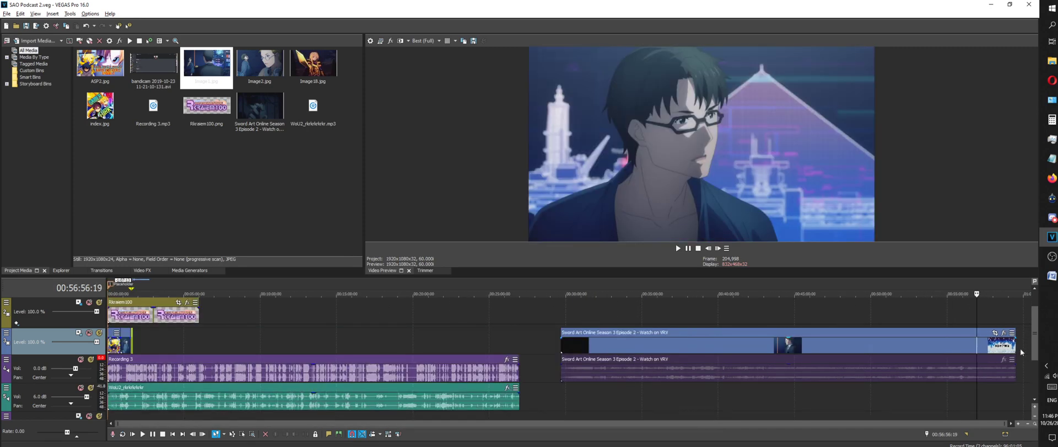
click(990, 286)
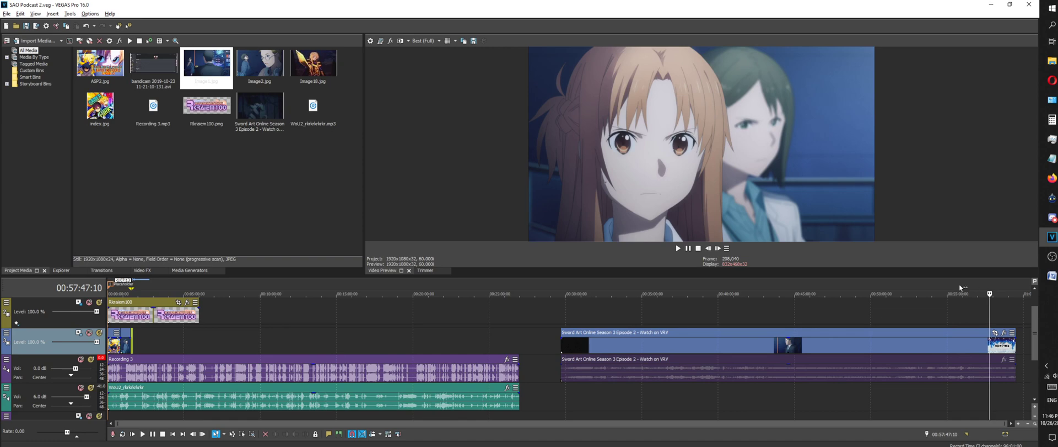
Scrub through the Sword Art Online Season 3 Episode 2 clip on the timeline to examine scenes near its end and beginning
drag(960, 287, 929, 291)
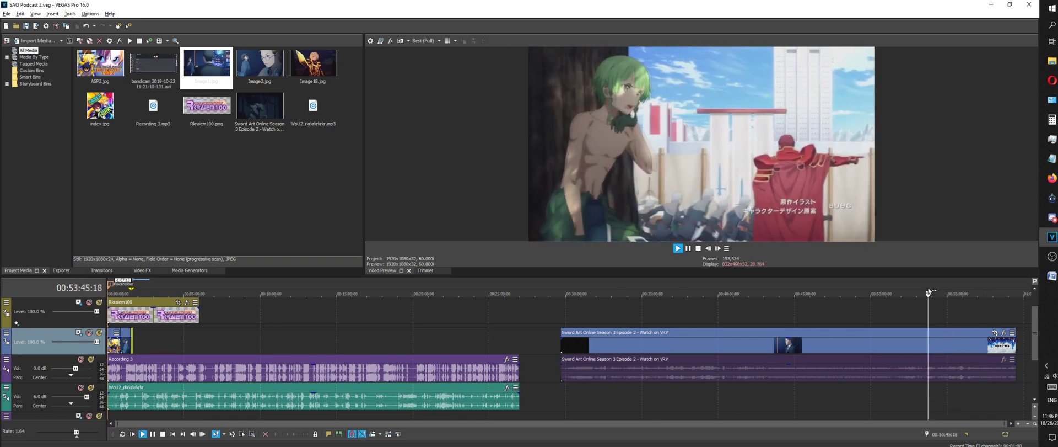
scroll(928, 287, up, 3)
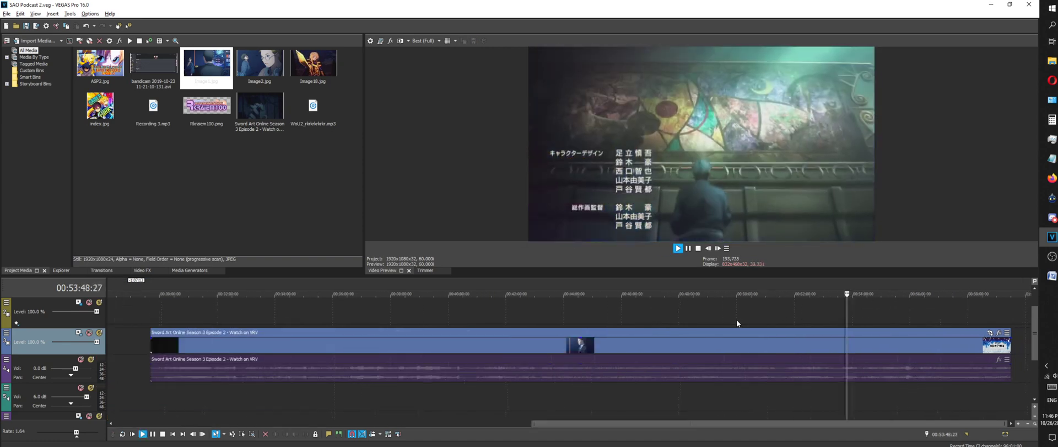
scroll(736, 319, down, 3)
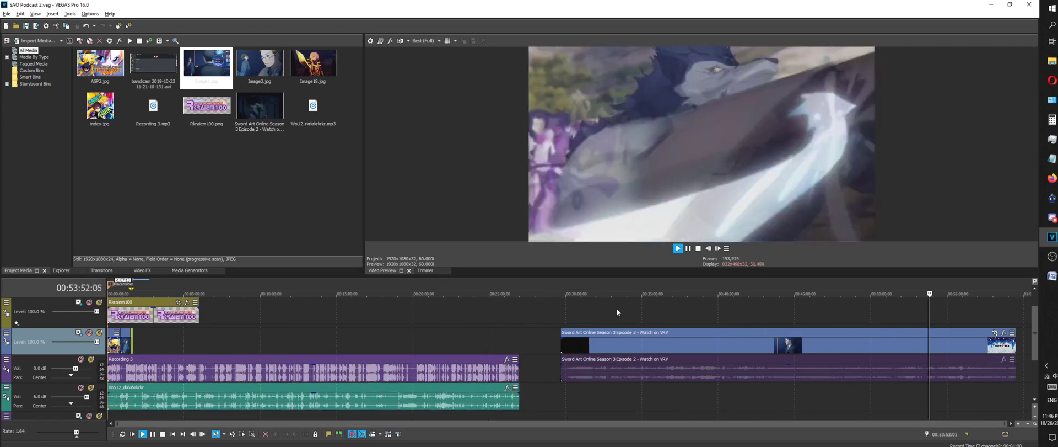
click(603, 283)
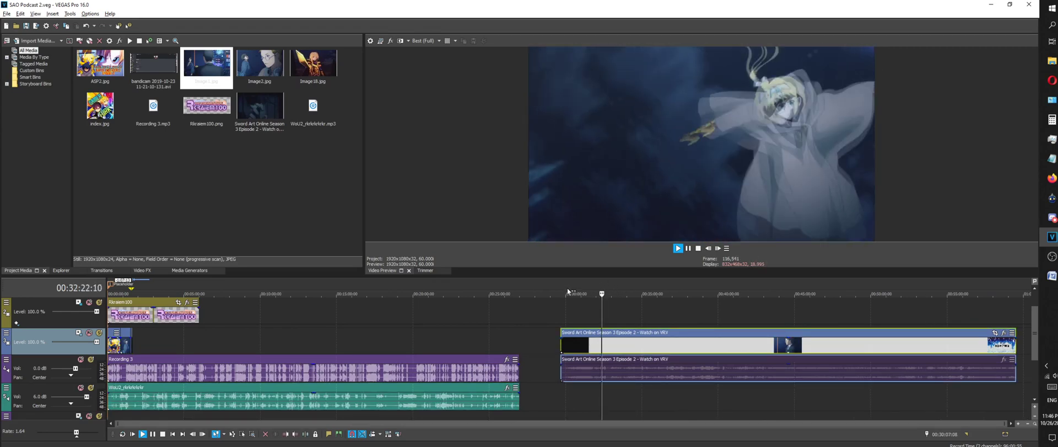
click(568, 289)
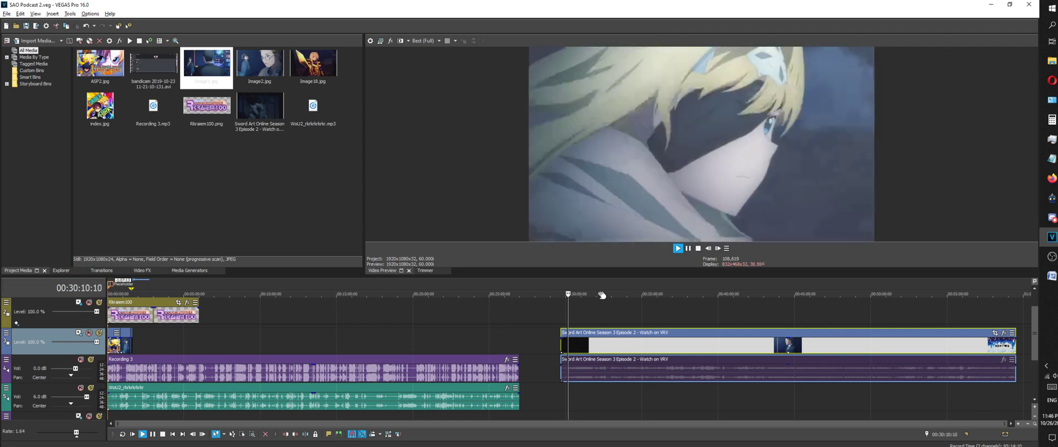
click(615, 285)
click(635, 284)
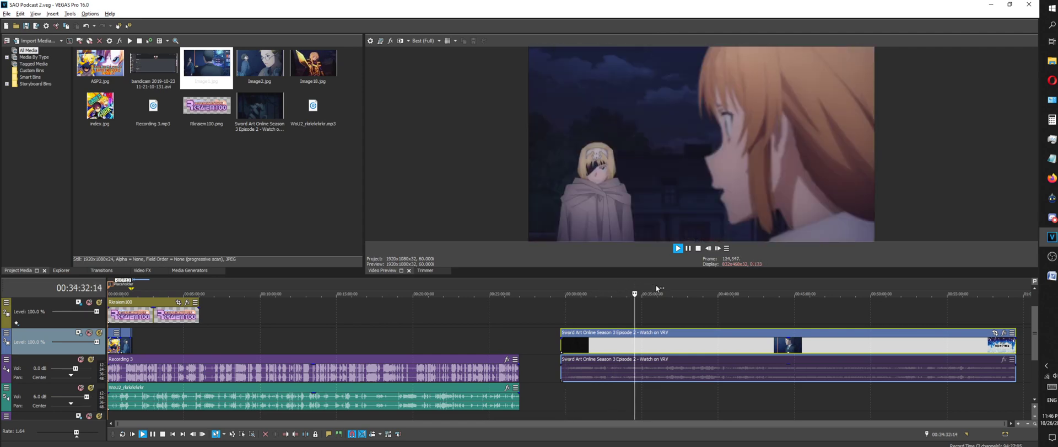
click(656, 289)
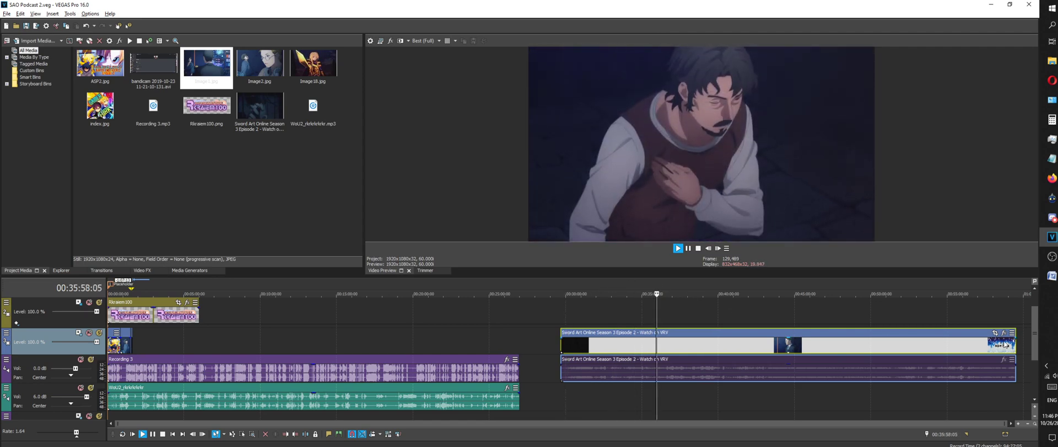
Remove the Sword Art Online episode clip with its audio from the timeline and stop playback
right_click(929, 345)
click(940, 126)
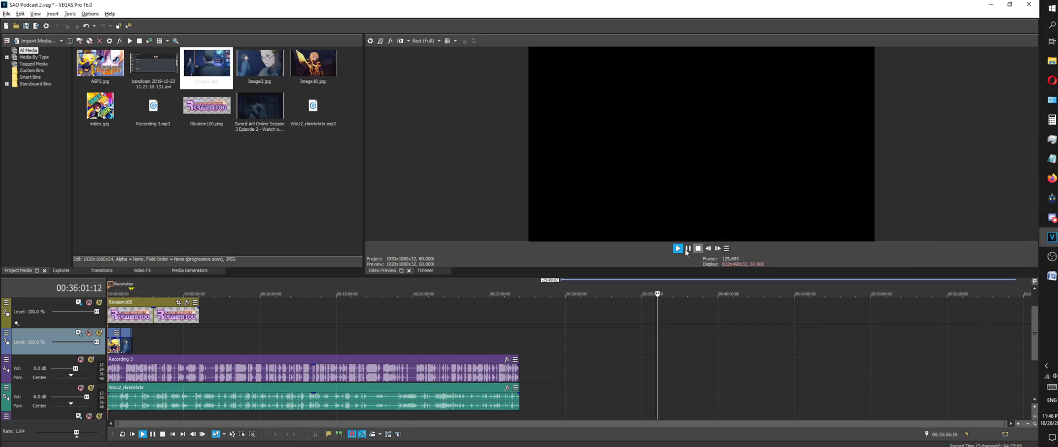
click(698, 248)
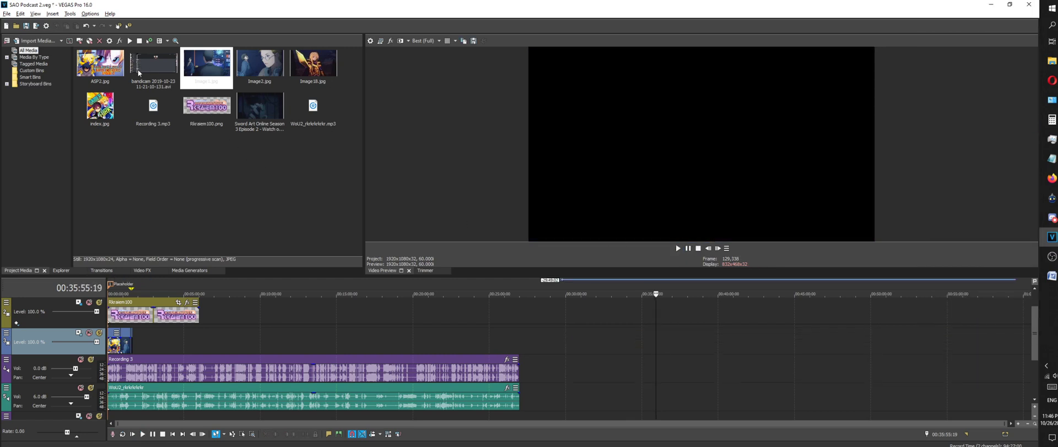
Add the Sword Art Online episode to the timeline again, keeping the project's video settings, and place its start at about 00:28:39
double_click(245, 108)
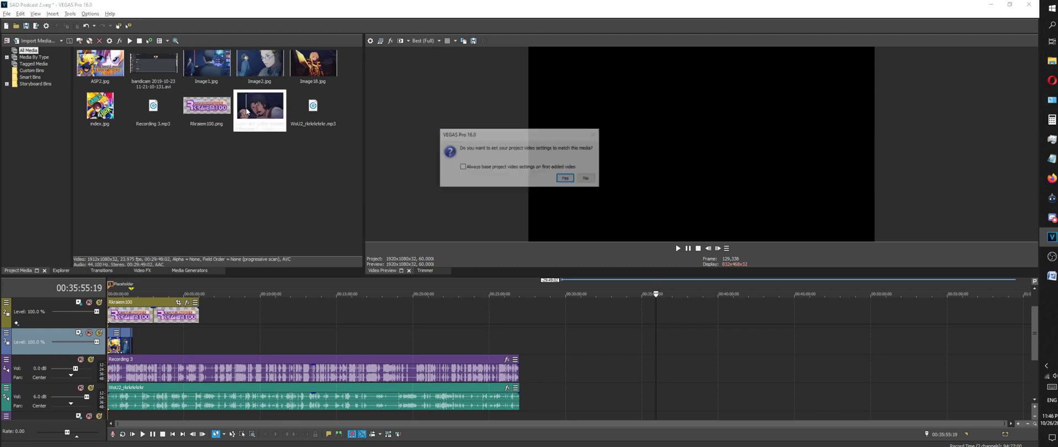
click(587, 180)
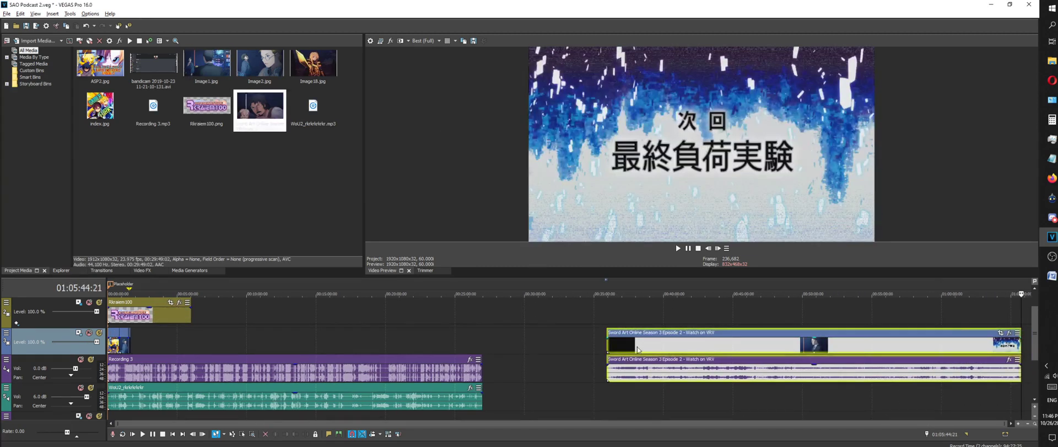
scroll(617, 305, down, 3)
click(657, 277)
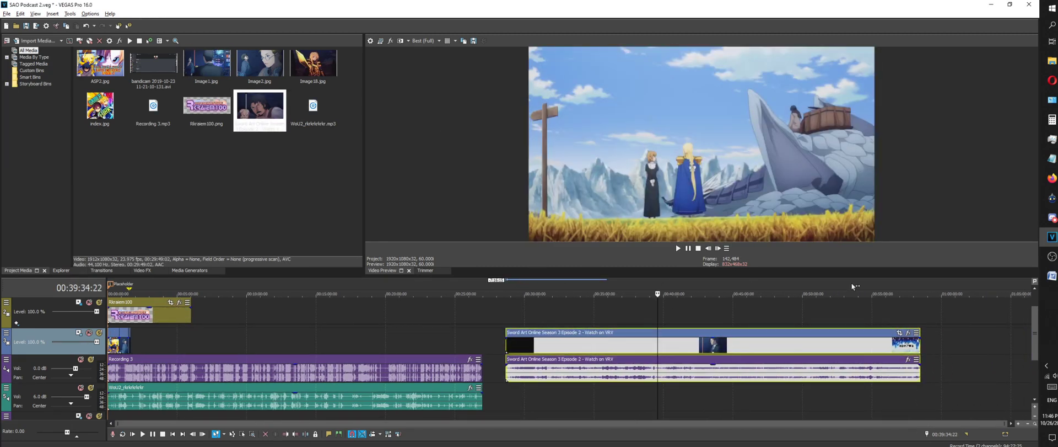
Preview the re-added episode clip around 00:54:54 and from its opening to examine the ending and starting scenes
click(851, 282)
click(865, 283)
mouse_move(880, 285)
mouse_down()
mouse_move(903, 288)
mouse_move(780, 286)
mouse_move(797, 291)
mouse_move(806, 279)
mouse_move(793, 284)
mouse_move(814, 287)
mouse_move(721, 290)
mouse_move(870, 283)
mouse_up()
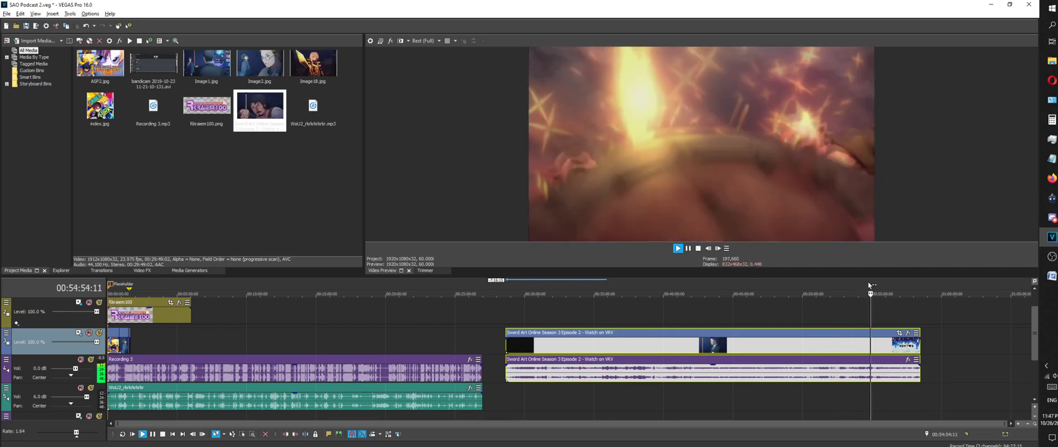
click(698, 249)
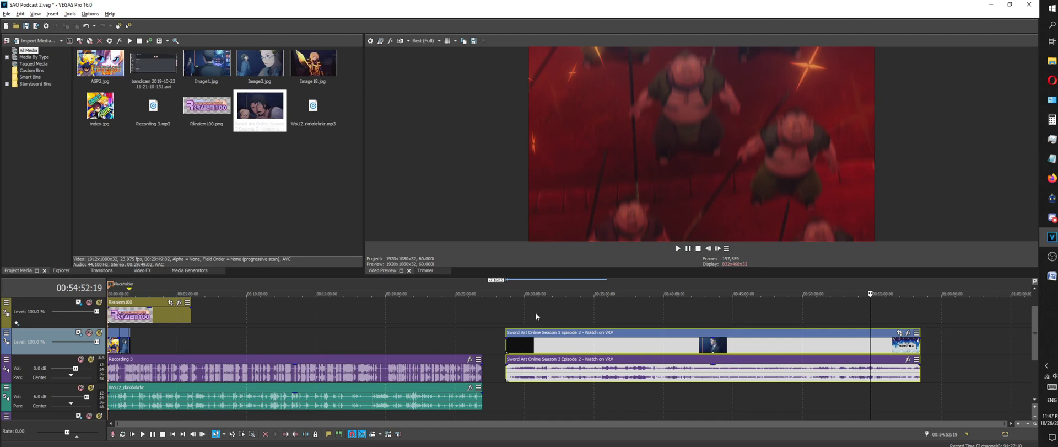
drag(510, 284, 589, 284)
click(508, 289)
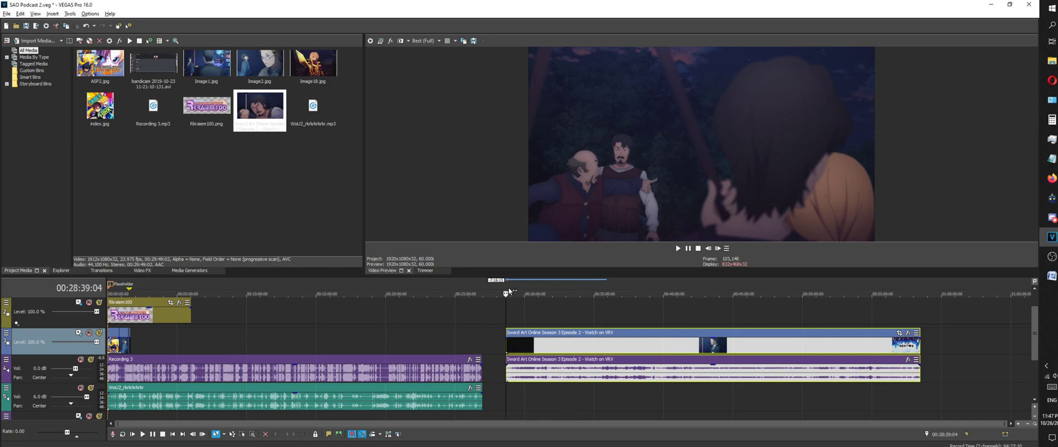
key(space)
scroll(554, 320, up, 3)
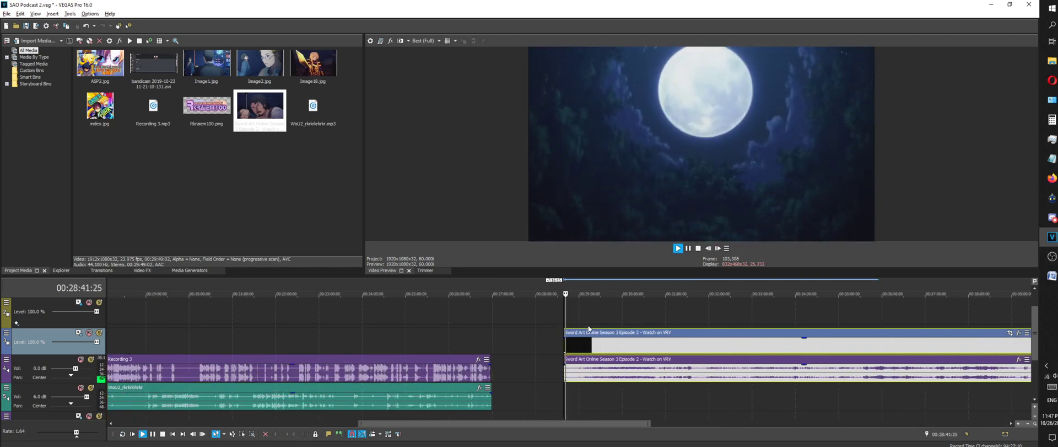
click(593, 279)
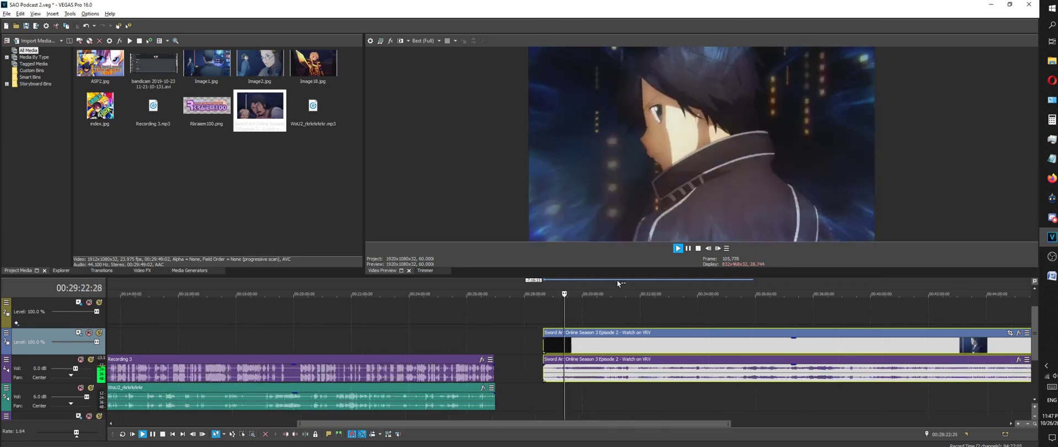
scroll(617, 281, down, 3)
click(699, 249)
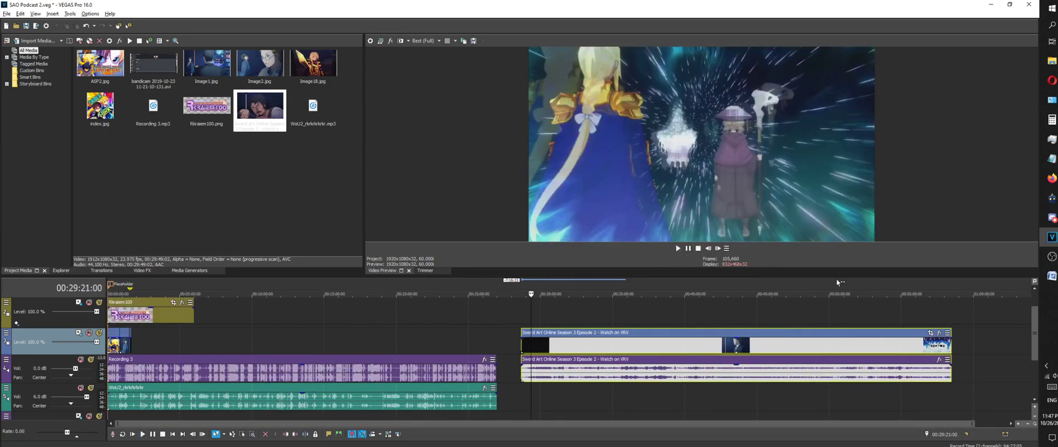
Trim off the part of the episode clip after 00:52:35:24, including its audio
click(840, 282)
click(846, 286)
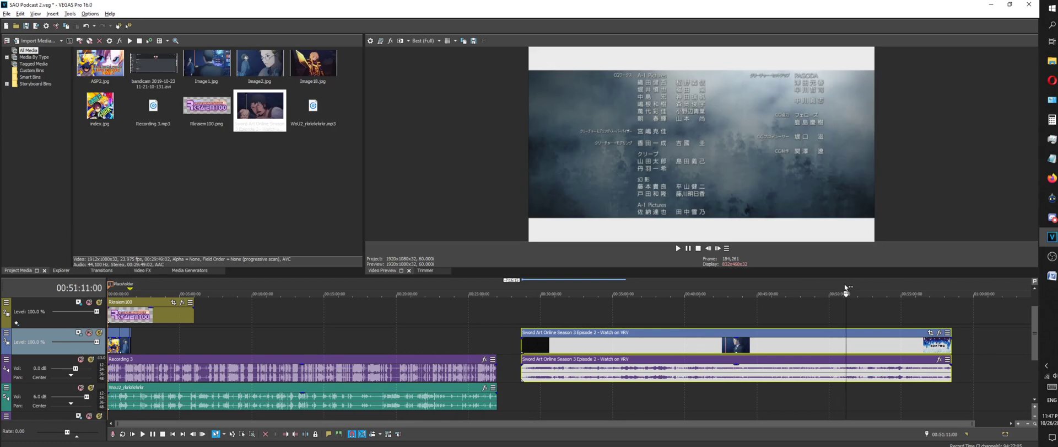
scroll(837, 290, up, 3)
drag(567, 291, 622, 292)
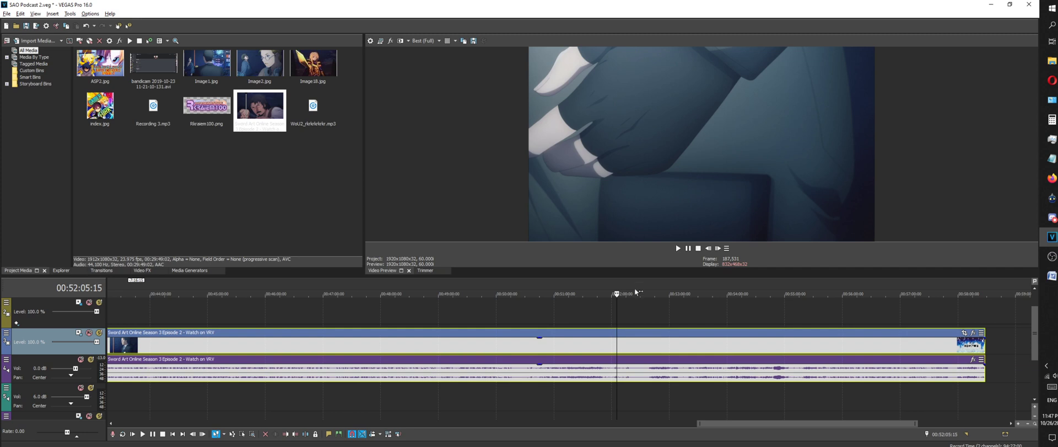
click(637, 291)
click(646, 288)
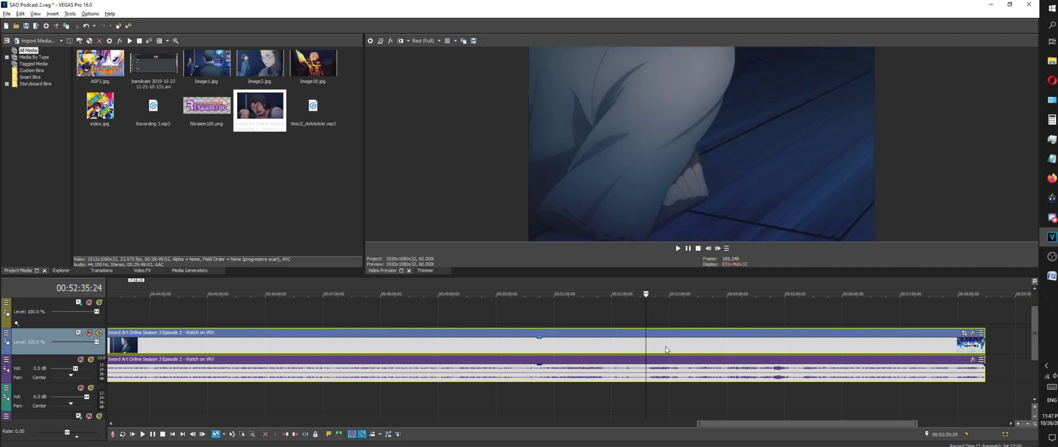
right_click(666, 348)
click(717, 159)
scroll(590, 306, down, 3)
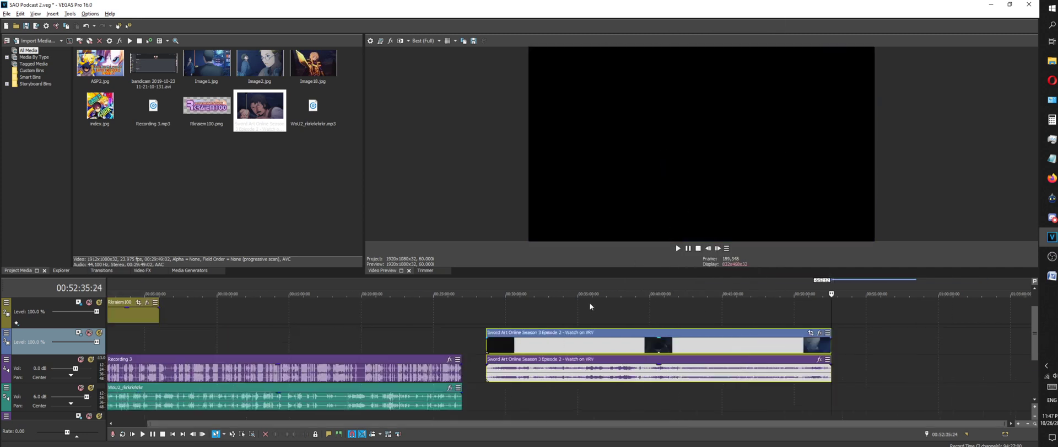
scroll(589, 303, down, 1)
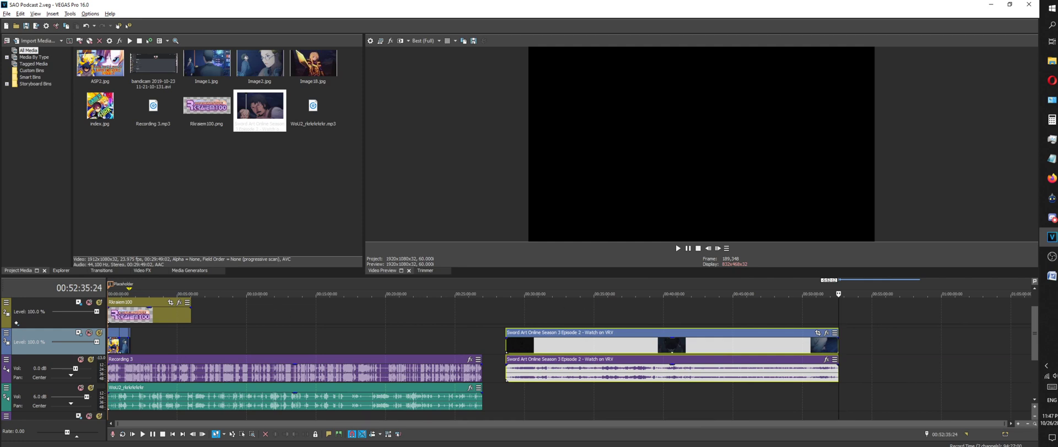
Save the episode frame at 00:46:44:01 as the snapshot Image3.jpg in the SAO Podcast 2 folder
click(1053, 178)
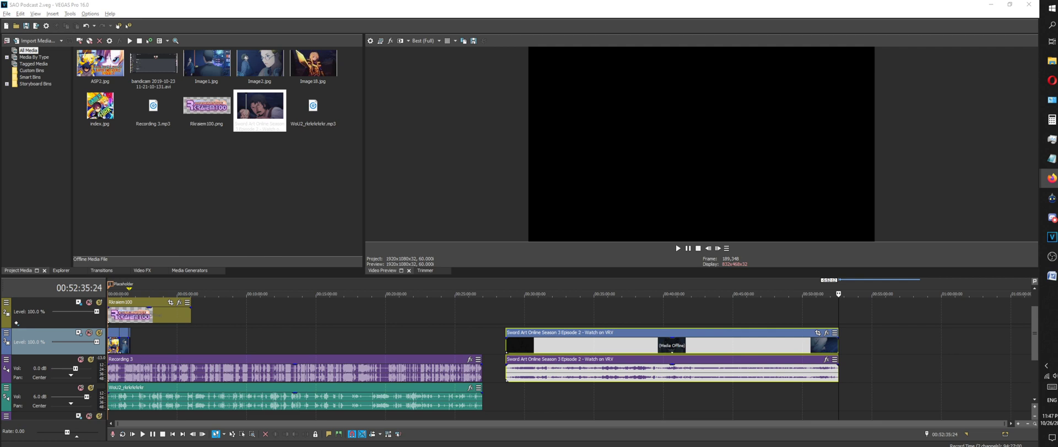
click(782, 288)
drag(777, 294, 762, 294)
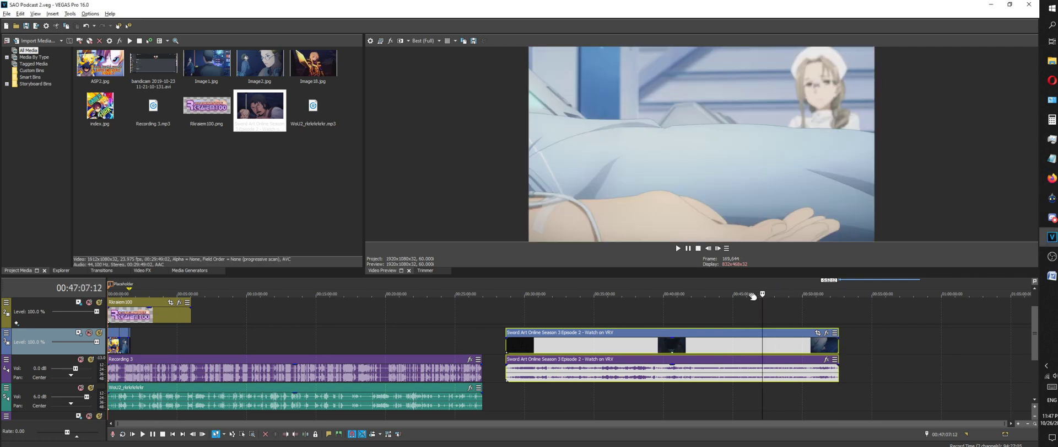
click(745, 279)
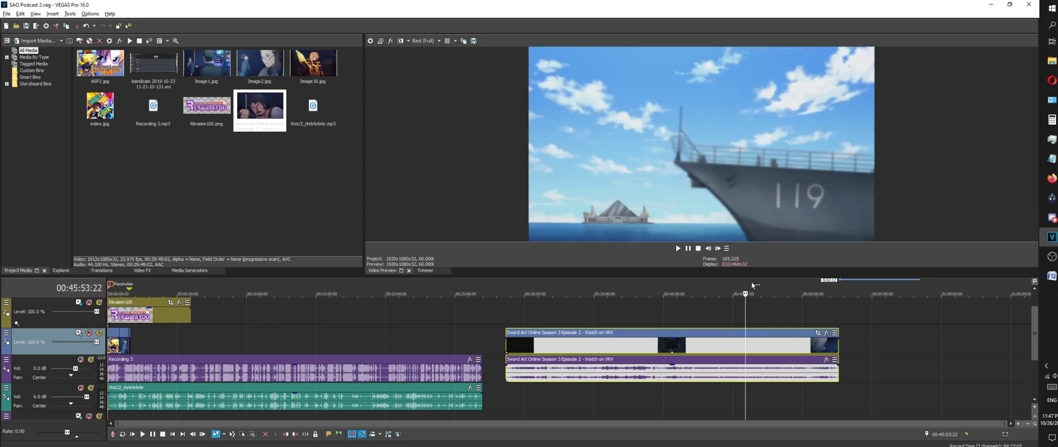
click(752, 280)
click(749, 282)
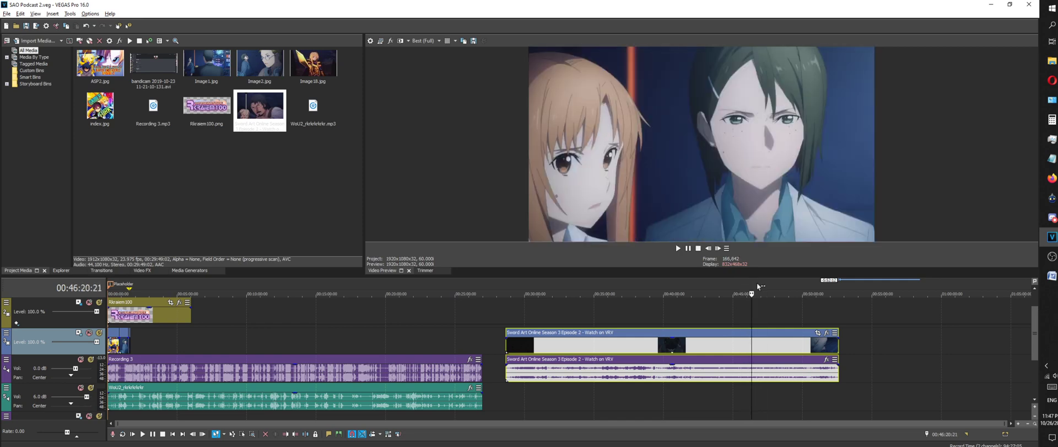
click(757, 283)
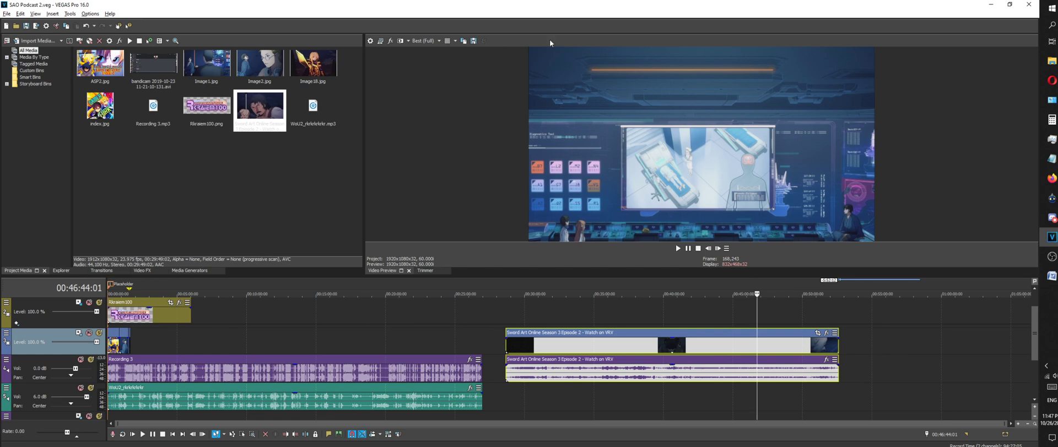
click(473, 43)
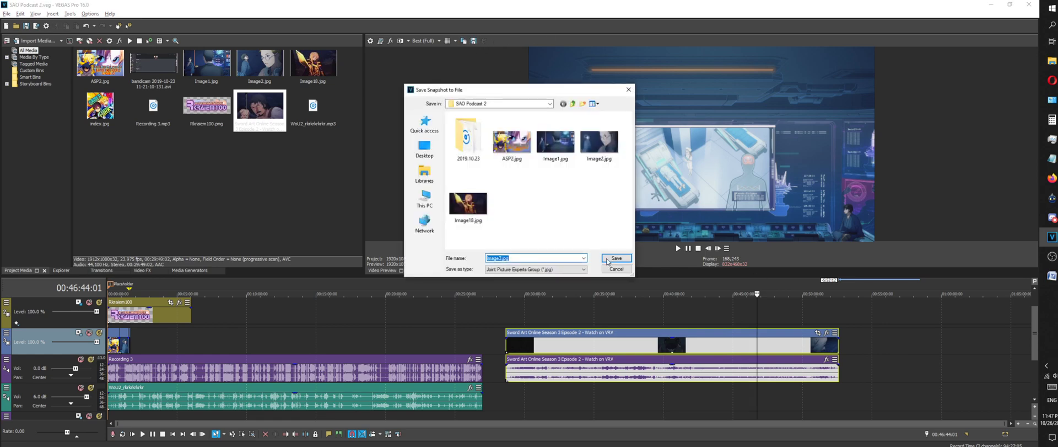
key(Return)
Place Image3.jpg directly after the existing images at 00:01:38:02 on the image track and extend it to about 00:03:36
click(133, 288)
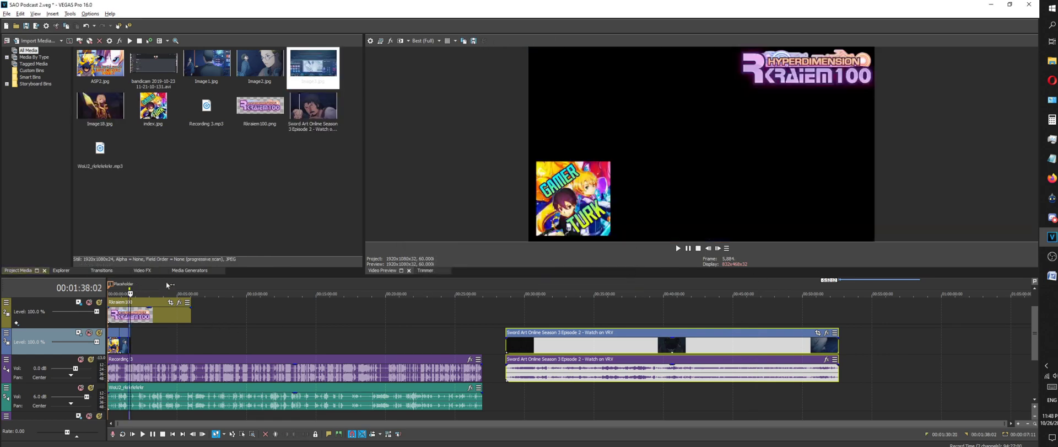
scroll(367, 309, up, 8)
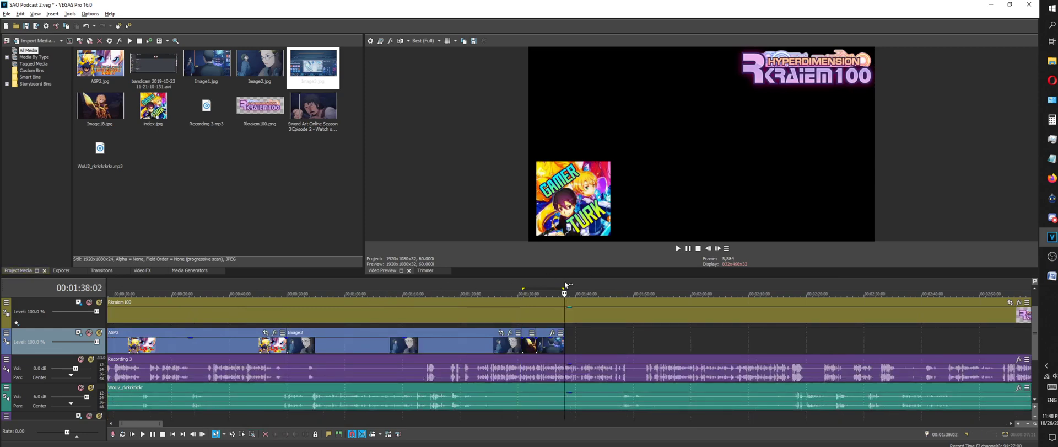
key(space)
scroll(606, 328, down, 6)
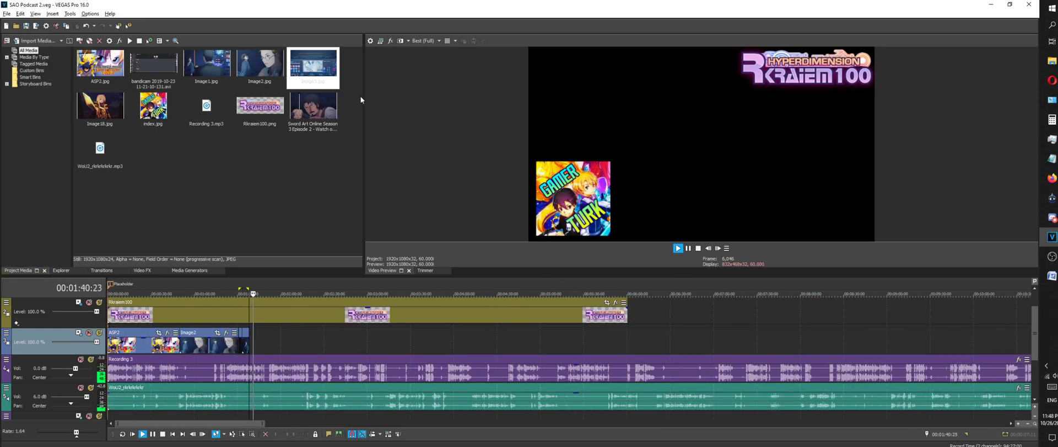
drag(320, 81, 662, 336)
scroll(388, 356, up, 2)
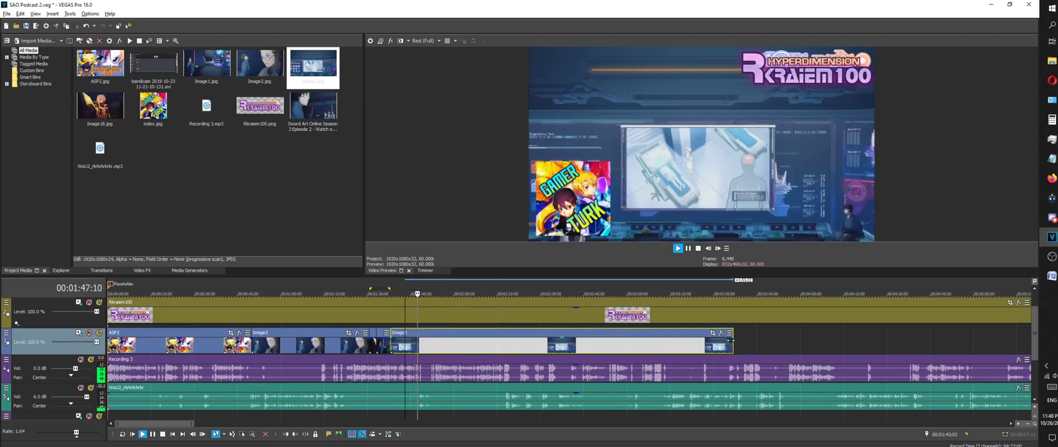
Play the timeline through the Image3 section to review the podcast audio, and switch to Firefox
scroll(665, 332, down, 4)
scroll(612, 327, up, 4)
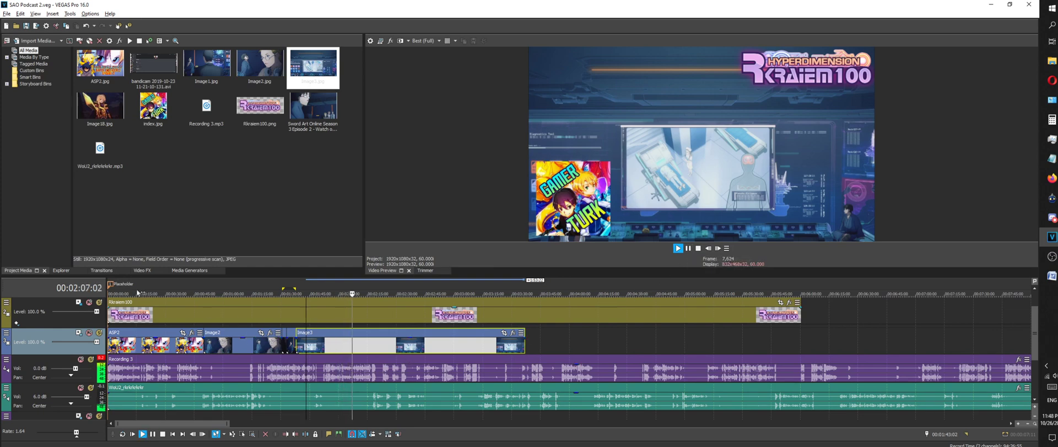
click(1052, 178)
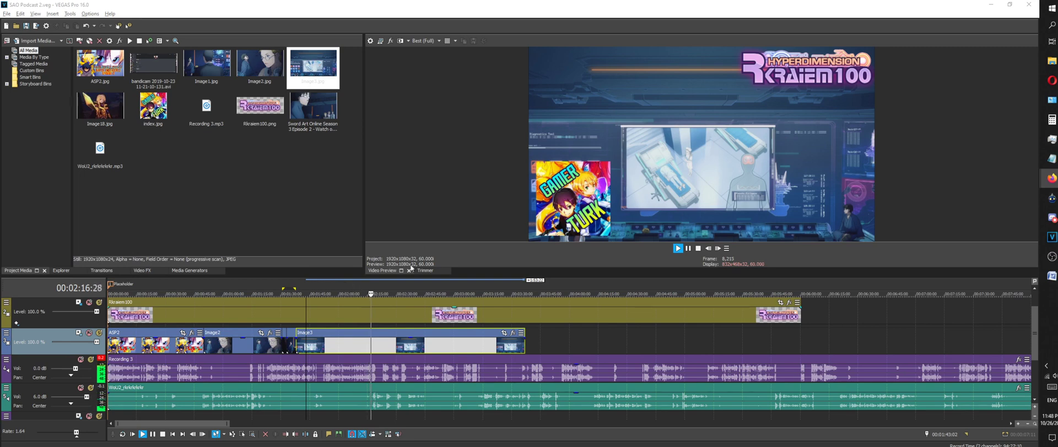
Stop the timeline playback and look over the layout of all tracks around 00:01:43:02
click(698, 248)
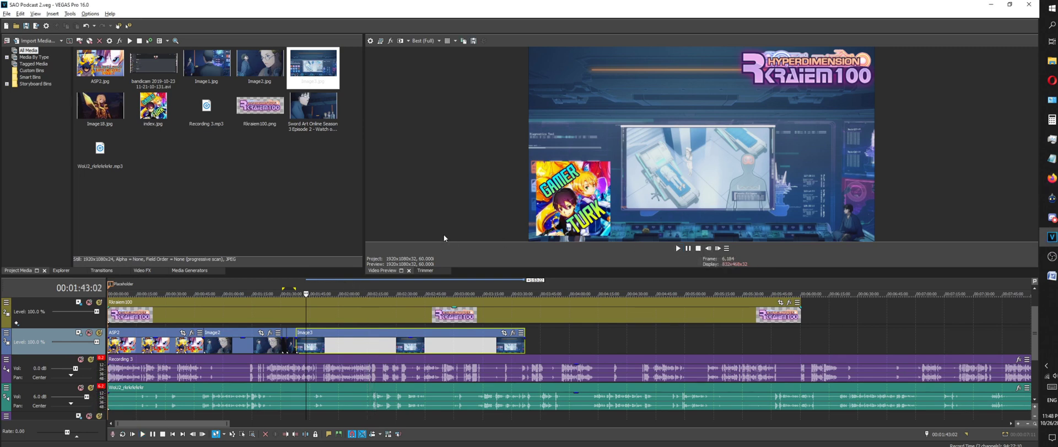
scroll(692, 312, down, 8)
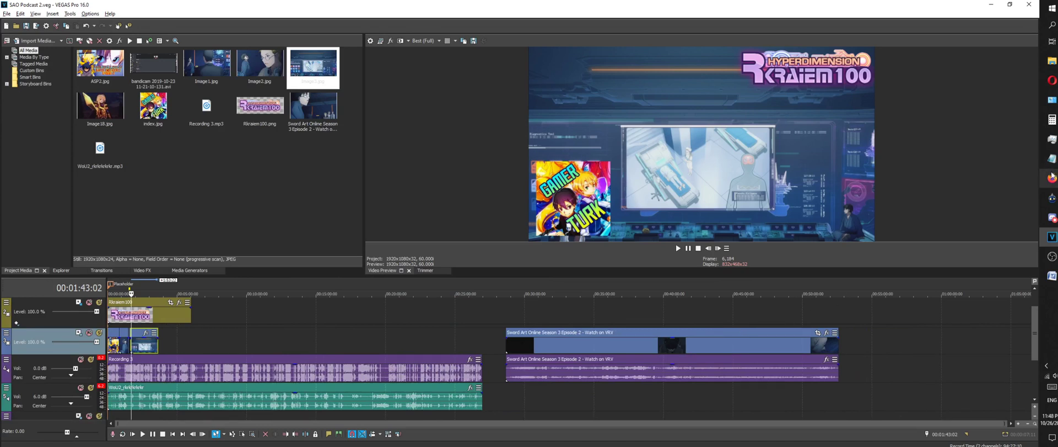
mouse_move(1052, 176)
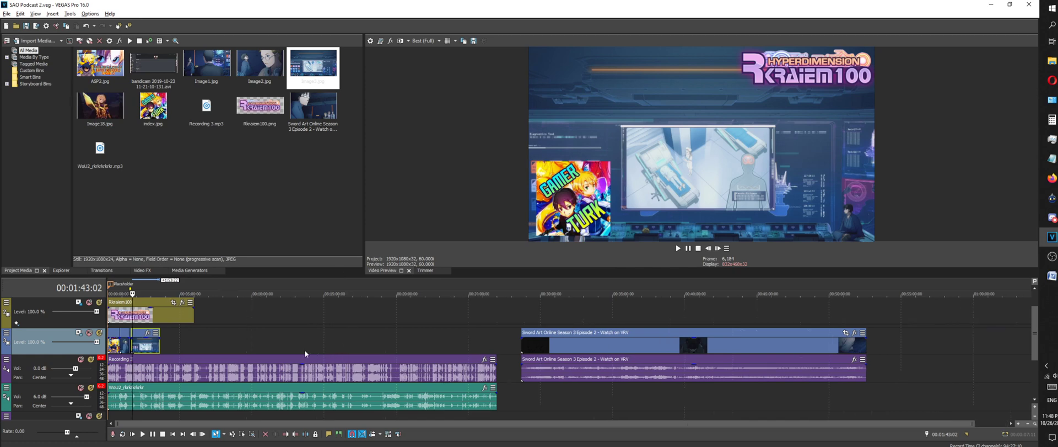
scroll(560, 297, up, 10)
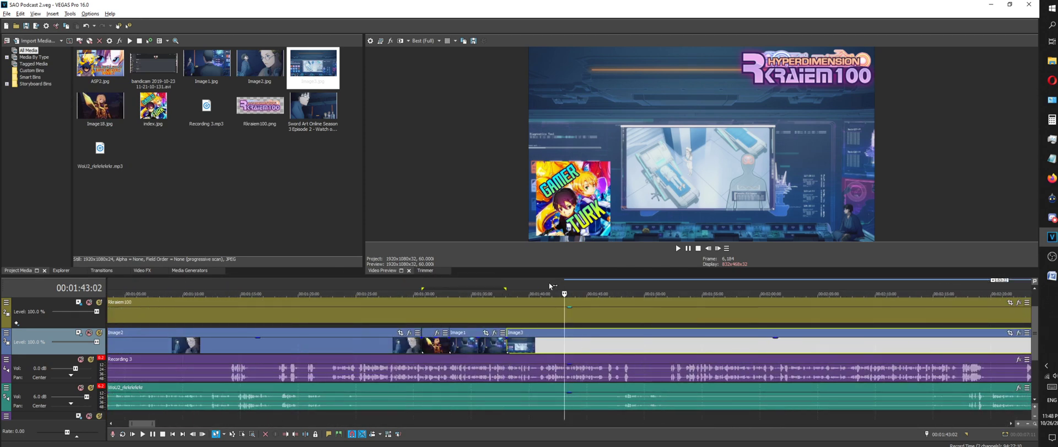
Browse the Vegas Saves project folders on the Archive drive, including alicization vol 9 video, for reusable media
key(ctrl+o)
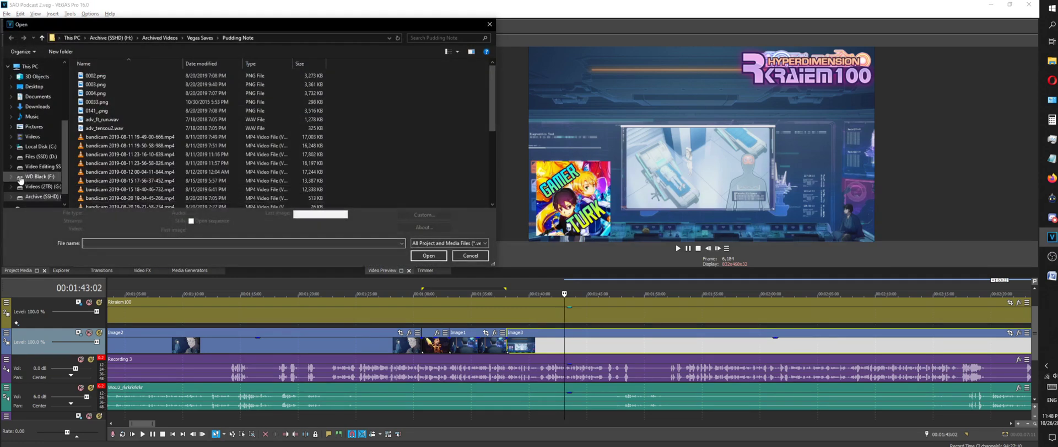
scroll(32, 188, down, 1)
click(200, 38)
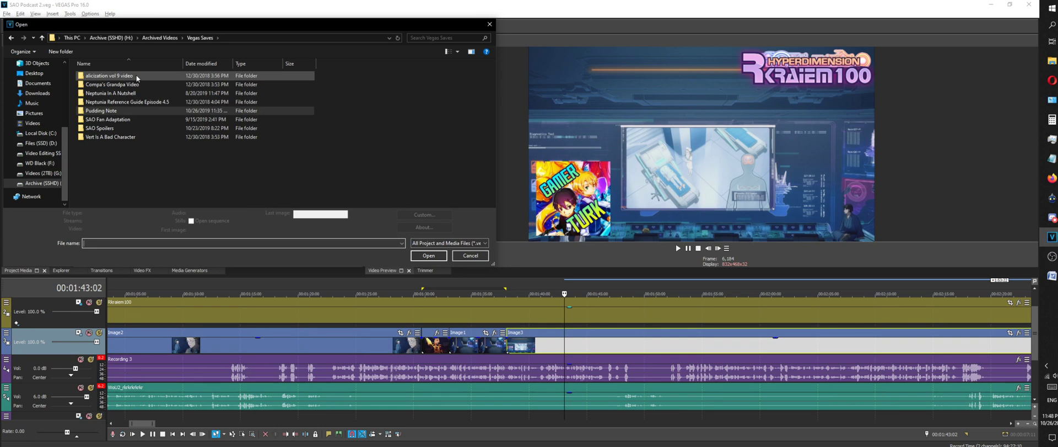
double_click(170, 77)
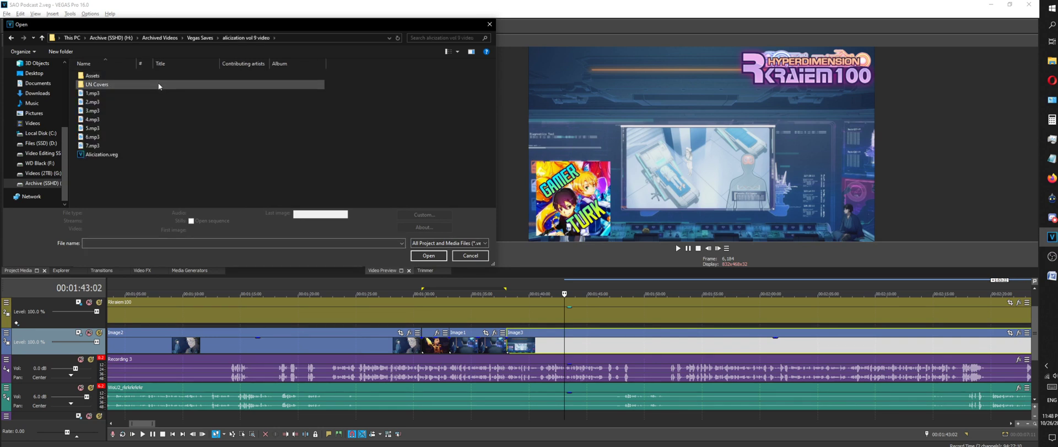
key(alt+Left)
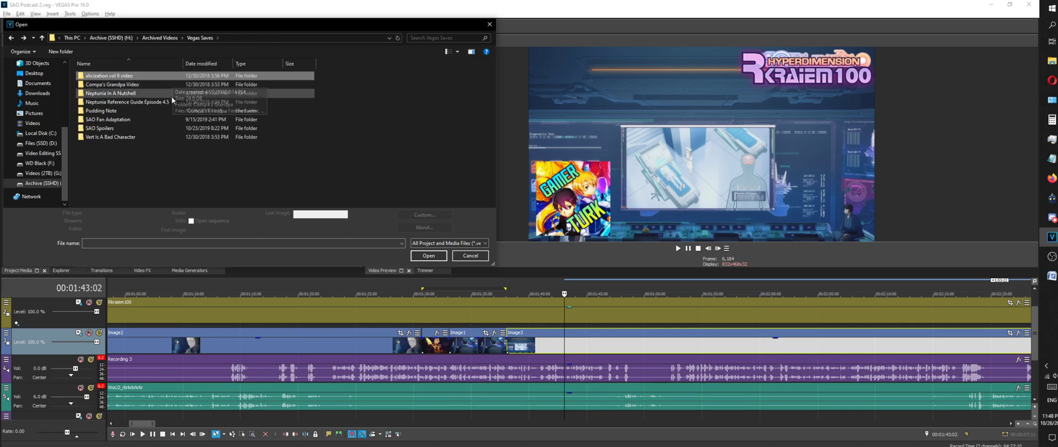
Go up to the Archived Videos folder and display its contents as thumbnail icons
click(156, 38)
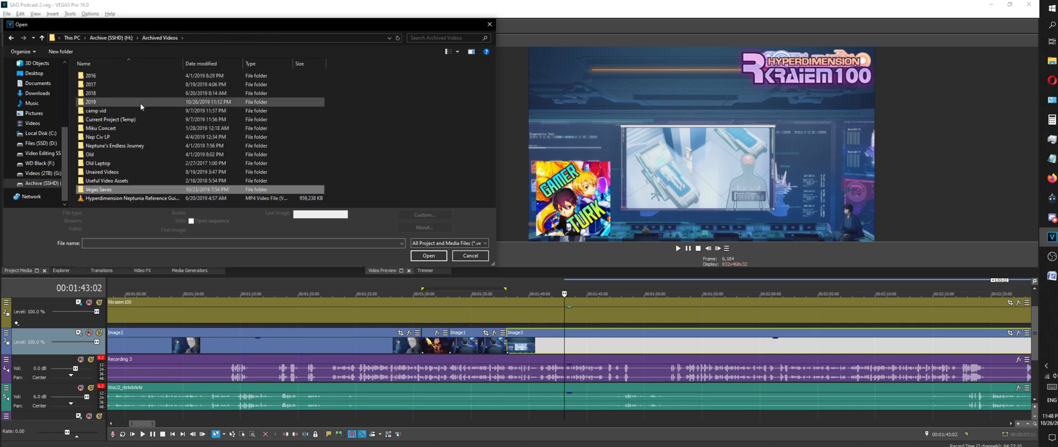
right_click(399, 138)
mouse_move(461, 144)
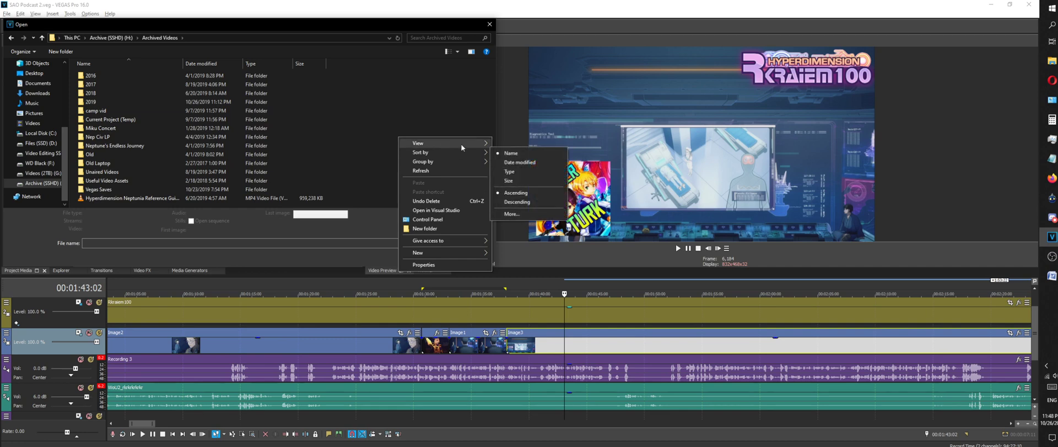
click(528, 153)
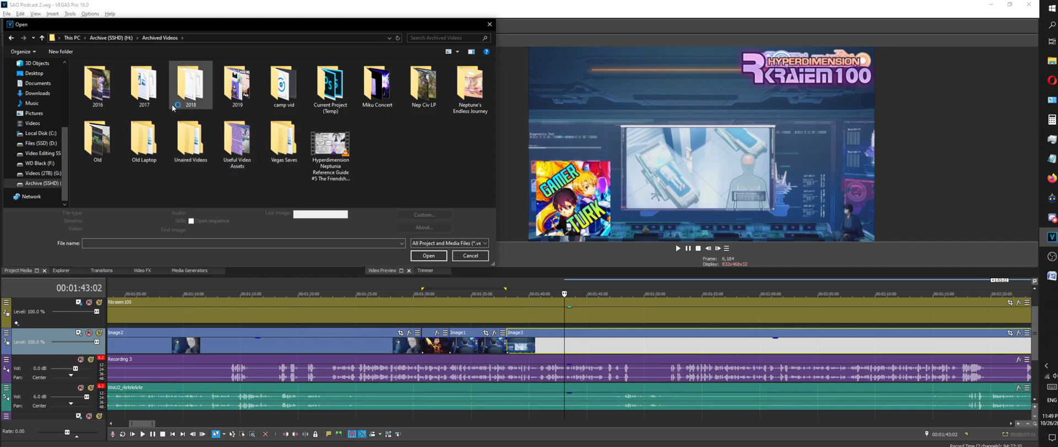
Look through the 2019, Current Project (Temp), Vegas Saves and Old folders for footage, and close the file browser without opening anything
double_click(246, 100)
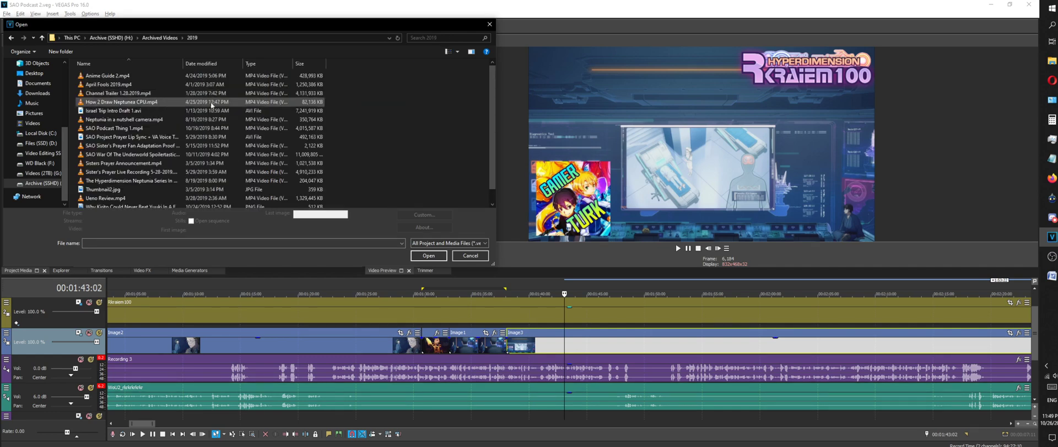
key(alt+Left)
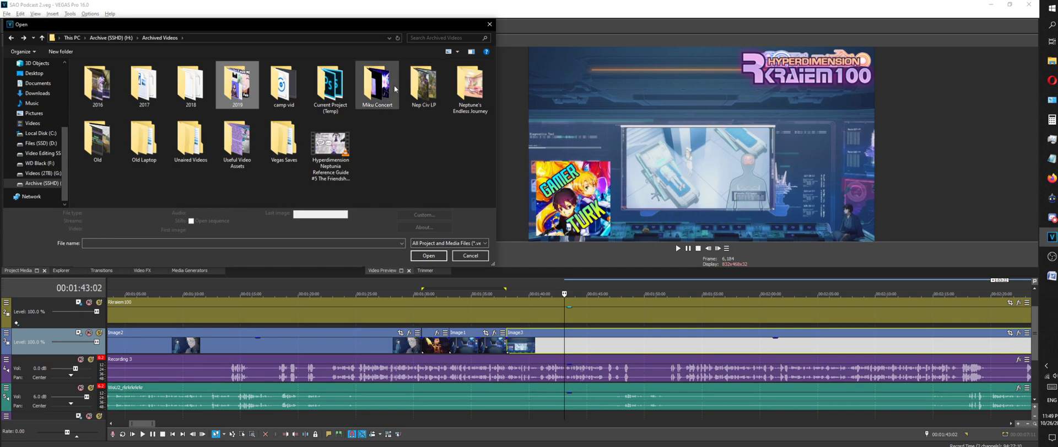
click(326, 91)
double_click(326, 91)
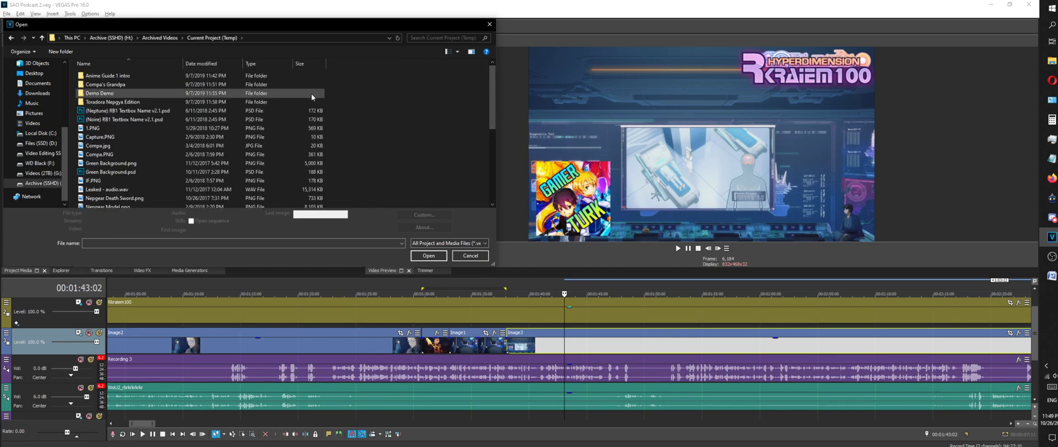
key(alt+Left)
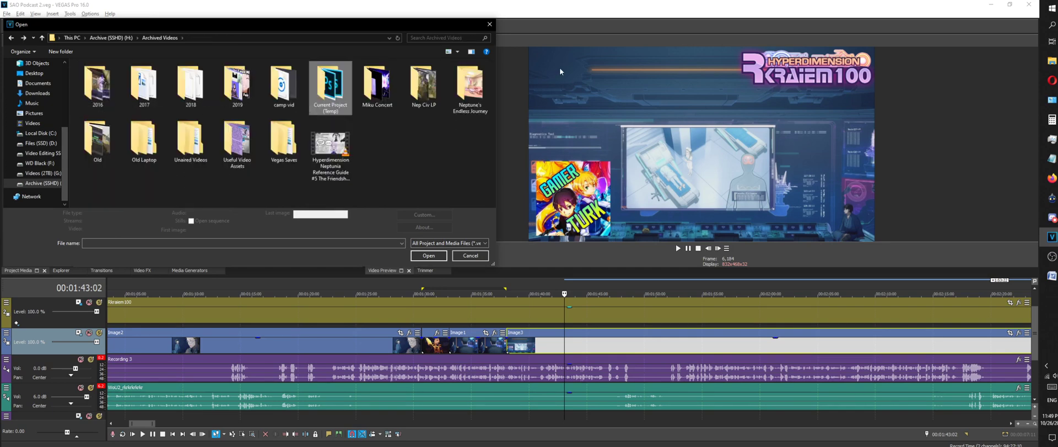
double_click(270, 147)
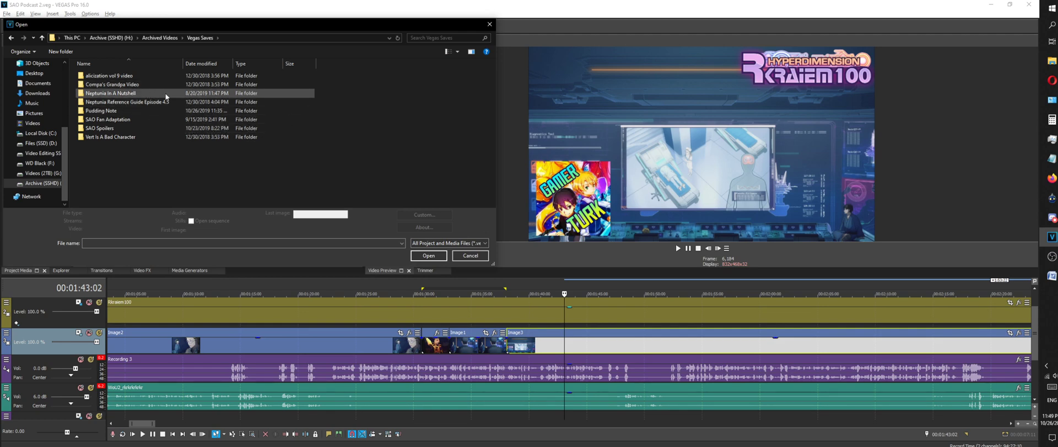
key(alt+Up)
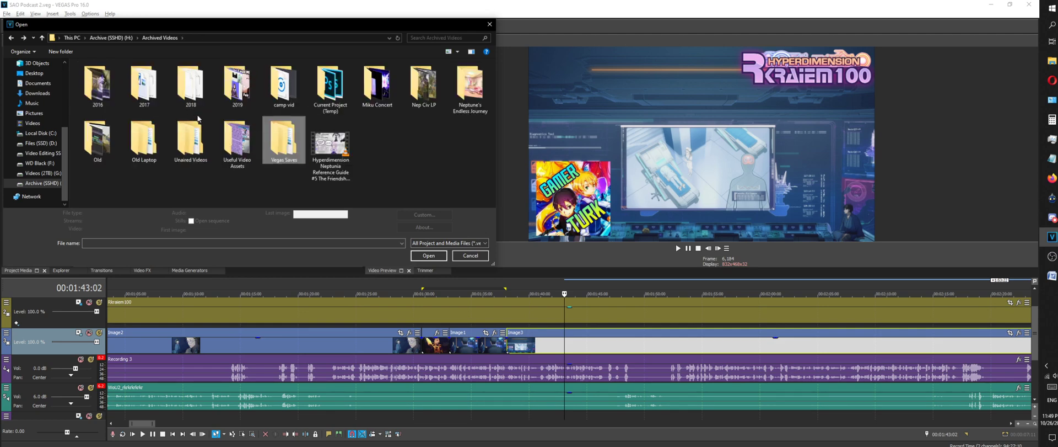
double_click(98, 140)
key(alt+Up)
click(471, 255)
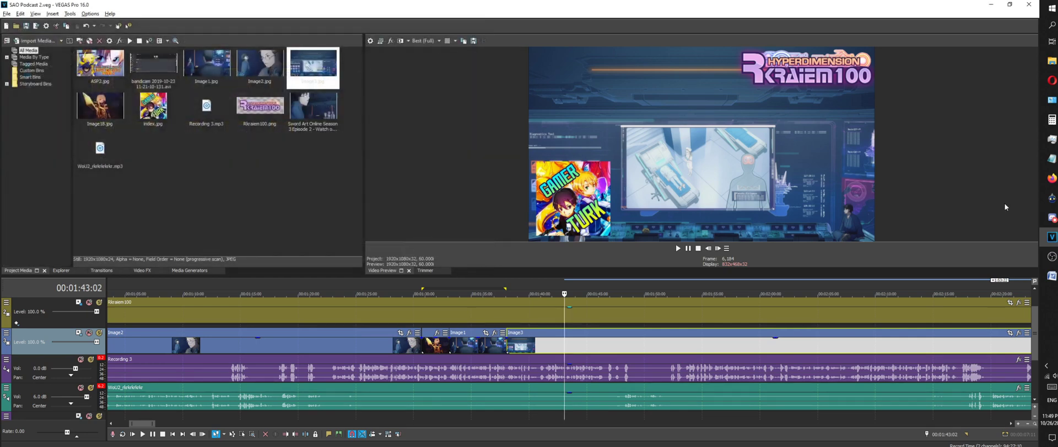
Switch to the Firefox window with the YouTube videos and load the VRV site in a new tab
mouse_move(1052, 177)
mouse_move(975, 219)
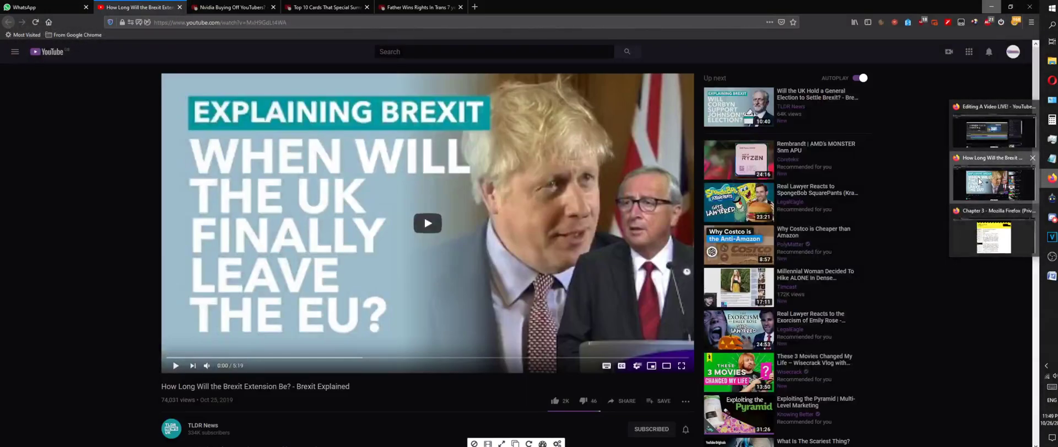
click(994, 182)
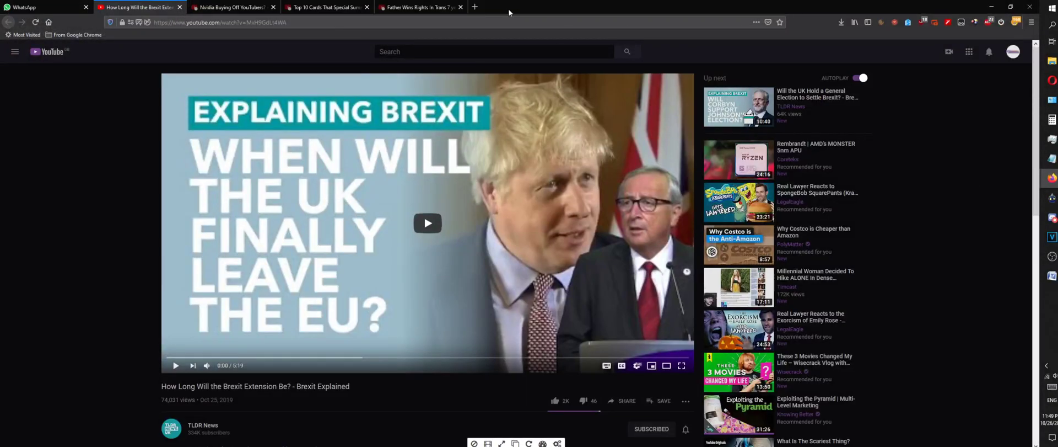
click(476, 7)
text(vrv)
key(Return)
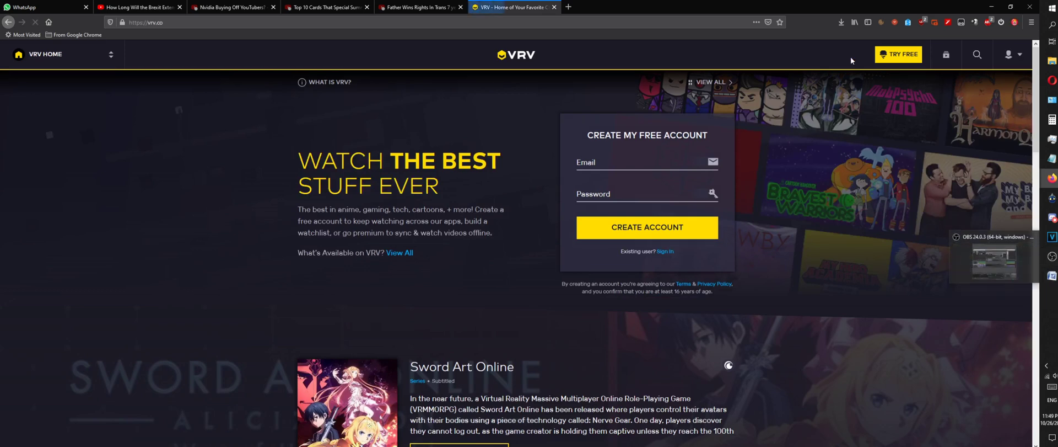
key(alt+Tab)
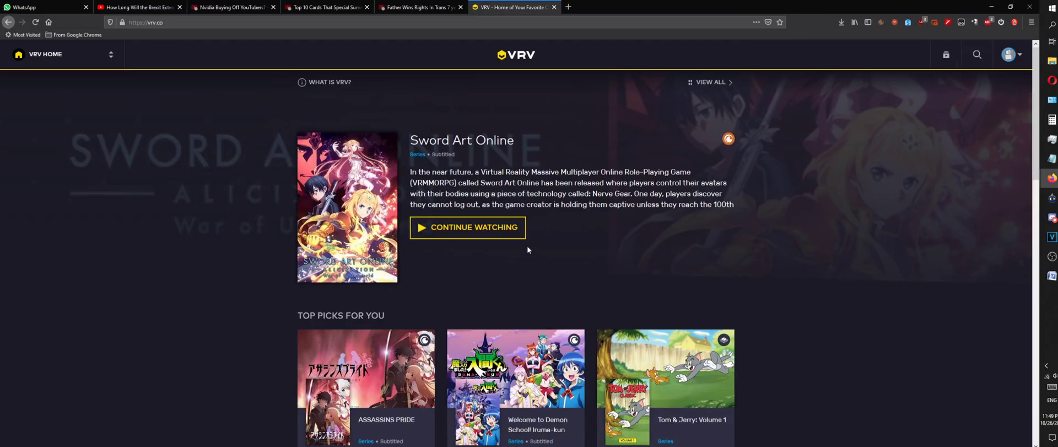
Continue watching Sword Art Online on VRV and list the episodes of the season S3 - Sword Art Online Alicization
click(458, 230)
scroll(456, 256, down, 5)
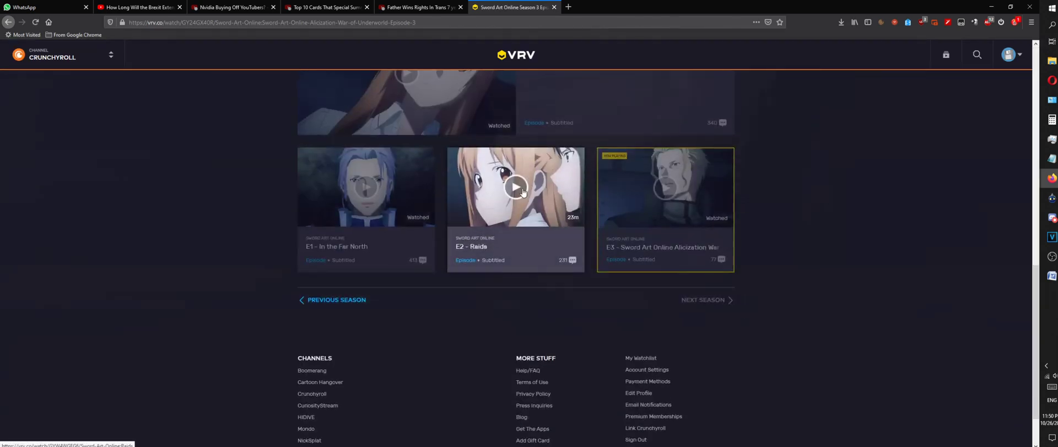
scroll(502, 174, up, 5)
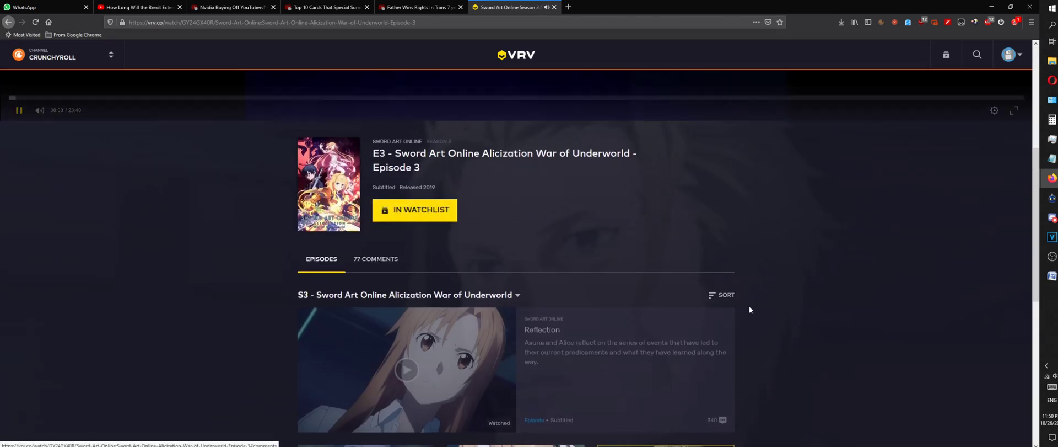
scroll(518, 204, up, 3)
scroll(271, 349, down, 5)
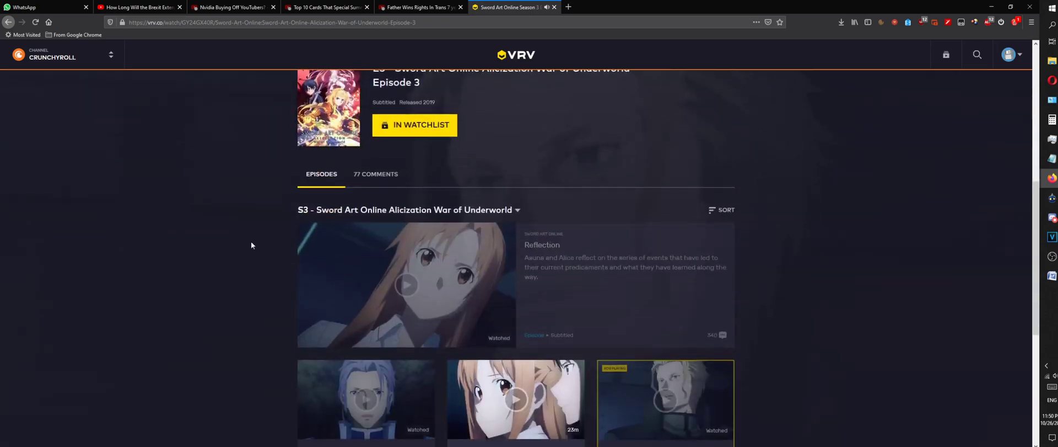
click(386, 145)
scroll(396, 231, down, 3)
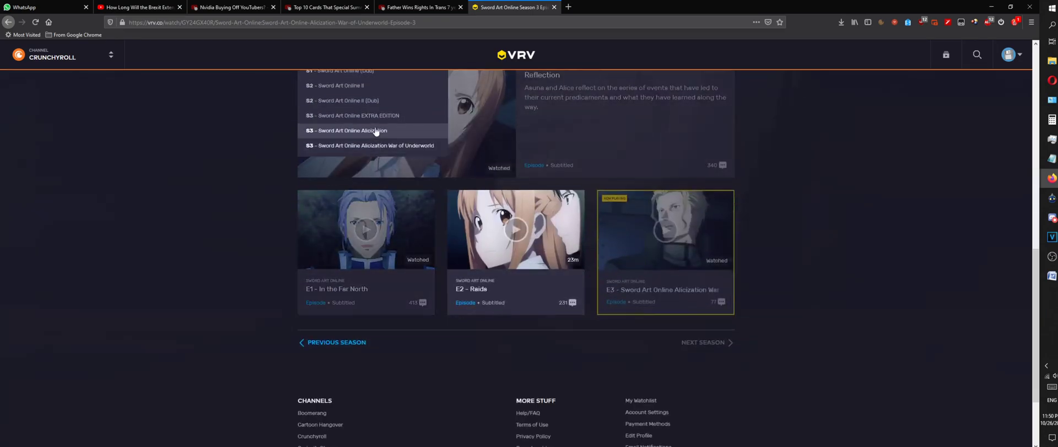
click(353, 130)
Find the episode E5 - Ocean Turtle in the Alicization season and open it
scroll(473, 234, down, 5)
scroll(473, 235, down, 8)
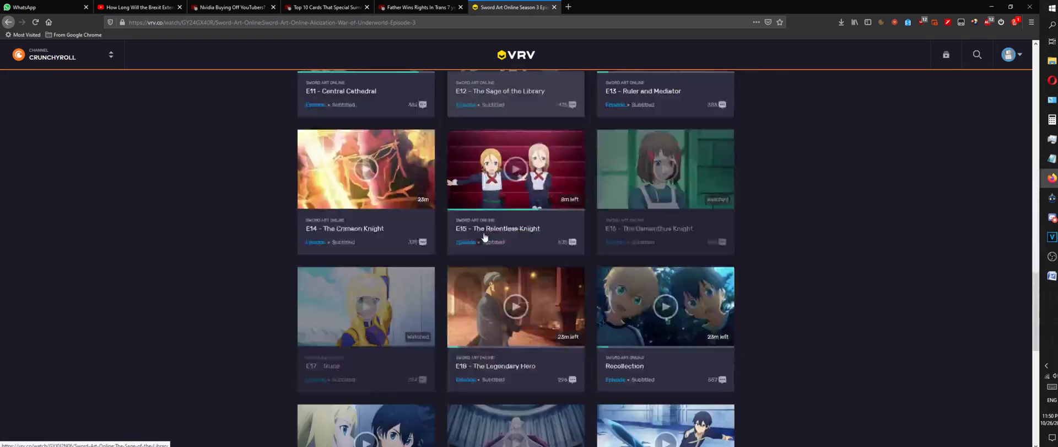
scroll(517, 188, up, 3)
scroll(516, 189, up, 10)
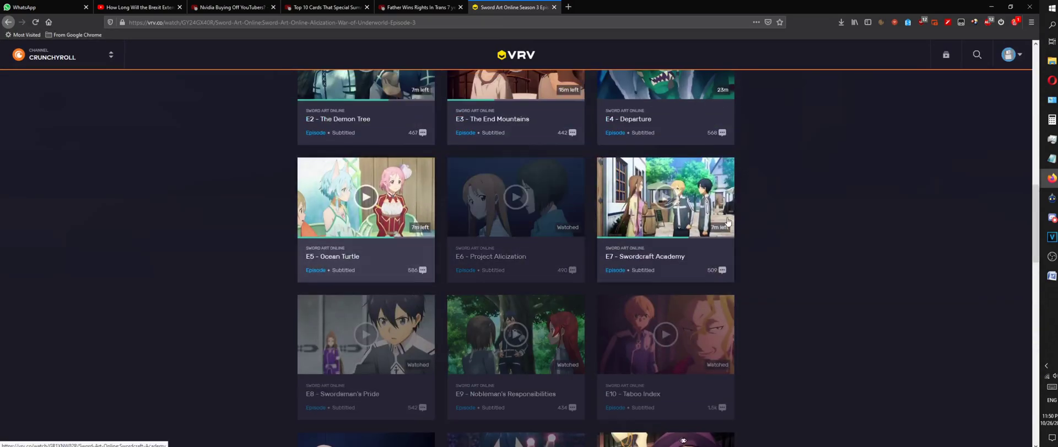
click(366, 210)
Seek to the predicted-route map scene in the Ocean Turtle episode and pause it at 08:02
click(415, 352)
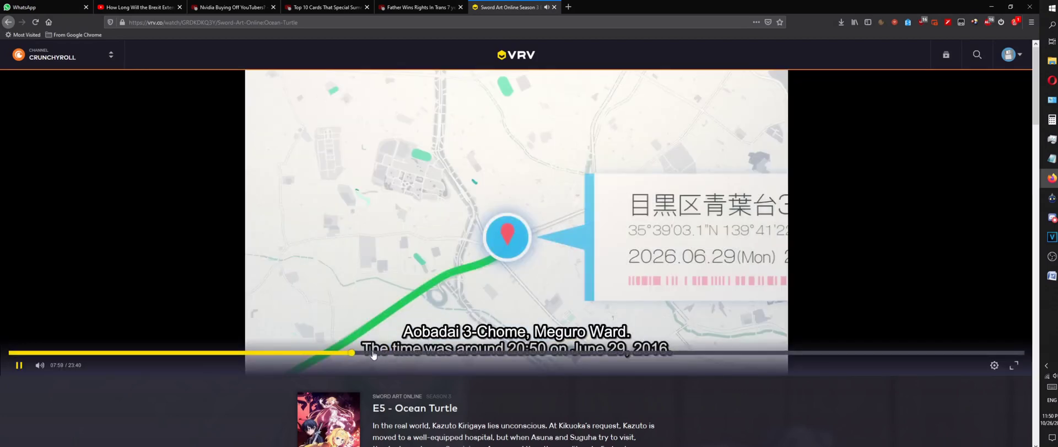
click(374, 353)
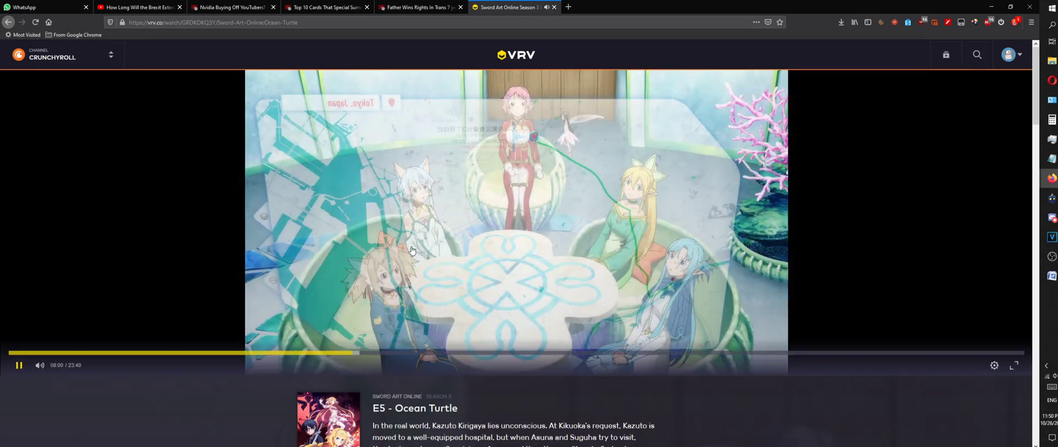
click(409, 250)
click(349, 352)
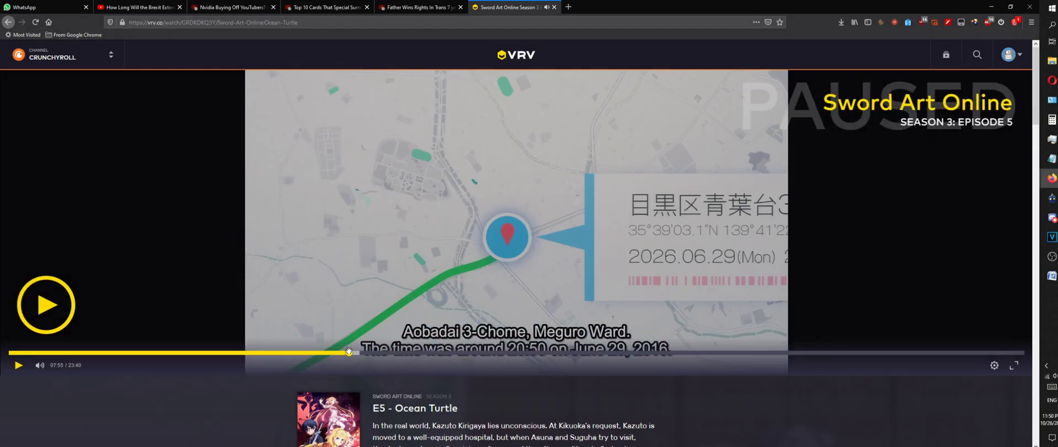
click(384, 295)
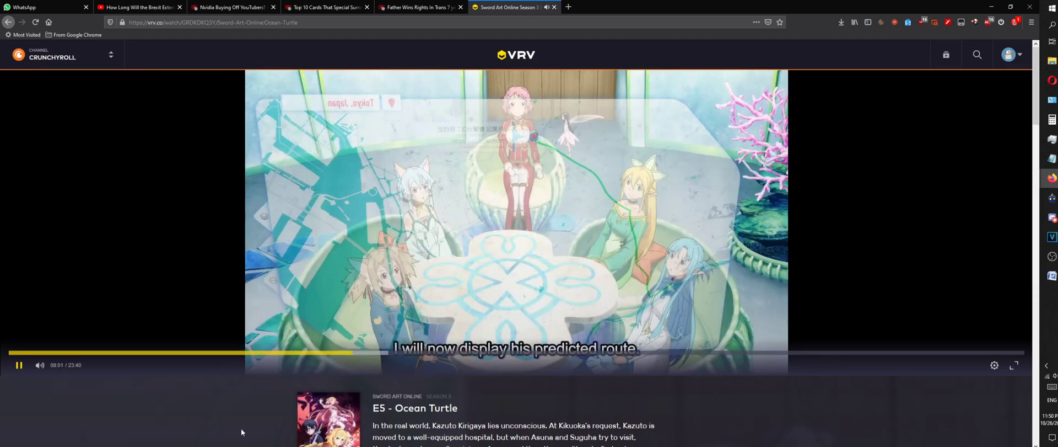
key(space)
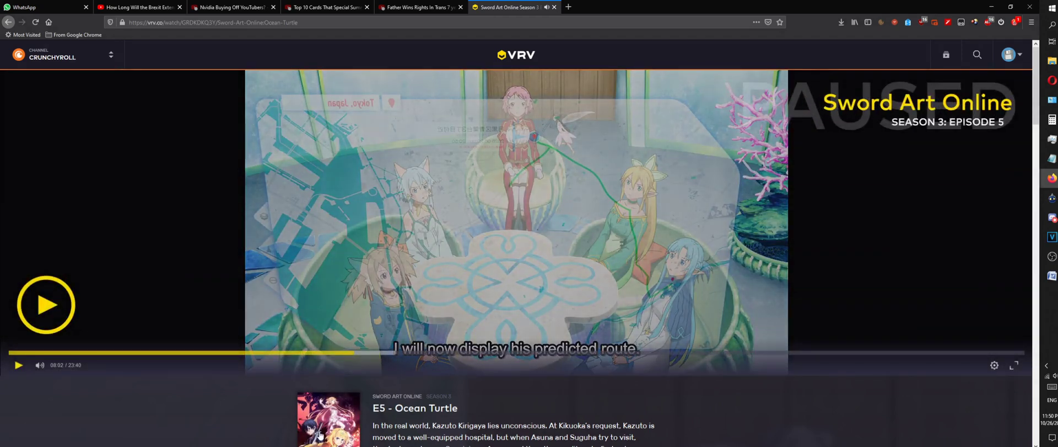
Search for the Snipping Tool and launch it over the paused episode frame
key(super)
text(snipping Tool)
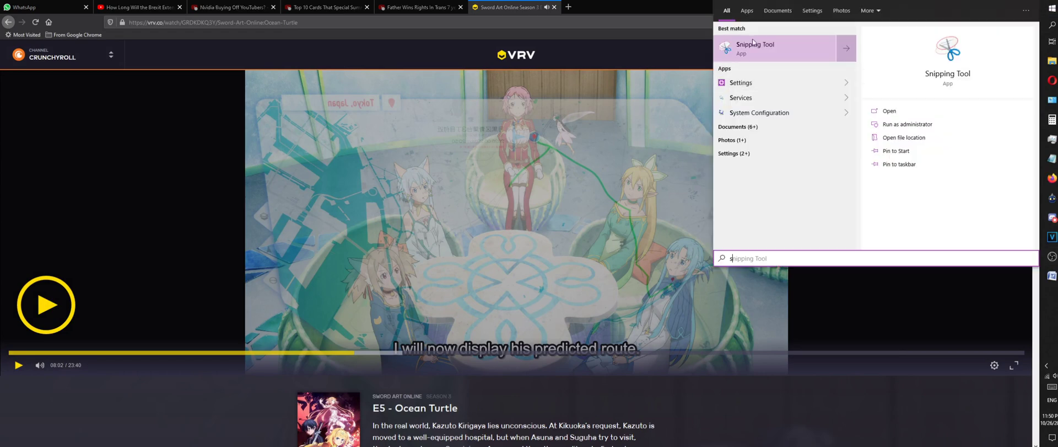
click(772, 47)
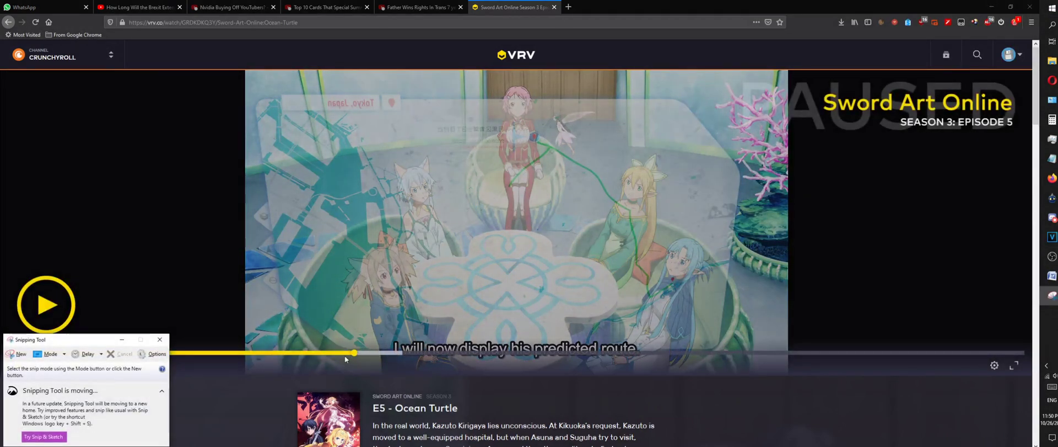
Seek the Ocean Turtle episode back to the shot of the pink-, blonde- and blue-haired girls around 07:14 and capture it full screen
click(320, 380)
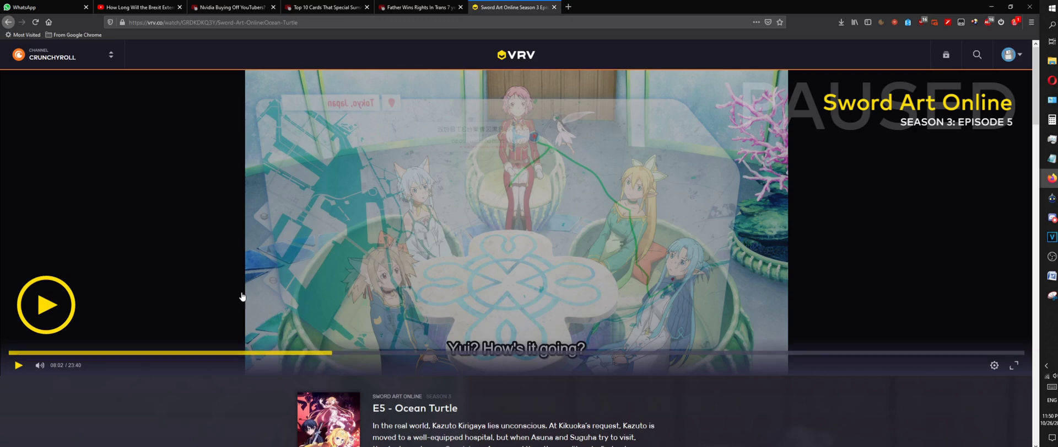
click(320, 353)
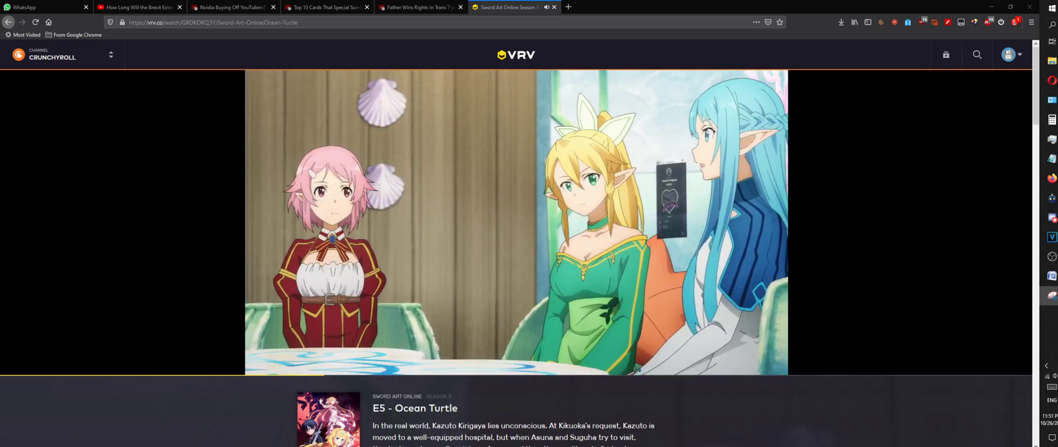
key(super+shift+s)
key(Escape)
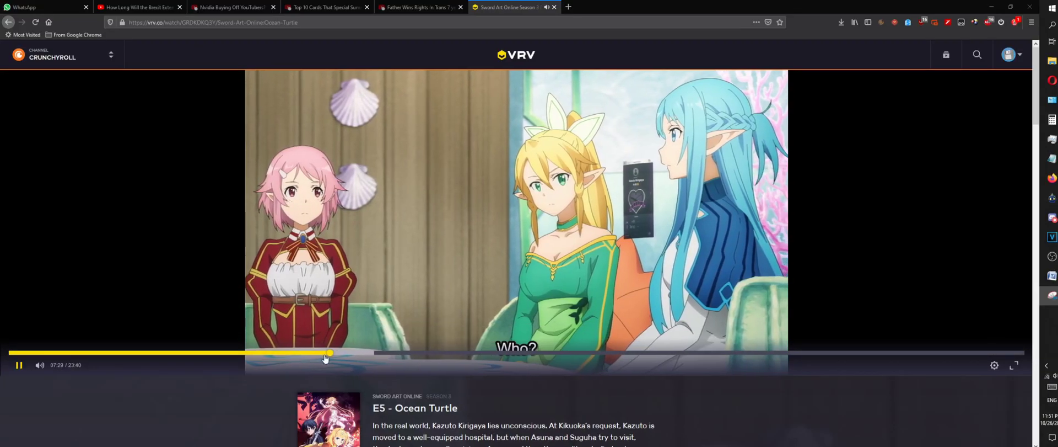
click(325, 354)
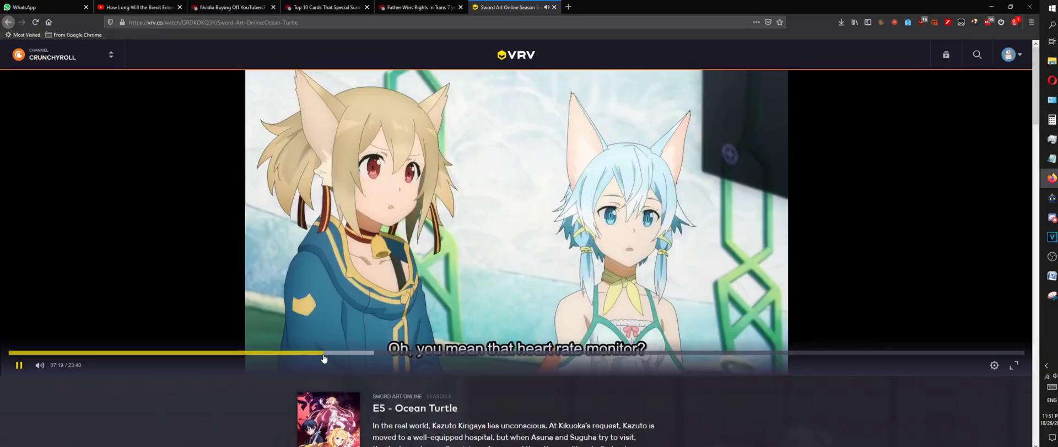
click(1015, 364)
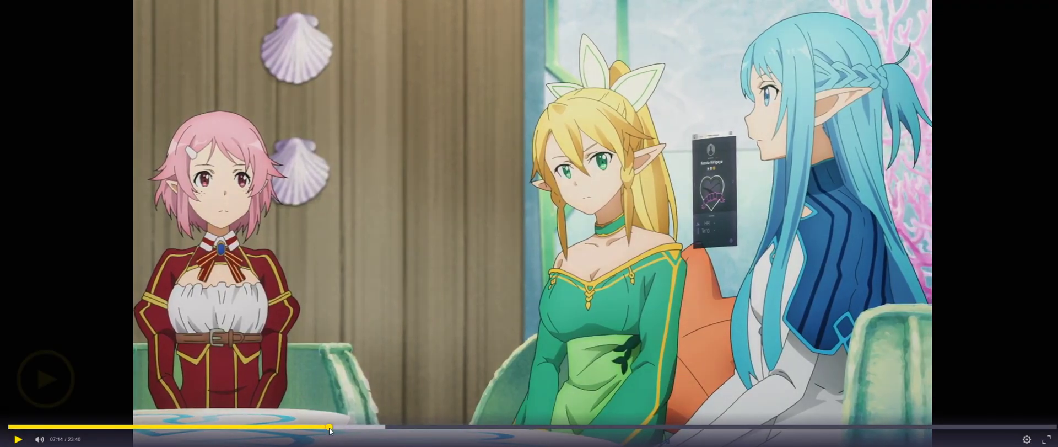
click(330, 427)
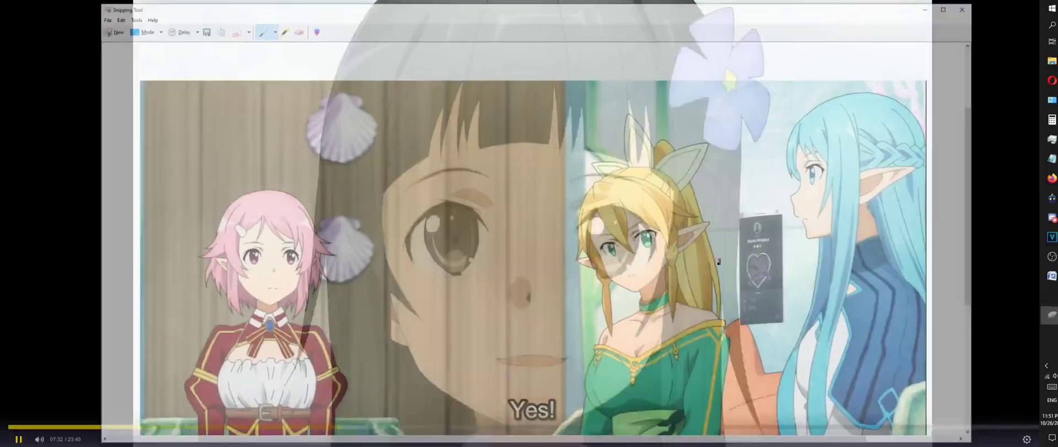
Start saving the captured snip, choosing the SAO Podcast 2 folder and the JPEG file type
key(ctrl+s)
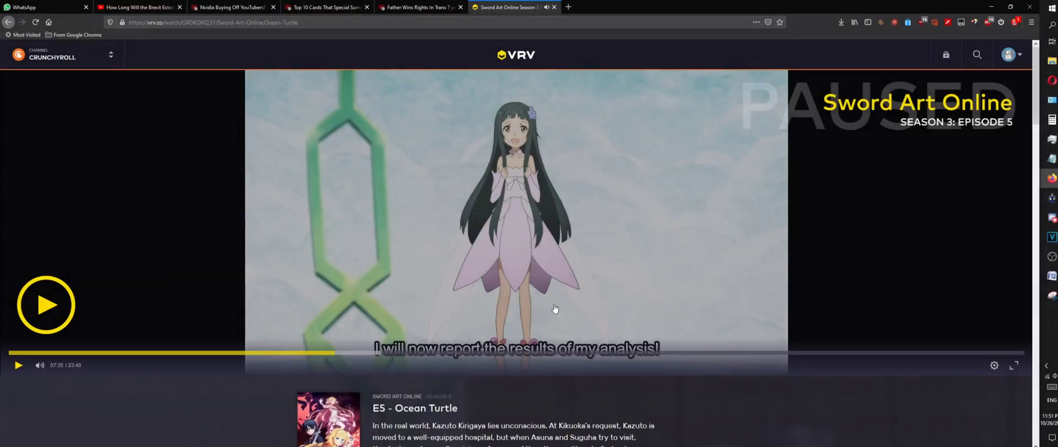
click(1050, 302)
scroll(133, 127, up, 2)
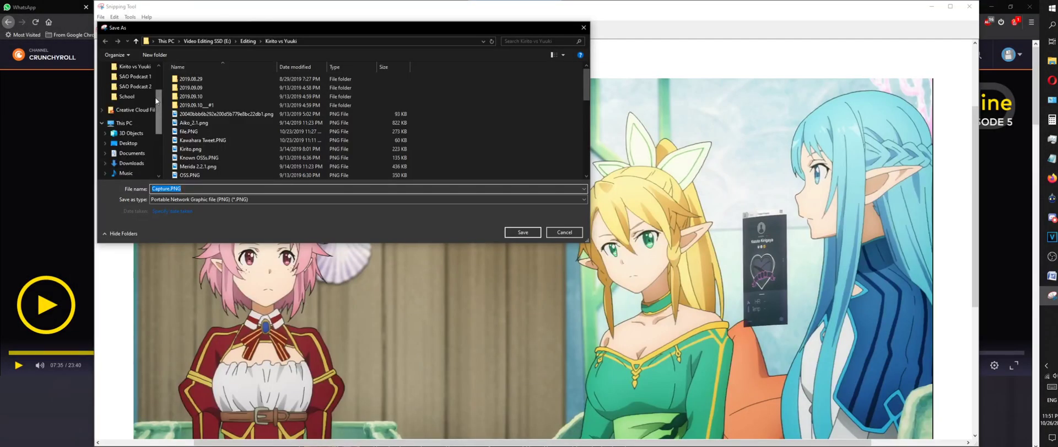
click(136, 86)
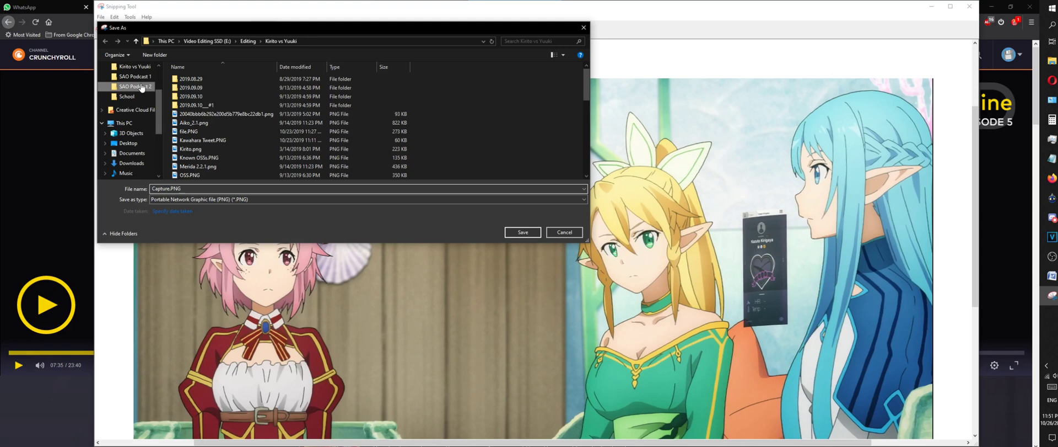
click(216, 199)
click(204, 218)
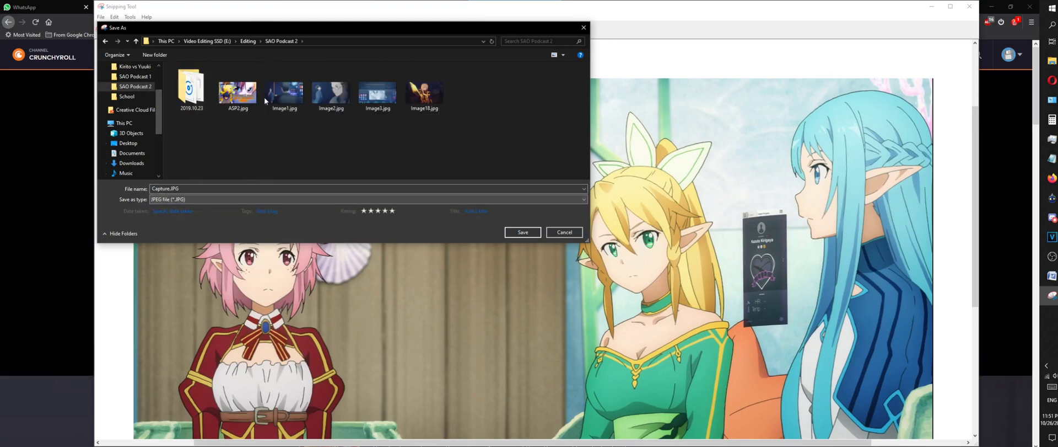
Save the snip as Image4.jpg without replacing any existing image, and close the Snipping Tool
click(342, 95)
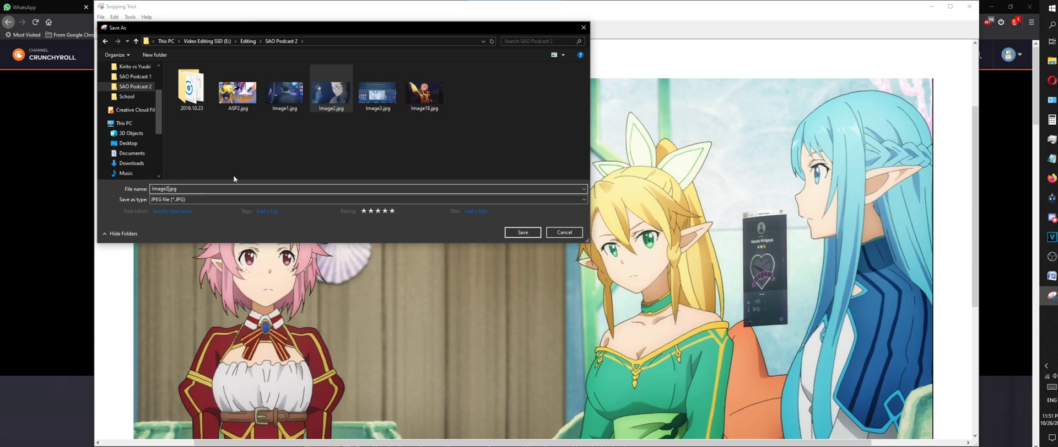
key(BackSpace)
text(3)
key(Return)
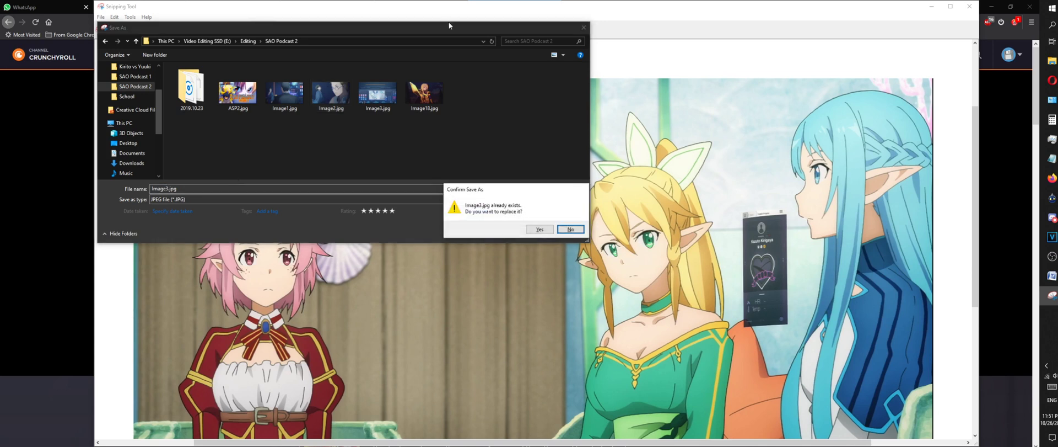
click(573, 229)
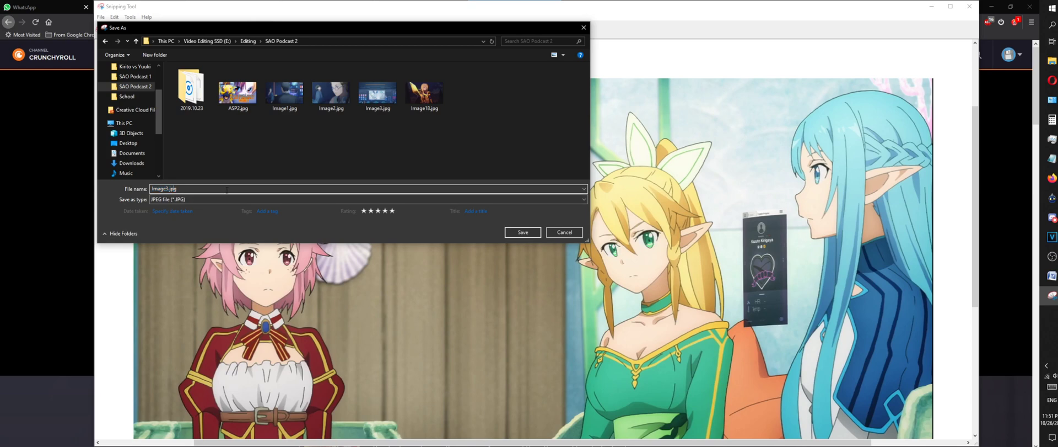
text(4)
key(Return)
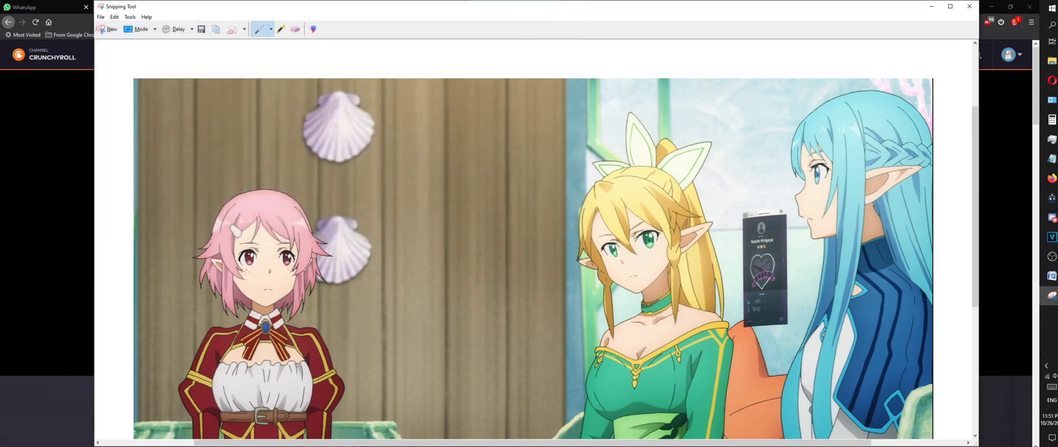
click(971, 6)
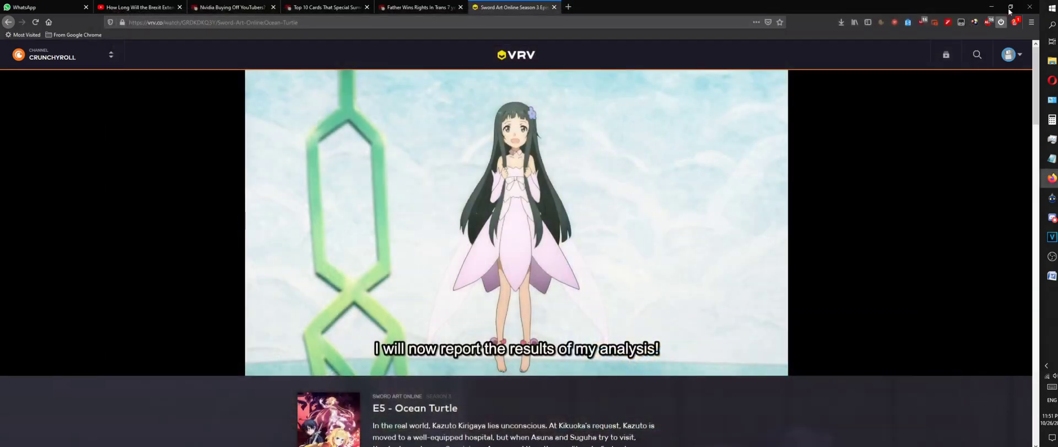
Switch to VEGAS Pro, play the podcast timeline and refresh the SAO Podcast 2 folder listing in its media explorer
click(991, 6)
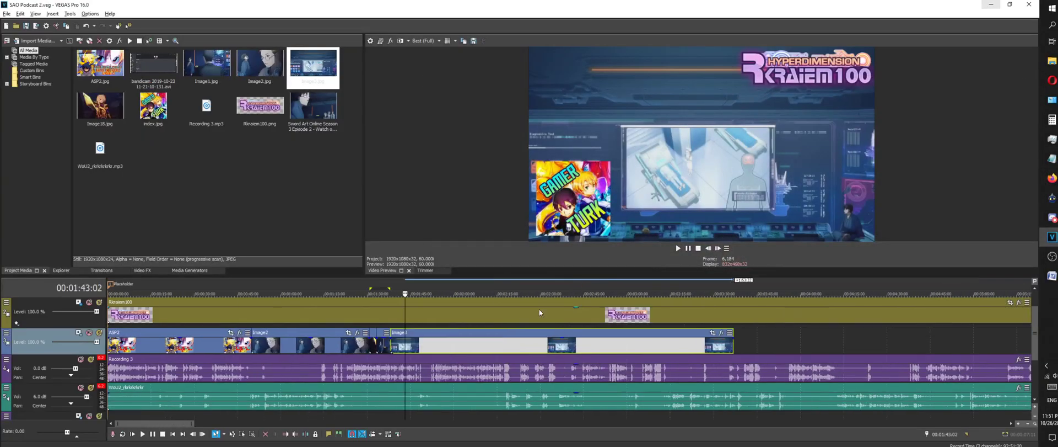
key(space)
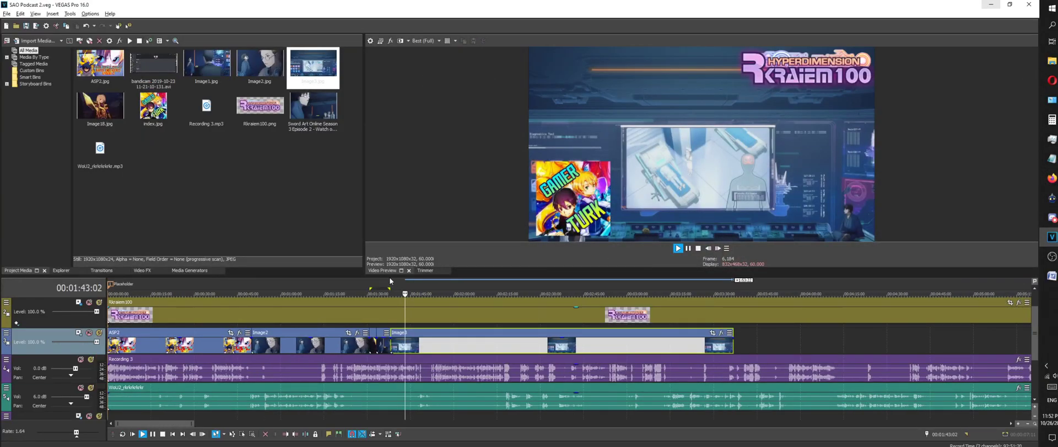
scroll(516, 392, up, 3)
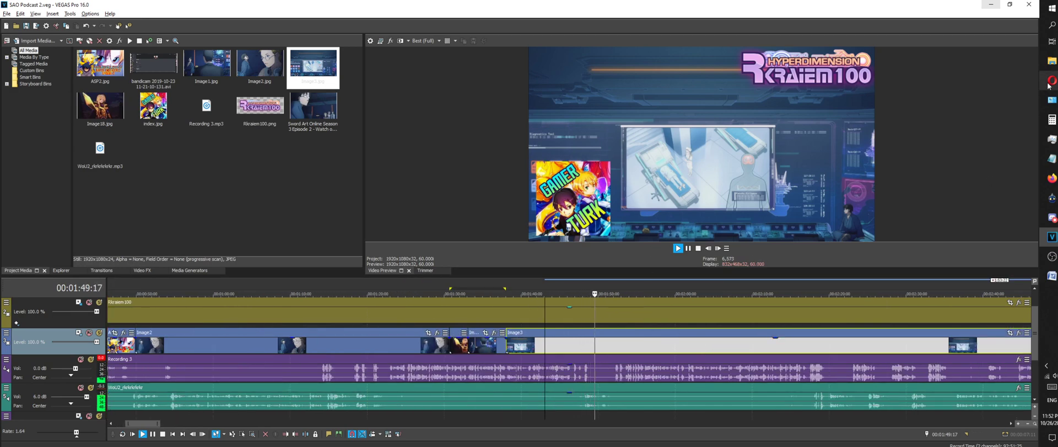
click(1052, 60)
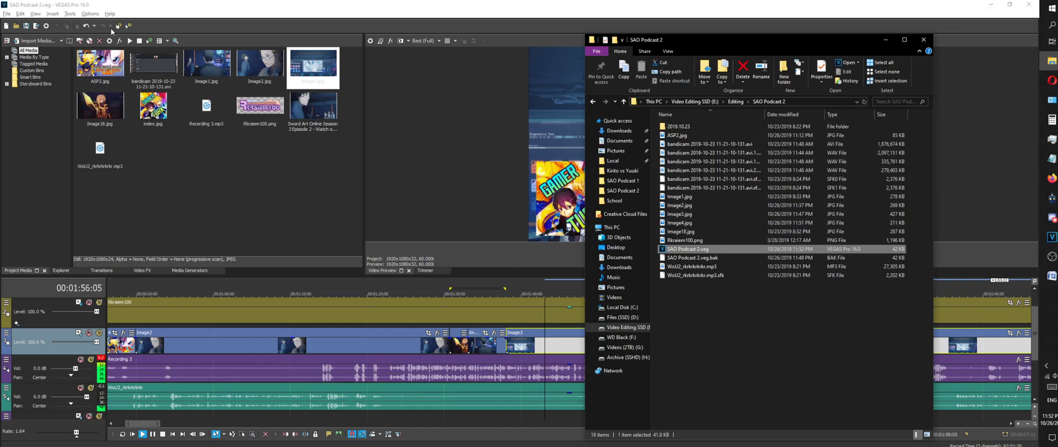
click(20, 273)
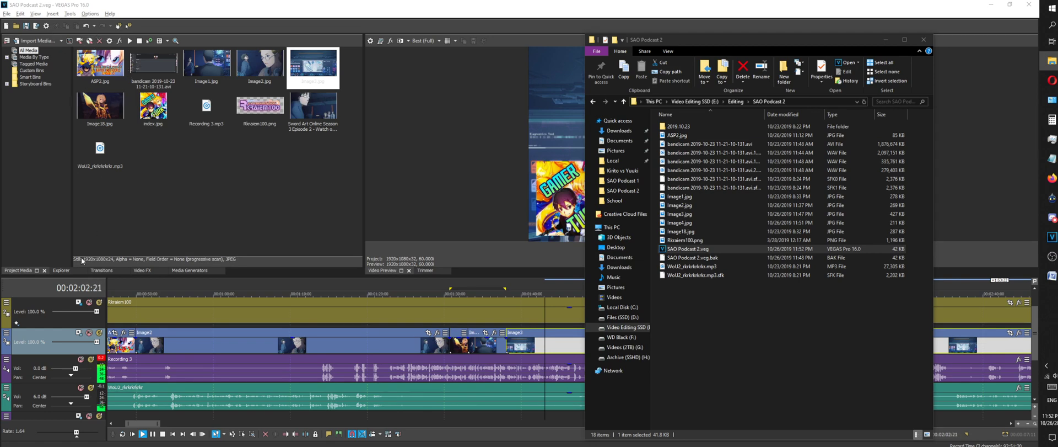
click(62, 270)
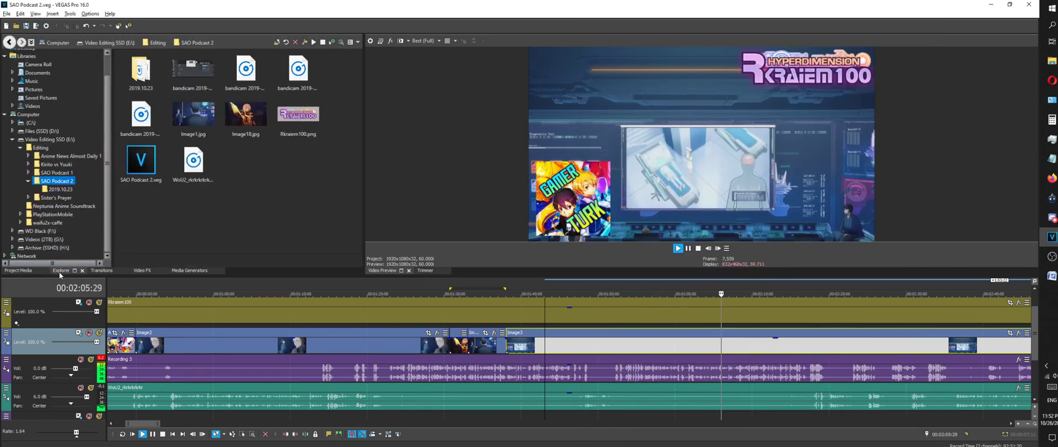
click(287, 43)
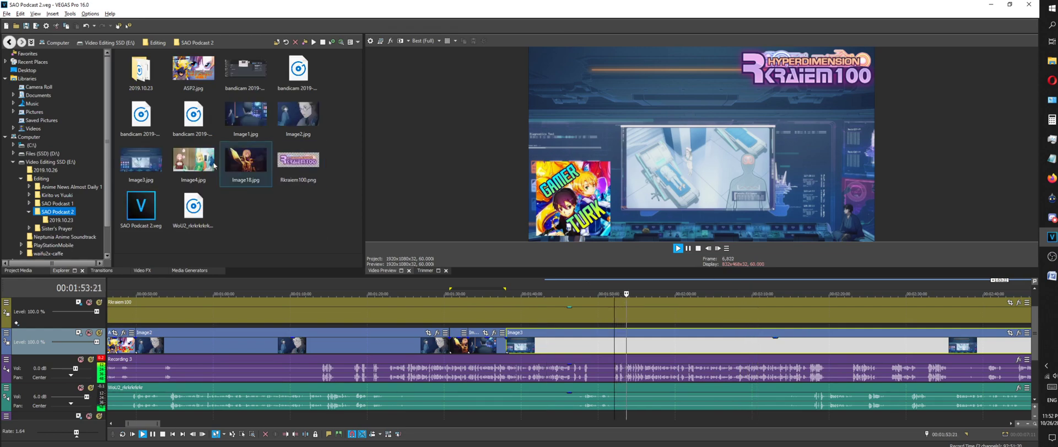
Cut off the Image3 event at the playback cursor and place Image4.jpg directly after it on the same video track
right_click(633, 348)
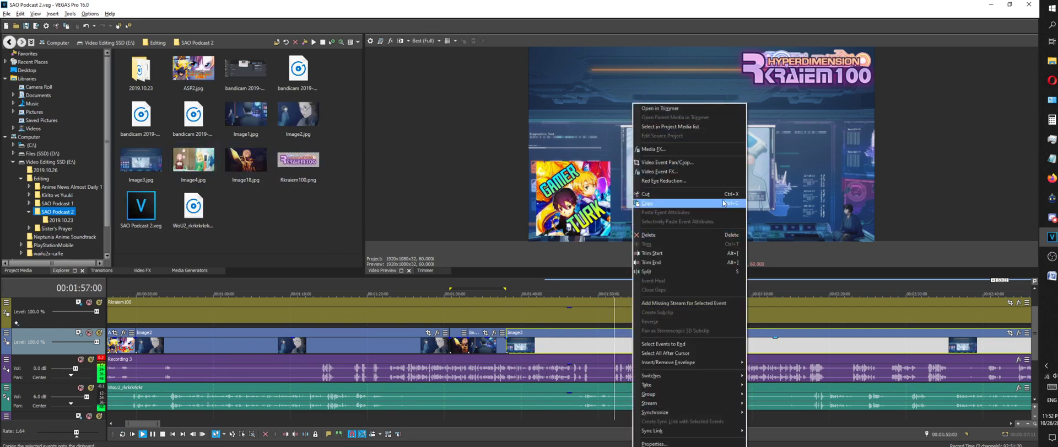
click(662, 270)
drag(193, 160, 962, 343)
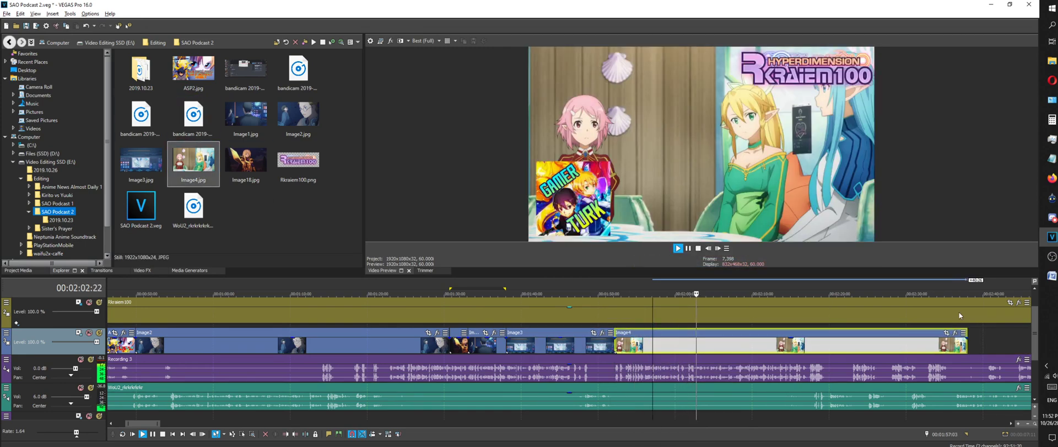
Extend the Image4 event's end past the end of the logo overlay while the podcast keeps playing
scroll(703, 341, down, 5)
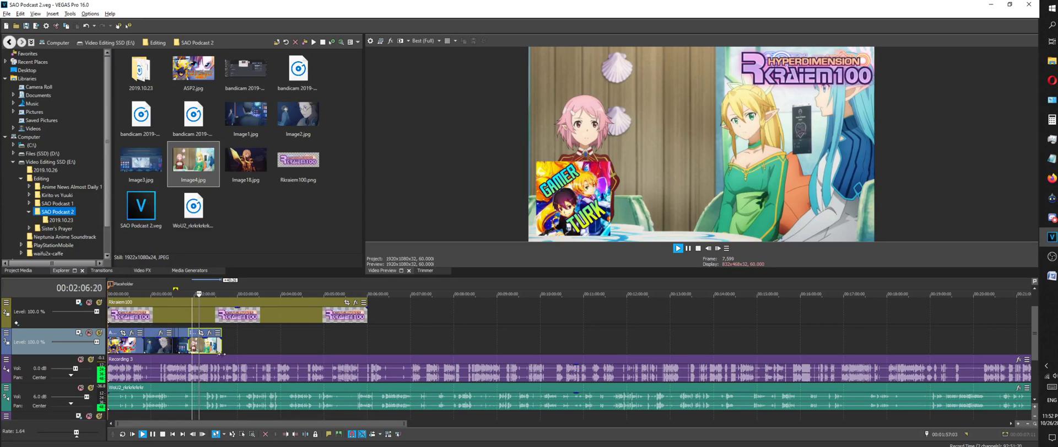
drag(223, 345, 441, 342)
scroll(438, 353, down, 4)
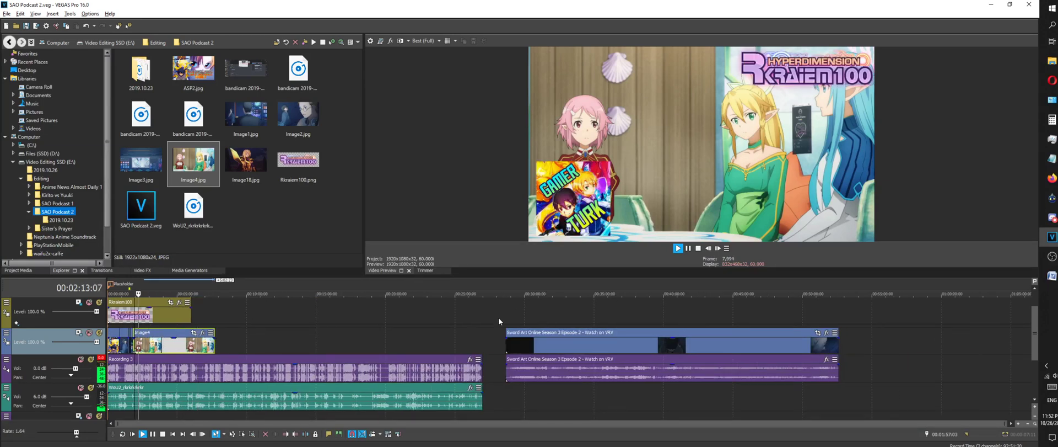
scroll(499, 325, up, 6)
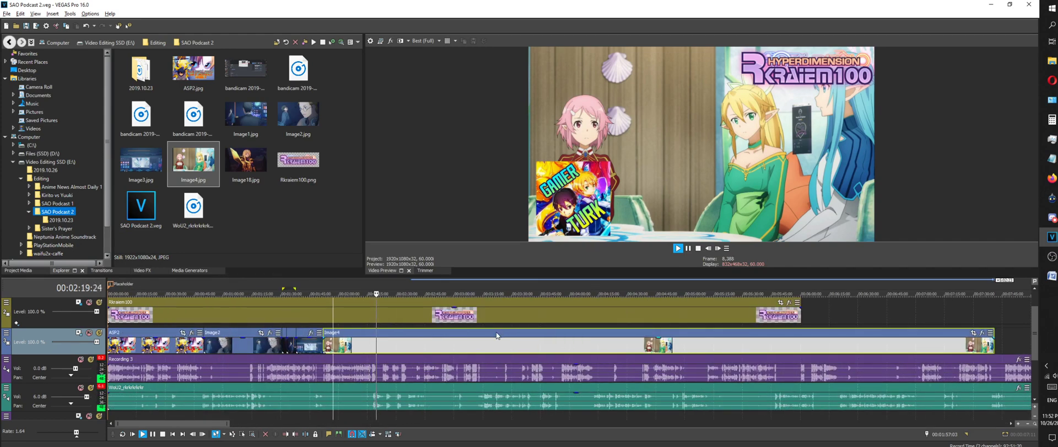
scroll(497, 334, up, 2)
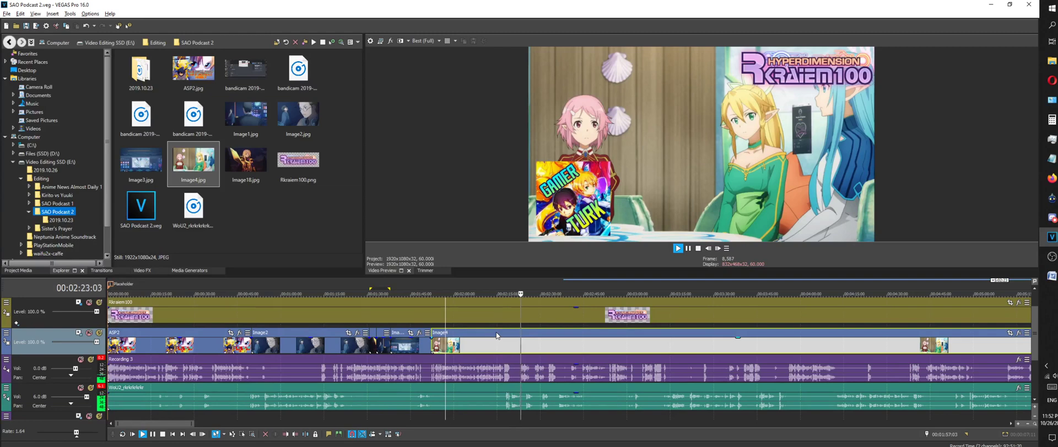
scroll(527, 347, down, 4)
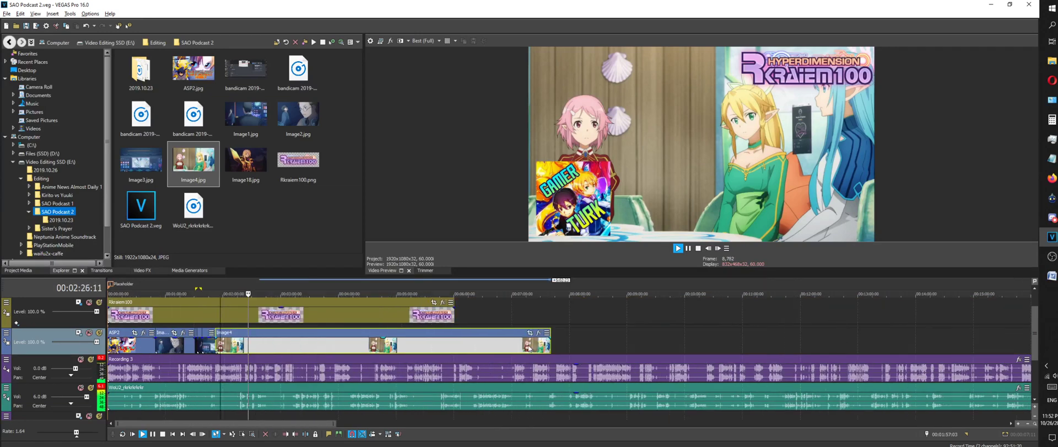
scroll(528, 347, up, 2)
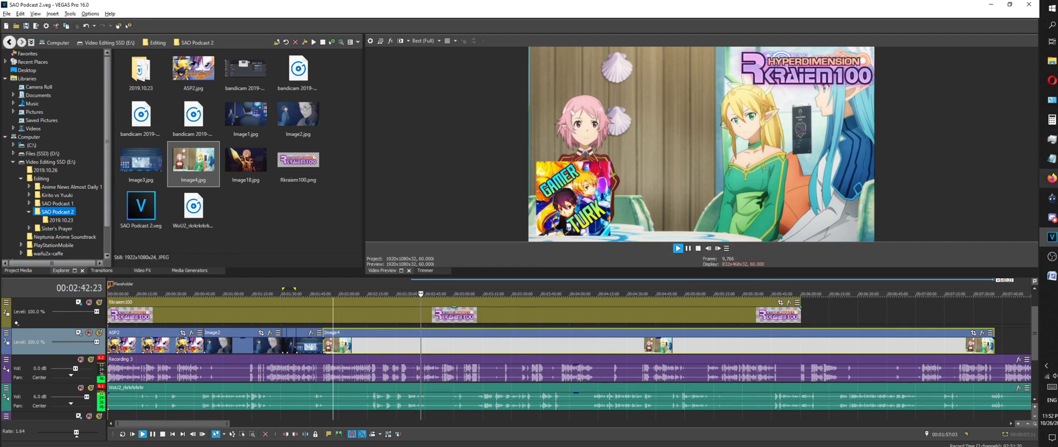
Switch to the Firefox window with the Sword Art Online episode and open twitter.com in a new tab
mouse_move(1052, 178)
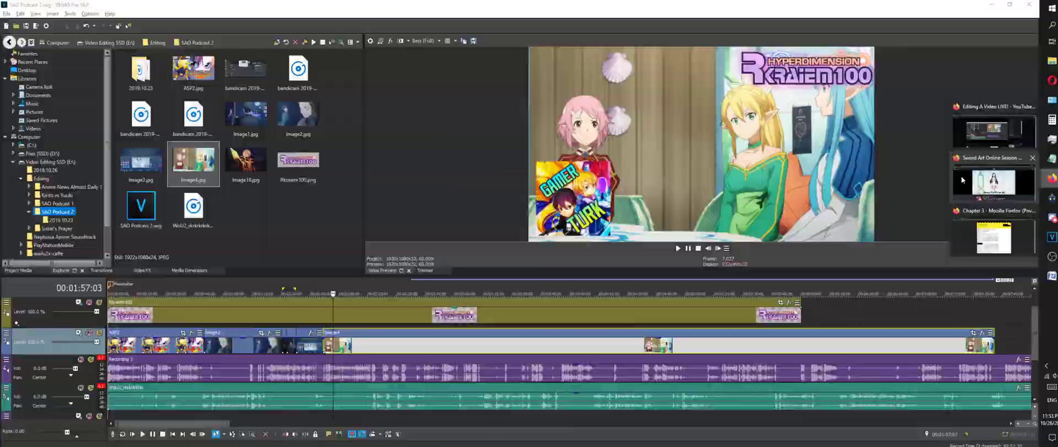
click(962, 179)
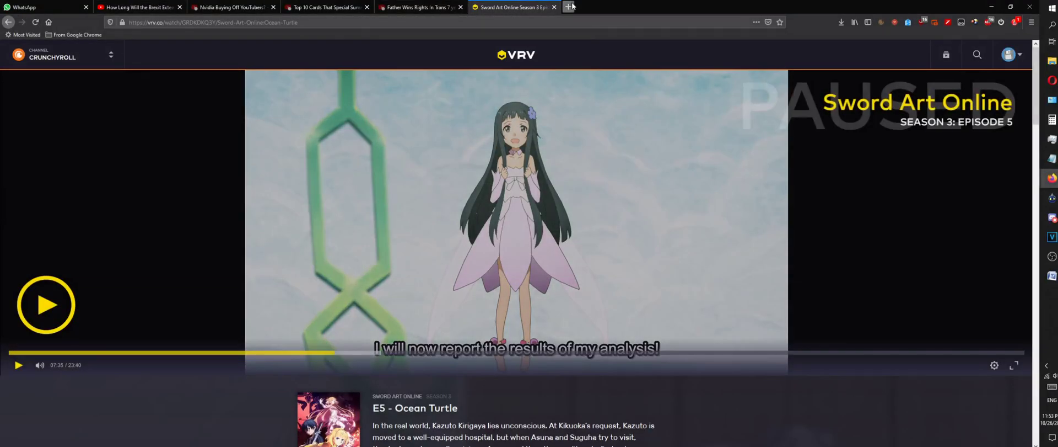
click(569, 7)
text(twitter.com/)
key(Return)
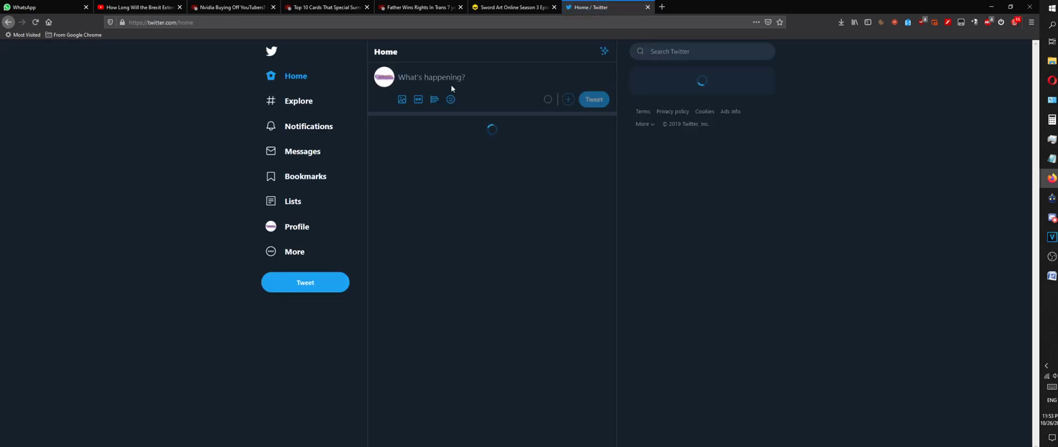
Search Twitter for gamerturk and open the Gamerturk profile
click(694, 49)
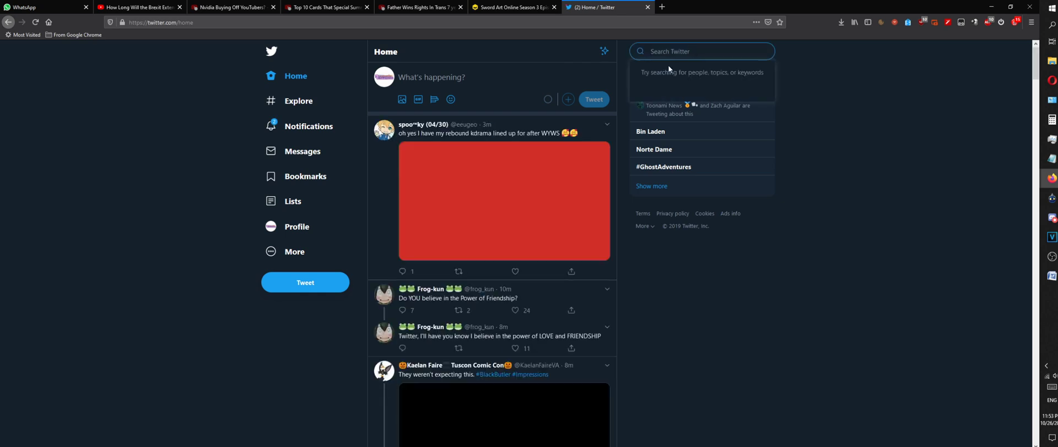
text(ga)
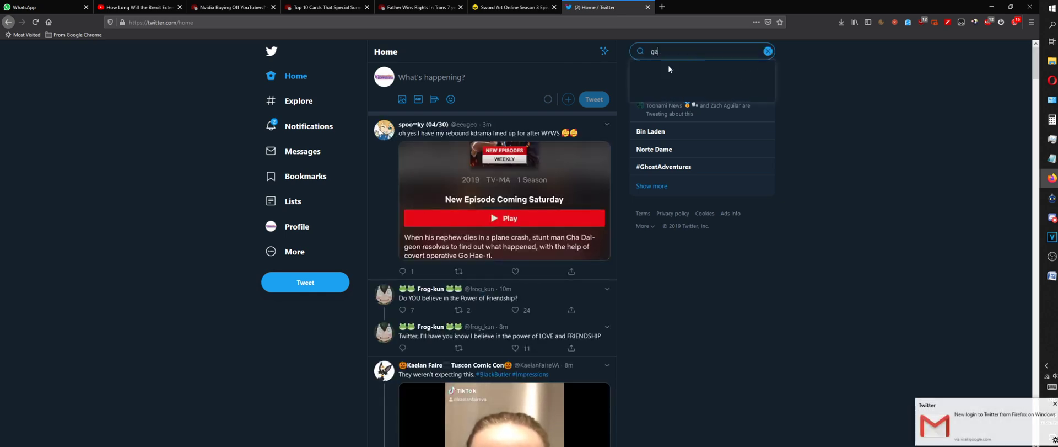
text(merturk)
key(Return)
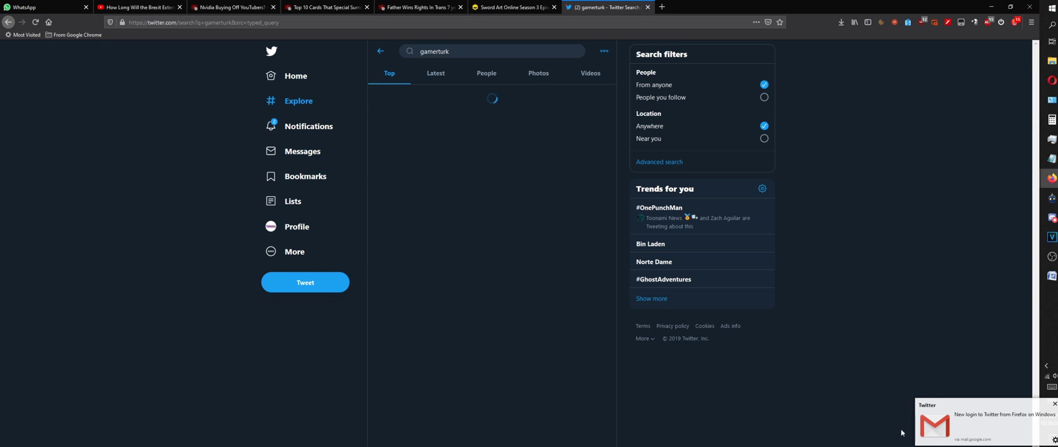
click(441, 138)
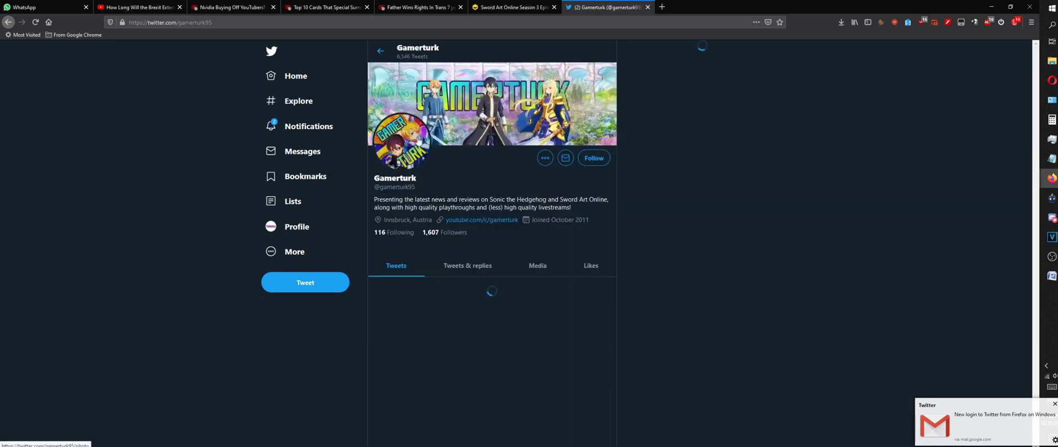
Look through Gamerturk's tweets and replies for Sword Art Online images that suit the podcast
click(475, 267)
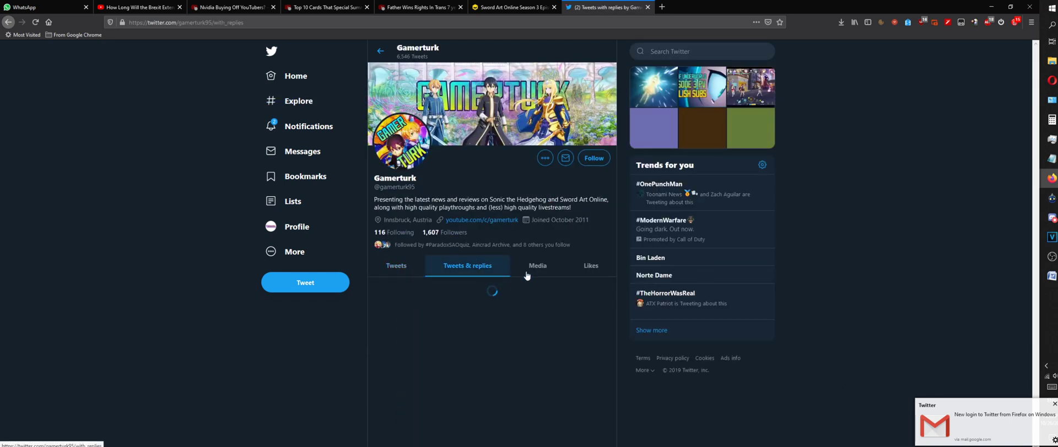
scroll(526, 274, down, 15)
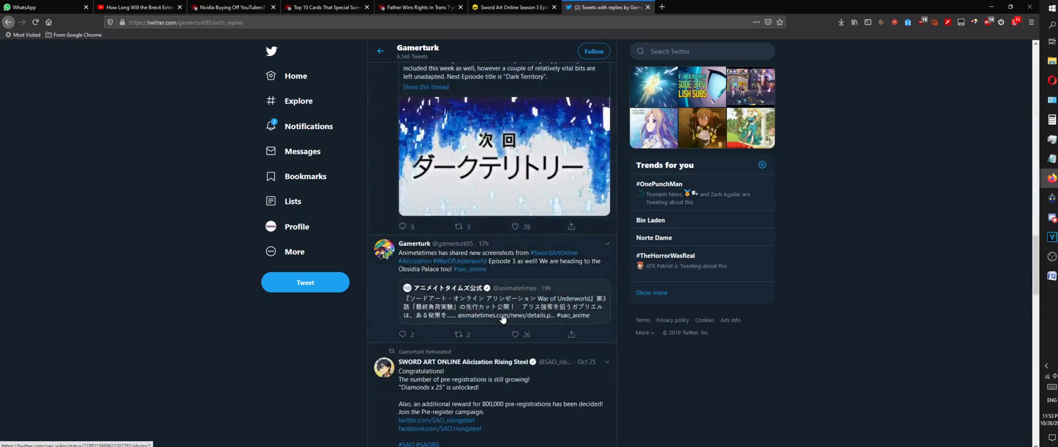
scroll(502, 318, down, 15)
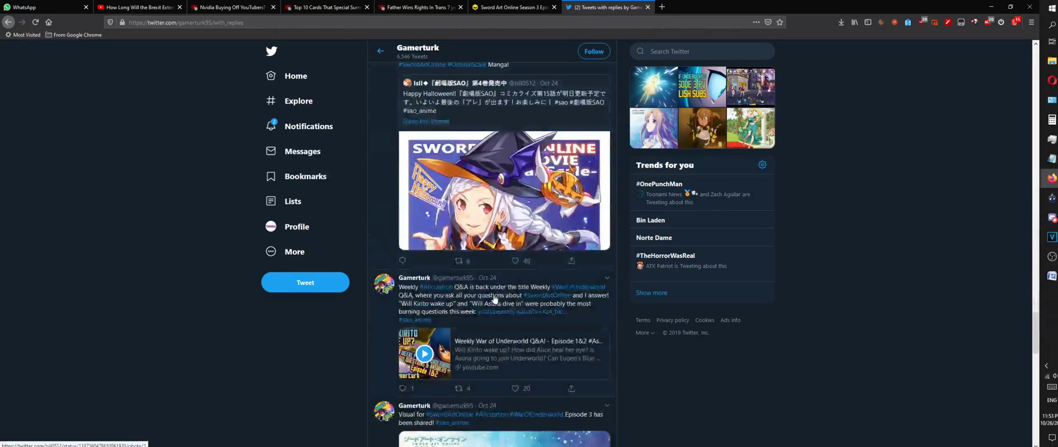
scroll(499, 314, down, 15)
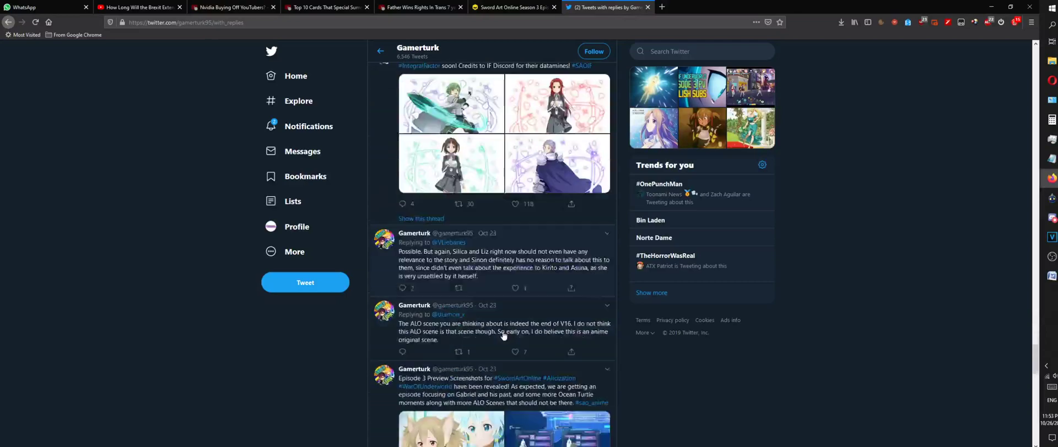
scroll(499, 331, down, 4)
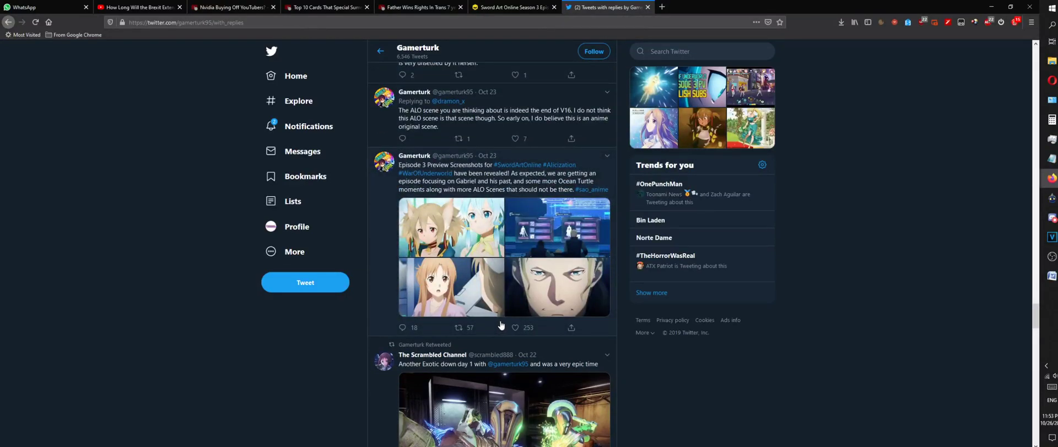
scroll(501, 325, down, 15)
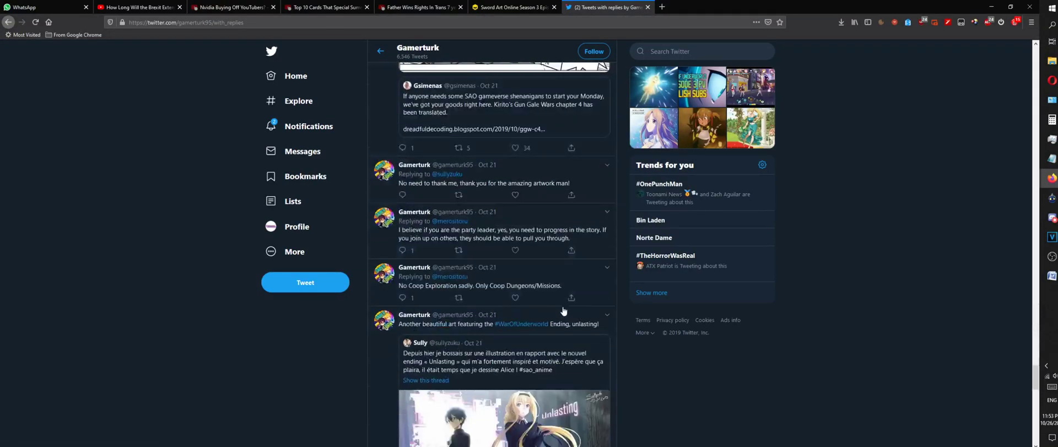
scroll(563, 311, down, 15)
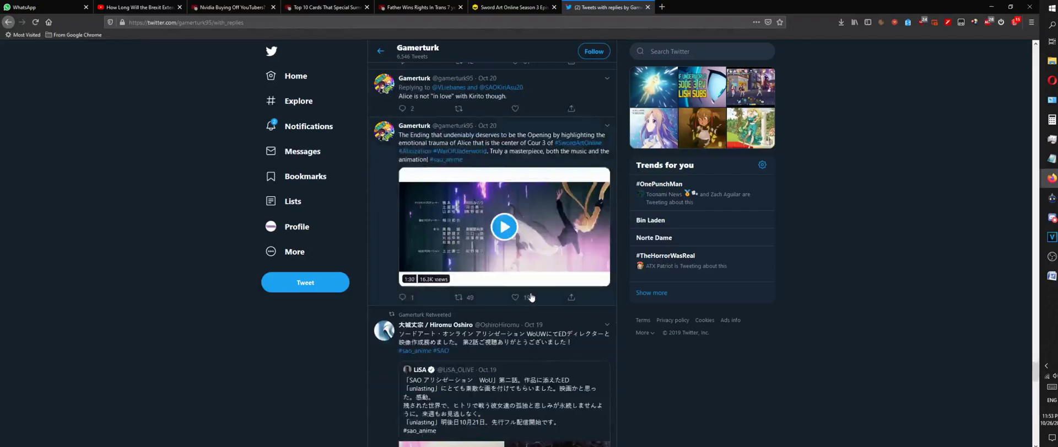
scroll(521, 270, down, 12)
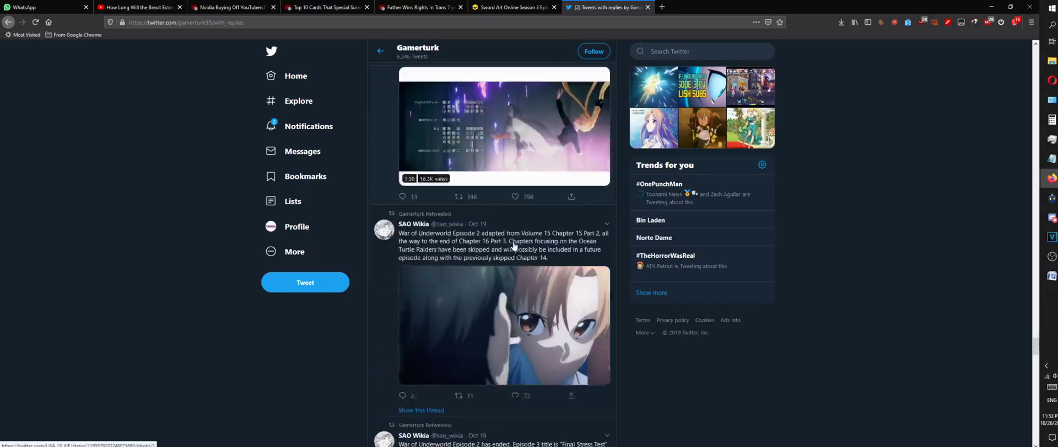
scroll(513, 246, down, 15)
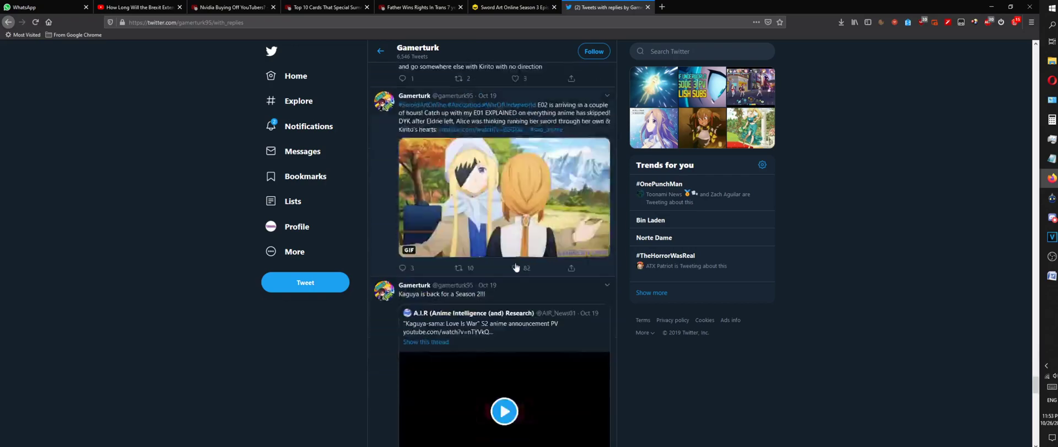
scroll(516, 267, down, 8)
scroll(555, 276, up, 9)
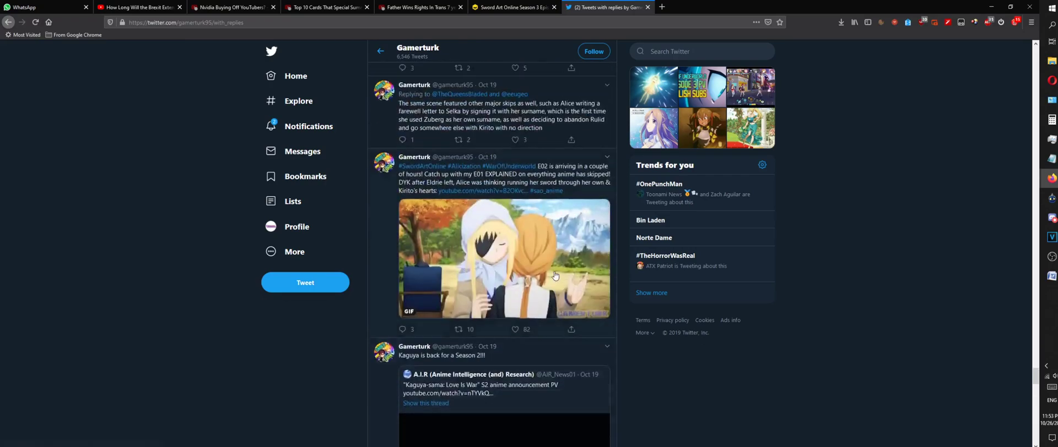
Browse Gamerturk's media posts and open the first image of the Episode 3 Preview Screenshots tweet at full size
middle_click(813, 243)
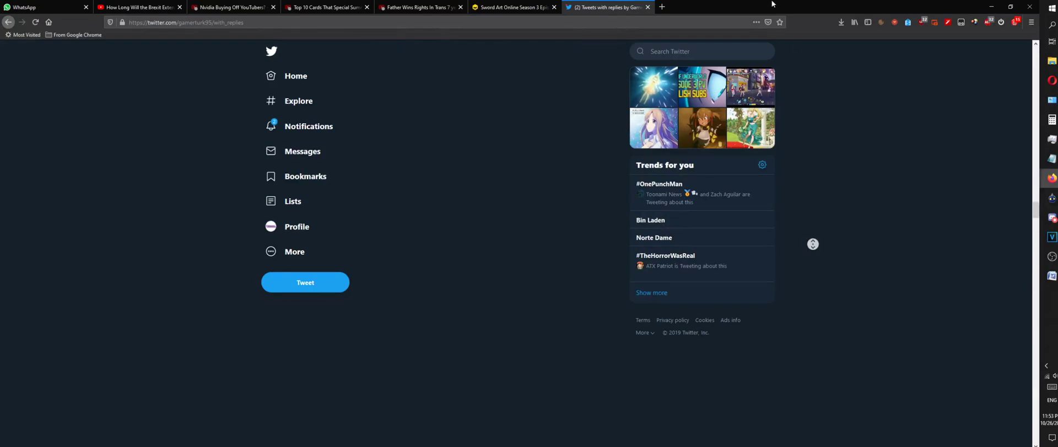
click(427, 163)
click(546, 267)
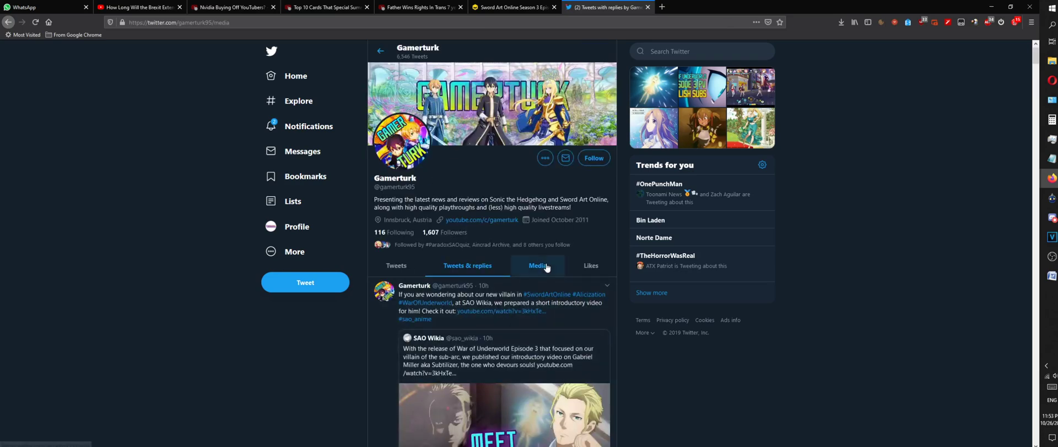
scroll(538, 273, down, 15)
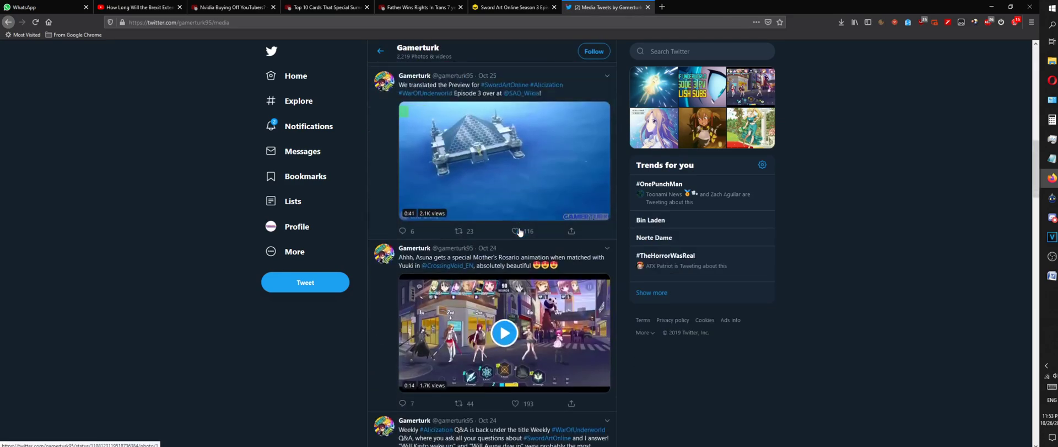
scroll(497, 159, down, 5)
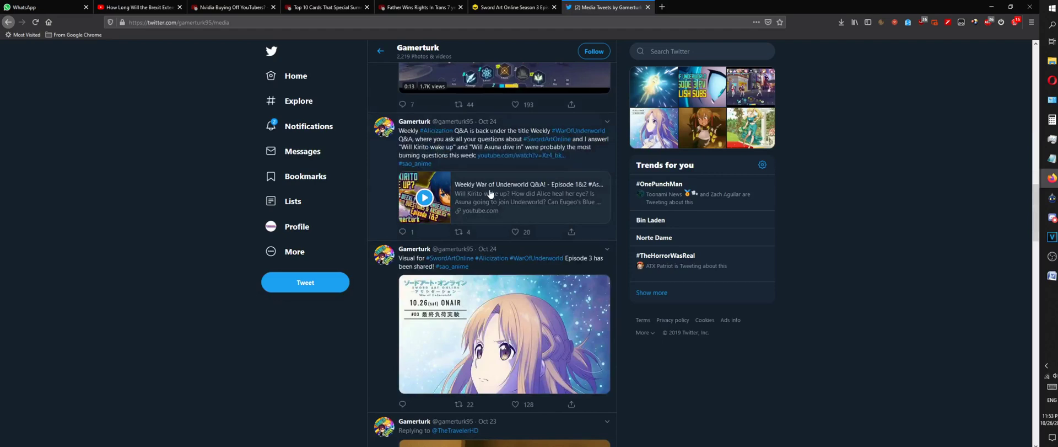
scroll(491, 194, up, 2)
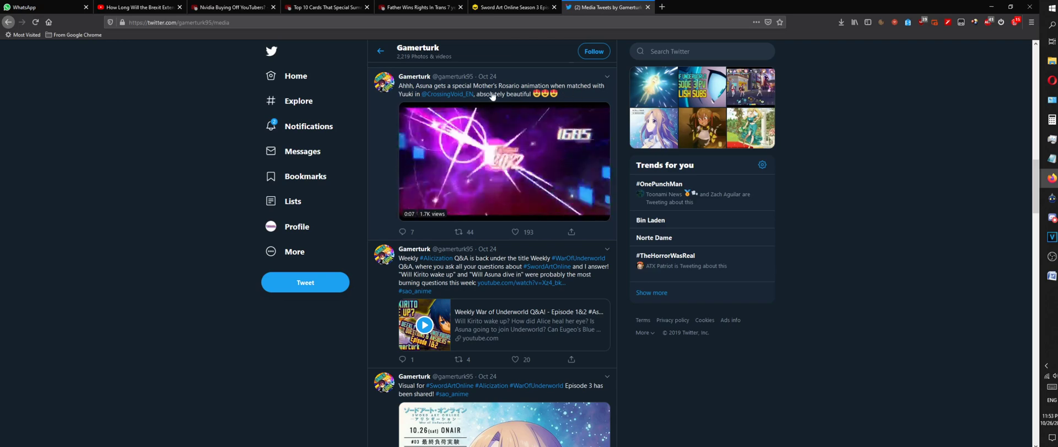
mouse_move(508, 128)
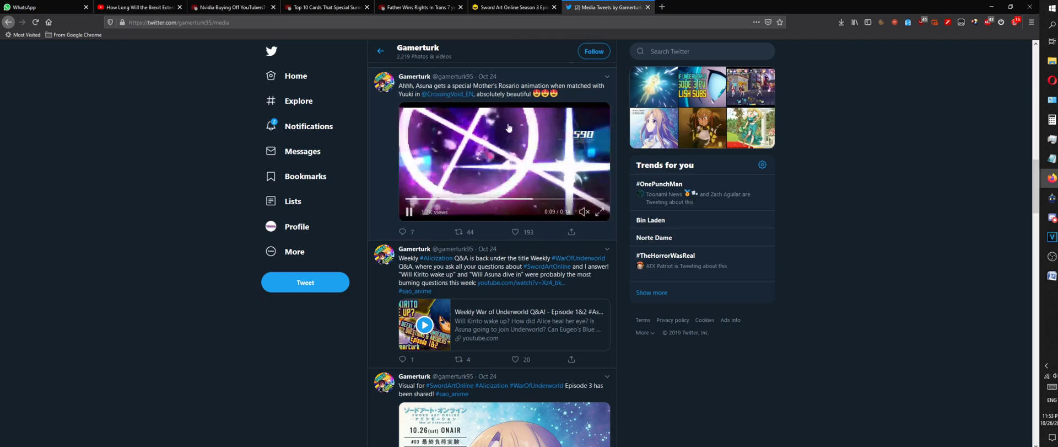
scroll(507, 133, down, 10)
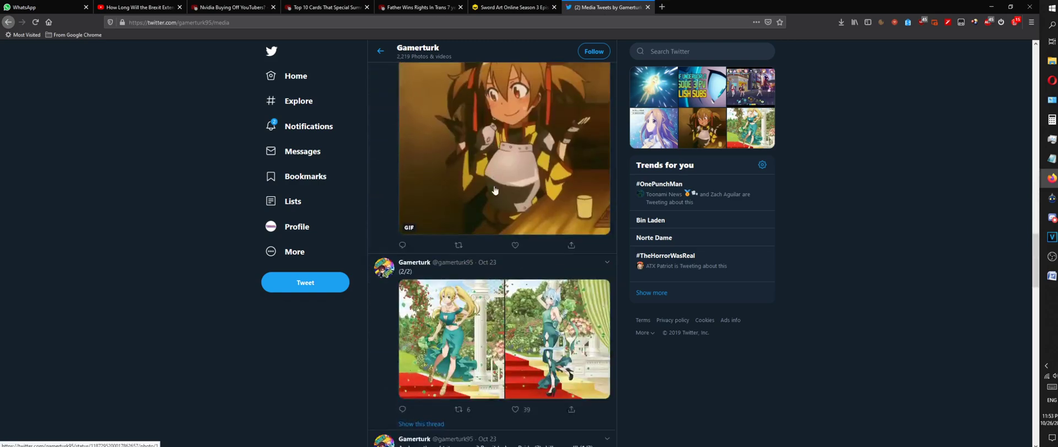
scroll(495, 190, down, 15)
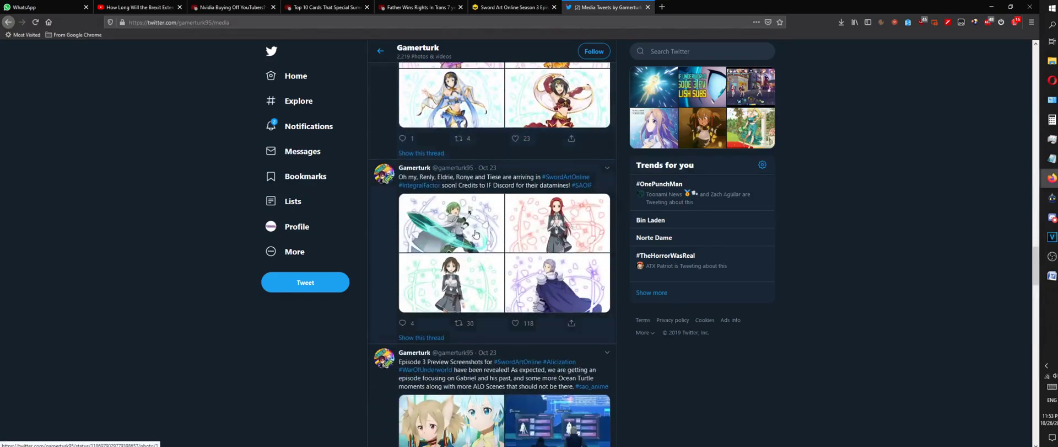
scroll(479, 232, down, 5)
click(466, 176)
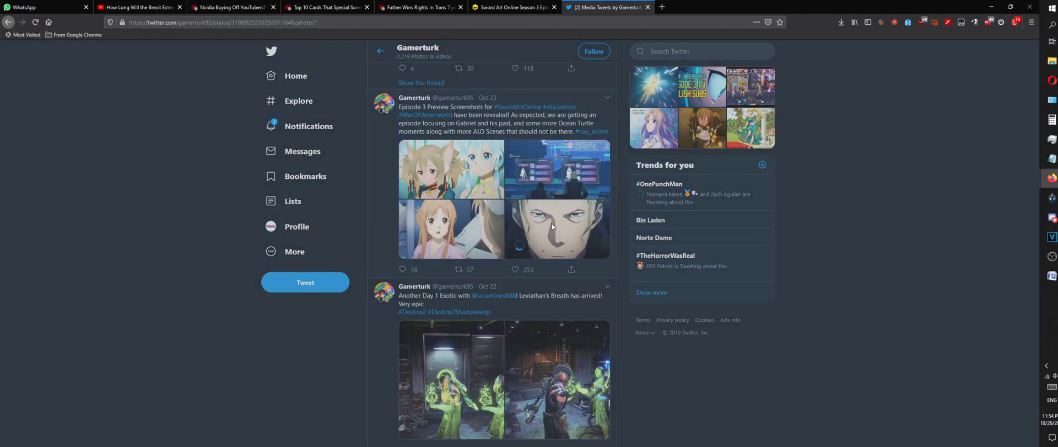
Save the enlarged screenshot as Image5.jpg in the SAO Podcast 2 folder
right_click(574, 230)
click(634, 265)
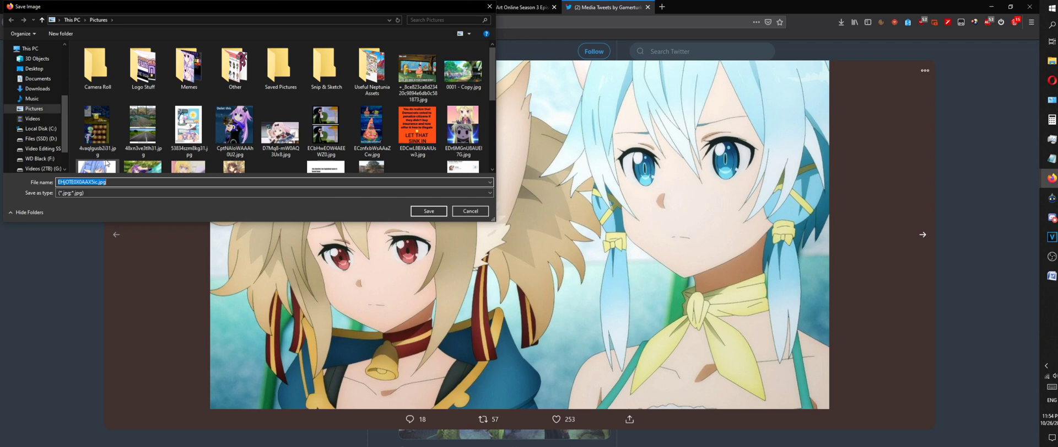
scroll(38, 76, up, 3)
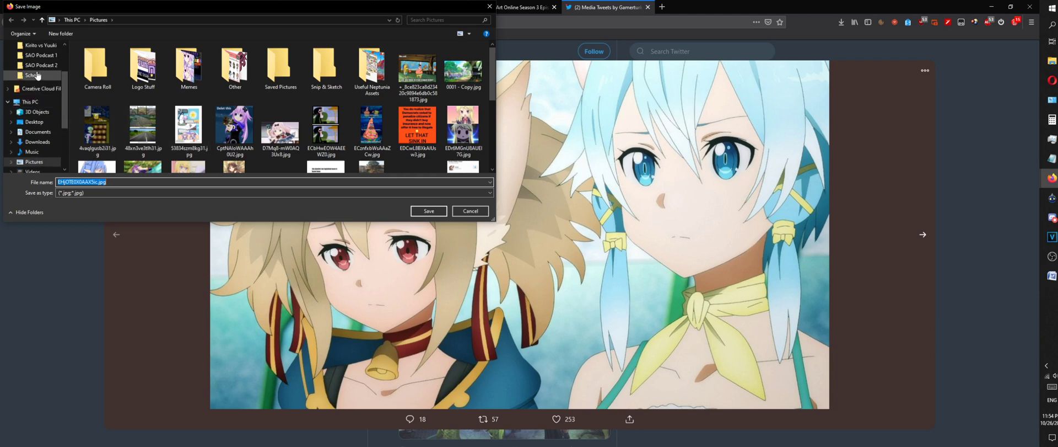
click(38, 75)
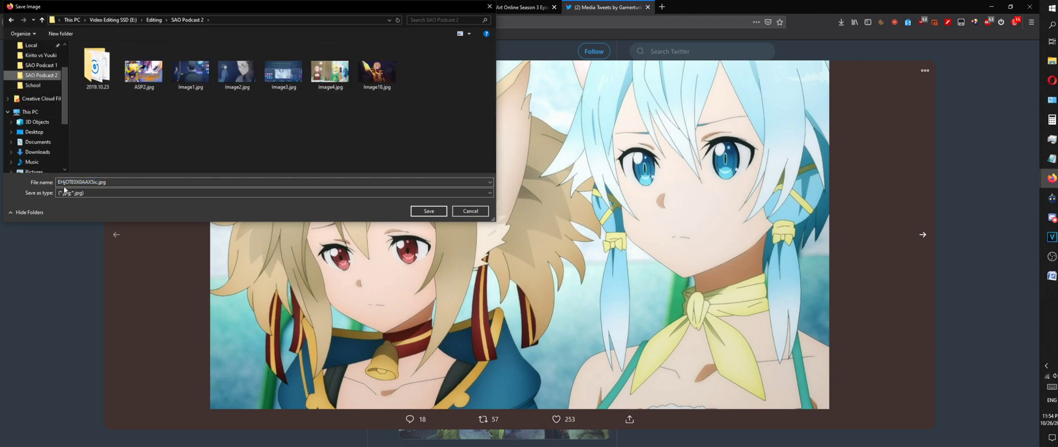
click(326, 72)
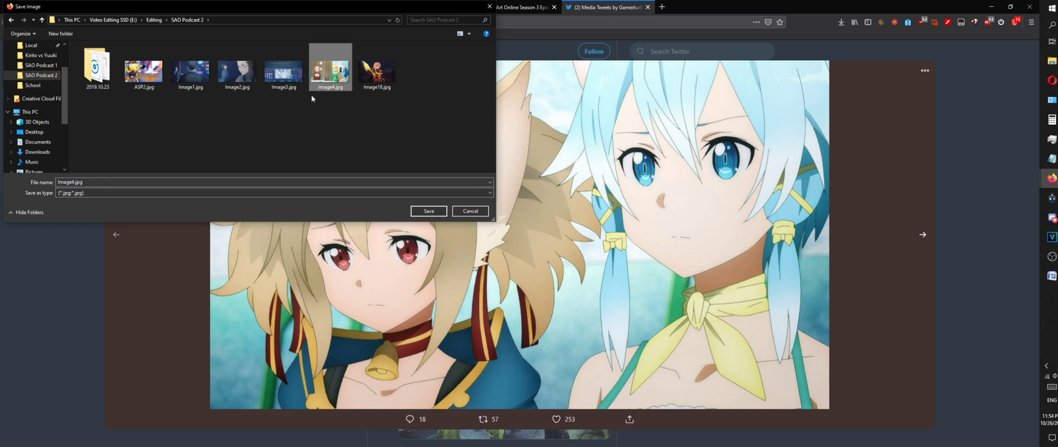
click(101, 185)
key(Right)
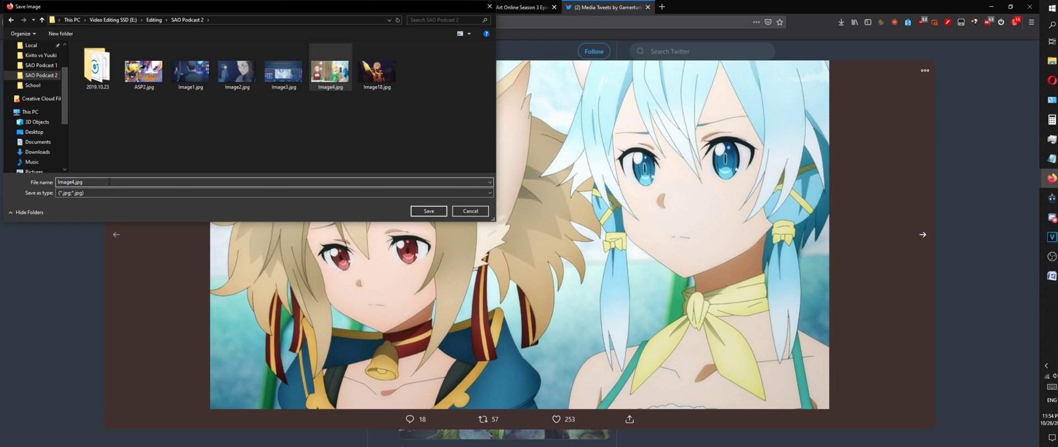
key(BackSpace)
text(5)
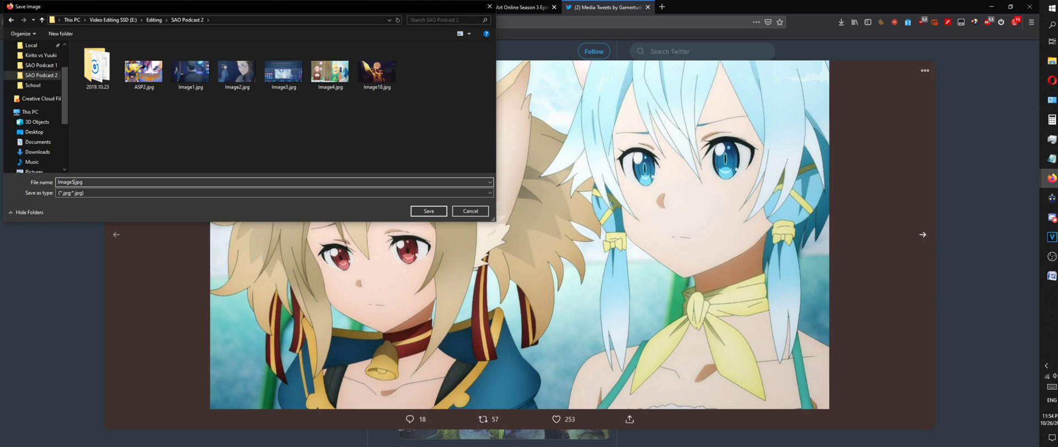
key(Return)
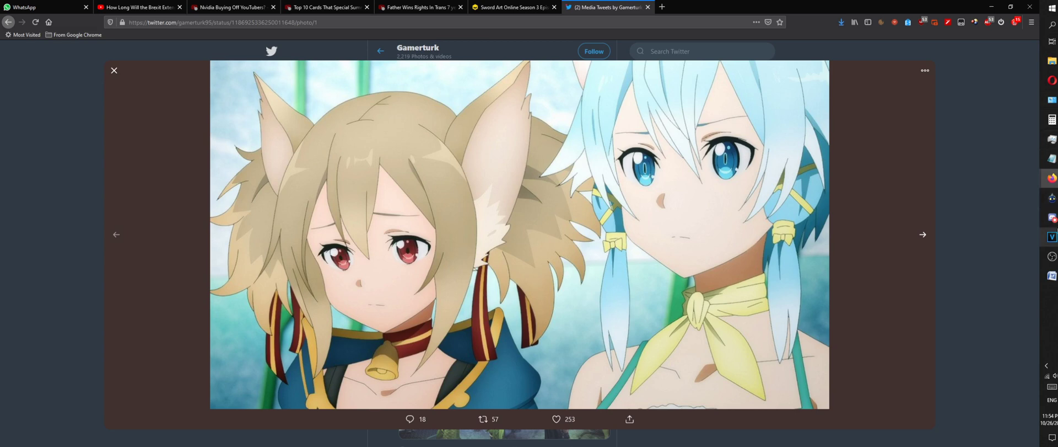
Switch to VEGAS Pro and play the podcast from the start of the Image4 still at 00:01:52:03
mouse_move(1053, 236)
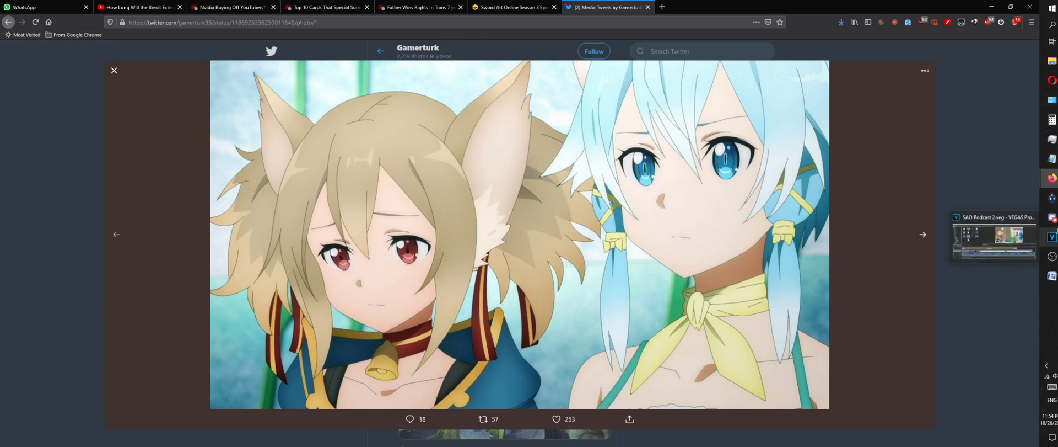
click(1052, 243)
click(442, 332)
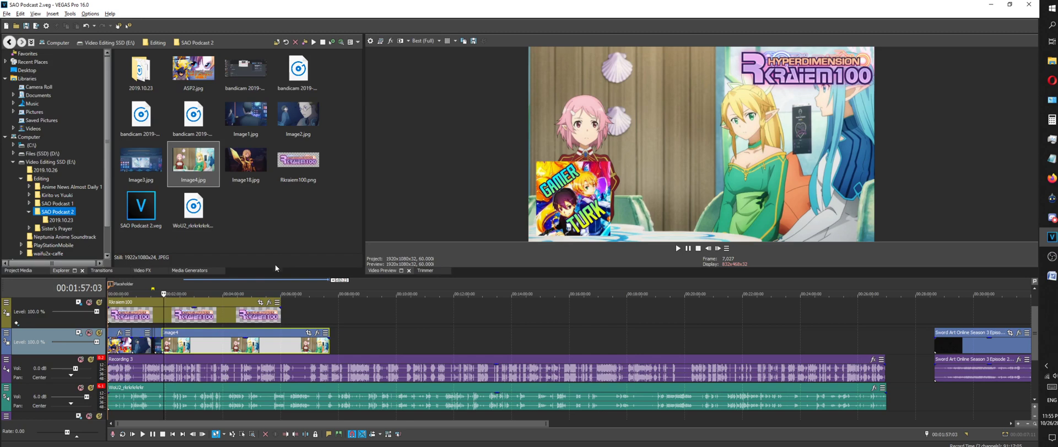
scroll(415, 312, up, 5)
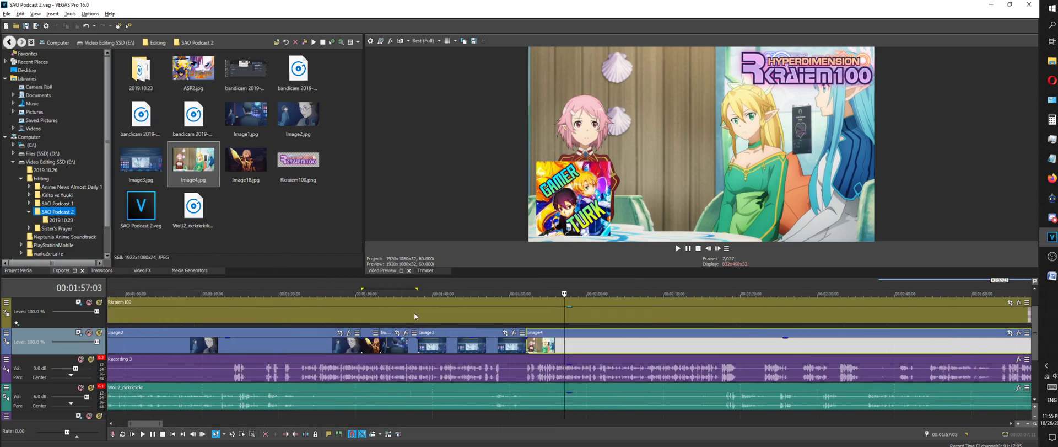
click(508, 281)
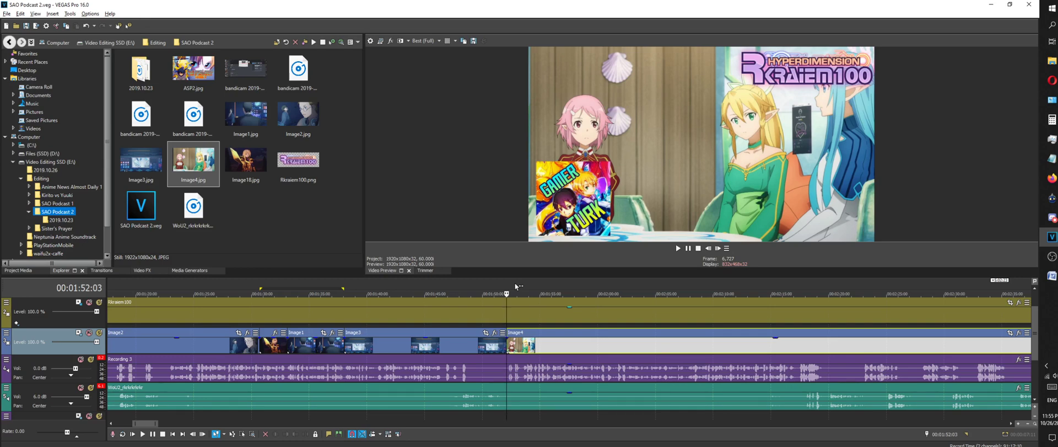
scroll(547, 309, down, 8)
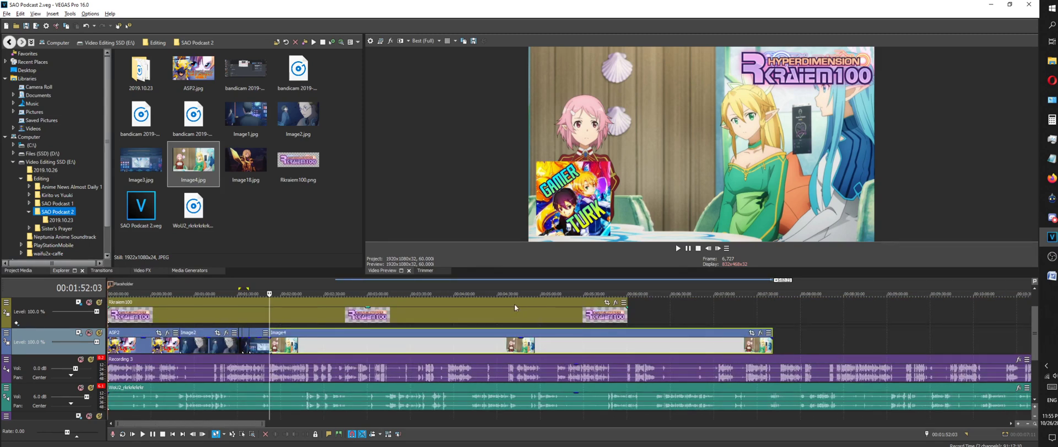
key(space)
scroll(522, 310, up, 4)
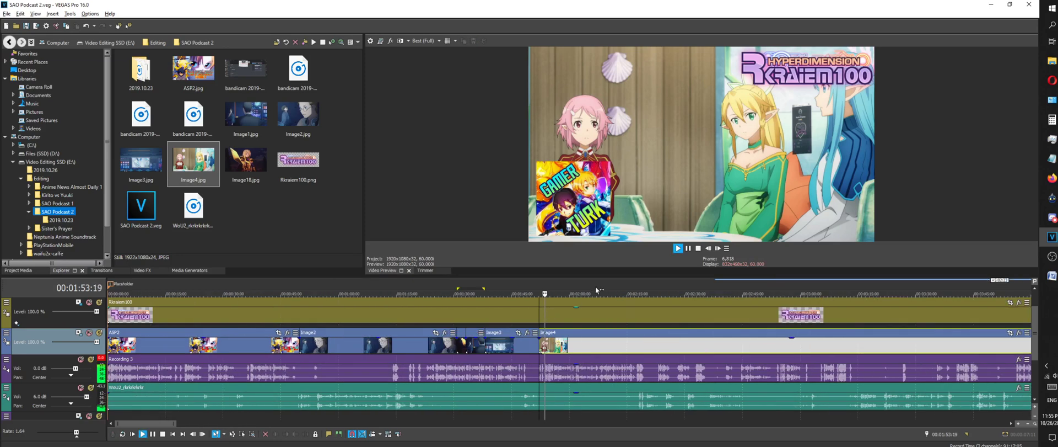
Check the SAO Podcast 2 folder for the saved stills and refresh the project's media file listing
click(1052, 60)
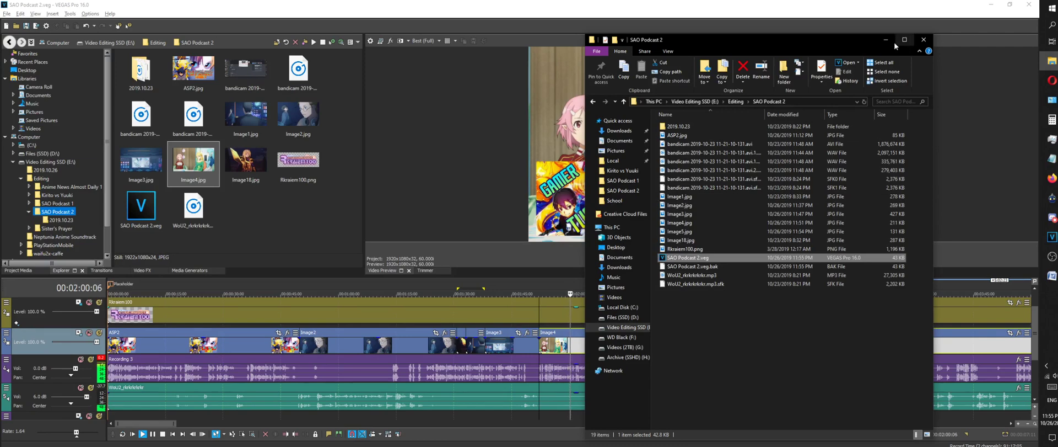
click(886, 40)
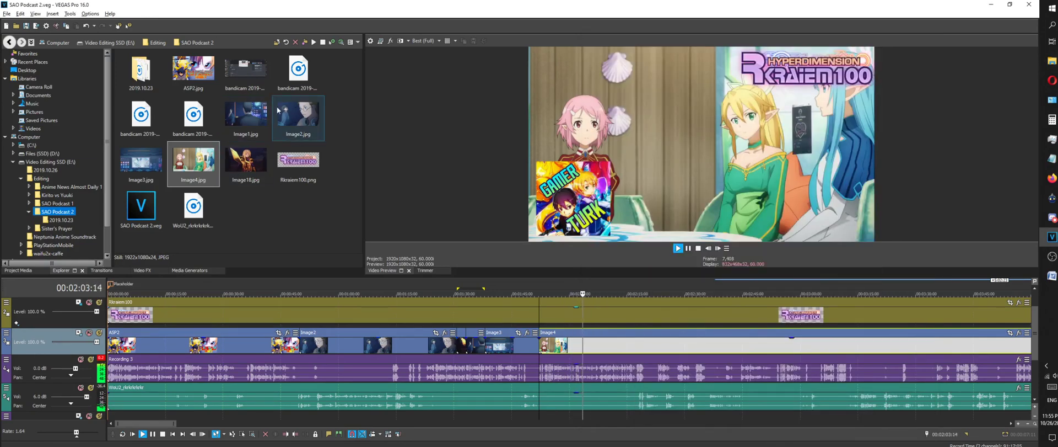
click(286, 42)
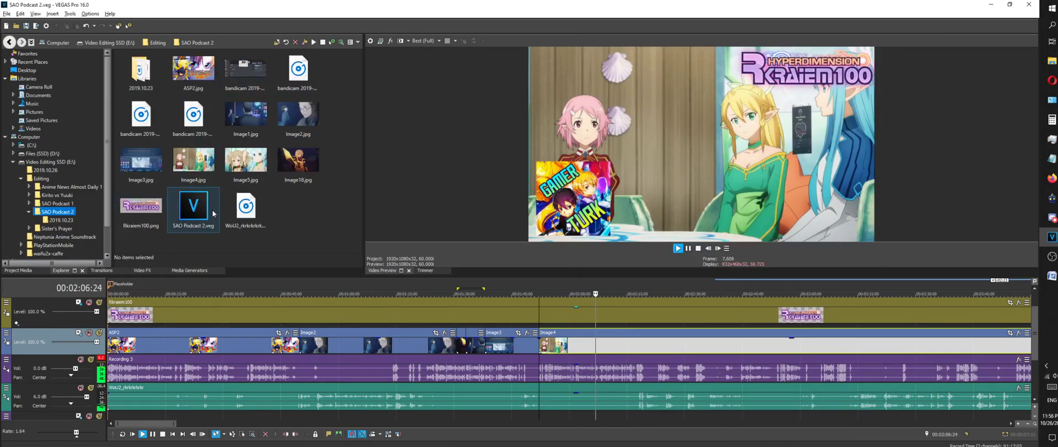
Listen ahead for the next topic change and trim the end of the Image4 still to 00:02:19:27
scroll(719, 313, down, 3)
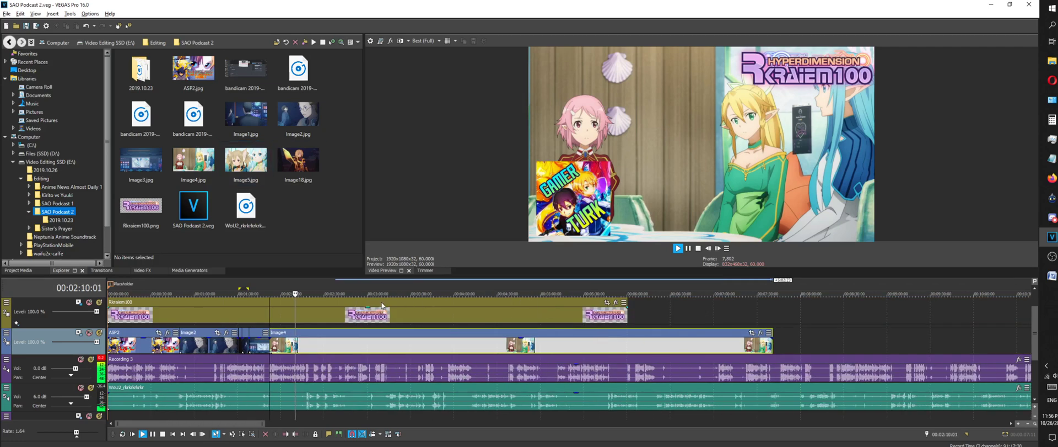
click(317, 283)
scroll(332, 297, up, 5)
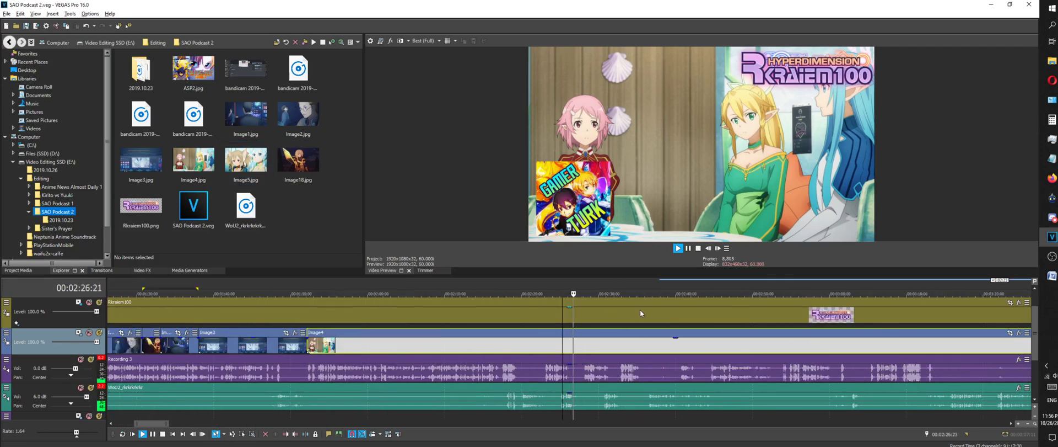
click(542, 287)
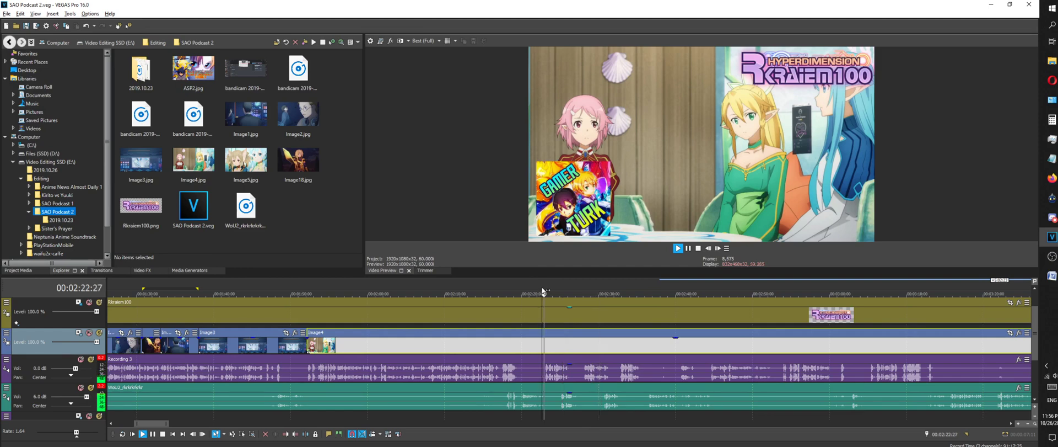
click(698, 248)
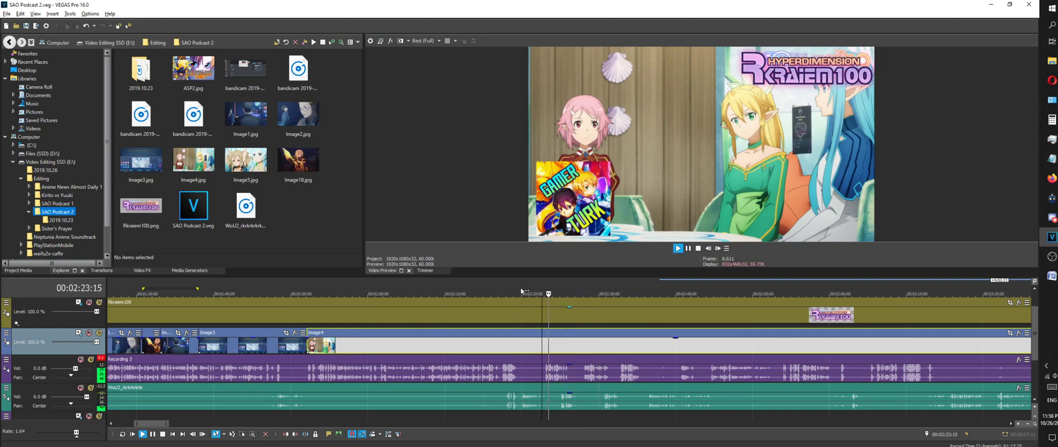
click(521, 294)
click(679, 248)
click(698, 248)
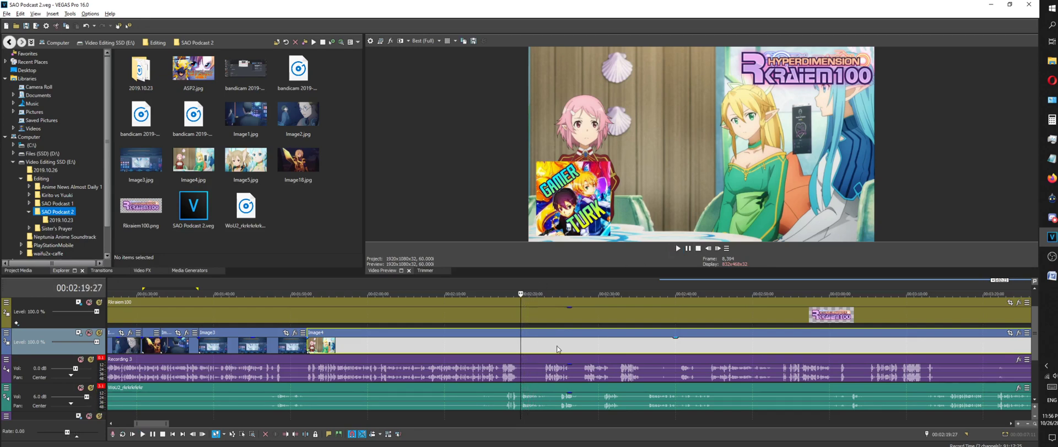
right_click(558, 311)
Insert Image5.jpg directly after the Image4 still and extend it to the end of the Rkraiem100 logo
double_click(246, 160)
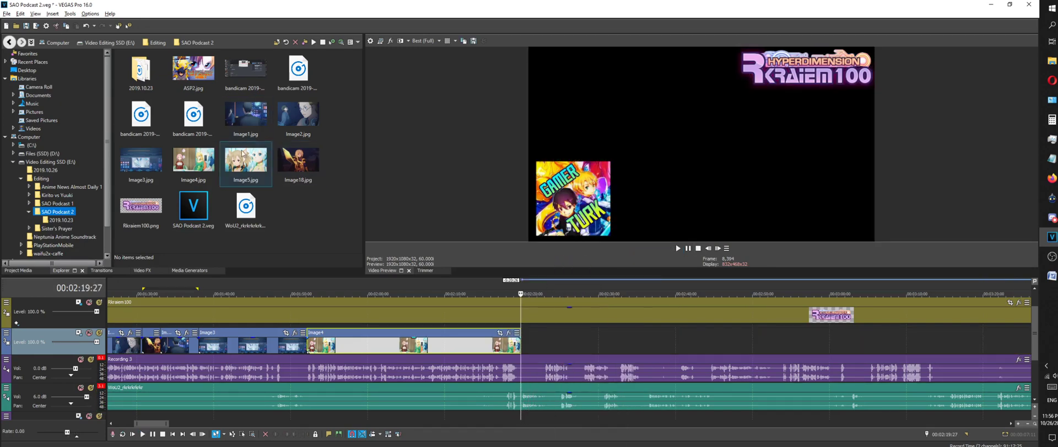
drag(559, 344, 323, 350)
scroll(1028, 347, down, 3)
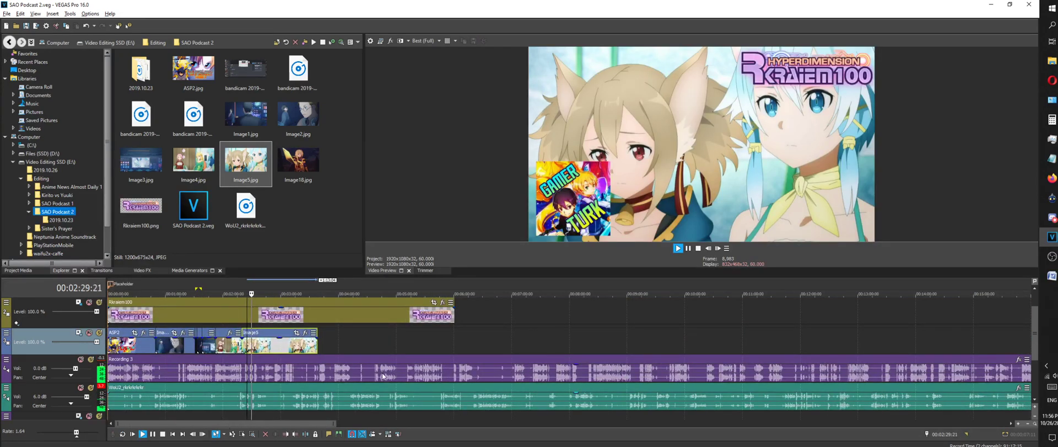
drag(318, 345, 454, 345)
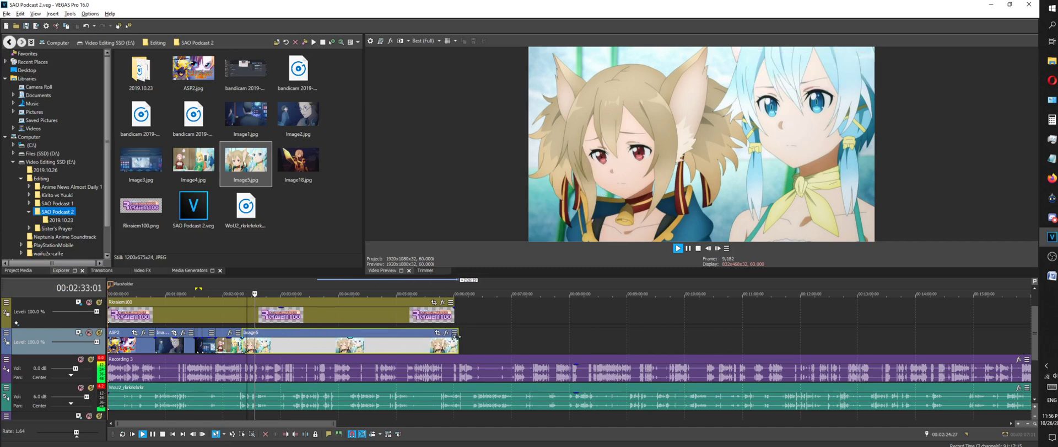
Play the podcast over the Image5 still, skipping ahead past three minutes, to find where the image should change
scroll(416, 361, up, 3)
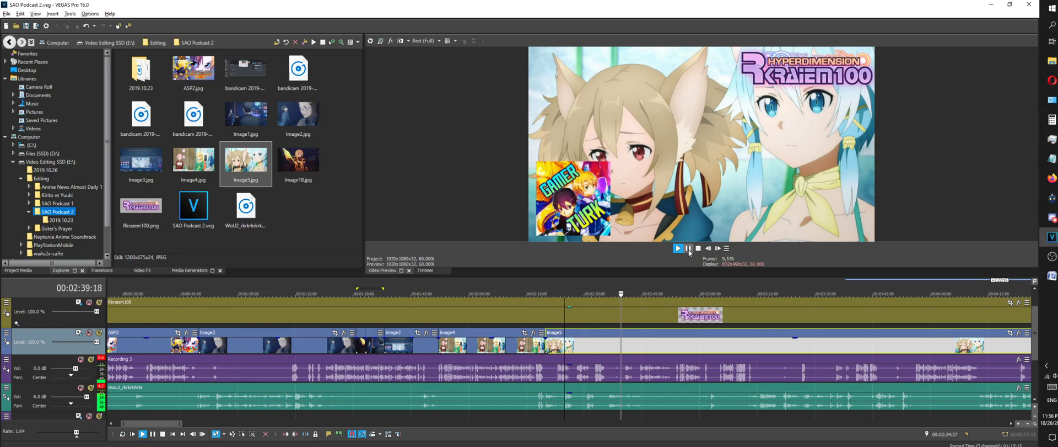
key(k)
scroll(396, 359, down, 2)
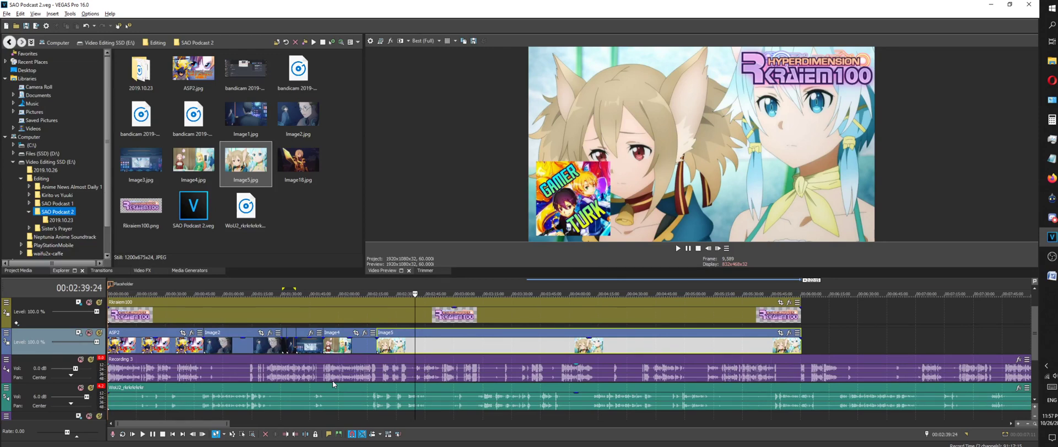
key(l)
scroll(634, 340, down, 2)
scroll(634, 340, down, 2)
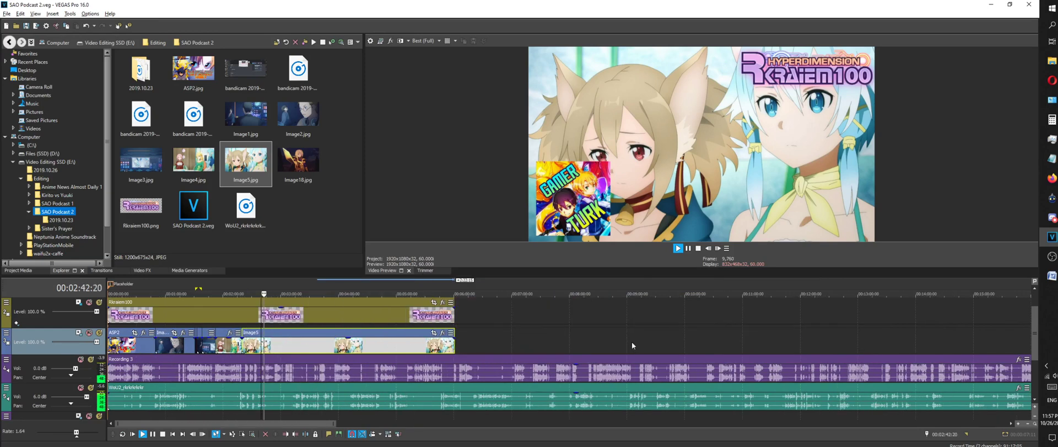
click(289, 287)
scroll(360, 320, up, 4)
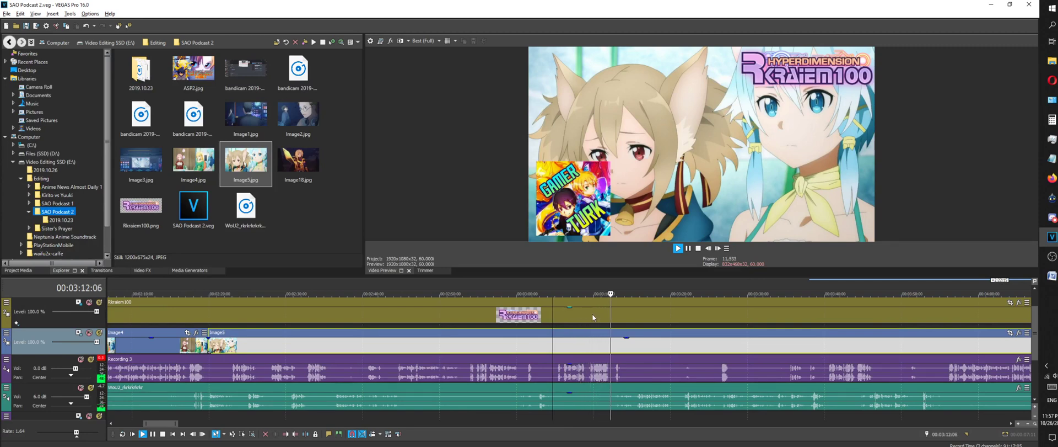
scroll(597, 325, down, 2)
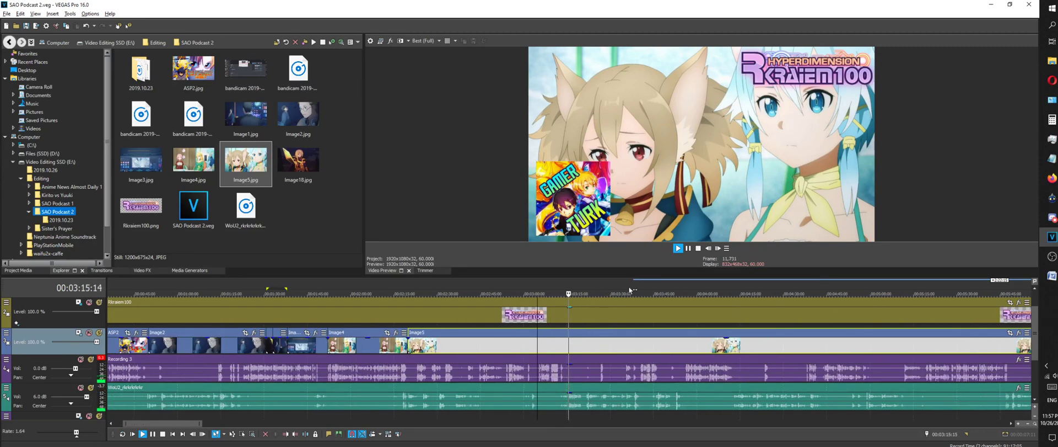
Switch to Firefox and view the third image of Gamerturk's Episode 3 Preview Screenshots tweet at full size
key(alt+Tab)
key(alt+Tab)
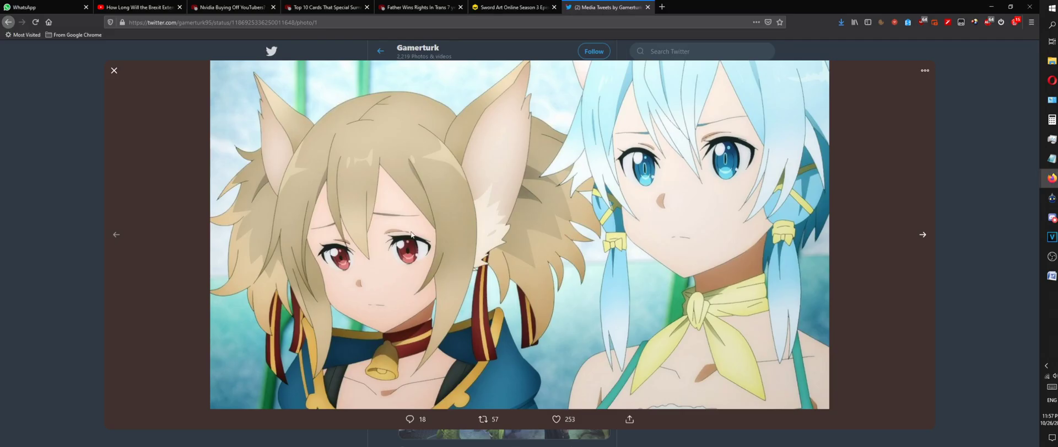
key(Escape)
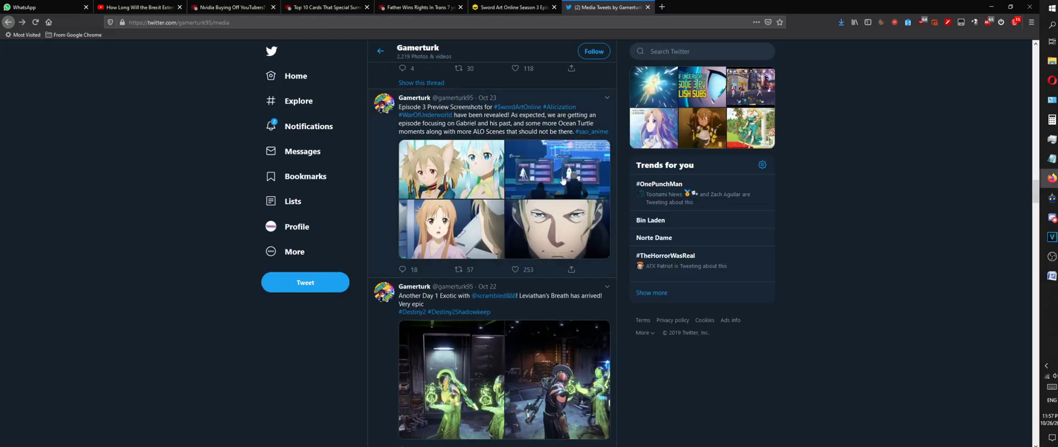
click(488, 224)
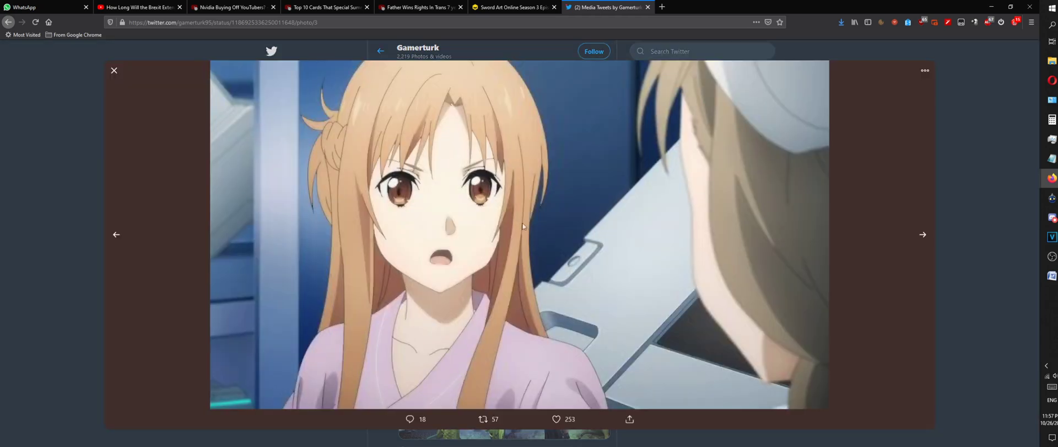
click(977, 189)
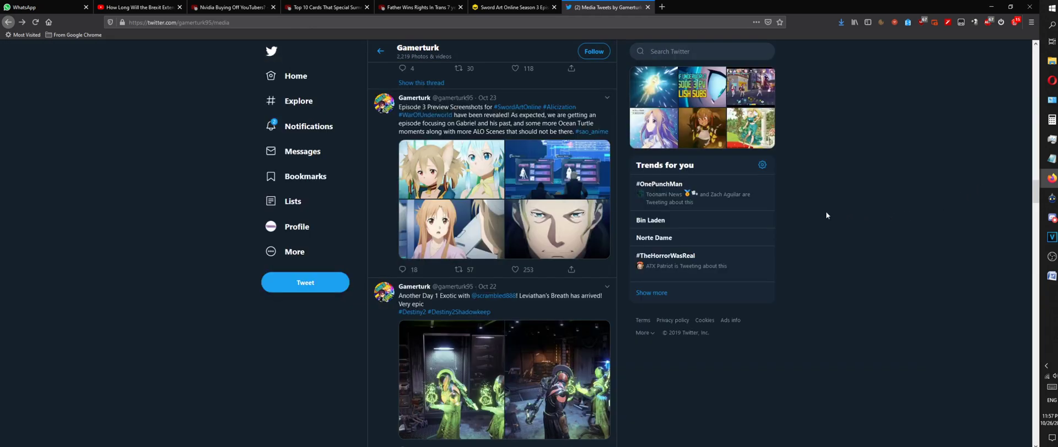
Switch to VEGAS Pro, play on over the Image5 still and place the cursor at 00:03:56:00 for the next image change
key(alt+Tab)
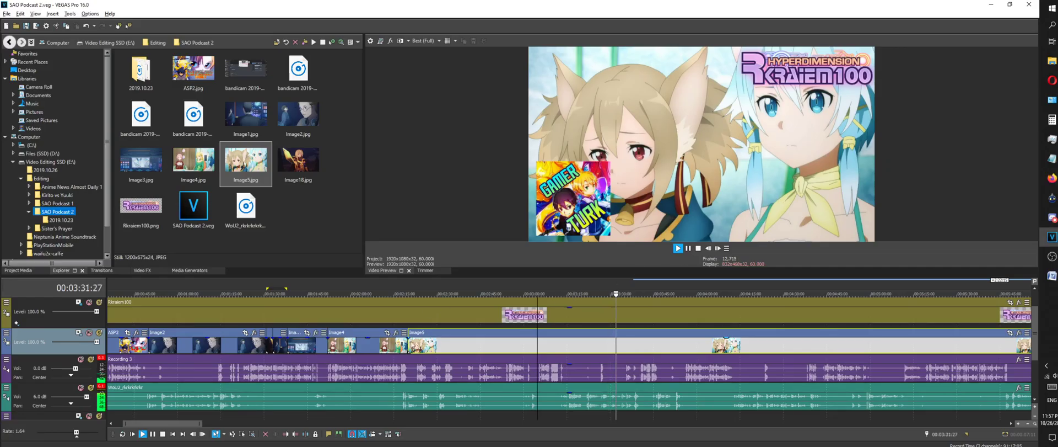
scroll(481, 387, down, 3)
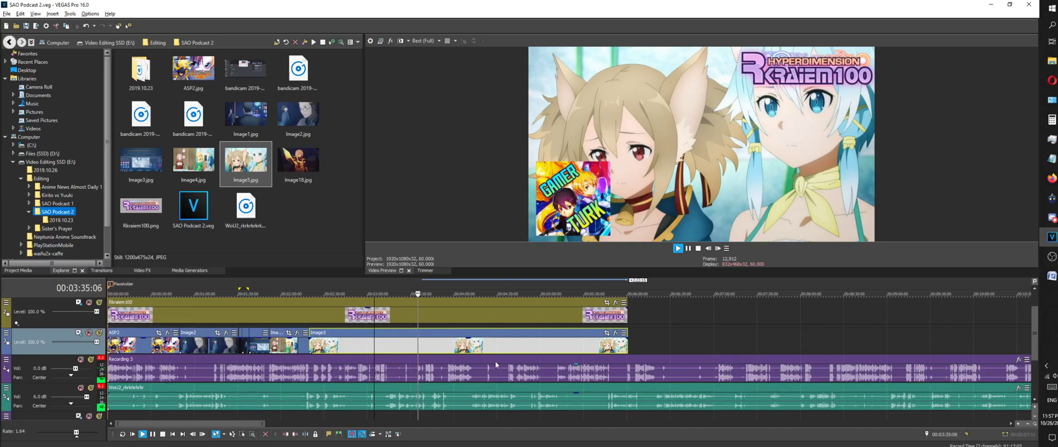
scroll(570, 356, up, 2)
scroll(569, 356, up, 2)
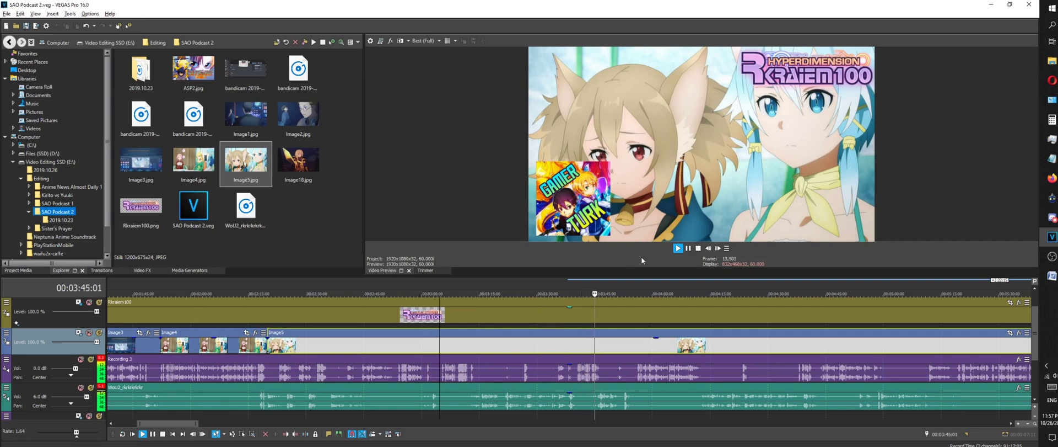
scroll(682, 313, up, 3)
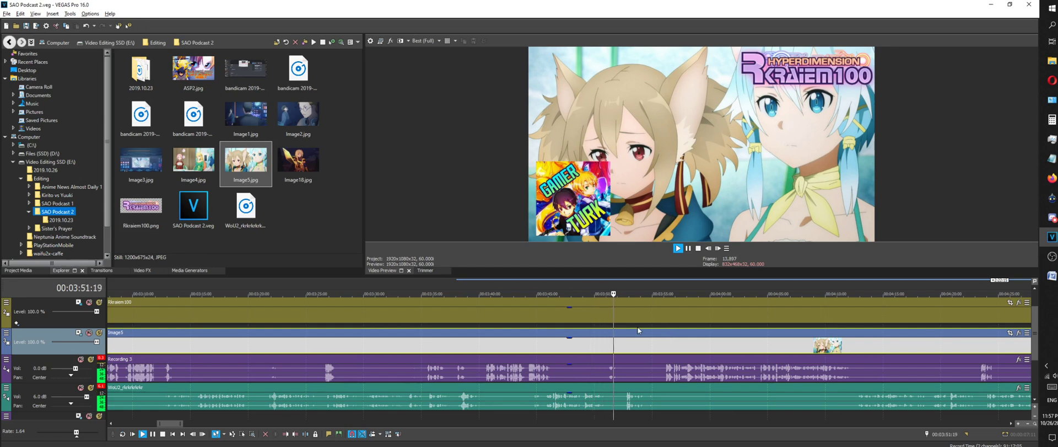
click(658, 280)
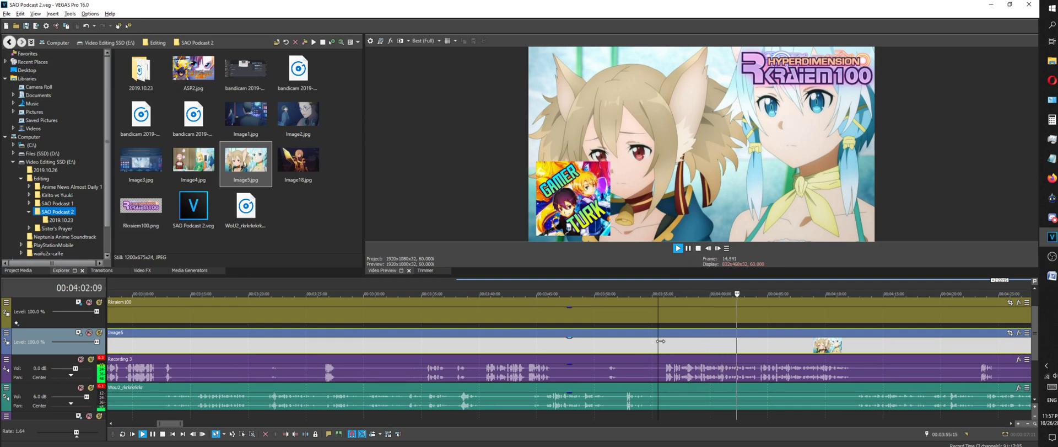
drag(661, 341, 664, 341)
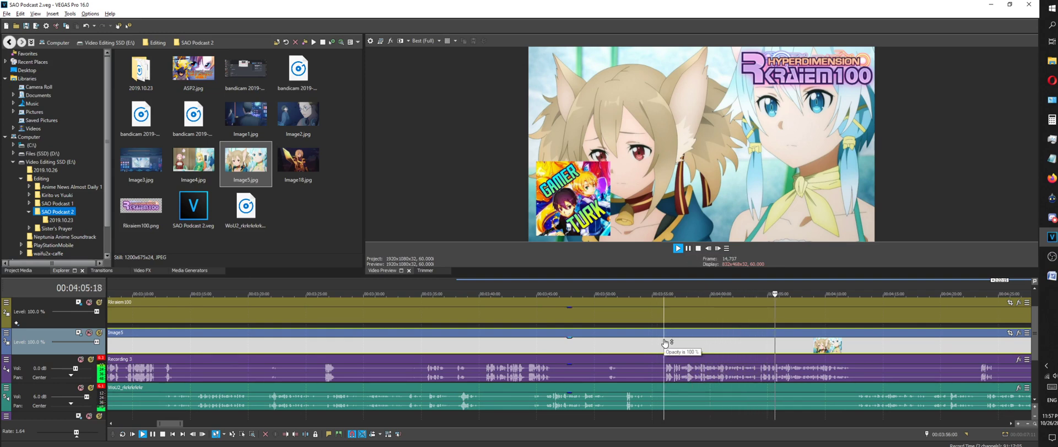
click(697, 249)
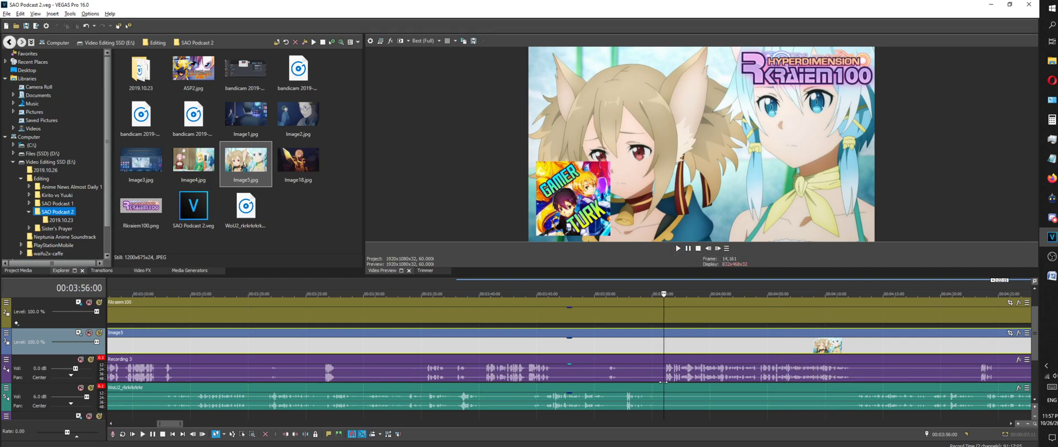
Trim the end of the Image5 still to the cursor at 00:03:56:00
scroll(680, 396, down, 5)
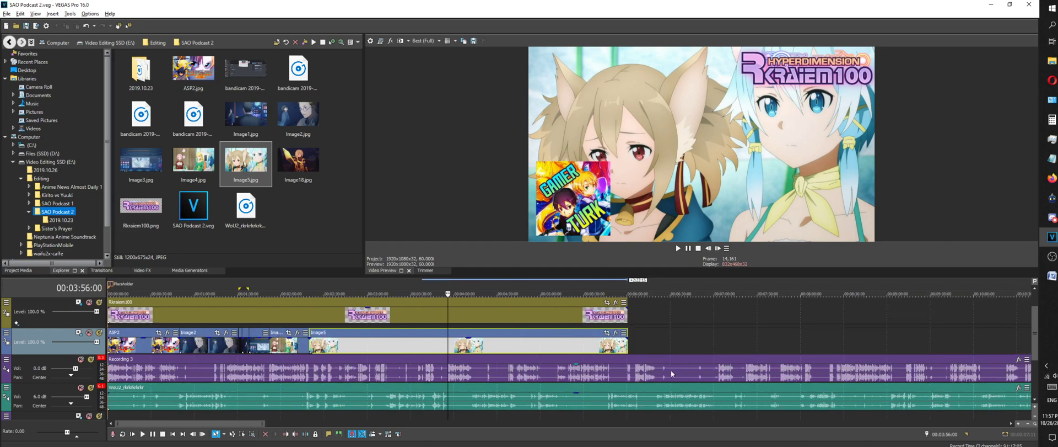
right_click(521, 340)
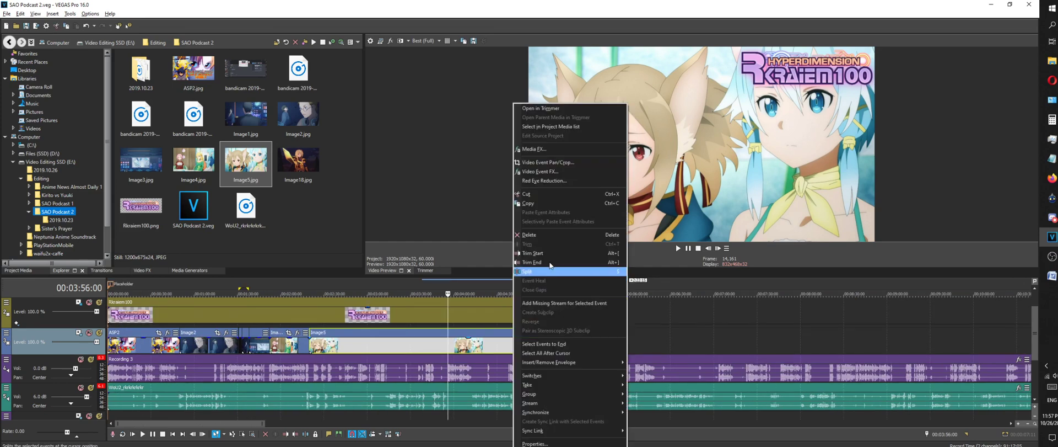
click(562, 268)
scroll(563, 378, up, 1)
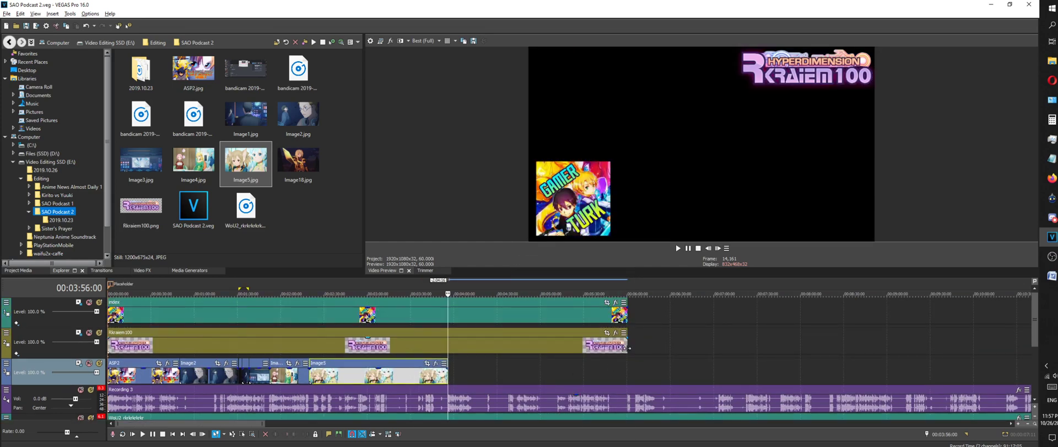
Extend both the Gamer Turk picture and the Rkraiem100 logo to the end of the Recording 3 audio
scroll(579, 345, down, 5)
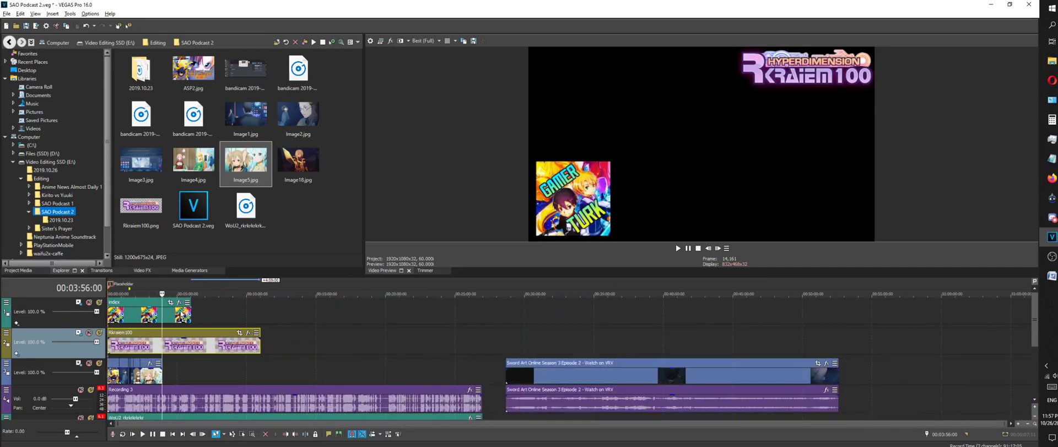
drag(191, 313, 483, 316)
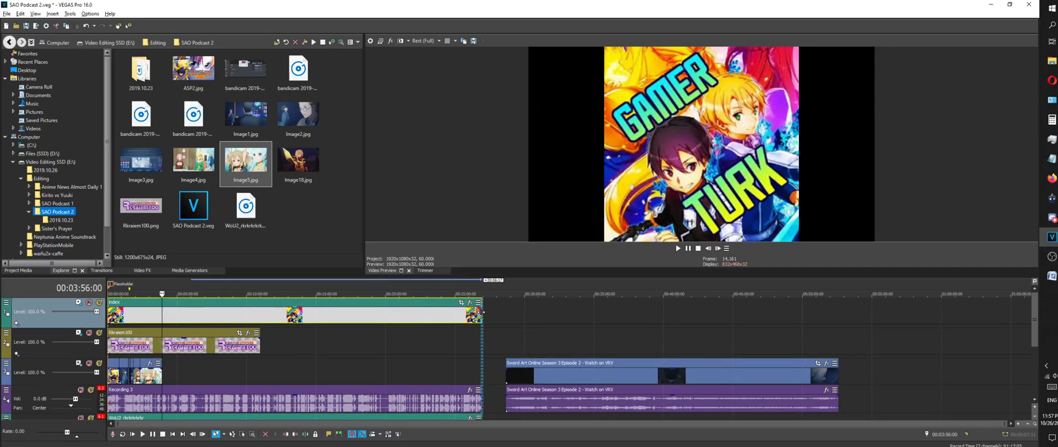
drag(259, 347, 484, 337)
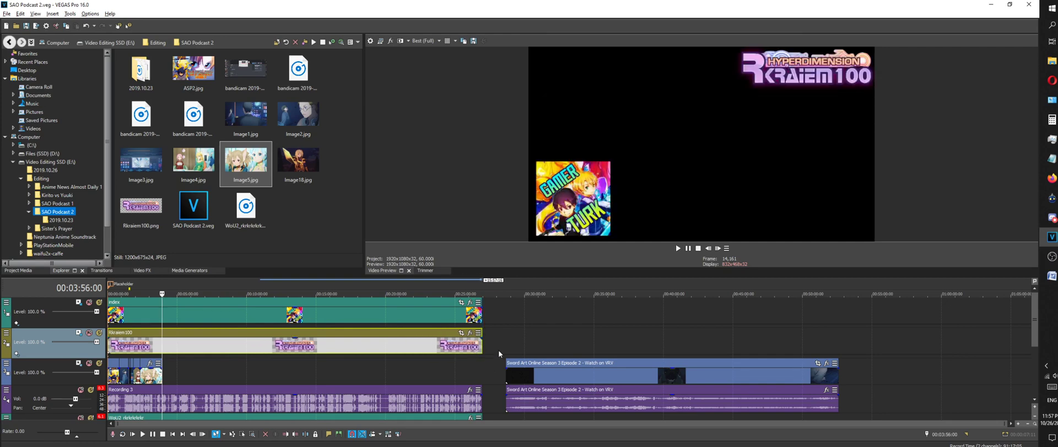
Preview several spots in the Sword Art Online Season 3 Episode 2 clip, between about 32 and 35 minutes on the timeline
click(552, 284)
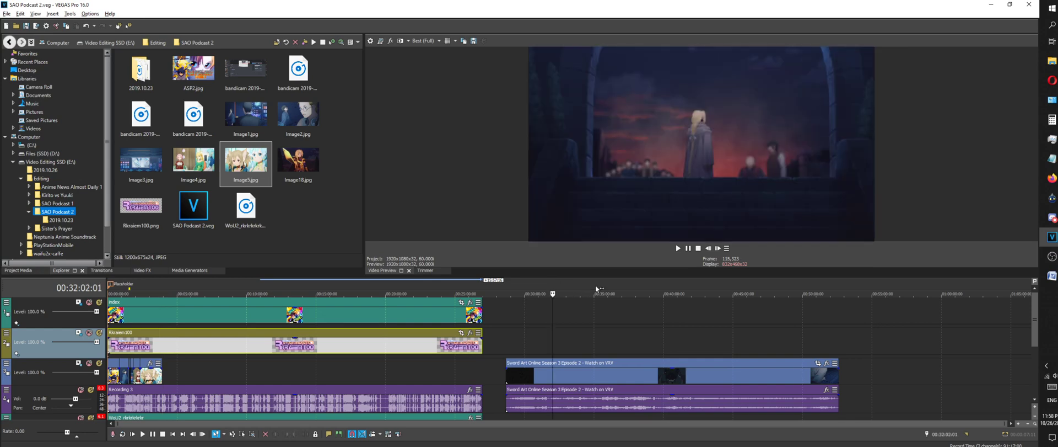
click(596, 288)
click(577, 287)
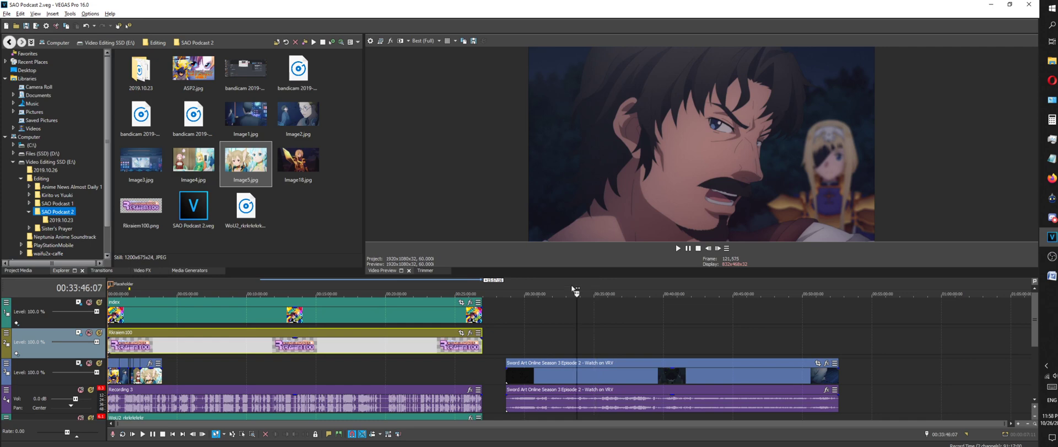
Play the podcast from just after the Image5 still to hear which topic needs the next image
click(167, 288)
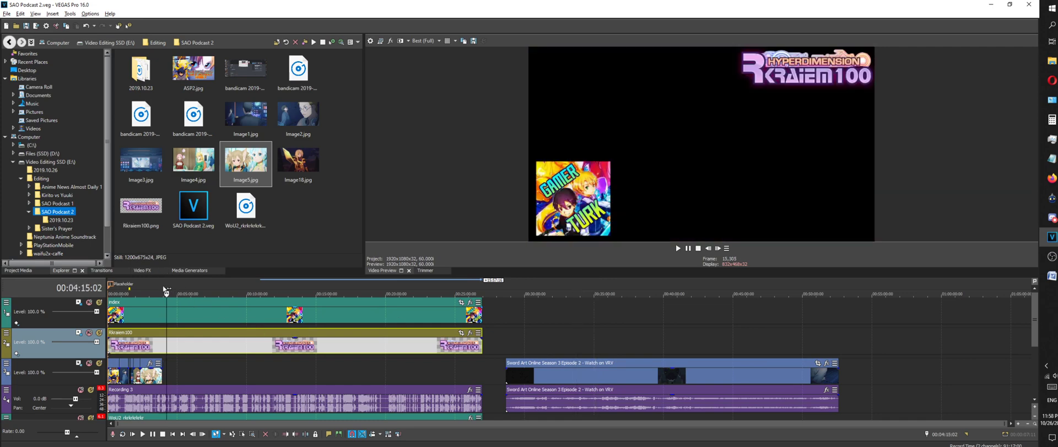
click(163, 286)
key(space)
scroll(340, 382, up, 5)
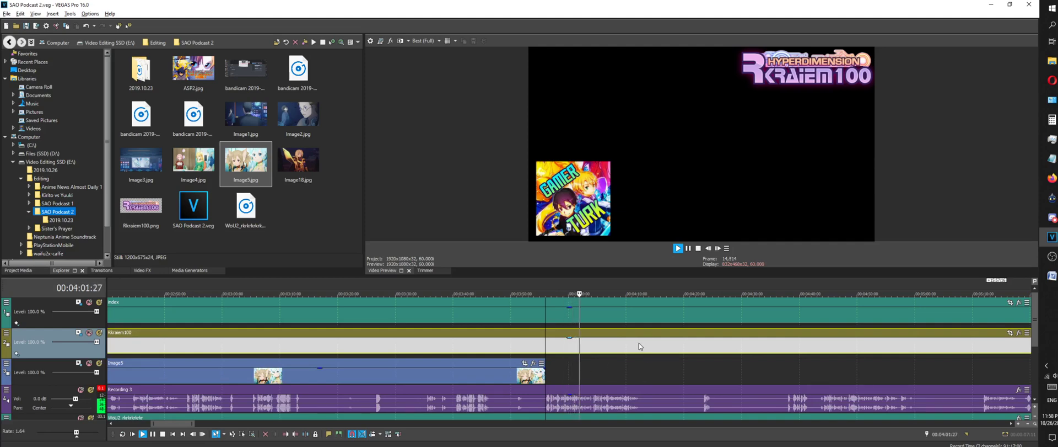
scroll(617, 319, down, 2)
scroll(616, 331, down, 1)
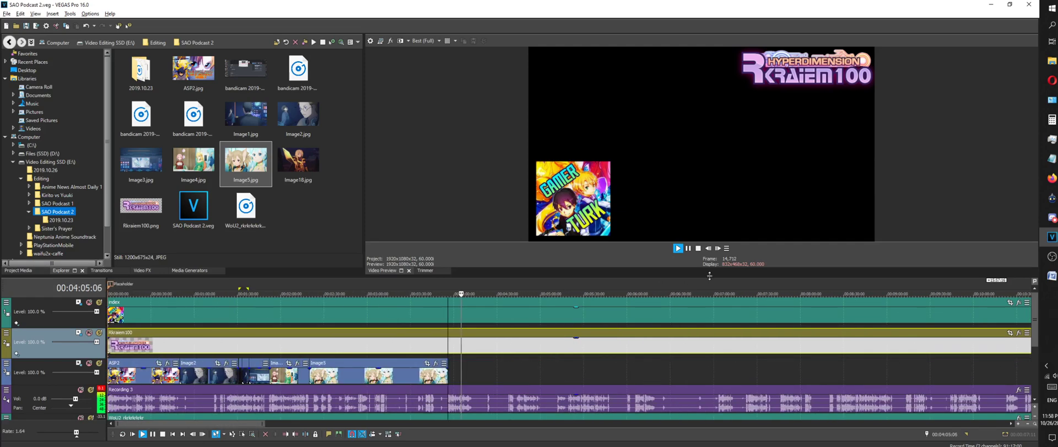
click(698, 248)
Skim the Episode 2 clip for a matching Alice scene and pause at about 00:38:18 on the timeline
scroll(616, 305, down, 5)
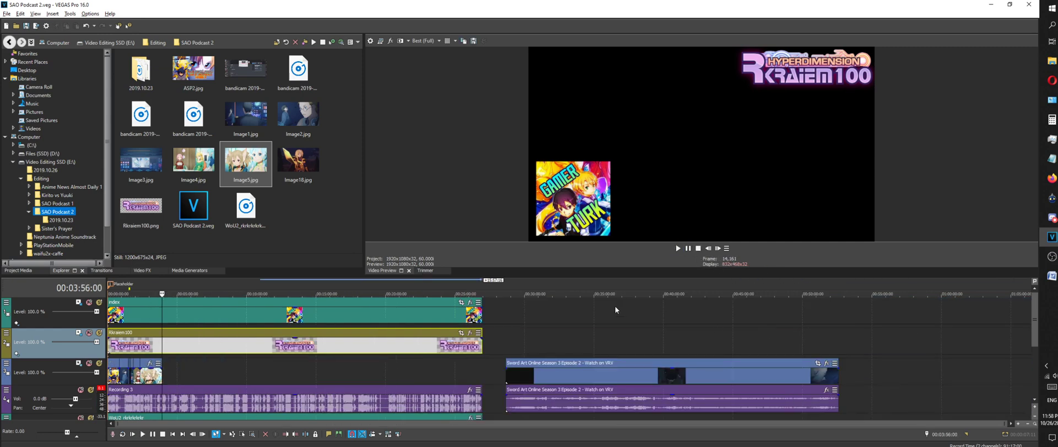
click(587, 282)
click(578, 284)
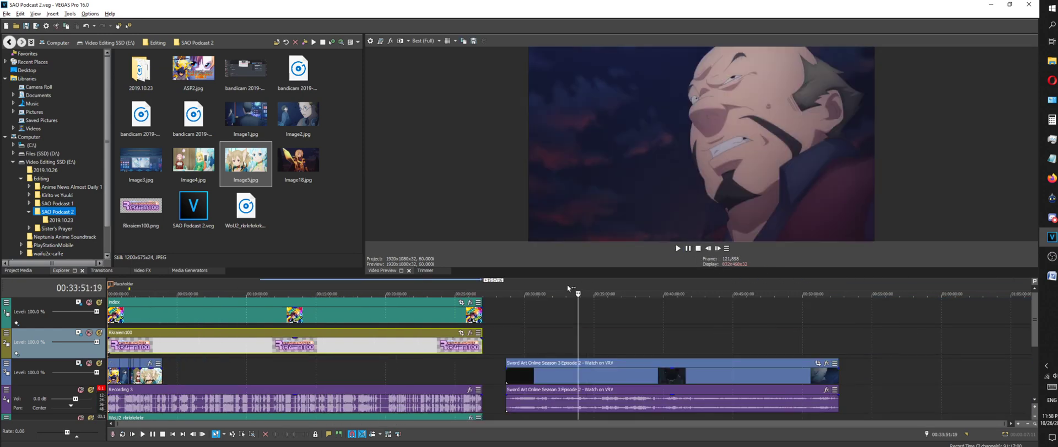
click(619, 287)
key(space)
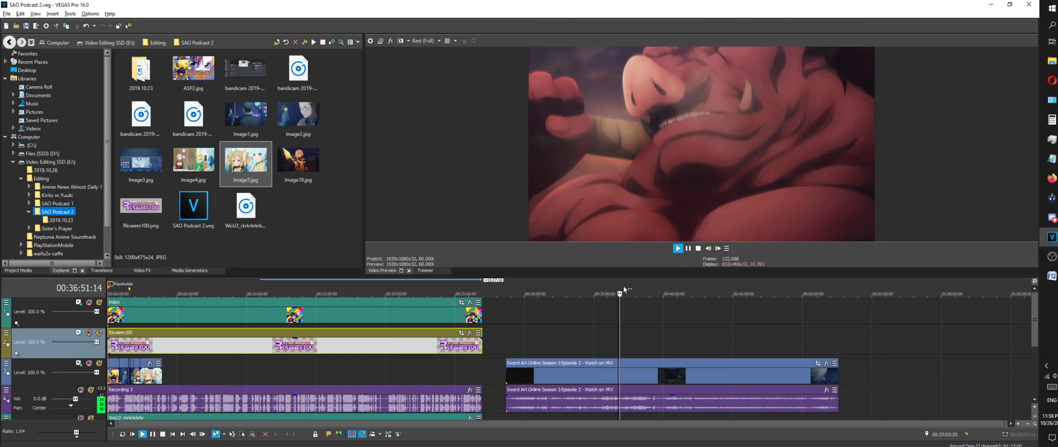
click(623, 286)
click(631, 284)
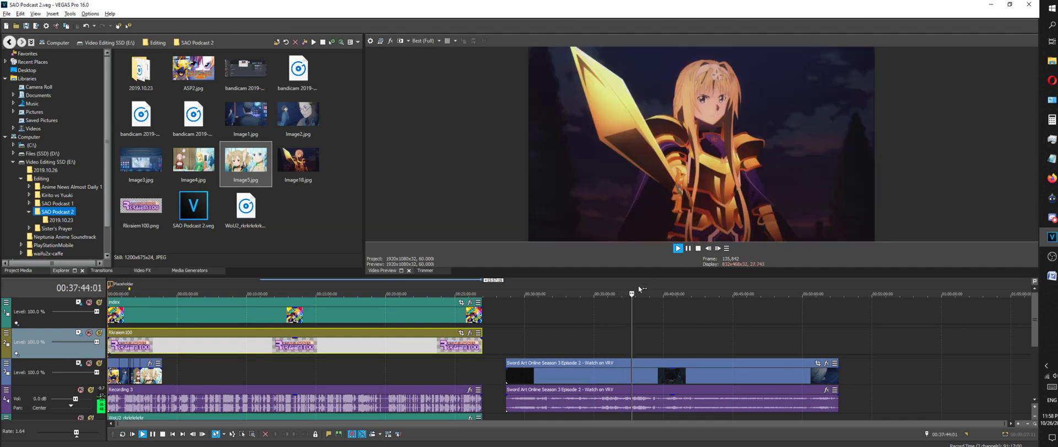
click(639, 285)
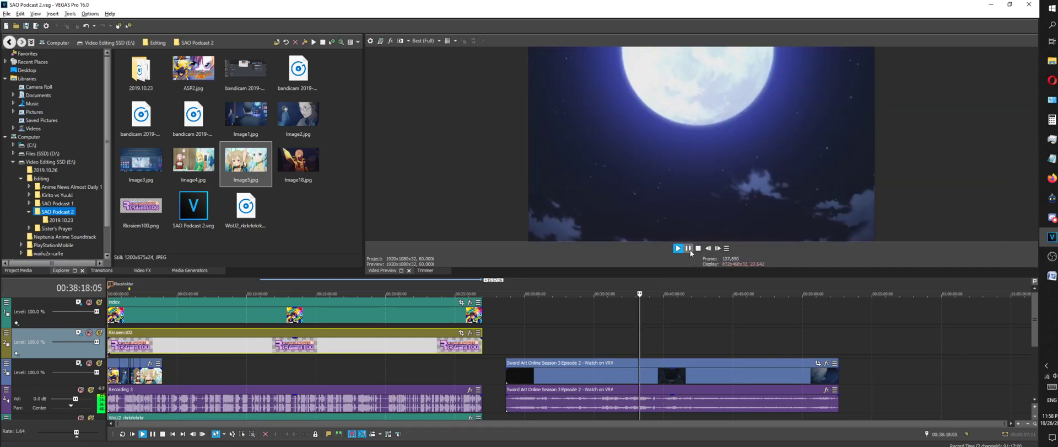
click(689, 249)
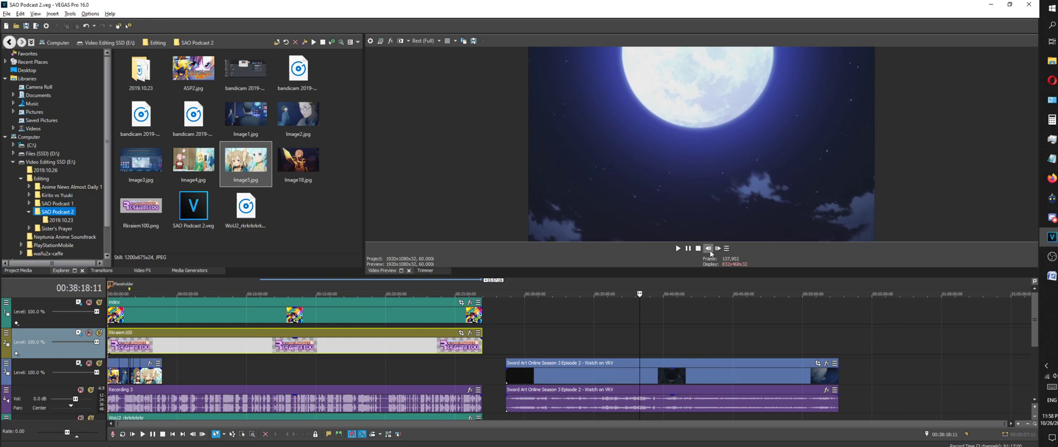
Step back and forth frame by frame around 00:38:17 to examine the shot of Alice surrounded by golden petals
click(708, 248)
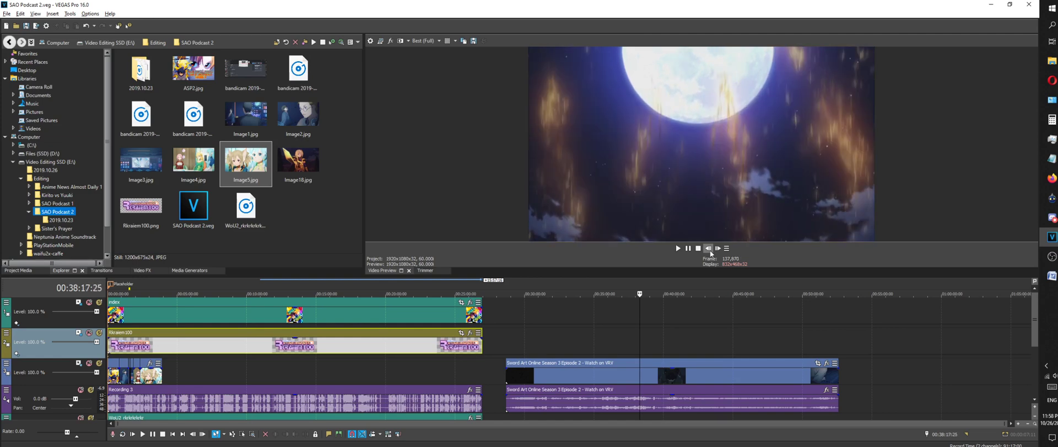
click(708, 248)
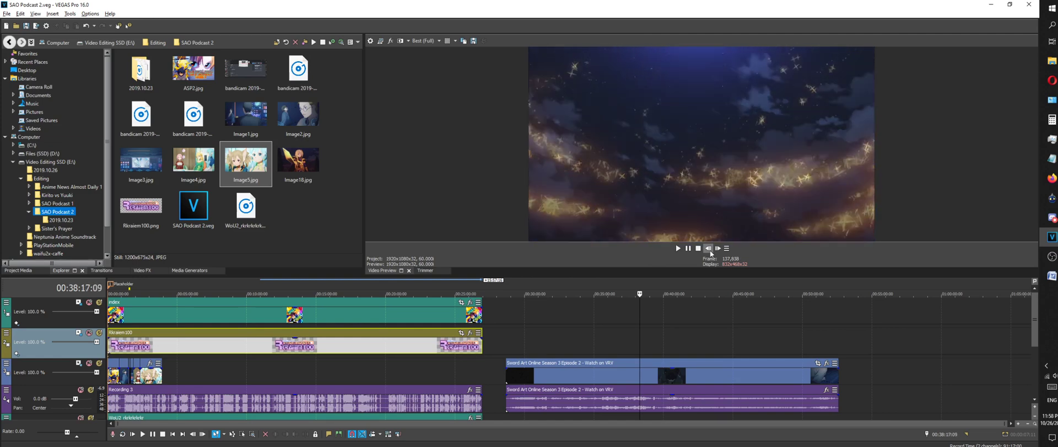
click(709, 249)
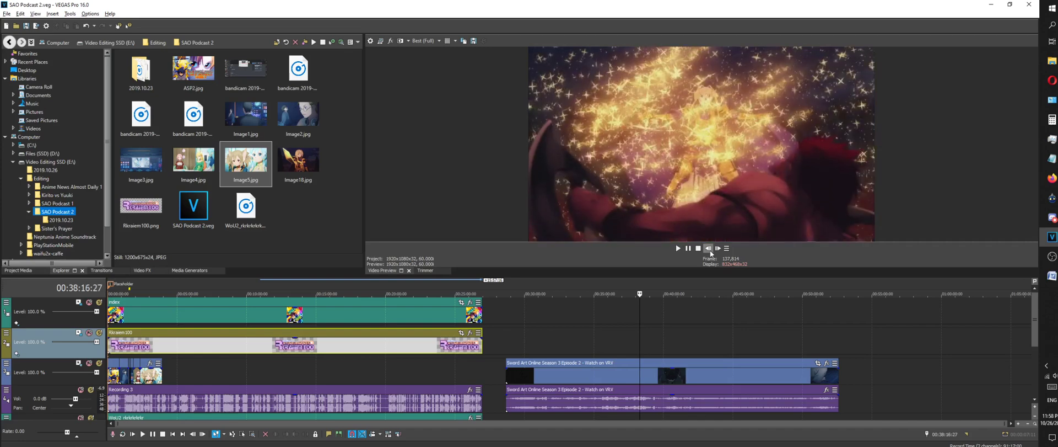
click(719, 248)
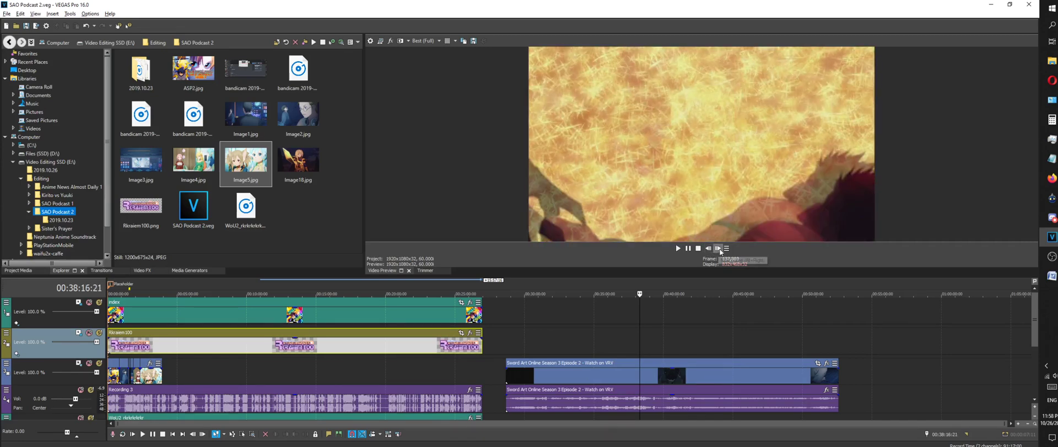
click(719, 248)
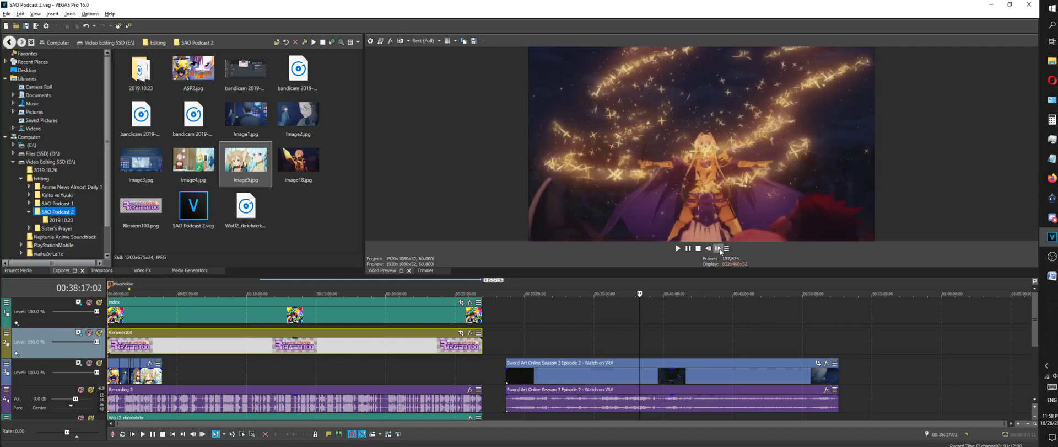
click(718, 248)
click(718, 249)
click(718, 248)
Play the Episode 2 clip on from 00:38:17 and examine the shots of Alice holding her sword around 00:38:37
key(space)
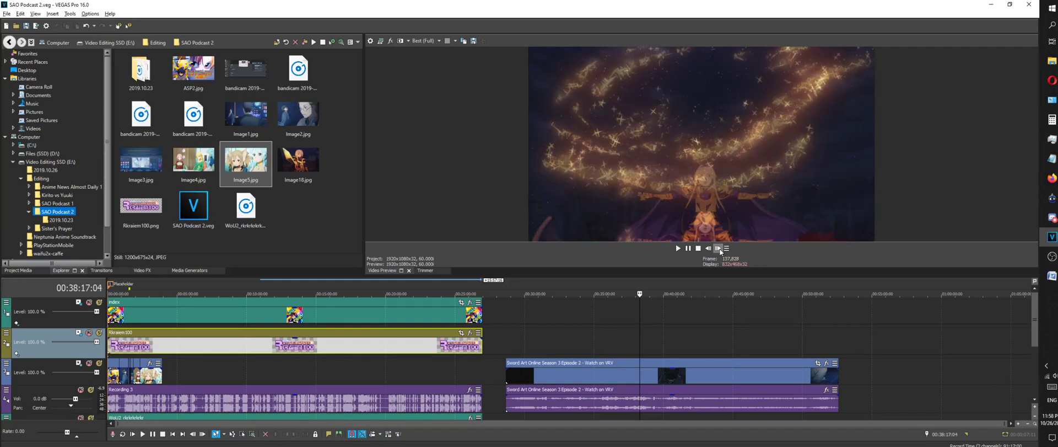
scroll(653, 284, up, 5)
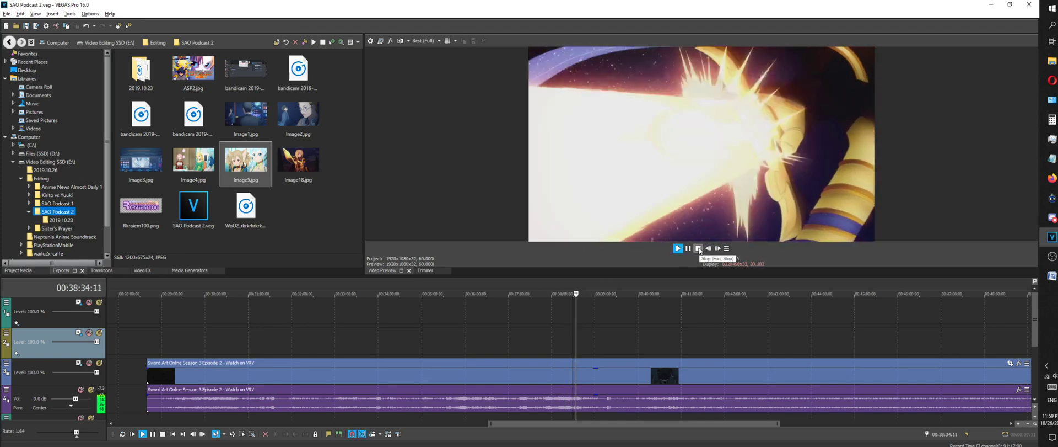
click(679, 248)
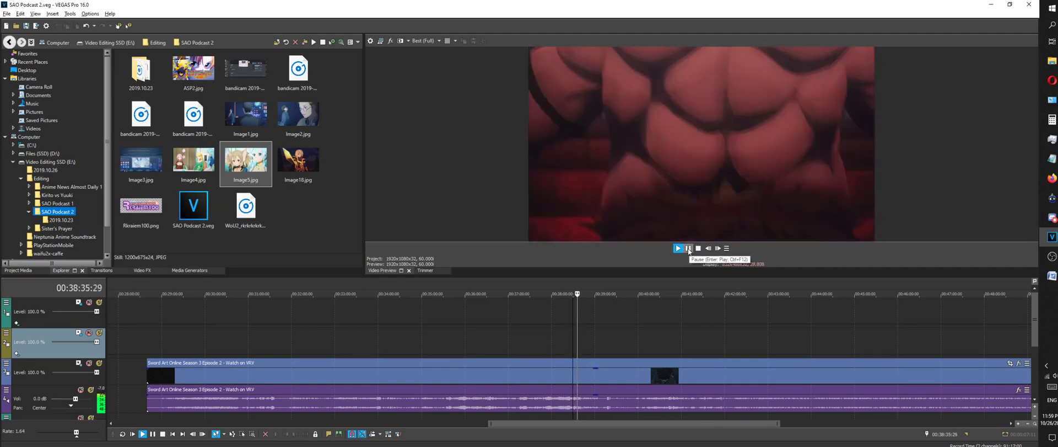
click(689, 248)
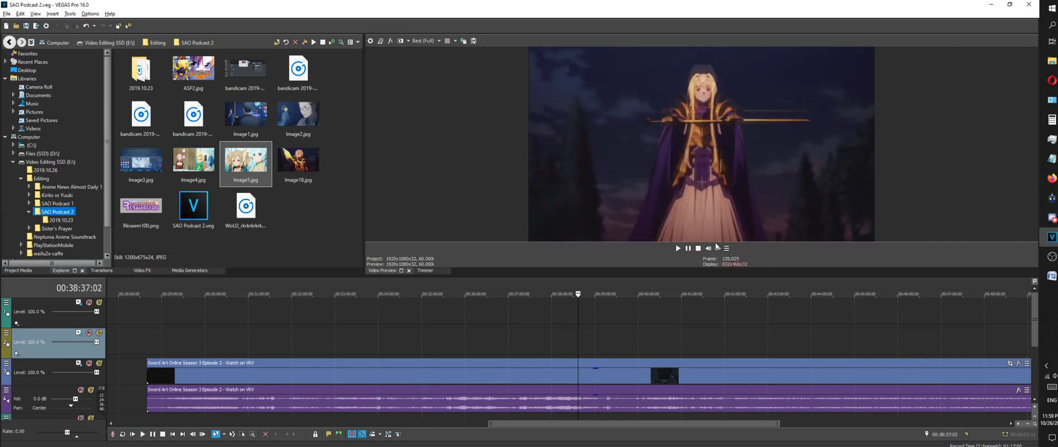
click(678, 248)
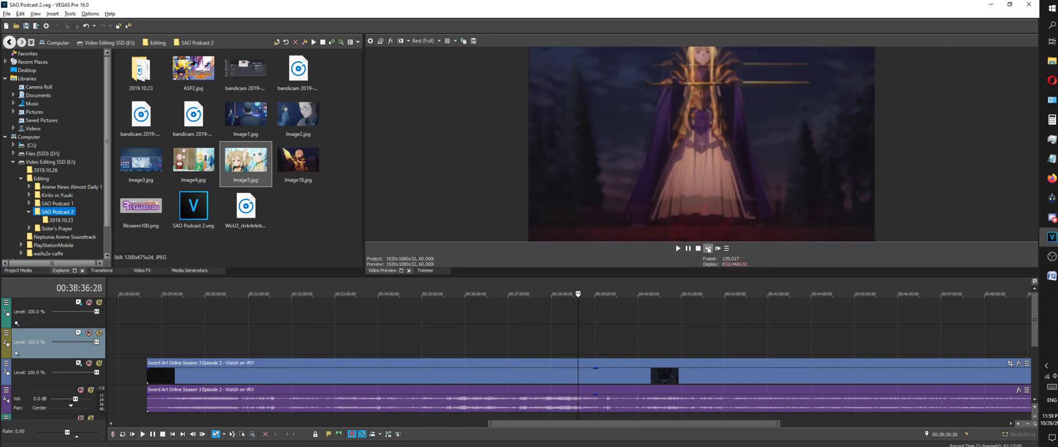
Preview the Episode 2 clip around 00:37:04 and 00:35:53, and examine the shots back to about 00:35:50 frame by frame
click(512, 292)
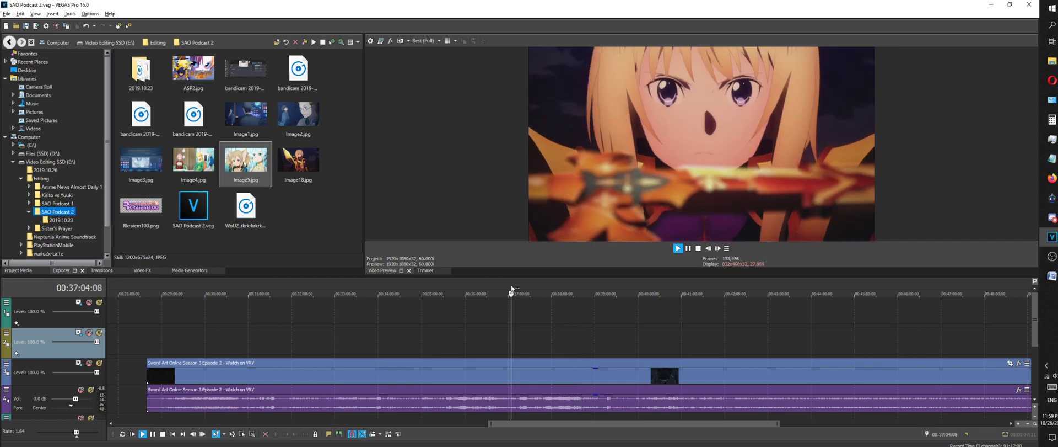
click(459, 289)
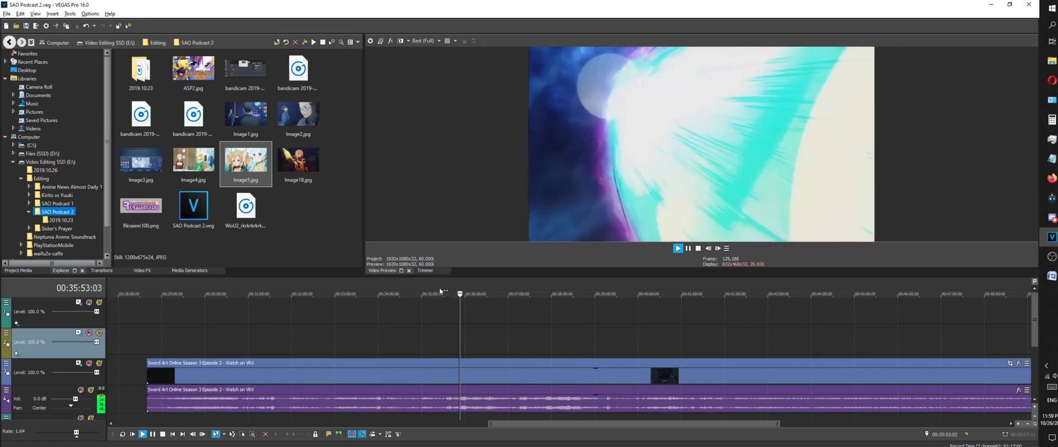
click(698, 248)
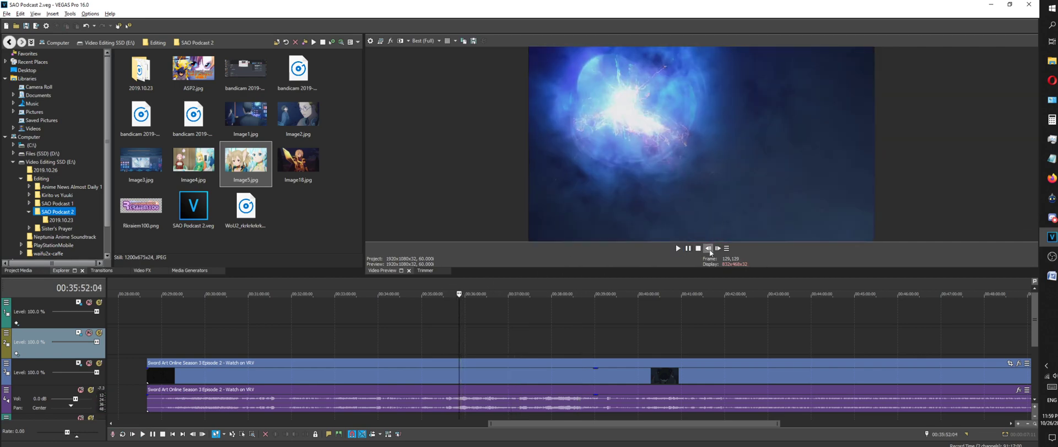
click(708, 248)
click(708, 248)
click(708, 248)
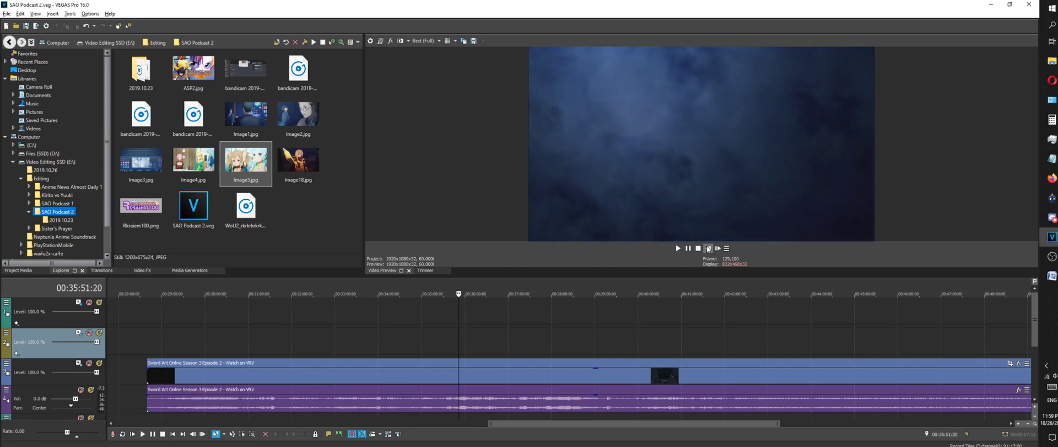
click(708, 248)
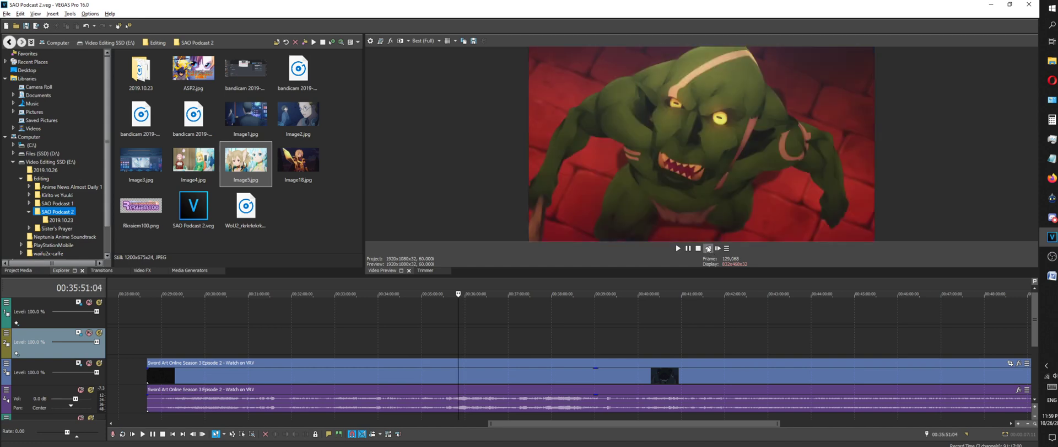
click(709, 248)
click(708, 248)
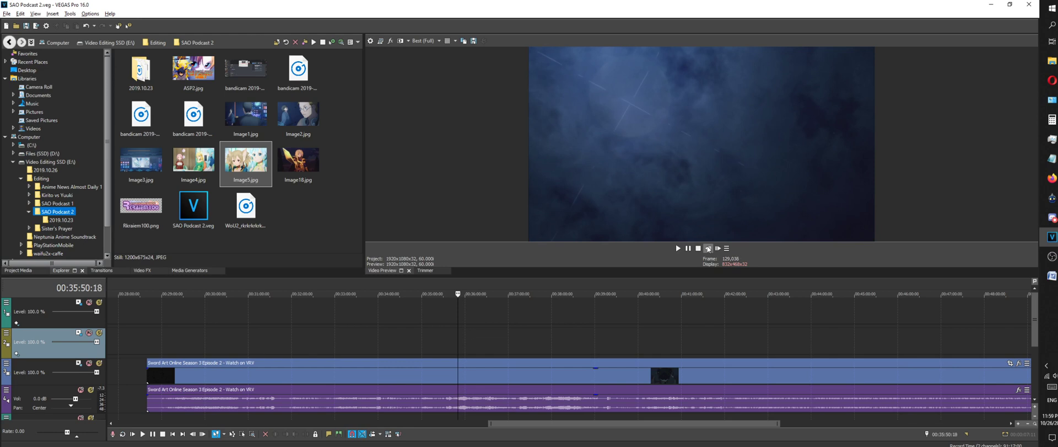
Examine the village crowd shots in the Episode 2 clip frame by frame, from about 00:36:07 back to 00:36:04
click(470, 290)
key(space)
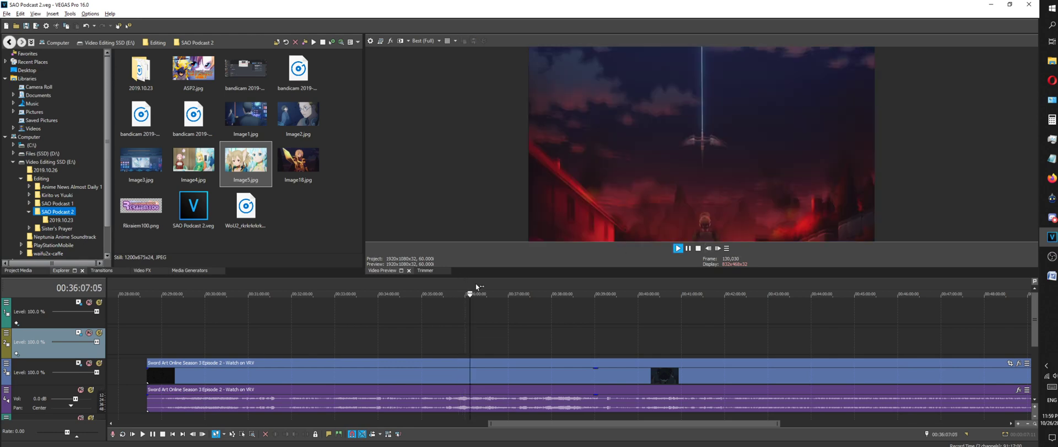
click(708, 248)
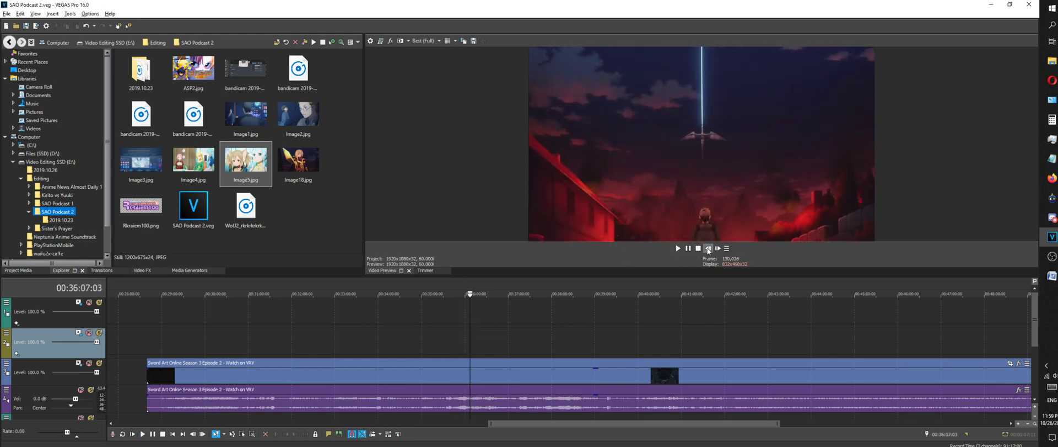
click(708, 248)
click(708, 248)
click(708, 248)
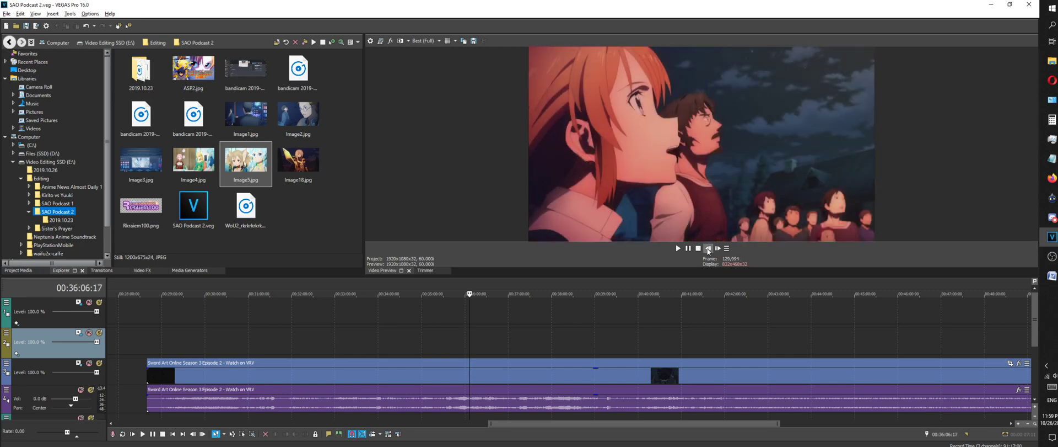
click(709, 249)
click(708, 248)
click(708, 248)
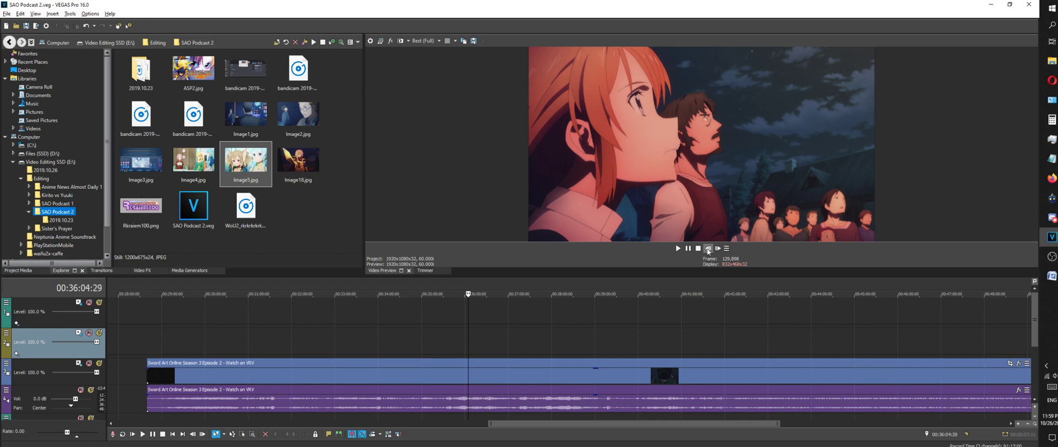
click(708, 248)
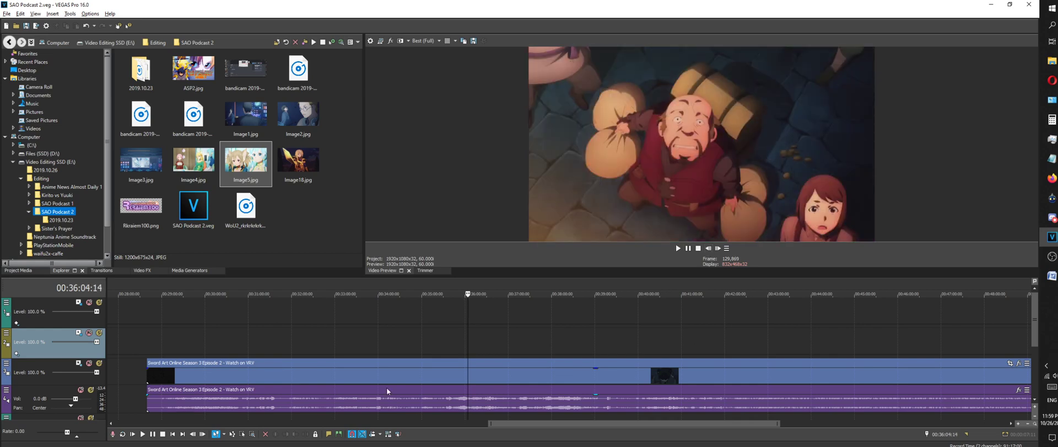
Examine the dragon's beam attack in the Episode 2 clip frame by frame, from about 00:35:56 back to 00:35:53
scroll(388, 390, up, 5)
click(552, 284)
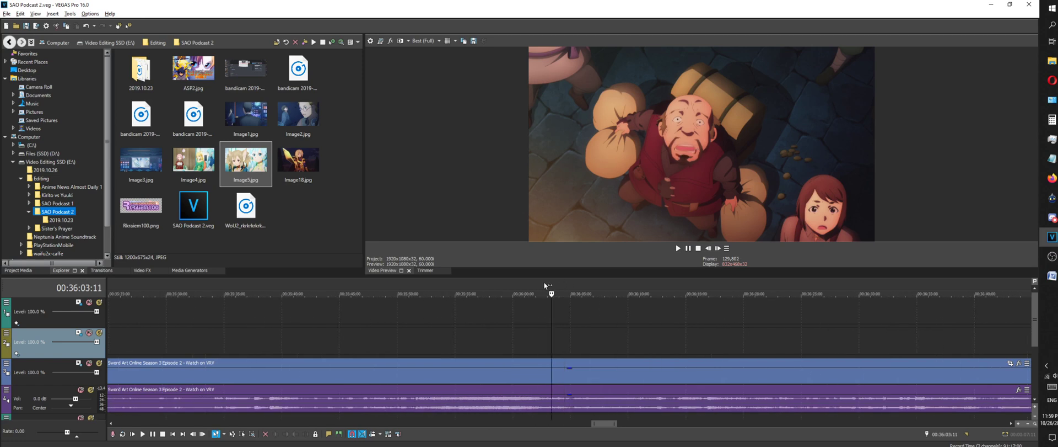
click(510, 287)
click(472, 285)
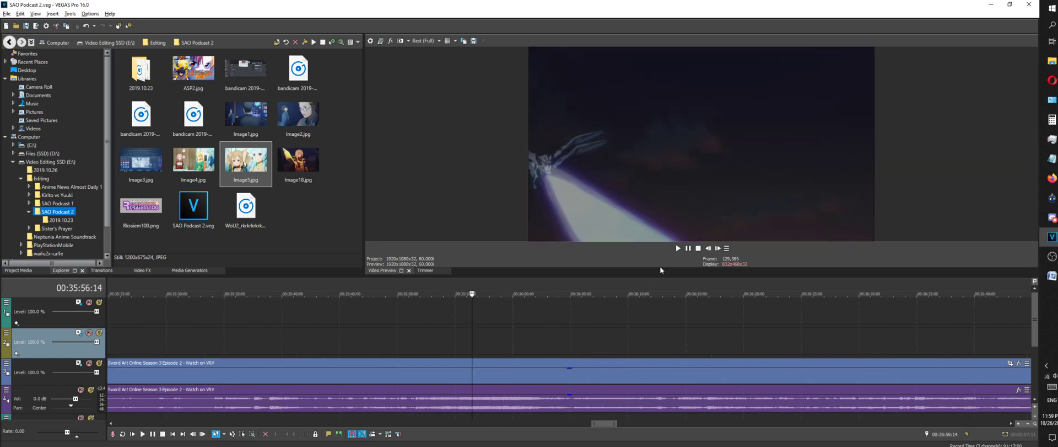
click(708, 248)
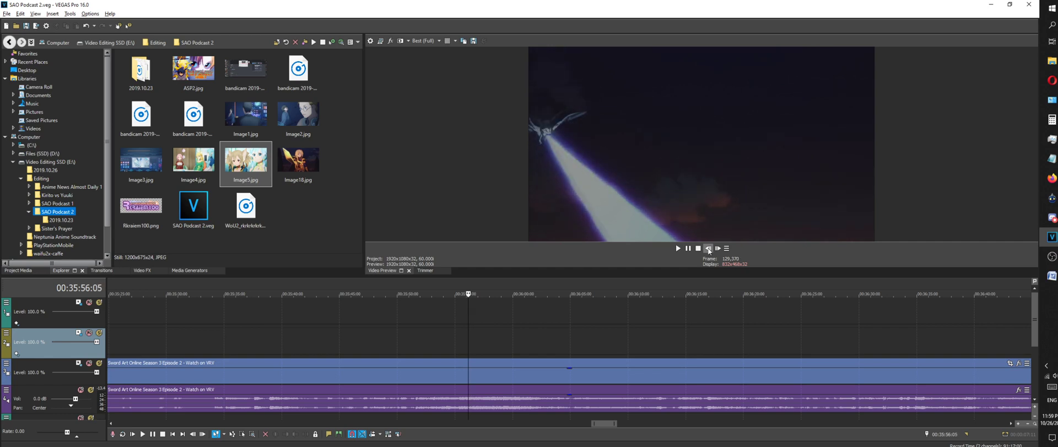
click(709, 248)
click(709, 248)
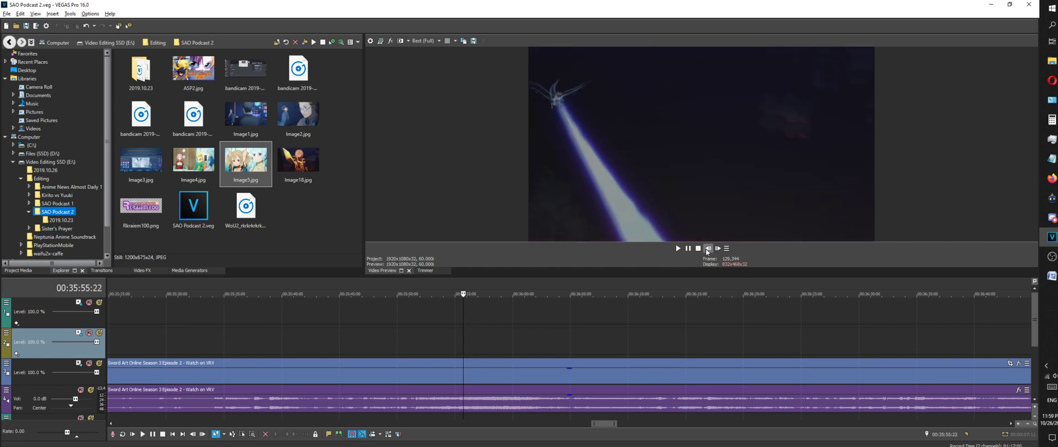
click(708, 248)
click(708, 248)
click(709, 248)
click(708, 248)
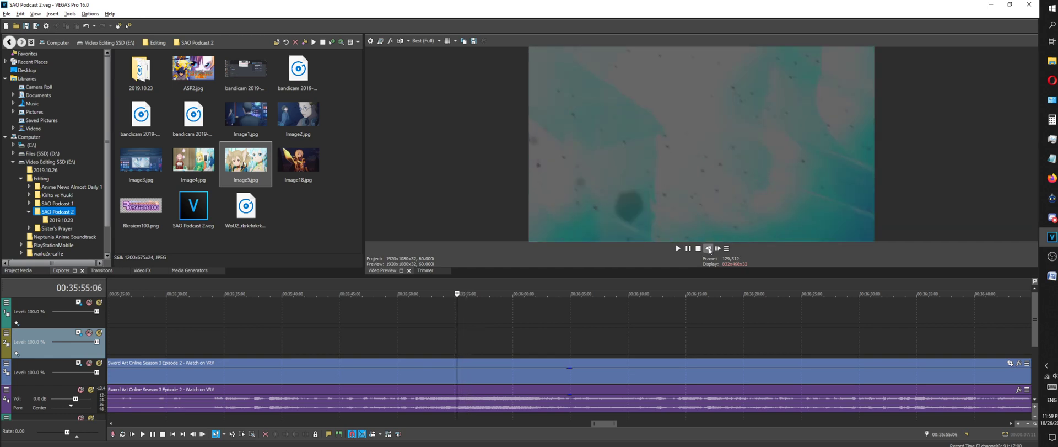
click(708, 248)
click(709, 248)
click(708, 248)
click(708, 248)
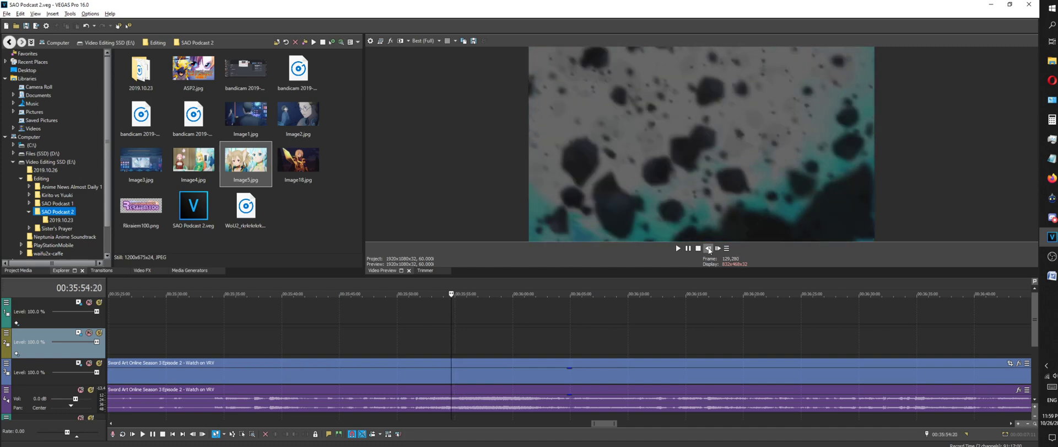
click(708, 248)
click(709, 248)
click(708, 248)
click(708, 248)
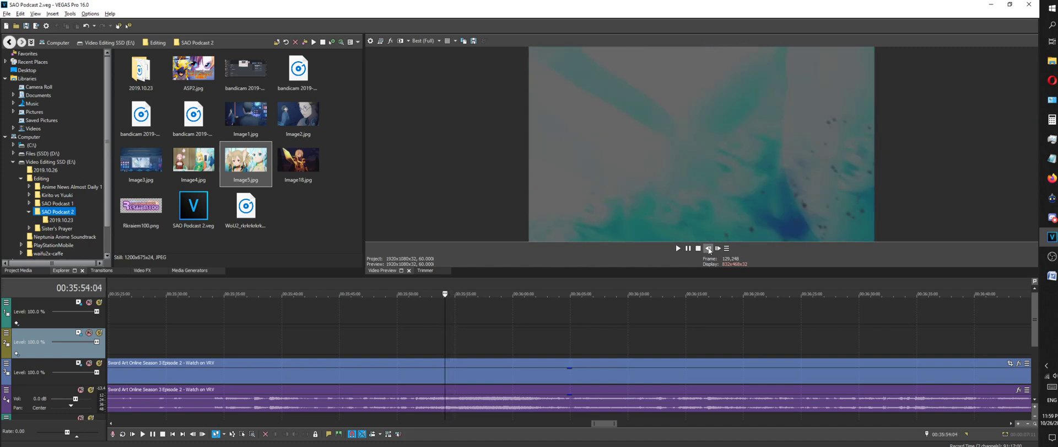
click(708, 248)
click(708, 248)
click(708, 249)
click(708, 248)
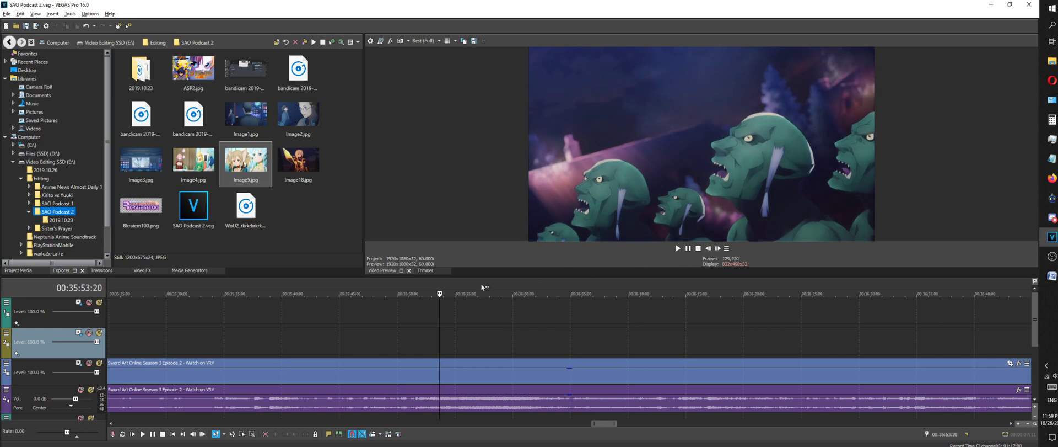
Play the Episode 2 clip from about 00:35:59 and pause near 00:36:15 to check the shouting man's close-up
drag(471, 283, 505, 280)
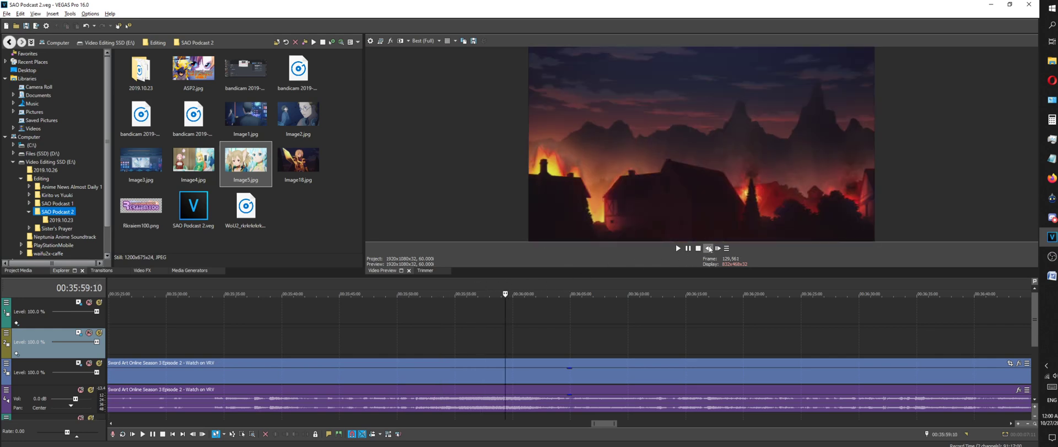
key(space)
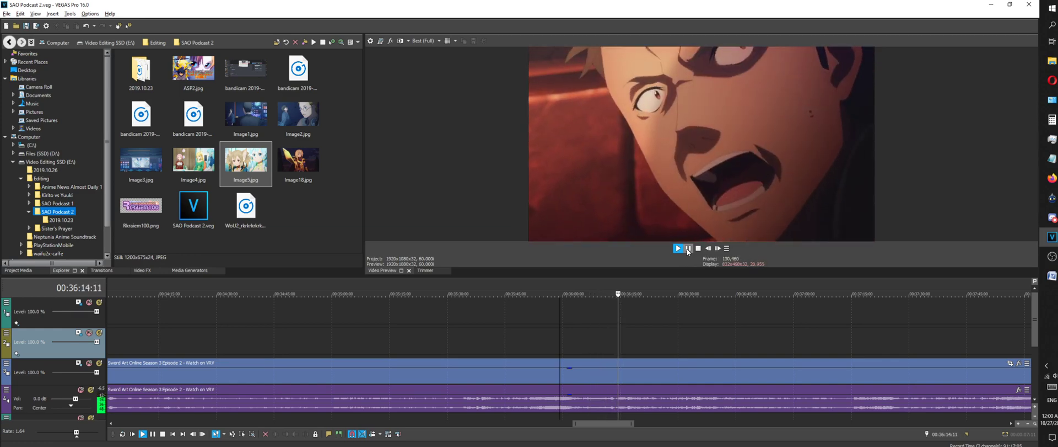
click(688, 248)
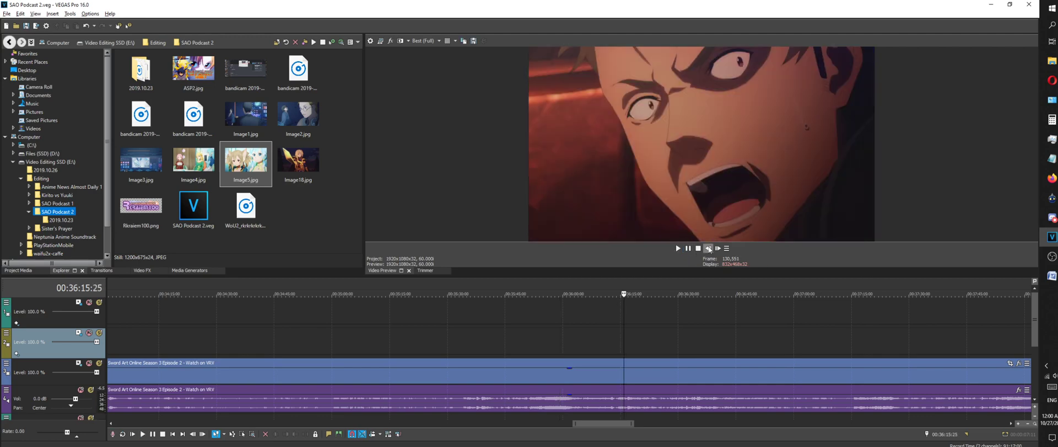
Find the shot of Alice facing the goblins at 00:36:18:10 and save that frame as the snapshot Image6.jpg
key(Return)
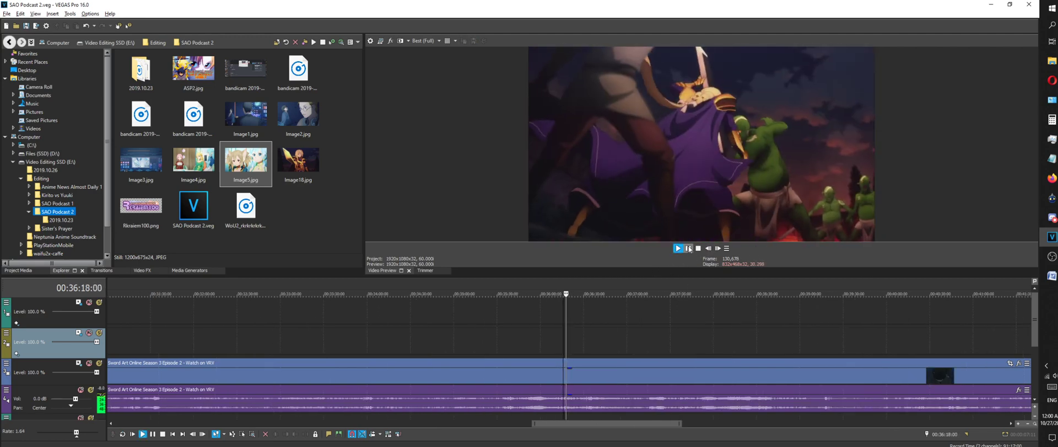
click(708, 248)
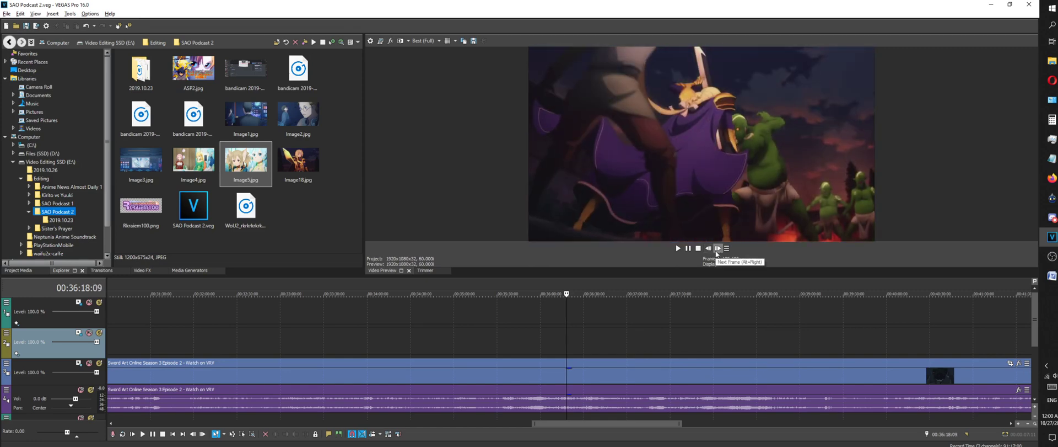
click(718, 249)
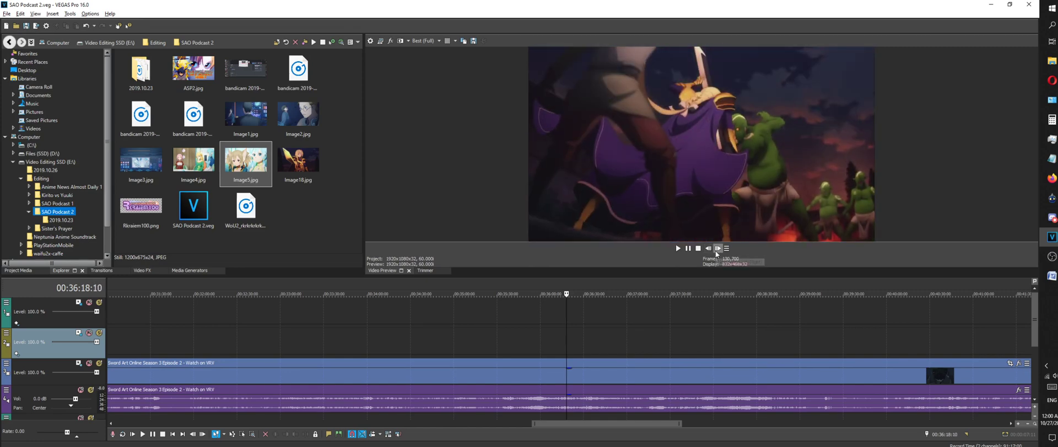
click(472, 43)
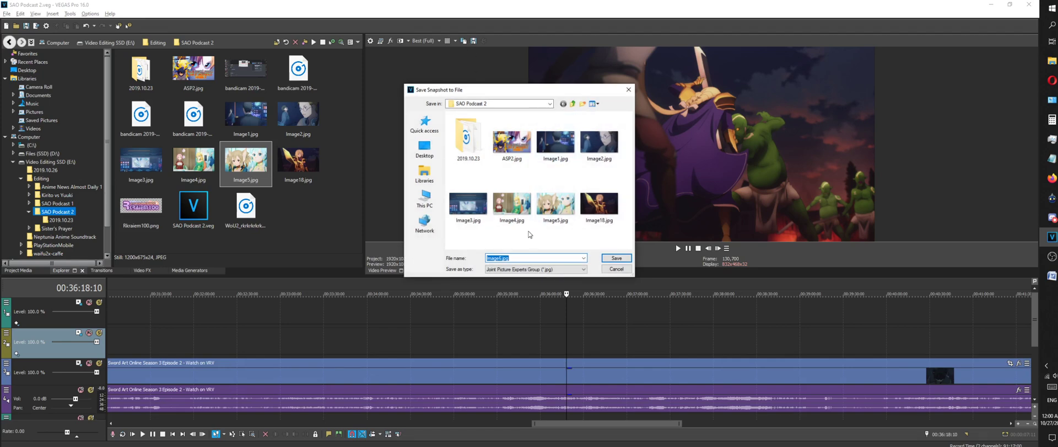
click(616, 258)
Add Image6.jpg to the timeline at 00:03:56 and place it on the stills track directly after Image5
scroll(407, 297, down, 8)
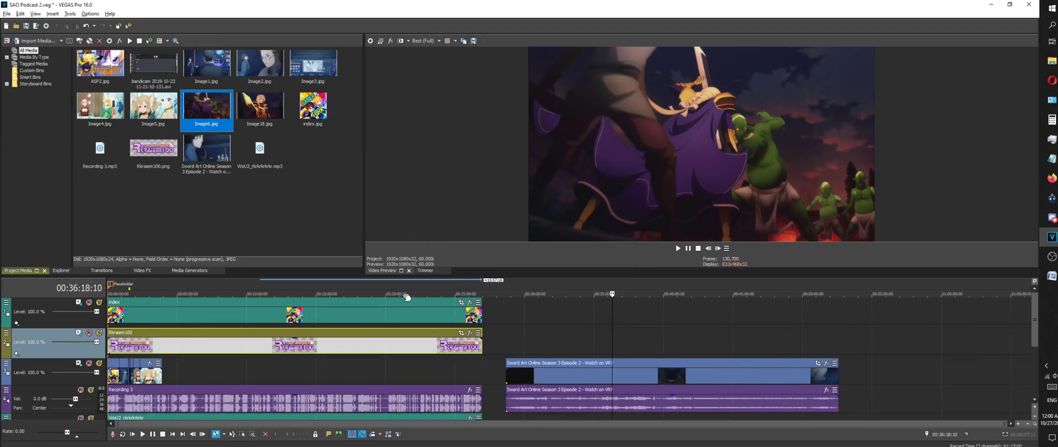
click(167, 285)
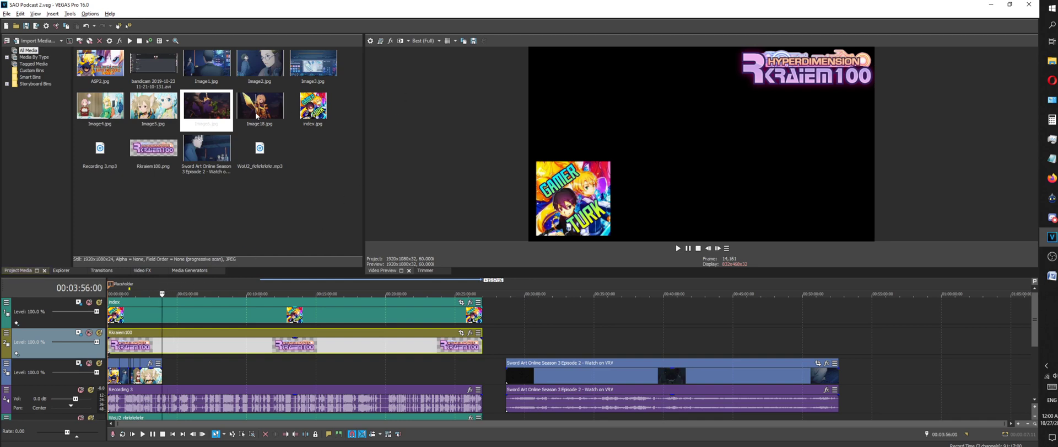
click(220, 121)
scroll(207, 364, up, 8)
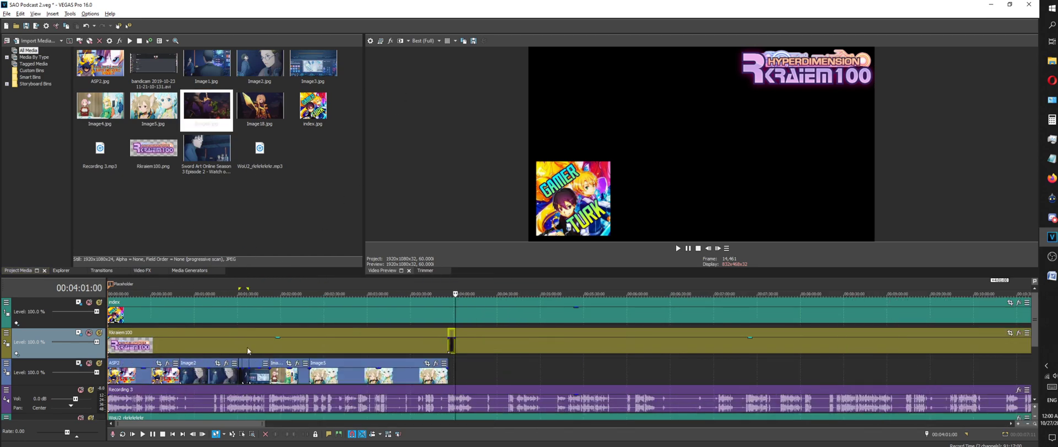
drag(539, 346, 537, 369)
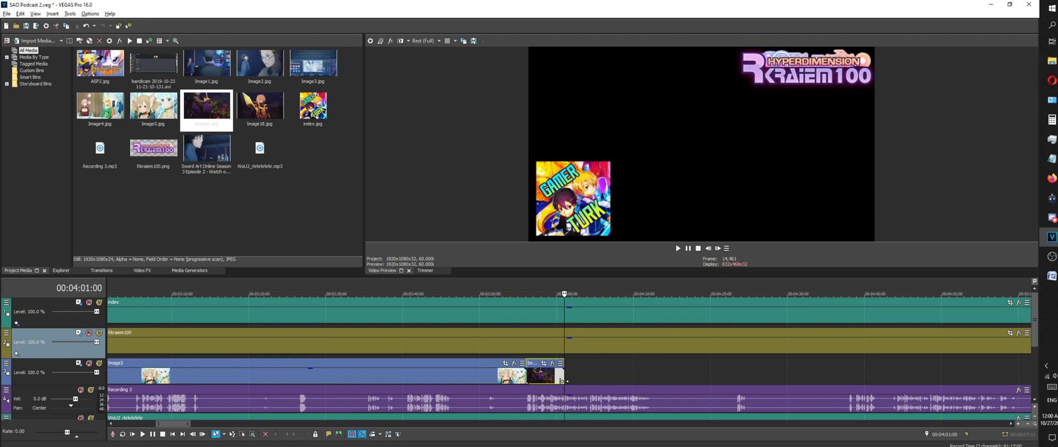
Lengthen Image6 on the stills track to about 00:04:54 and return the playhead to its start at 00:03:56
drag(563, 380, 973, 380)
scroll(438, 279, down, 3)
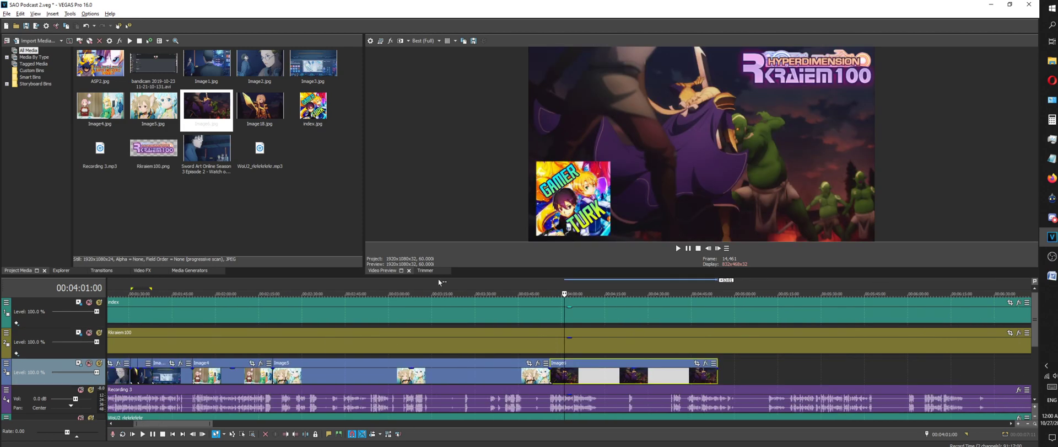
drag(542, 281, 553, 282)
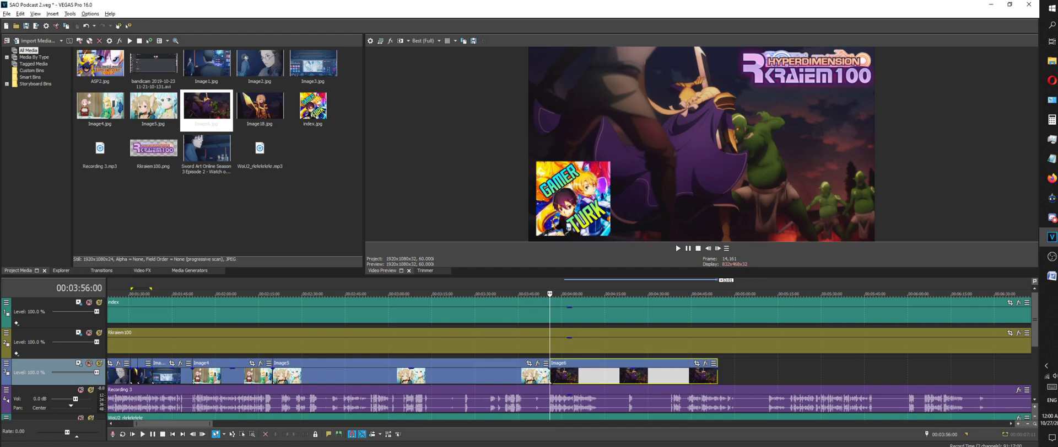
key(grave)
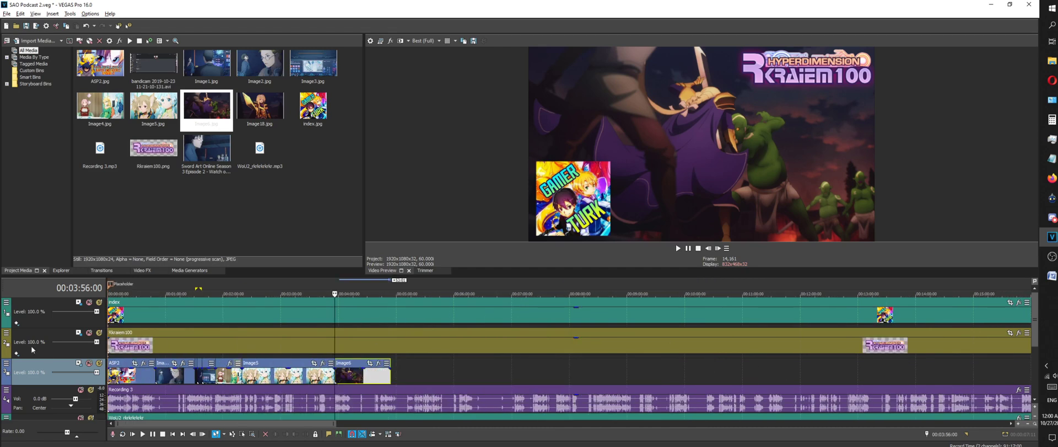
scroll(690, 333, up, 3)
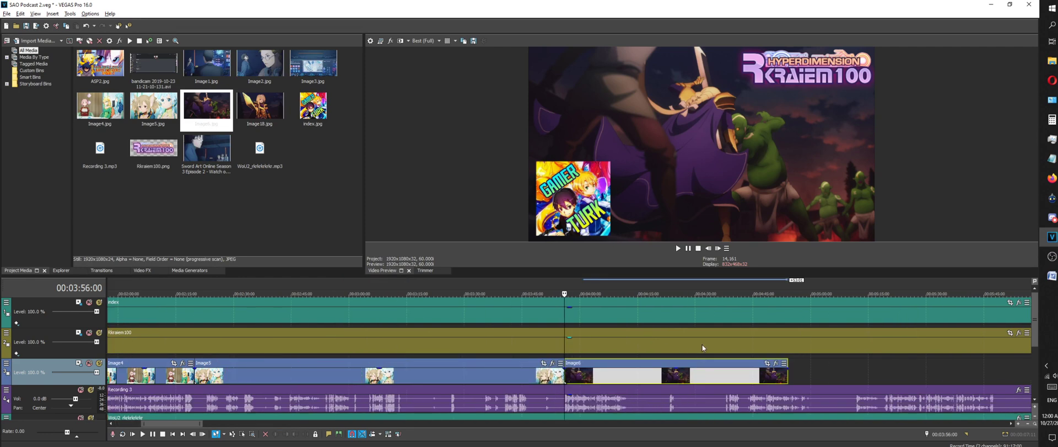
Start playback from 00:03:56 and stretch the end of Image6 on the stills track to about 00:13:15
key(l)
scroll(554, 336, down, 4)
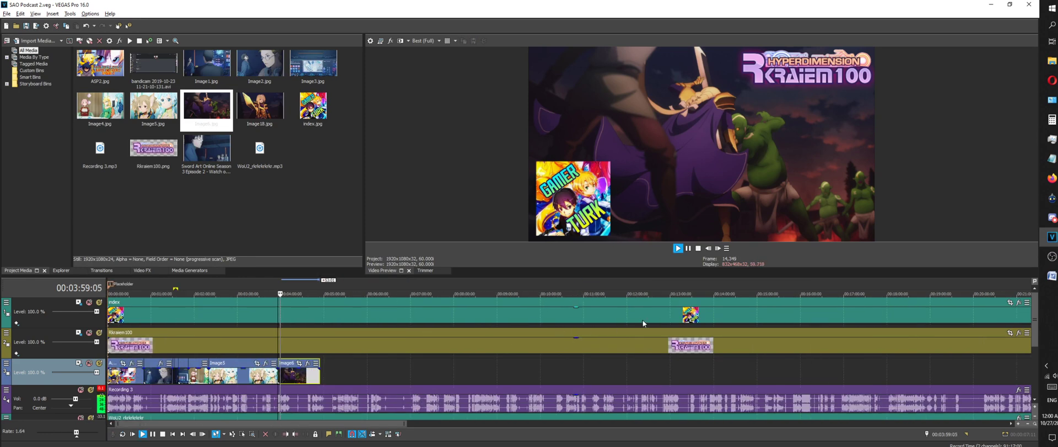
scroll(644, 322, down, 4)
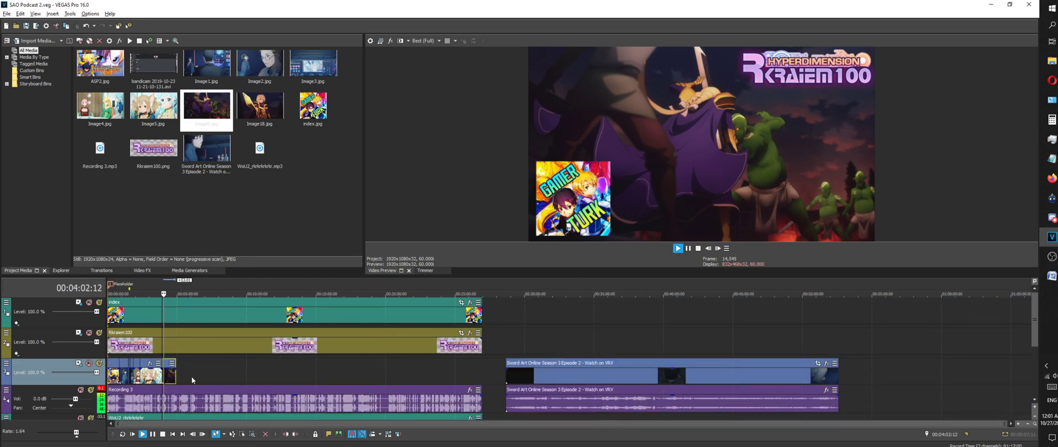
drag(175, 381, 294, 381)
scroll(307, 381, up, 1)
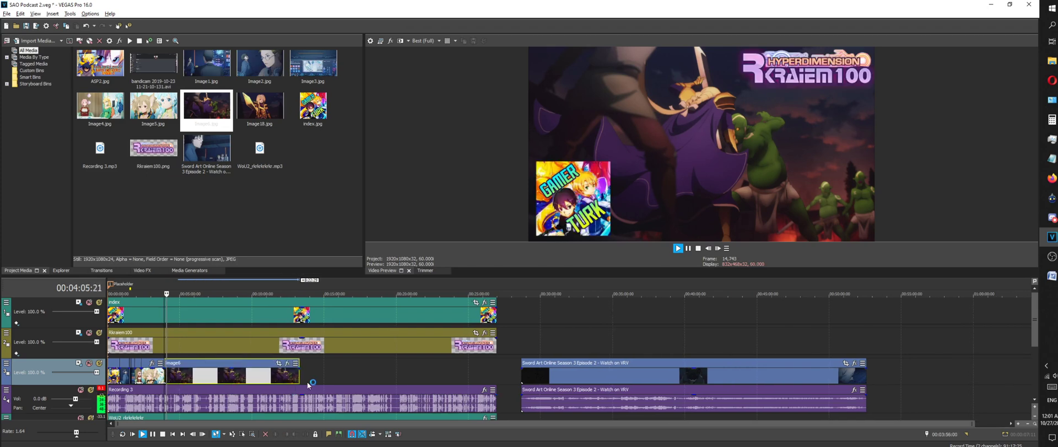
Listen to the podcast from about 00:04:05 to 00:05:18 to judge where Image6 should end
scroll(307, 382, up, 5)
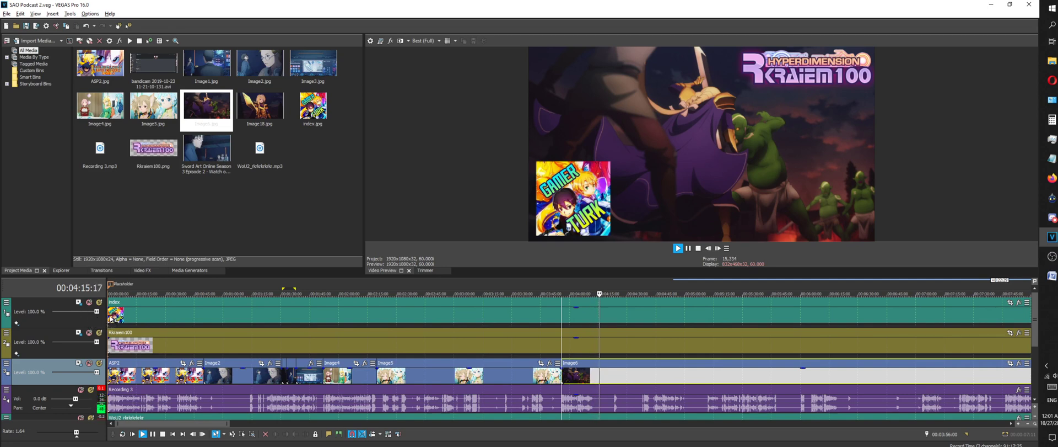
scroll(265, 356, up, 4)
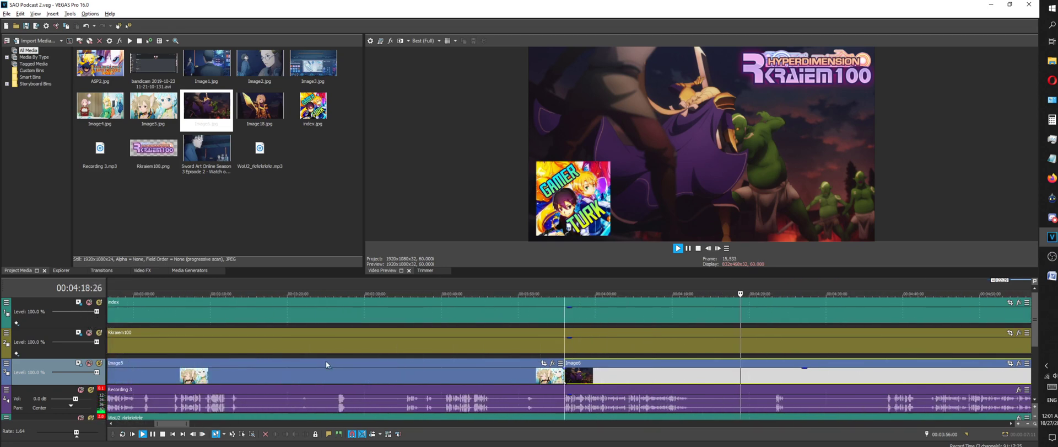
key(alt+Tab)
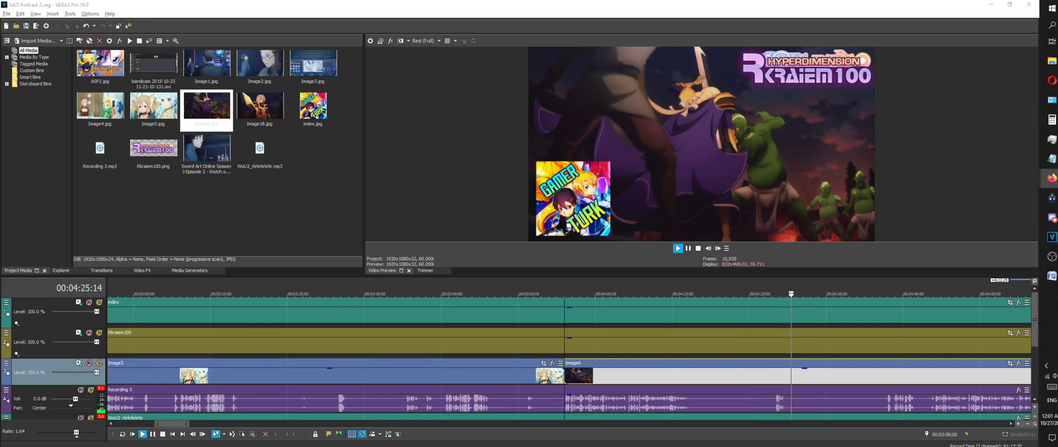
scroll(693, 301, down, 10)
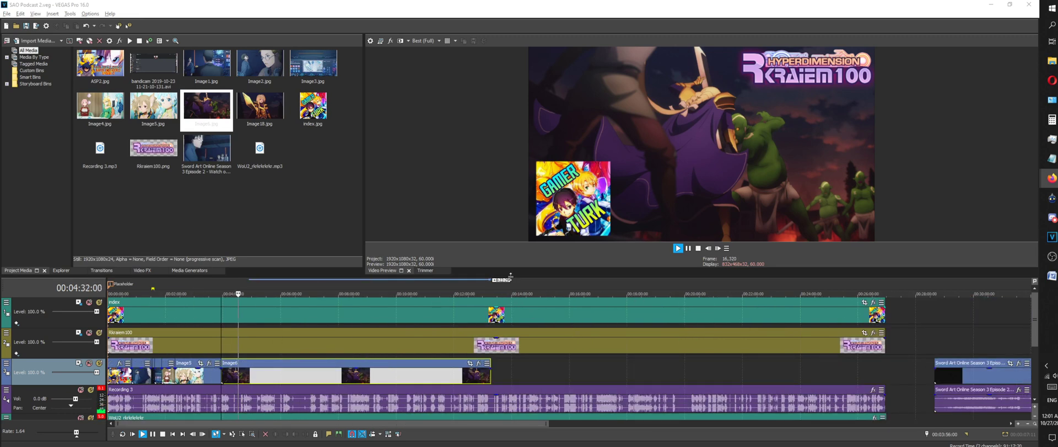
scroll(547, 327, up, 10)
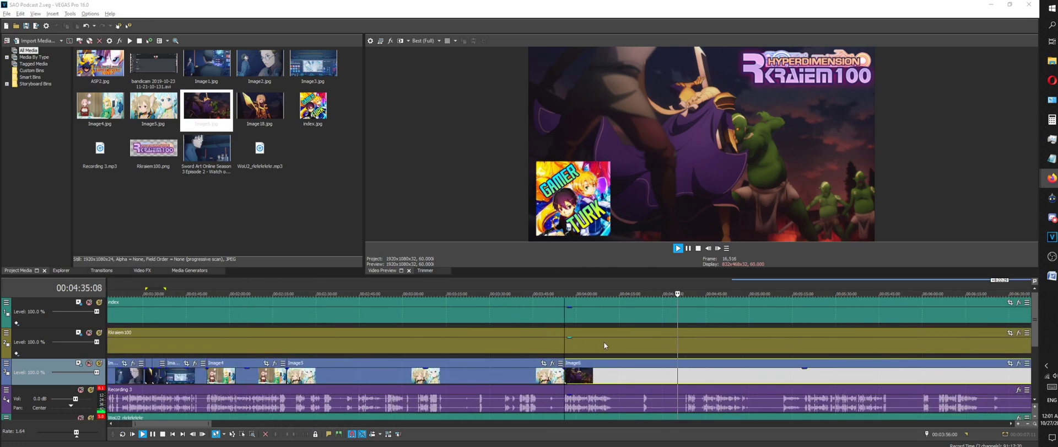
scroll(706, 349, down, 5)
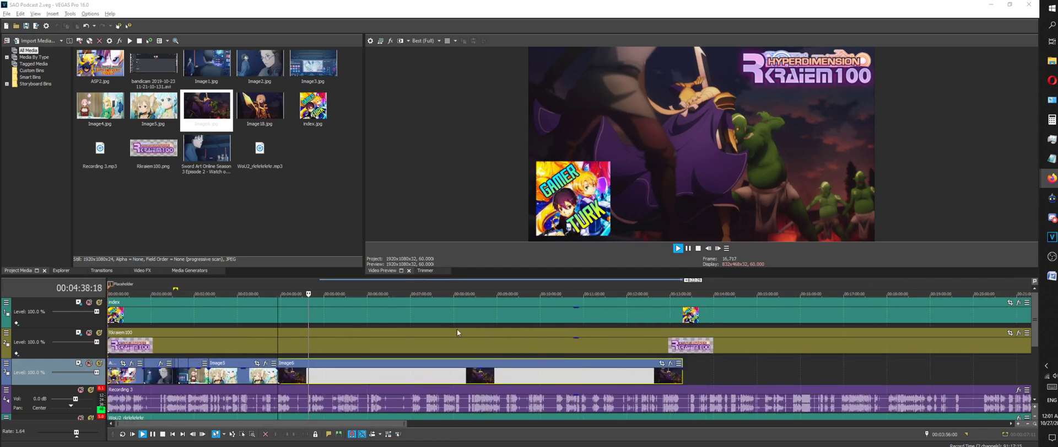
scroll(477, 341, down, 4)
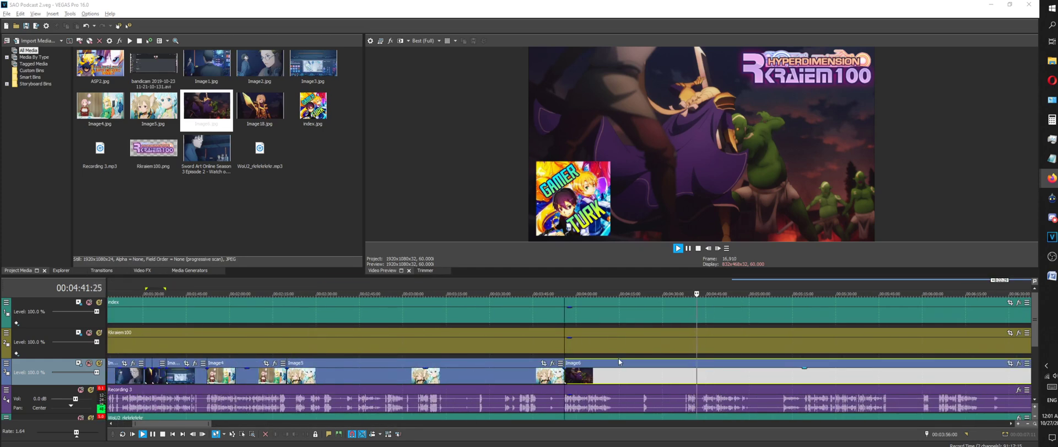
scroll(295, 361, up, 6)
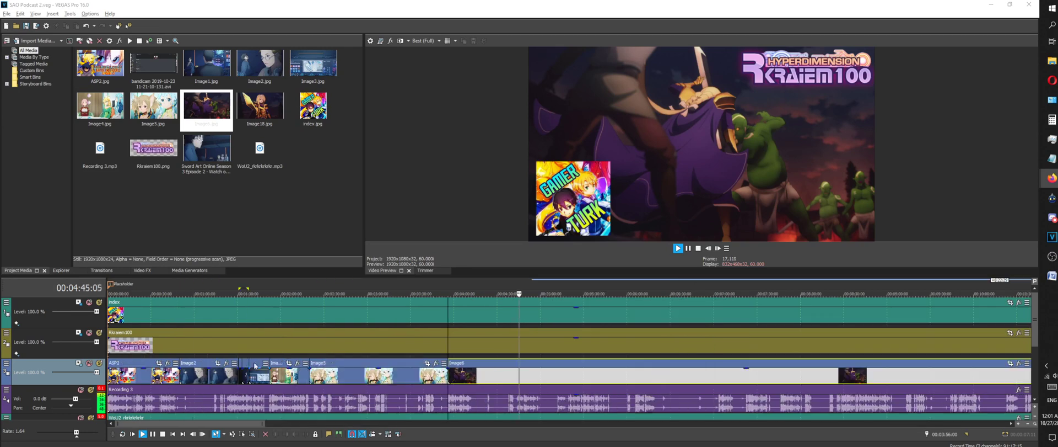
scroll(653, 298, up, 2)
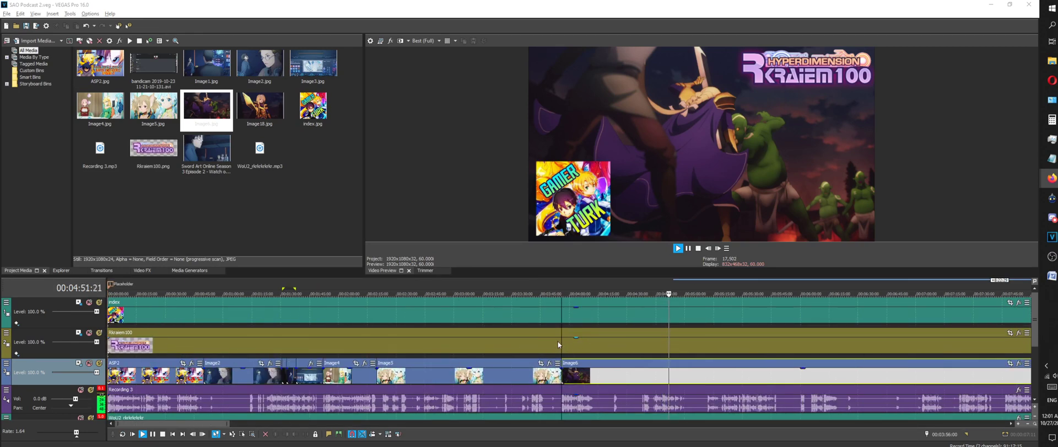
scroll(696, 332, down, 3)
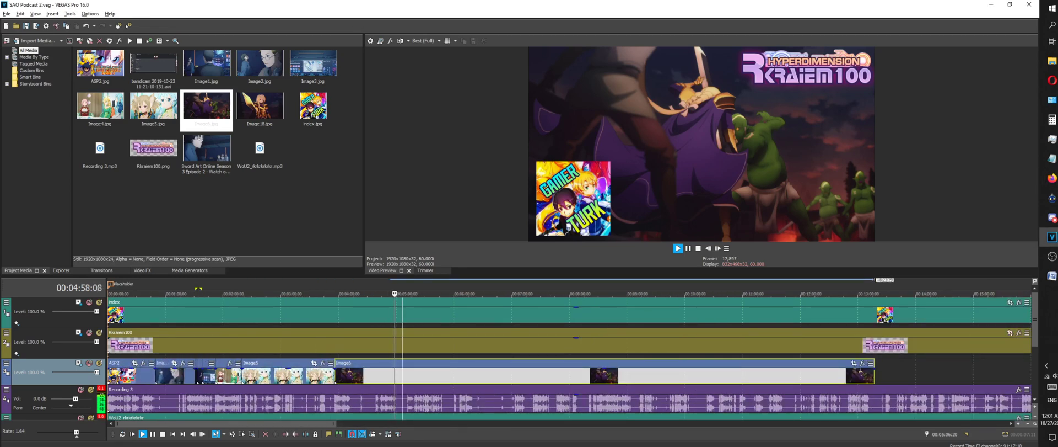
click(1052, 178)
scroll(510, 348, down, 2)
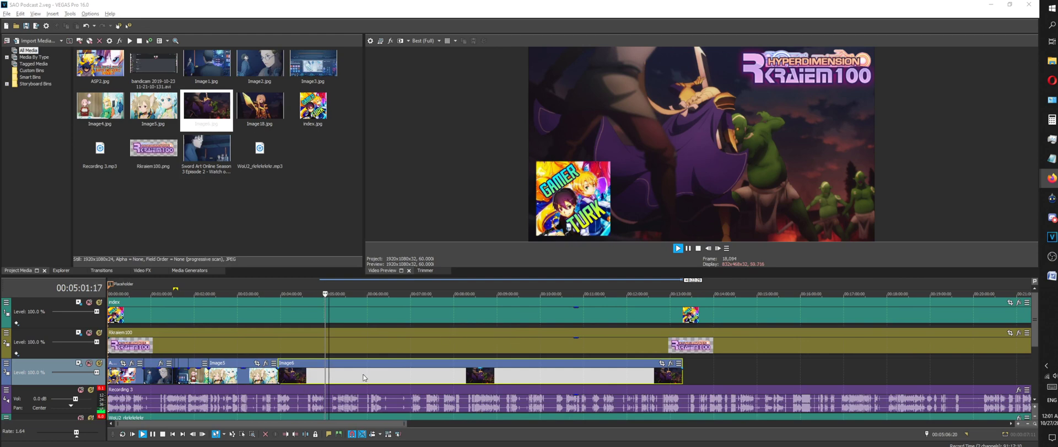
scroll(473, 332, up, 2)
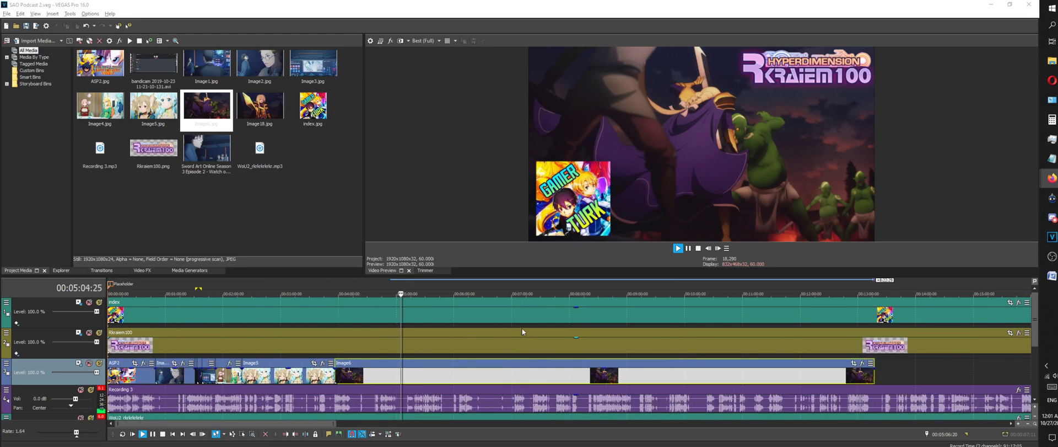
scroll(523, 332, up, 2)
scroll(588, 334, down, 2)
scroll(588, 330, up, 2)
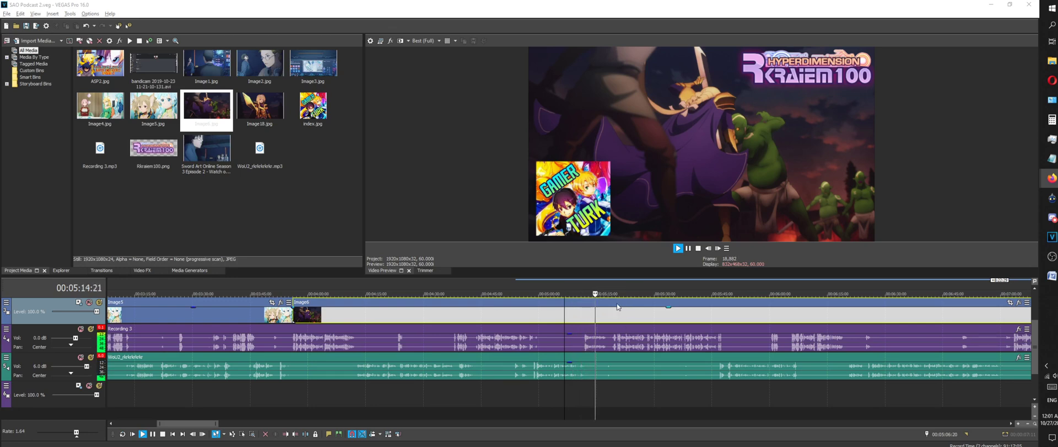
scroll(621, 303, down, 1)
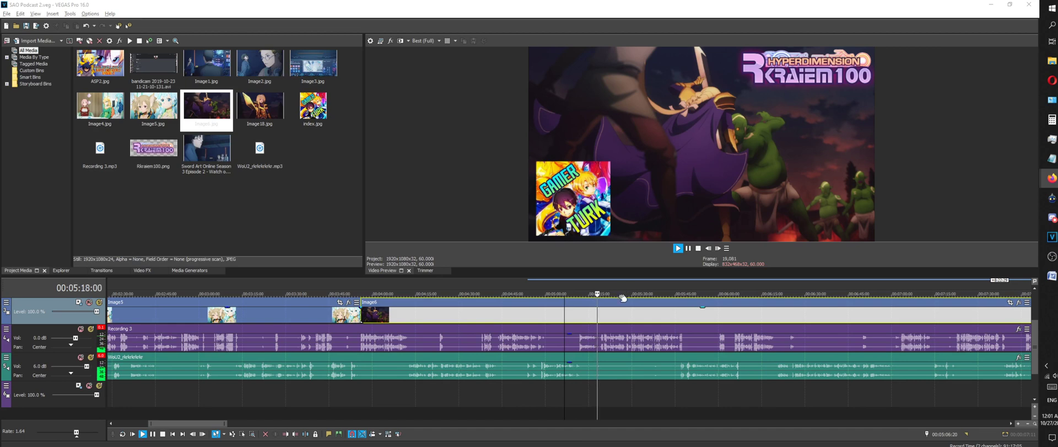
Stop the playhead at 00:05:18:19 and trim the end of Image6 to that point
drag(624, 294, 379, 295)
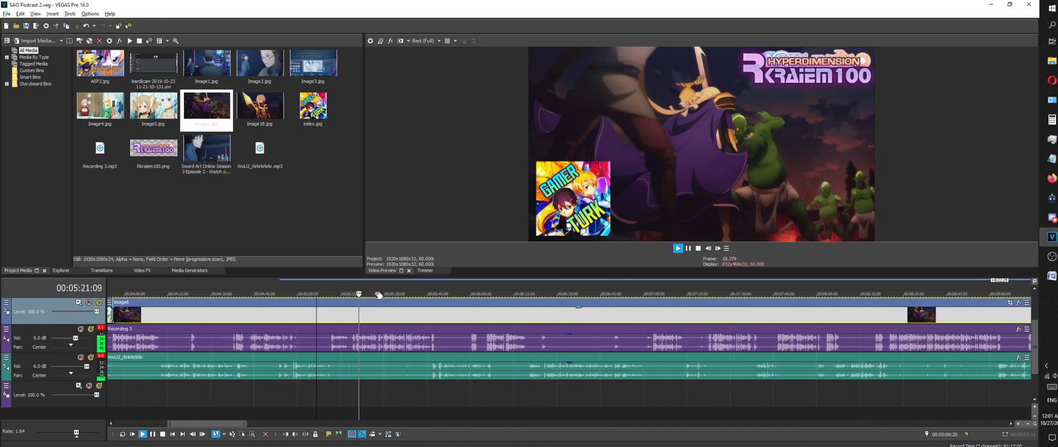
click(351, 285)
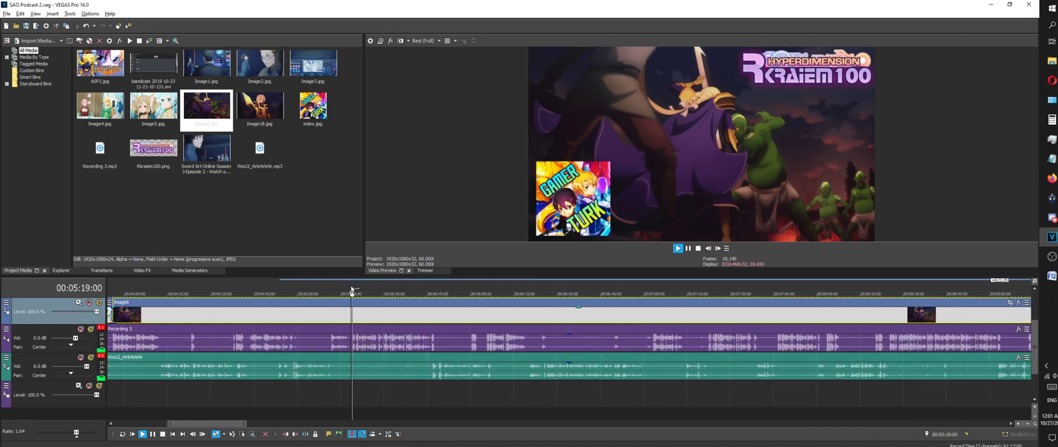
click(698, 248)
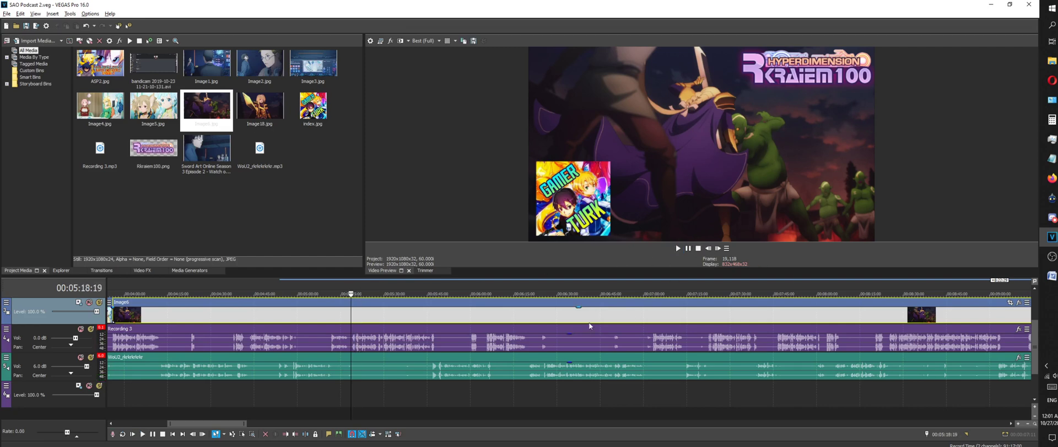
right_click(588, 320)
click(656, 263)
Play the podcast from 00:05:18:19 to about 00:05:28 to hear the section that follows Image6, then stop playback
key(space)
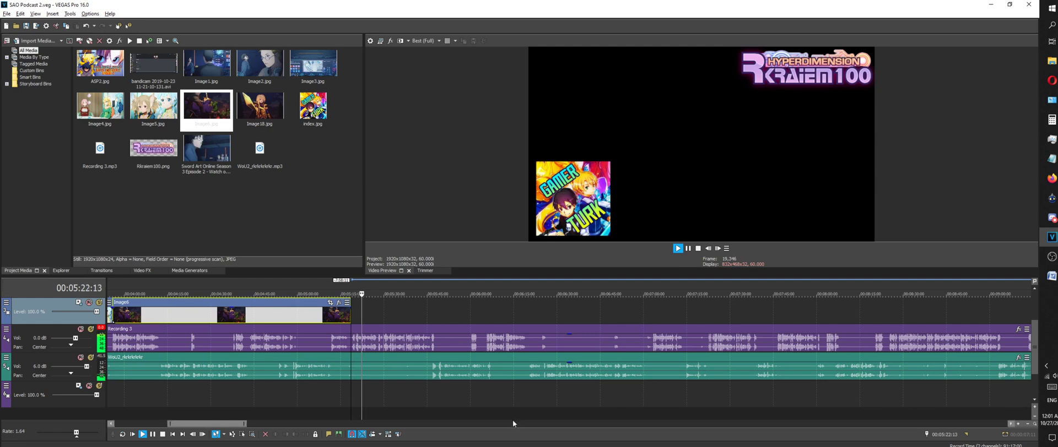
scroll(524, 320, down, 10)
scroll(591, 314, up, 3)
scroll(531, 323, down, 2)
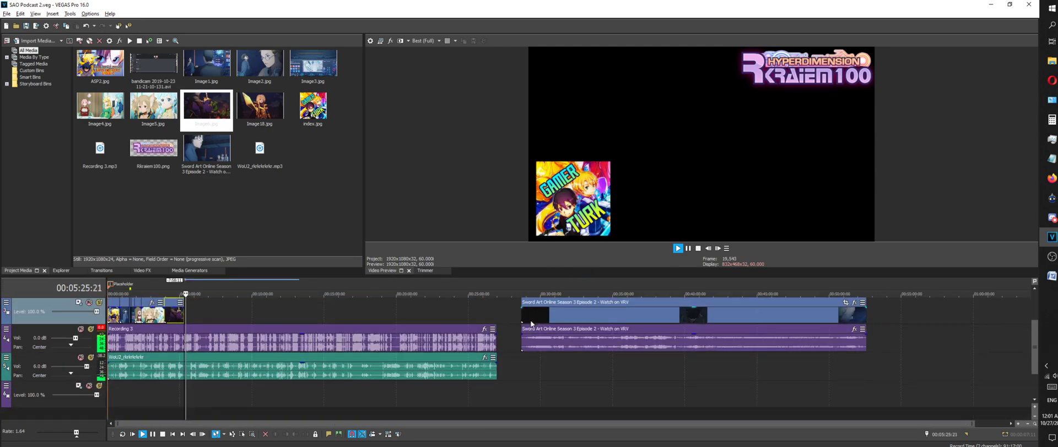
scroll(518, 336, up, 4)
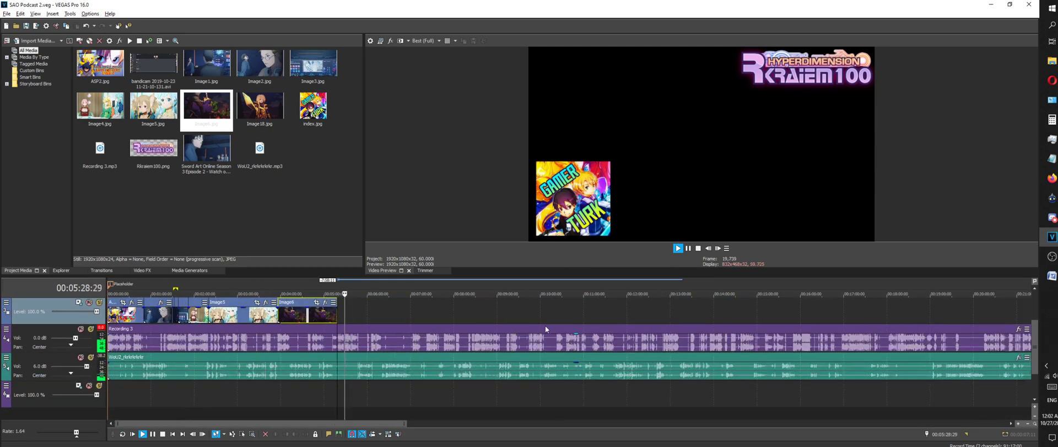
click(698, 248)
Find the close-up of the orange-haired girl at 00:32:44:13 in the Episode 2 clip and save that frame as the snapshot Image7.jpg
scroll(546, 284, down, 4)
scroll(527, 282, up, 4)
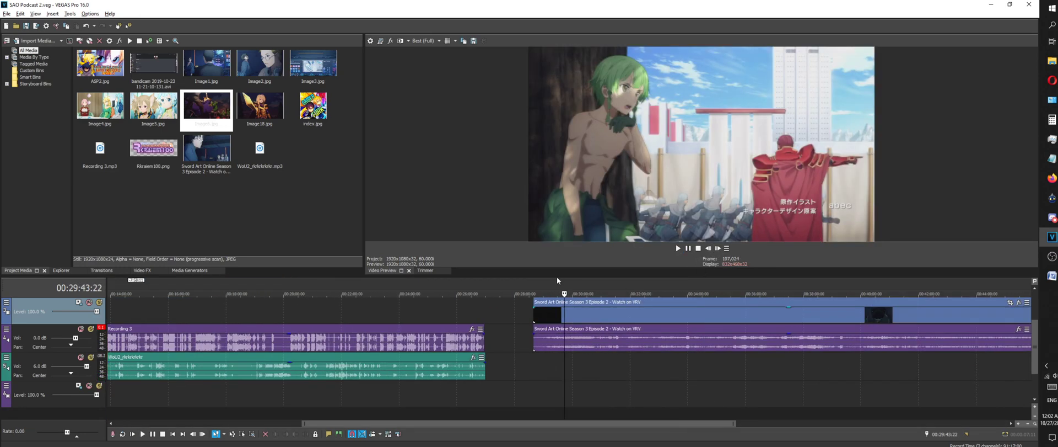
drag(528, 282, 614, 282)
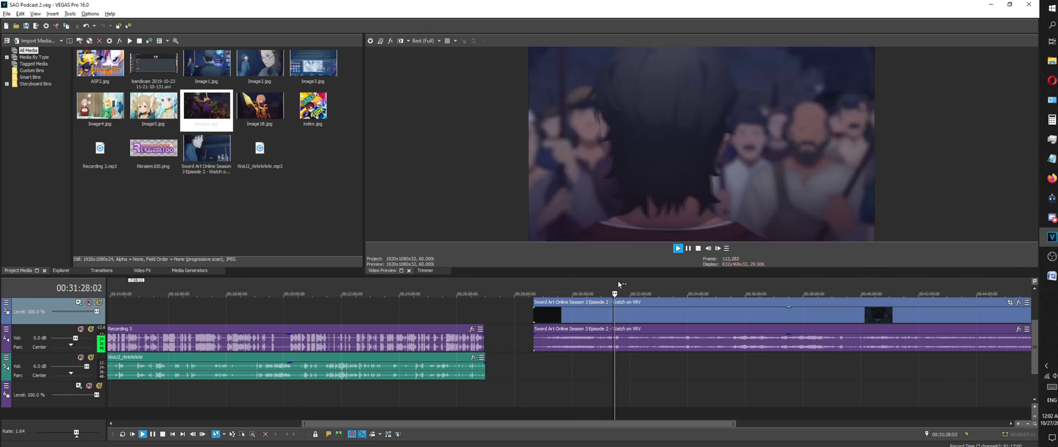
scroll(618, 279, up, 5)
drag(599, 286, 703, 287)
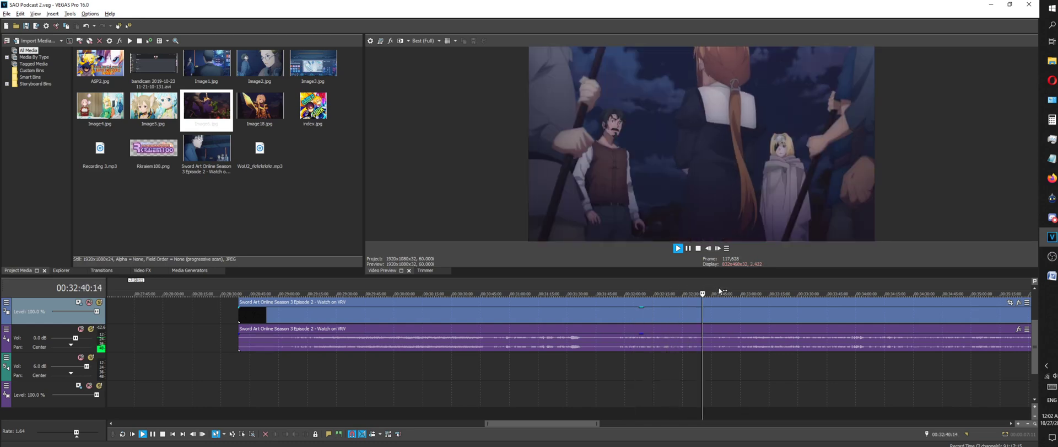
click(689, 248)
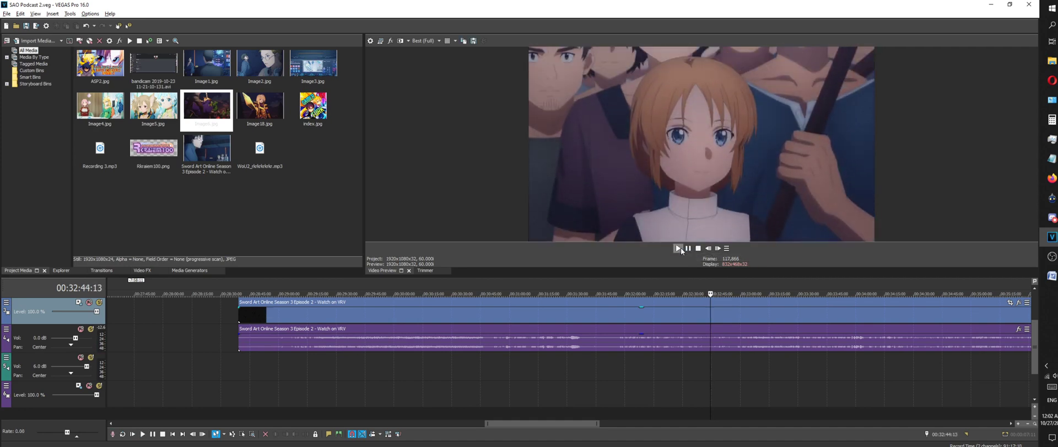
click(477, 42)
text(Image7.jpg)
click(616, 262)
Add Image7.jpg to the stills track at 00:05:18:19, directly after Image6, and extend it to about 00:06:20
scroll(234, 298, down, 5)
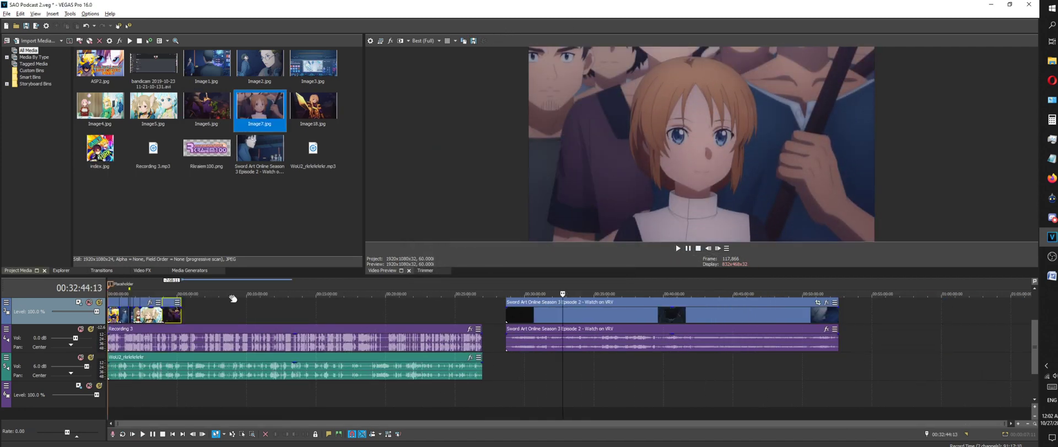
click(269, 102)
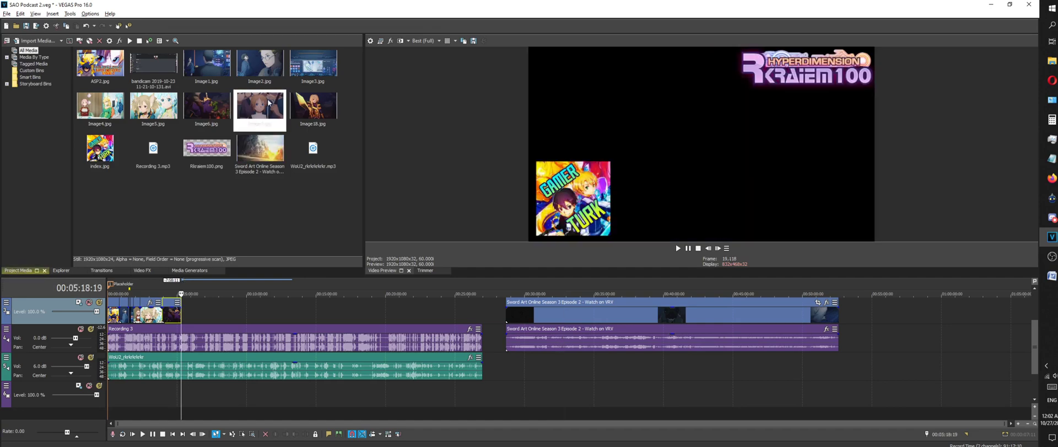
double_click(269, 102)
scroll(622, 338, up, 5)
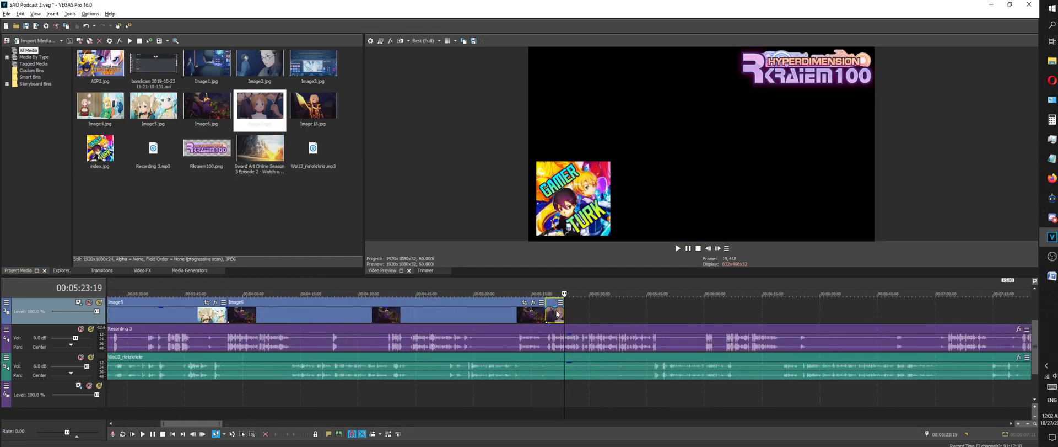
drag(562, 313, 781, 313)
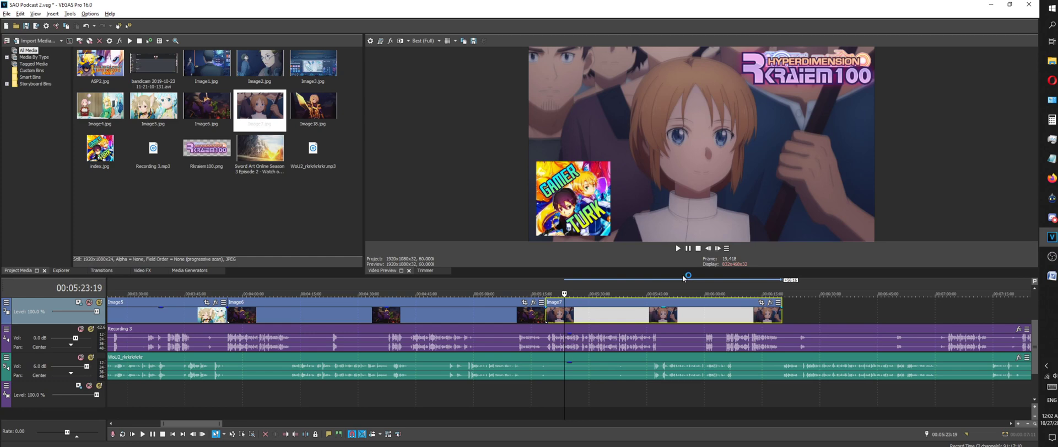
Return the playhead to the start of Image7 at 00:05:18:19 and play the podcast from there
click(547, 282)
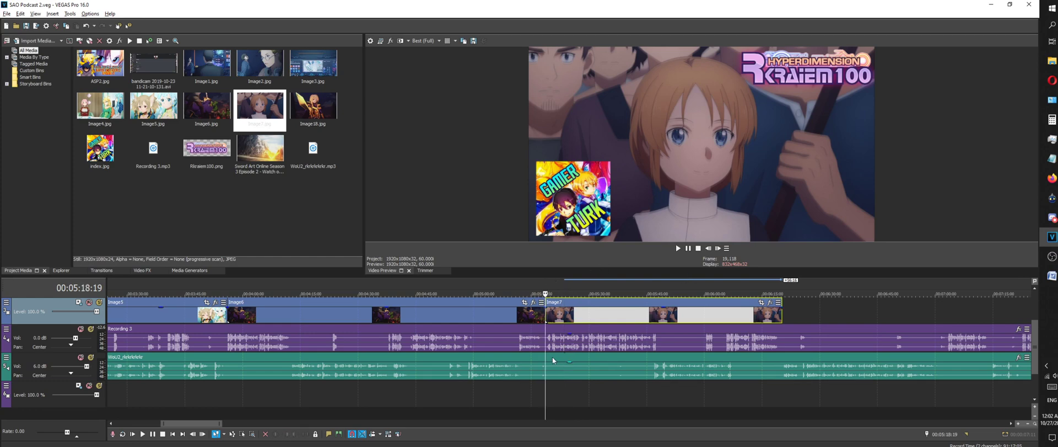
scroll(553, 360, down, 6)
scroll(386, 369, up, 3)
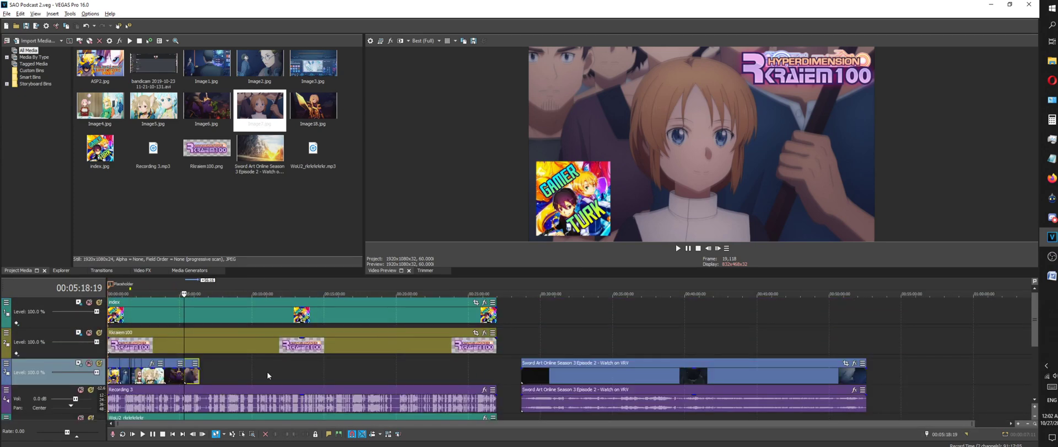
scroll(329, 346, up, 4)
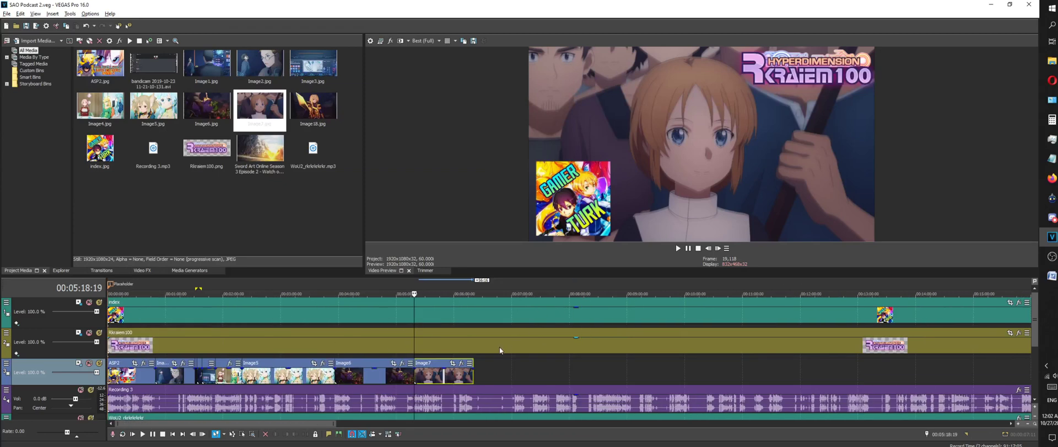
scroll(463, 343, up, 3)
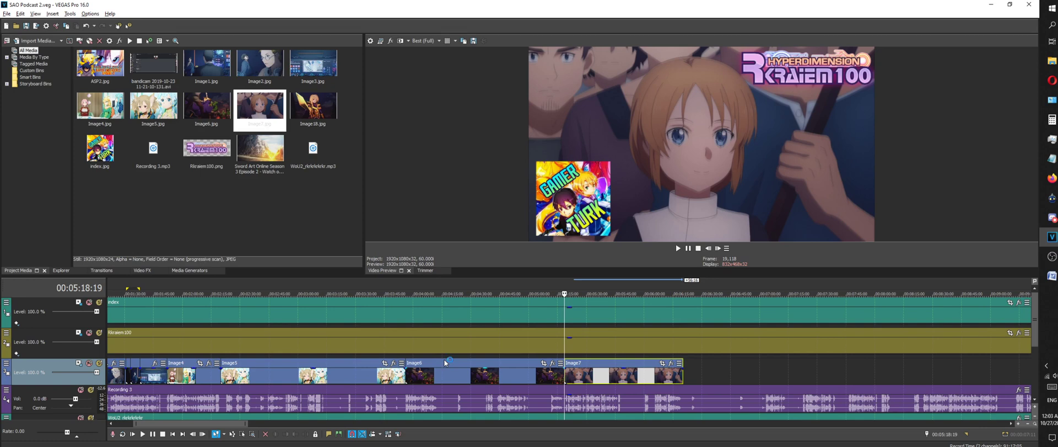
scroll(339, 395, down, 4)
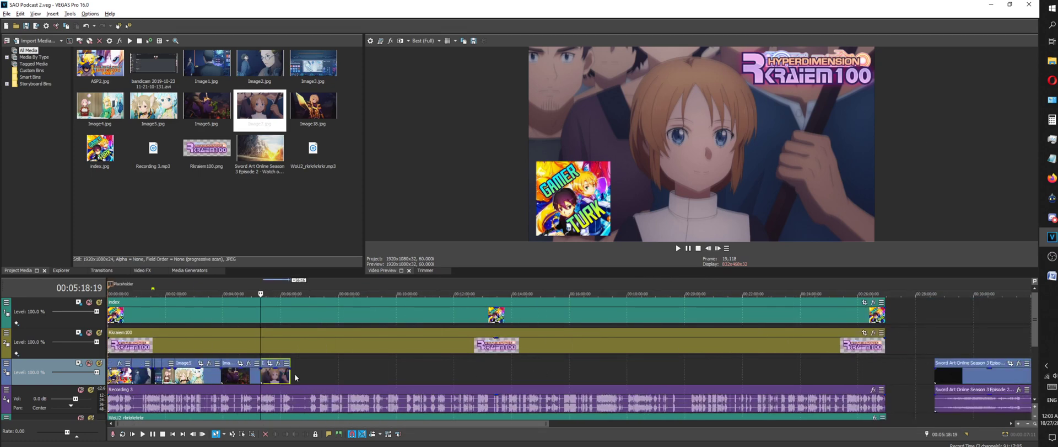
scroll(582, 337, up, 5)
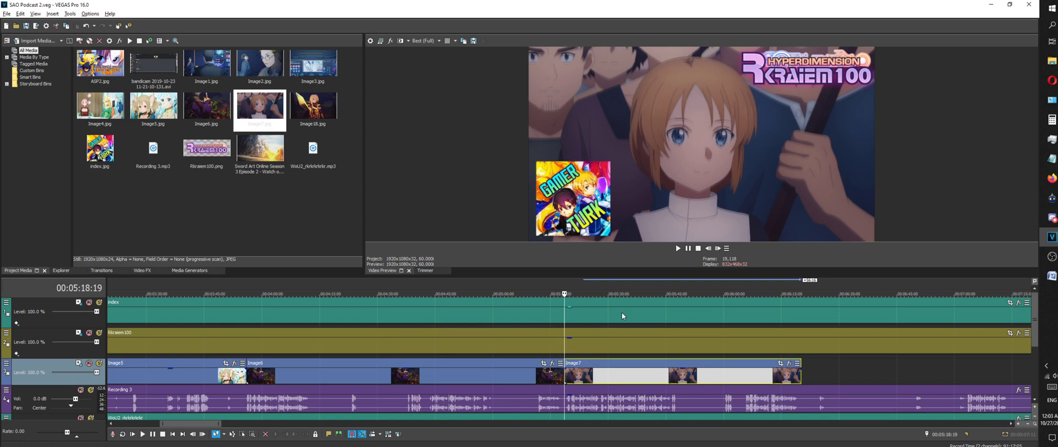
key(space)
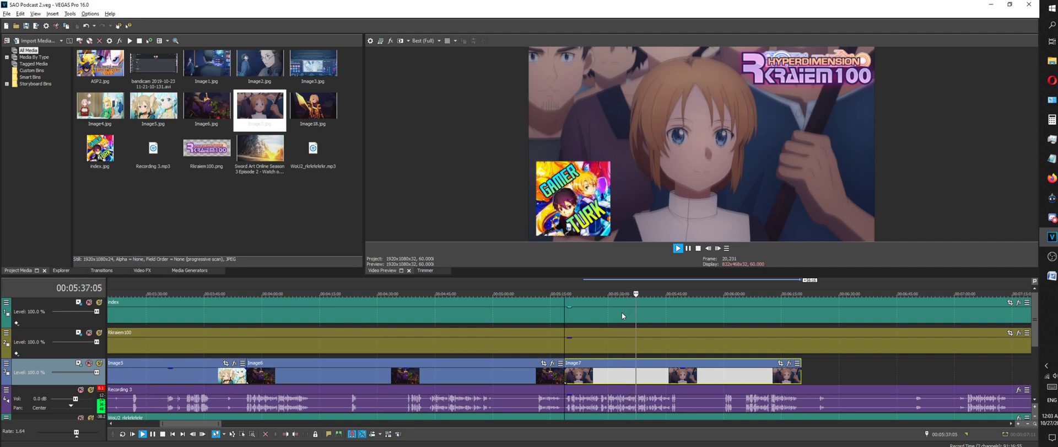
Extend Image7 on the stills track to about 00:09:09 and move the Episode 2 clip directly after the end of the podcast recordings
scroll(696, 376, down, 4)
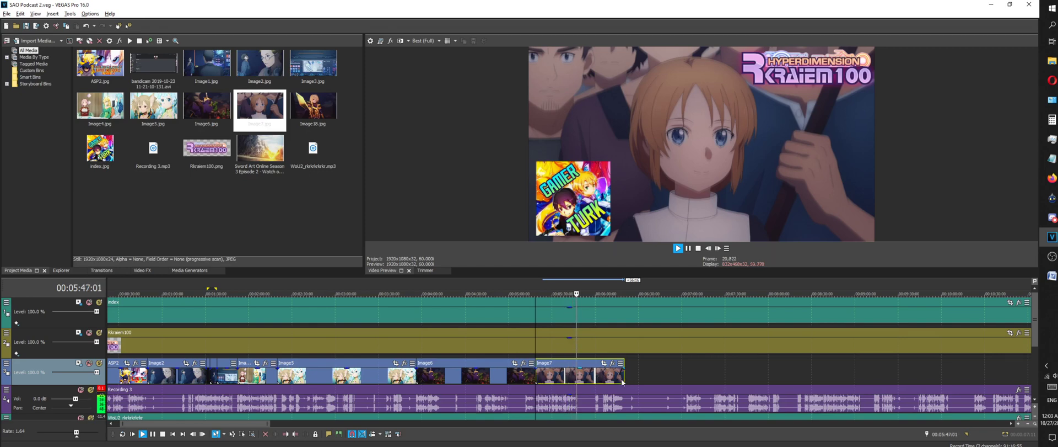
drag(623, 380, 870, 380)
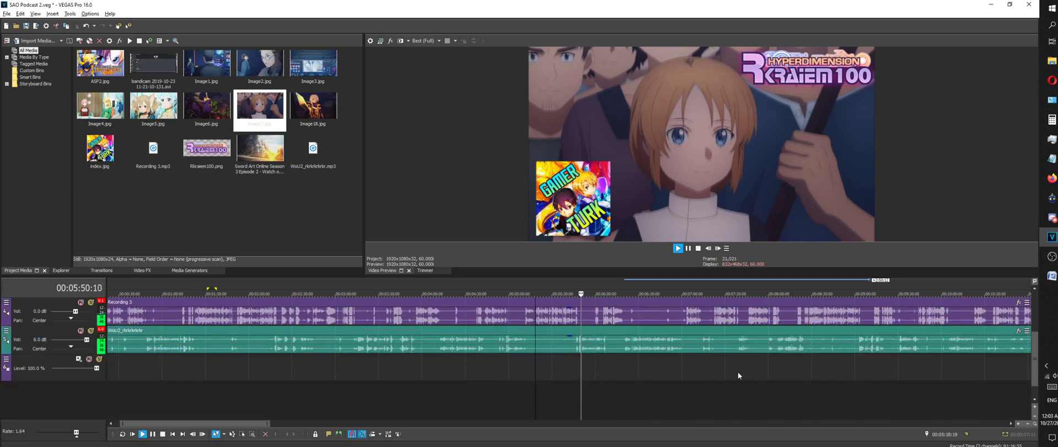
scroll(717, 370, down, 6)
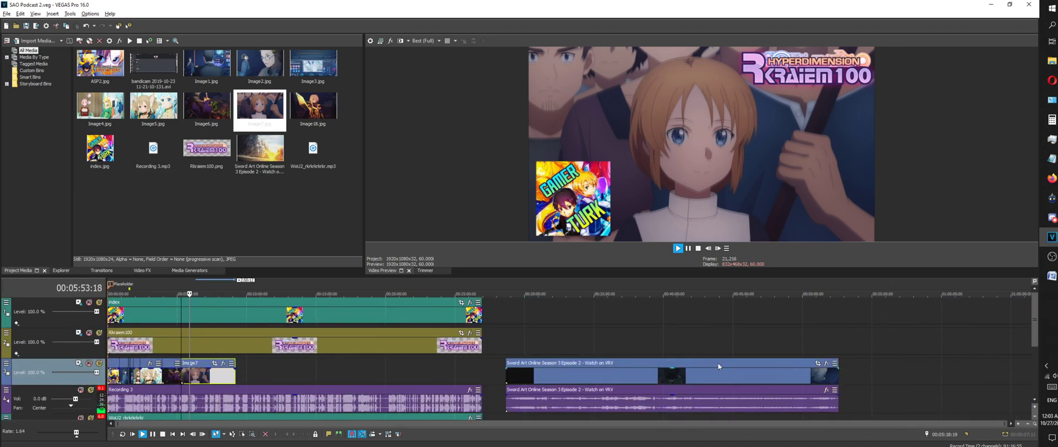
drag(671, 376, 649, 364)
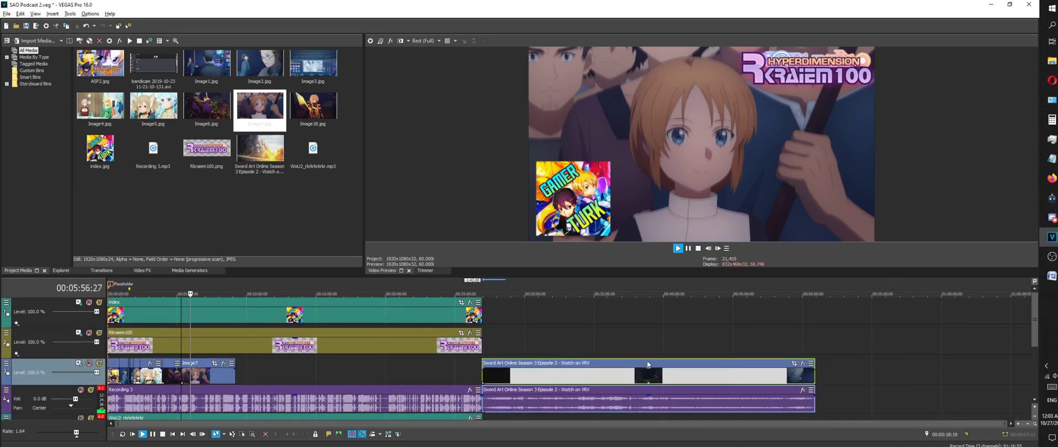
Skim the podcast from about 00:06:00 to 00:07:28 for the point where the section covered by Image7 ends
scroll(456, 401, up, 6)
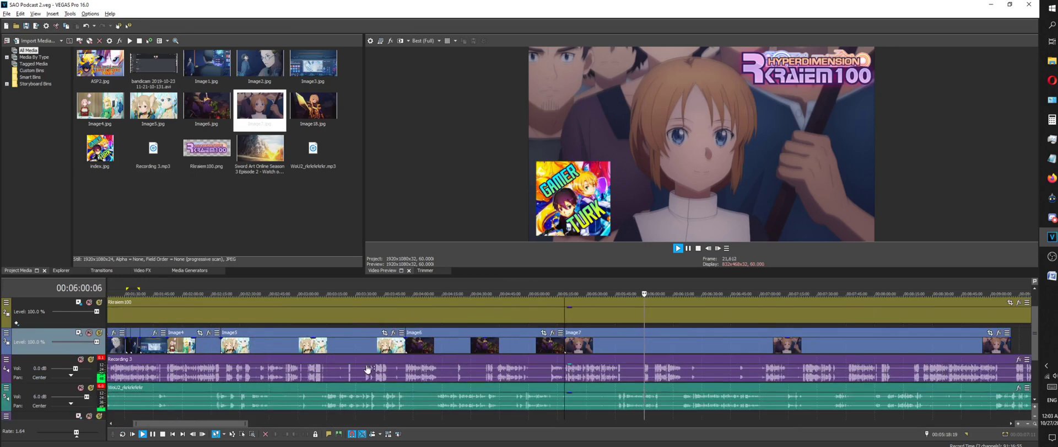
scroll(700, 313, down, 4)
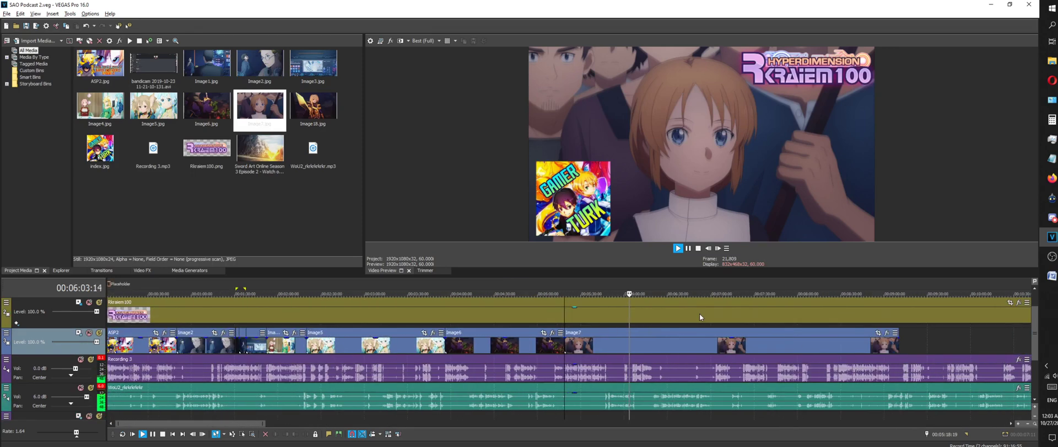
scroll(665, 347, up, 2)
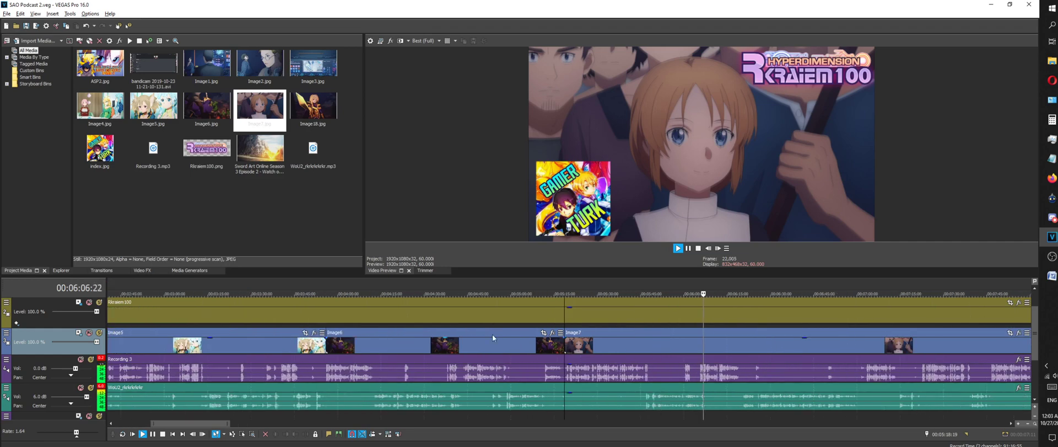
click(571, 314)
click(602, 306)
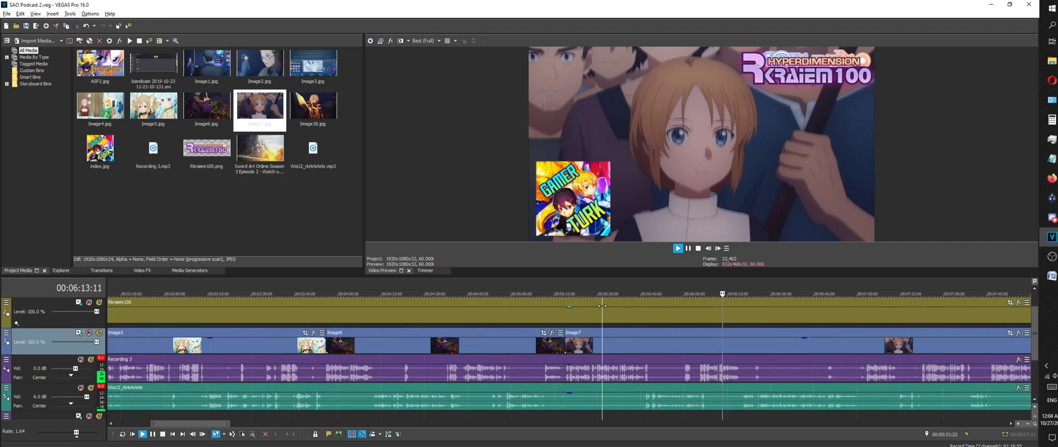
drag(602, 306, 736, 301)
scroll(736, 300, down, 5)
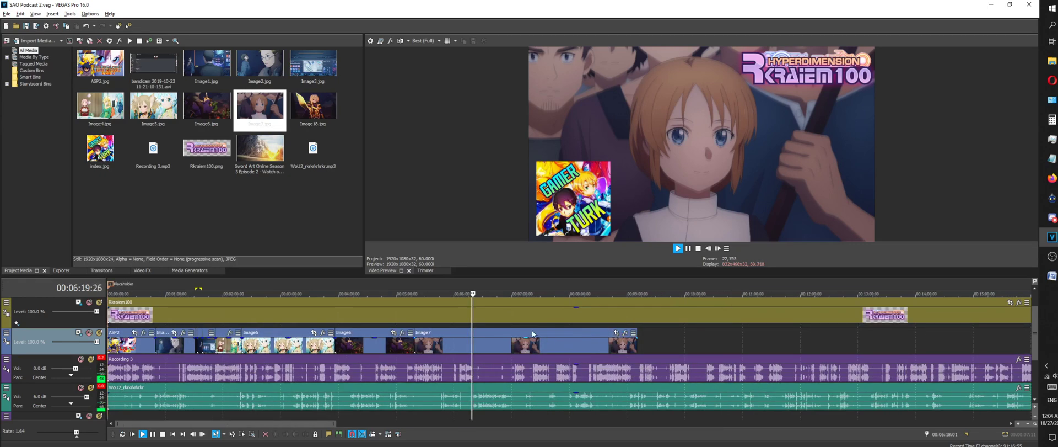
scroll(511, 326, up, 5)
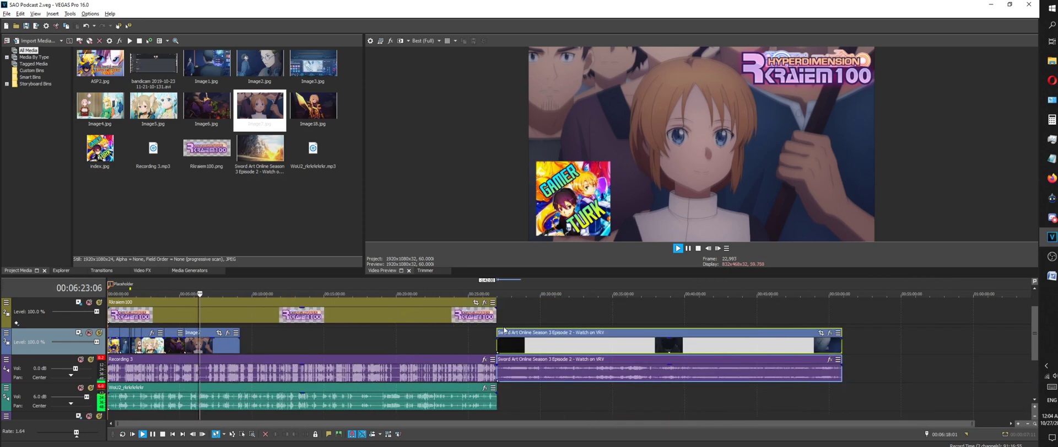
scroll(444, 343, up, 4)
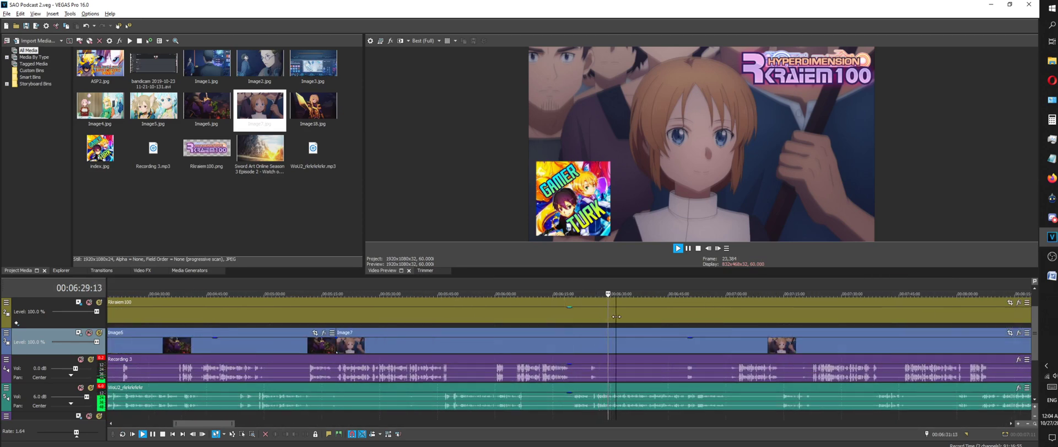
scroll(557, 315, down, 3)
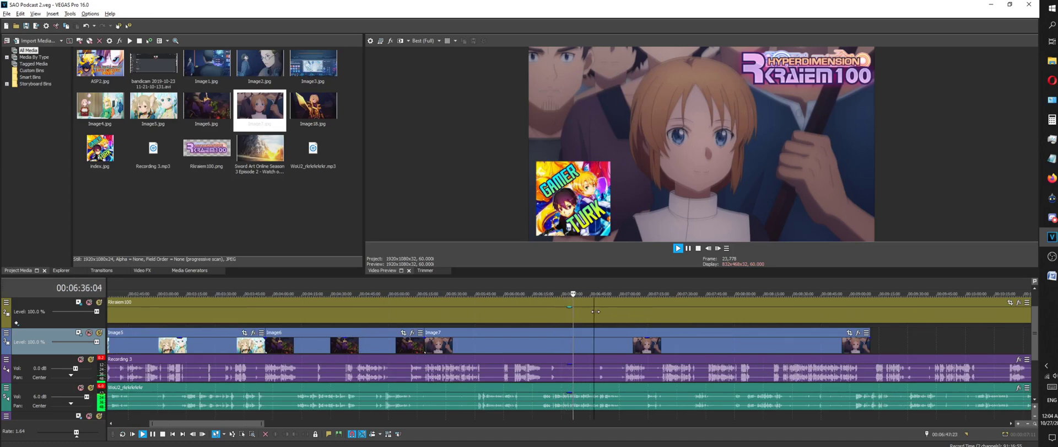
scroll(653, 324, up, 3)
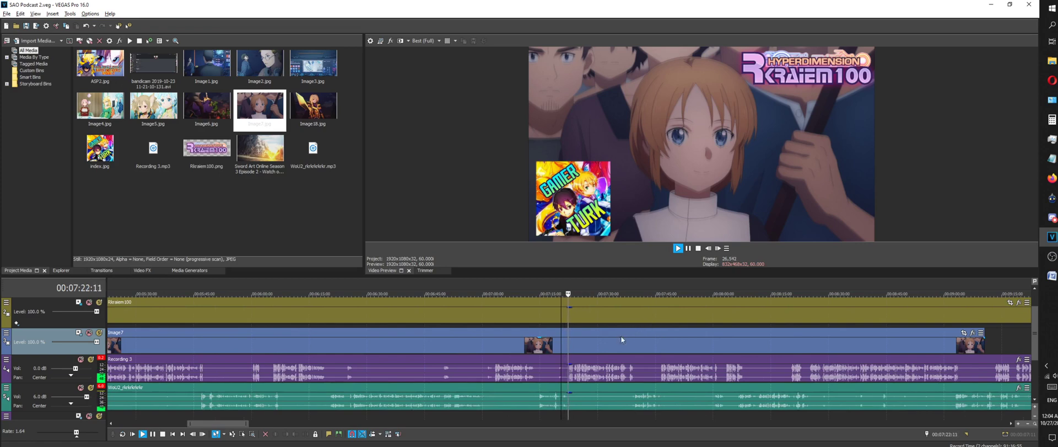
scroll(595, 346, down, 6)
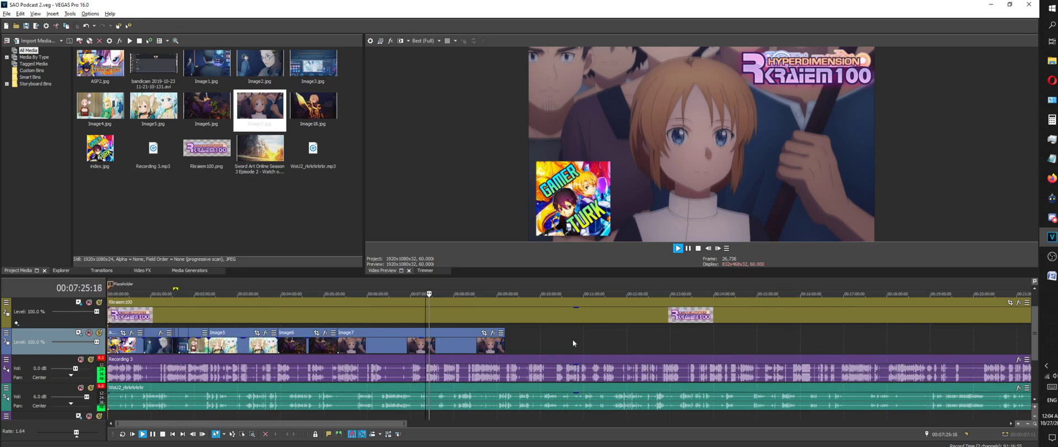
scroll(506, 314, up, 5)
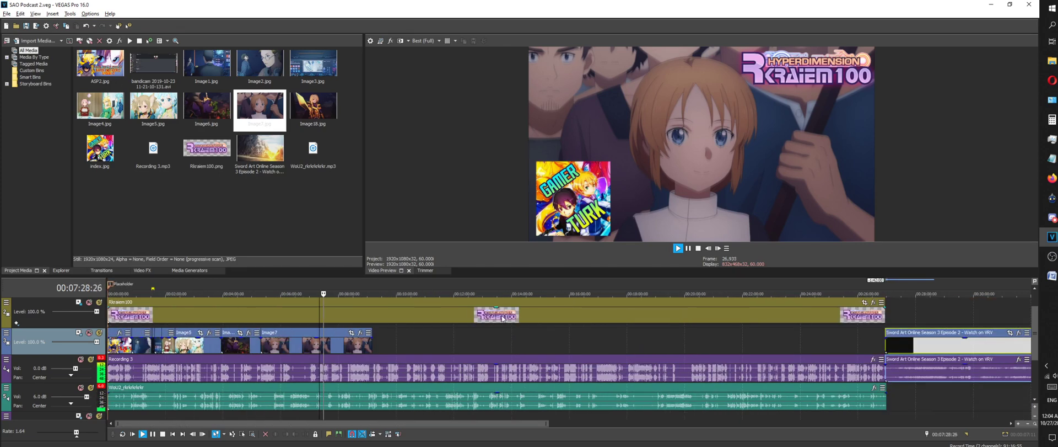
Place the playhead at about 00:07:02, just before the Recording 3 speech resumes, and cut off Image7 at that point
click(478, 284)
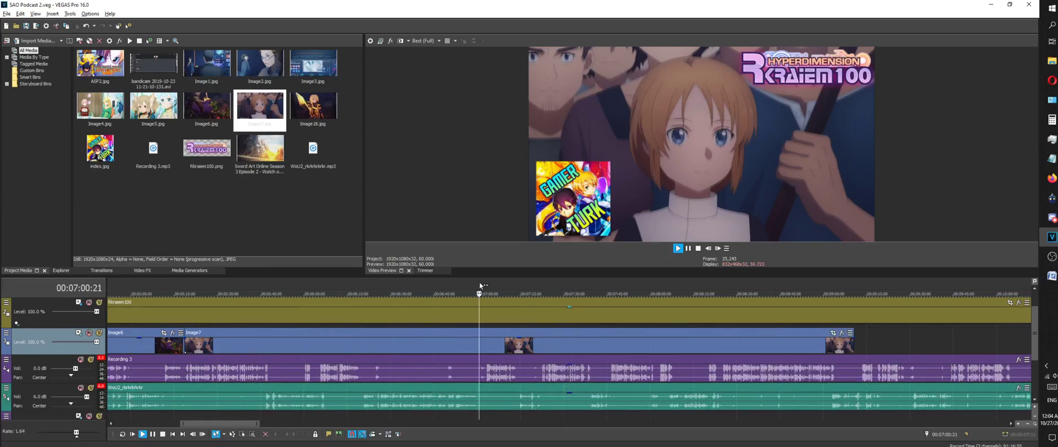
scroll(490, 284, up, 5)
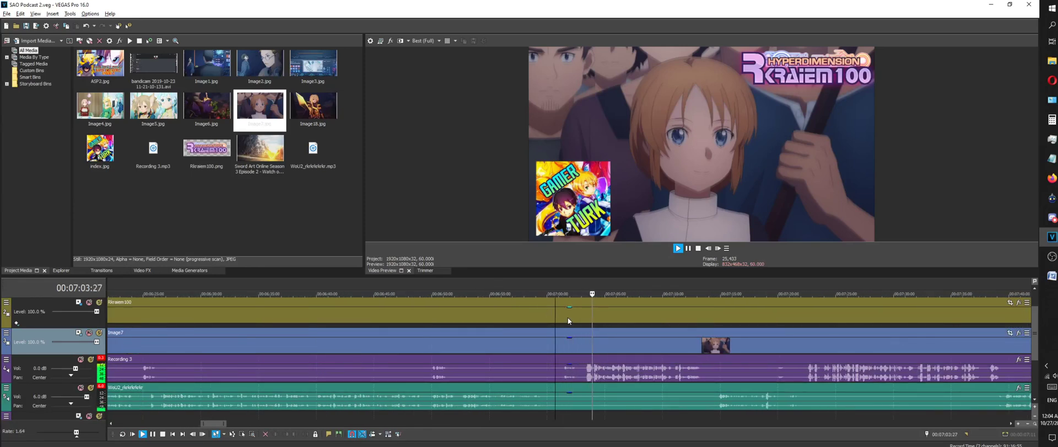
click(581, 280)
right_click(603, 345)
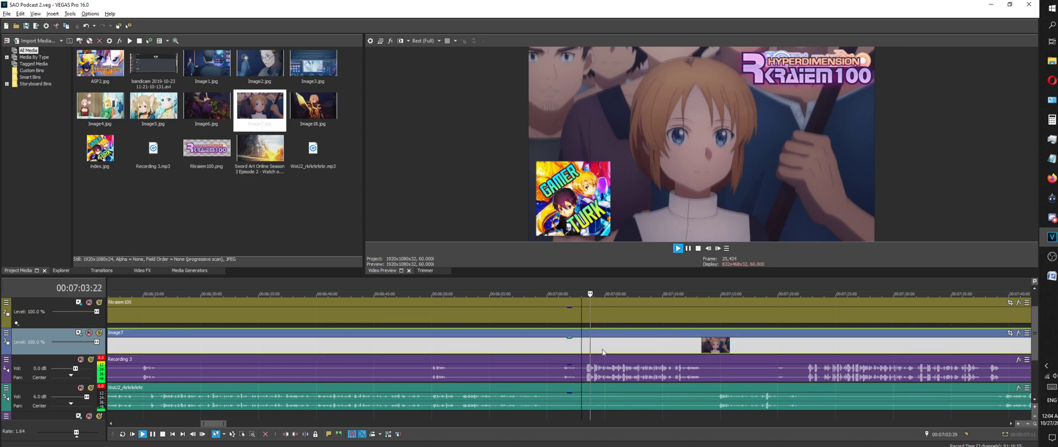
click(647, 161)
scroll(710, 351, down, 10)
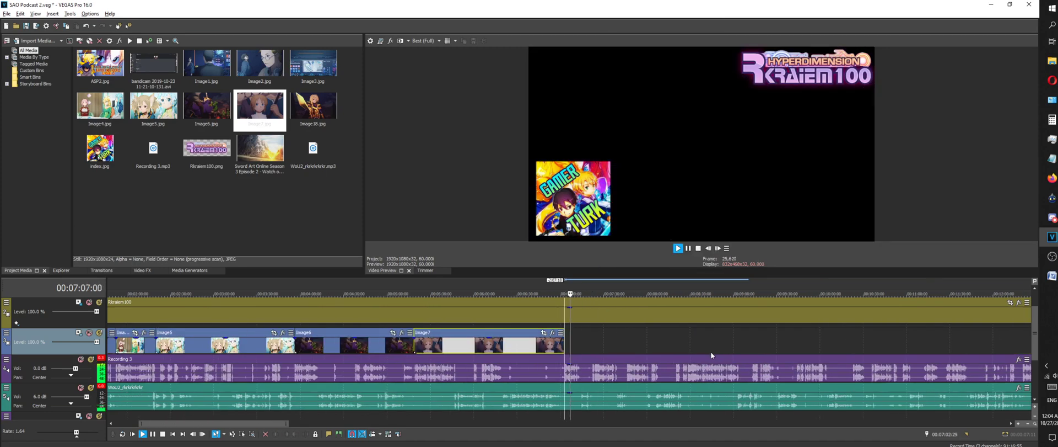
Scan the later part of the Episode 2 clip and stop on the figure in the hospital gown at 00:48:18:19
click(774, 282)
click(698, 248)
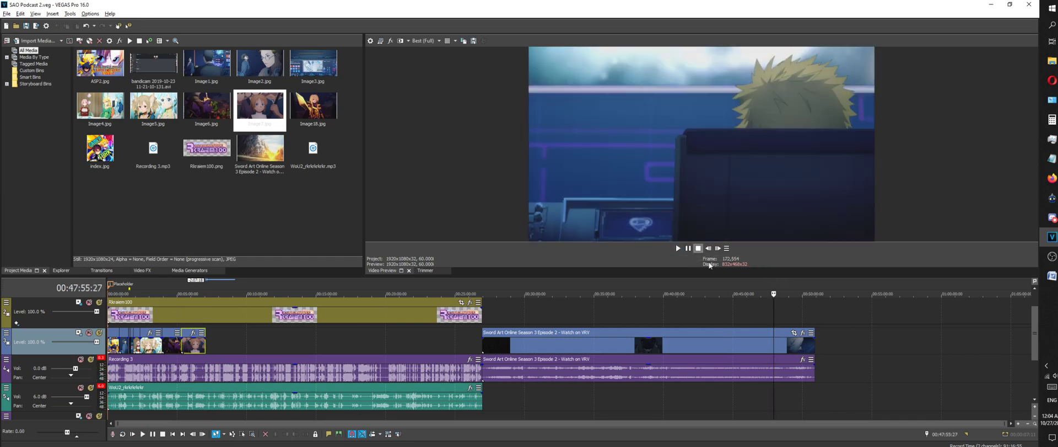
mouse_move(740, 283)
mouse_down()
mouse_move(731, 284)
mouse_move(739, 292)
mouse_move(750, 287)
mouse_up()
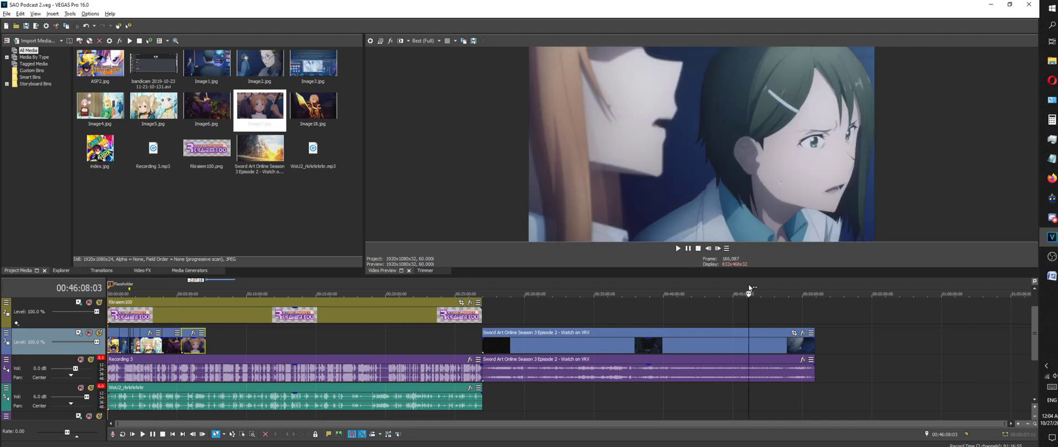
scroll(750, 309, up, 3)
key(l)
scroll(586, 290, up, 2)
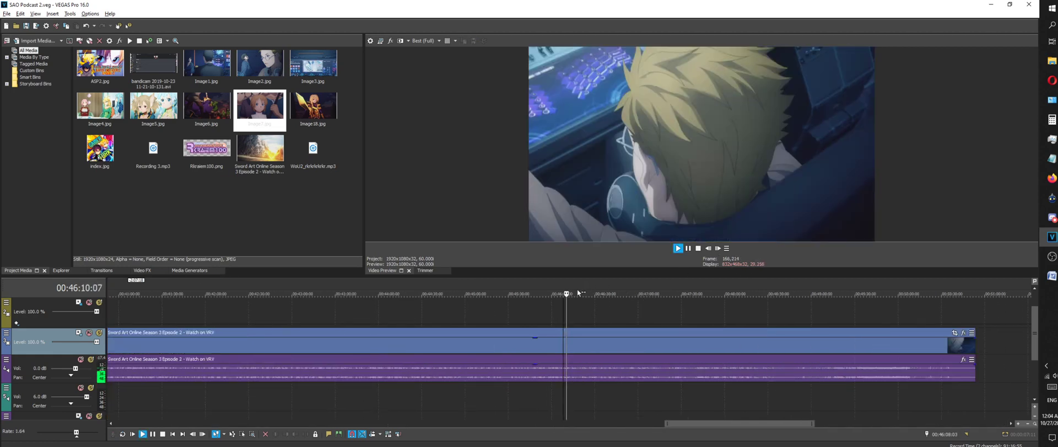
drag(584, 291, 751, 286)
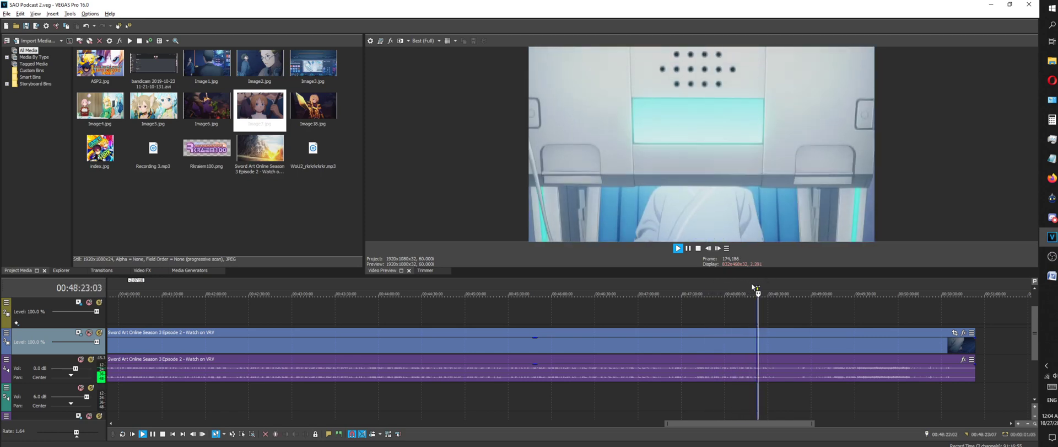
click(701, 249)
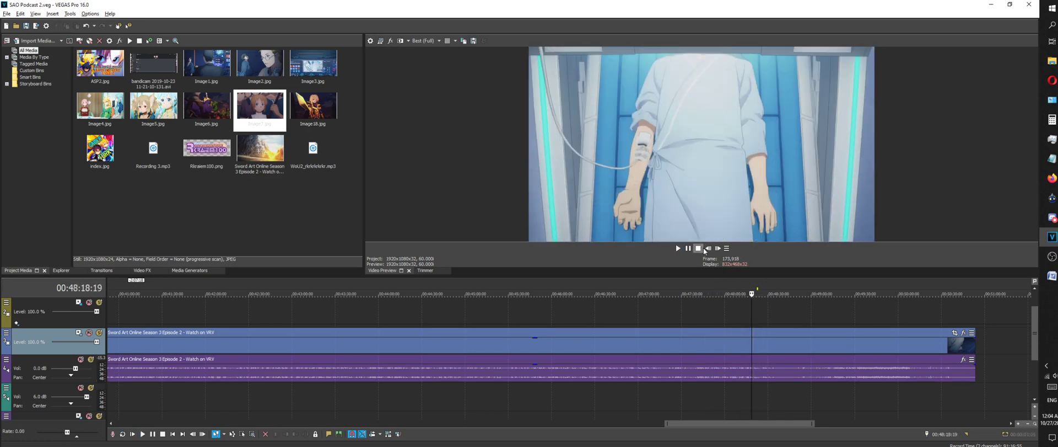
Add a marker at 00:48:18:19 on the hospital-gown frame, check the footage after it, and return the playhead to the marker
right_click(739, 284)
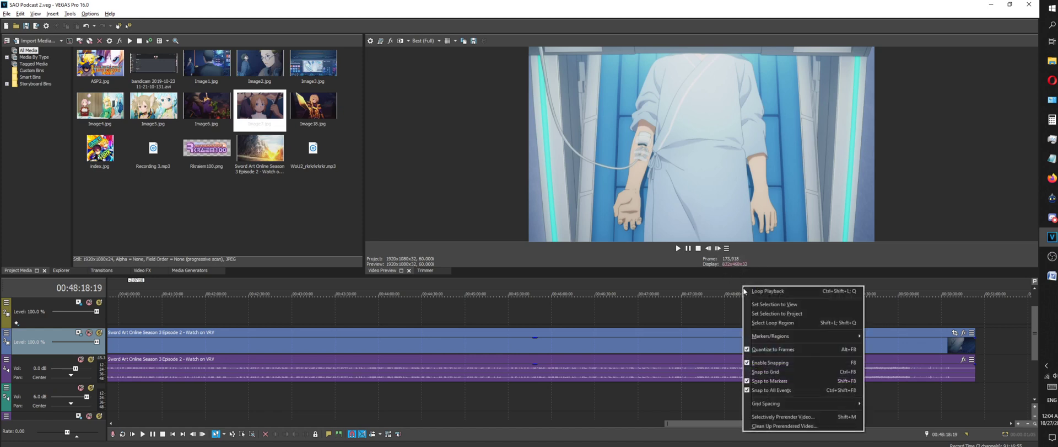
mouse_move(794, 332)
click(874, 333)
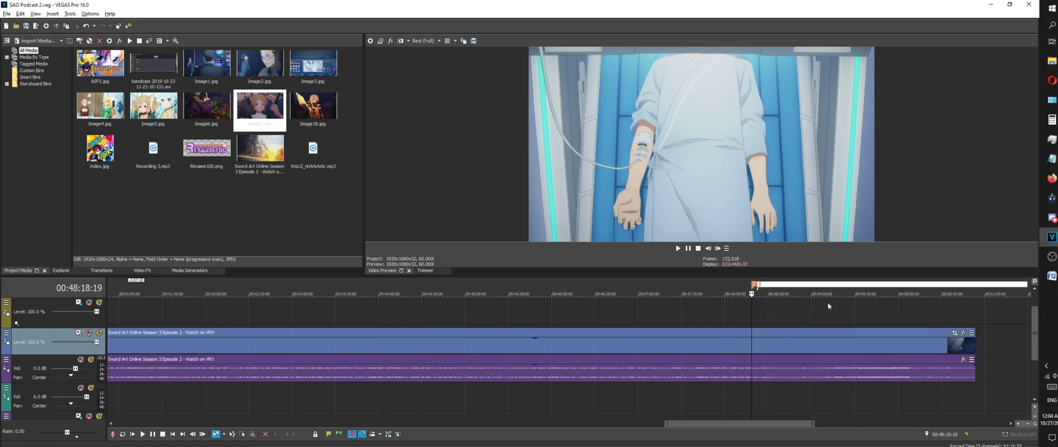
drag(765, 284, 590, 284)
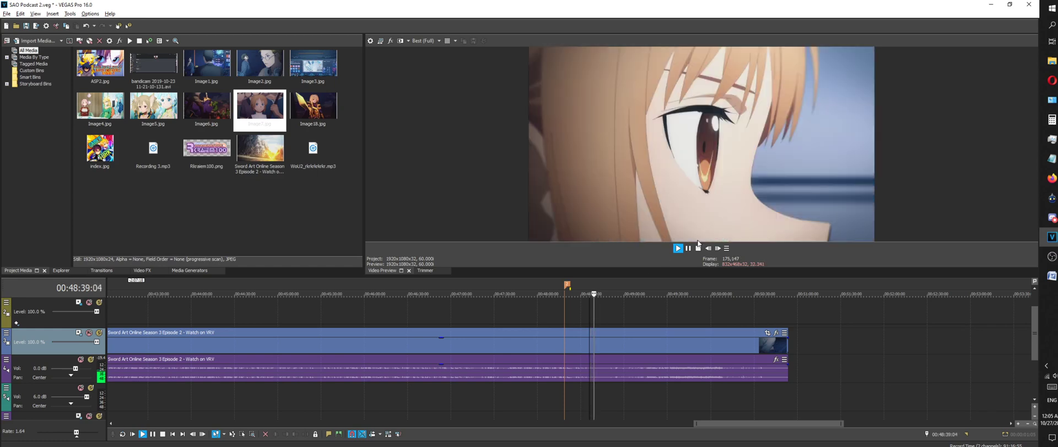
click(568, 285)
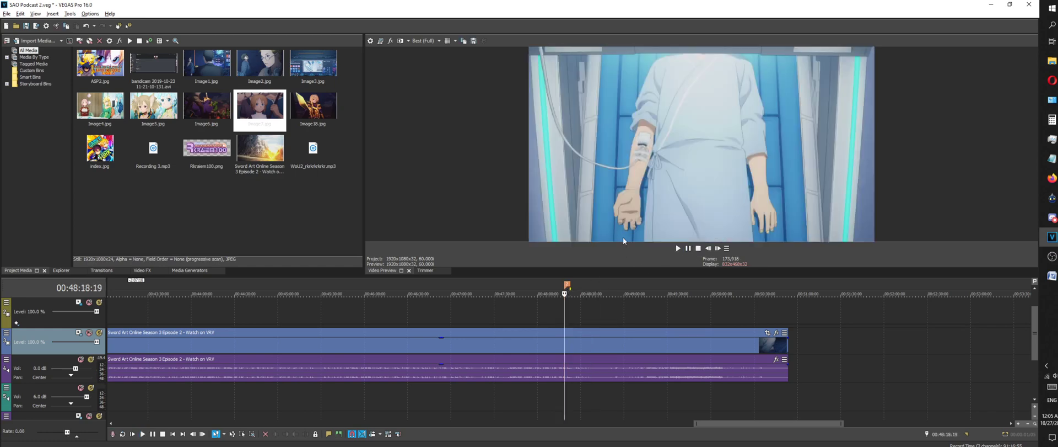
Advance a few frames to 00:48:19:04 in the hospital-gown shot and save the frame as snapshot Image8.jpg
click(718, 248)
click(718, 248)
click(718, 248)
click(716, 248)
click(716, 248)
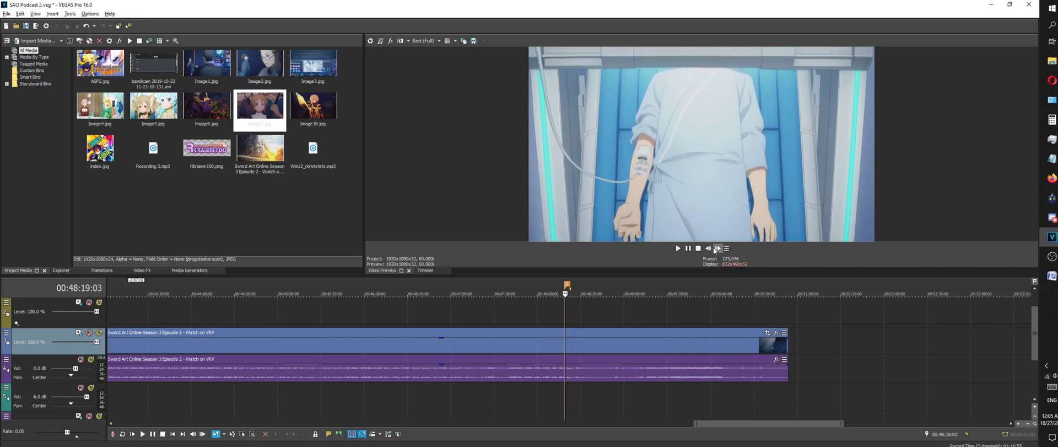
click(474, 41)
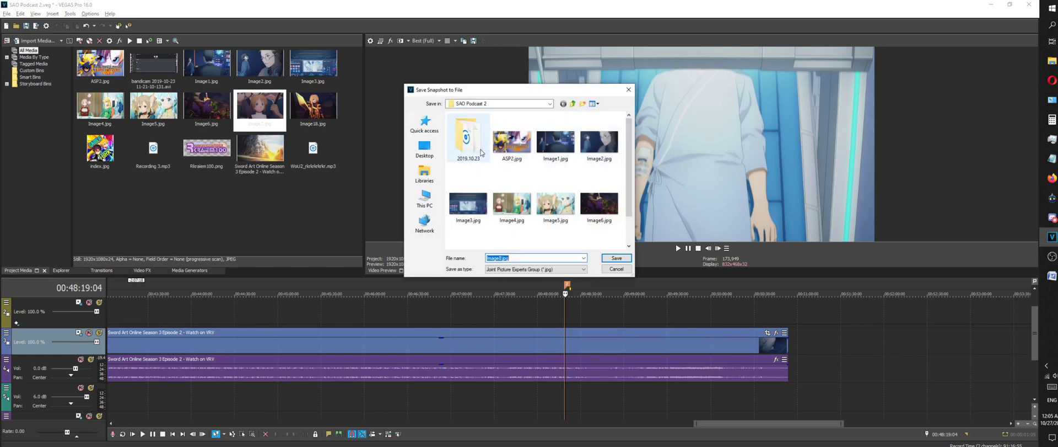
click(614, 258)
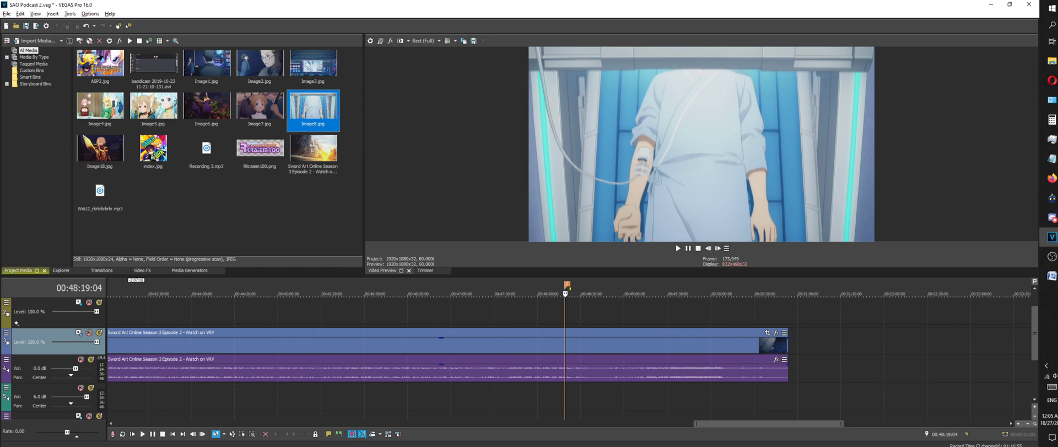
Skim the Episode 2 clip between about 00:29:00 and 00:38:52 for the next scene to capture as a still
scroll(195, 332, down, 5)
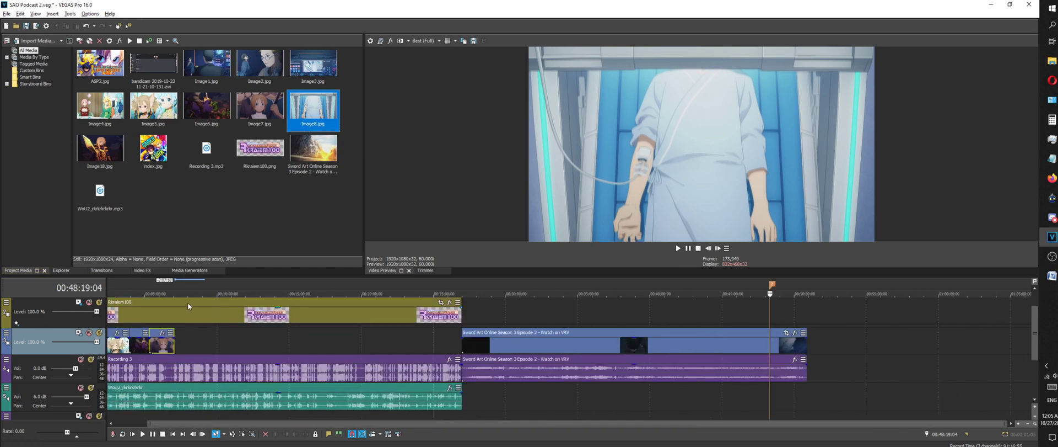
click(154, 294)
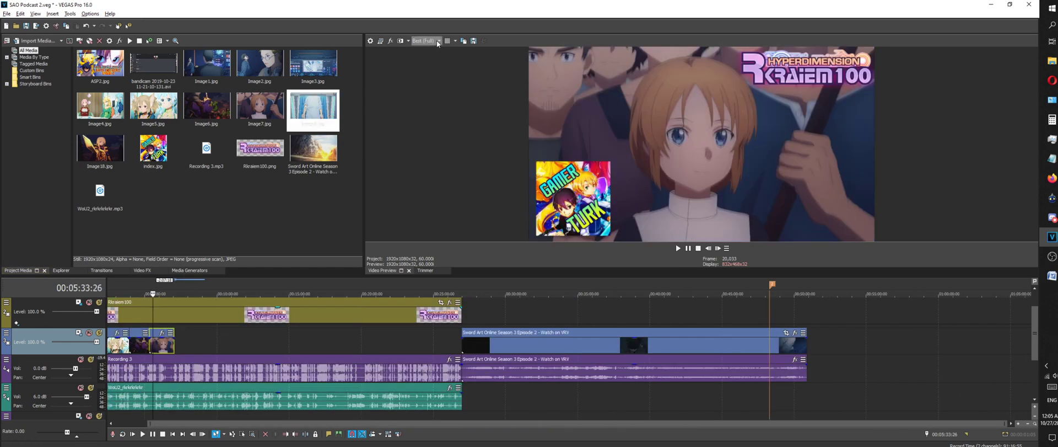
click(438, 41)
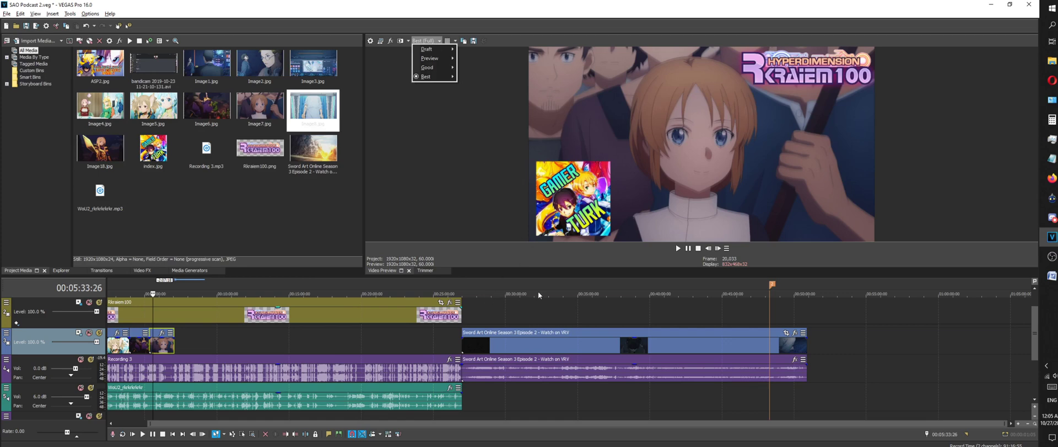
click(633, 280)
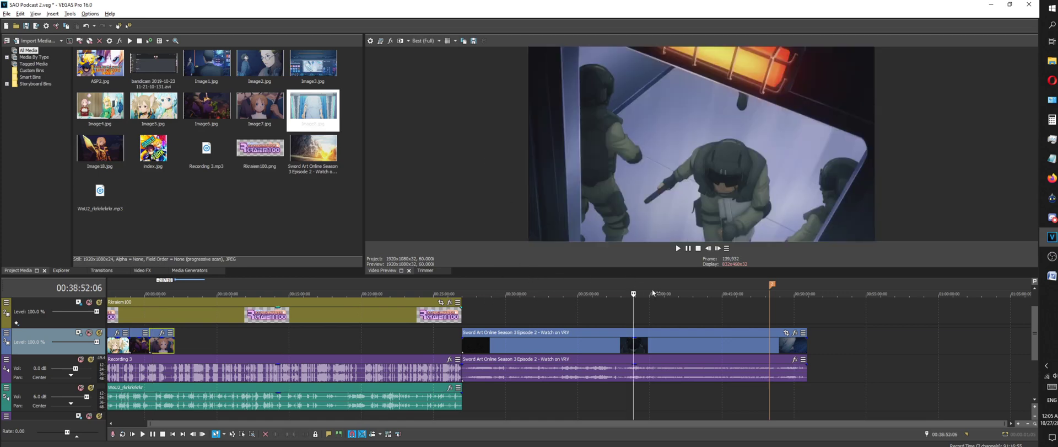
click(655, 281)
click(508, 285)
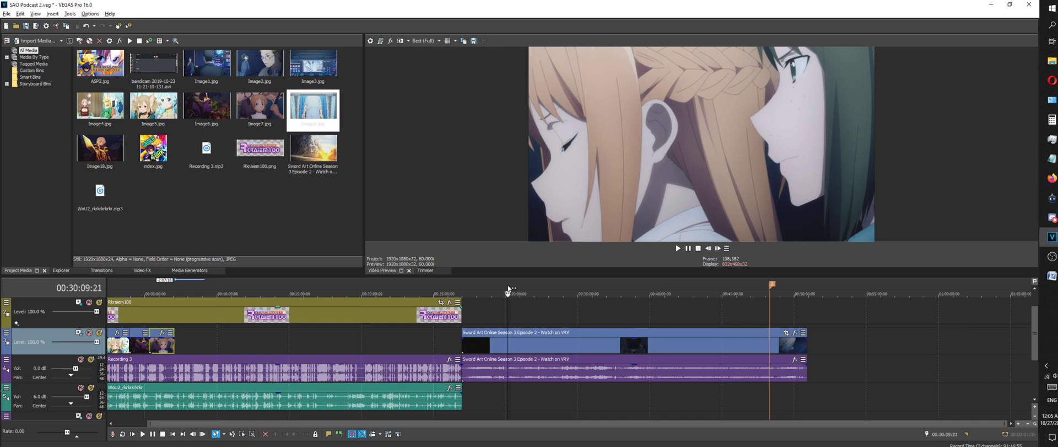
click(499, 284)
scroll(593, 293, up, 4)
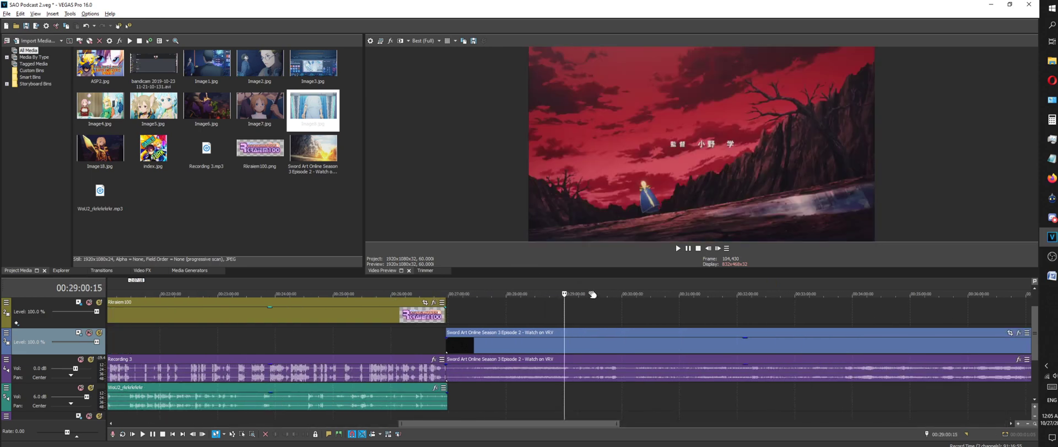
drag(518, 279, 603, 279)
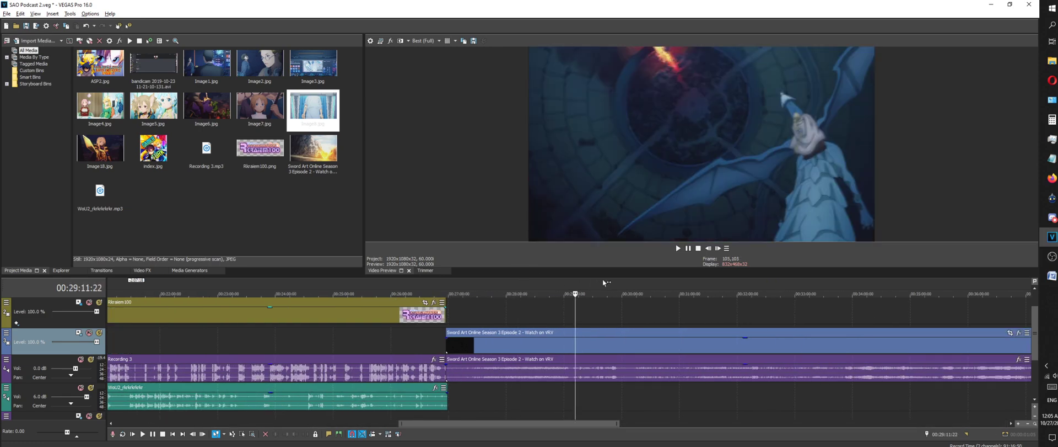
click(732, 280)
click(771, 280)
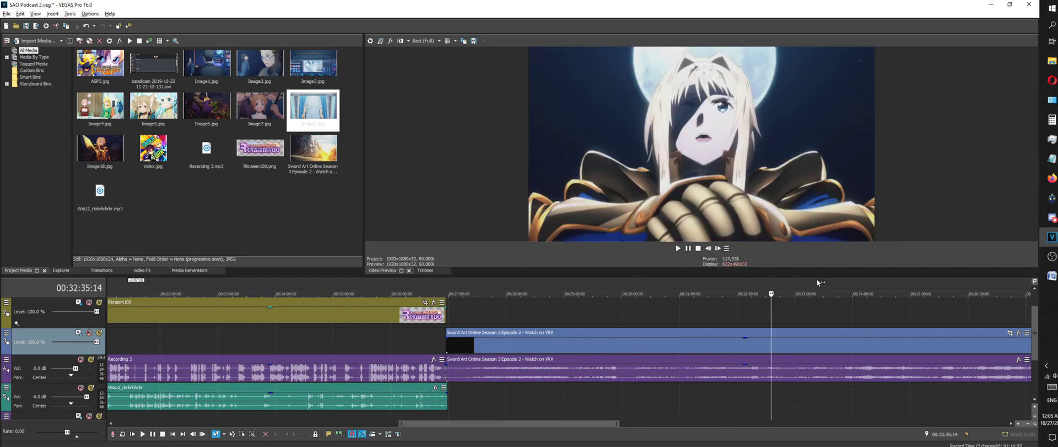
click(817, 279)
scroll(747, 289, down, 4)
click(590, 281)
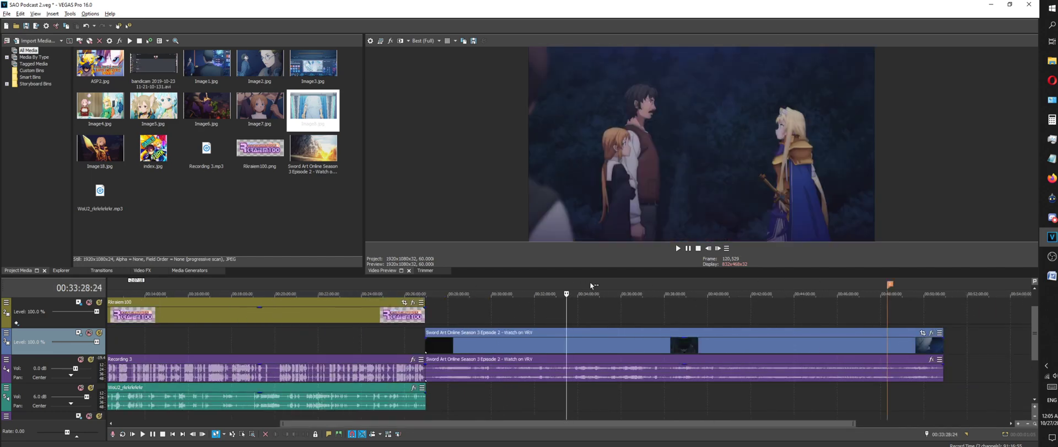
click(584, 281)
scroll(587, 279, up, 2)
click(571, 283)
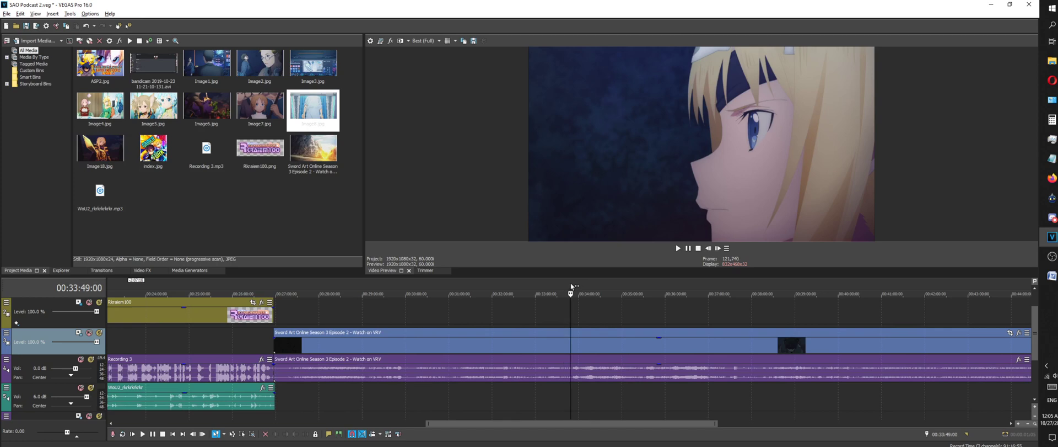
Examine the night-time confrontation between about 00:33:29 and 00:33:52 closely for a suitable frame
scroll(574, 289, up, 3)
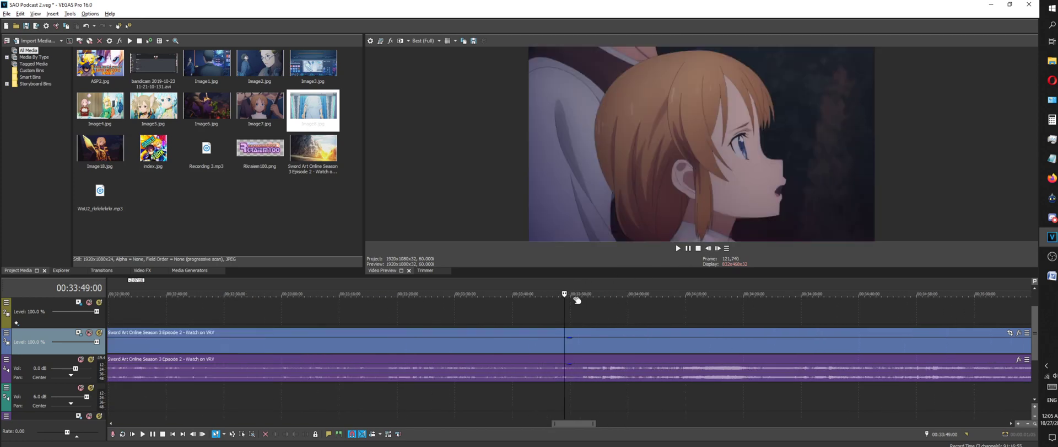
click(573, 282)
click(582, 280)
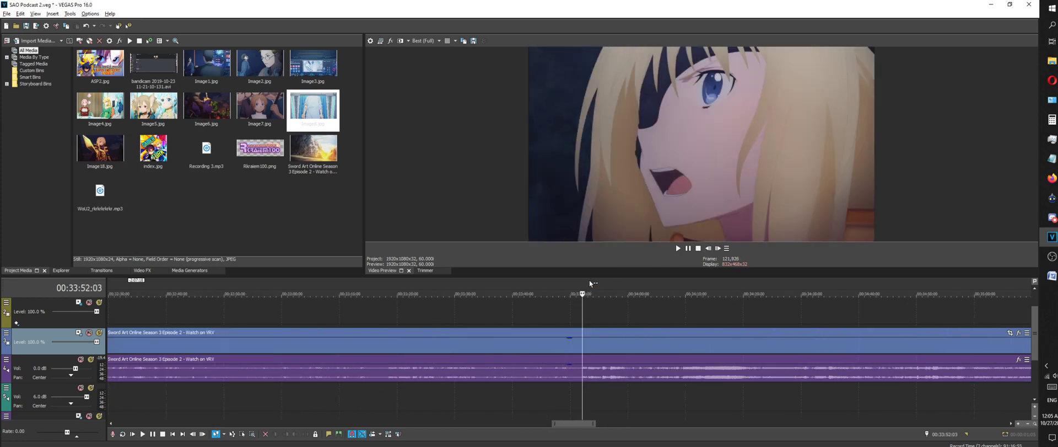
click(589, 281)
click(599, 280)
click(556, 278)
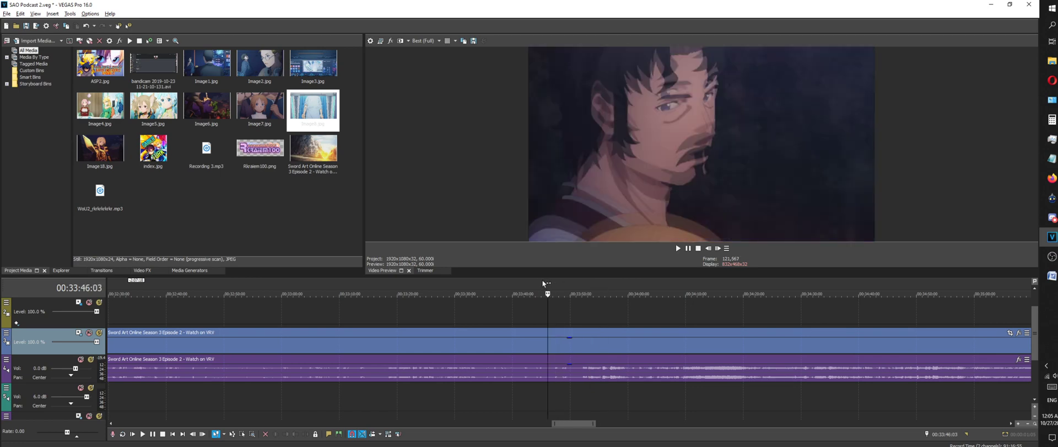
click(548, 279)
click(538, 279)
click(533, 280)
click(527, 281)
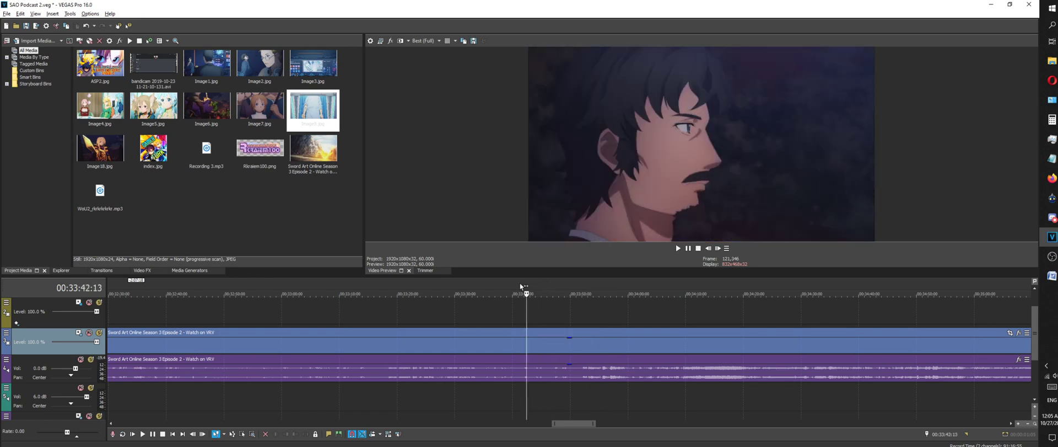
click(521, 282)
click(514, 283)
click(510, 285)
click(505, 285)
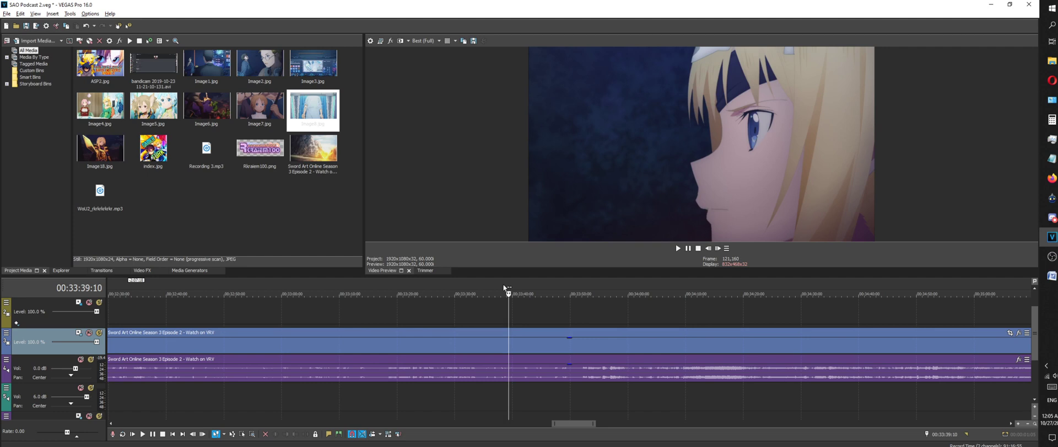
click(499, 286)
click(497, 288)
drag(491, 289, 455, 294)
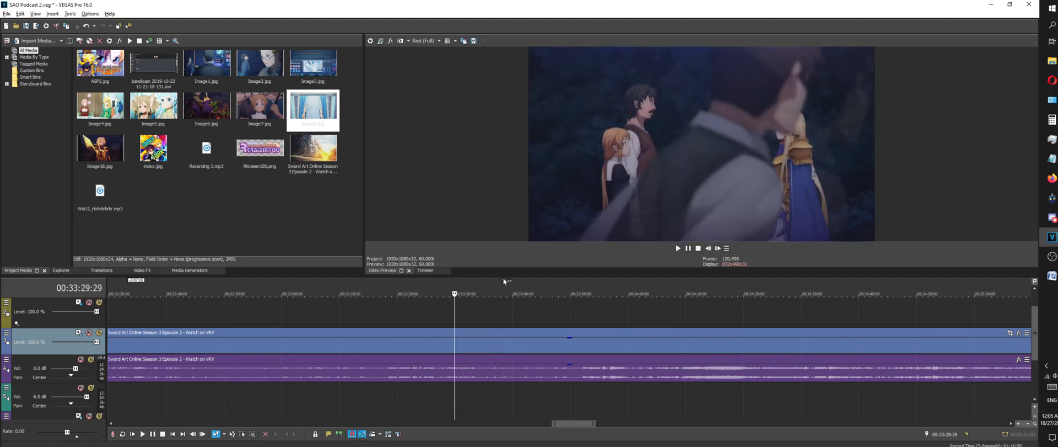
Step to the frame at 00:33:28:09 where the man and girl stand facing the armoured knight
click(709, 248)
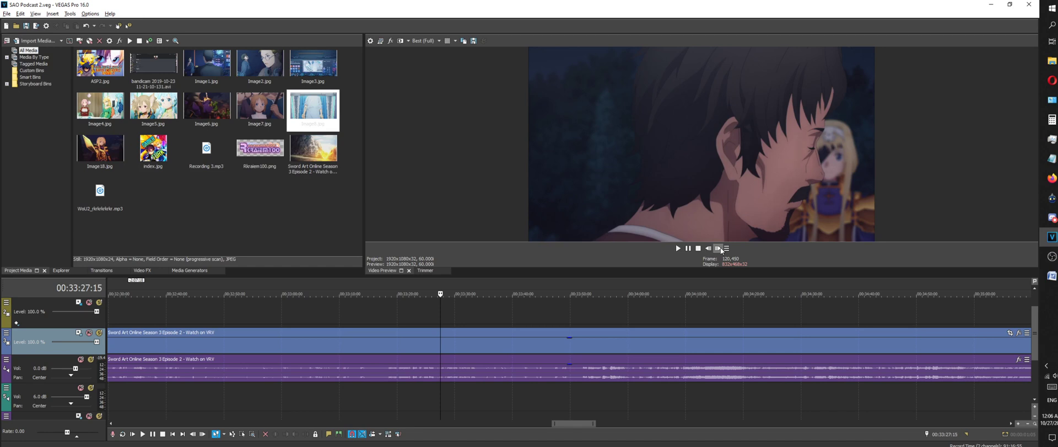
click(720, 249)
click(720, 249)
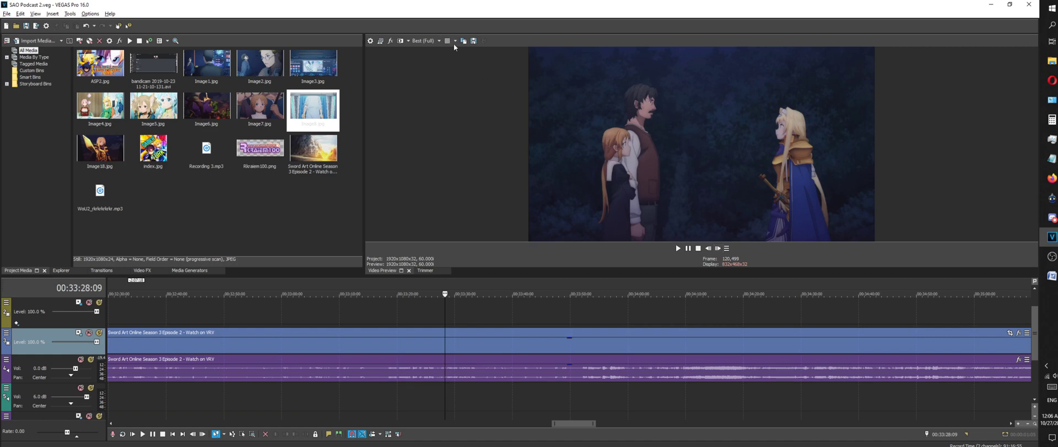
Shrink the project media area and enlarge the timeline area, and save the current frame as snapshot Image9.jpg
drag(367, 208, 69, 208)
drag(486, 280, 417, 231)
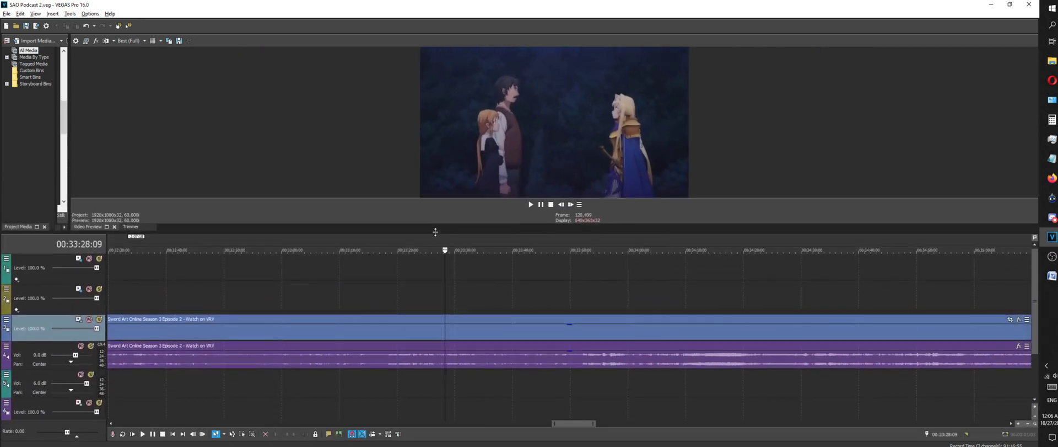
click(179, 41)
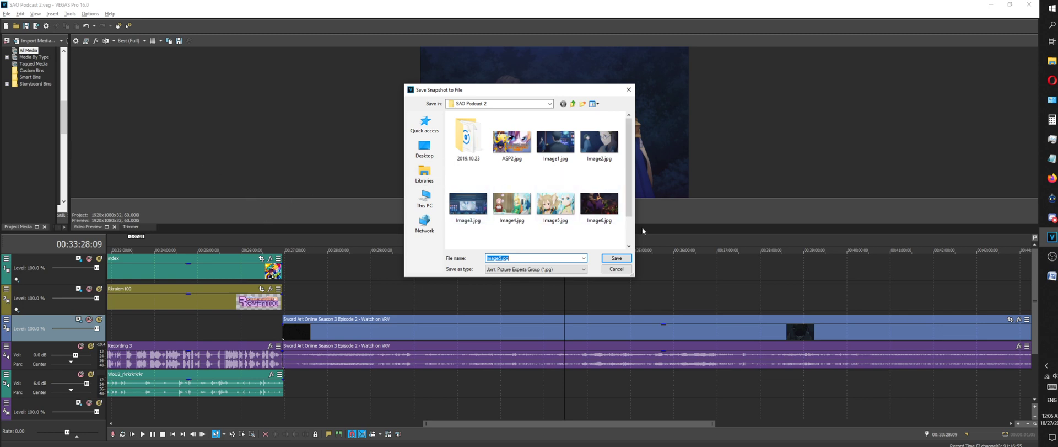
click(618, 259)
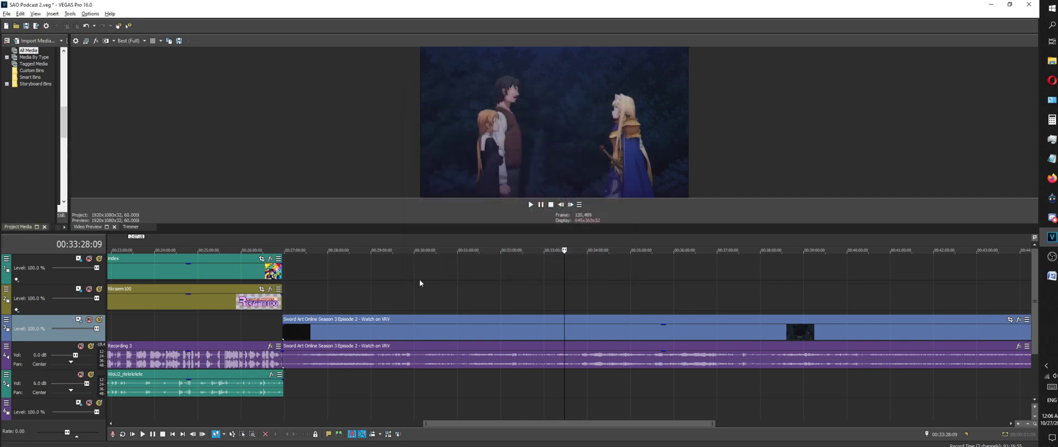
Return the playhead to the end of Image7 at 00:07:02:29 and insert Image9.jpg there from the project media
scroll(322, 287, down, 3)
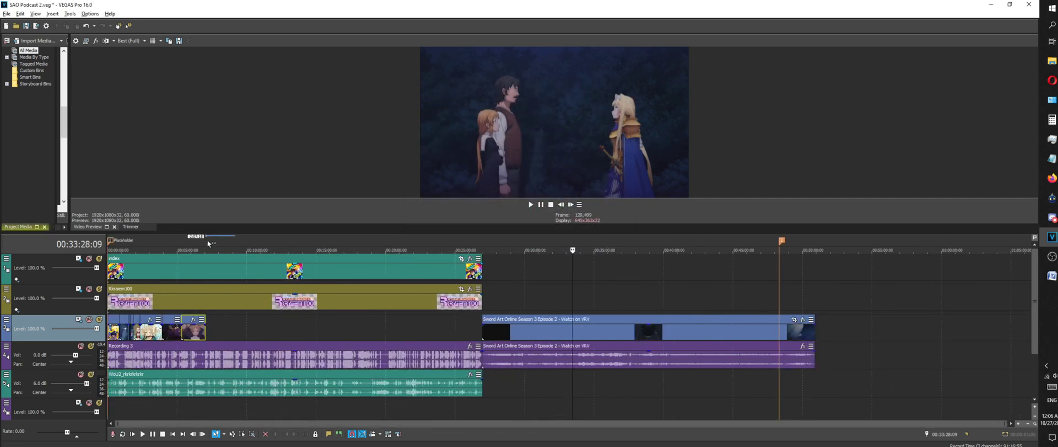
drag(209, 243, 187, 246)
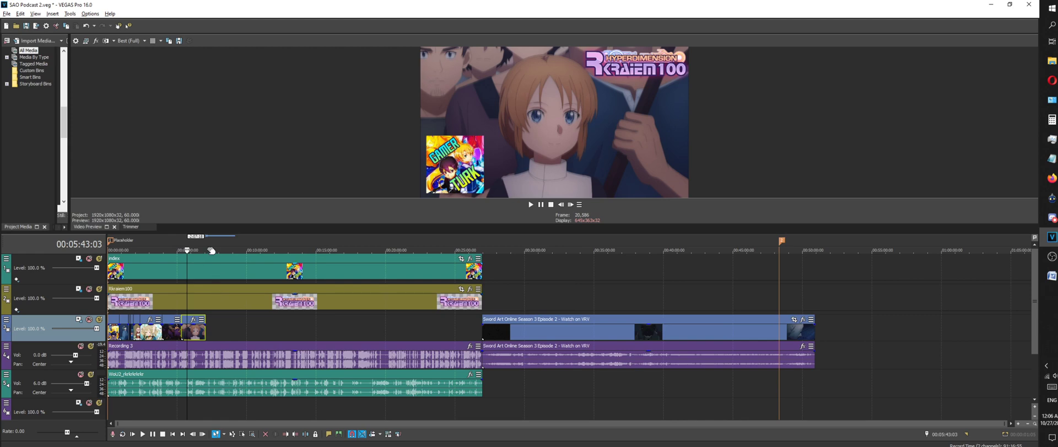
click(205, 249)
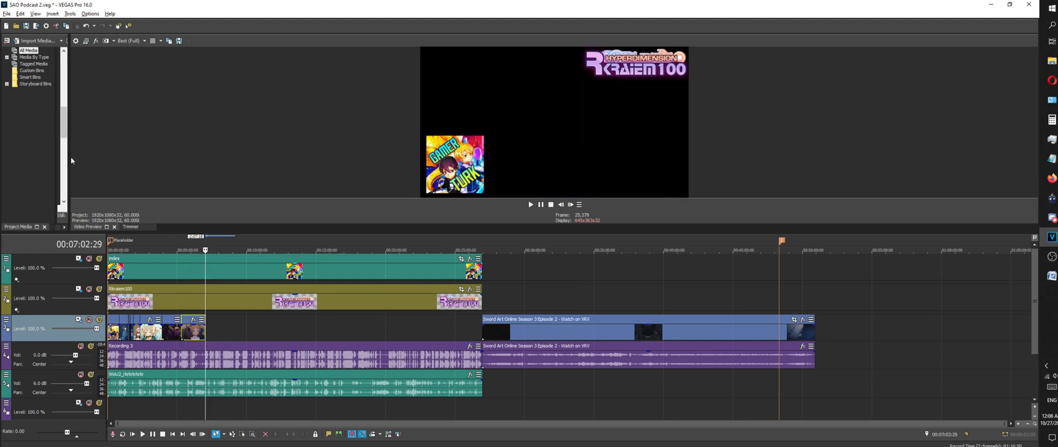
drag(71, 161, 312, 165)
click(210, 104)
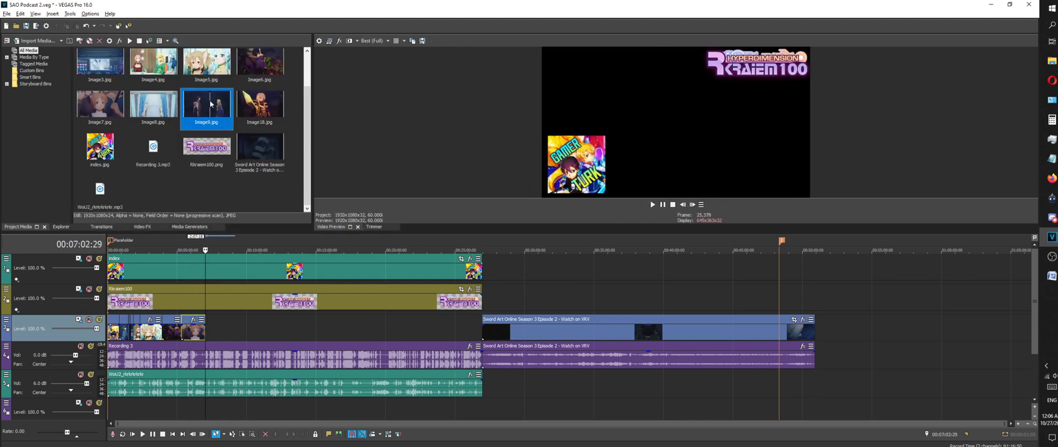
double_click(210, 103)
Move Image9 earlier so it overlaps the end of Image7, and extend its end to where Image7 stops
scroll(203, 282, up, 3)
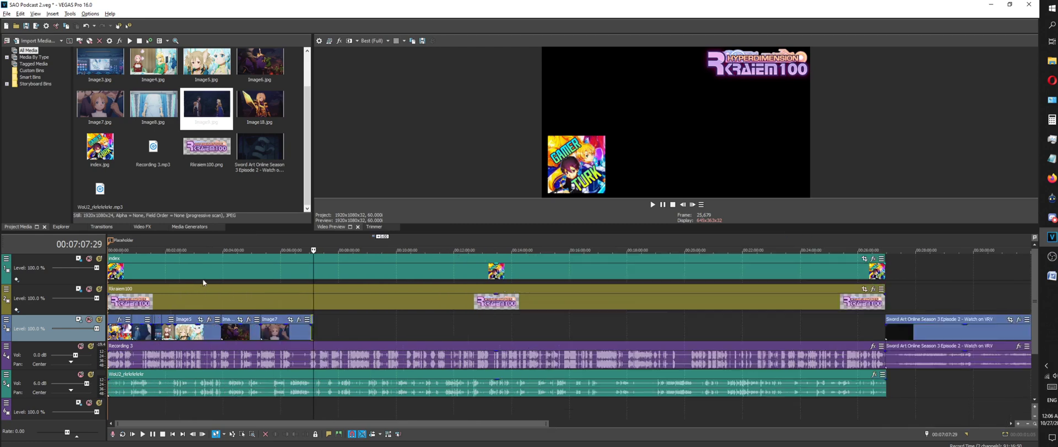
click(260, 243)
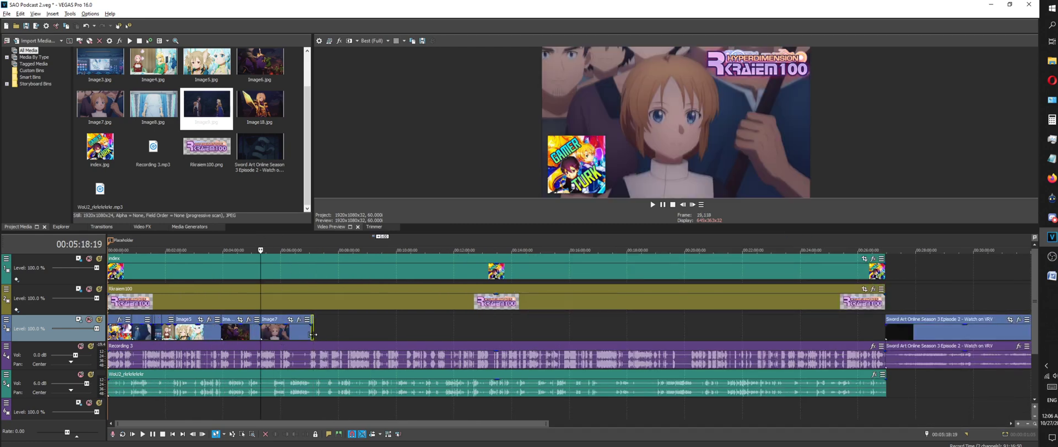
scroll(312, 335, up, 3)
mouse_move(775, 334)
mouse_down()
mouse_move(761, 339)
mouse_move(860, 328)
mouse_move(765, 331)
mouse_up()
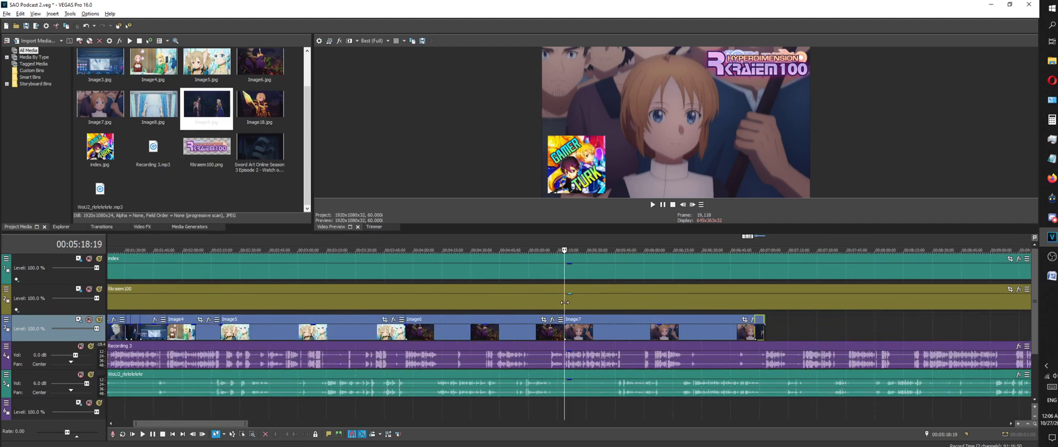
click(769, 295)
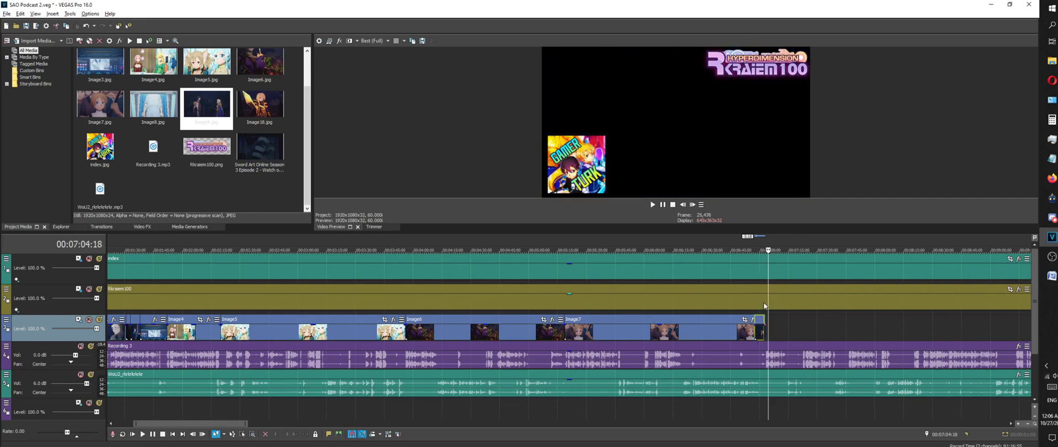
scroll(769, 295, up, 5)
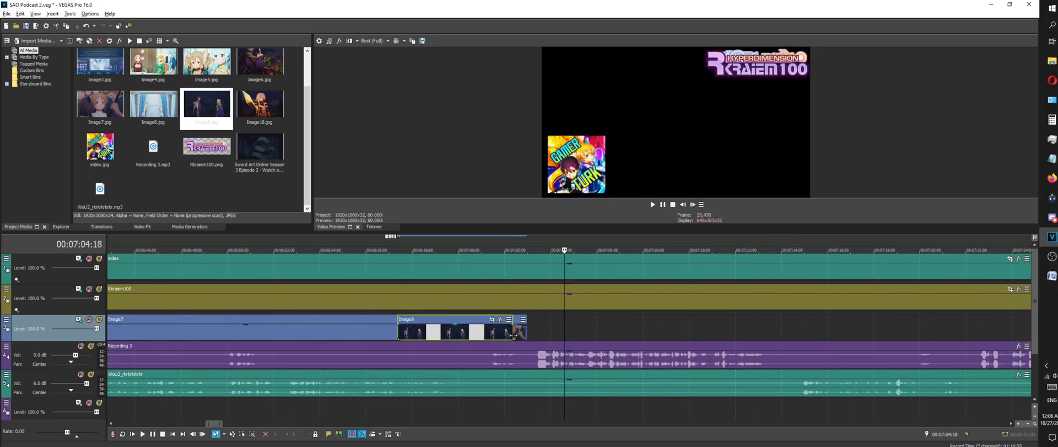
drag(513, 335, 527, 329)
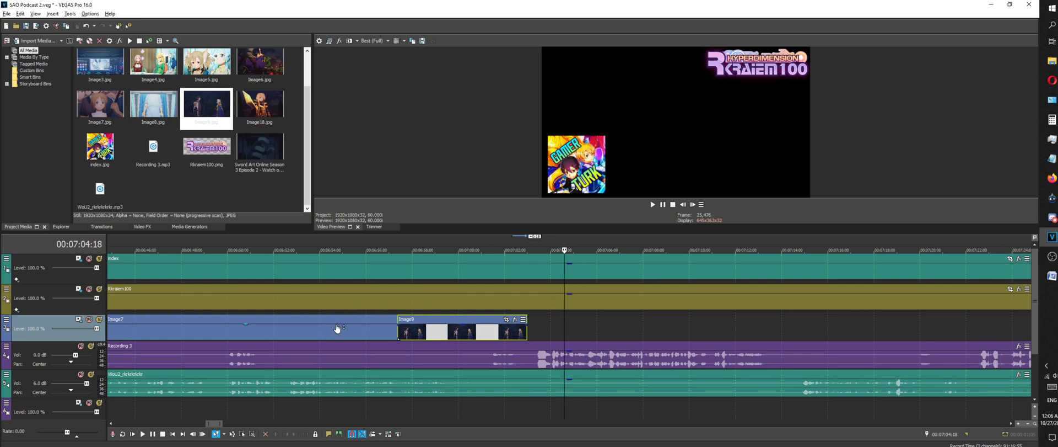
Delete the Image7 event from the still-image track and extend Image9's start back to the end of Image6
right_click(369, 329)
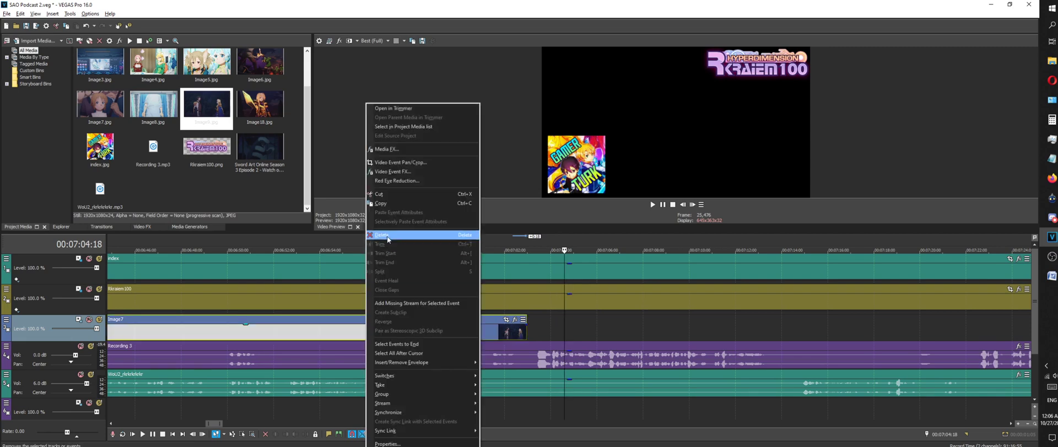
click(397, 235)
scroll(527, 333, down, 3)
drag(537, 331, 158, 331)
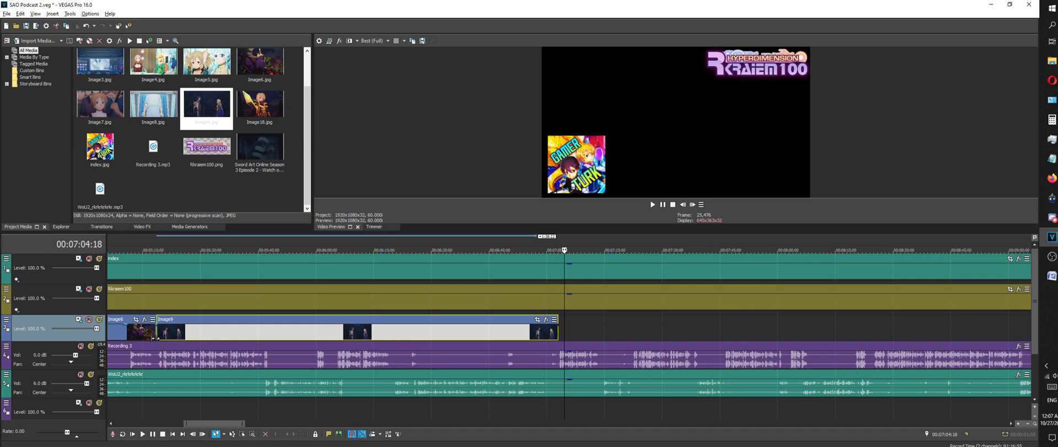
Insert Image8.jpg from the project media at the end of Image9 at 00:07:02:29 and extend its end to about 00:08:16
click(554, 240)
click(563, 243)
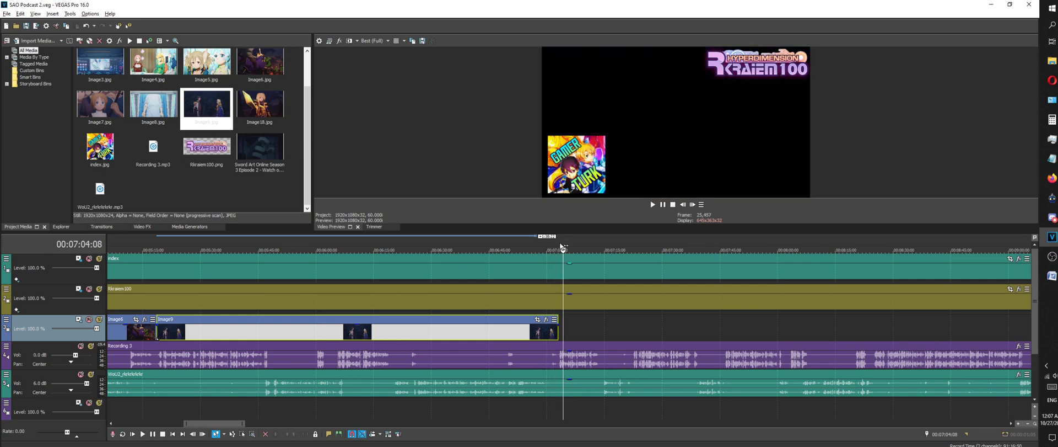
scroll(565, 281, down, 5)
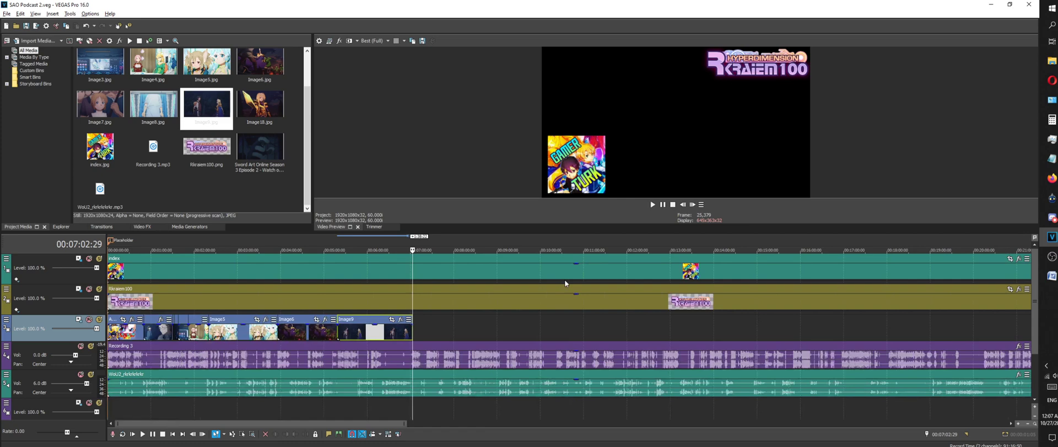
scroll(564, 279, up, 2)
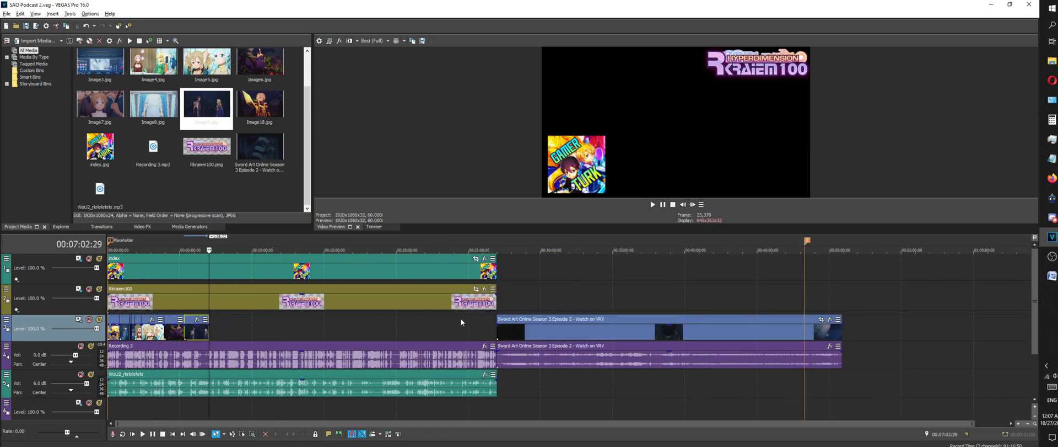
scroll(460, 319, down, 2)
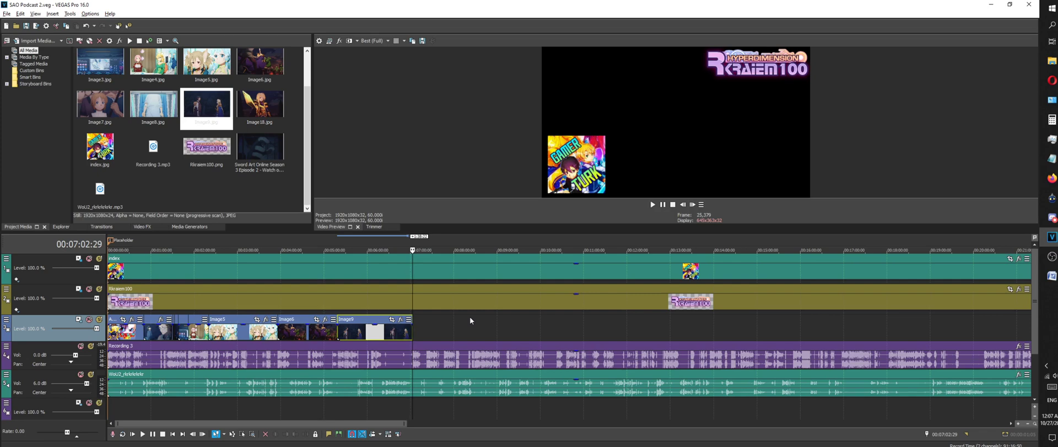
scroll(469, 317, up, 3)
scroll(470, 319, up, 2)
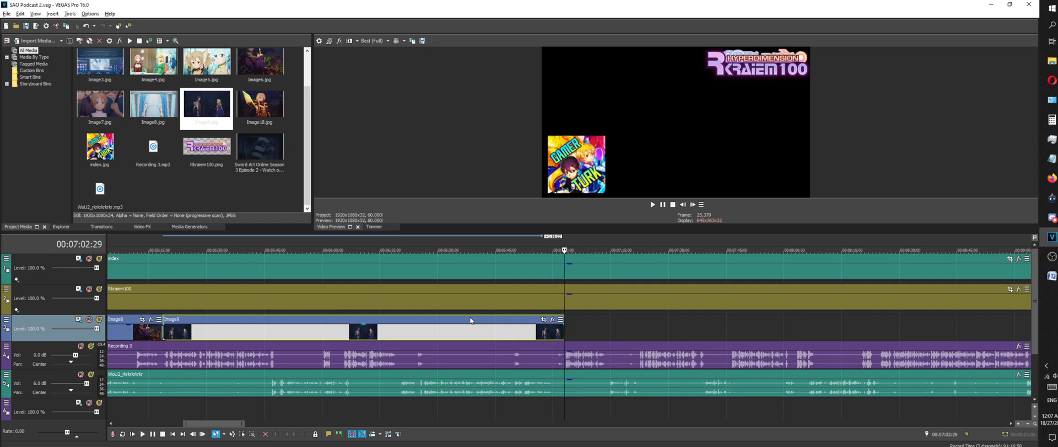
scroll(470, 320, down, 5)
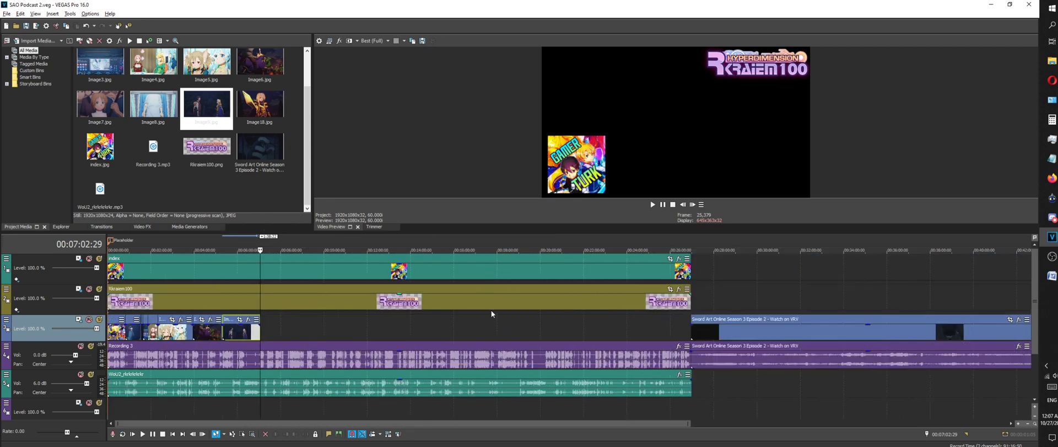
double_click(166, 108)
scroll(632, 326, up, 6)
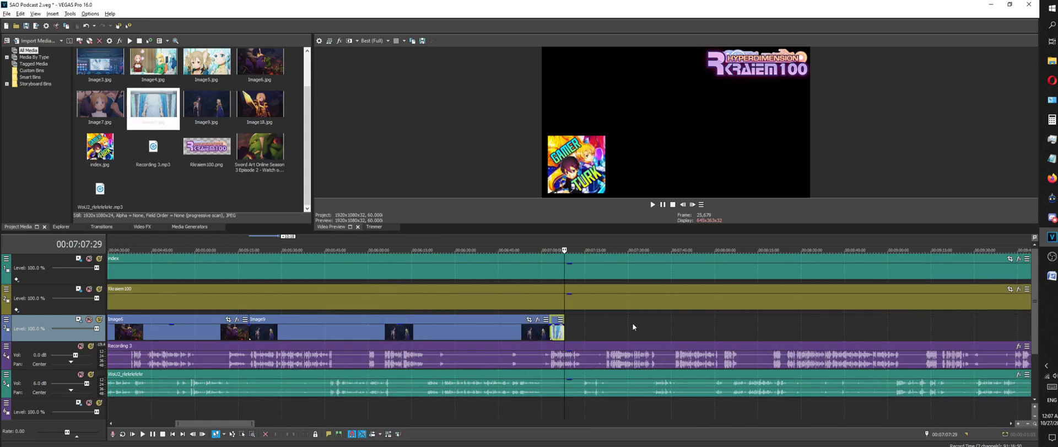
drag(564, 333, 959, 333)
scroll(422, 261, down, 5)
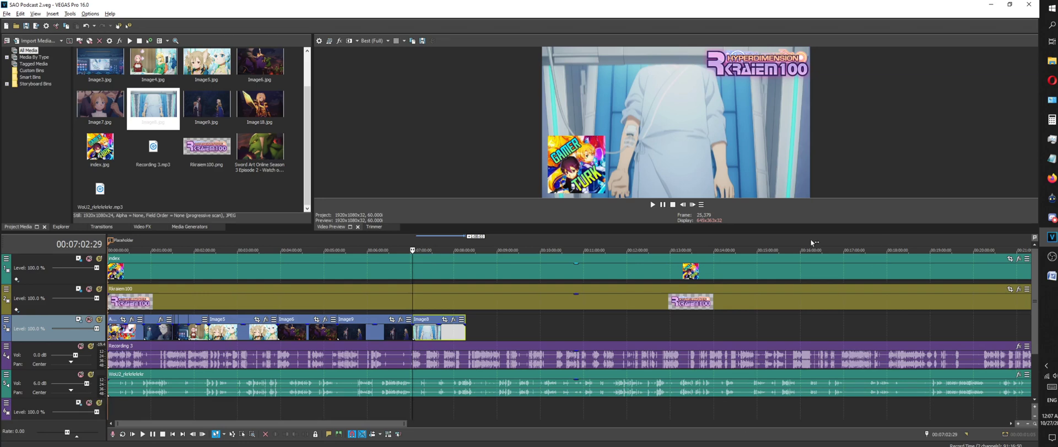
scroll(421, 245, up, 3)
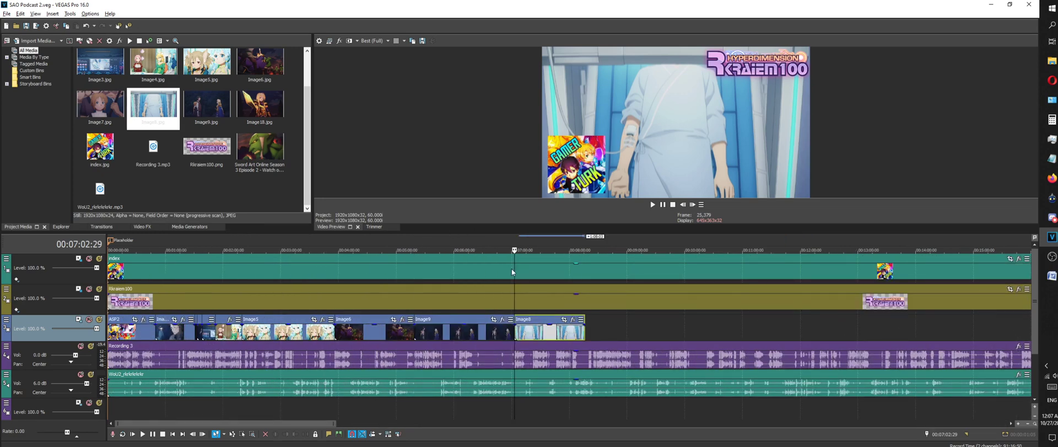
scroll(521, 256, up, 4)
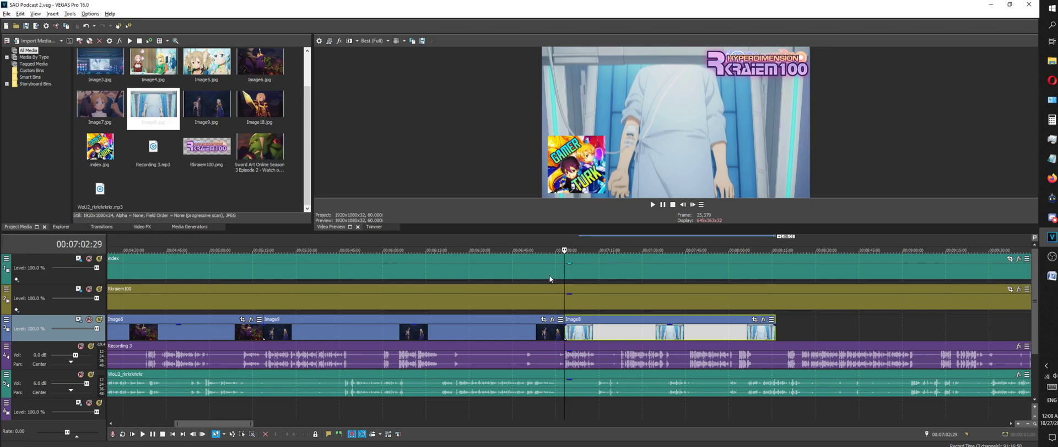
scroll(564, 377, down, 3)
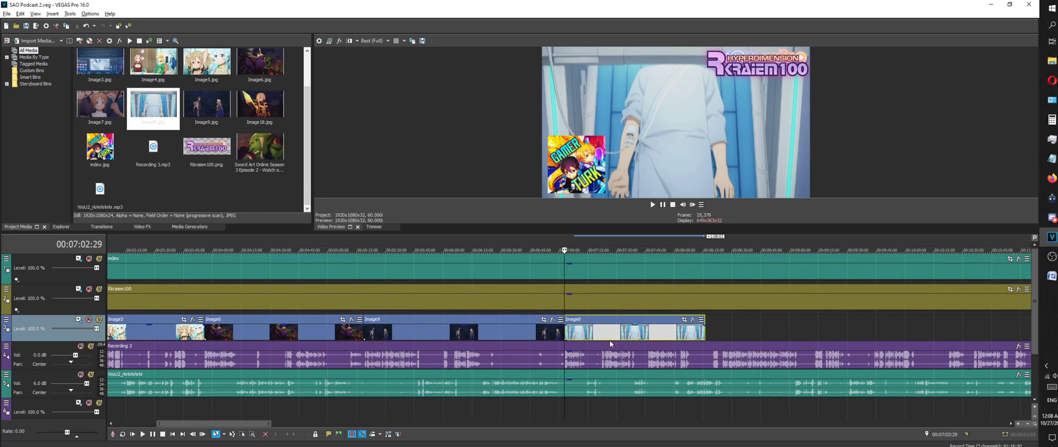
scroll(610, 339, down, 8)
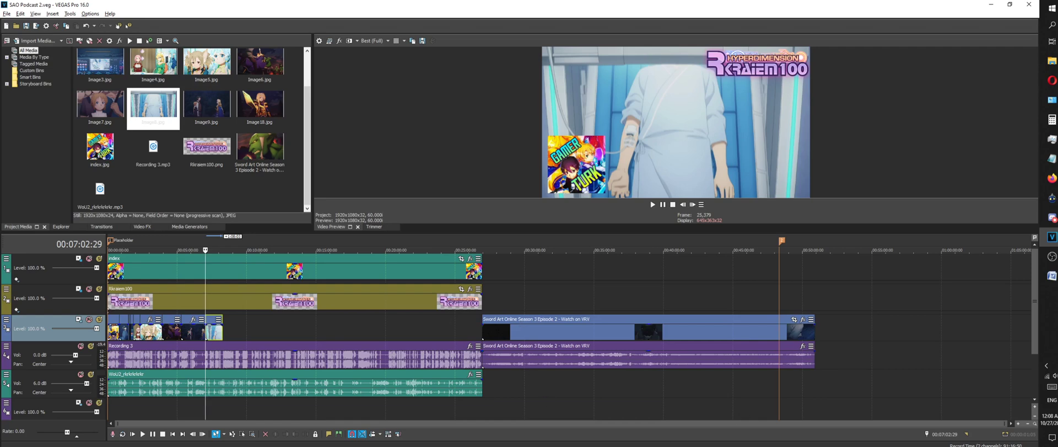
scroll(360, 343, up, 4)
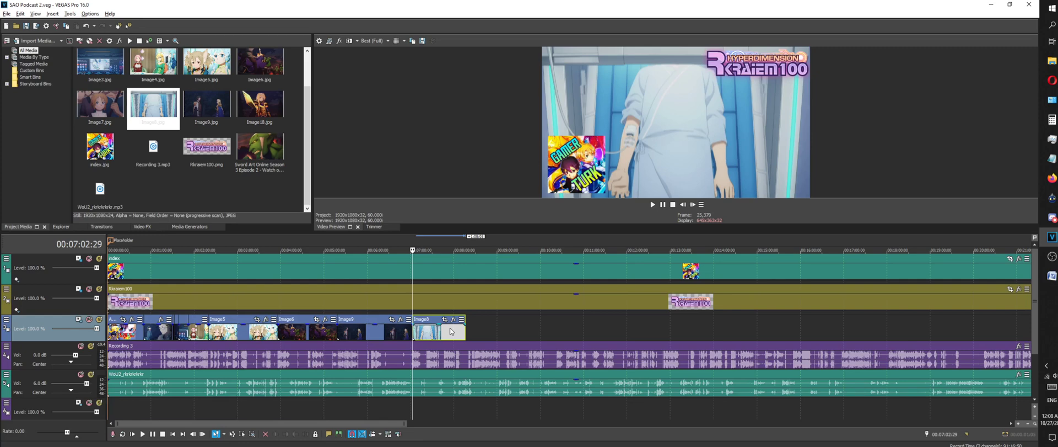
scroll(451, 331, up, 5)
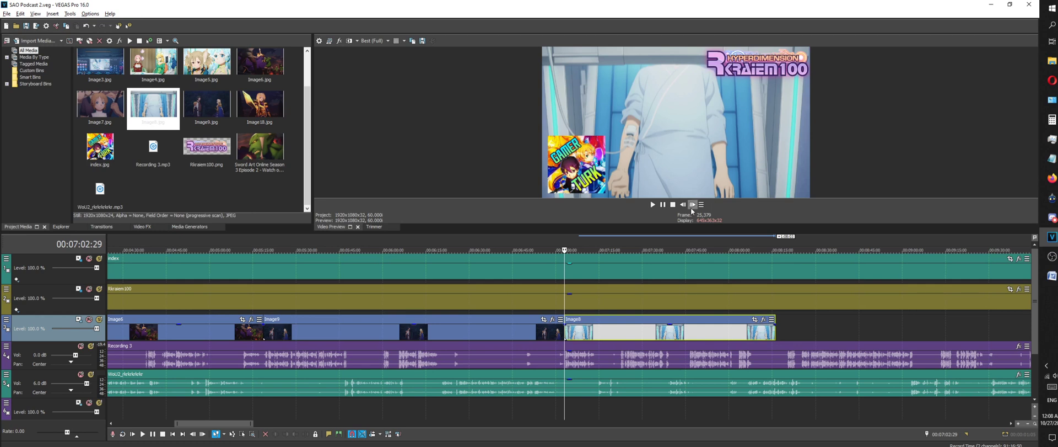
Play the podcast section under Image8 from 00:07:02:29 and pause playback at 00:08:10:04
click(664, 205)
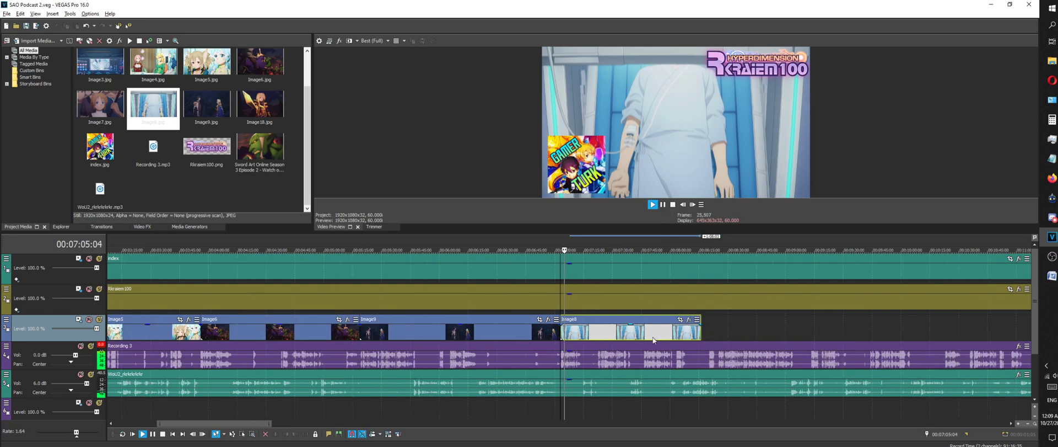
scroll(481, 319, down, 5)
scroll(386, 334, up, 3)
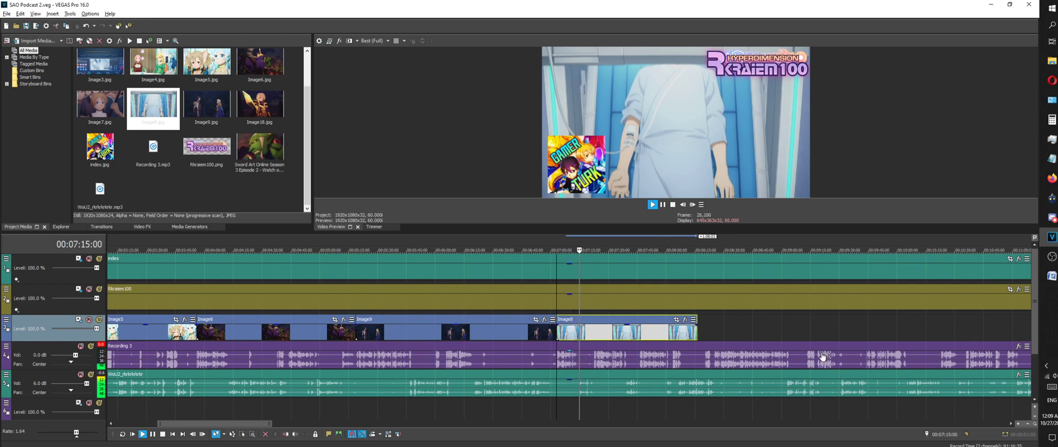
scroll(723, 340, up, 2)
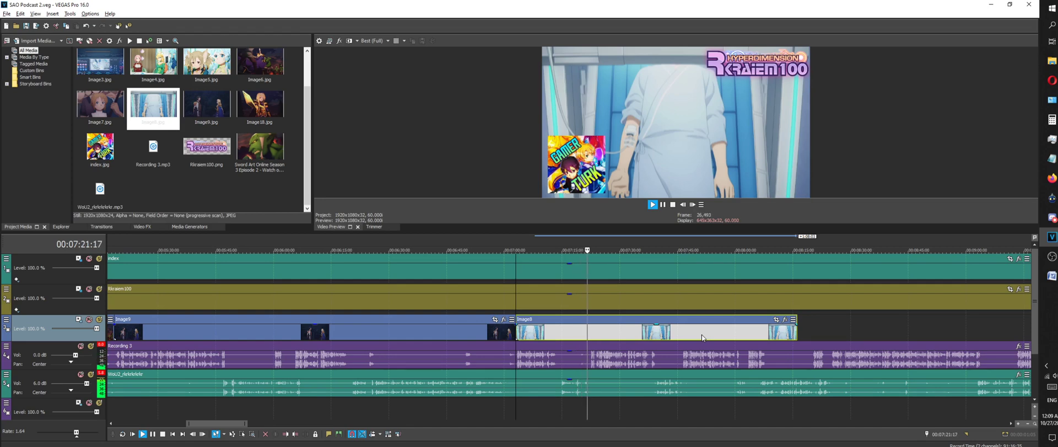
scroll(685, 344, down, 3)
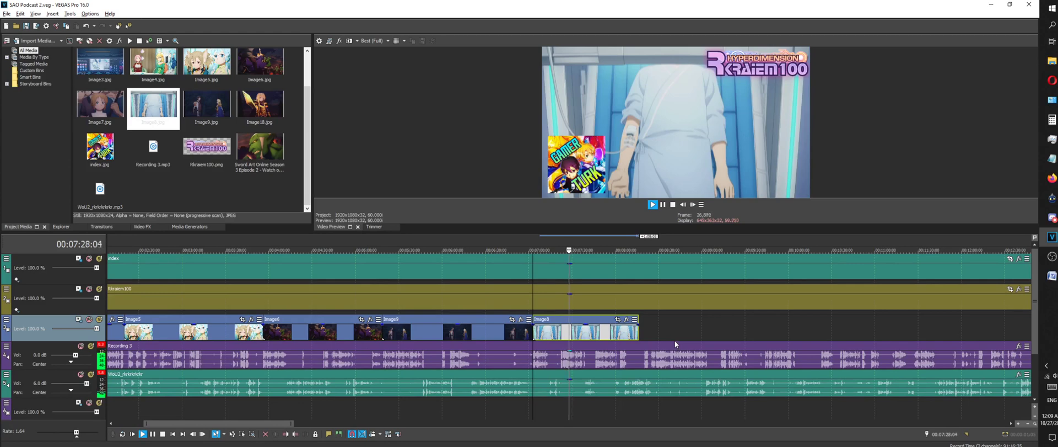
scroll(675, 340, down, 3)
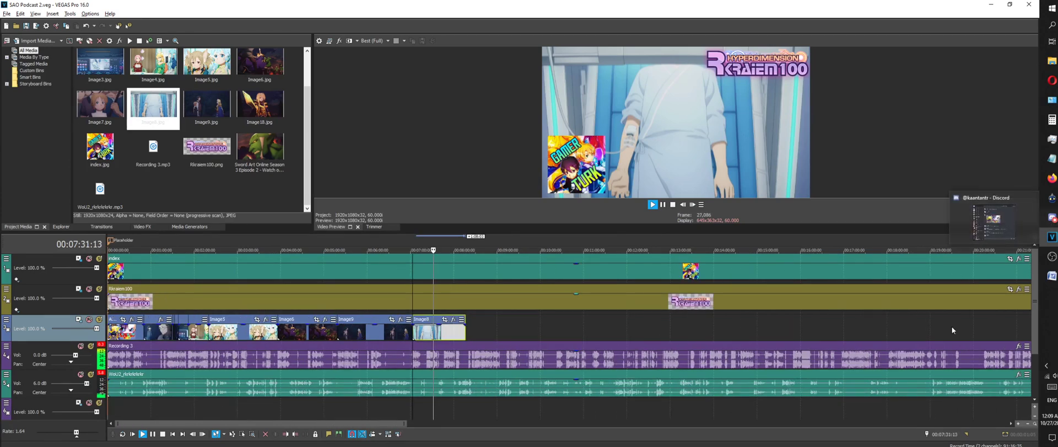
scroll(577, 258, up, 5)
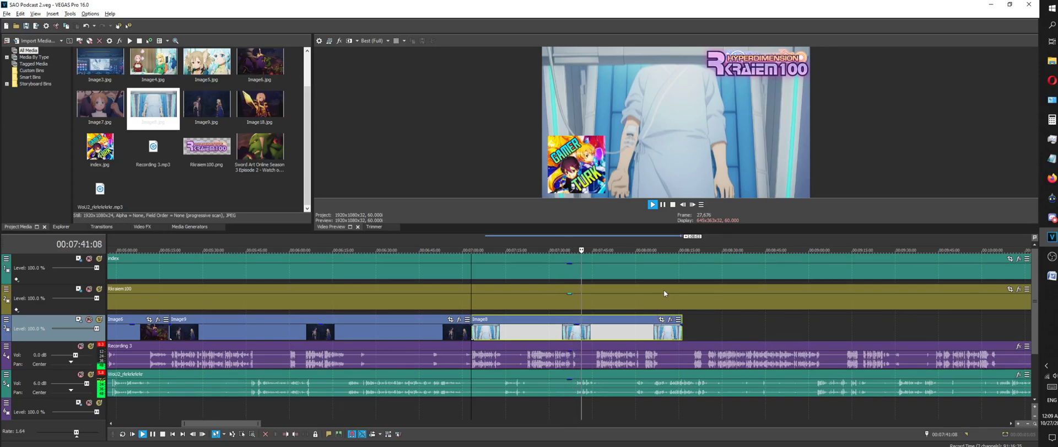
scroll(661, 300, up, 3)
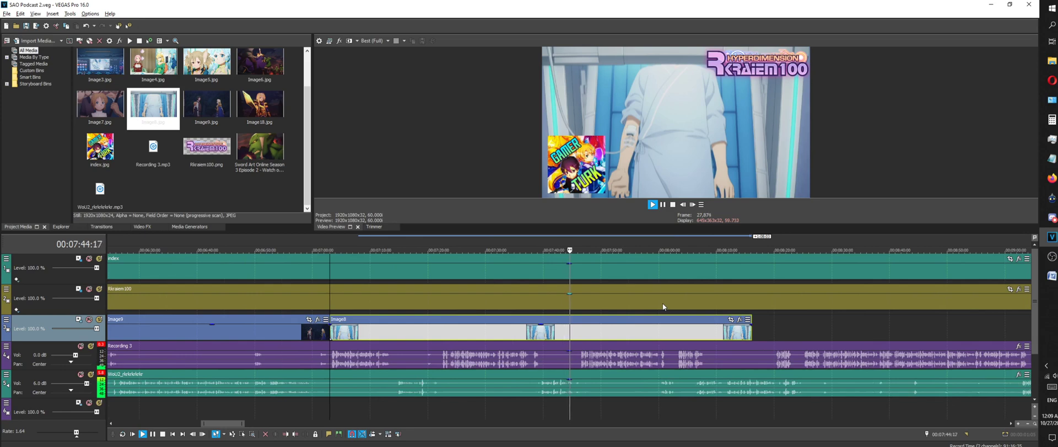
scroll(663, 307, down, 3)
scroll(666, 313, down, 2)
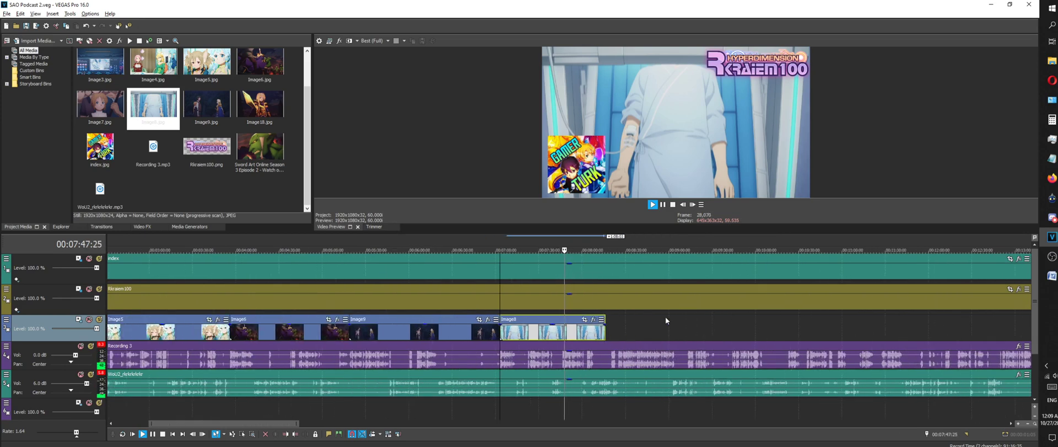
scroll(656, 323, down, 2)
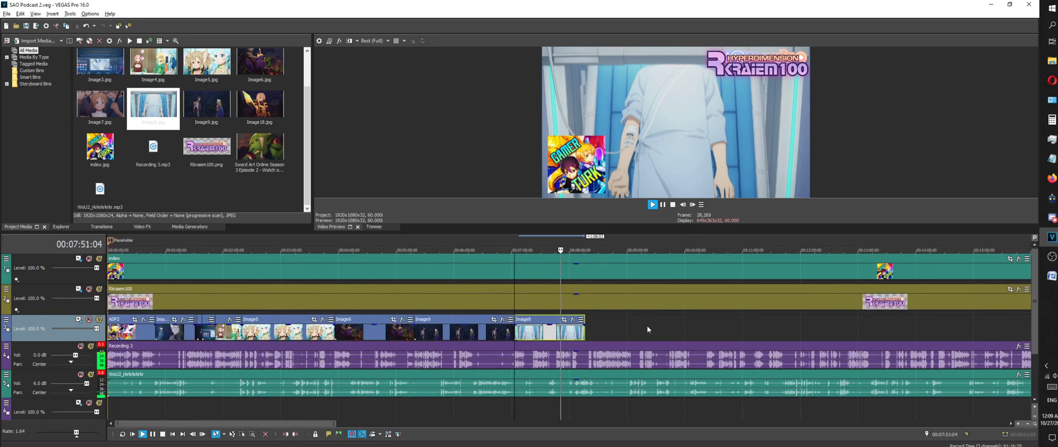
scroll(647, 325, down, 1)
scroll(648, 325, down, 1)
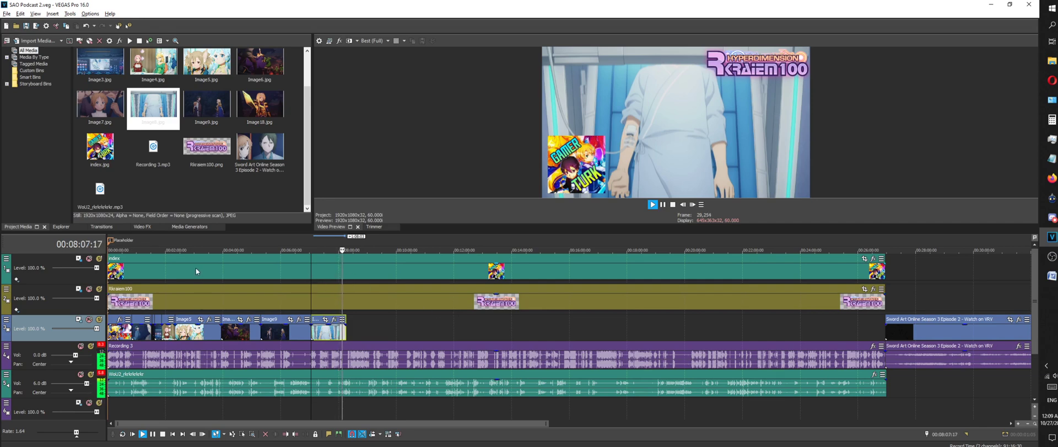
click(663, 205)
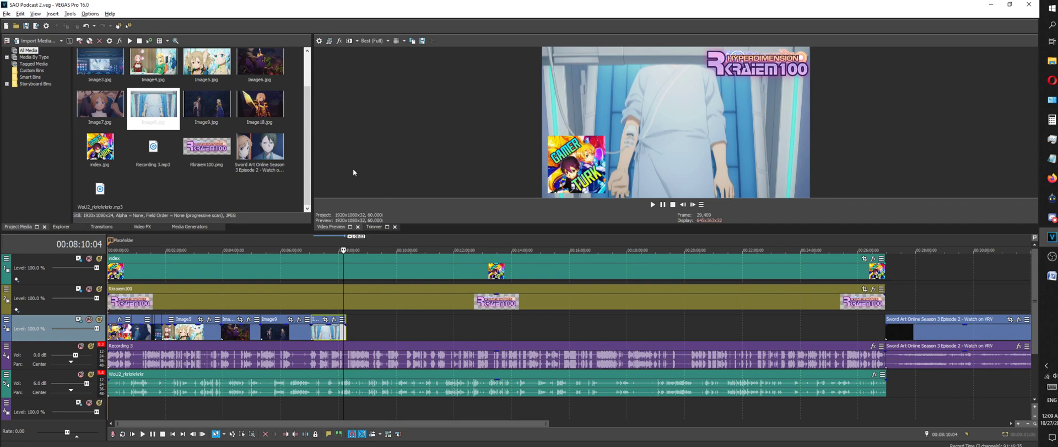
right_click(354, 183)
click(346, 152)
scroll(432, 272, up, 5)
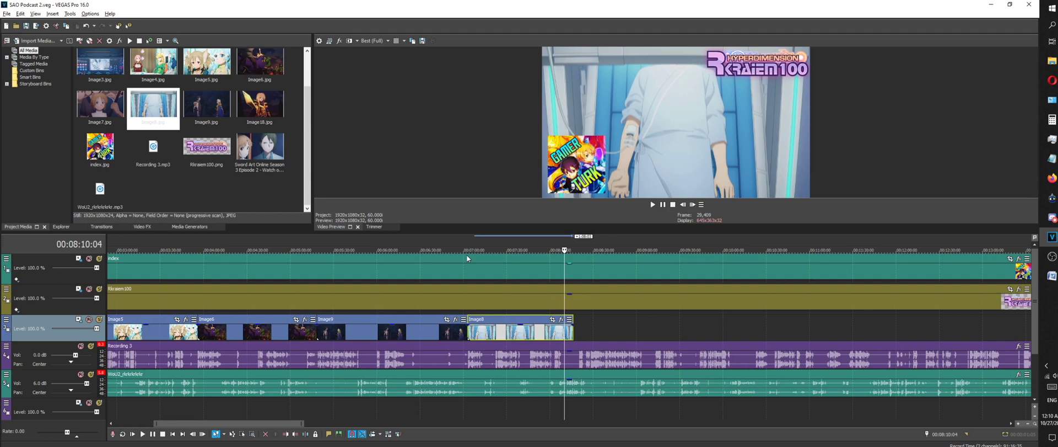
Play the timeline past the hospital image and extend the Image8 clip on the third track well beyond the playback position
key(space)
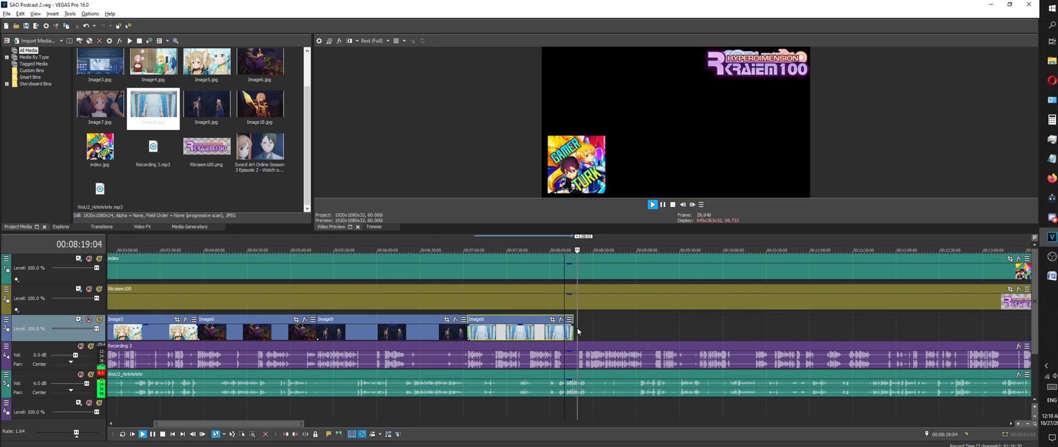
drag(575, 330, 903, 320)
scroll(673, 342, down, 6)
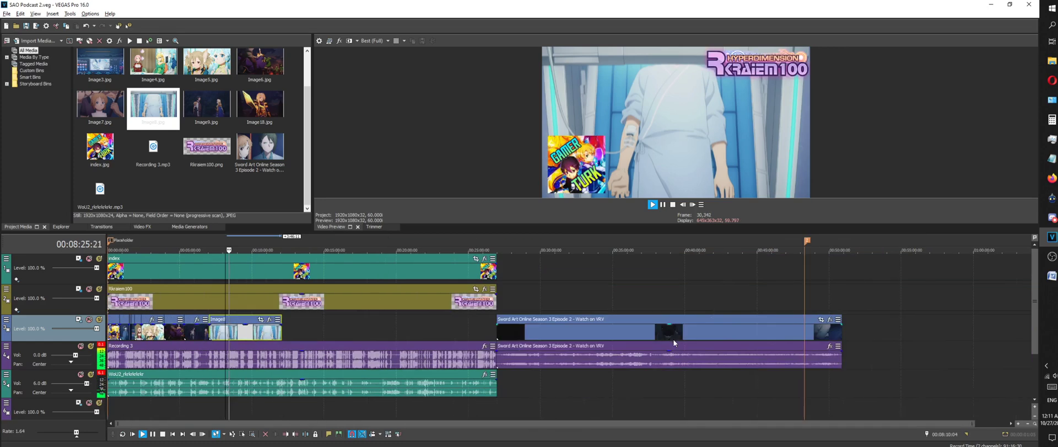
scroll(513, 258, up, 6)
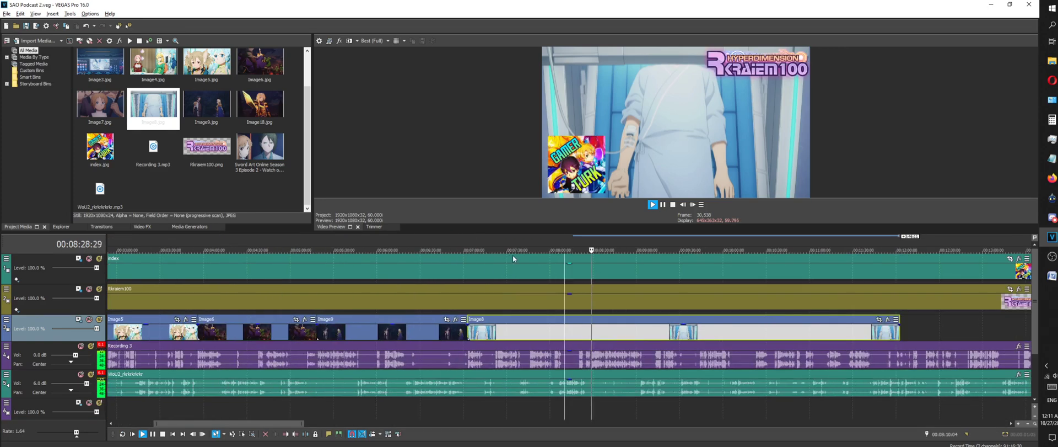
scroll(513, 258, up, 3)
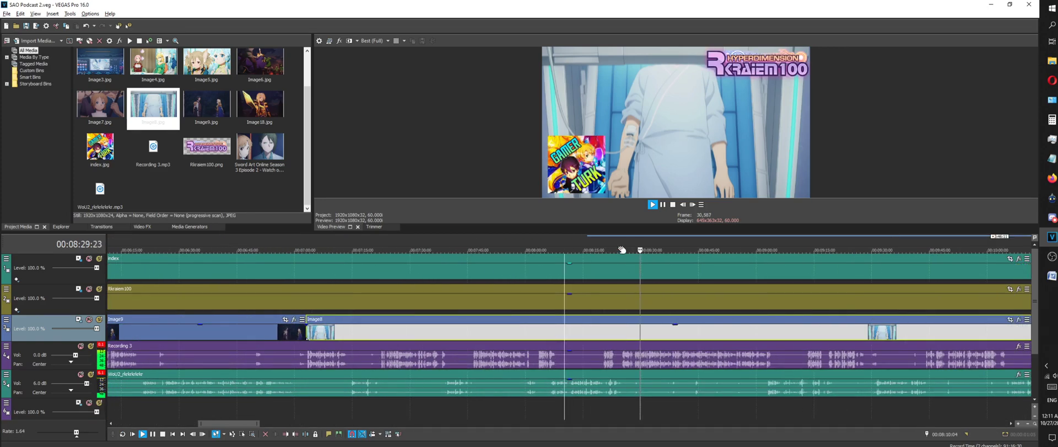
Stop playback and trim the end of the Image8 clip at 00:08:24:23, just before the next speech section
click(672, 204)
scroll(637, 252, up, 4)
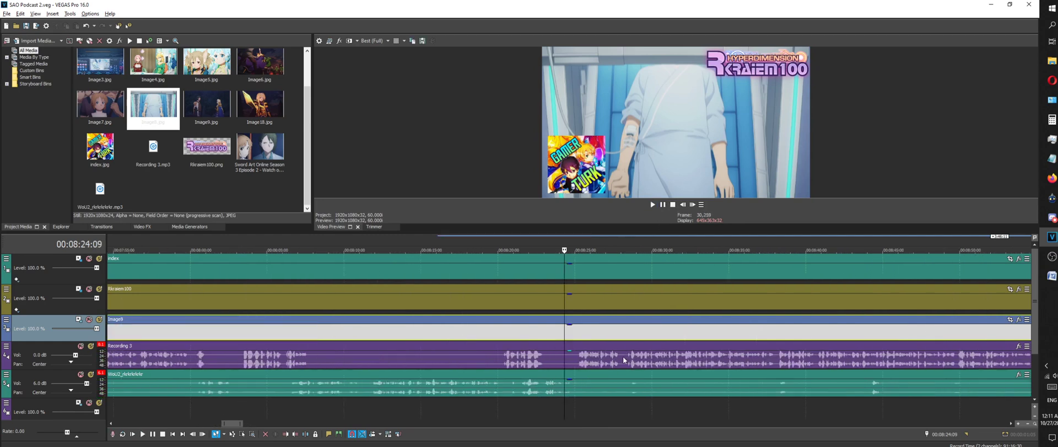
click(572, 328)
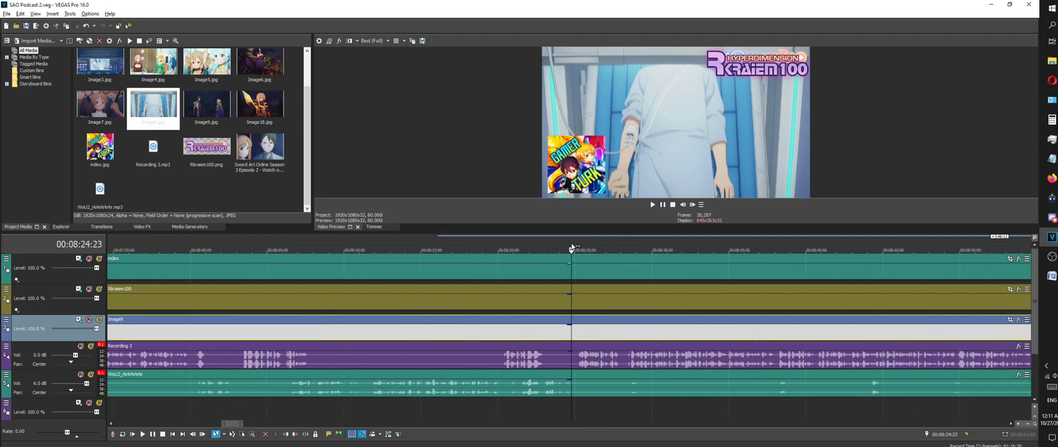
right_click(611, 329)
click(628, 262)
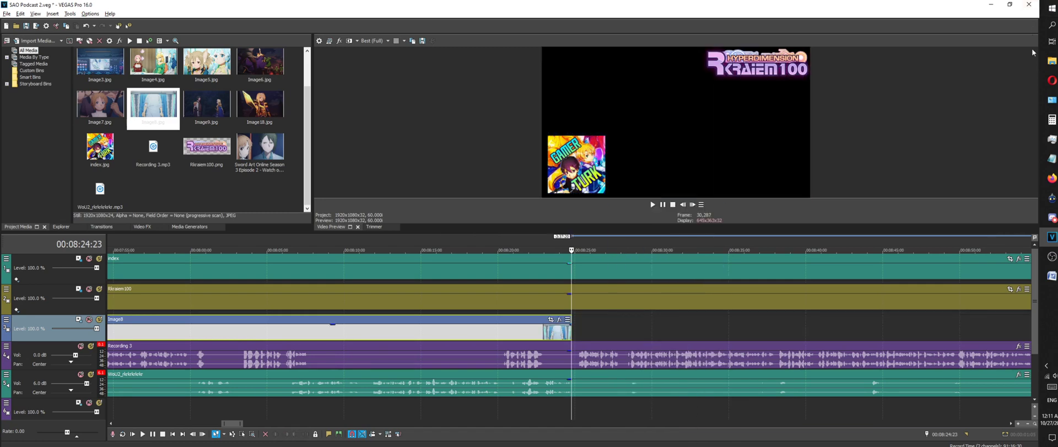
Switch to File Explorer and open the Shows folder on the Videos (2TB) (G:) drive
click(1052, 60)
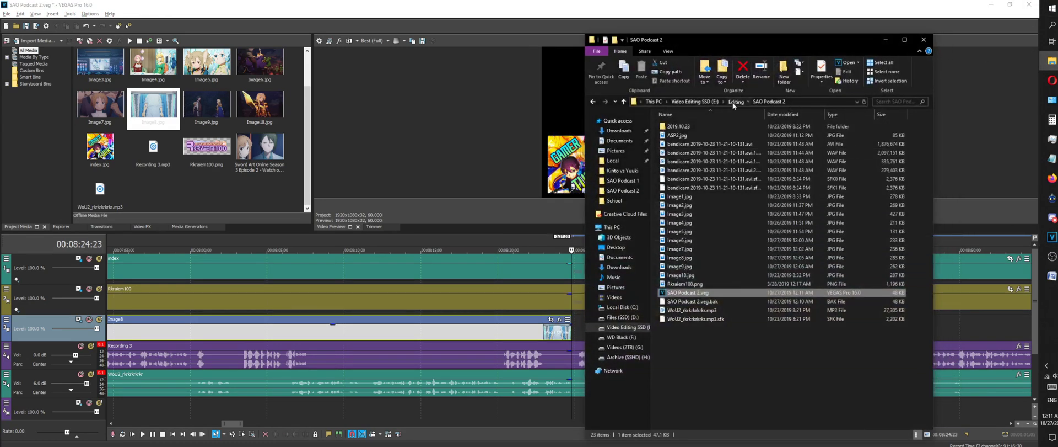
click(735, 102)
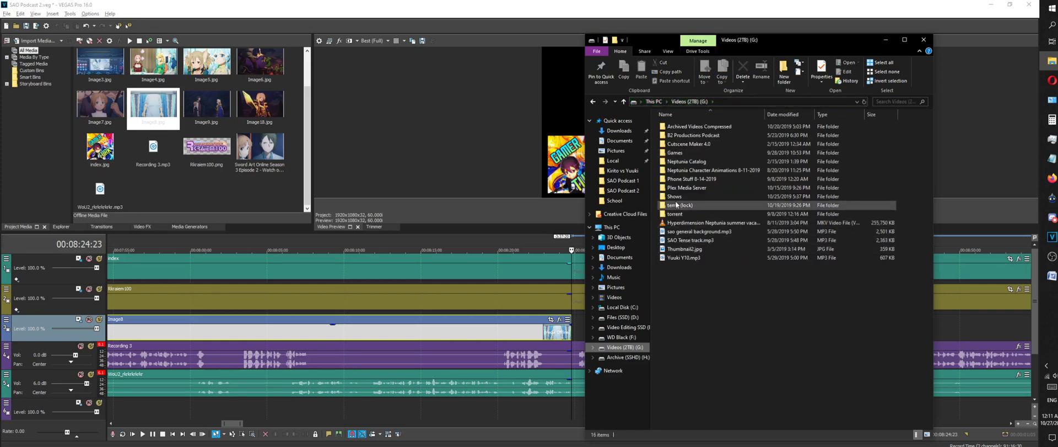
click(675, 199)
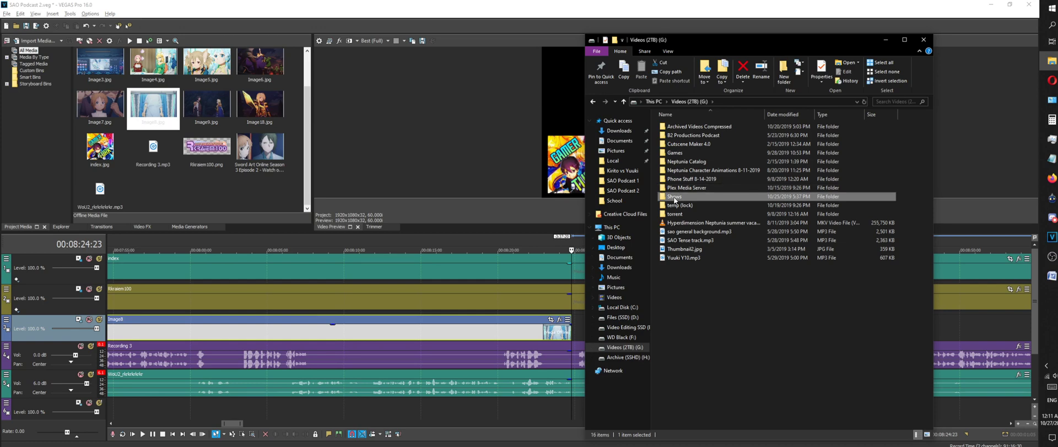
click(675, 197)
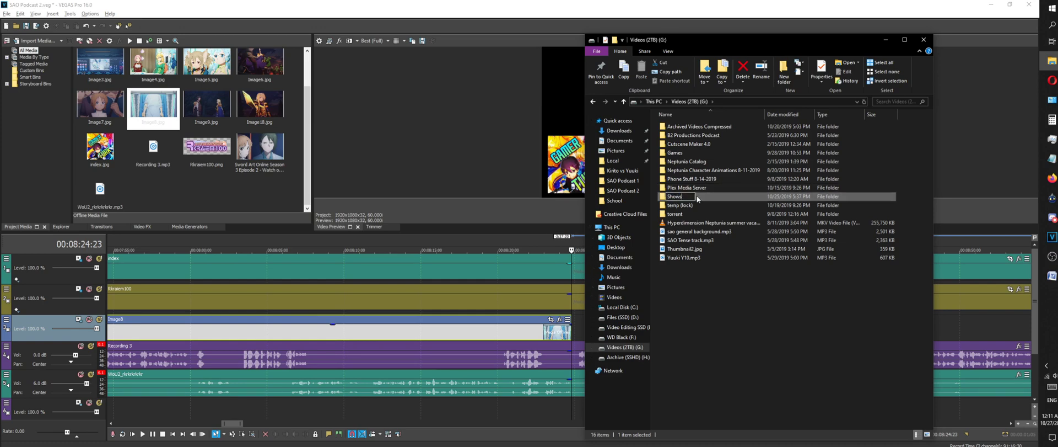
double_click(697, 198)
Open the SAO 1 folder inside the Sword Art Online show folder
scroll(705, 207, down, 5)
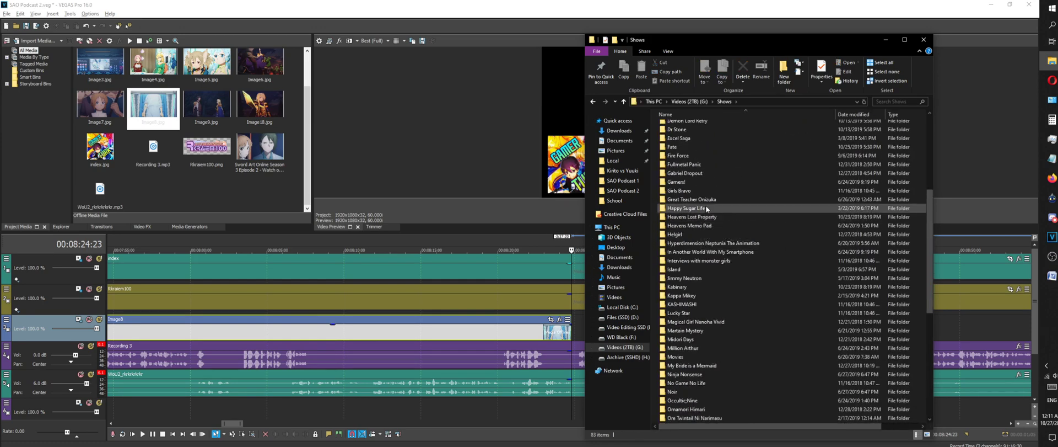
mouse_move(708, 209)
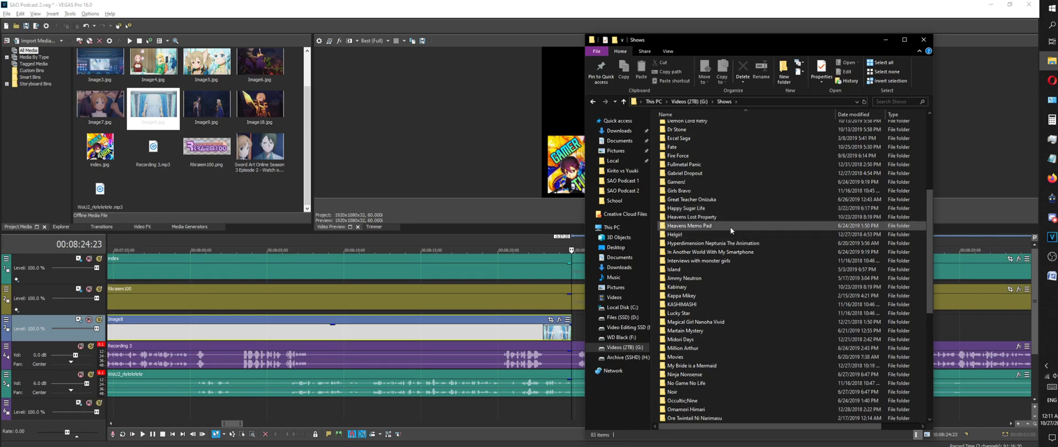
scroll(729, 231, down, 9)
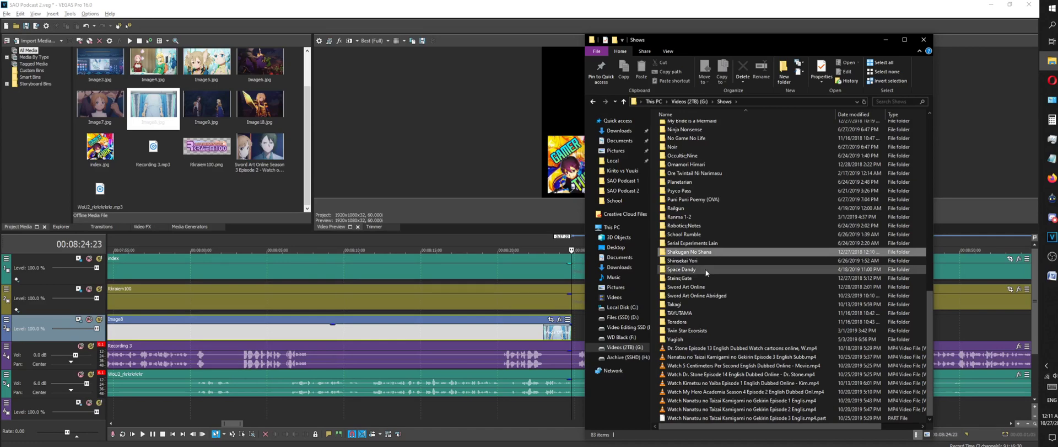
double_click(696, 286)
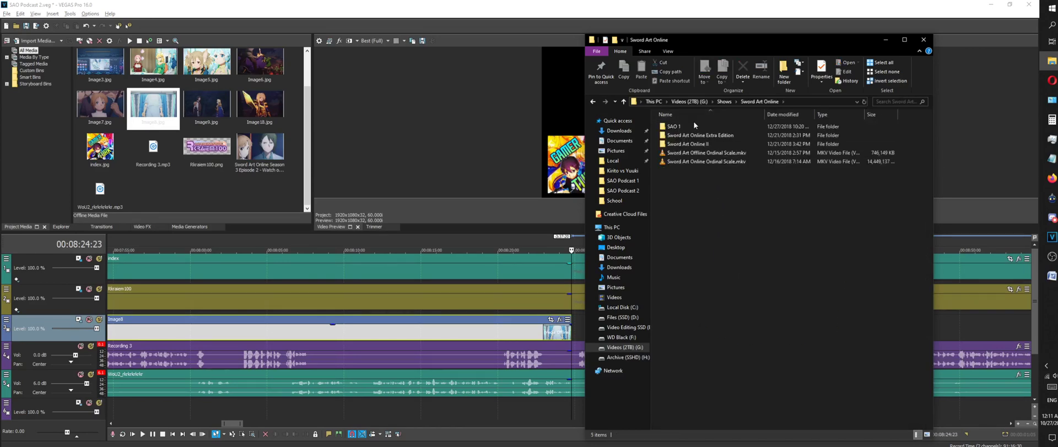
click(696, 135)
ctrl+click(675, 126)
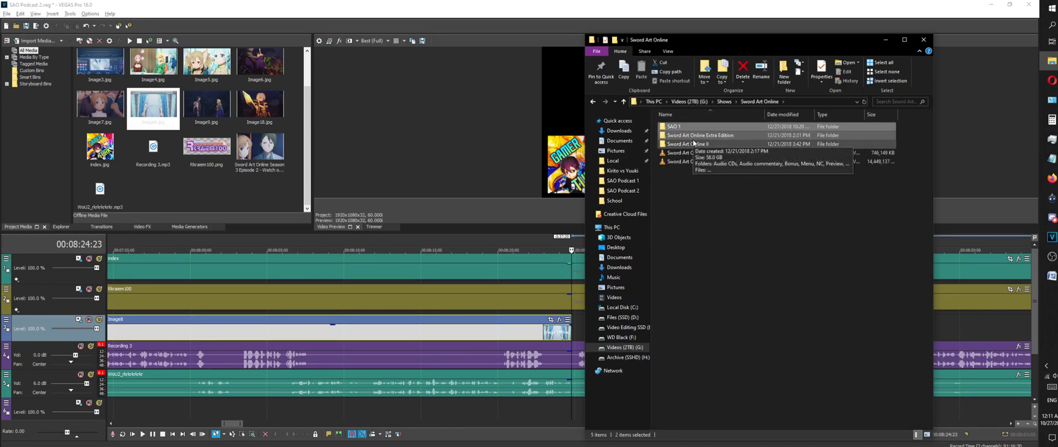
double_click(674, 126)
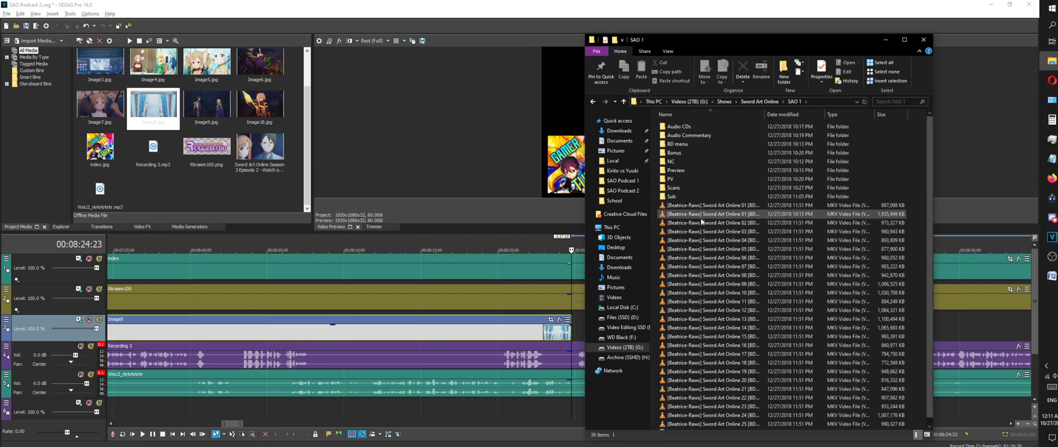
Open the Sword Art Online 08 episode file in VLC media player
scroll(717, 221, down, 1)
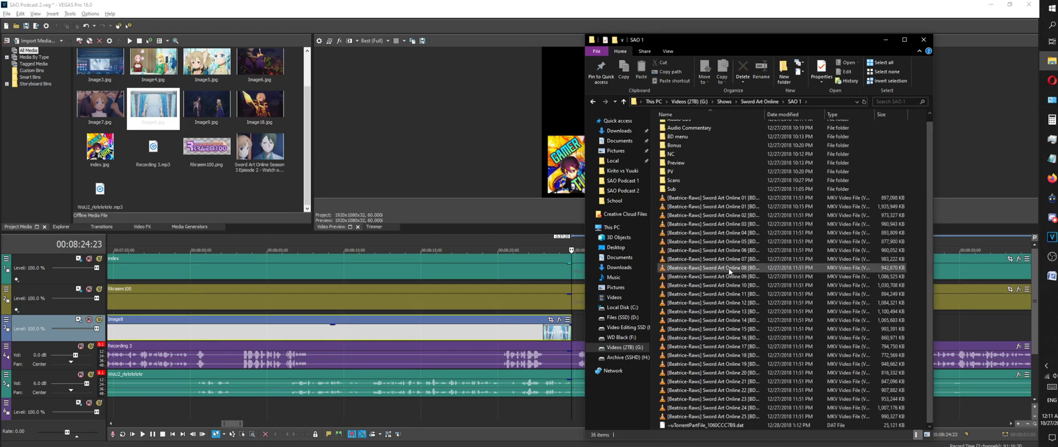
click(730, 272)
double_click(733, 266)
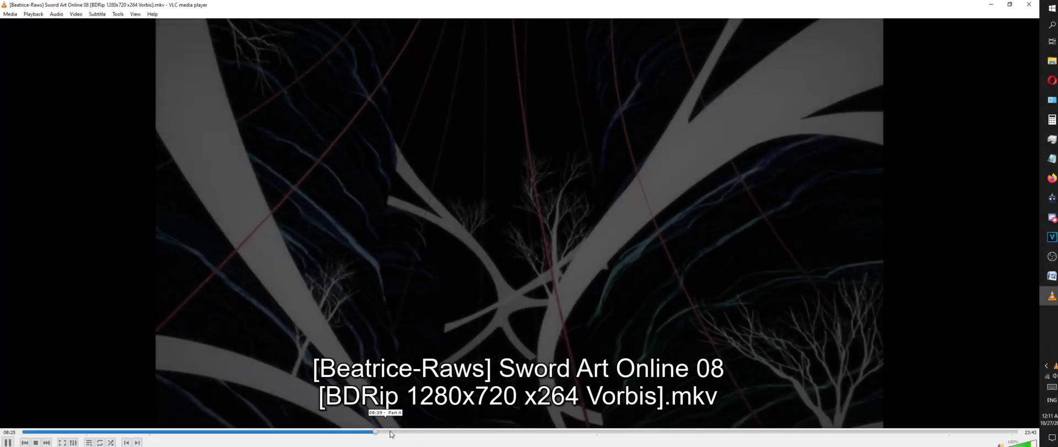
Seek through the episode to the Kuradeel versus Kirito duel countdown at 16:22 and pause on that frame
click(431, 432)
click(457, 432)
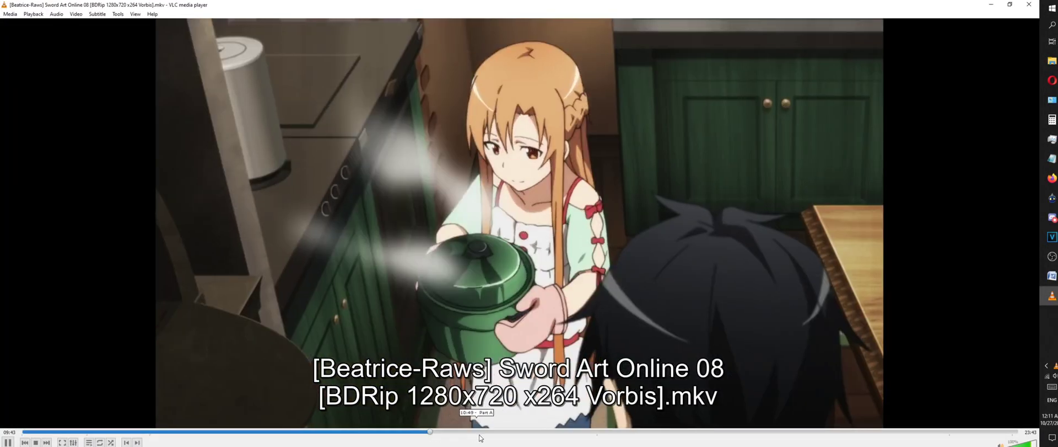
click(496, 432)
click(629, 432)
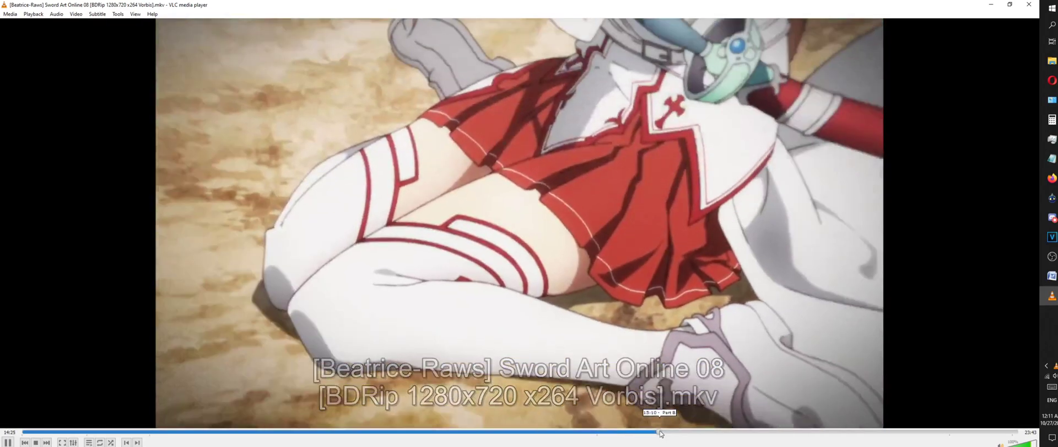
click(660, 432)
click(657, 342)
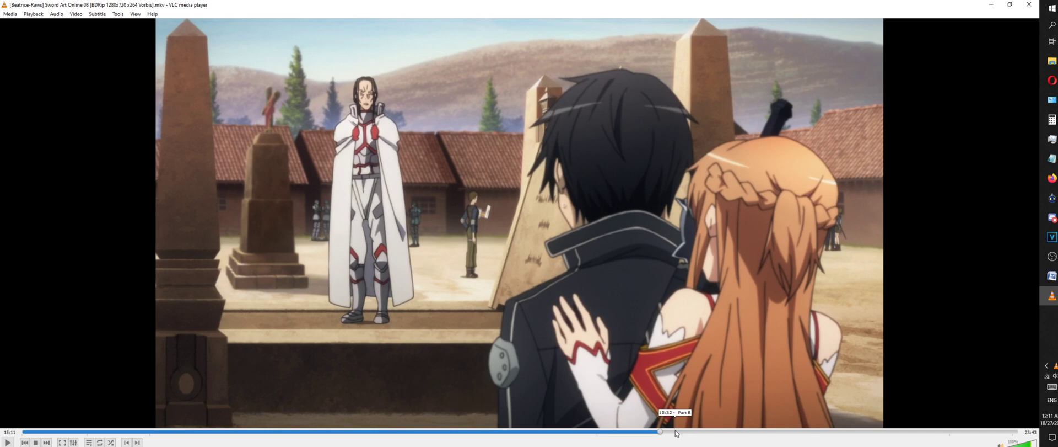
click(675, 431)
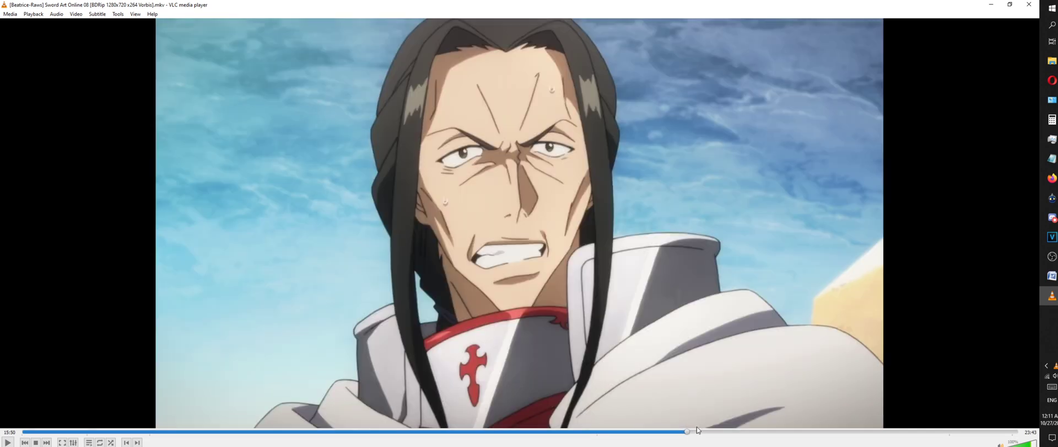
key(space)
key(Right)
key(Right)
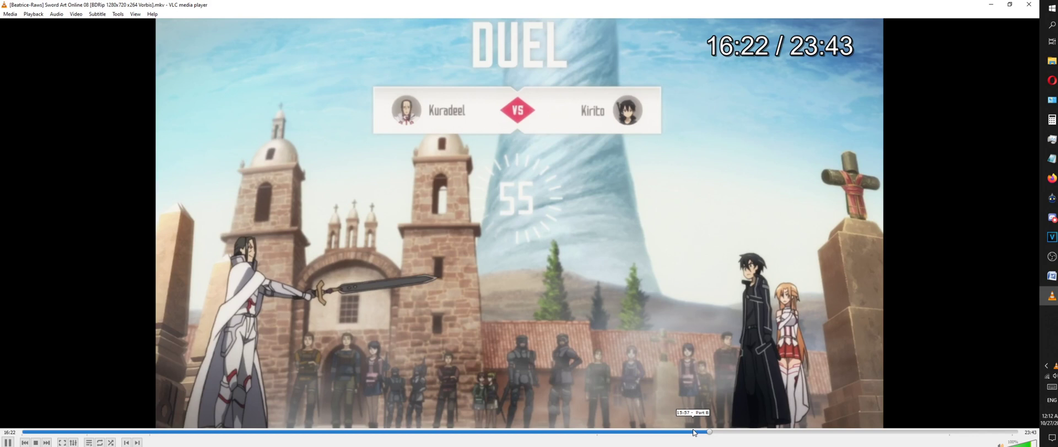
key(space)
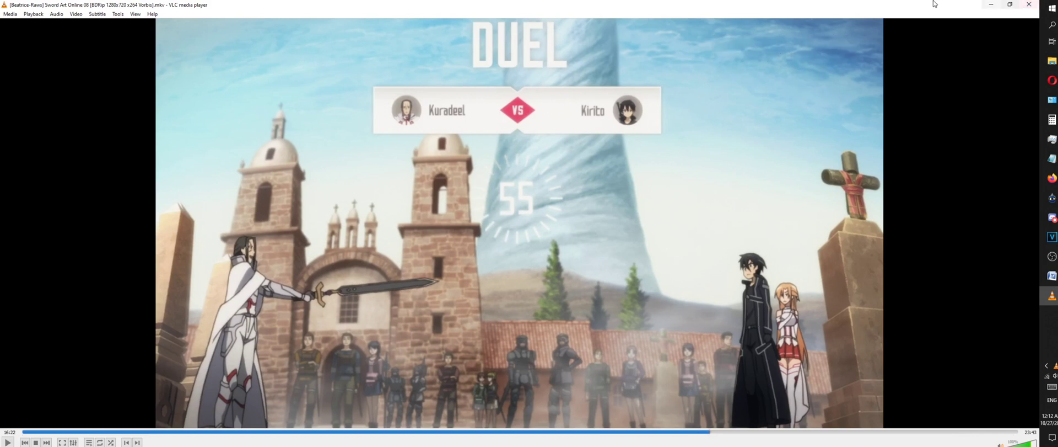
click(1010, 5)
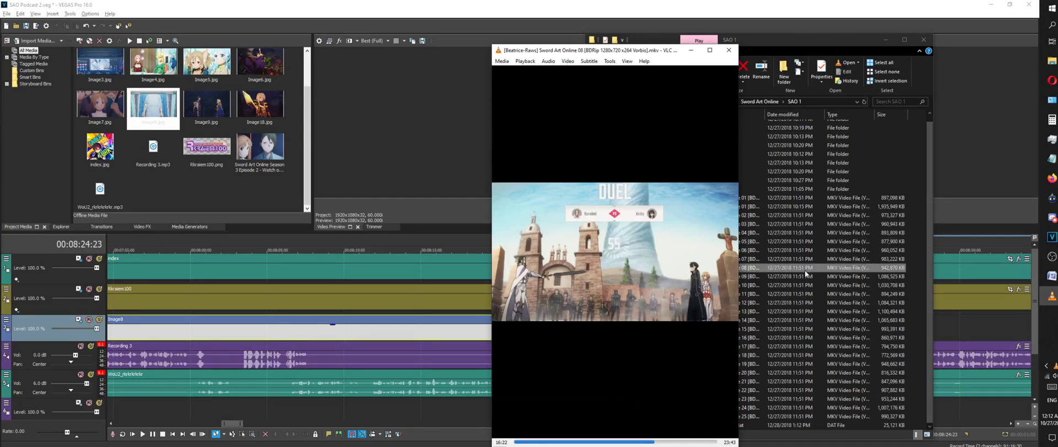
click(710, 50)
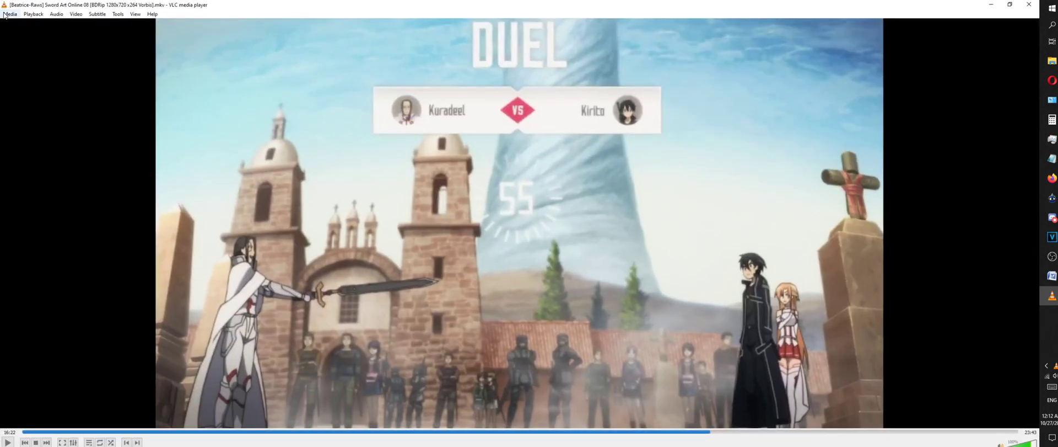
click(71, 15)
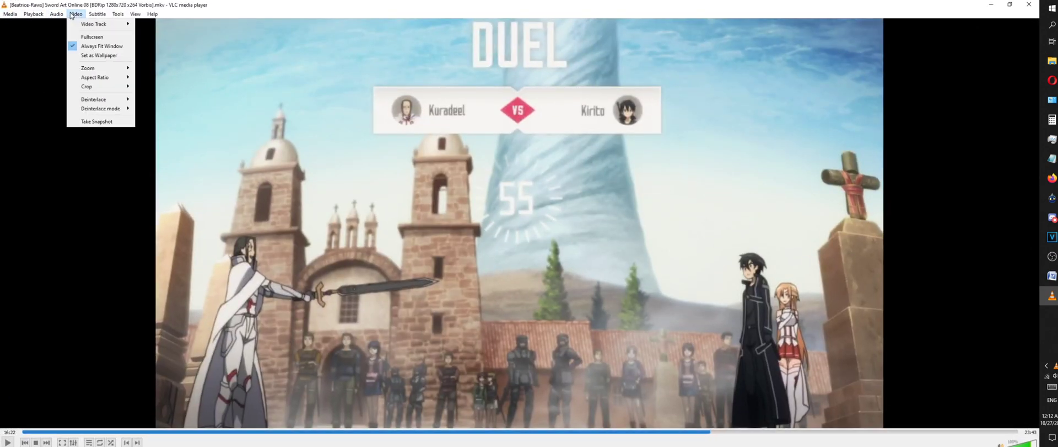
click(95, 14)
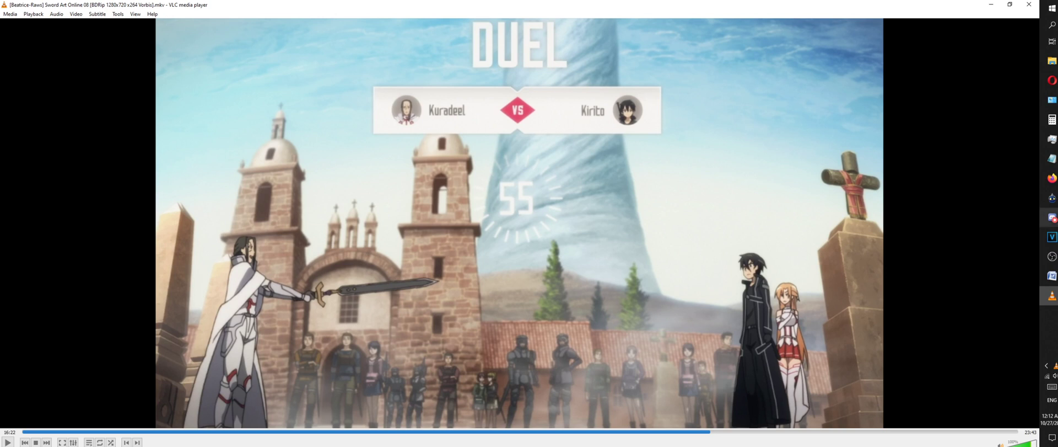
Launch the Snipping Tool and capture the full paused duel frame without the black side bars
click(1051, 7)
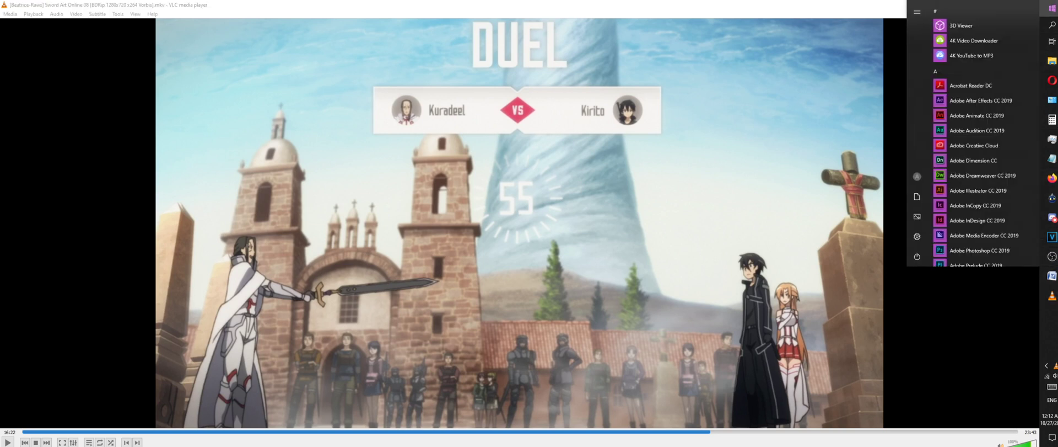
text(snip)
click(793, 47)
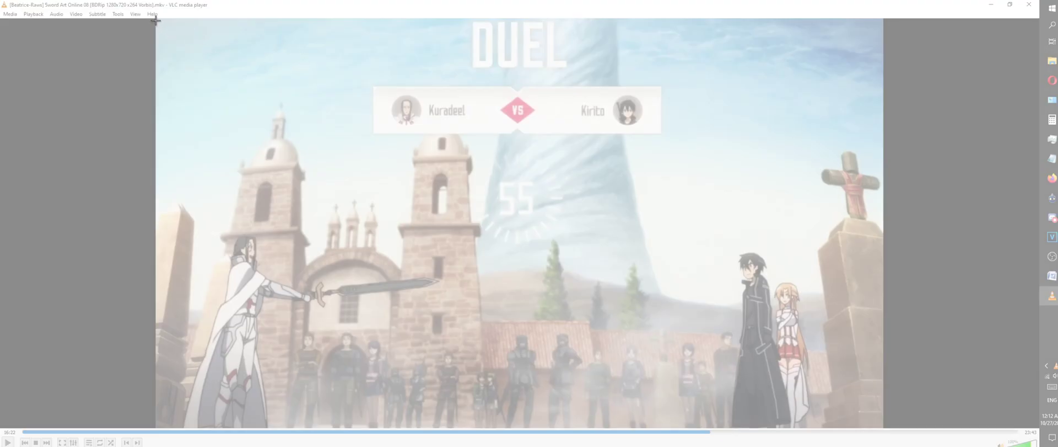
drag(156, 20, 884, 428)
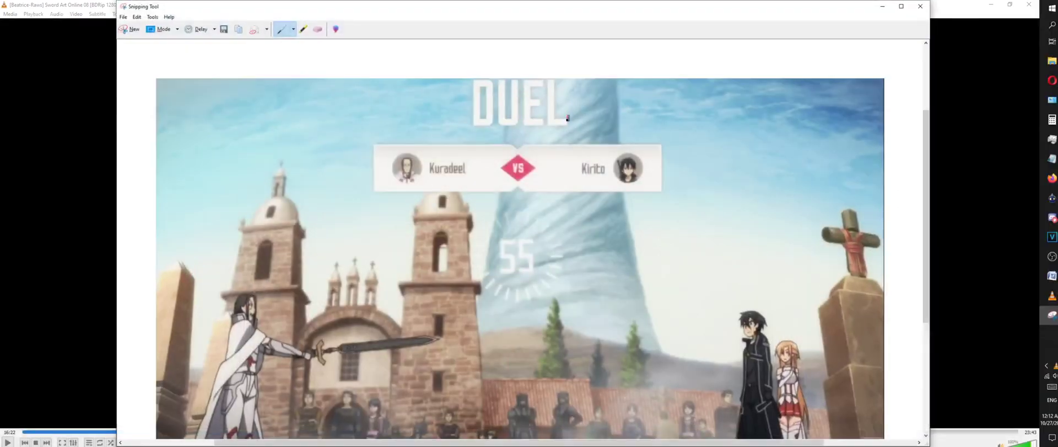
Save the duel capture as Image10.jpg in the SAO Podcast 2 folder, and close the Snipping Tool and VLC
click(224, 29)
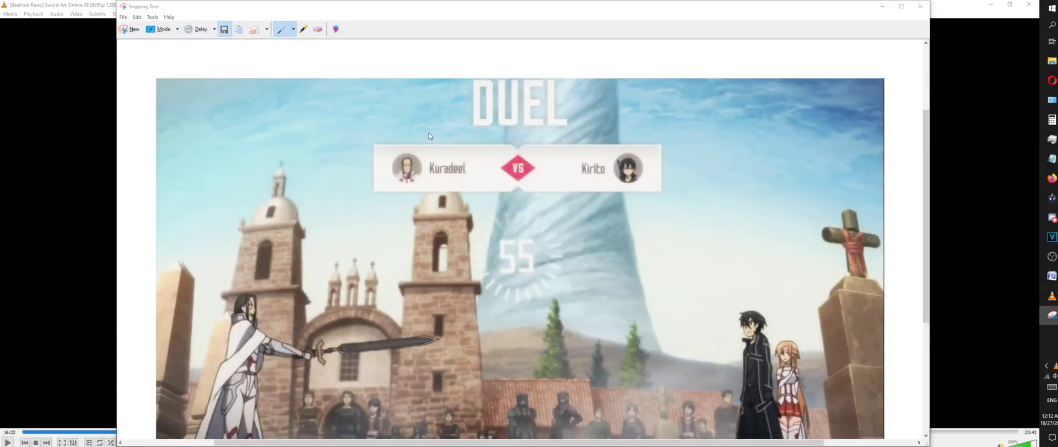
click(215, 147)
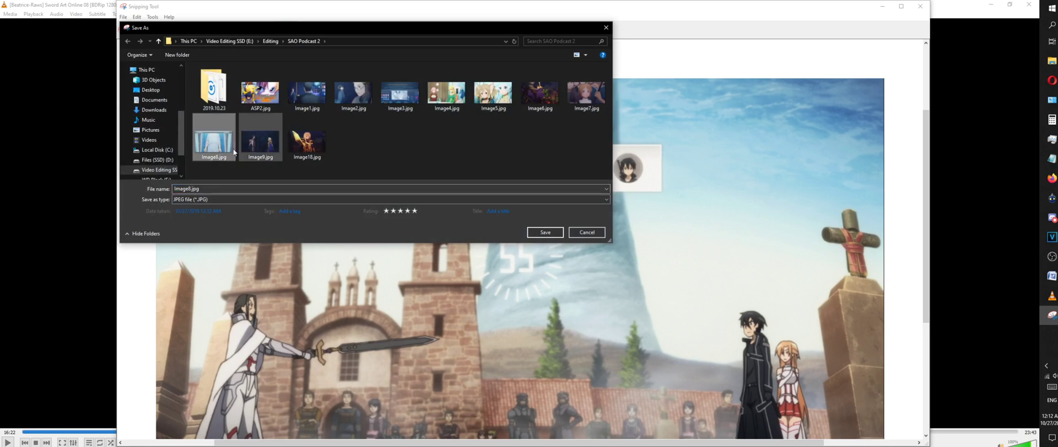
click(189, 188)
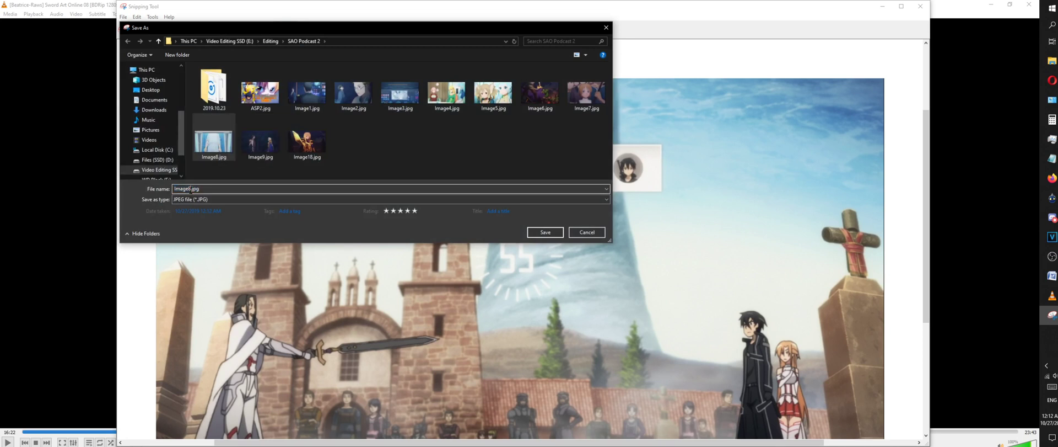
key(BackSpace)
text(10)
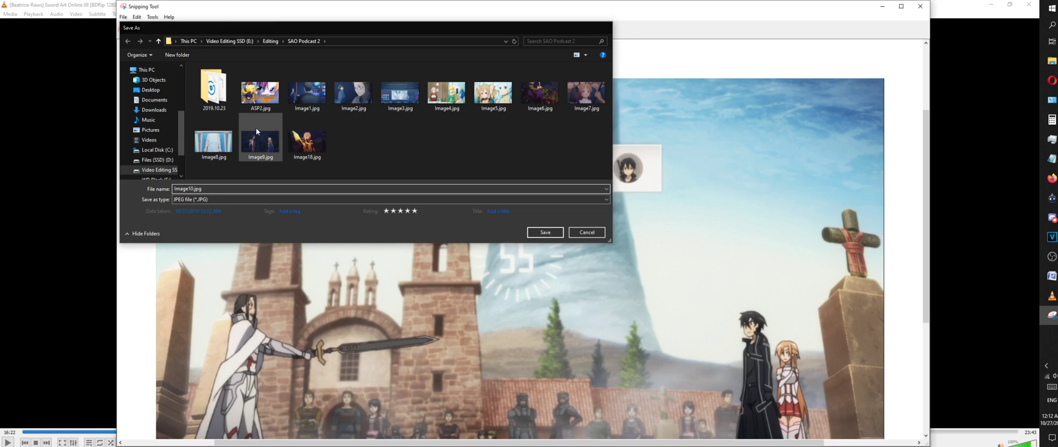
key(Return)
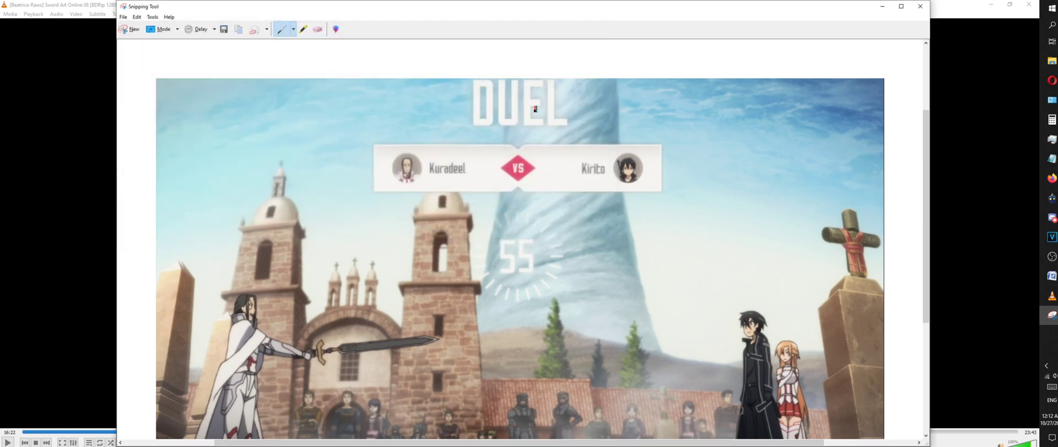
click(920, 6)
click(1026, 4)
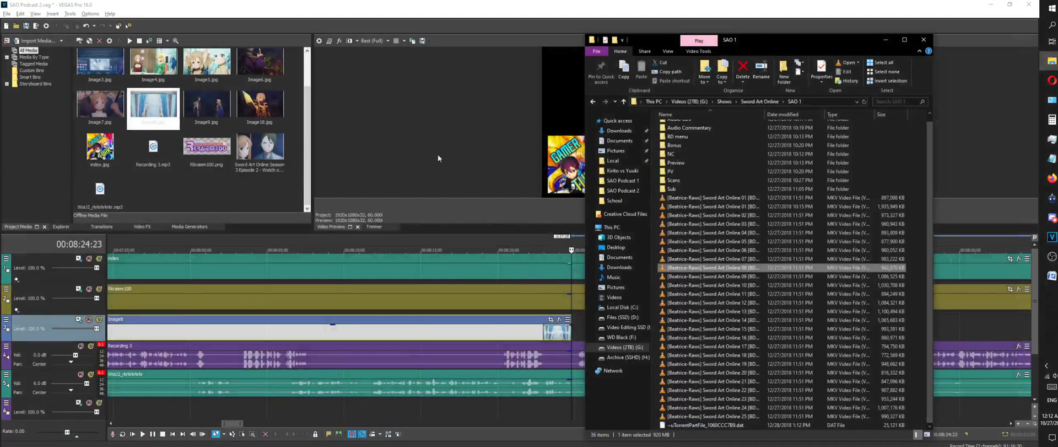
Place Image10.jpg from the SAO Podcast 2 folder on the image track in VEGAS Pro, starting at 00:08:24:23
click(415, 130)
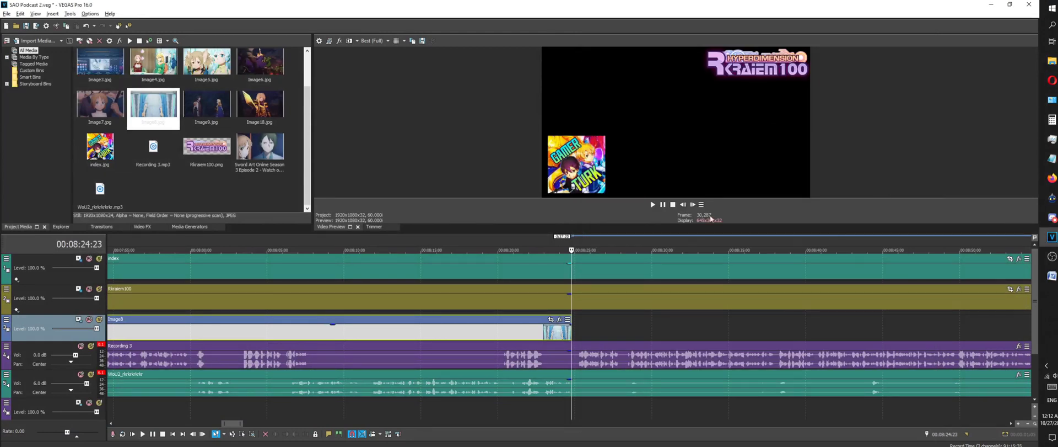
click(1052, 60)
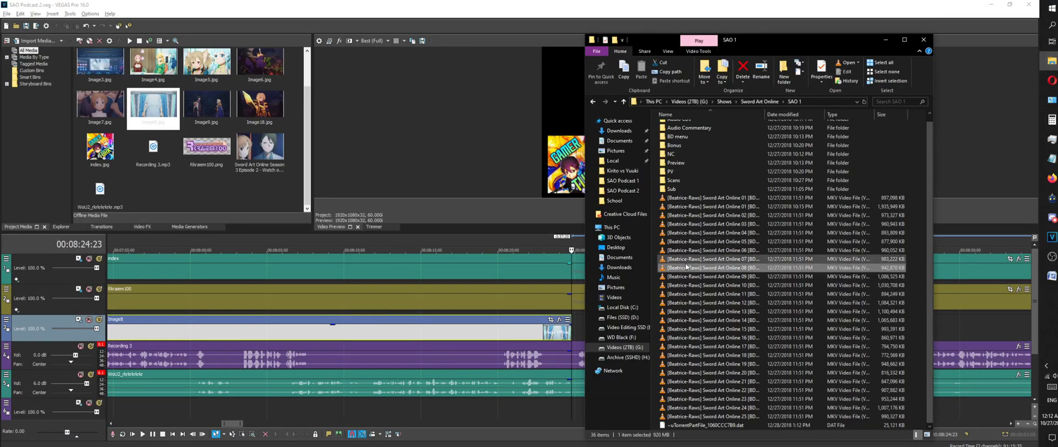
click(623, 191)
drag(681, 275, 577, 330)
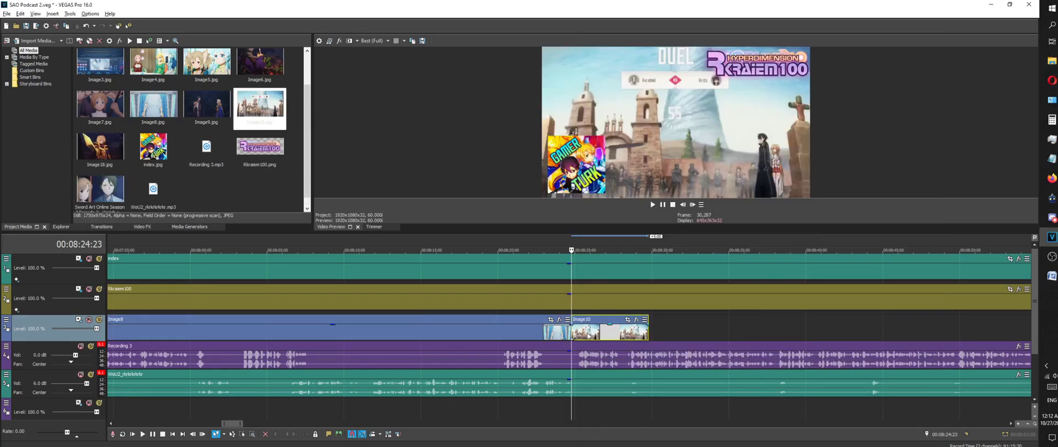
Open track motion for the index logo track and set the logo's Y position to 301.20 at 00:08:24:23
scroll(602, 328, down, 5)
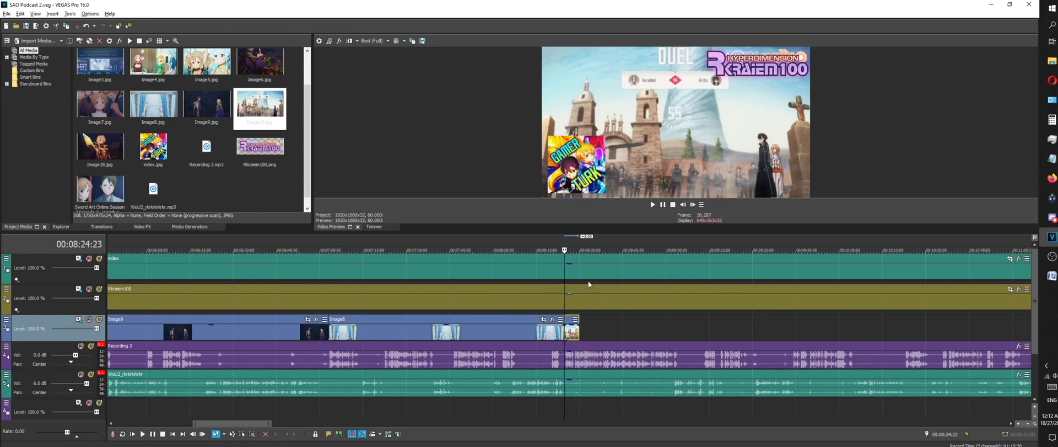
click(79, 258)
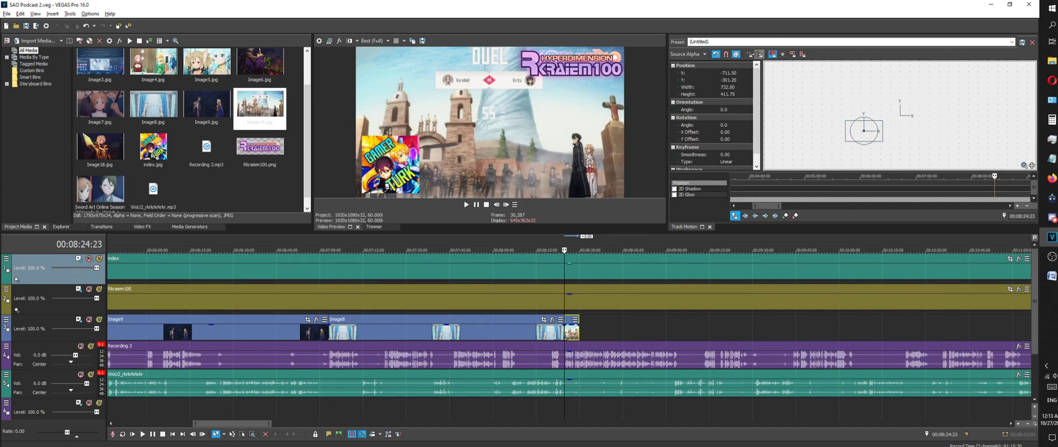
drag(866, 137, 859, 105)
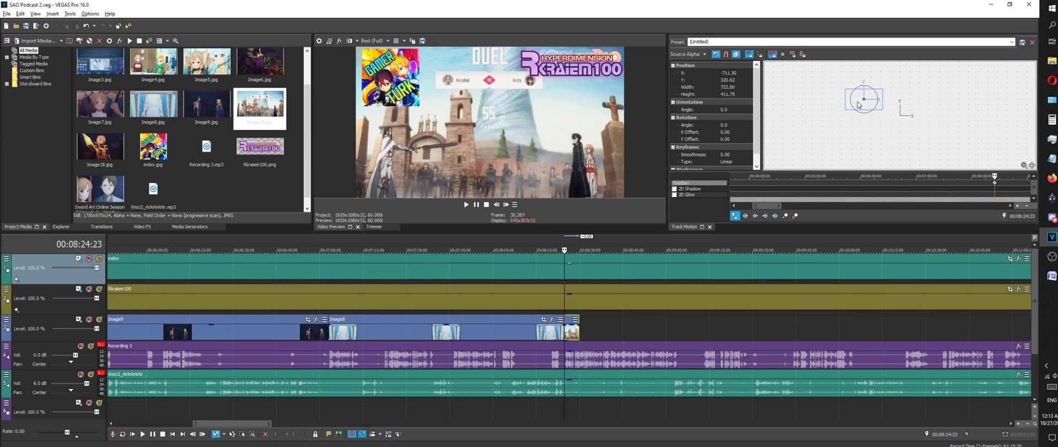
key(ctrl+z)
click(729, 80)
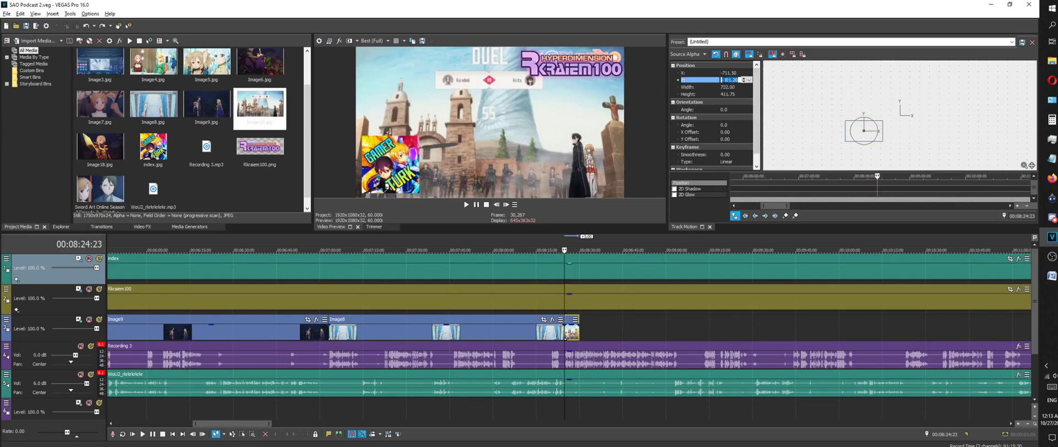
text(301.20)
key(Return)
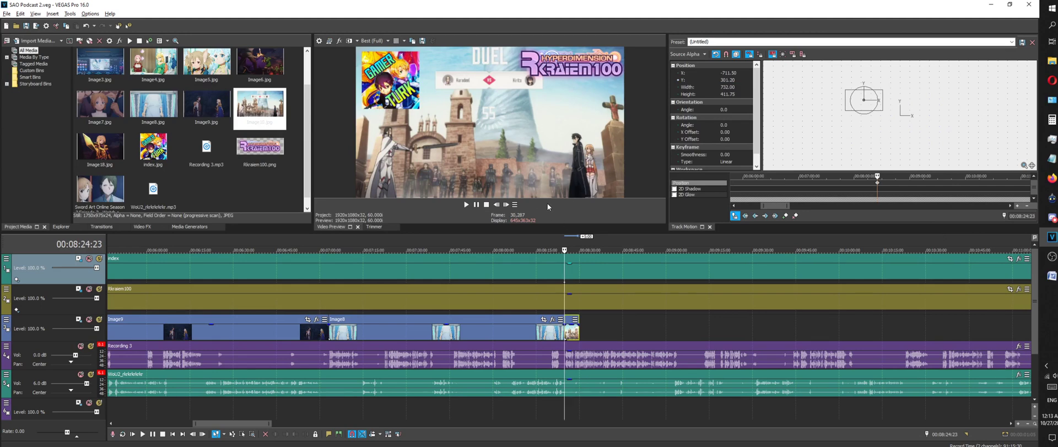
Lengthen the Image10 still on the image track so it covers more of the following audio
scroll(613, 332, up, 3)
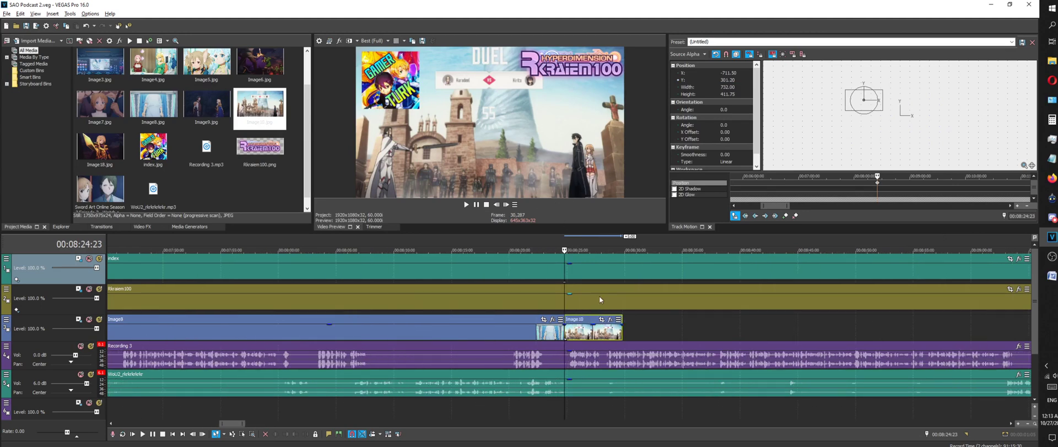
scroll(623, 328, down, 6)
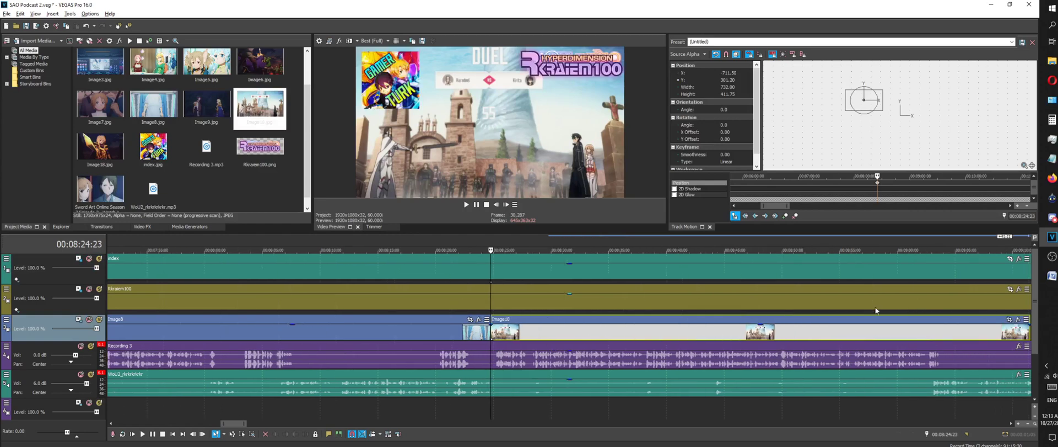
scroll(786, 180, up, 3)
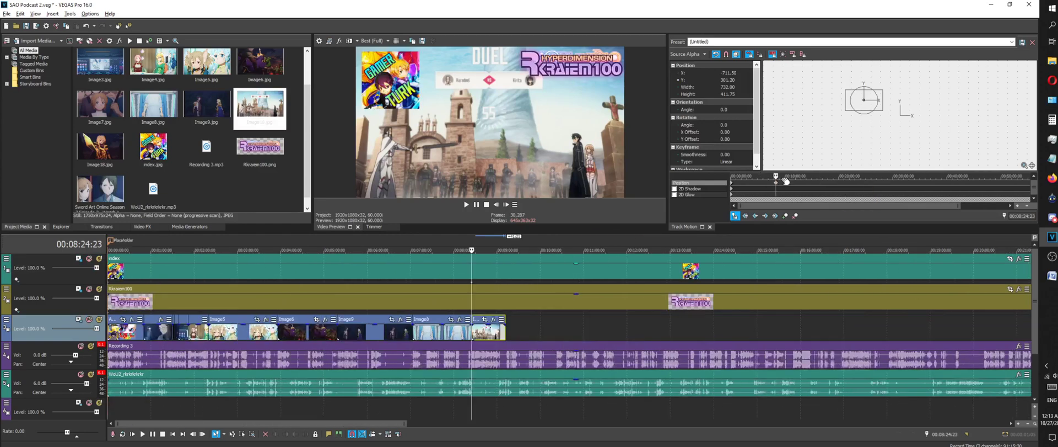
Set both position keyframes of the index logo's track motion to Hold
right_click(731, 184)
click(753, 279)
right_click(776, 184)
click(799, 280)
Play the audio from the start of Image10 and extend that still to nearly 14 minutes on the timeline
scroll(556, 300, up, 4)
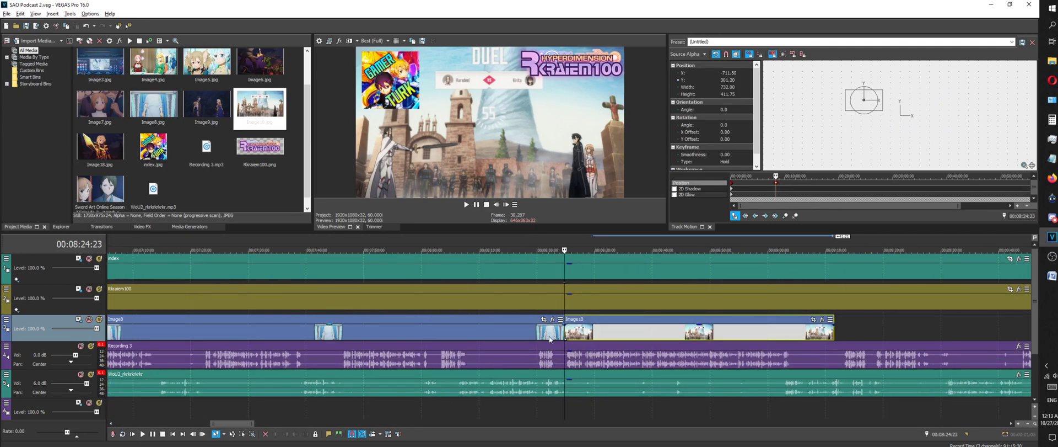
scroll(549, 338, down, 3)
key(space)
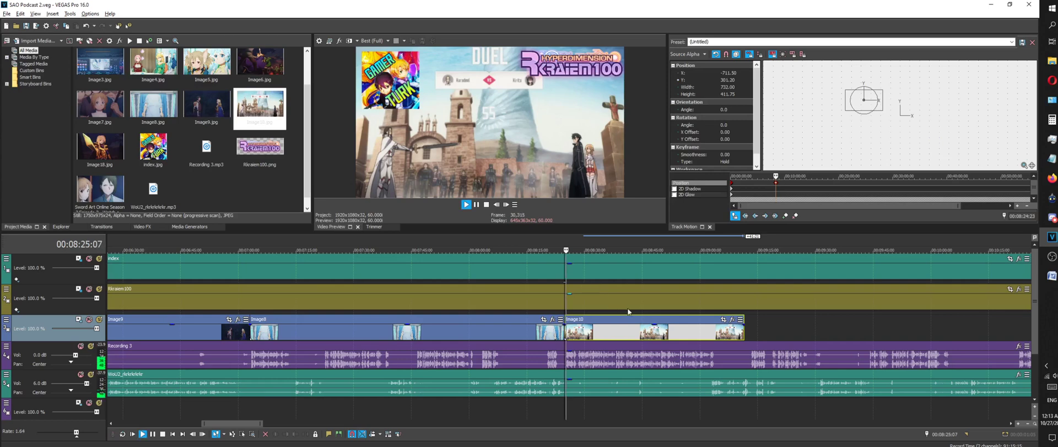
drag(744, 331, 815, 331)
scroll(631, 286, down, 10)
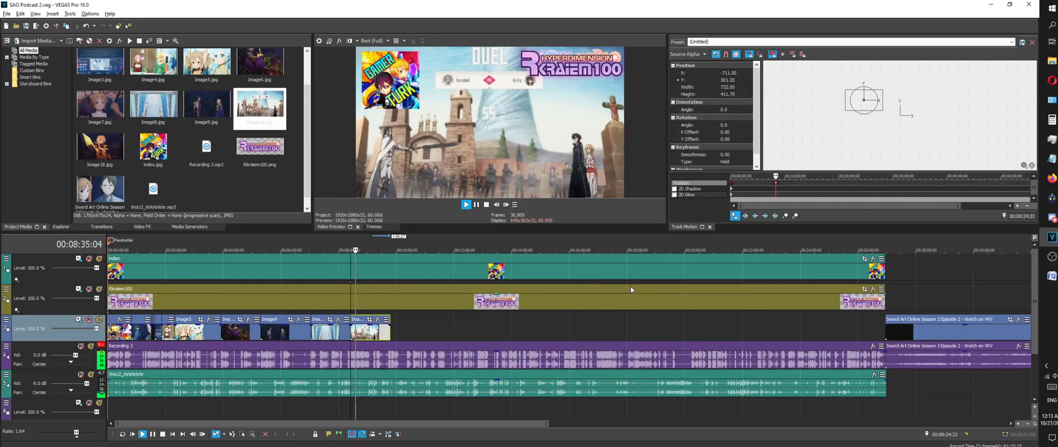
scroll(631, 286, up, 10)
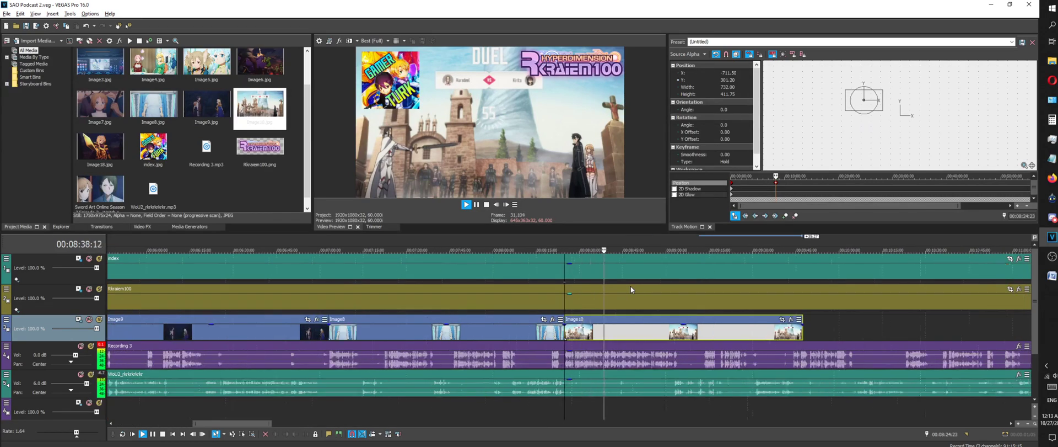
scroll(631, 286, down, 10)
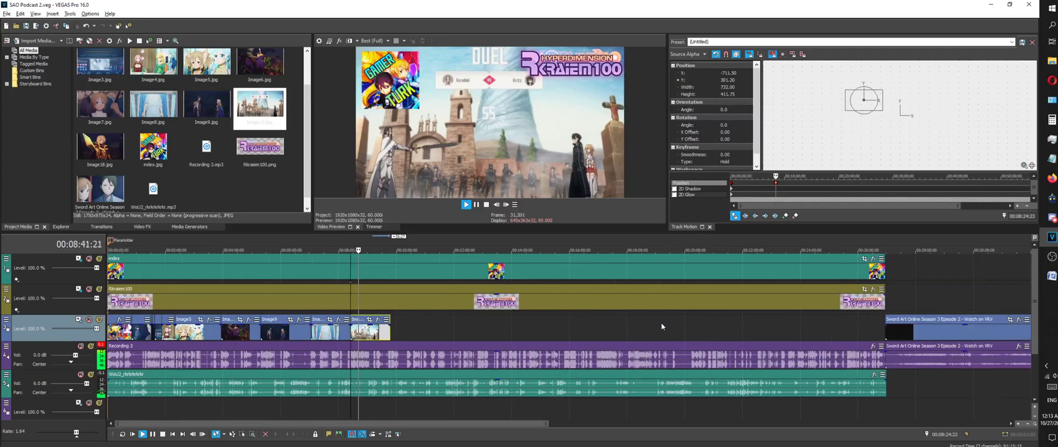
drag(389, 333, 507, 342)
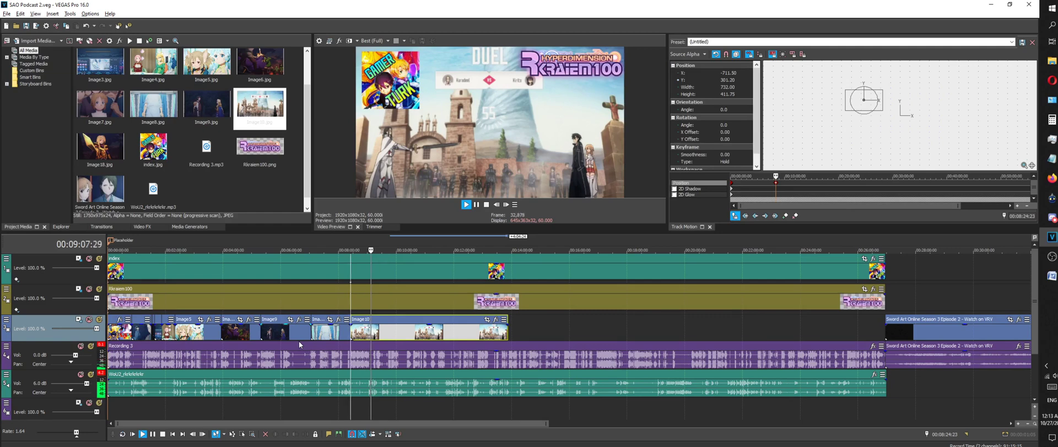
Lower the system volume to 16, replay the audio from 00:08:51:04 and pause it
key(XF86AudioLowerVolume)
click(363, 238)
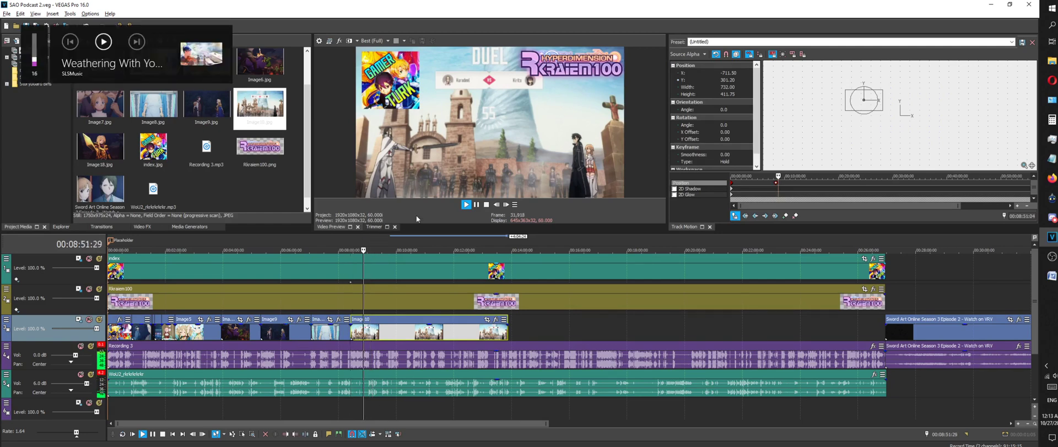
click(477, 205)
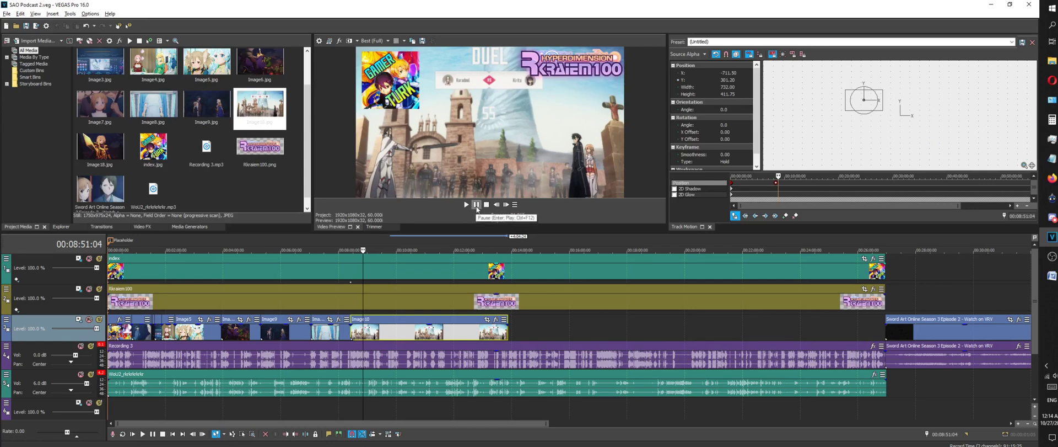
Skim ahead through the podcast audio to find where Image10 should end, and stop the playhead at 00:09:31:05
click(477, 208)
scroll(473, 270, up, 5)
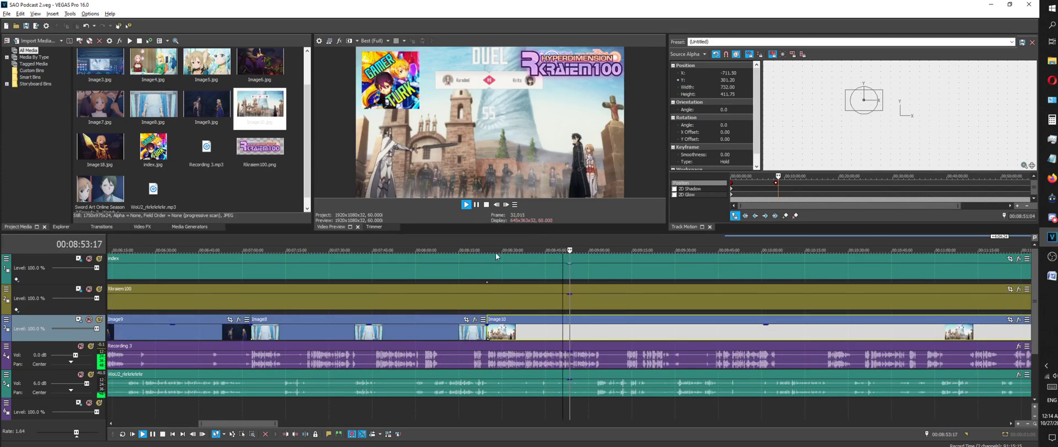
click(594, 247)
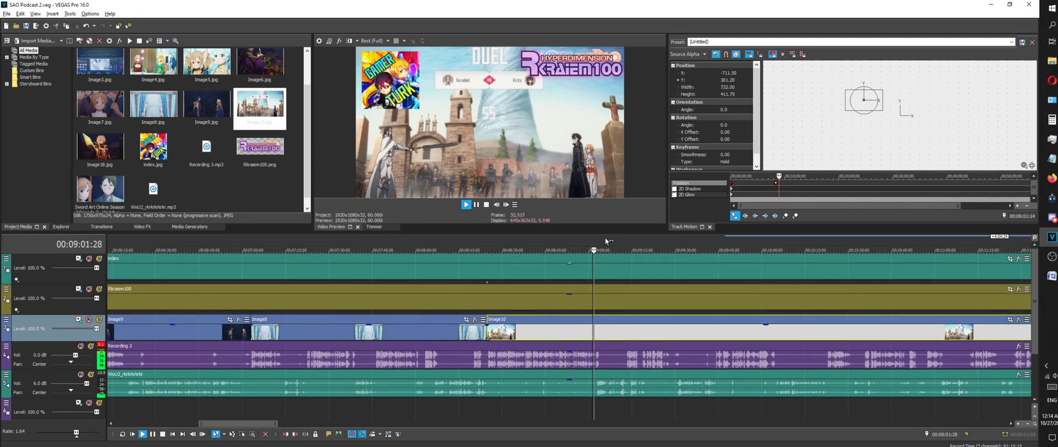
click(610, 247)
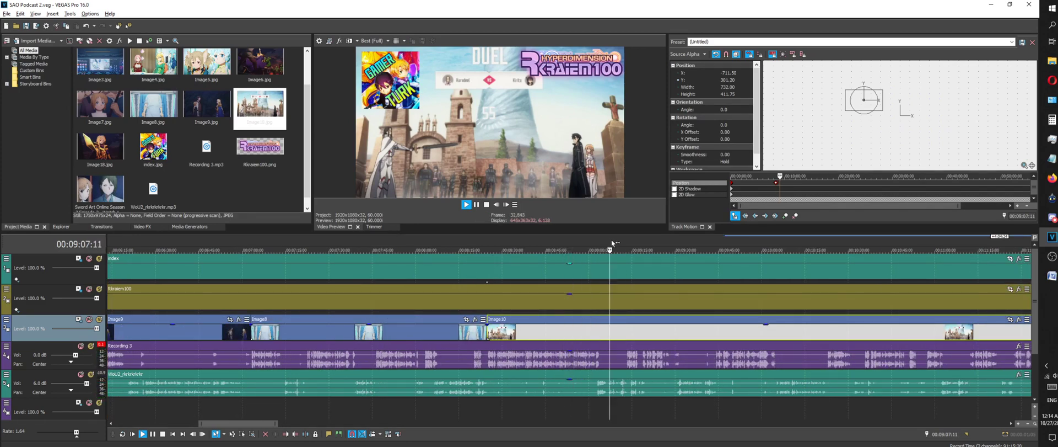
click(648, 241)
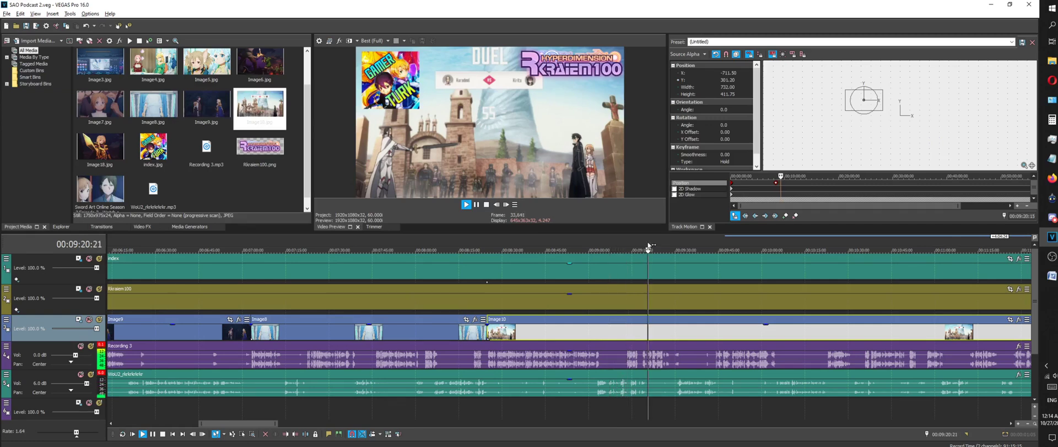
click(685, 237)
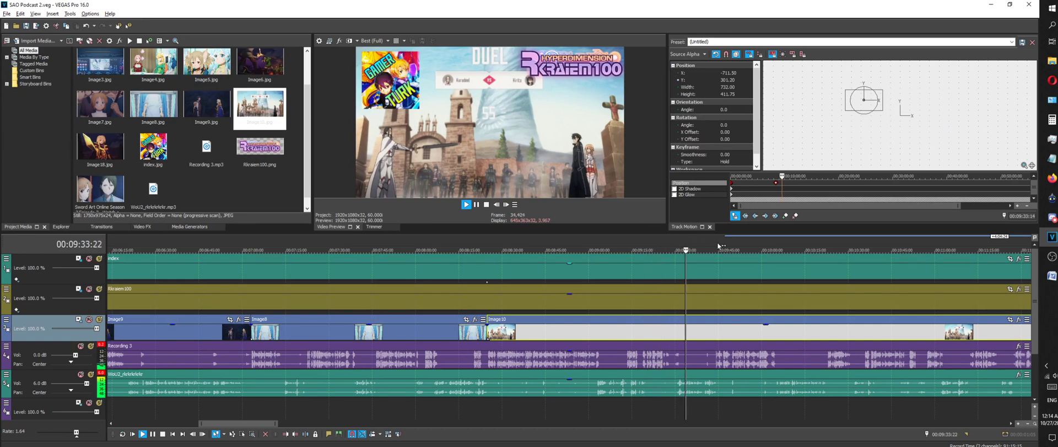
click(711, 243)
scroll(684, 257, up, 5)
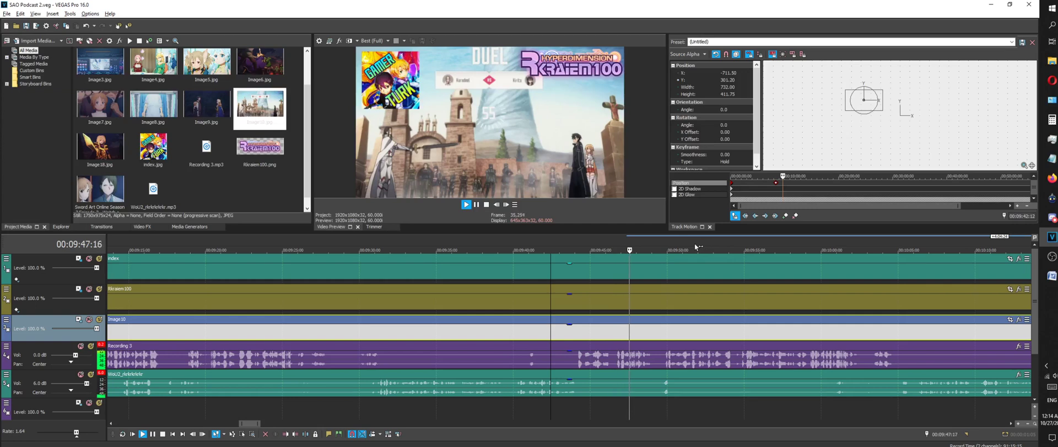
scroll(692, 243, down, 3)
click(505, 241)
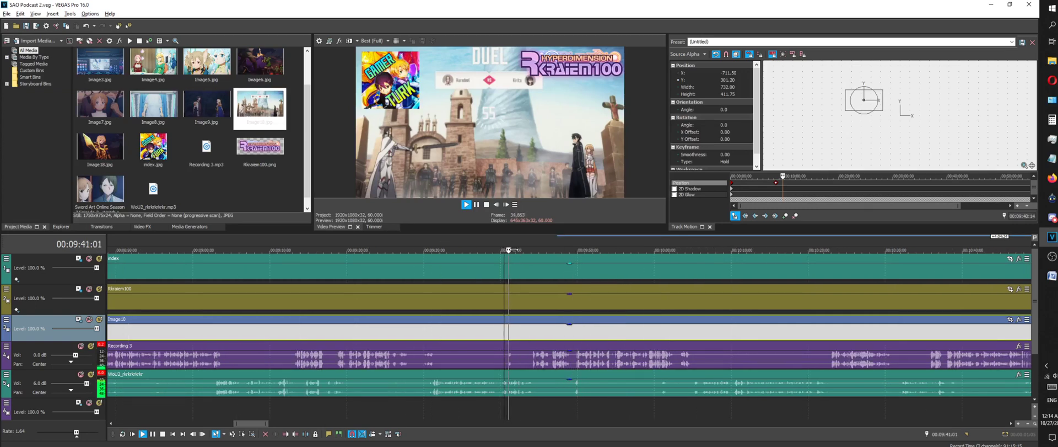
click(463, 241)
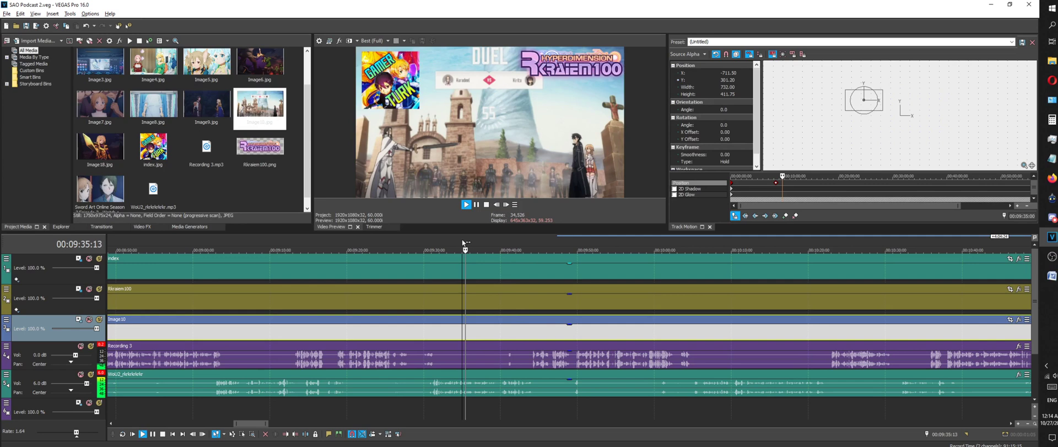
click(434, 242)
key(space)
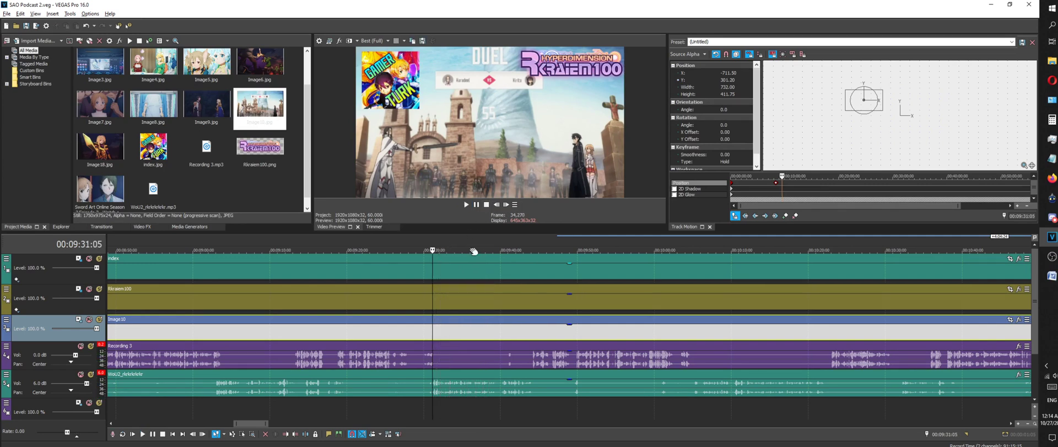
Trim the end of the Image10 still to the playhead at 00:09:31:05
scroll(547, 336, down, 10)
right_click(555, 338)
click(571, 265)
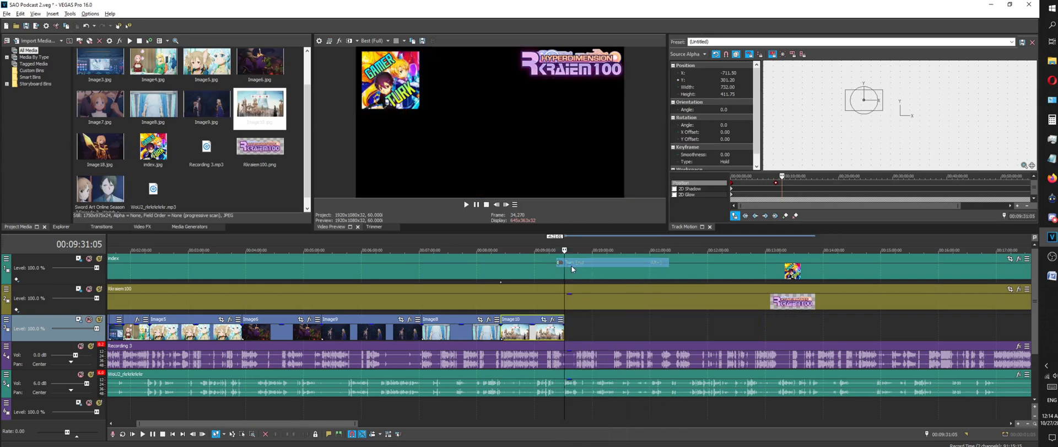
Copy the first Position keyframe of the index logo track to 00:09:31:05, moving the logo to the frame's lower-left corner
scroll(725, 356, down, 5)
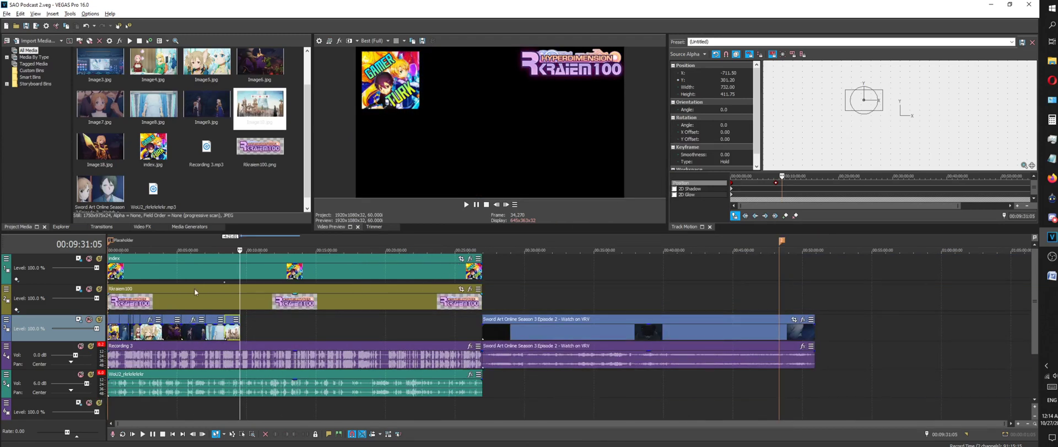
click(77, 259)
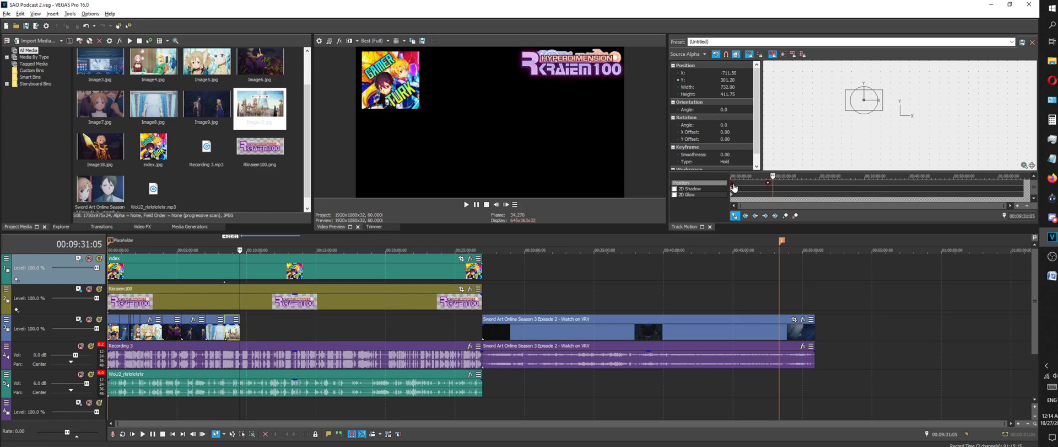
right_click(734, 184)
click(751, 263)
right_click(777, 183)
click(793, 205)
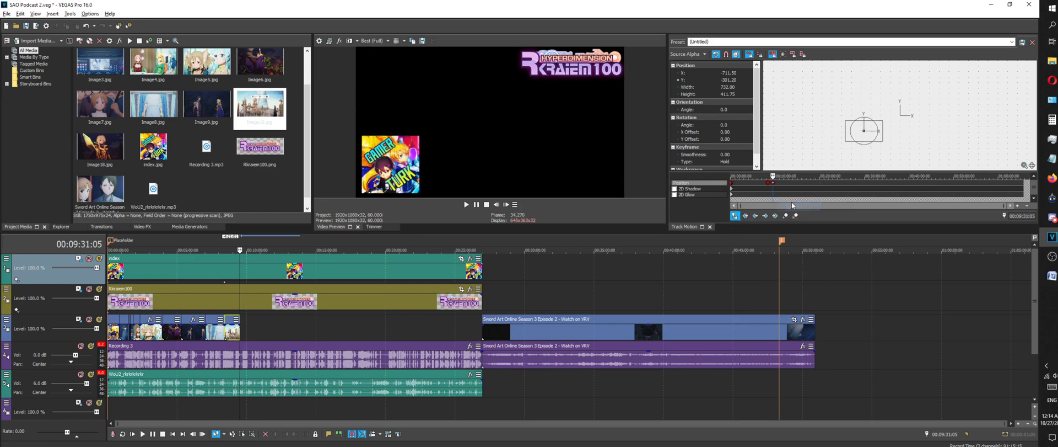
Play the Sword Art Online Season 3 Episode 2 clip around 00:34:48 to look for a suitable scene
click(618, 242)
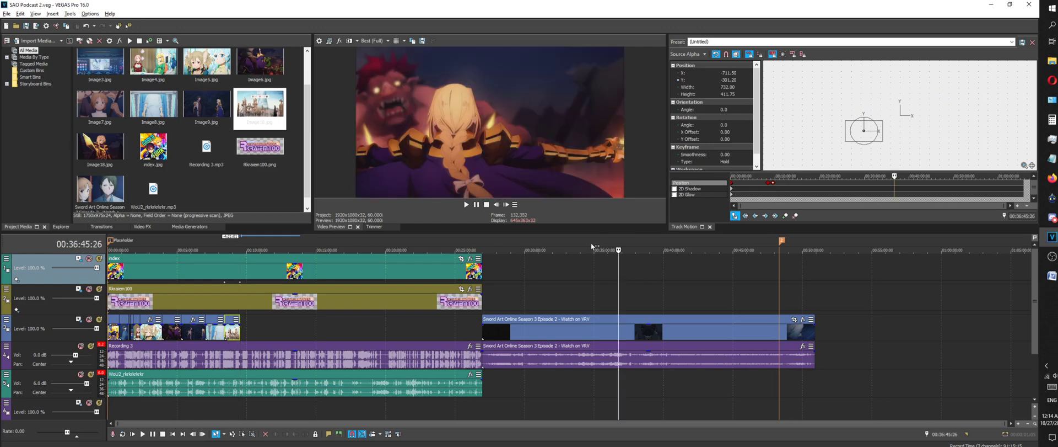
click(591, 242)
scroll(579, 256, up, 3)
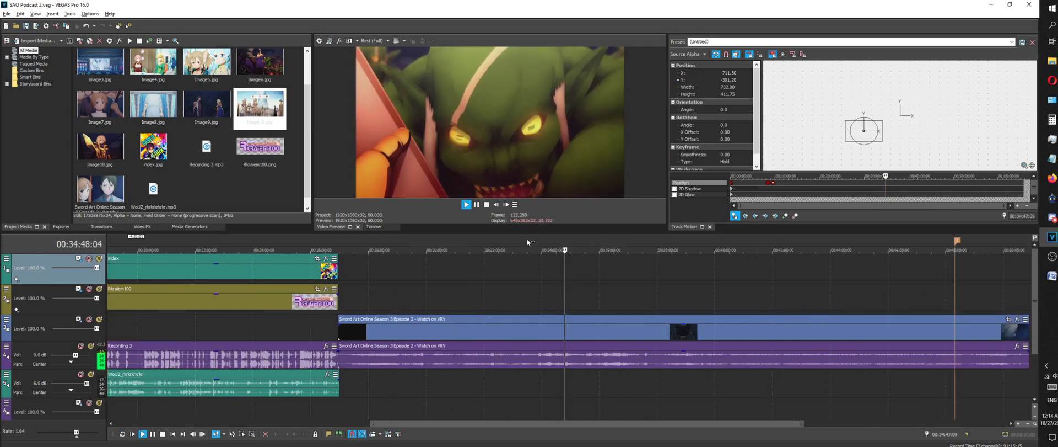
mouse_move(564, 242)
mouse_down()
mouse_move(524, 243)
mouse_move(584, 241)
mouse_move(561, 241)
mouse_up()
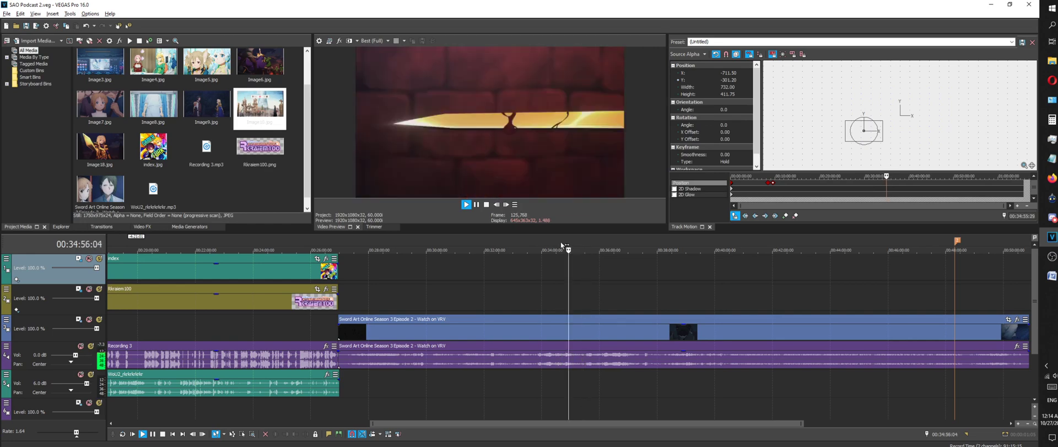
scroll(551, 240, up, 4)
click(537, 239)
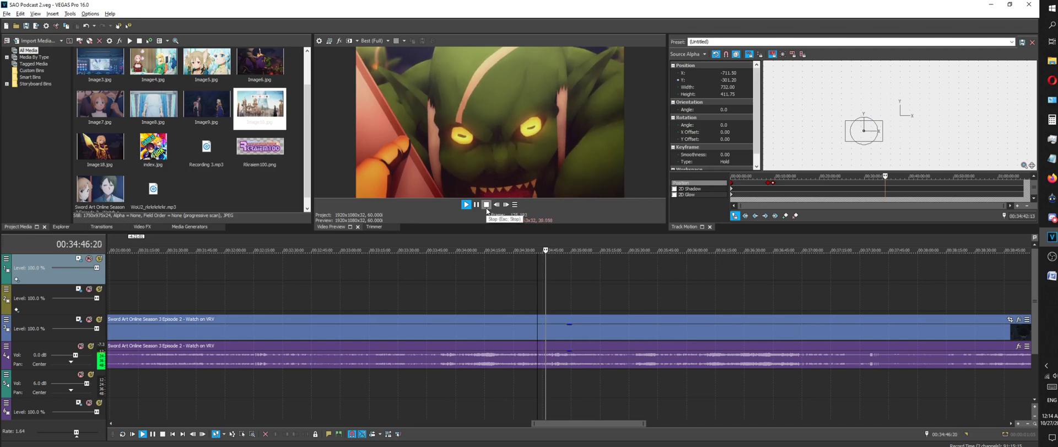
click(506, 235)
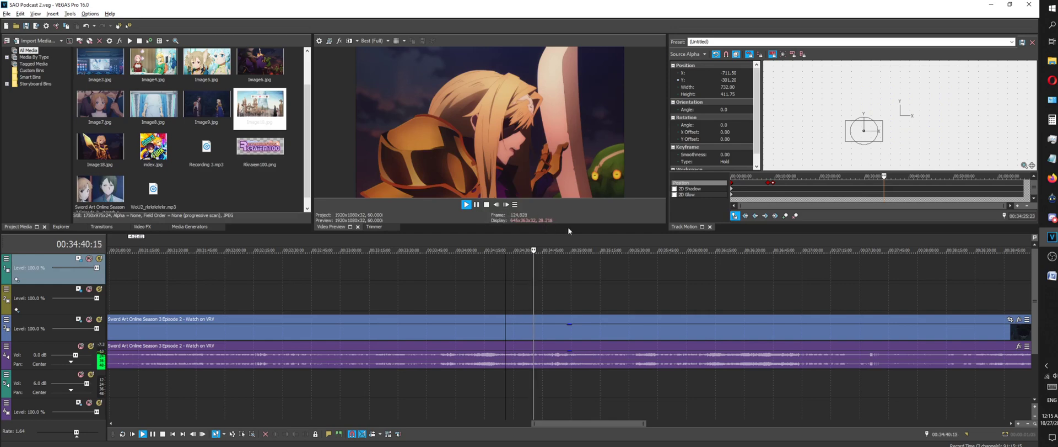
Skim further through the episode clip and pause on the golden-armoured girl holding her sword at 00:35:59:08
click(575, 245)
click(610, 244)
click(643, 240)
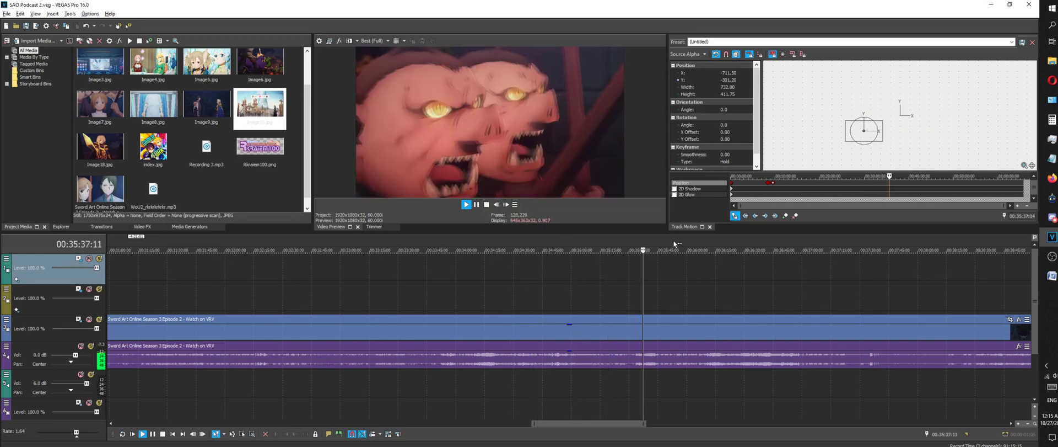
click(661, 236)
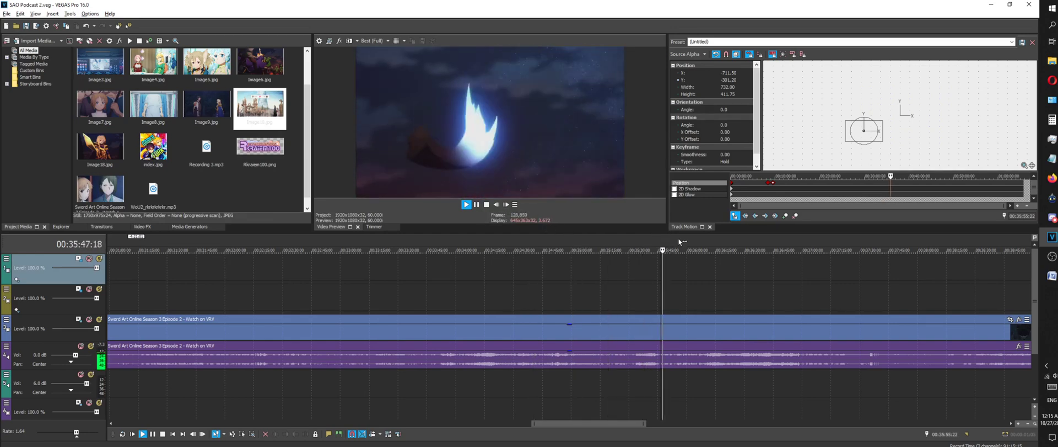
click(678, 237)
click(476, 204)
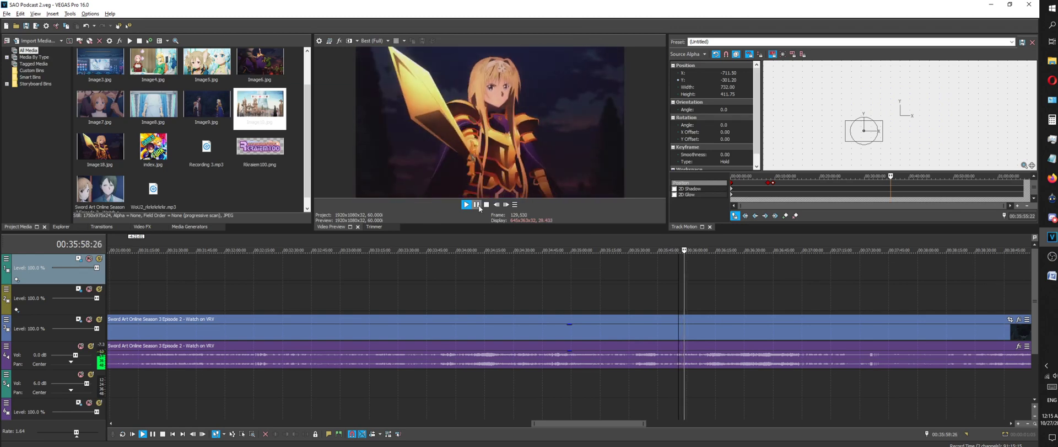
Place the still of the golden-armoured girl, Image18.jpg, on the picture track at 00:09:31:05, directly after Image10
scroll(204, 301, down, 5)
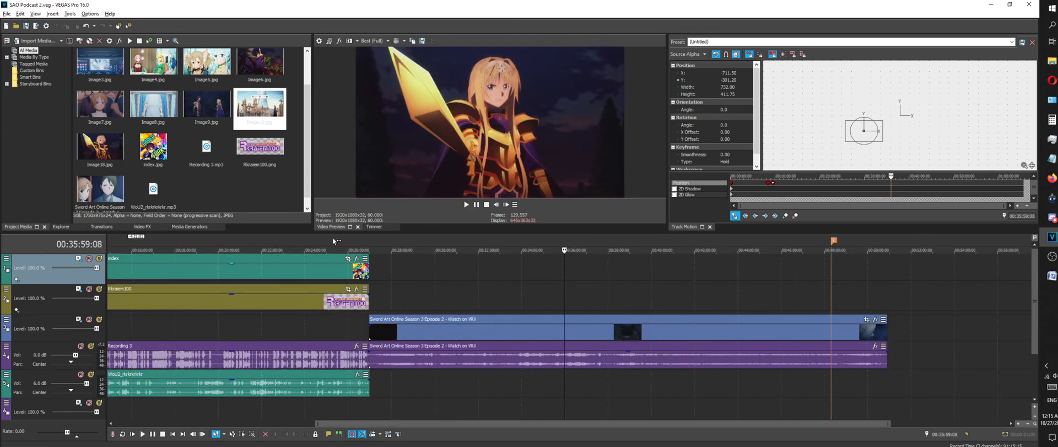
scroll(286, 256, down, 3)
click(245, 248)
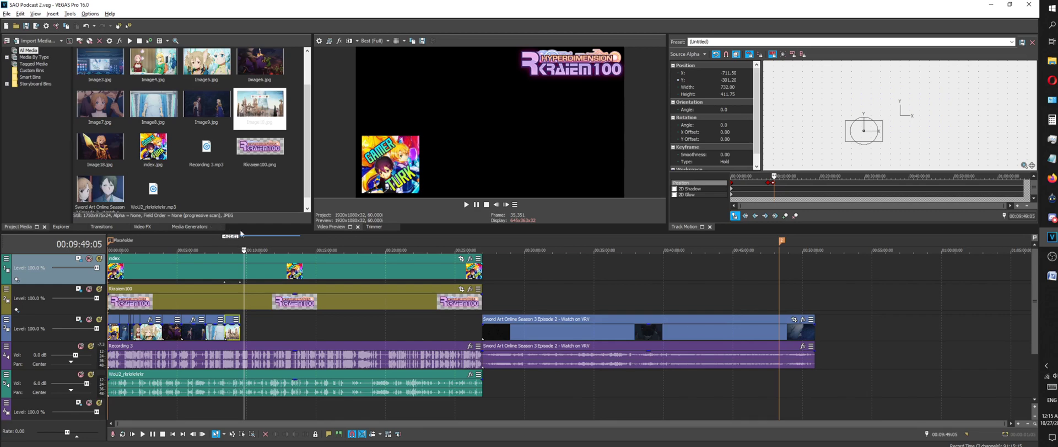
click(240, 249)
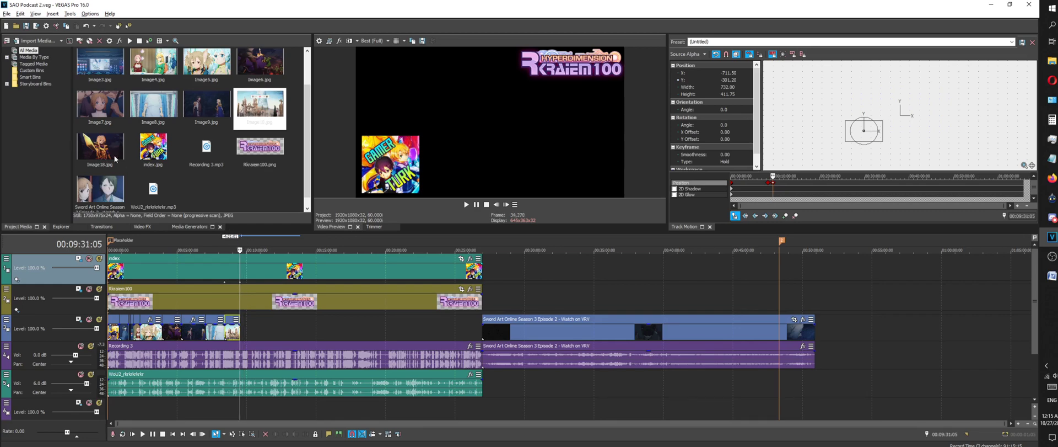
click(113, 151)
drag(113, 152, 497, 326)
scroll(780, 298, up, 3)
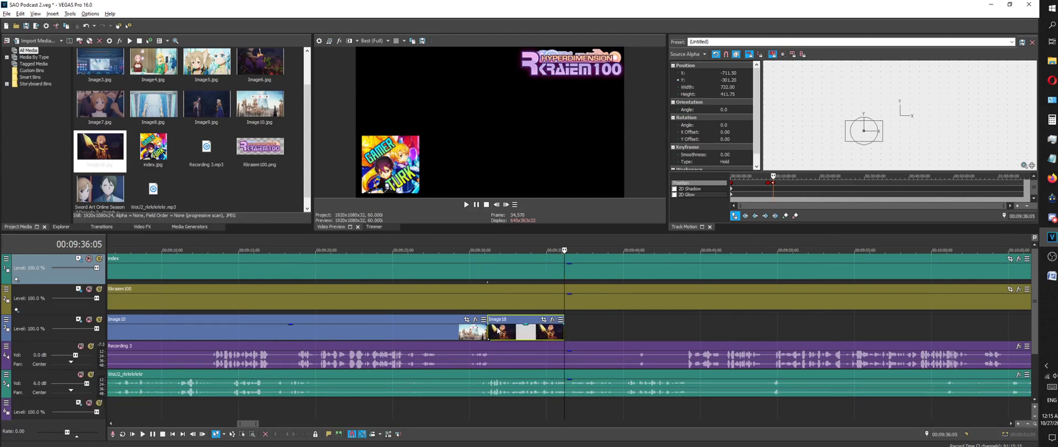
Extend the end of the Image18 still past the 12-minute mark, keeping the playhead at its start, 00:09:31:05
scroll(539, 327, down, 4)
click(554, 240)
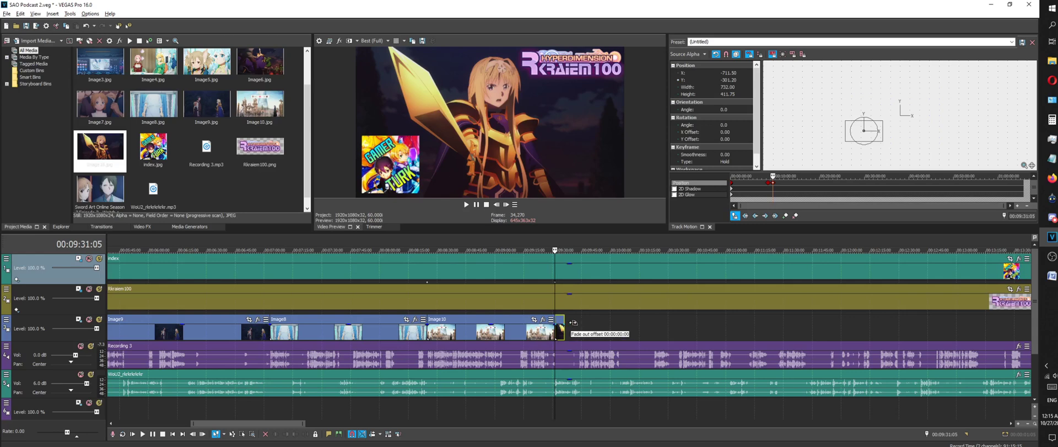
drag(562, 338, 816, 334)
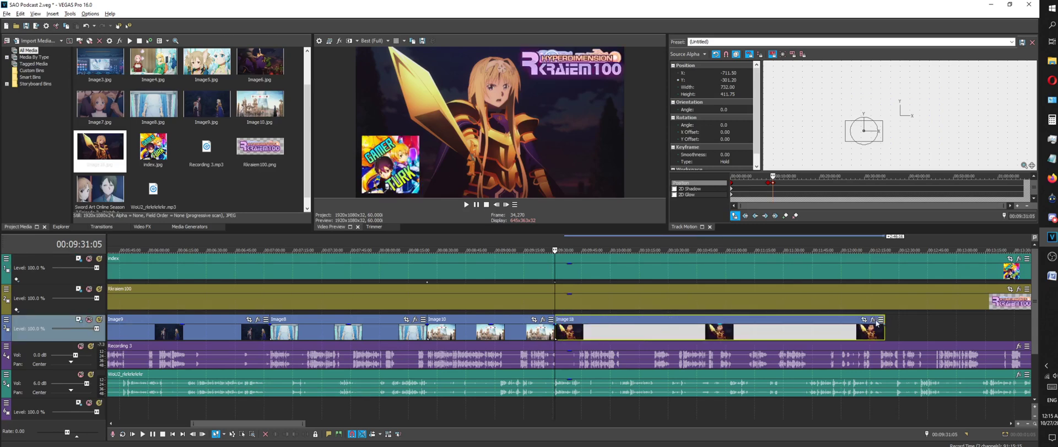
scroll(373, 254, down, 5)
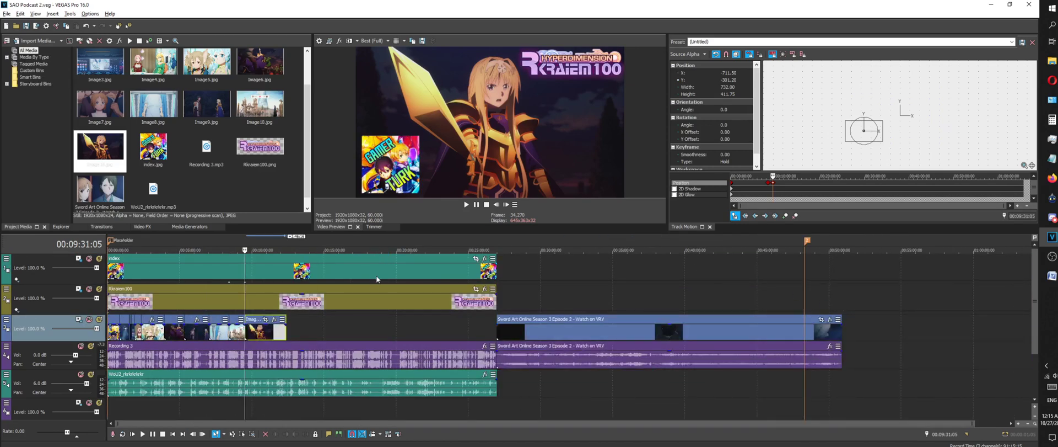
scroll(392, 284, up, 5)
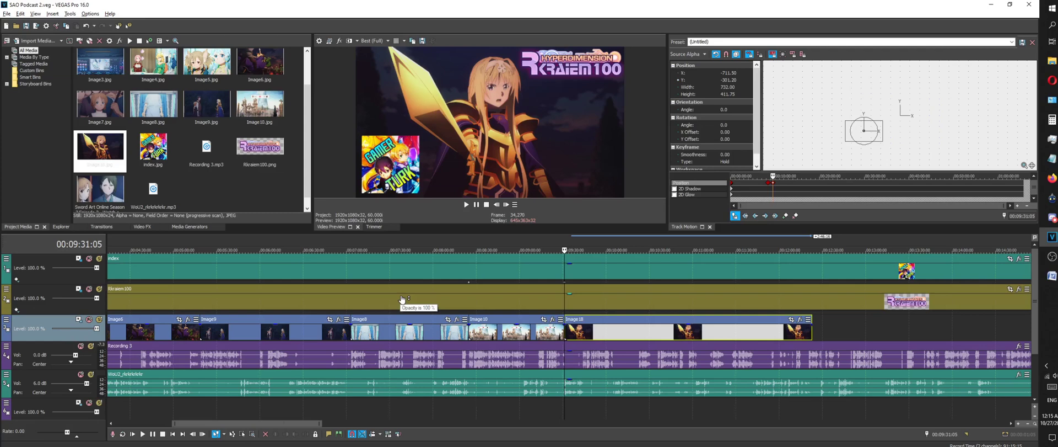
scroll(402, 299, up, 6)
scroll(402, 299, up, 3)
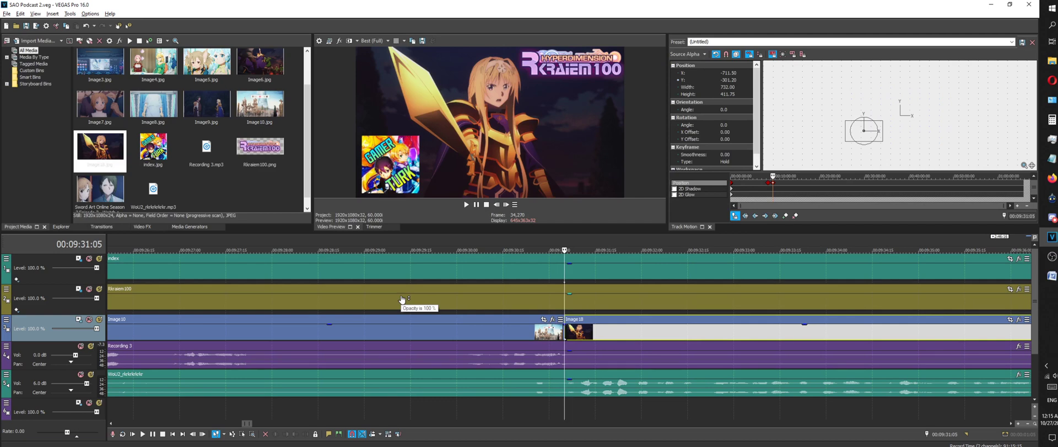
Switch to the SAO Podcast 2 File Explorer window and browse the Shows folder on the Videos (2TB) (G:) drive
key(alt+Tab)
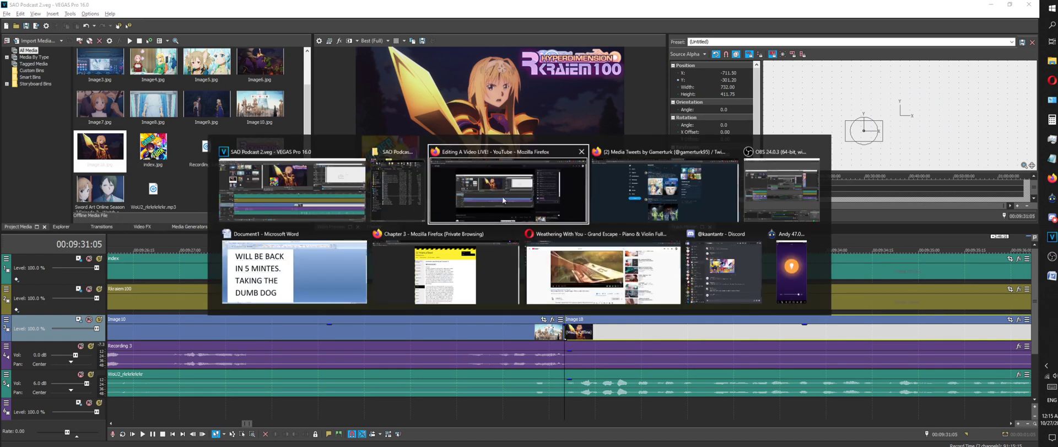
click(397, 188)
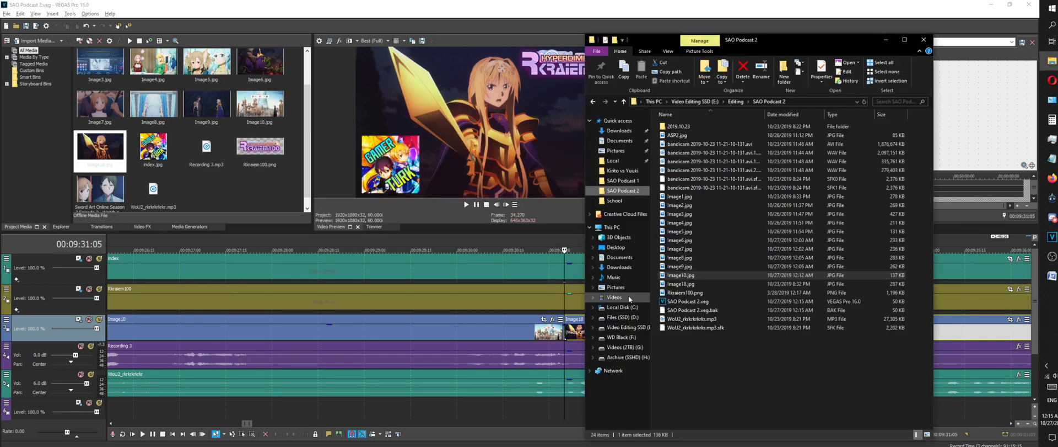
click(629, 348)
double_click(690, 197)
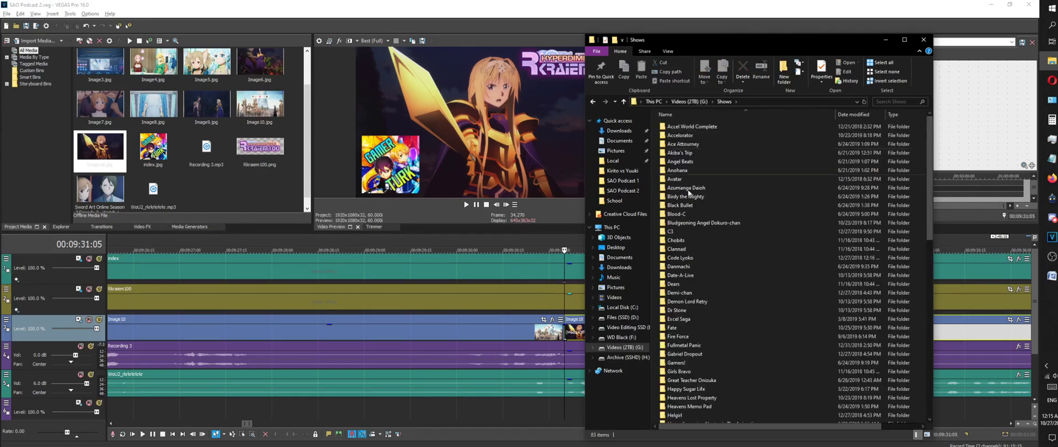
click(700, 274)
scroll(689, 146, down, 14)
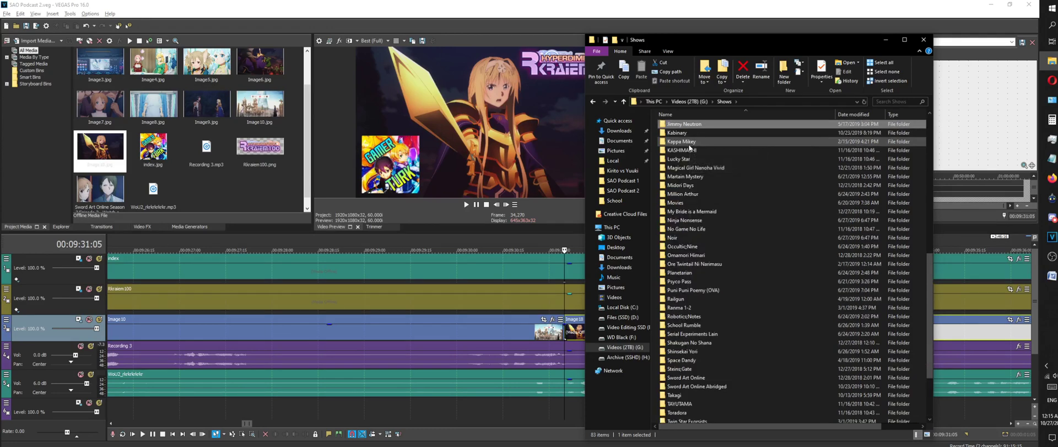
scroll(689, 145, up, 3)
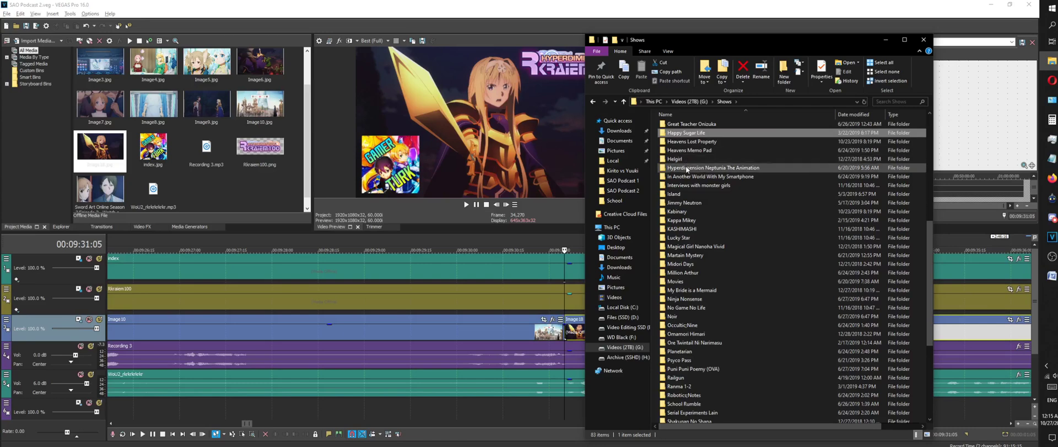
Open the Hyperdimension Neptunia The Animation folder and play the dubbed episode 02 MP4 in VLC media player
double_click(685, 167)
click(708, 136)
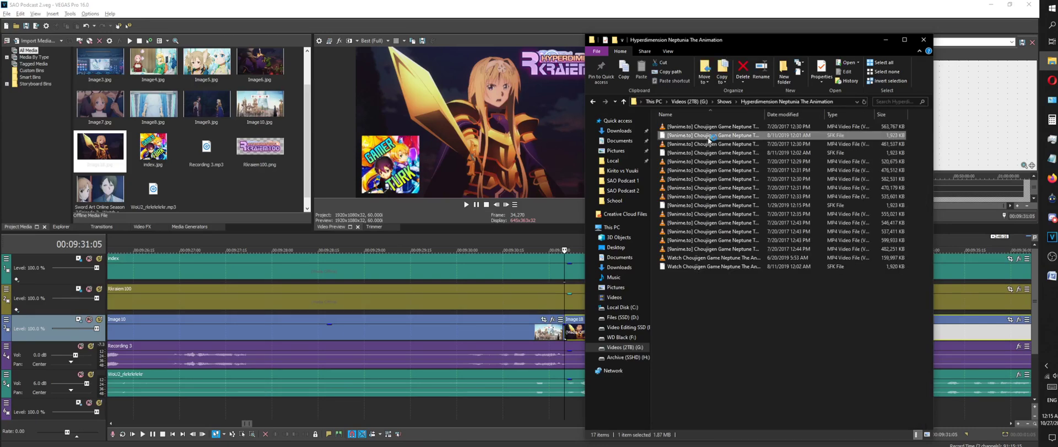
click(700, 143)
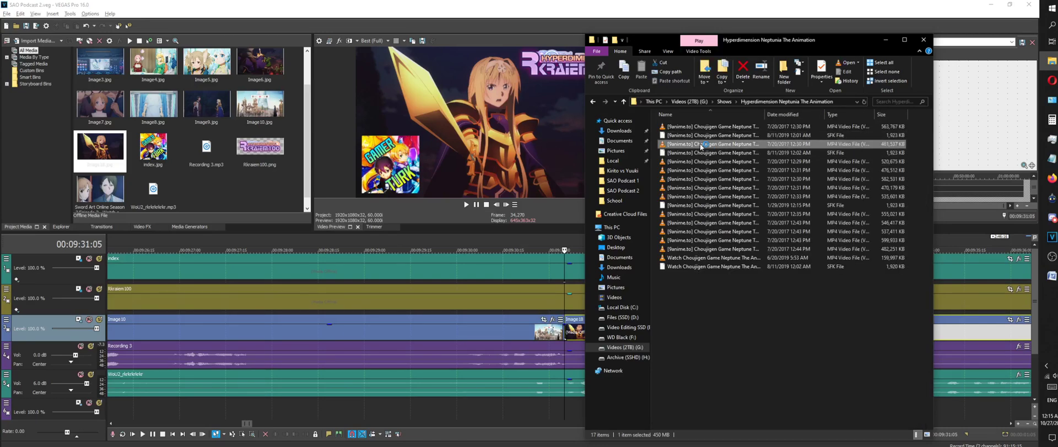
shift+click(805, 162)
key(Return)
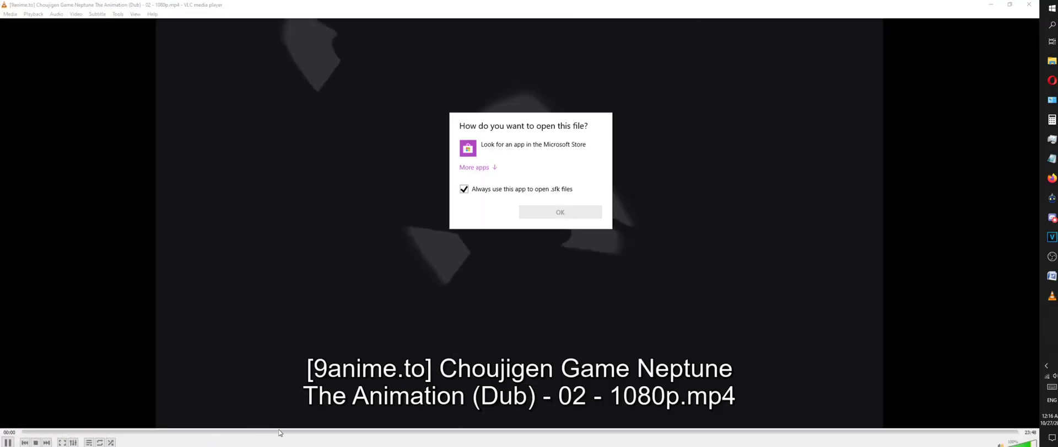
Skim forward through Neptunia episode 02 to about 13:22 looking for a usable shot
click(280, 433)
click(407, 432)
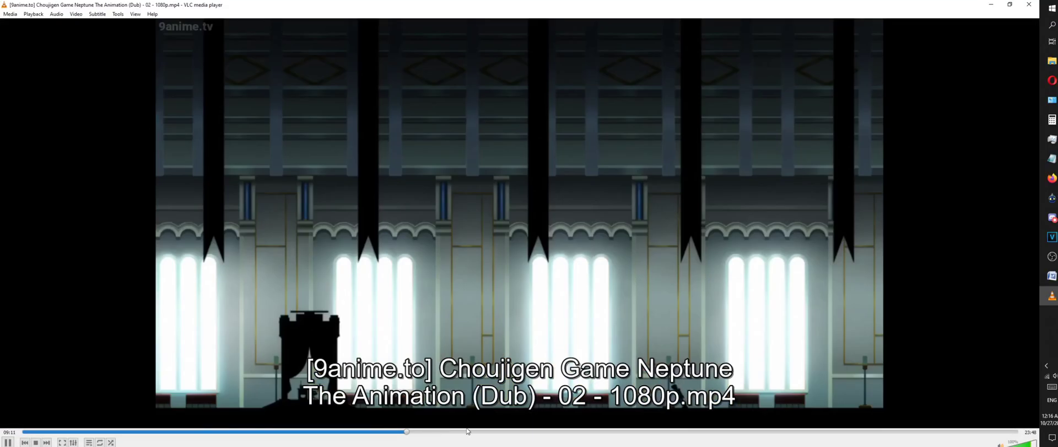
click(524, 431)
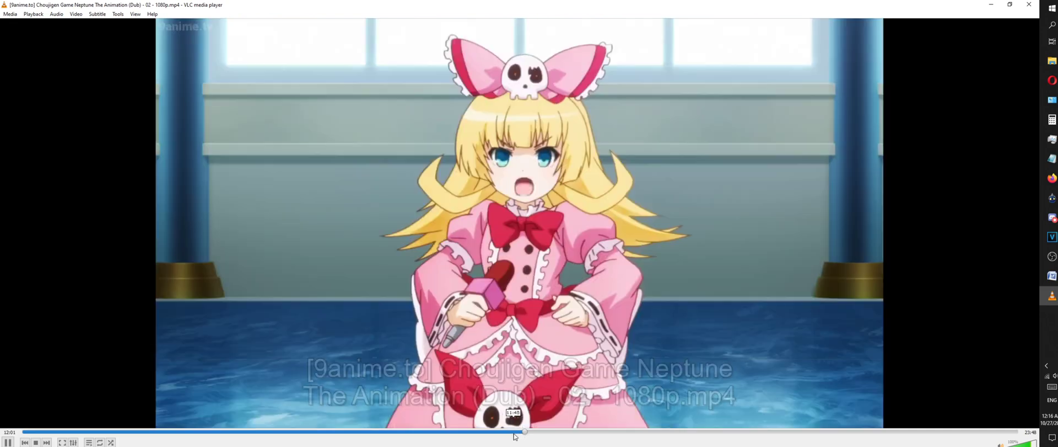
click(556, 431)
click(580, 431)
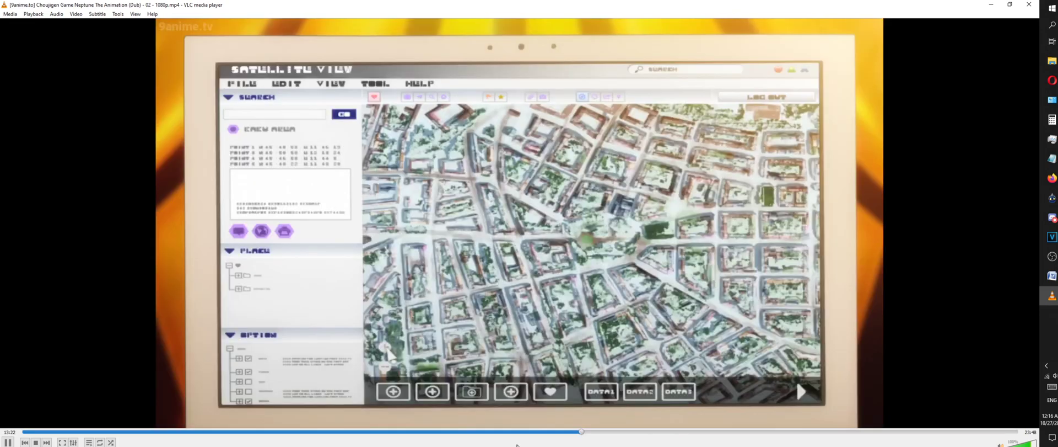
Skim backward through Neptunia episode 02 and check the scenes between about 8:07 and 8:52 for a usable shot
click(511, 432)
click(480, 432)
click(448, 431)
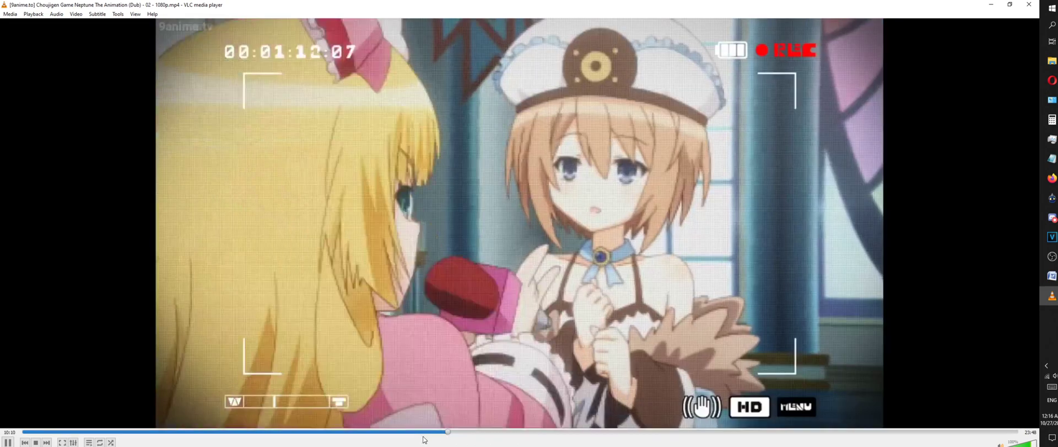
click(409, 432)
click(398, 431)
click(381, 432)
click(362, 431)
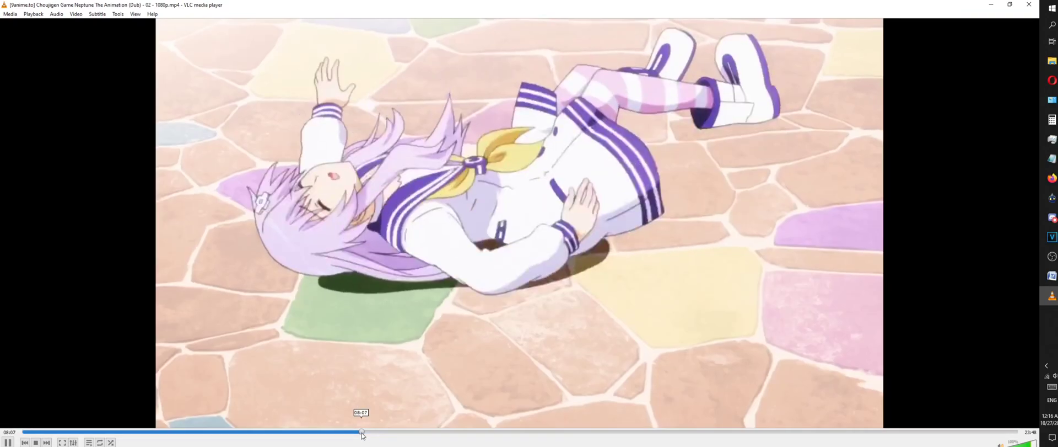
click(370, 432)
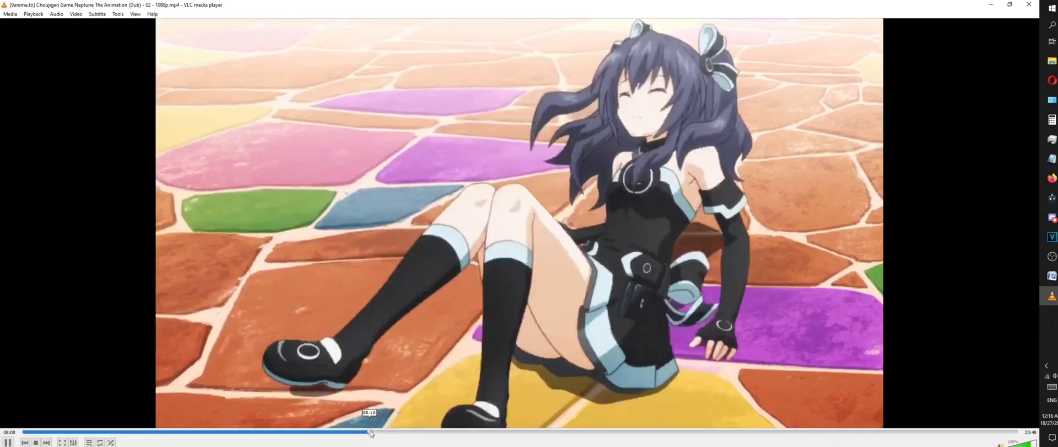
click(381, 432)
click(390, 431)
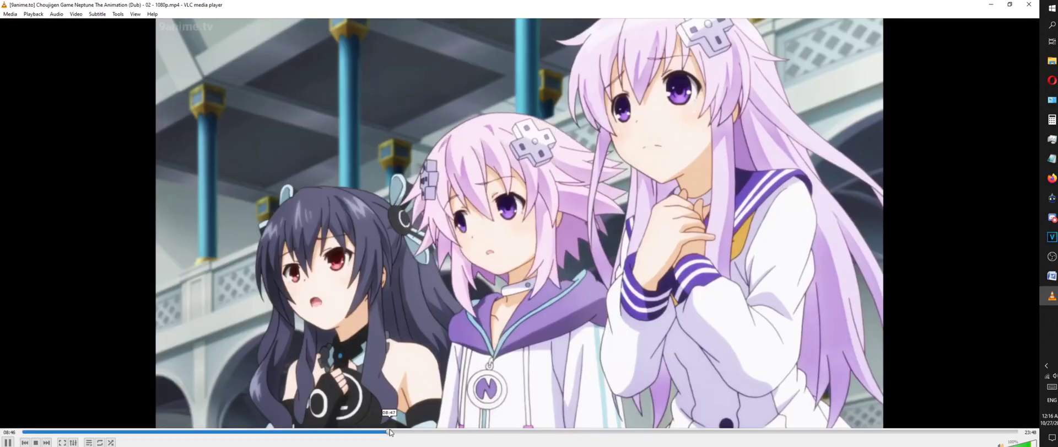
click(394, 432)
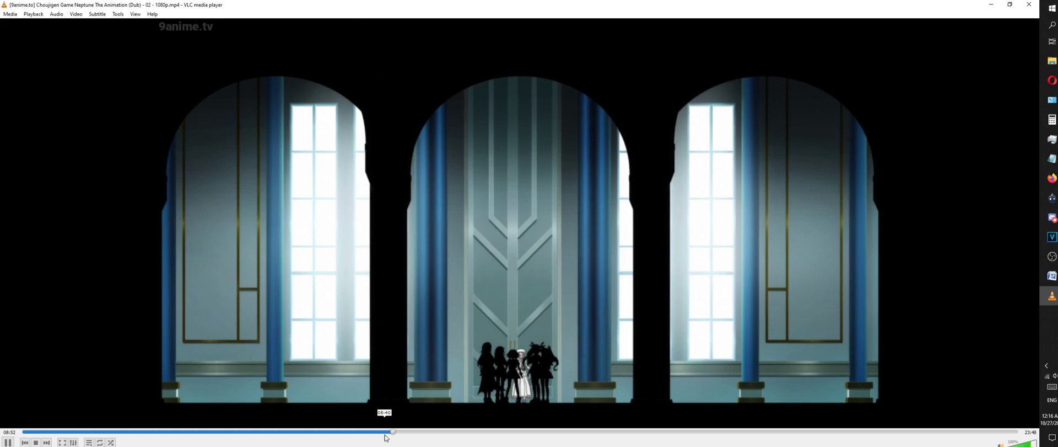
Skip back through the episode to about 7:32 and on to its opening minutes near 2:30
key(Left)
key(Left)
key(Left)
key(Left)
key(Left)
key(Left)
key(Left)
key(Left)
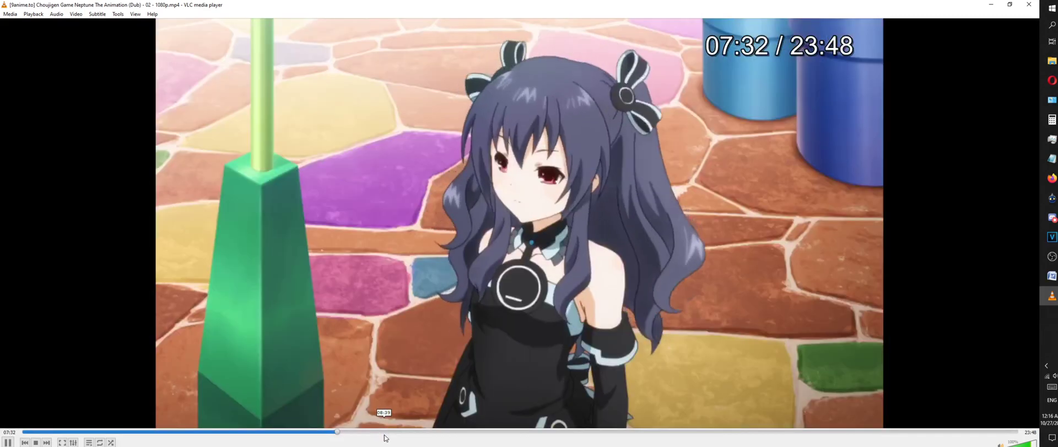
click(132, 432)
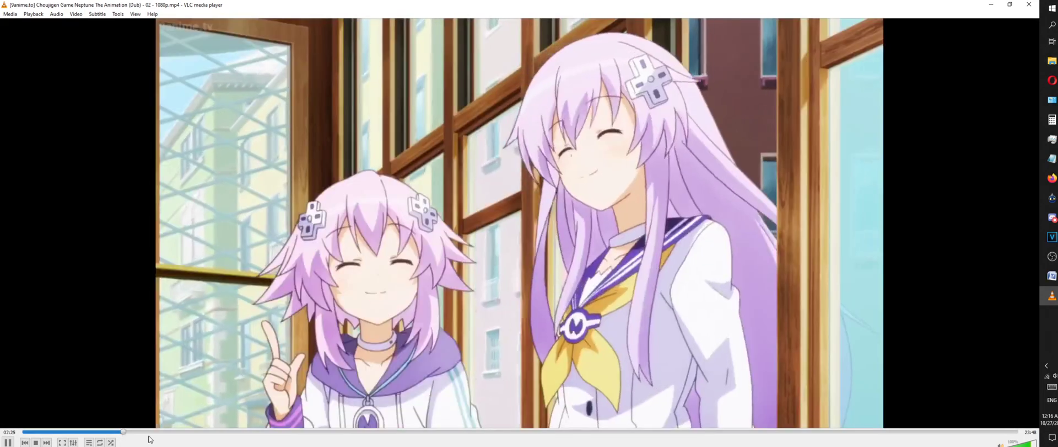
click(145, 432)
Skip forward through the episode from the opening minutes to the snowman scene at about 4:50
key(Right)
key(Right)
key(Right)
key(Right)
key(Right)
key(Right)
key(Right)
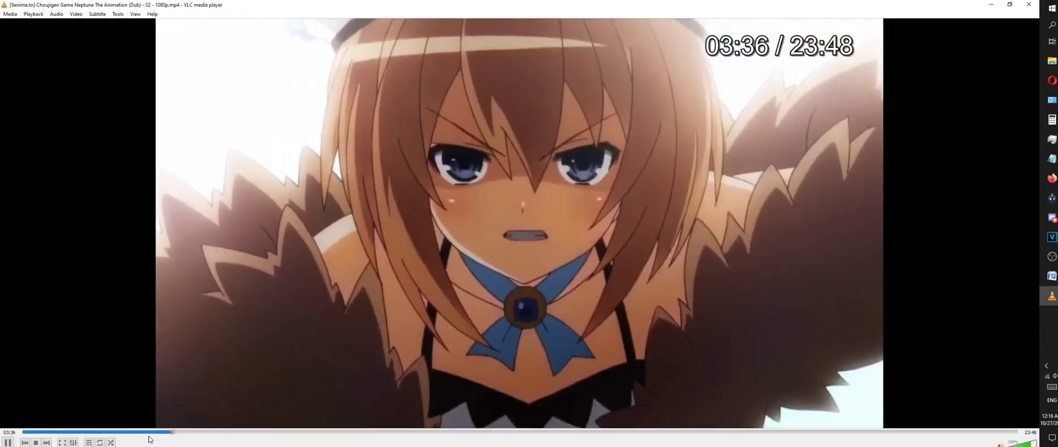
key(Right)
key(Right)
key(Right)
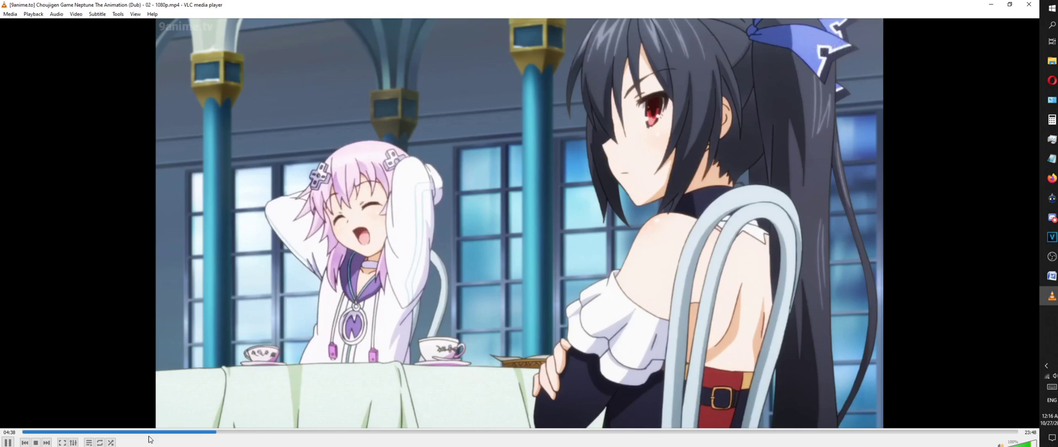
key(Right)
key(Right)
key(Right)
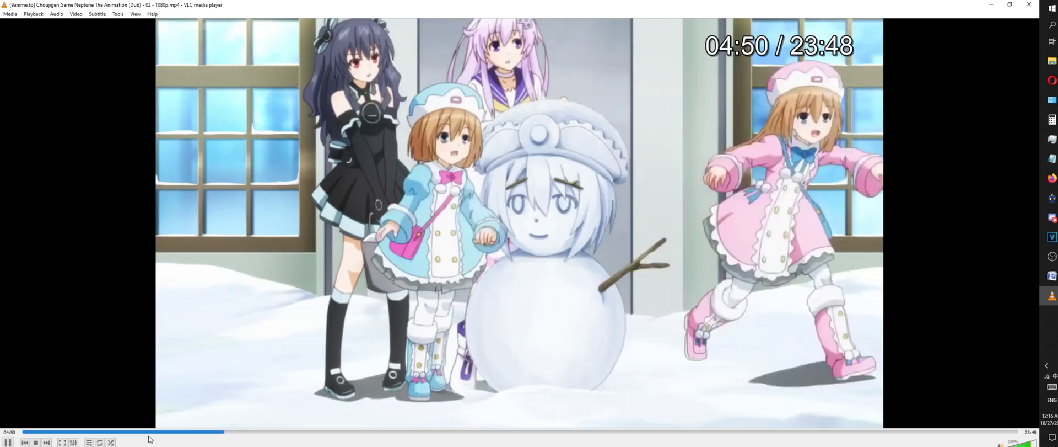
Step back slightly, play the tea-table scene and pause it at 5:14 on Neptune's shrugging pose
key(Left)
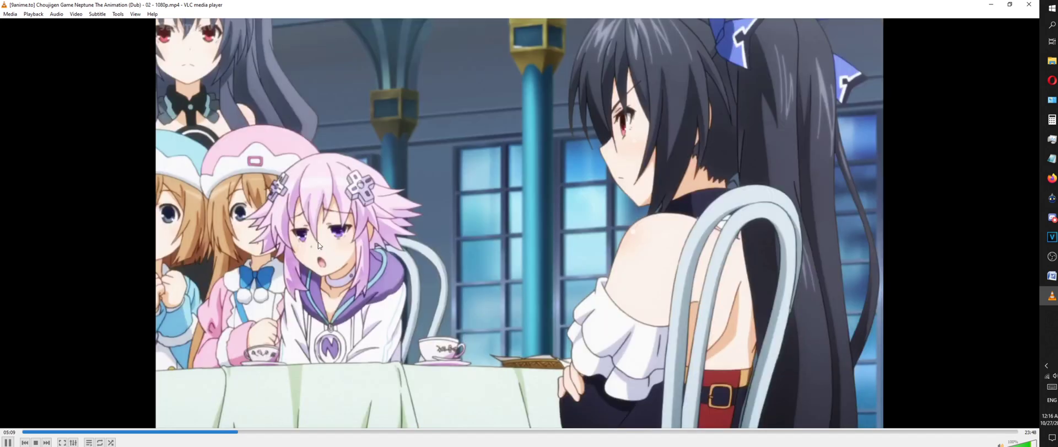
key(space)
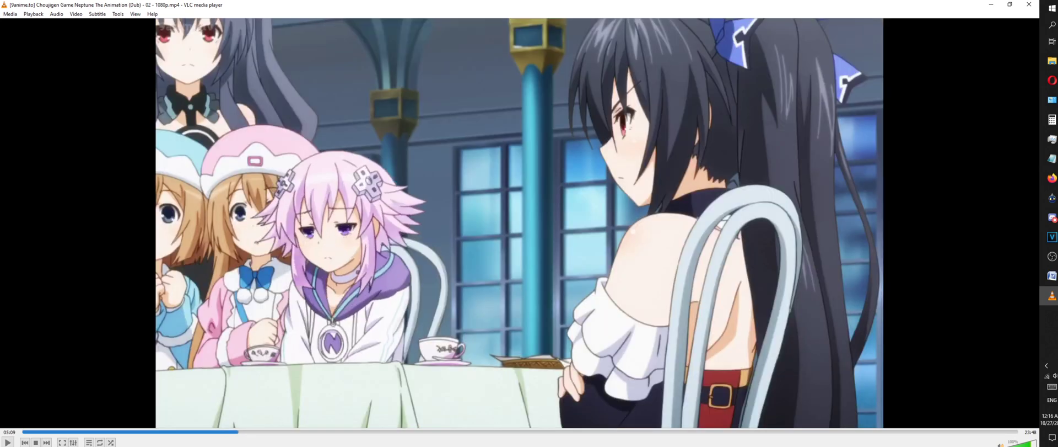
key(space)
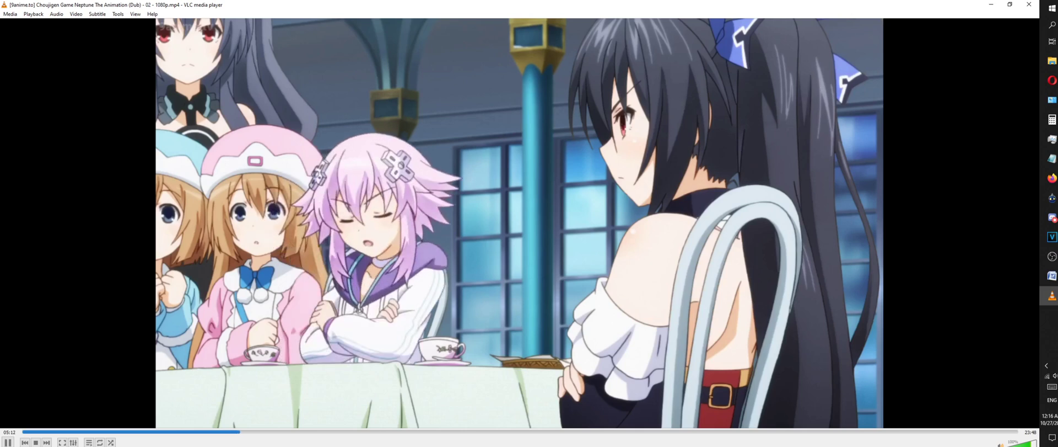
key(space)
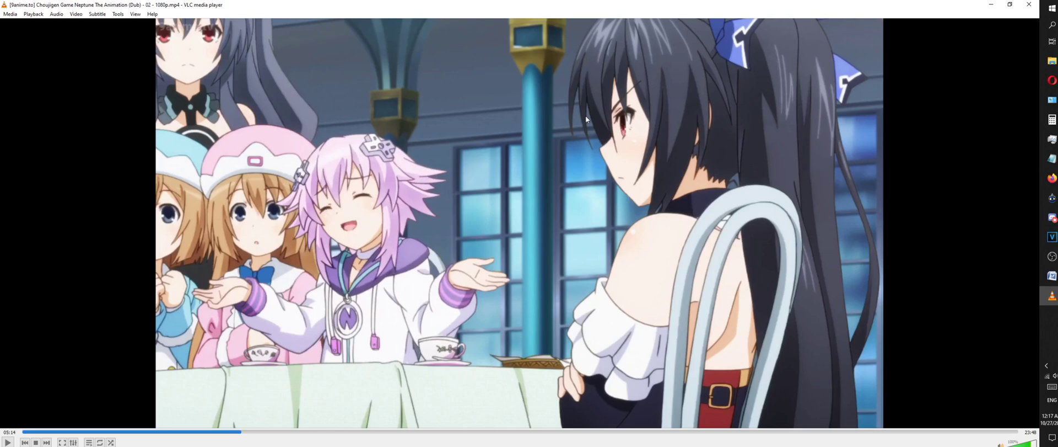
Switch to VEGAS Pro and play the podcast from 00:09:31:05, with the whole timeline in view
key(alt+Tab)
key(alt+Tab)
click(625, 156)
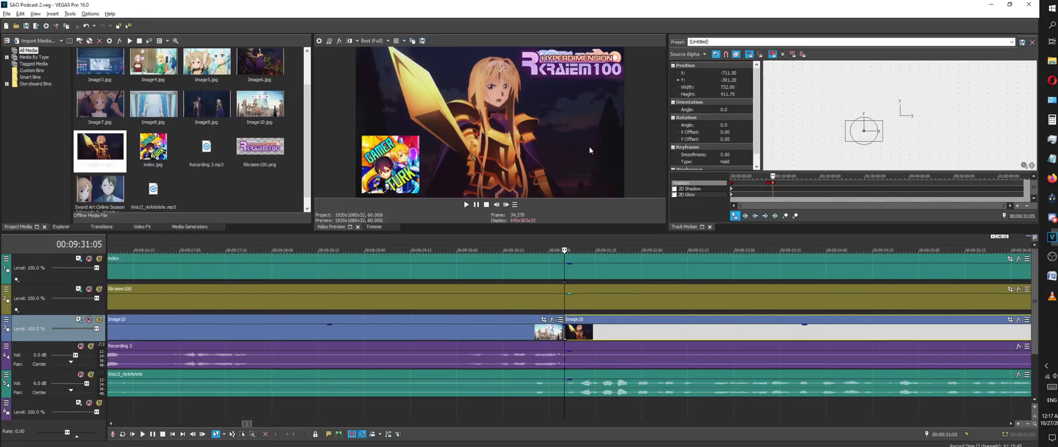
scroll(604, 272, down, 15)
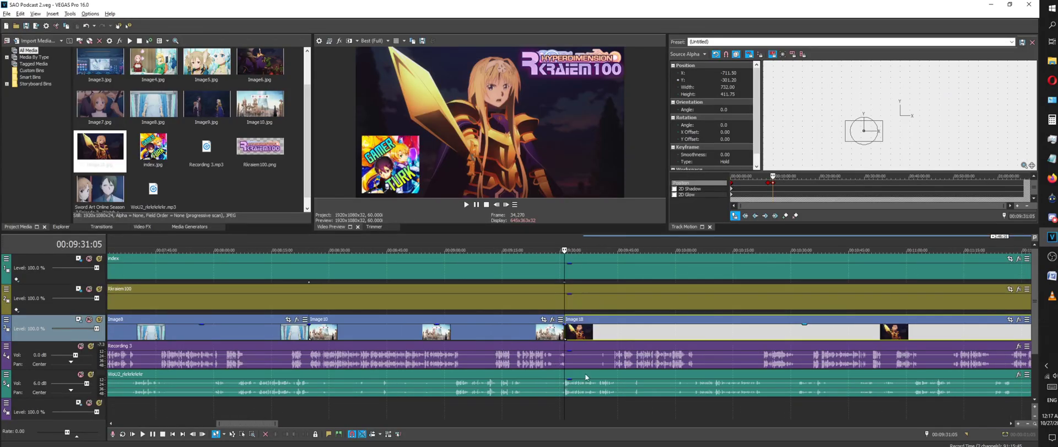
scroll(604, 355, down, 3)
key(space)
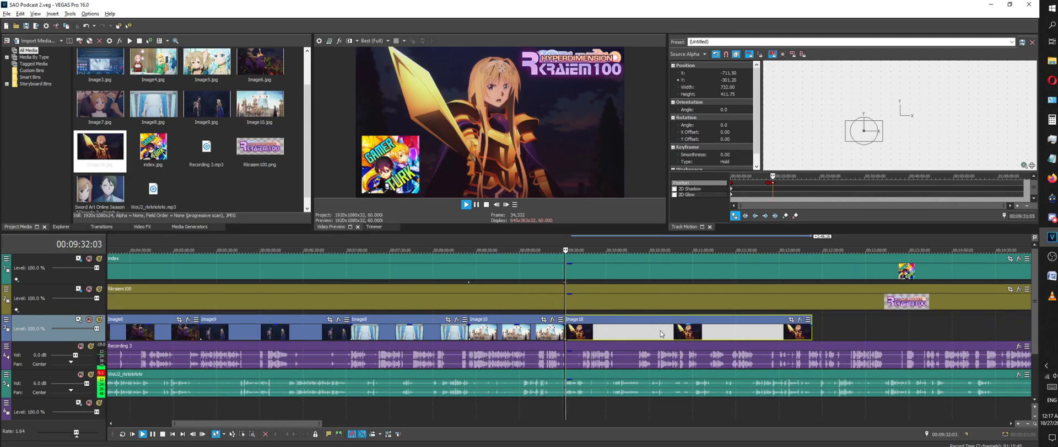
scroll(644, 316, down, 5)
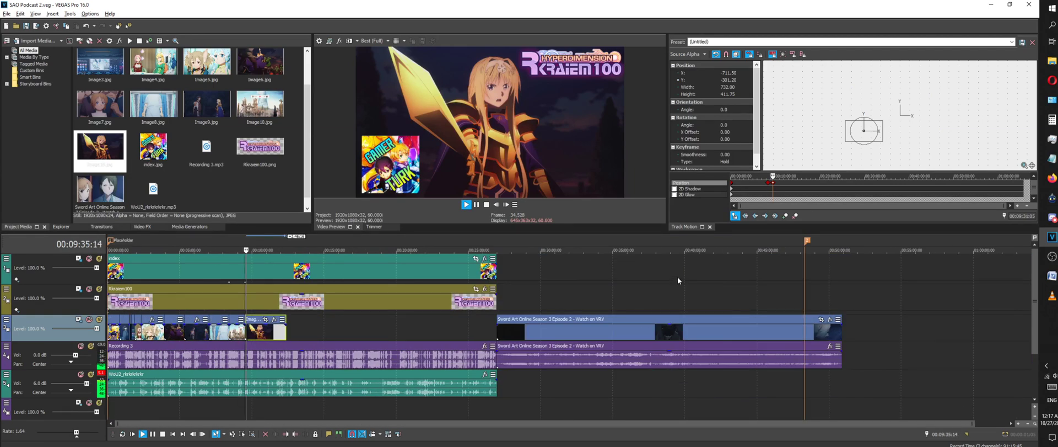
Close the Neptunia episode in VLC and go on listening to the podcast in VEGAS Pro
click(1052, 295)
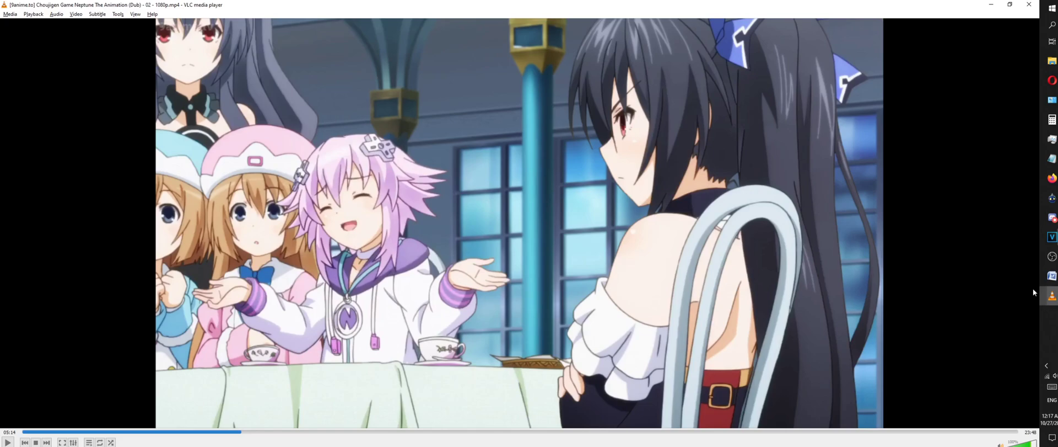
click(995, 4)
scroll(588, 257, up, 5)
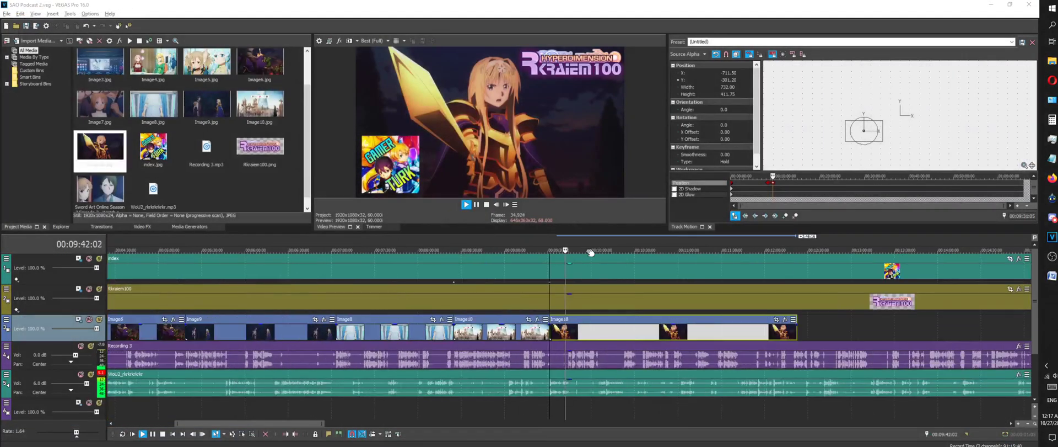
scroll(594, 257, down, 5)
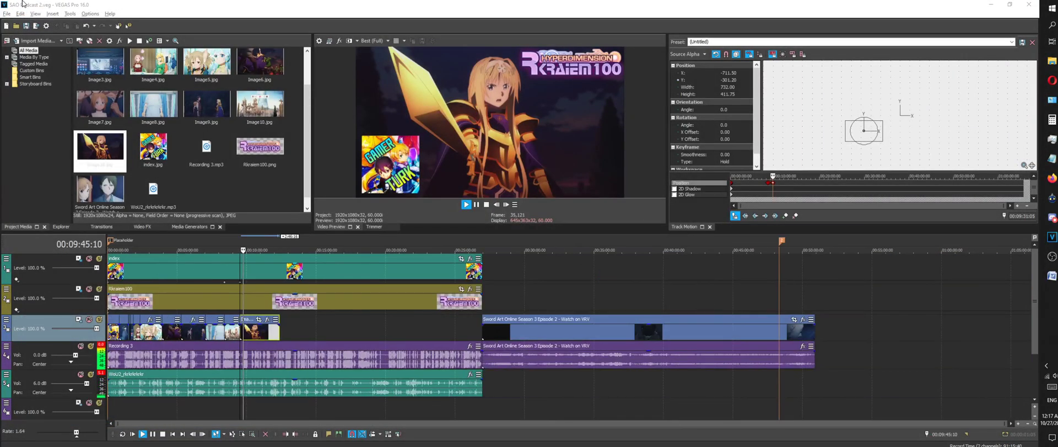
click(22, 30)
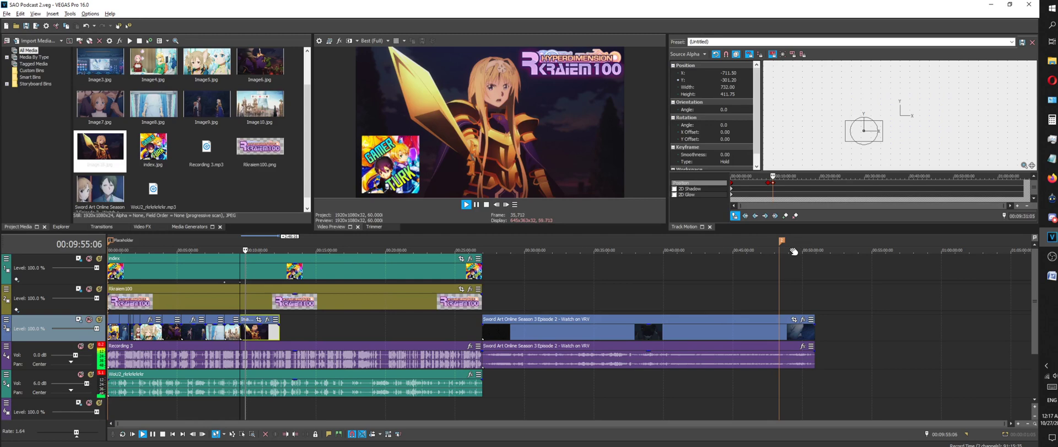
Listen to the podcast past the 10-minute mark over the Image18 still, replay it from about 00:10:22 and stop playback
scroll(364, 300, up, 4)
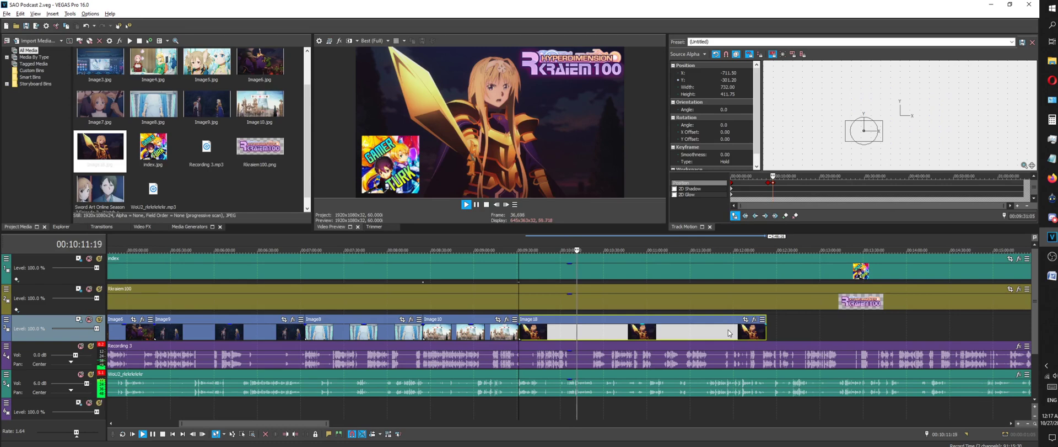
scroll(688, 323, up, 1)
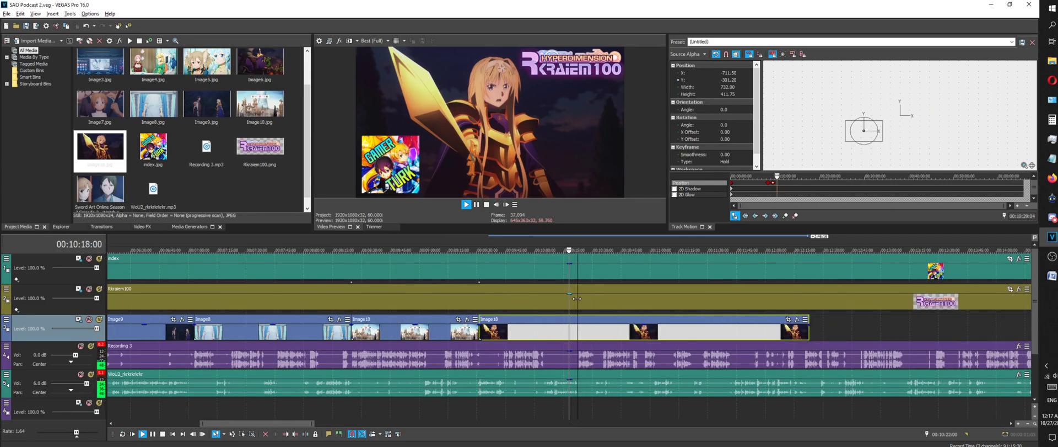
scroll(593, 296, up, 4)
scroll(593, 299, up, 2)
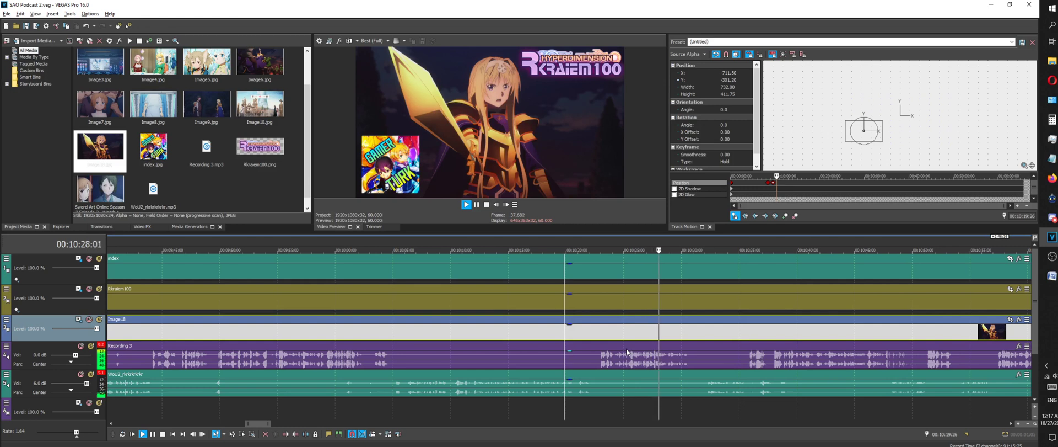
click(598, 238)
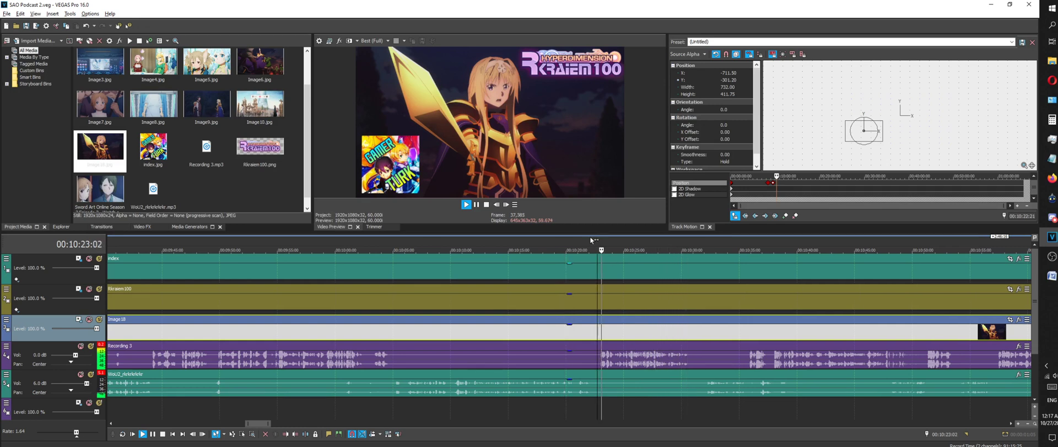
key(space)
Switch to Firefox and search Google in a new tab for "elevating operator sao"
key(alt+Tab)
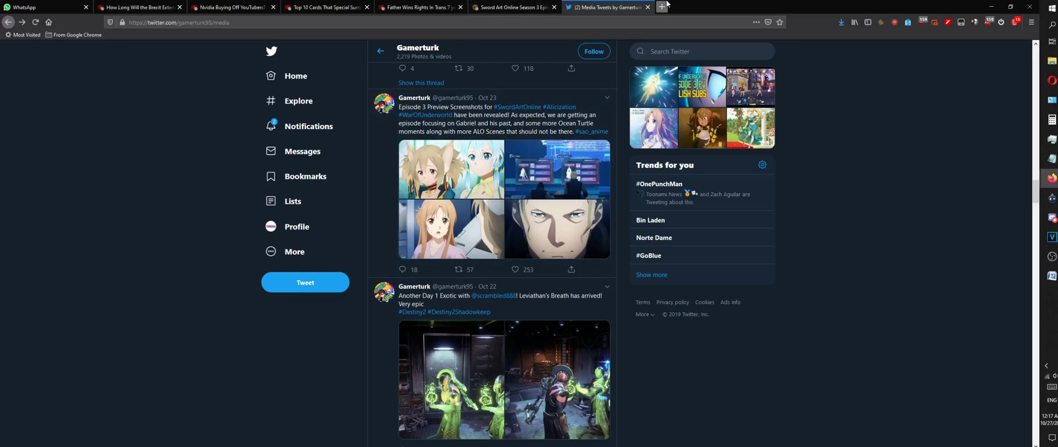
click(665, 4)
text(eve)
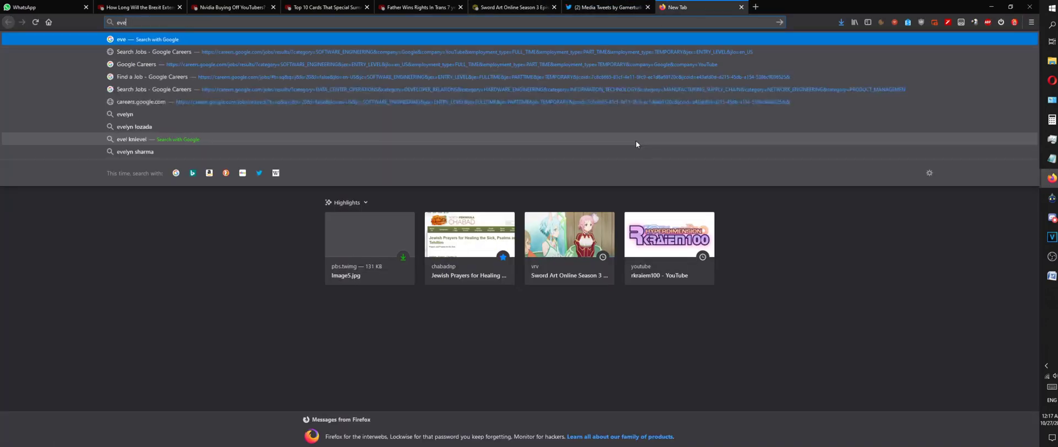
key(BackSpace)
key(BackSpace)
text(le)
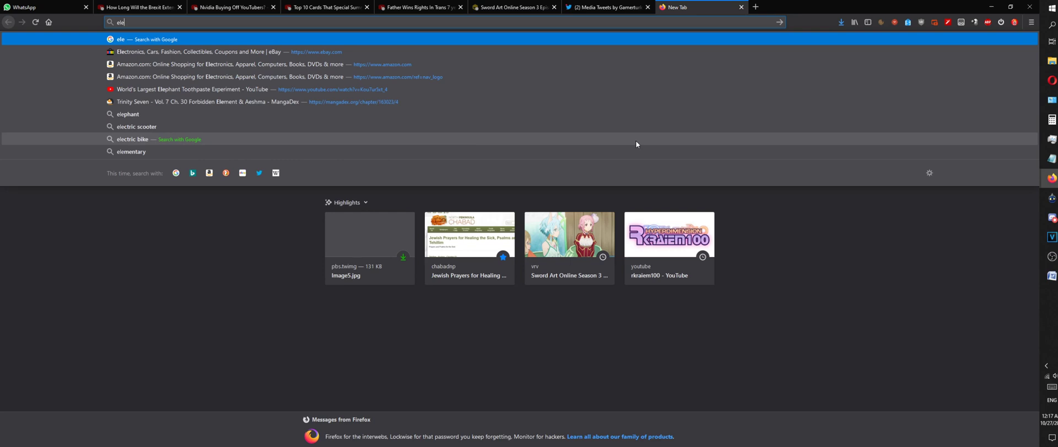
text(vating o)
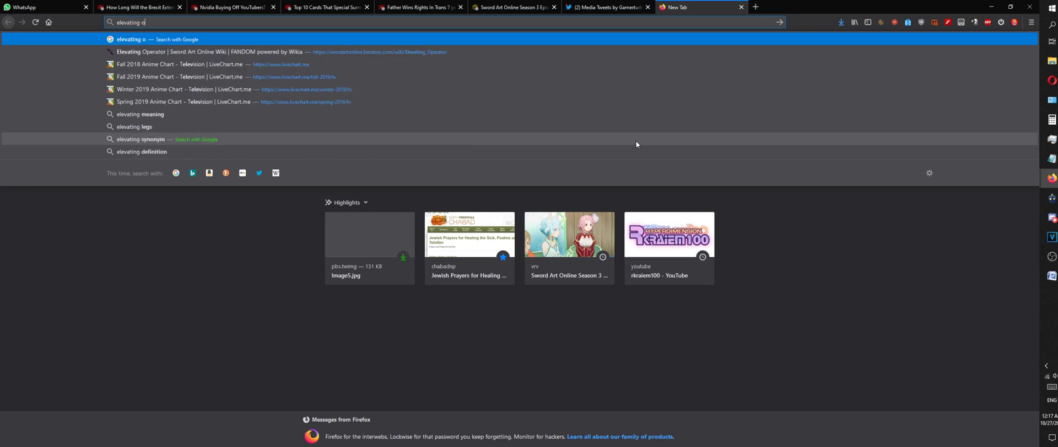
text(perator sao)
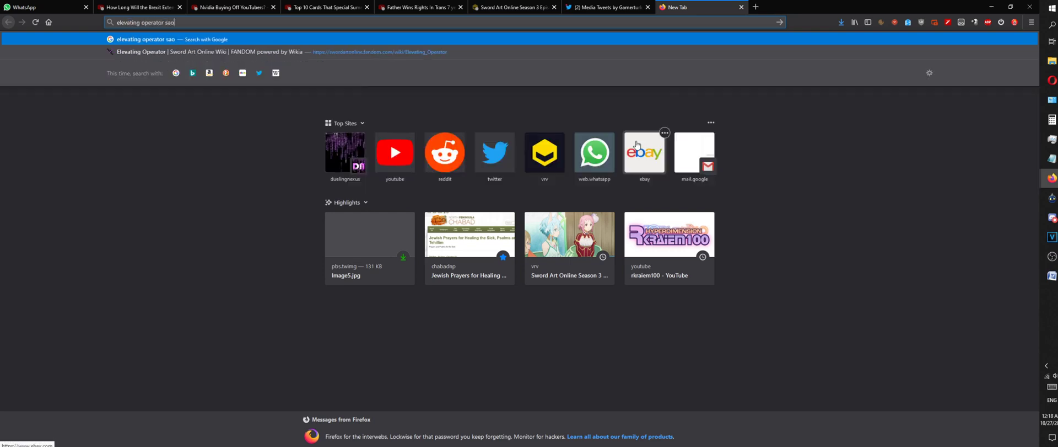
key(Return)
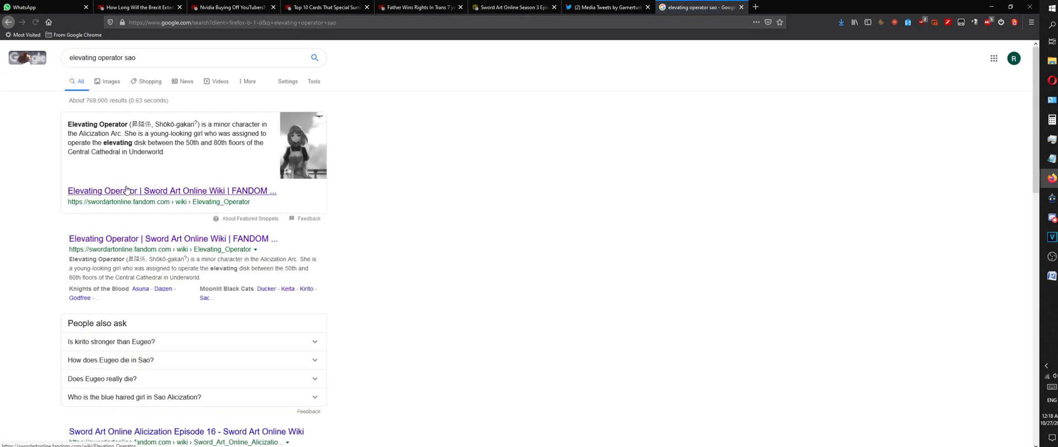
Open the Sword Art Online Wiki page on the Elevating Operator and save her portrait image to the SAO Podcast 2 folder
click(207, 255)
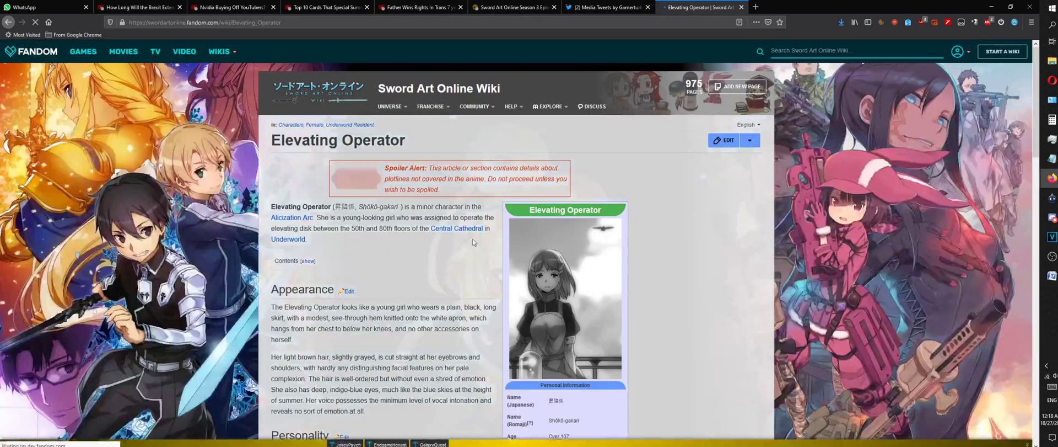
scroll(425, 223, down, 3)
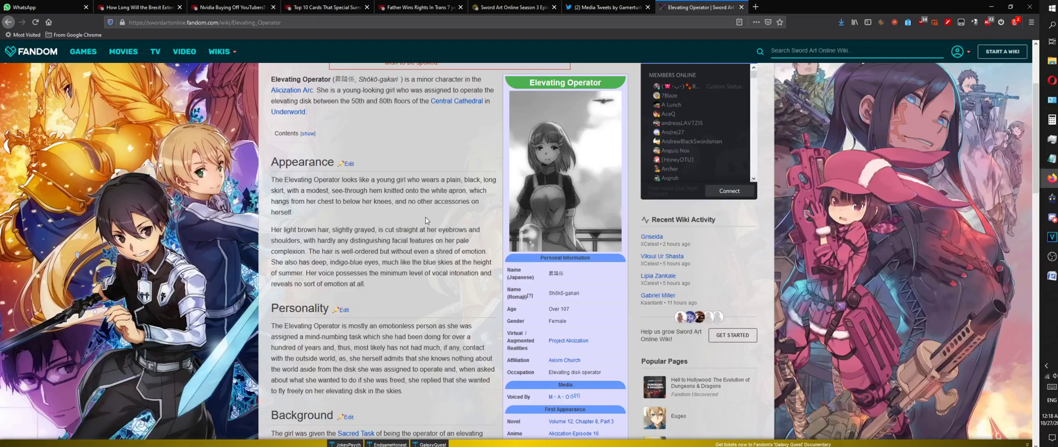
scroll(425, 217, down, 3)
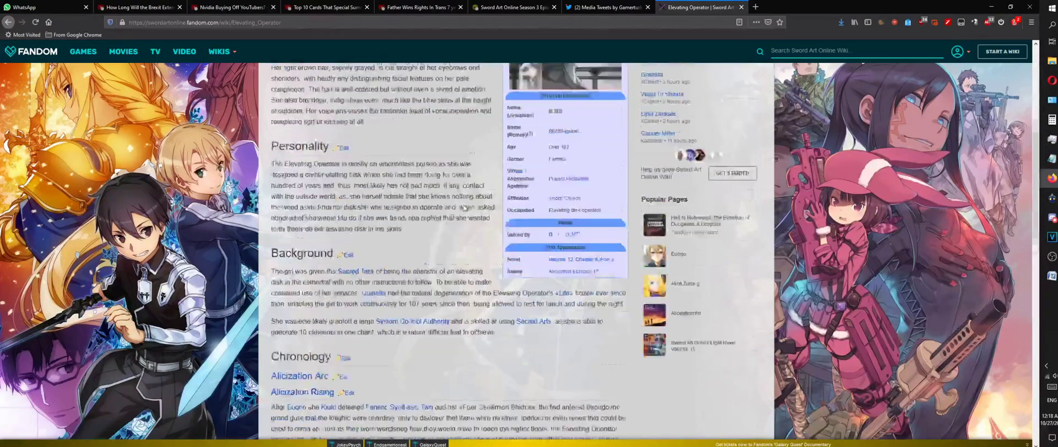
scroll(465, 208, up, 5)
right_click(556, 244)
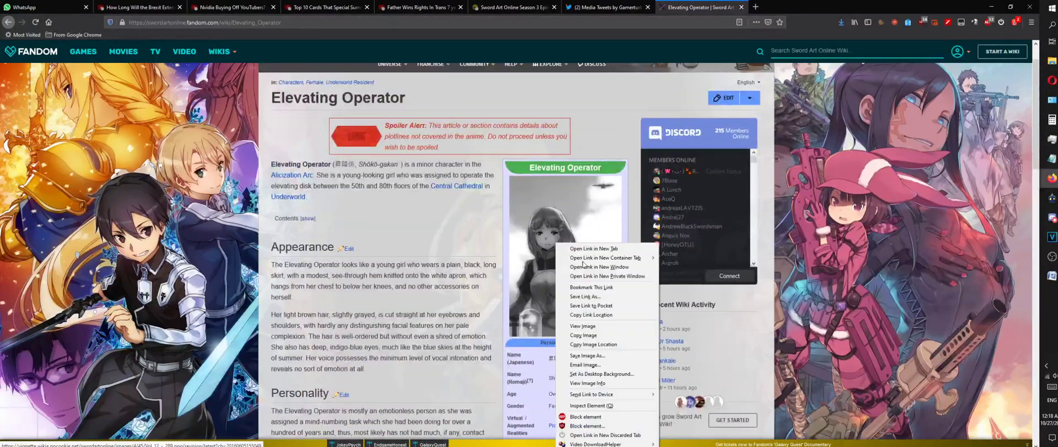
click(588, 355)
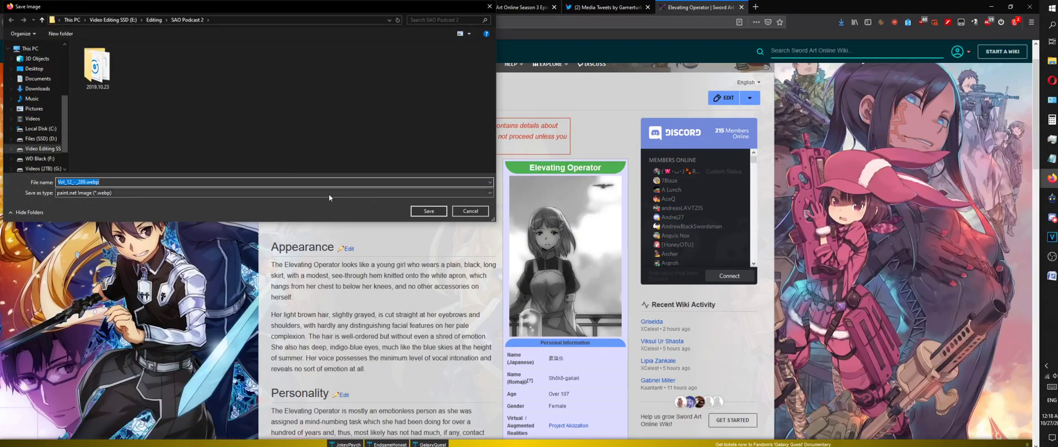
click(429, 211)
Switch to VEGAS Pro and insert an empty video track between the Rkraiem100 track and the anime stills track
click(1053, 241)
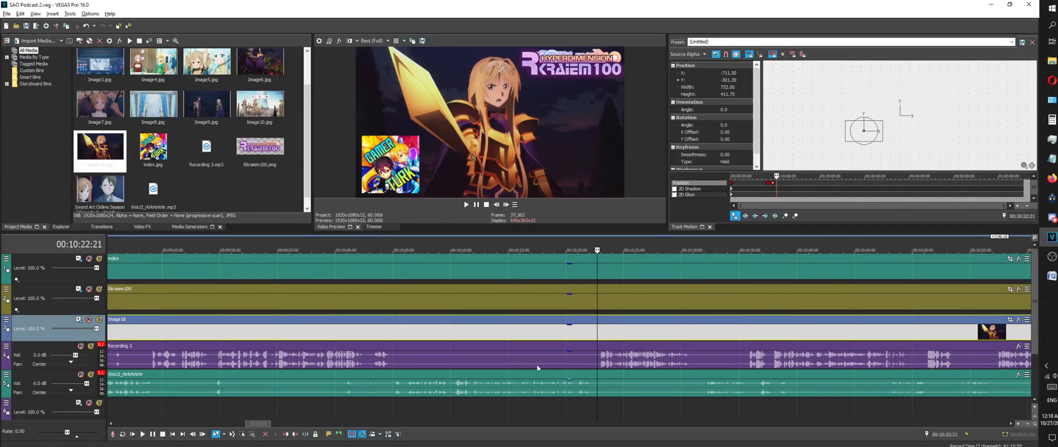
scroll(537, 364, down, 10)
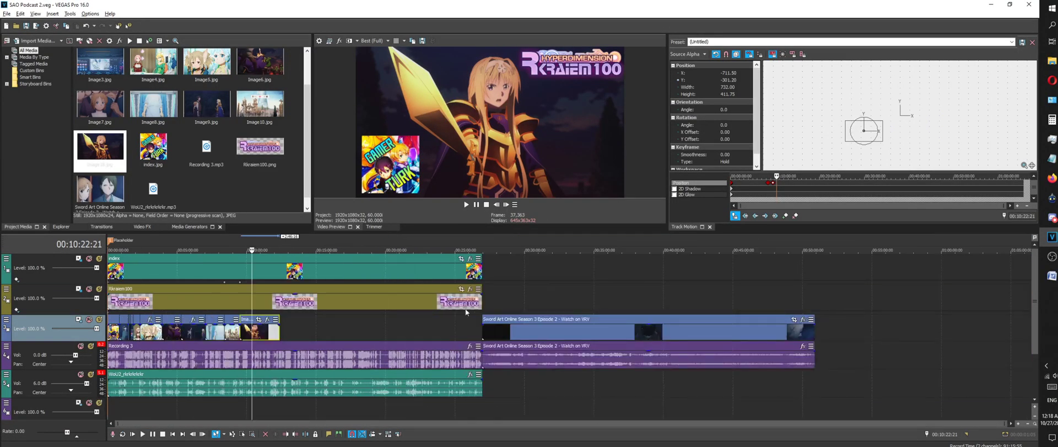
right_click(508, 295)
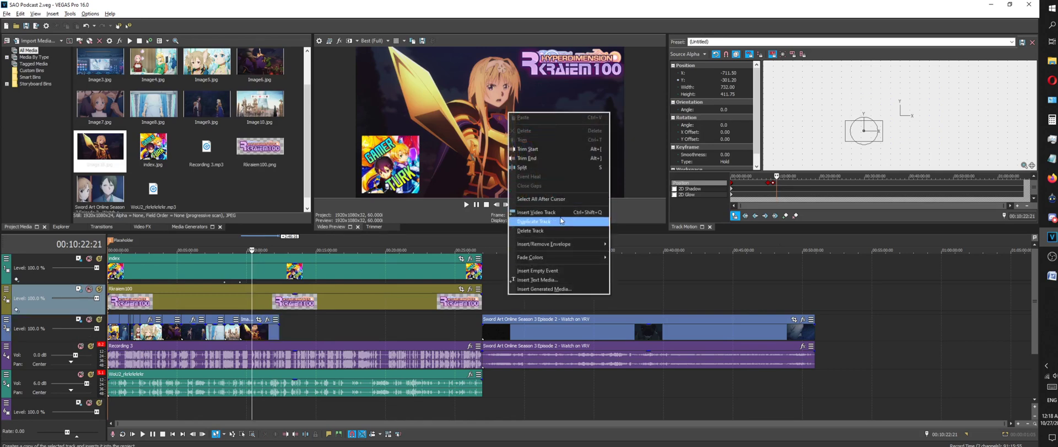
click(562, 213)
drag(74, 304, 78, 334)
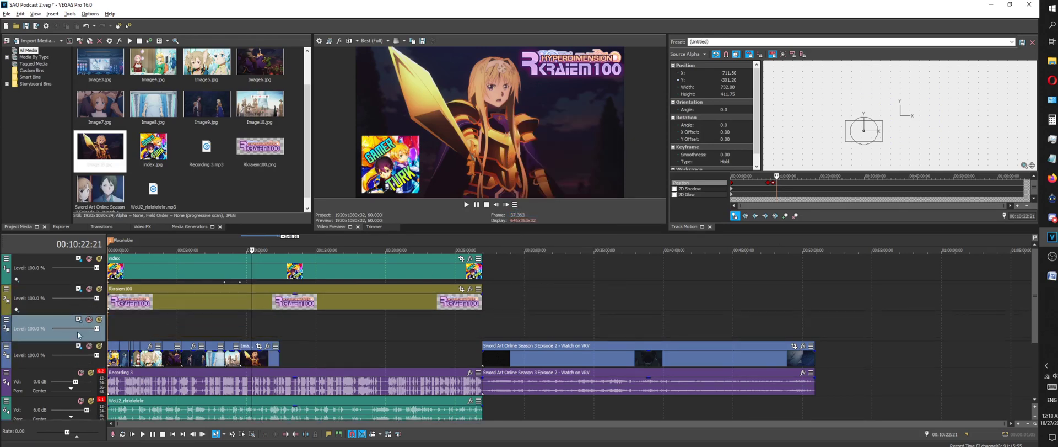
scroll(217, 154, up, 2)
Bring up the SAO Podcast 2 folder and place Vol_12_-_289.webp on the new track at 00:10:22:21
key(alt+Tab)
key(alt+Tab)
key(alt+Tab)
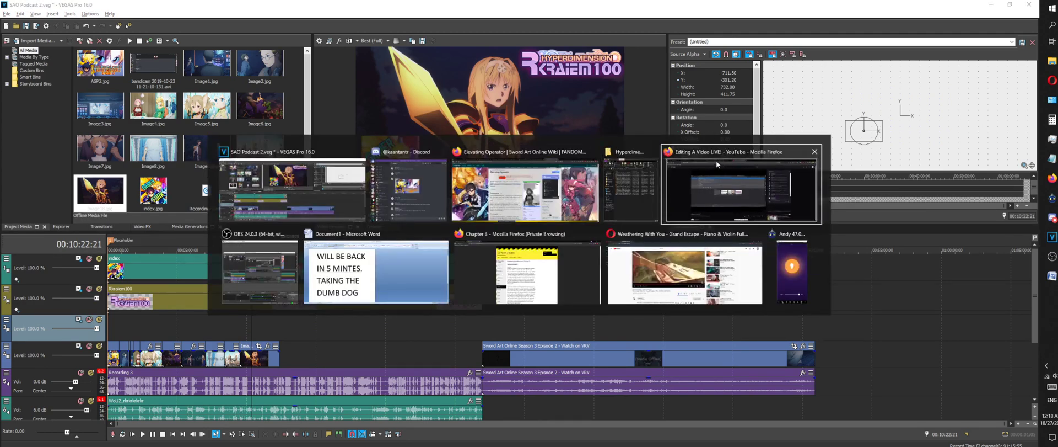
key(Escape)
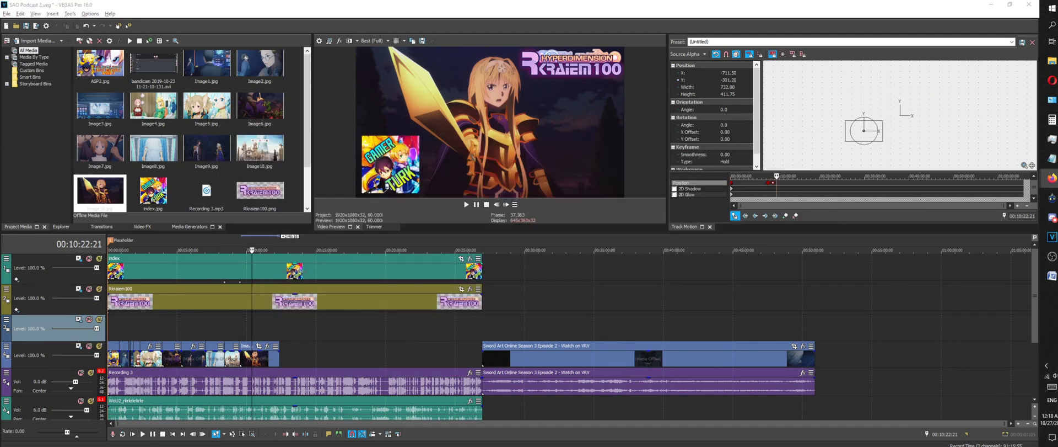
key(alt+Tab)
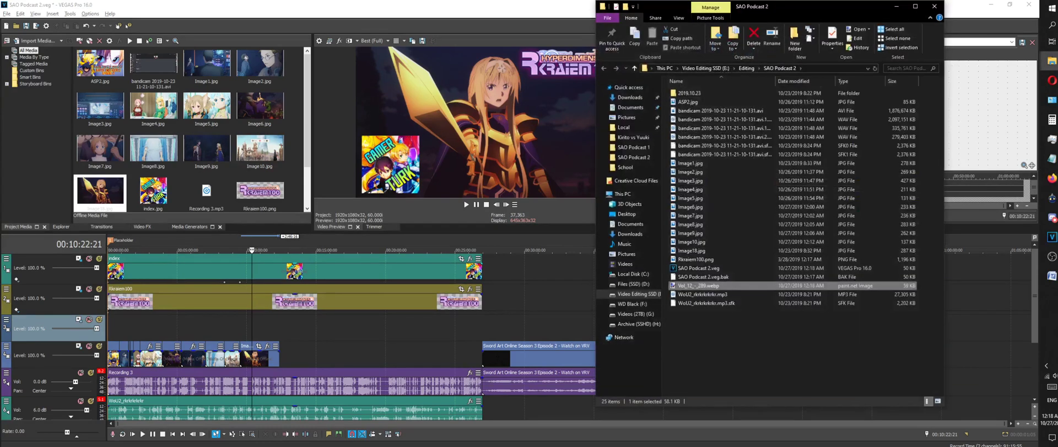
drag(680, 288, 531, 299)
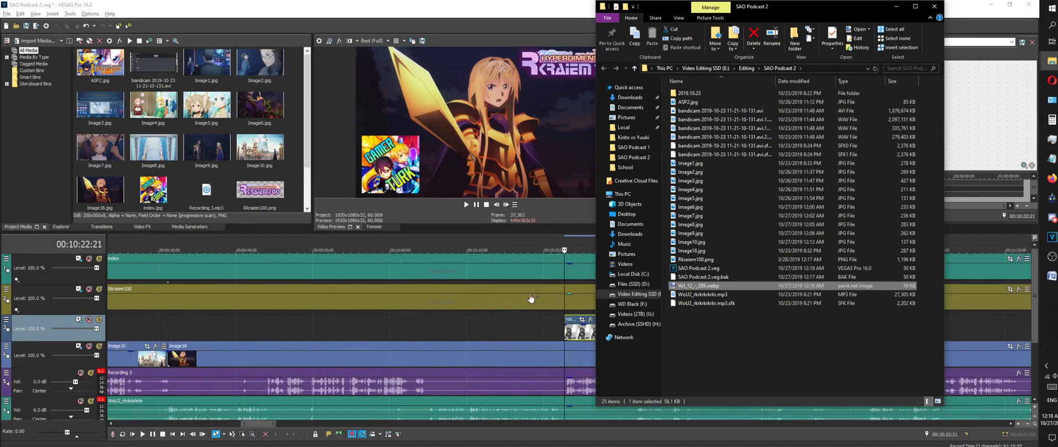
Lengthen the Elevating Operator image while playing the podcast, and move it to start at about 00:10:27
click(559, 237)
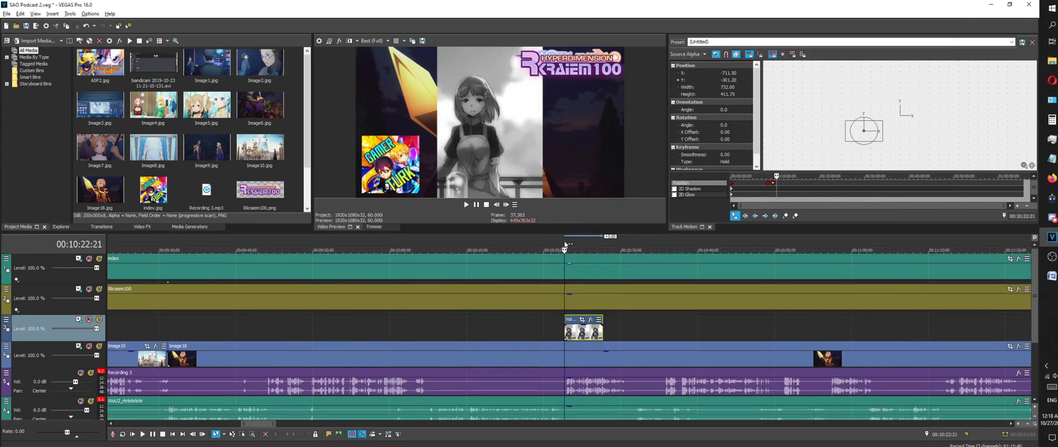
key(space)
scroll(591, 308, up, 3)
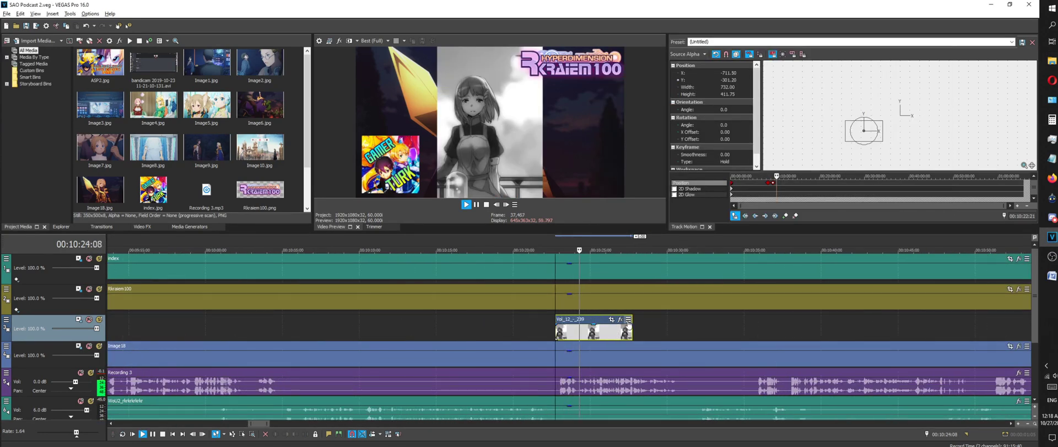
drag(628, 325, 675, 325)
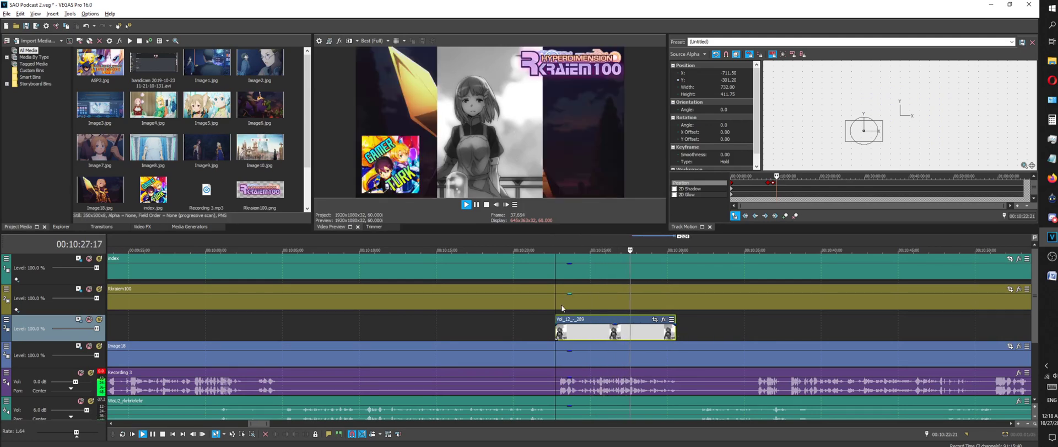
drag(571, 335, 604, 338)
click(587, 246)
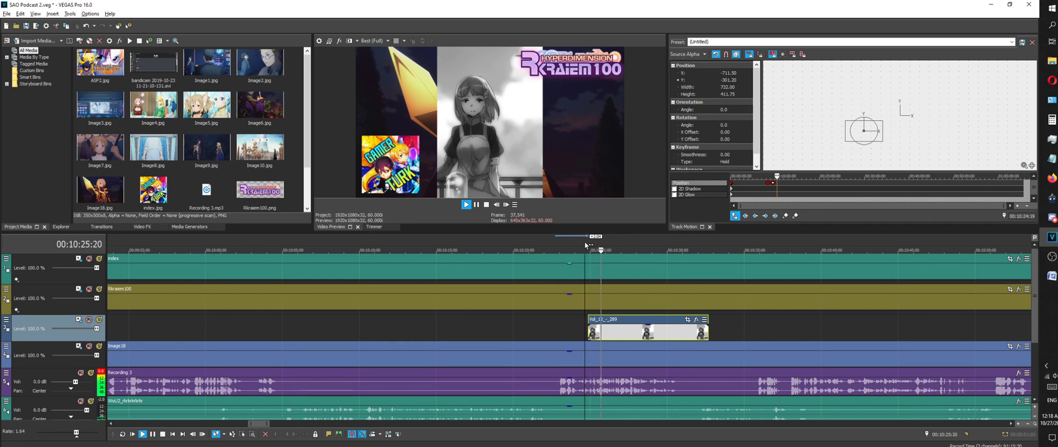
drag(596, 330, 634, 331)
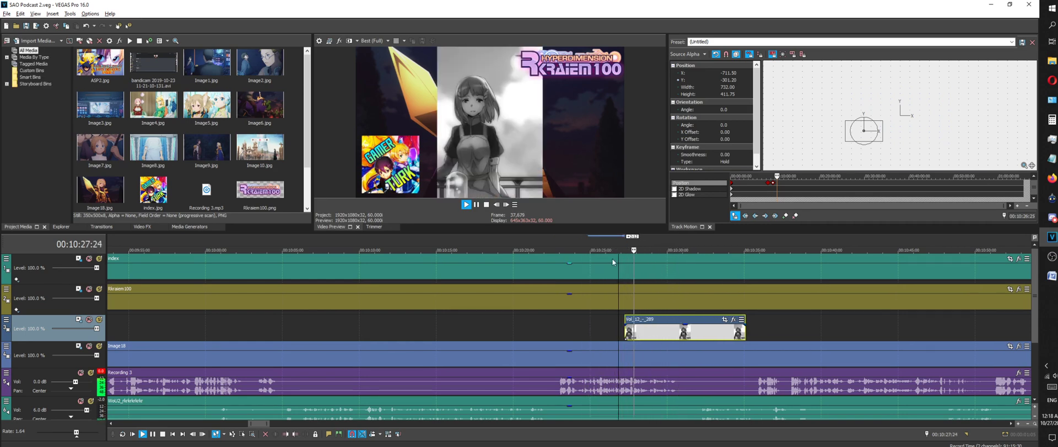
Keep listening to the podcast and extend the end of the Elevating Operator image to about 00:11:45
scroll(611, 264, down, 6)
scroll(581, 332, up, 6)
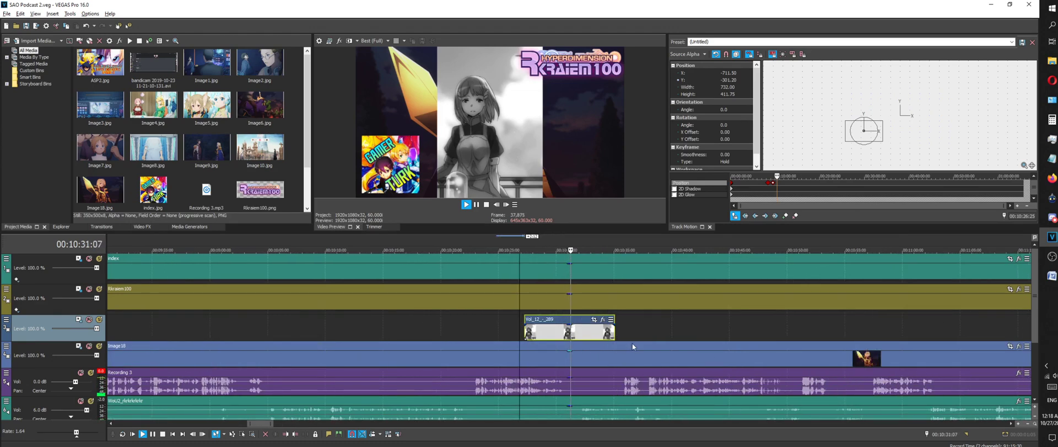
scroll(612, 332, down, 6)
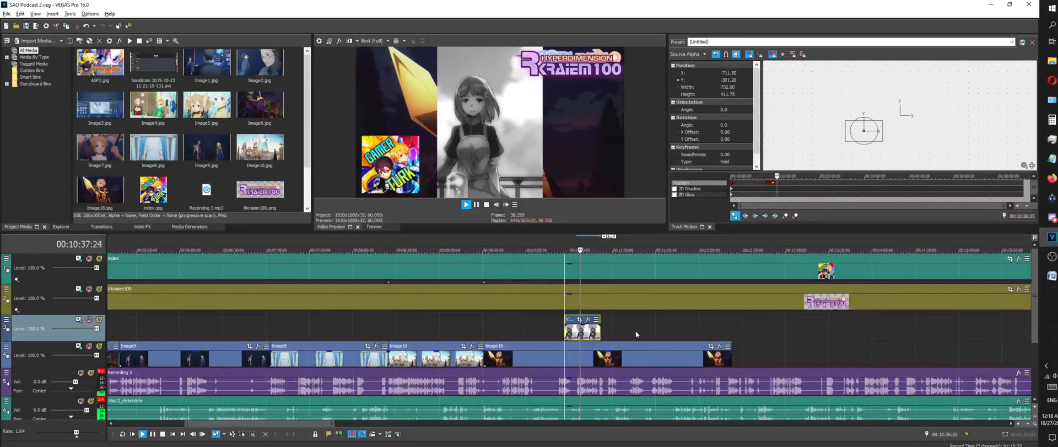
scroll(636, 330, down, 5)
scroll(630, 341, down, 2)
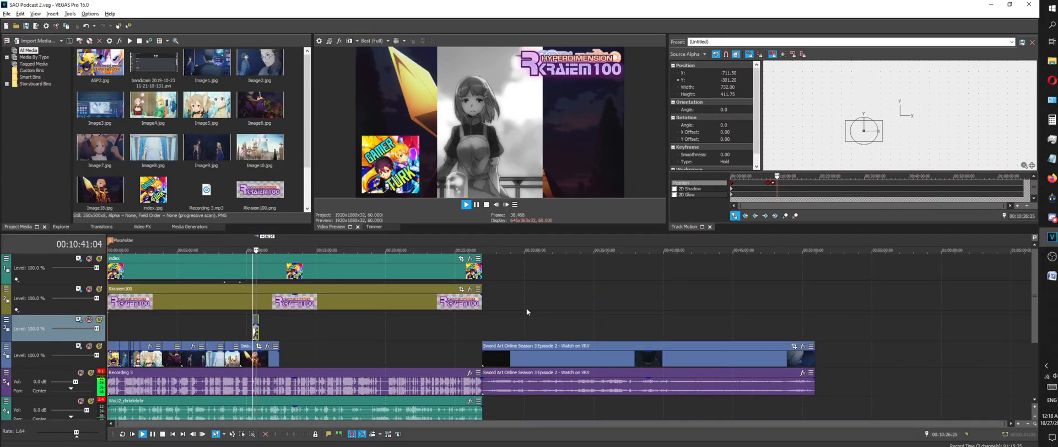
scroll(536, 341, up, 4)
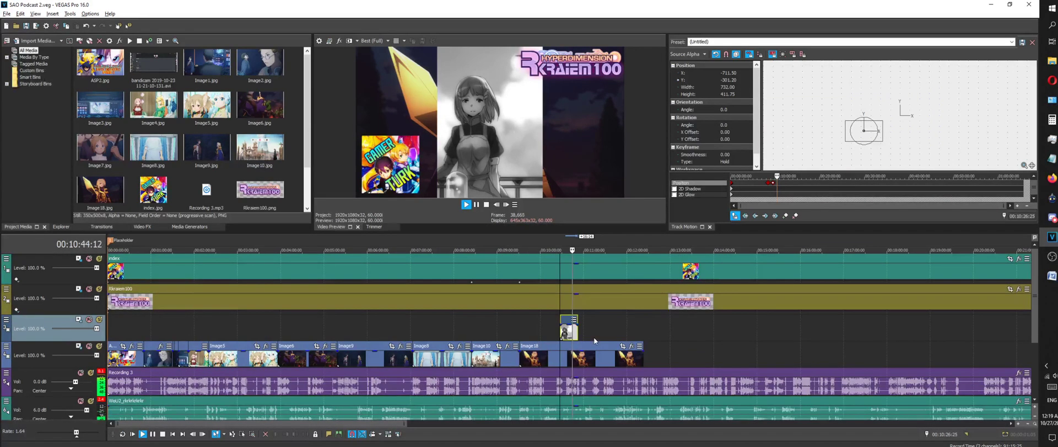
scroll(623, 338, up, 2)
drag(611, 331, 714, 330)
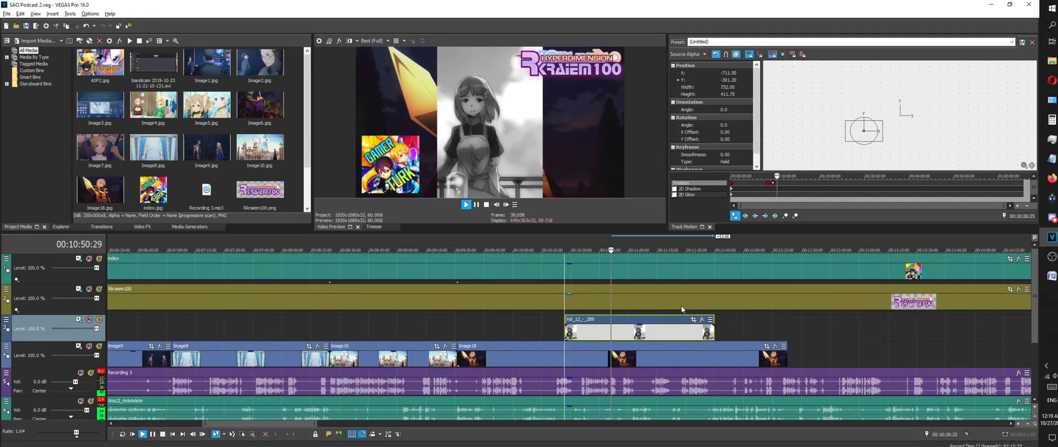
Listen for where the Elevating Operator discussion ends and trim the end of her image to 00:11:11:18
scroll(681, 305, down, 3)
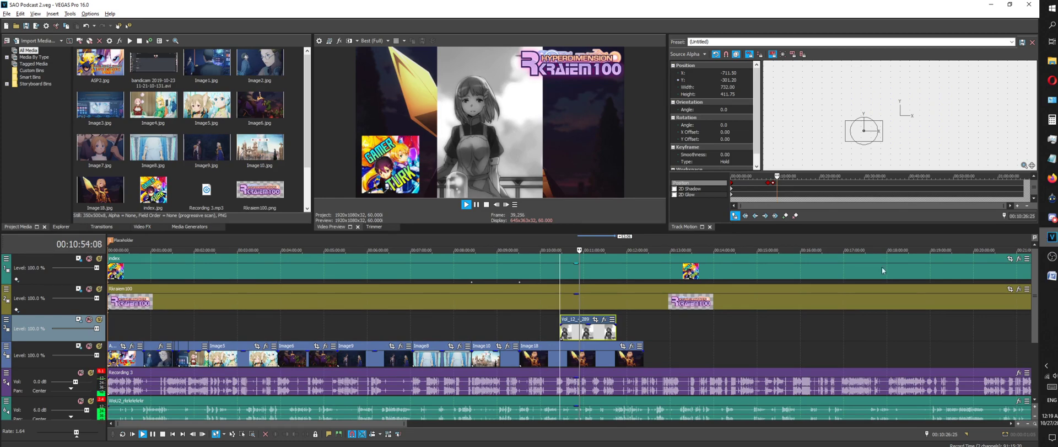
scroll(791, 296, up, 3)
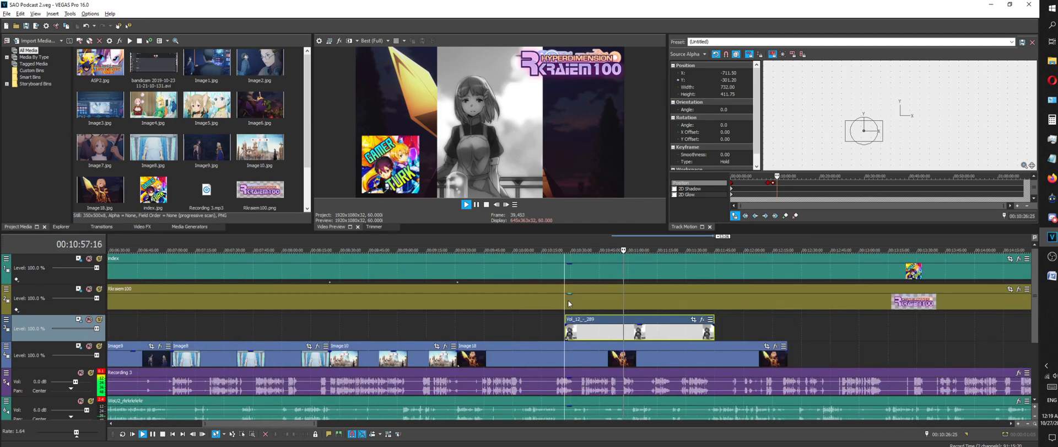
scroll(703, 288, up, 3)
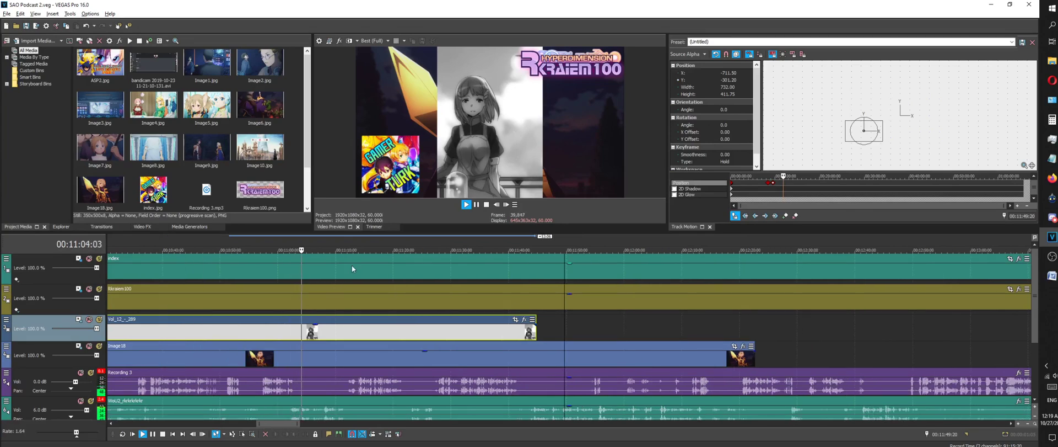
click(353, 245)
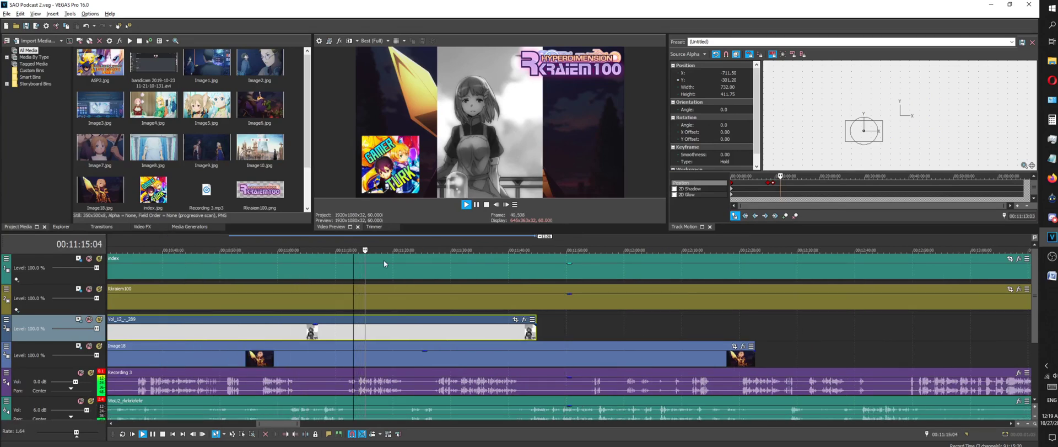
click(351, 239)
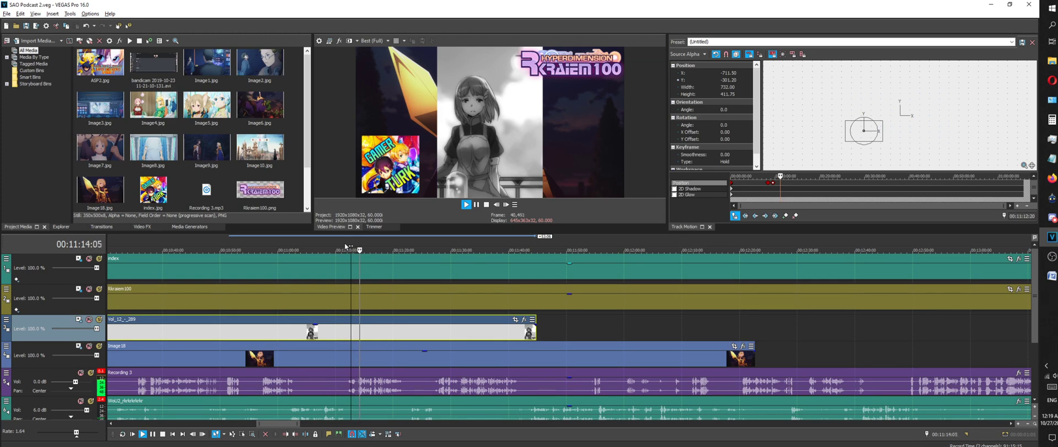
click(345, 242)
right_click(379, 326)
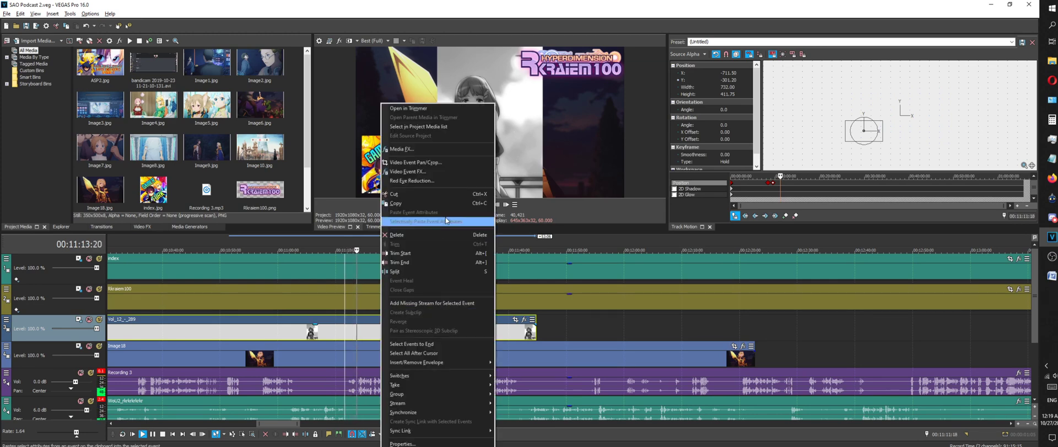
click(427, 270)
Listen to the podcast after the Elevating Operator image, lower the volume, and replay the part just after 00:11:30
scroll(445, 309, down, 5)
scroll(570, 341, down, 2)
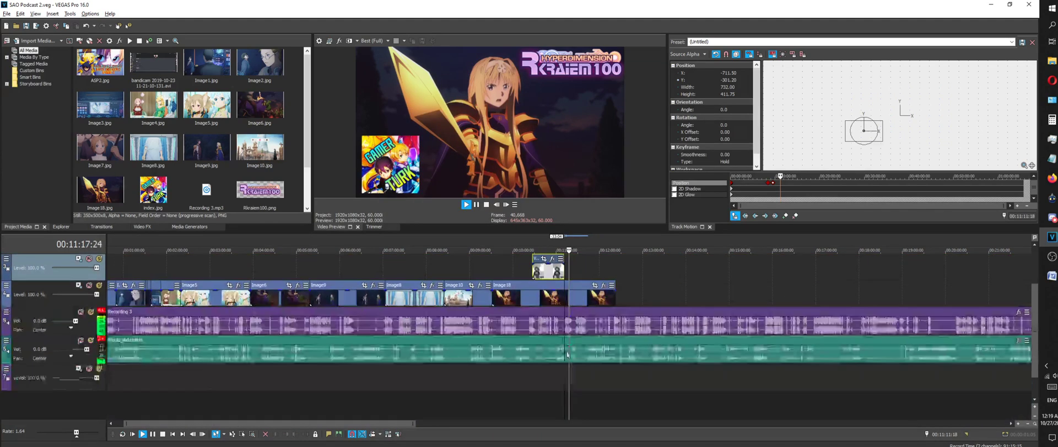
scroll(571, 341, up, 2)
scroll(600, 337, down, 2)
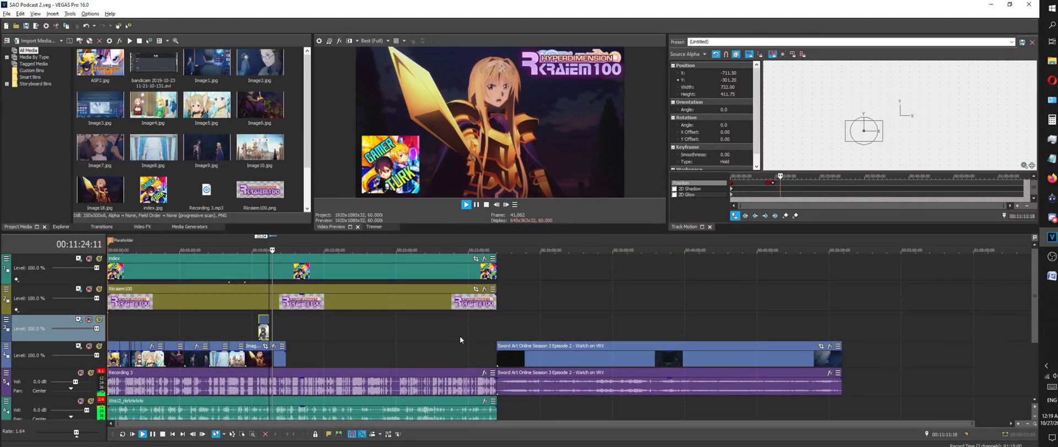
key(XF86AudioLowerVolume)
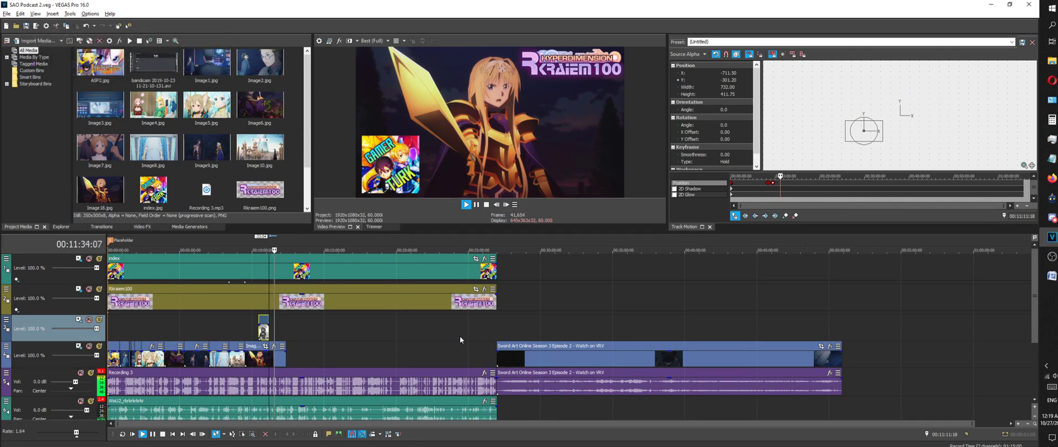
scroll(380, 361, up, 5)
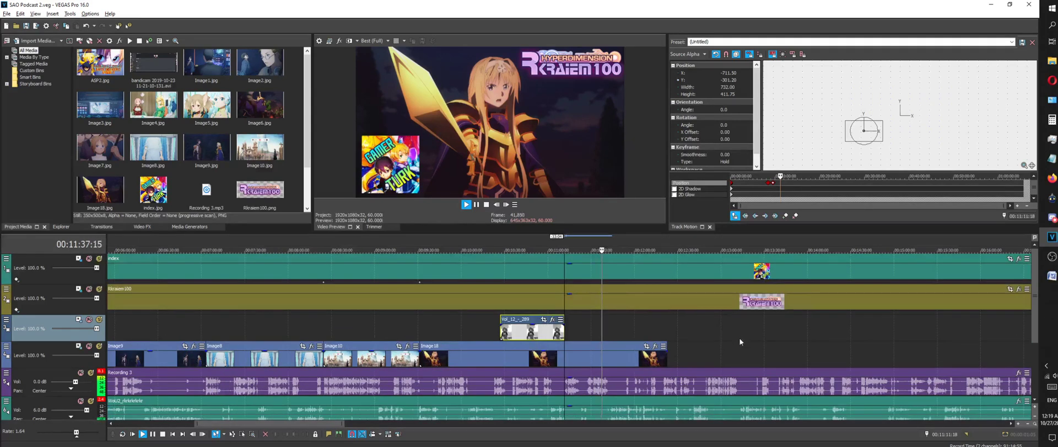
scroll(728, 337, up, 2)
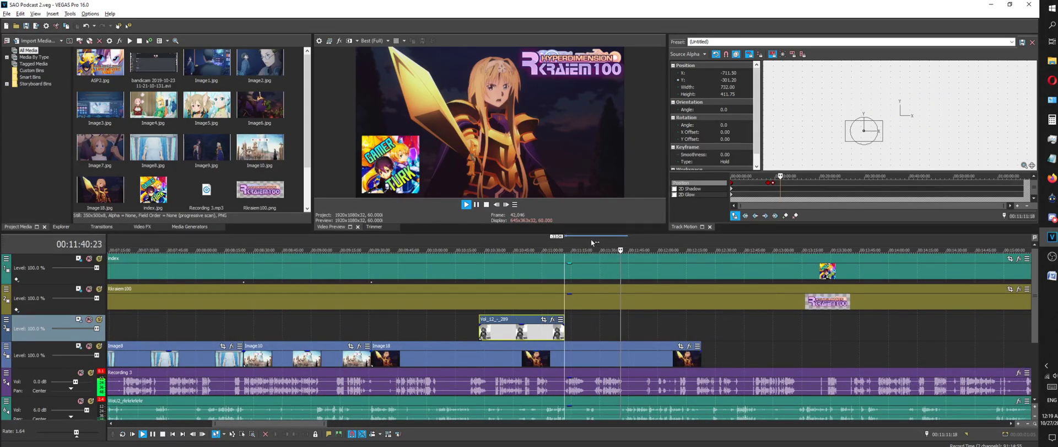
scroll(591, 239, up, 3)
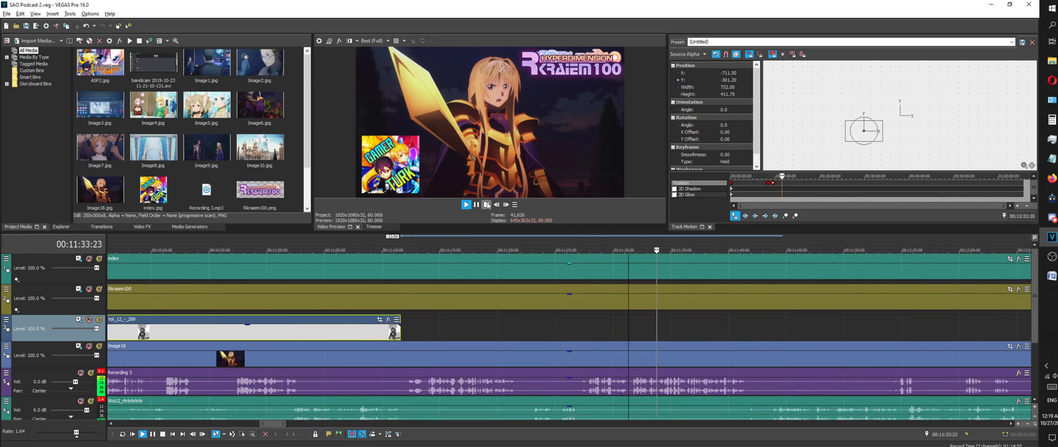
Stop playback and trim the end of the Image18 still to 00:11:31:10
click(670, 357)
key(space)
right_click(669, 357)
click(694, 170)
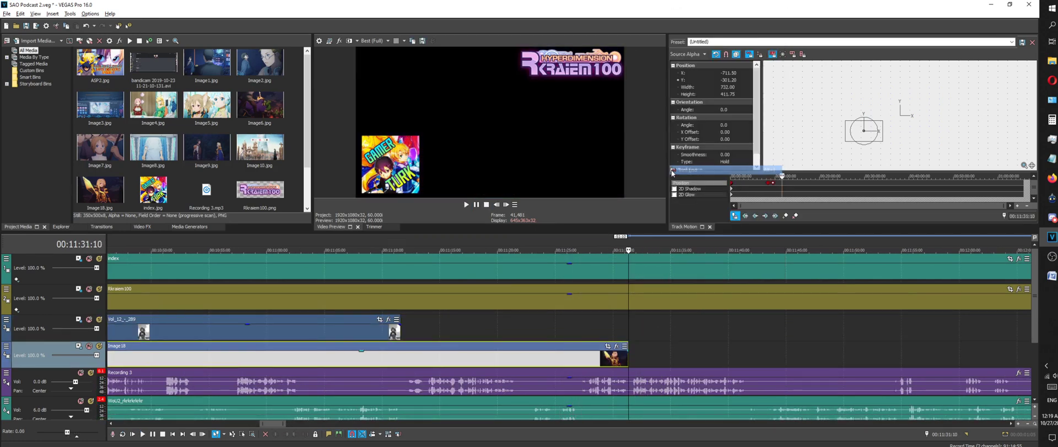
Switch to Firefox and open the tweet with the Episode 3 preview screenshots from the Twitter media page
key(alt+Tab)
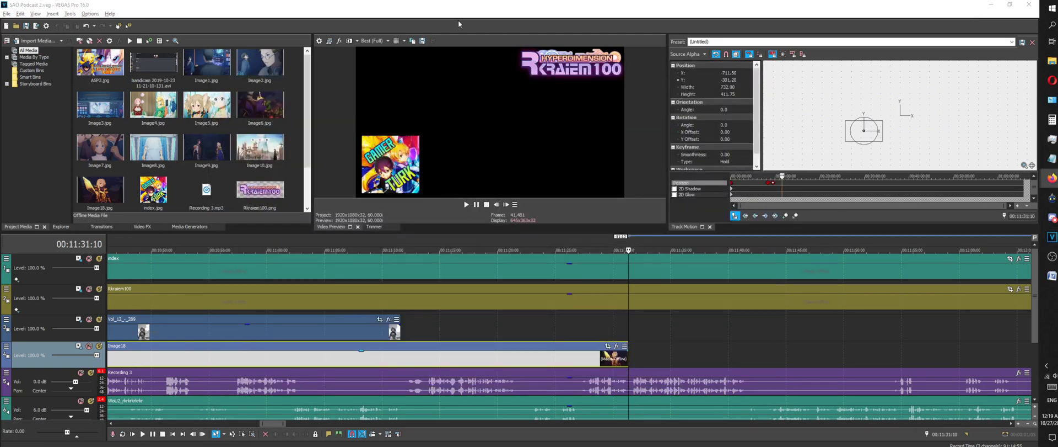
key(alt+Tab)
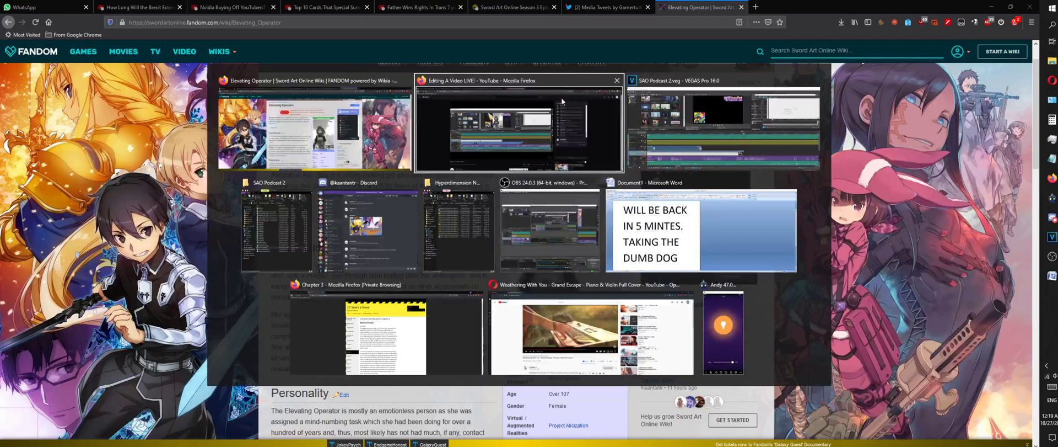
click(334, 214)
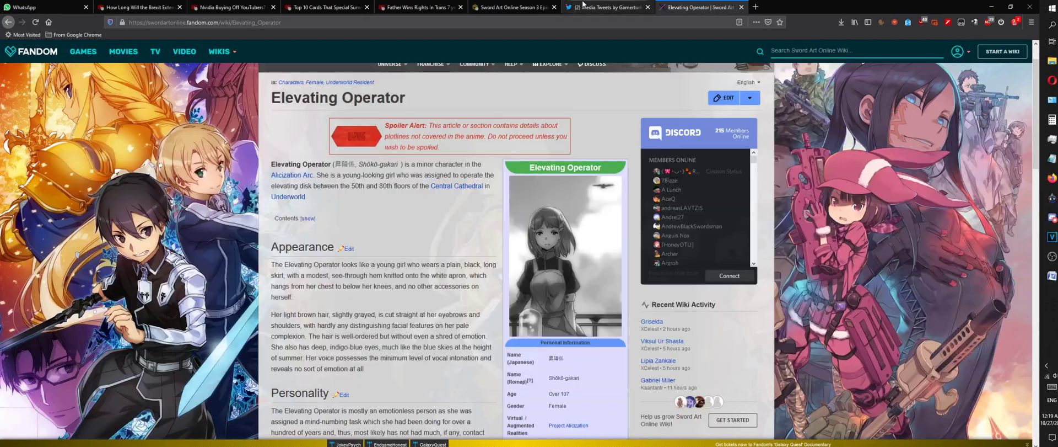
click(606, 7)
click(580, 266)
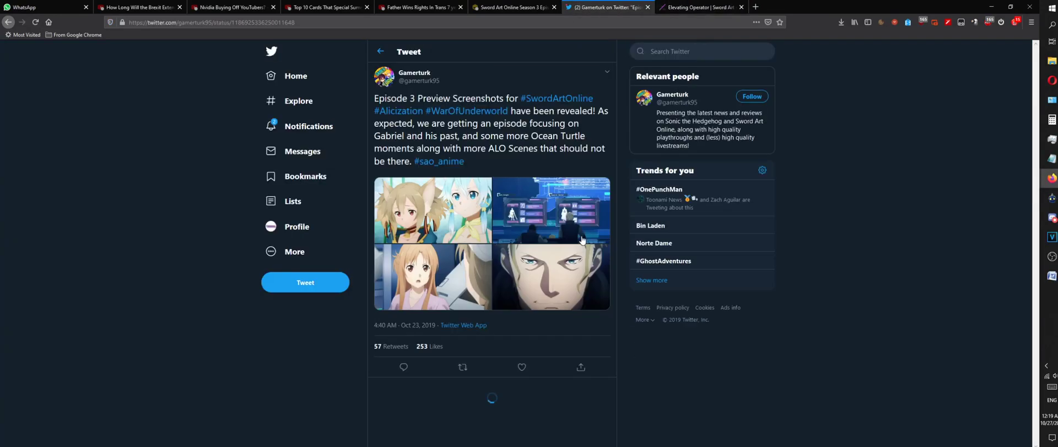
Enlarge the close-up screenshot of the blond man's face and save it as Image11.jpg in the SAO Podcast 2 folder
click(562, 277)
right_click(535, 208)
click(566, 247)
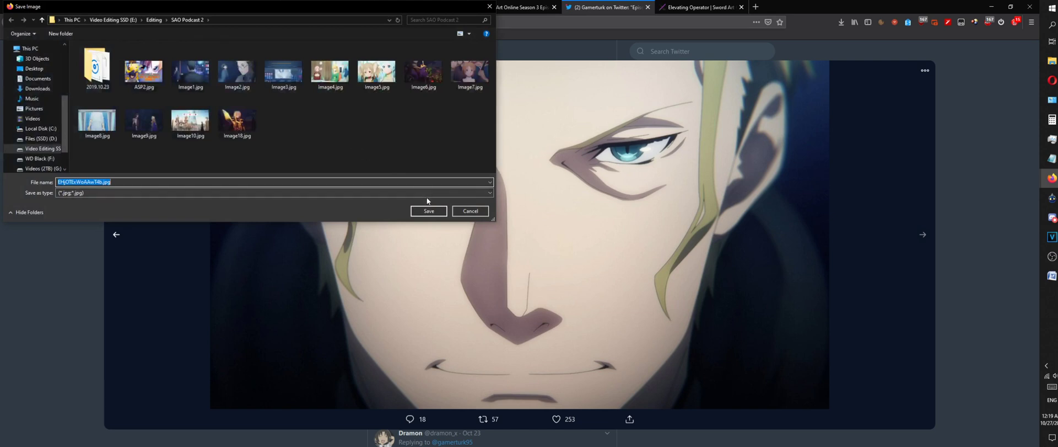
click(190, 118)
double_click(87, 180)
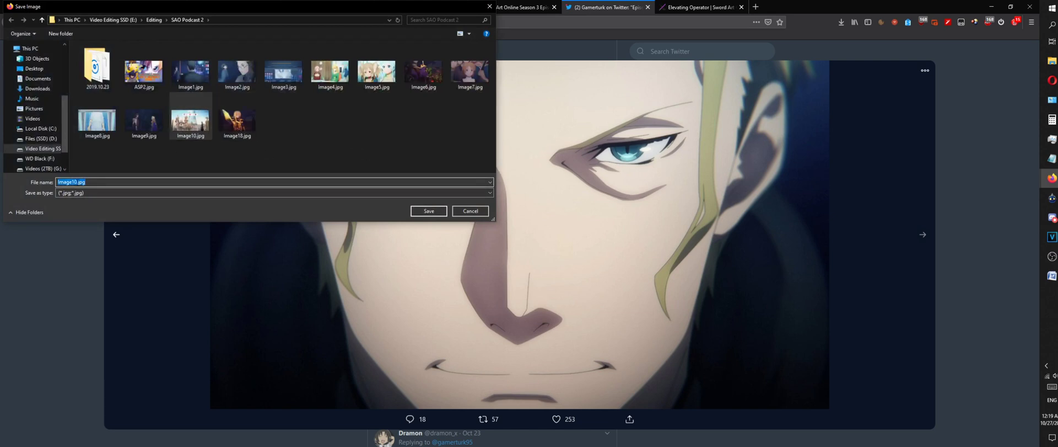
key(Return)
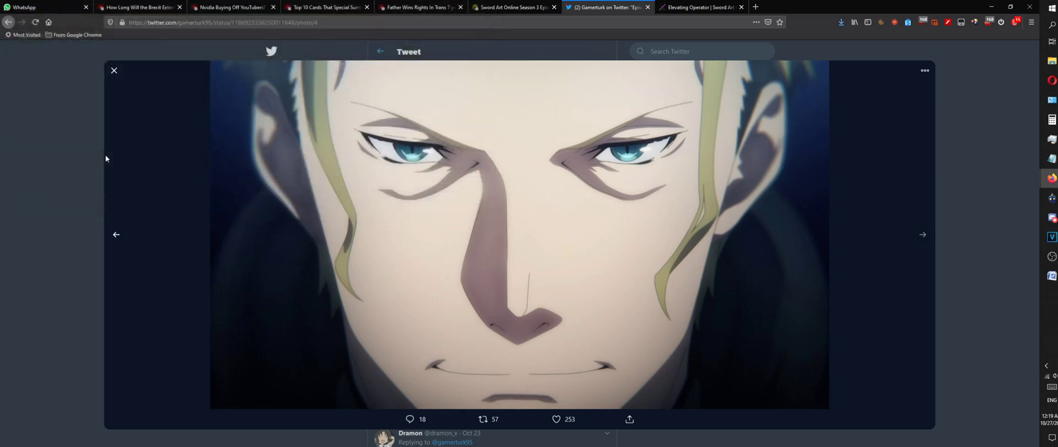
Return to VEGAS Pro, refresh the SAO Podcast 2 folder and add Image11.jpg directly after Image18 at 00:11:31:10
key(alt+Tab)
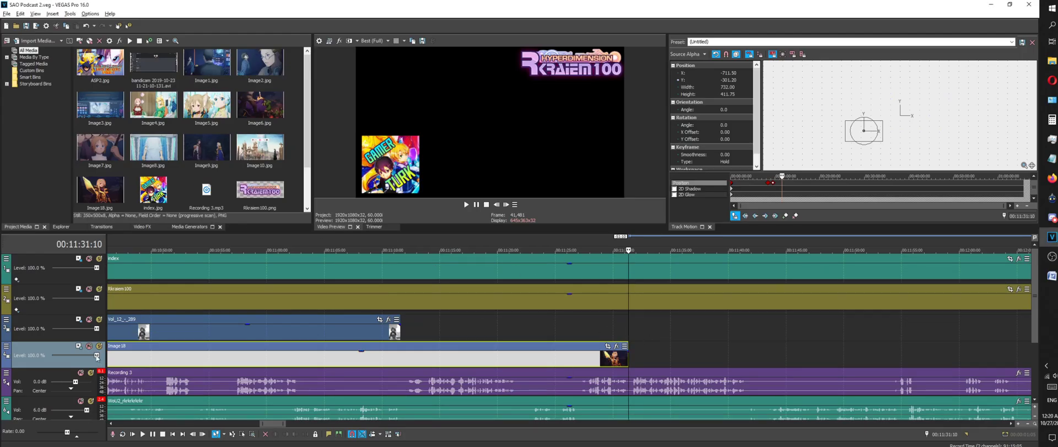
click(61, 227)
scroll(163, 142, down, 2)
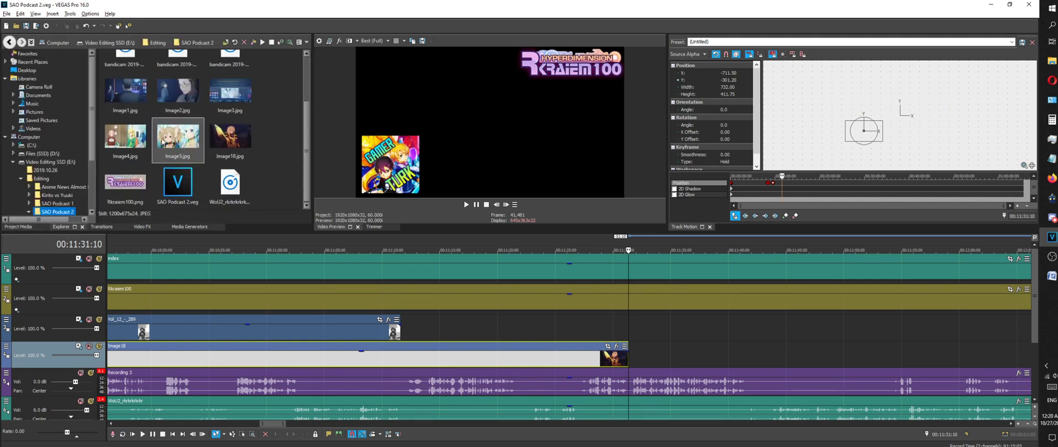
click(234, 42)
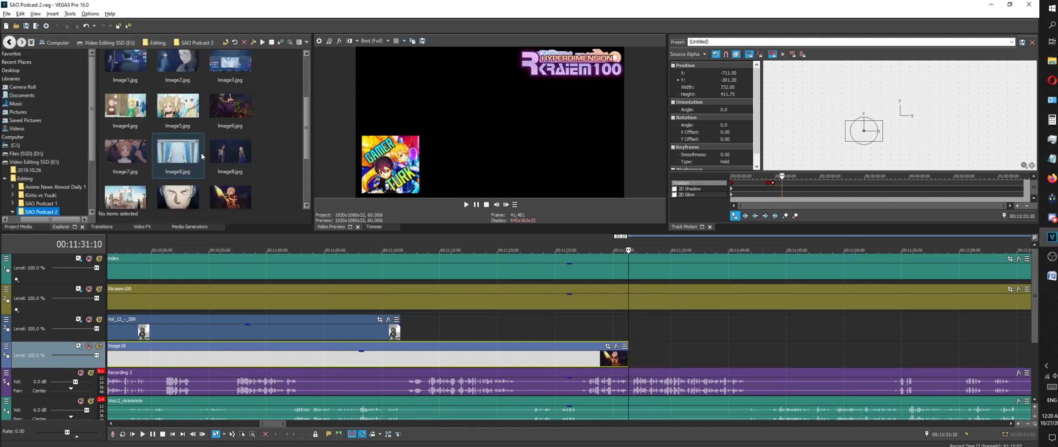
scroll(190, 124, down, 3)
double_click(190, 124)
scroll(554, 355, down, 3)
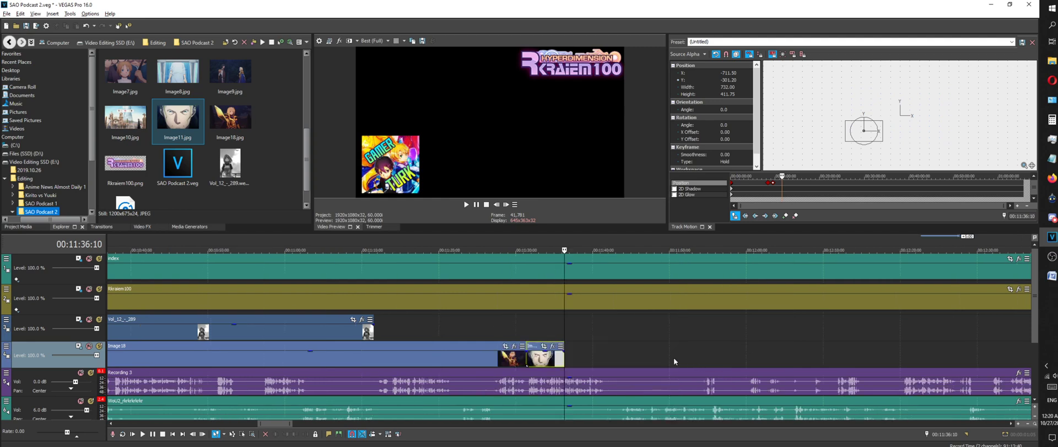
Lengthen the Image11 still to about 00:12:38 while playing the podcast from 00:11:31:10
drag(562, 364, 725, 355)
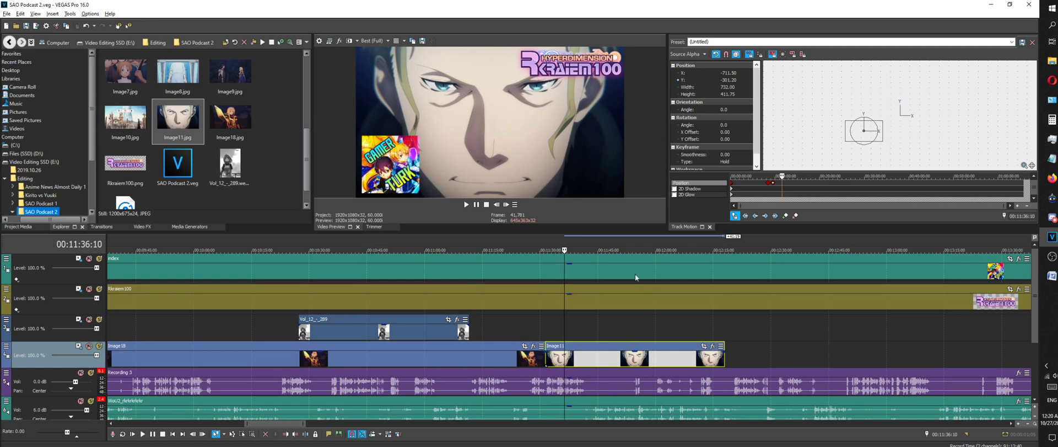
click(546, 246)
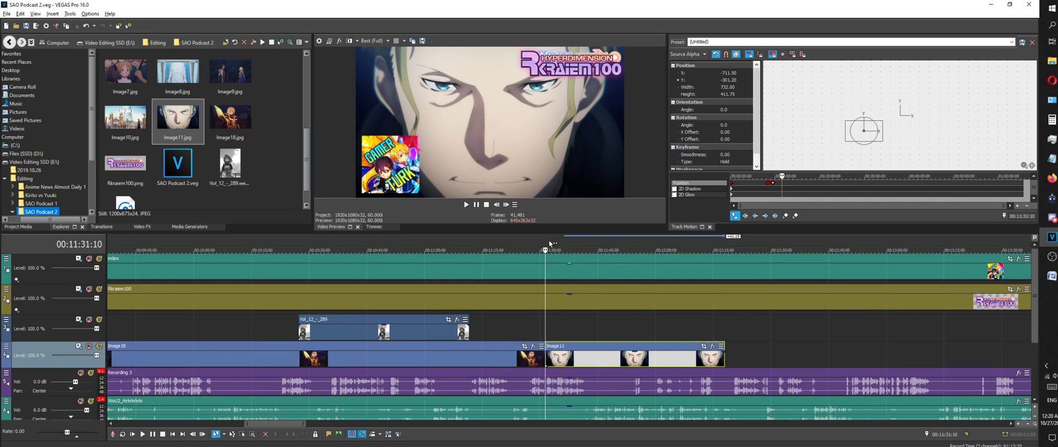
key(l)
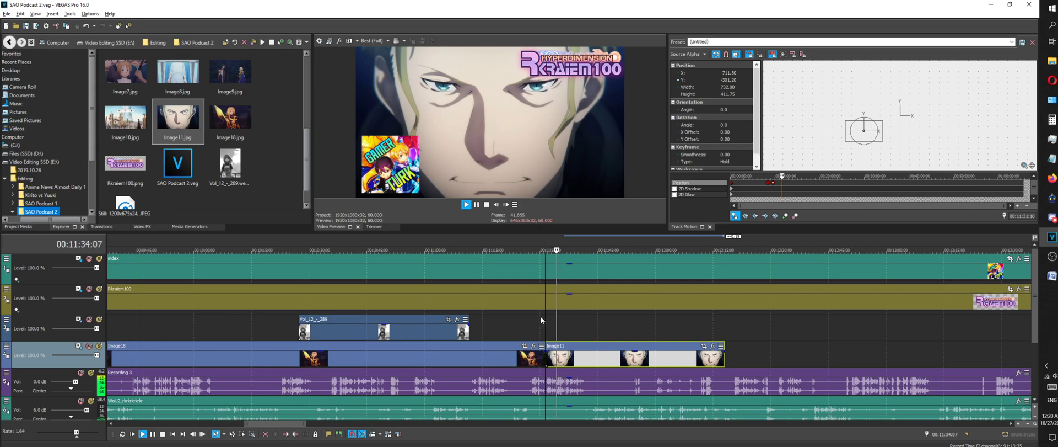
scroll(538, 316, down, 3)
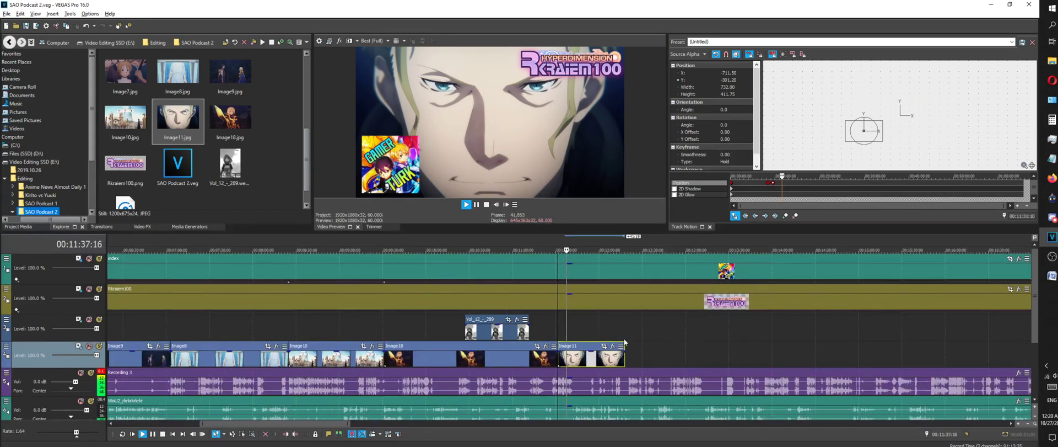
drag(626, 352, 653, 353)
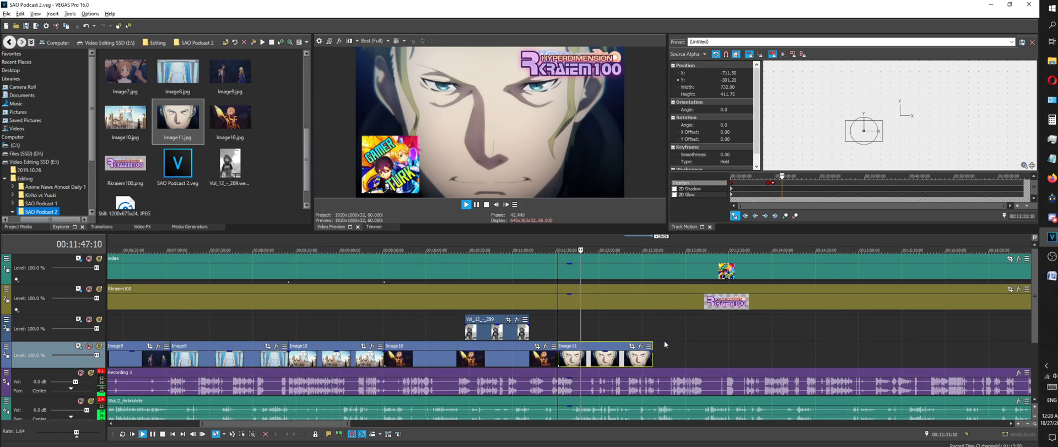
Keep listening to the podcast over Image11 and extend the still's end to about 00:13:53
scroll(639, 353, down, 3)
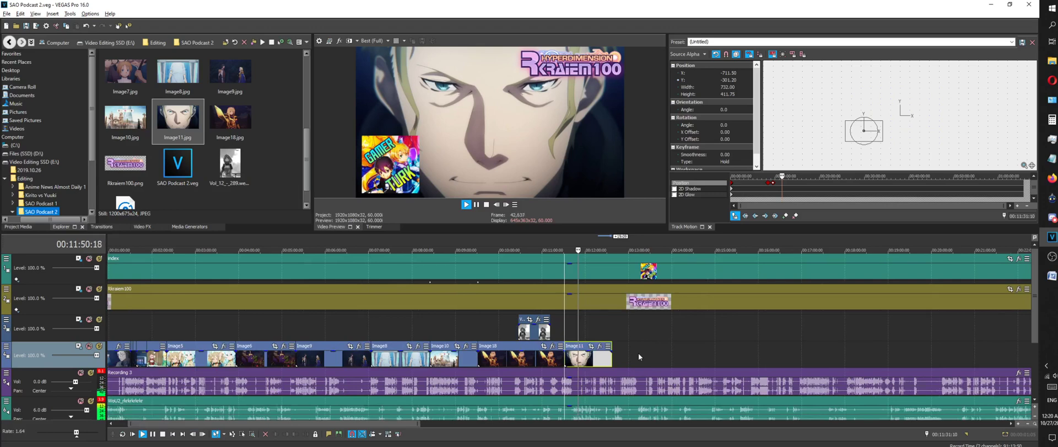
scroll(638, 355, up, 5)
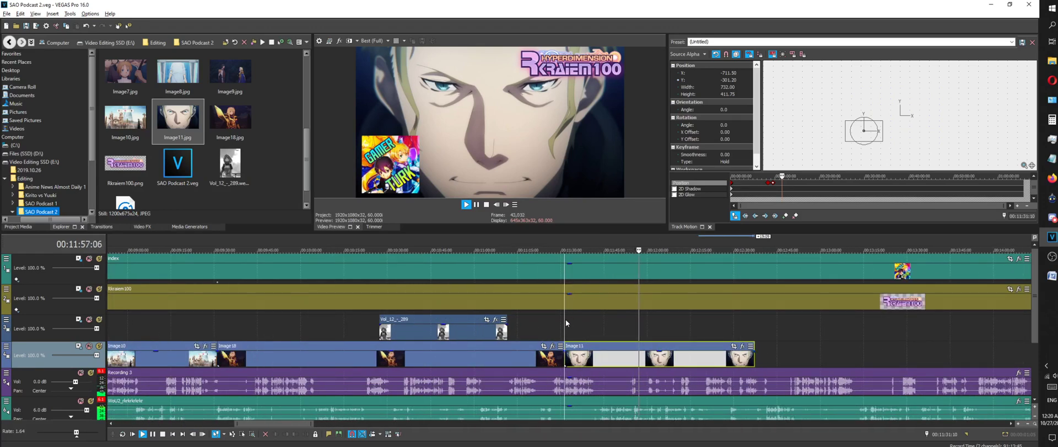
click(693, 309)
scroll(693, 310, up, 5)
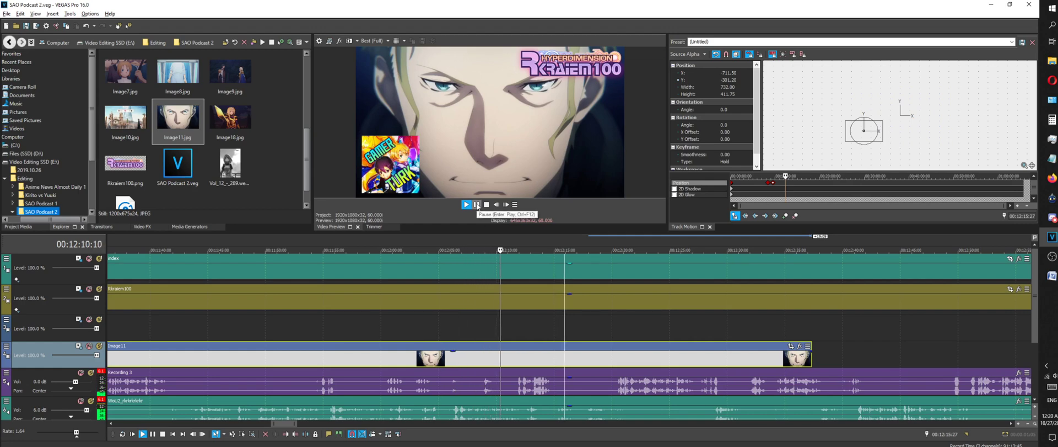
scroll(582, 268, down, 5)
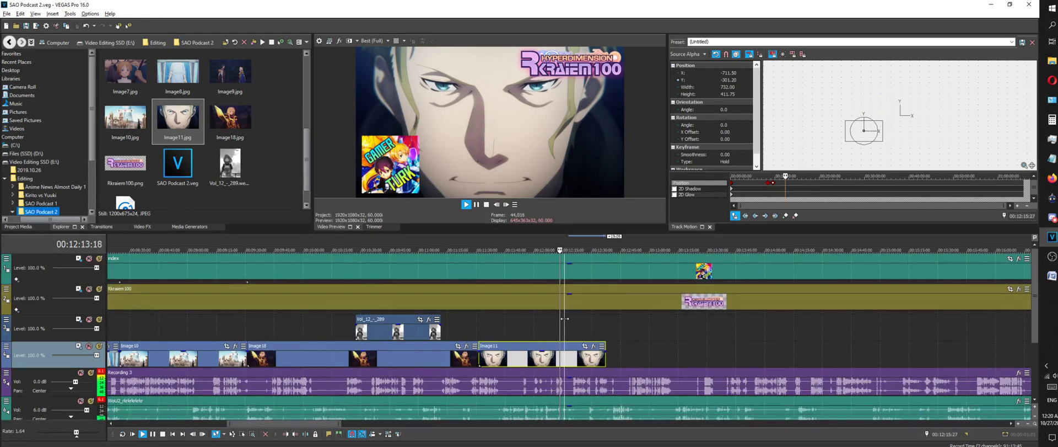
scroll(552, 337, right, 3)
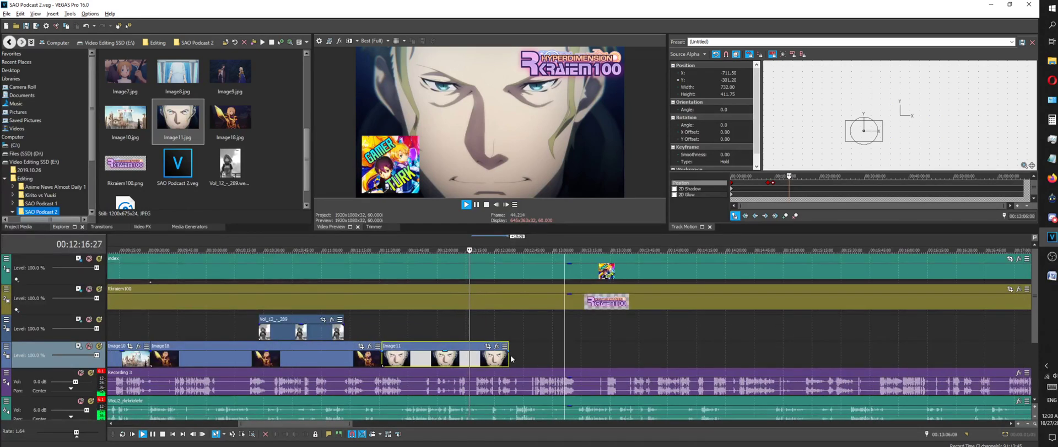
drag(509, 357, 656, 353)
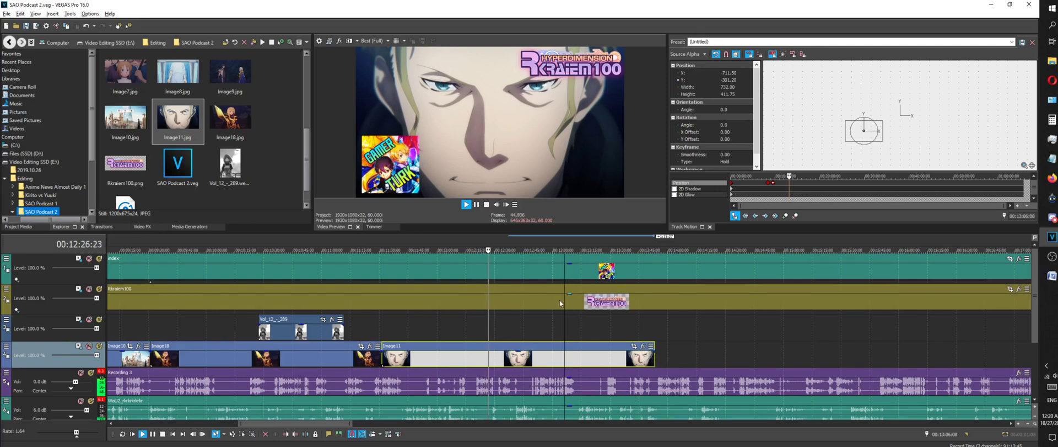
Listen to the podcast from 00:12:23:01 for where the Image11 topic ends, and replay the part from 00:12:37:01
click(481, 237)
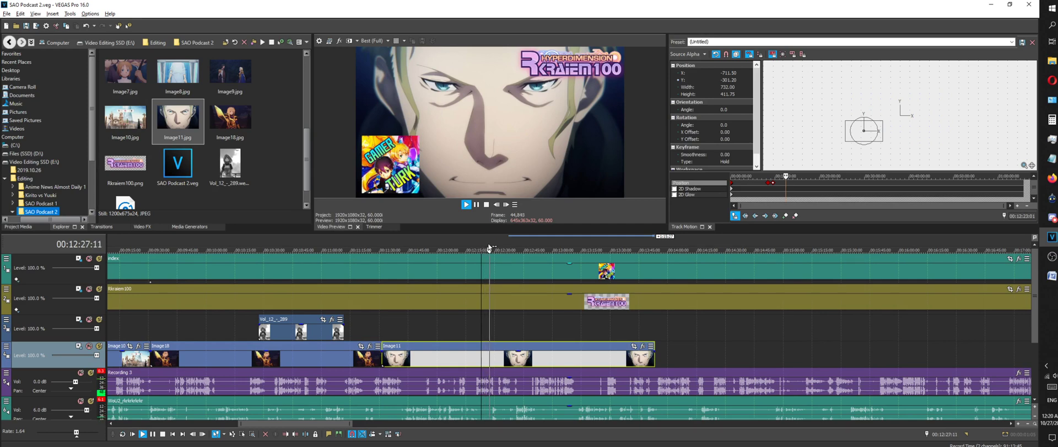
scroll(488, 247, down, 3)
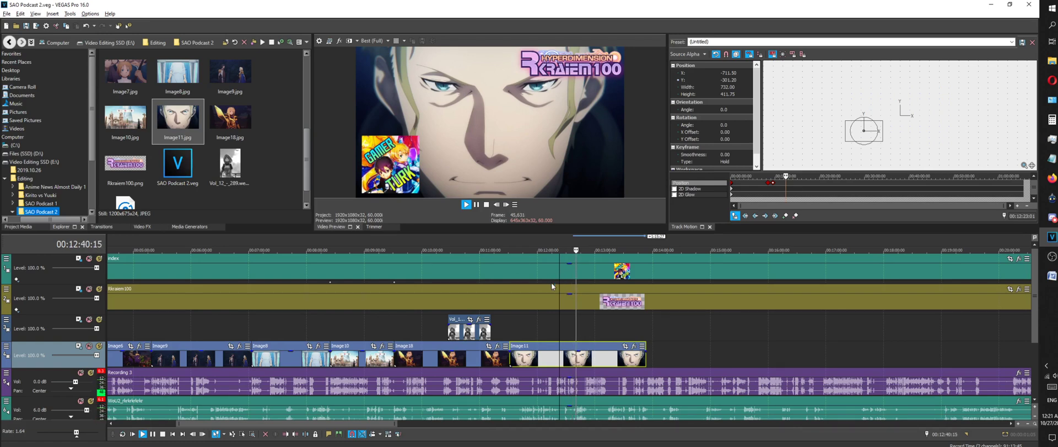
scroll(562, 301, down, 5)
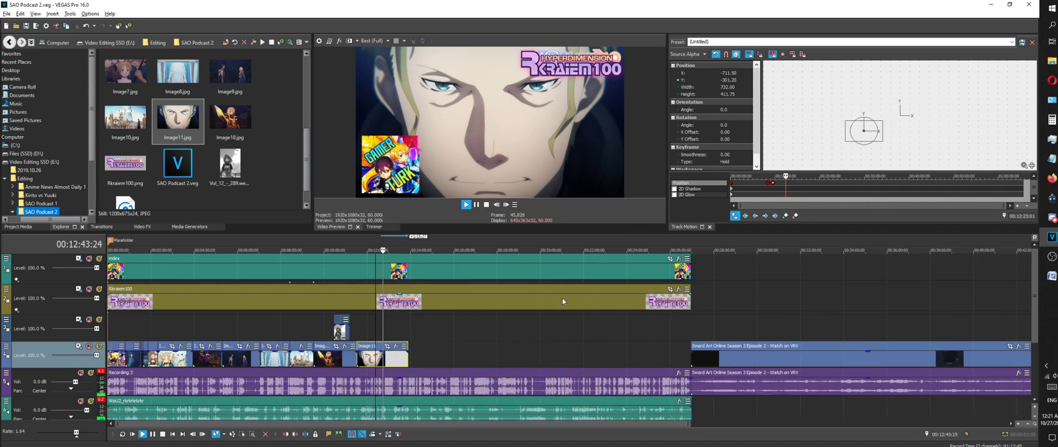
scroll(563, 301, up, 8)
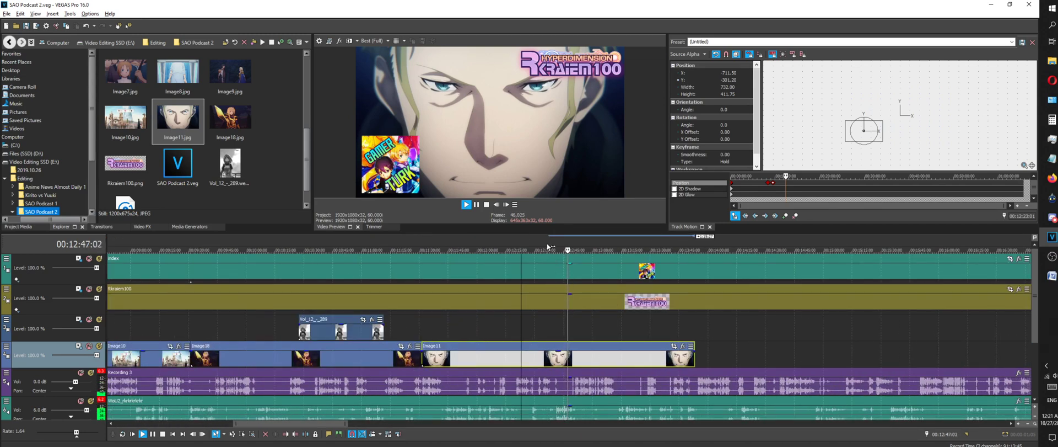
click(550, 249)
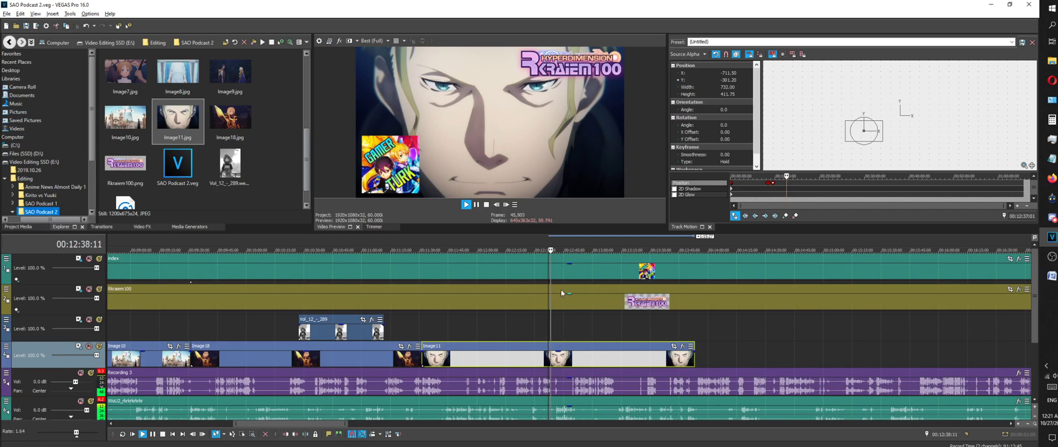
Find the end of the topic in the audio at 00:12:40:16 and trim the end of Image11 there
scroll(562, 293, up, 3)
scroll(574, 298, down, 1)
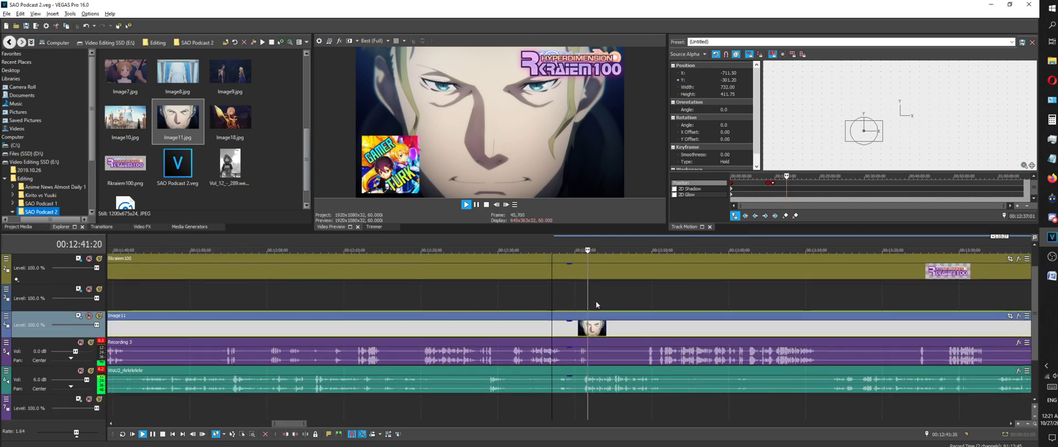
scroll(596, 300, up, 4)
click(524, 241)
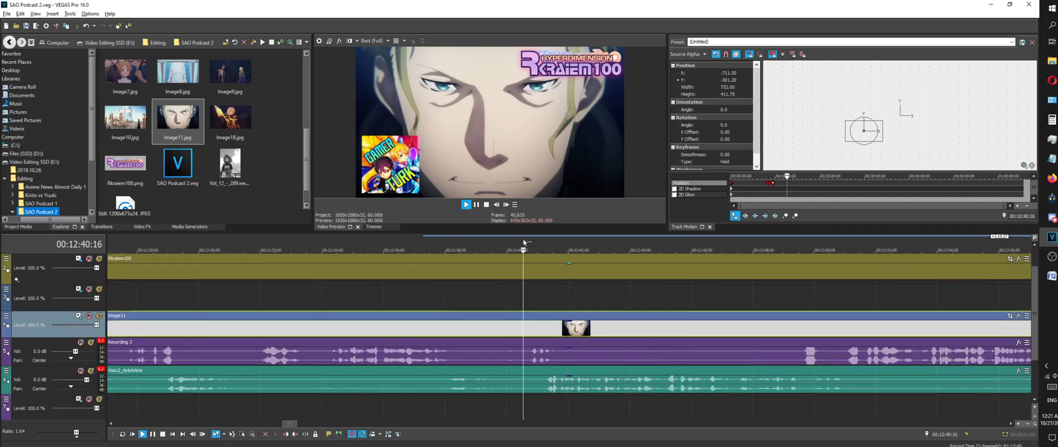
click(485, 204)
right_click(595, 326)
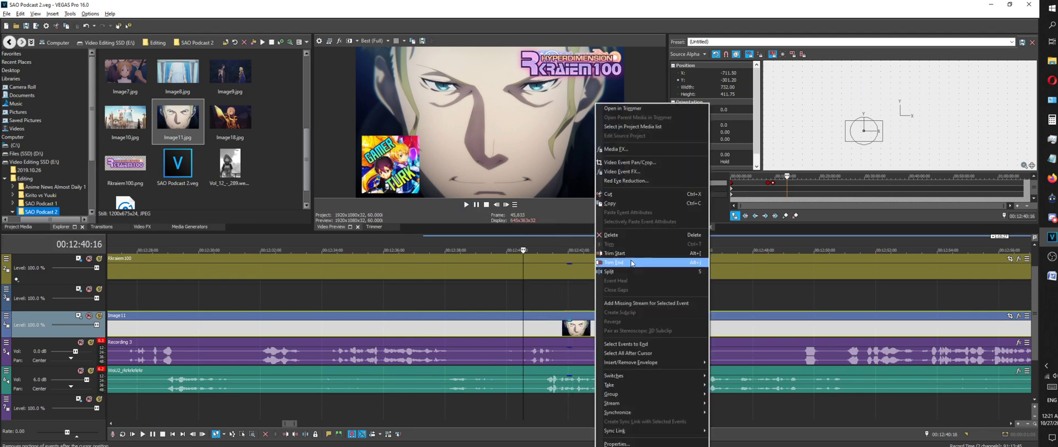
click(632, 263)
Go to about 00:29:49 in the Sword Art Online Season 3 Episode 2 clip and advance to the bright circular sky shot
scroll(630, 294, down, 10)
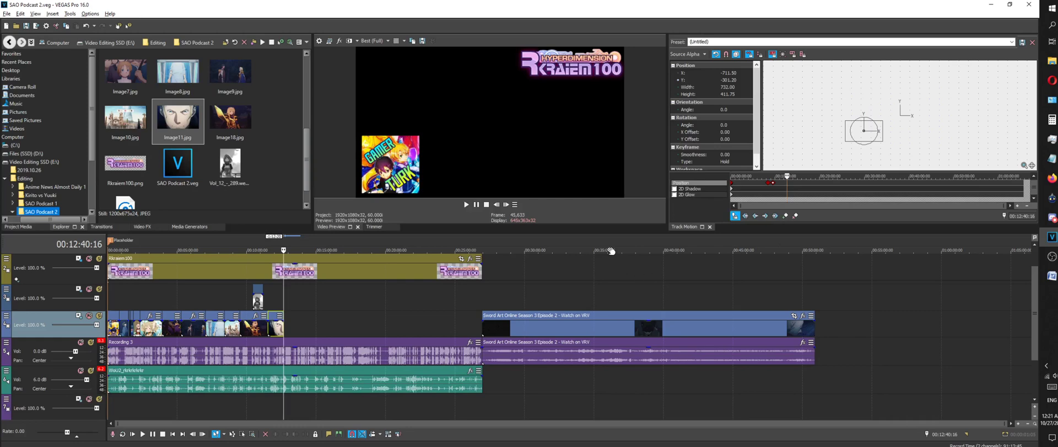
drag(599, 246, 522, 230)
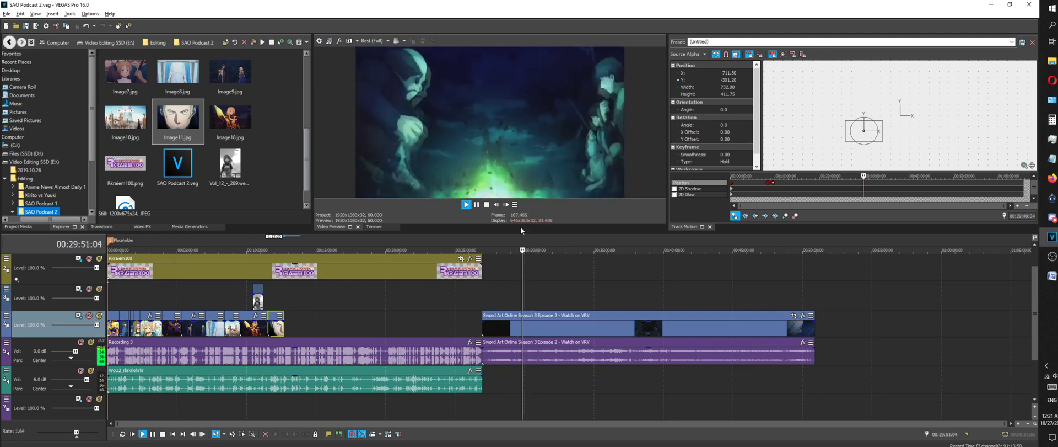
click(496, 204)
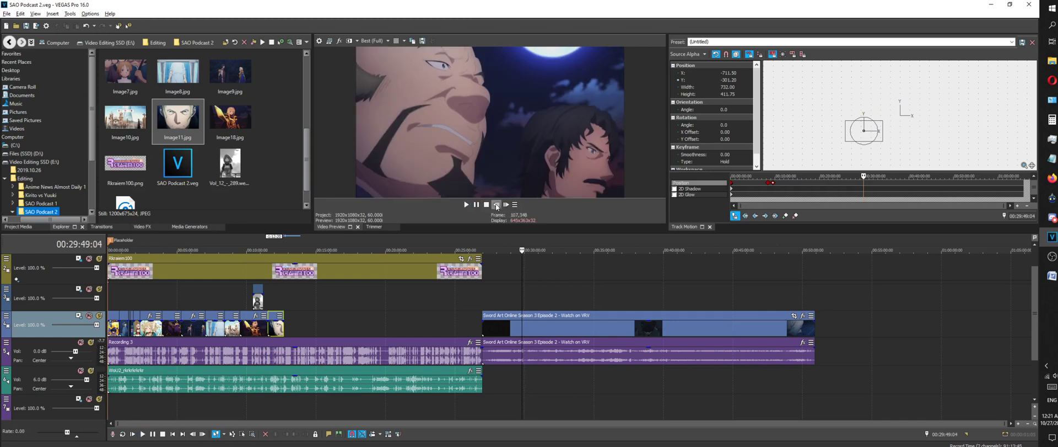
click(507, 205)
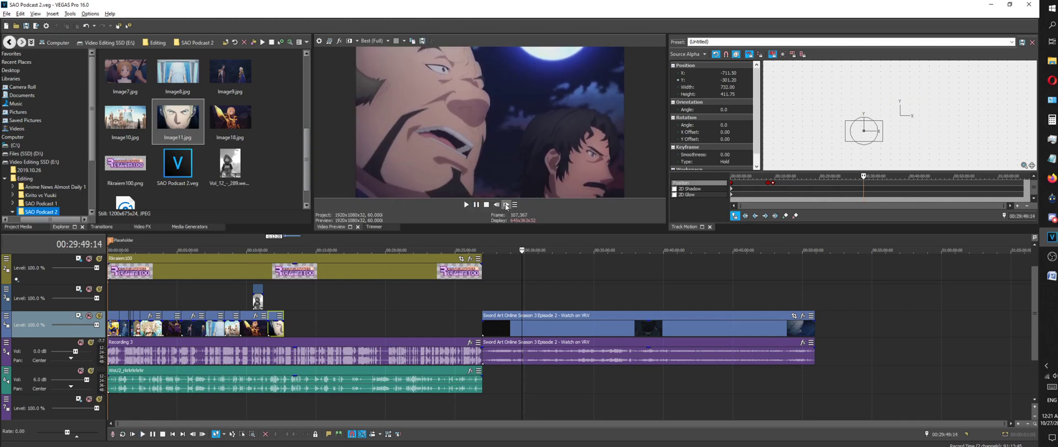
click(507, 205)
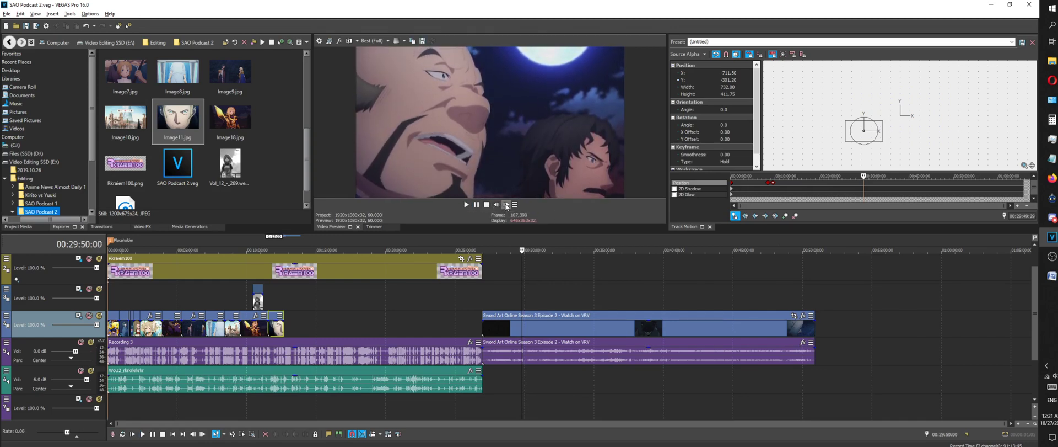
click(506, 204)
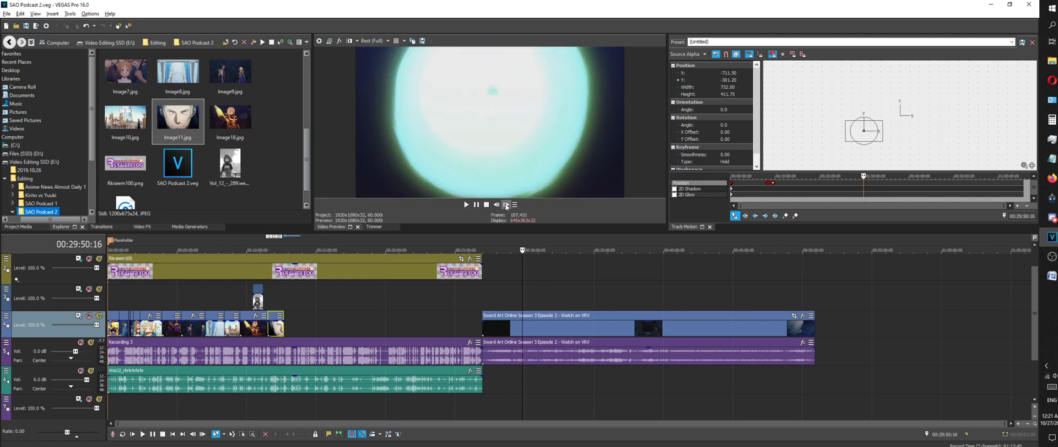
click(506, 204)
Settle on the circular sky frame at 00:29:50:17 and save it as the snapshot Image12.jpg
click(496, 204)
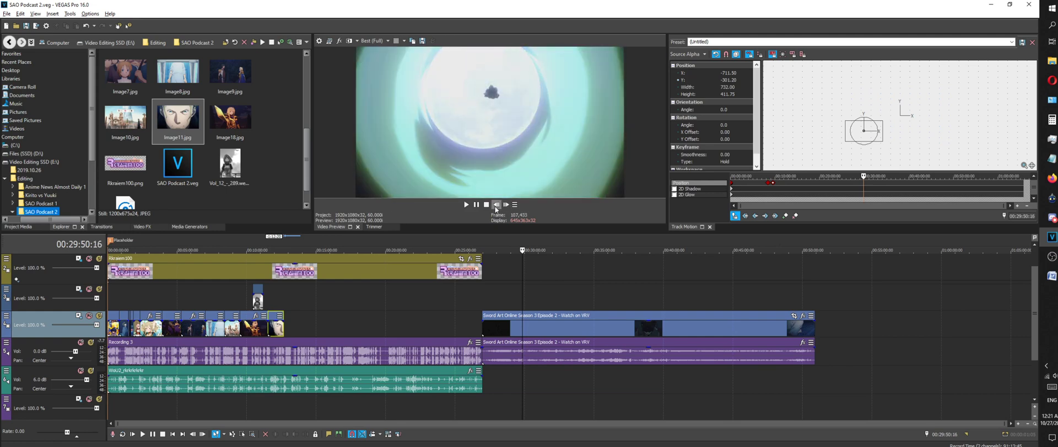
click(496, 205)
click(506, 205)
click(506, 205)
click(504, 208)
click(504, 208)
click(503, 208)
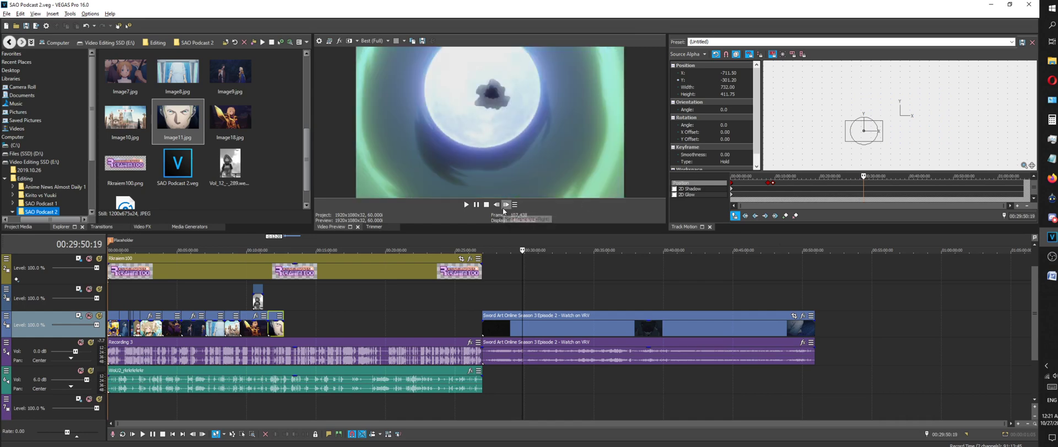
click(503, 207)
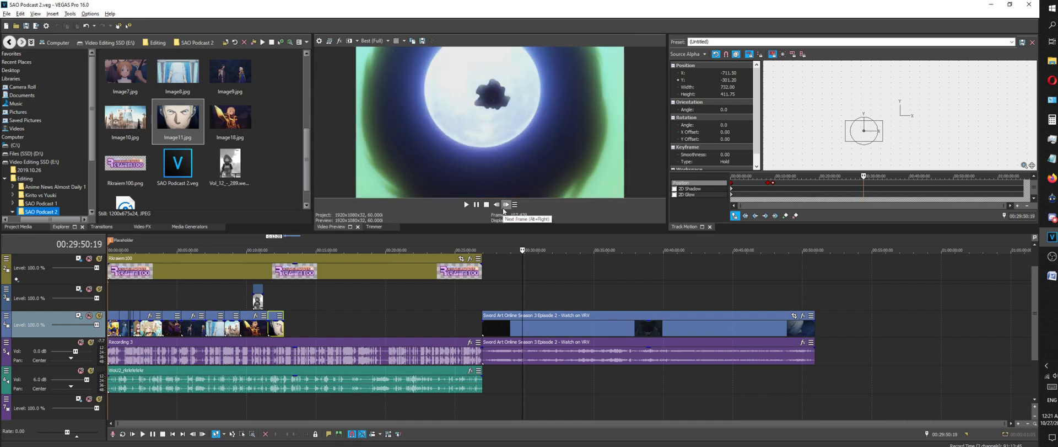
click(496, 204)
click(496, 204)
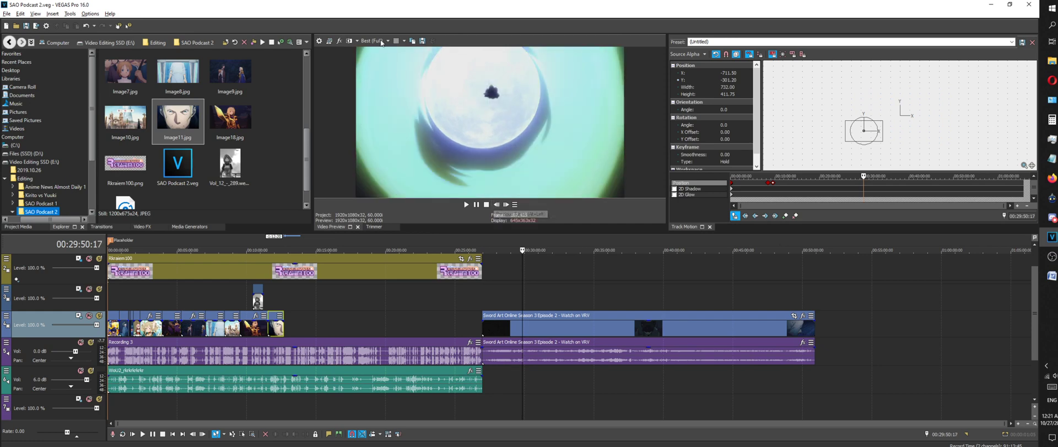
click(422, 40)
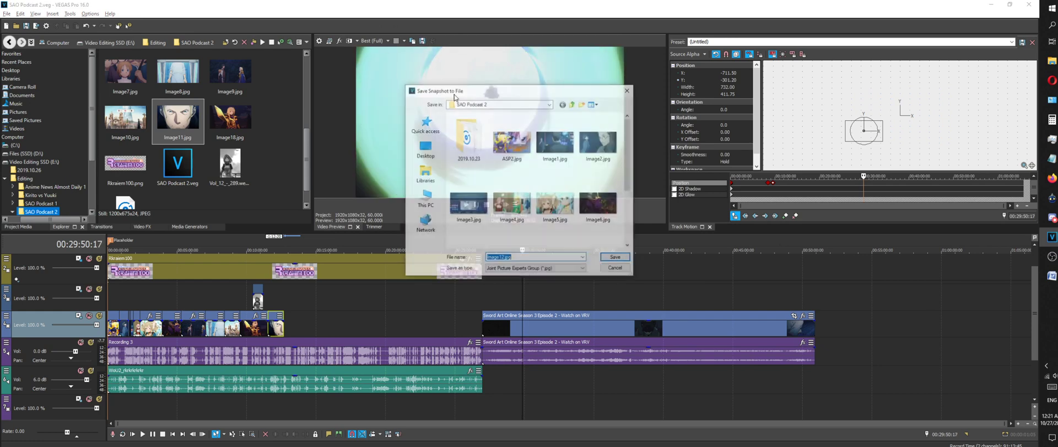
click(616, 258)
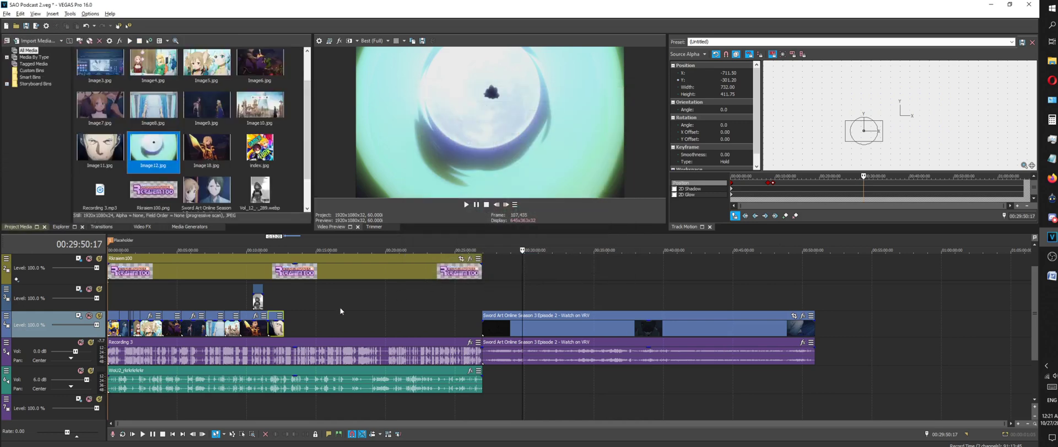
Delete the Image18 still between Image10 and Image11 and fill the gap with Image12
click(223, 237)
scroll(651, 266, up, 5)
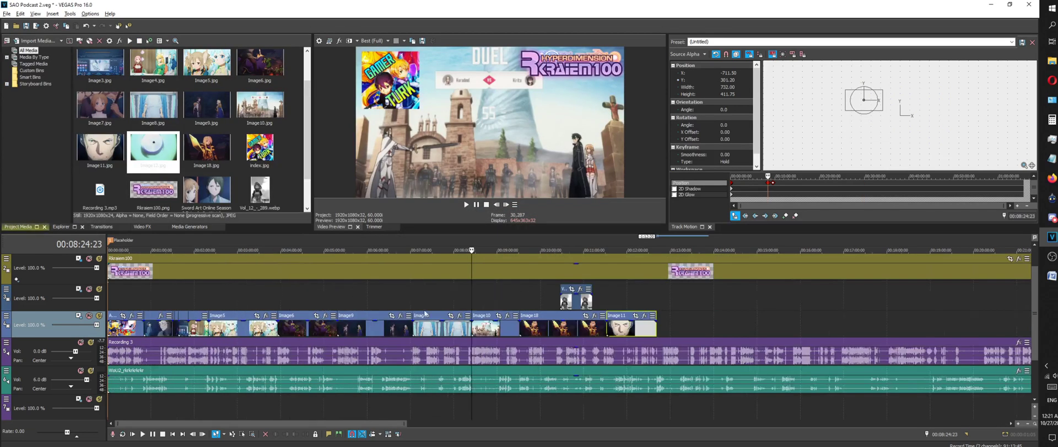
click(625, 246)
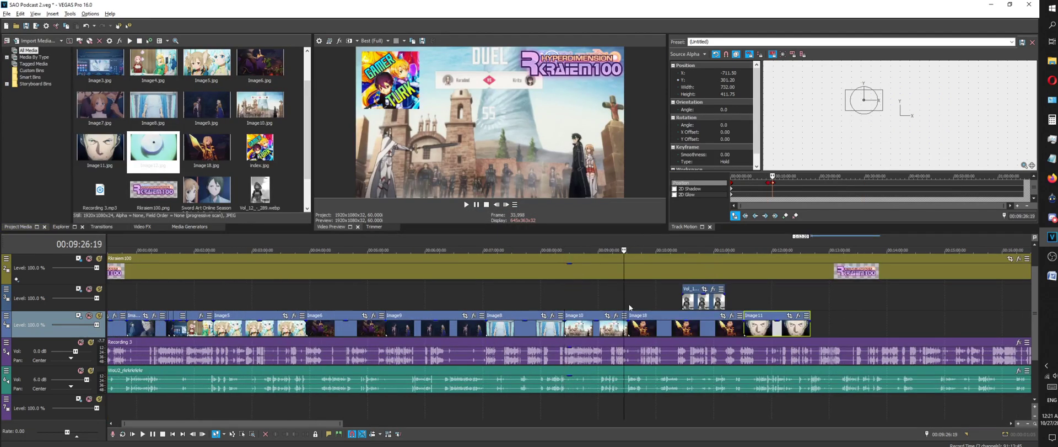
click(627, 243)
right_click(651, 332)
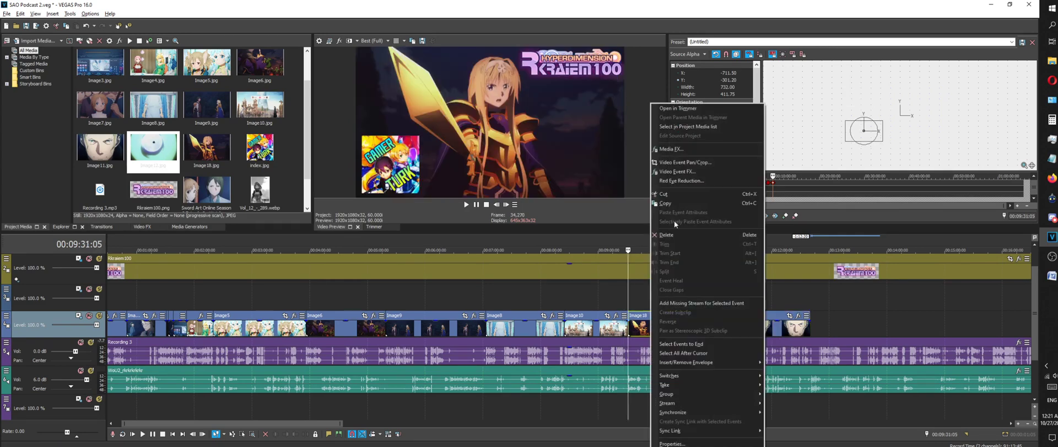
click(677, 234)
click(634, 315)
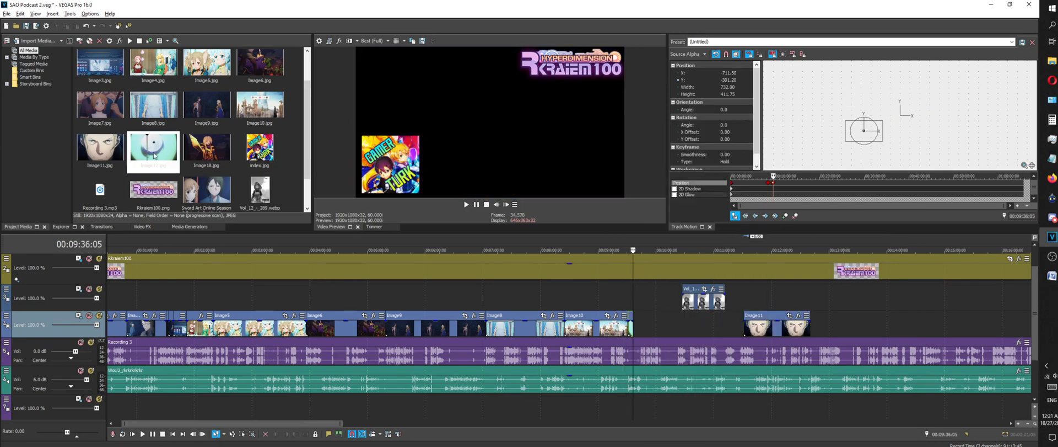
drag(633, 325, 741, 324)
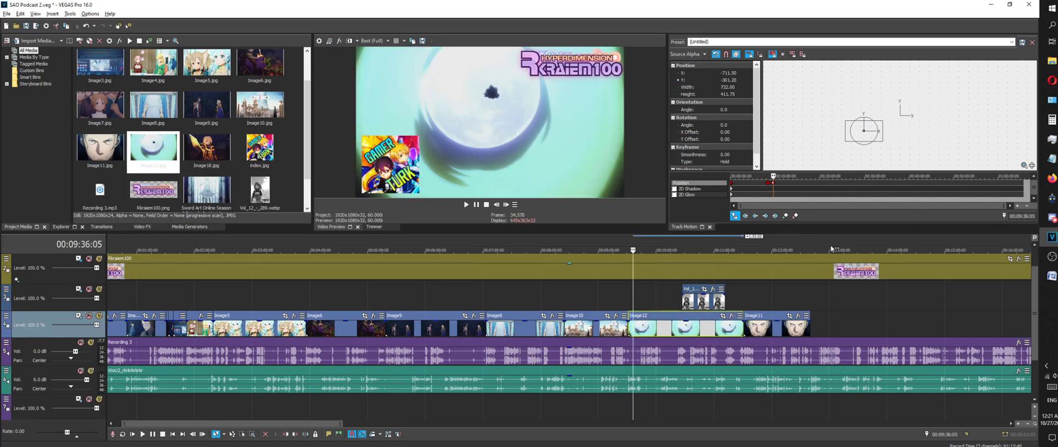
Look through the episode clip between about 00:28:44 and 00:30:34 for the next scene to capture
scroll(831, 244, down, 5)
click(512, 240)
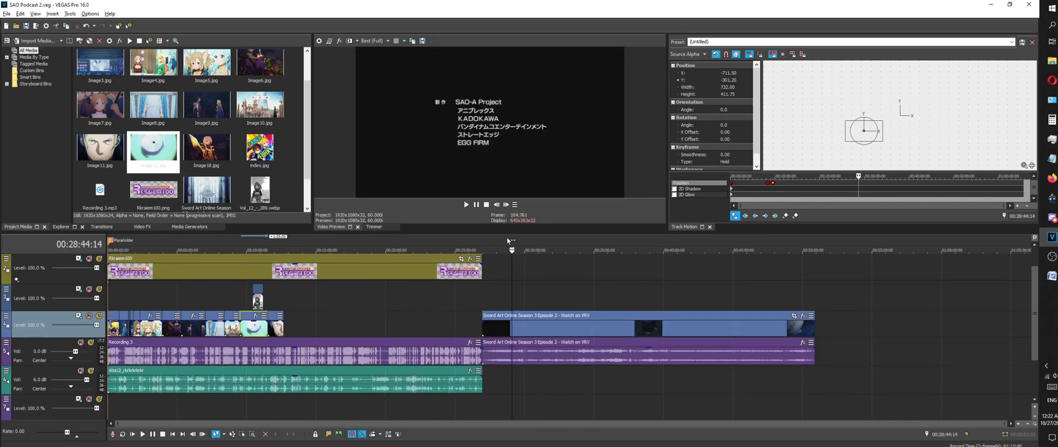
click(516, 239)
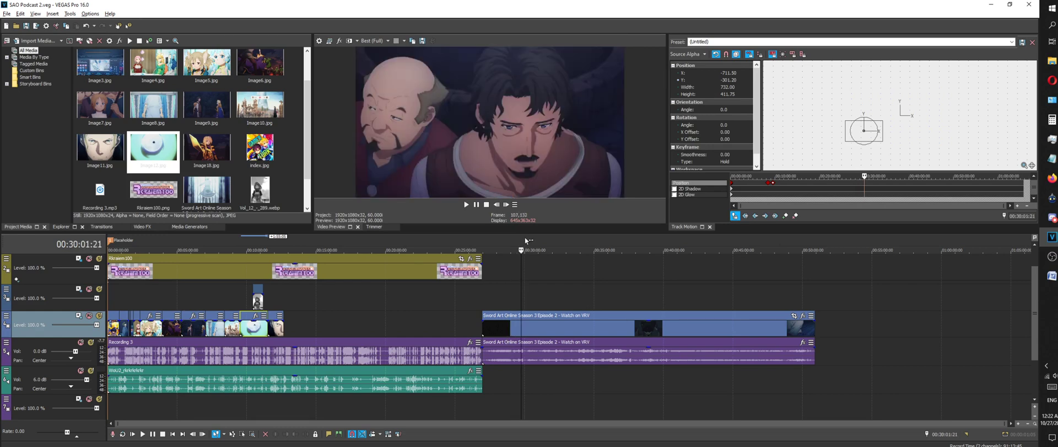
click(525, 236)
click(521, 237)
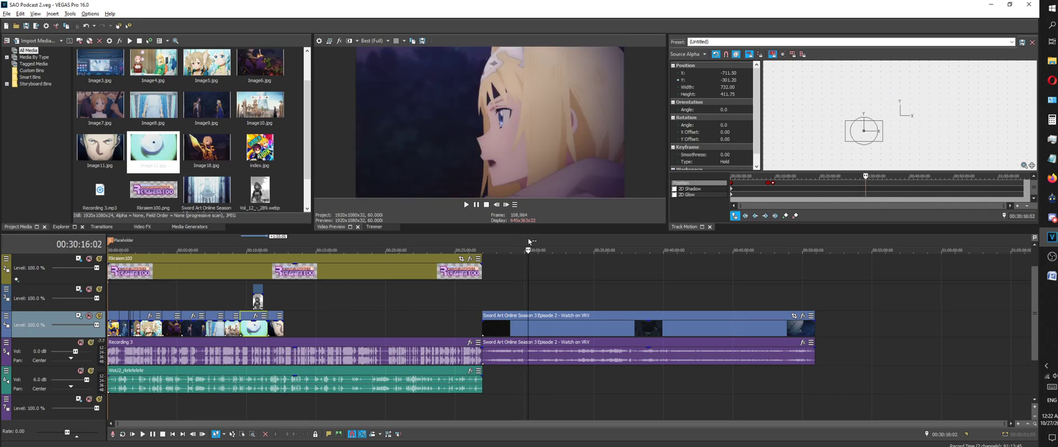
click(535, 237)
click(532, 238)
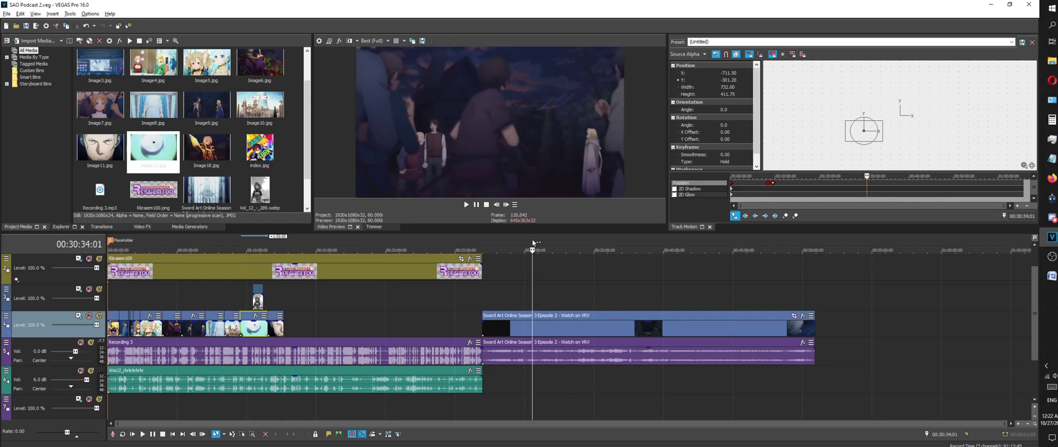
Play the episode from 00:30:34:01, replay it from about 00:29:56, and pause on the dusk crowd shot at 00:30:06:23
click(466, 204)
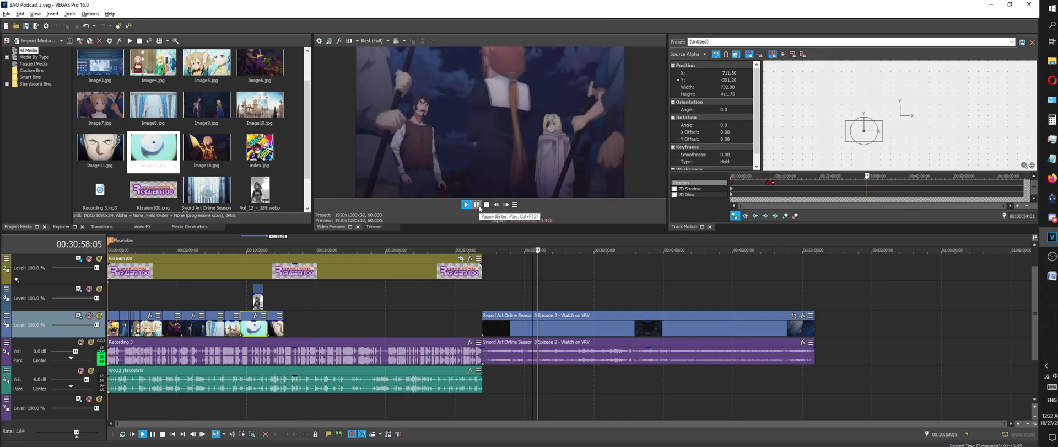
click(524, 247)
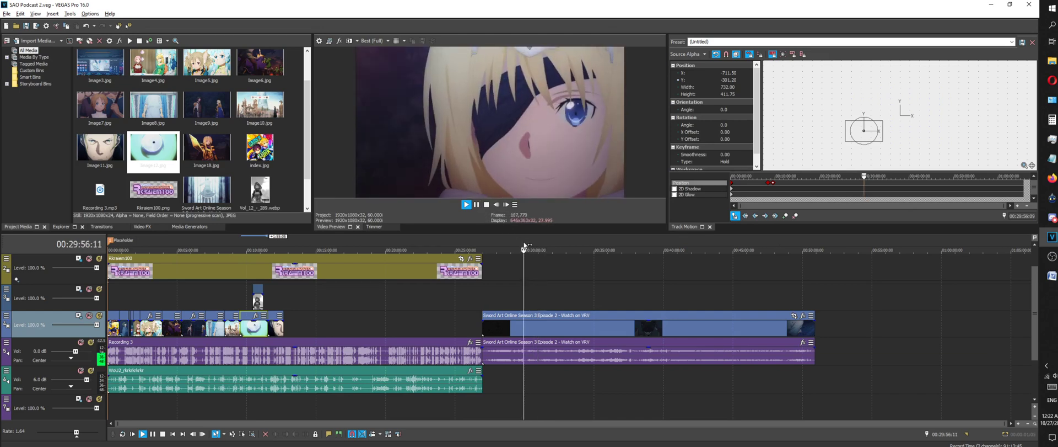
scroll(522, 246, up, 3)
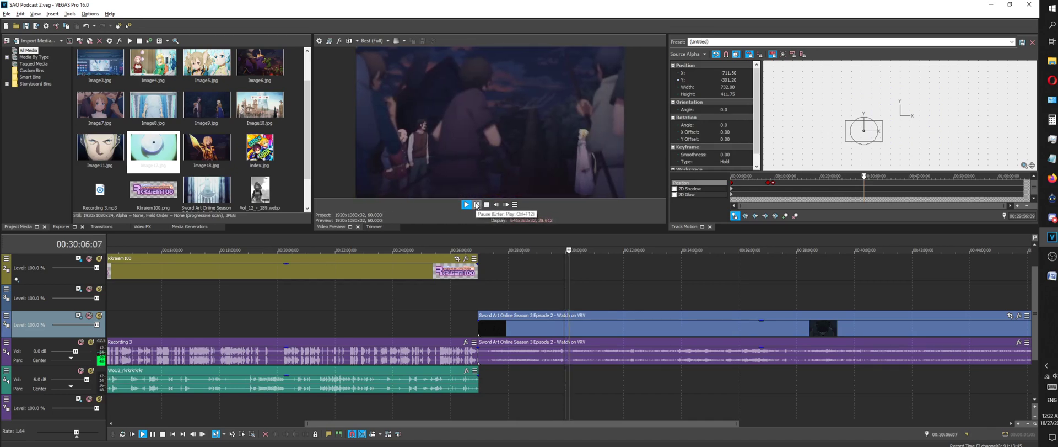
click(476, 205)
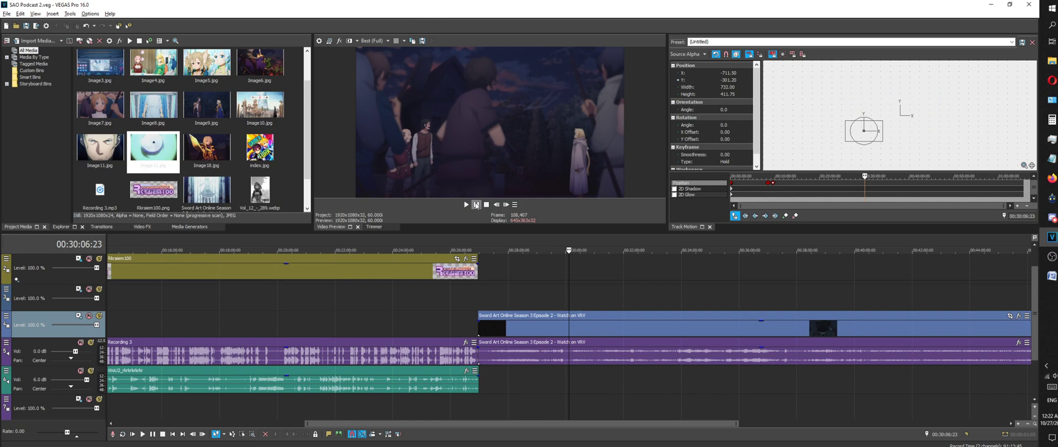
Save the dusk crowd frame as a snapshot named Image13.jpg in the SAO Podcast 2 folder
click(420, 41)
scroll(533, 208, down, 2)
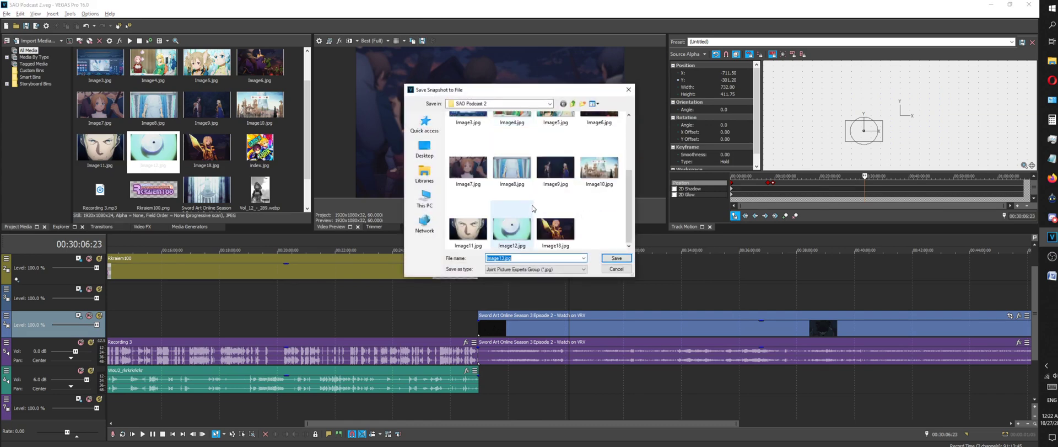
click(521, 227)
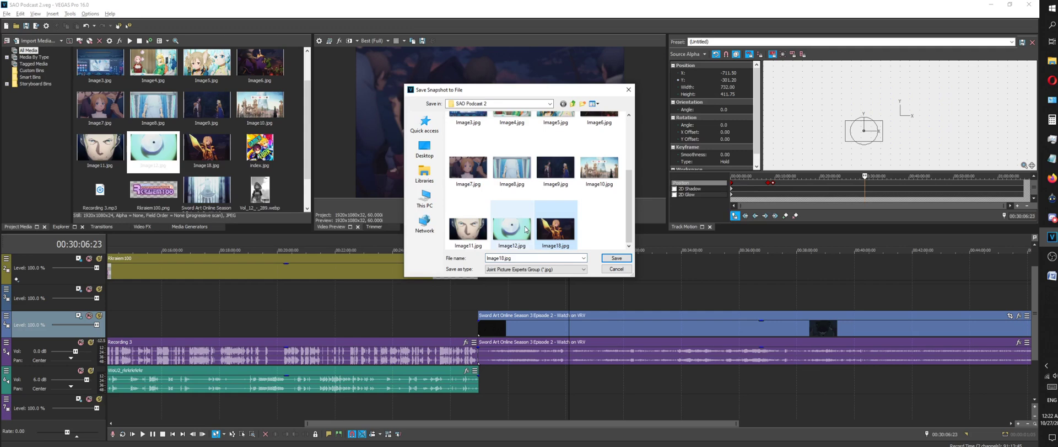
click(507, 258)
key(BackSpace)
key(BackSpace)
key(BackSpace)
key(BackSpace)
drag(505, 257, 501, 258)
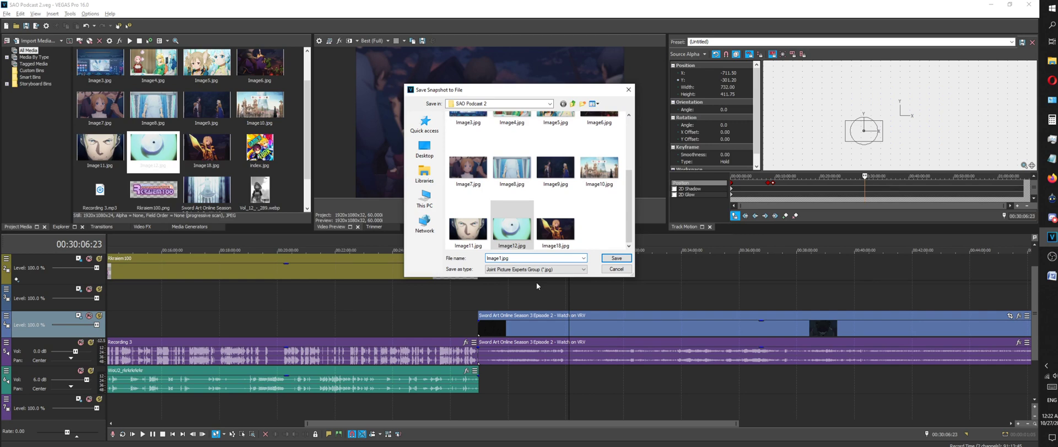
text(3)
key(Return)
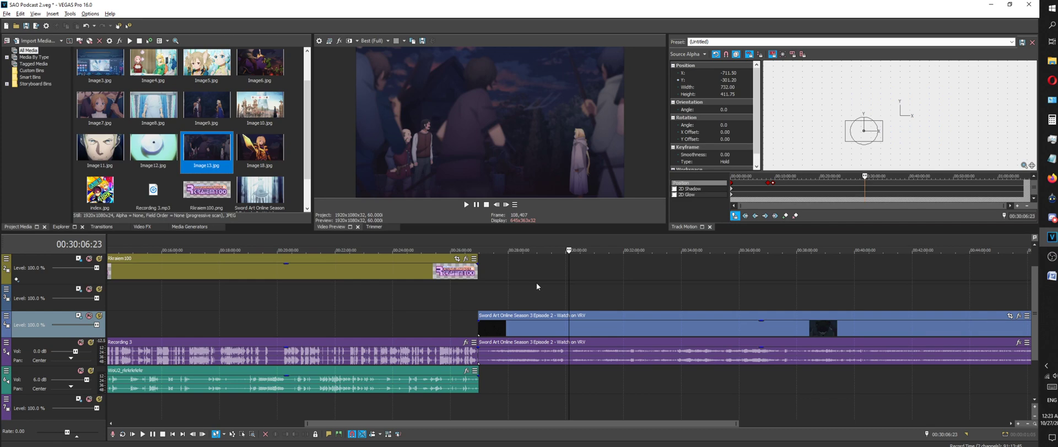
Add Image13.jpg from the SAO Podcast 2 folder in File Explorer to the stills track at 00:12:40:16, directly after Image11
scroll(537, 282, down, 4)
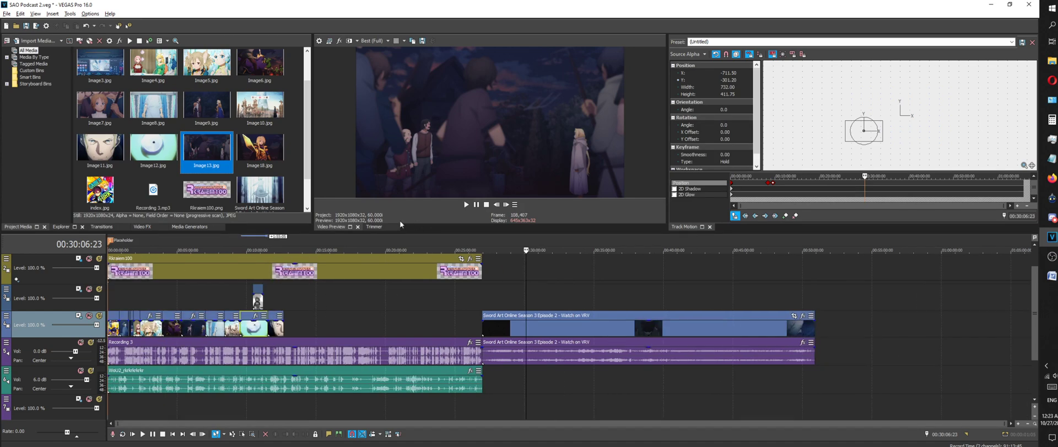
click(286, 237)
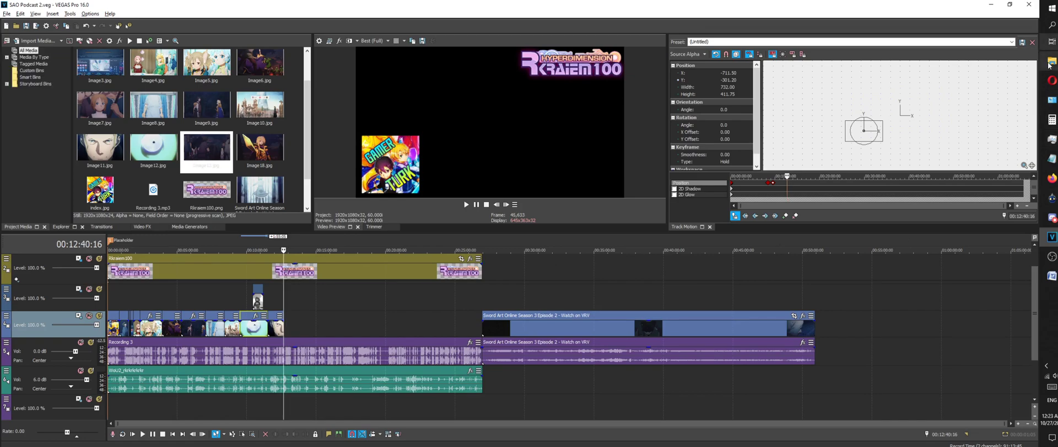
mouse_move(1052, 61)
click(987, 84)
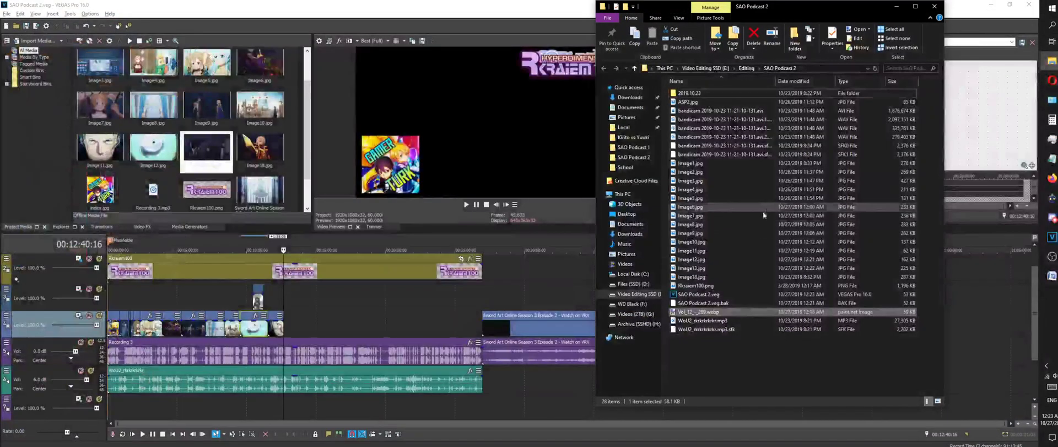
drag(708, 269, 282, 331)
Extend the end of the Image13 still to about 00:14:16
scroll(508, 349, up, 5)
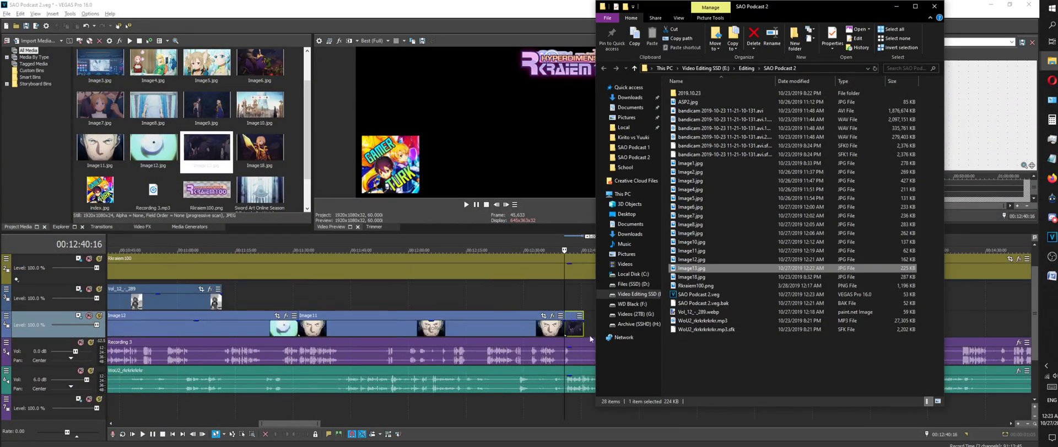
drag(586, 329, 933, 329)
scroll(668, 365, down, 3)
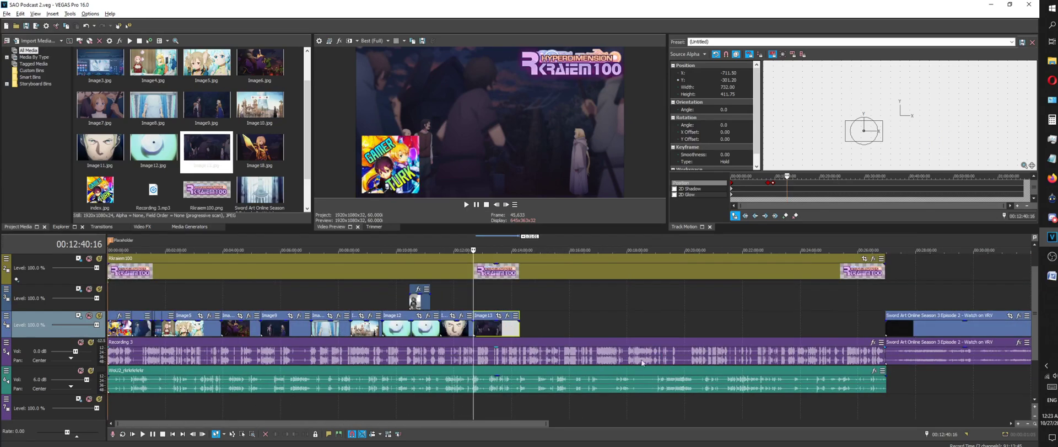
scroll(473, 327, down, 3)
scroll(473, 327, up, 3)
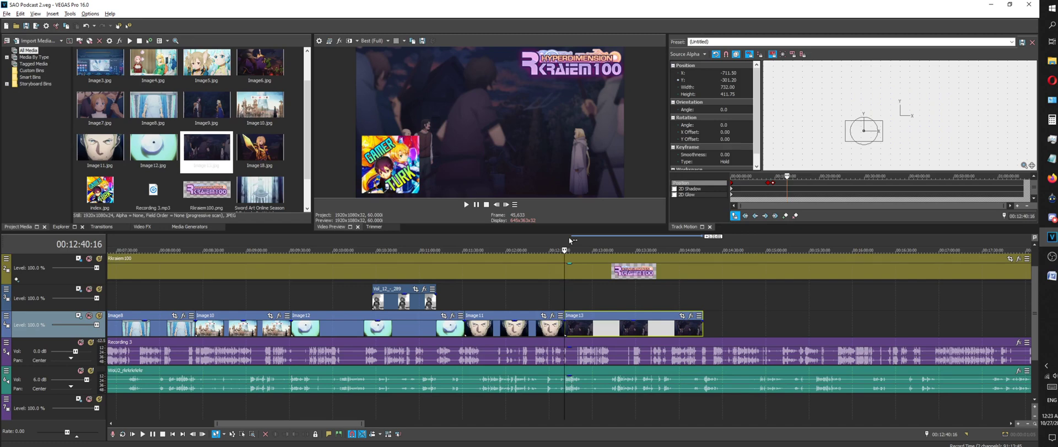
Play the podcast from 00:12:40:16 to hear what is discussed at the start of the Image13 still, and stop playback
scroll(570, 259, down, 2)
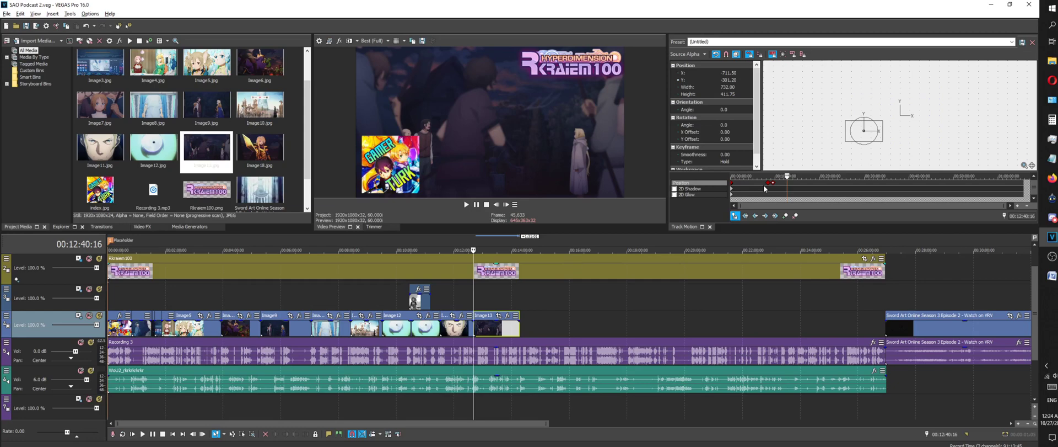
scroll(713, 281, up, 4)
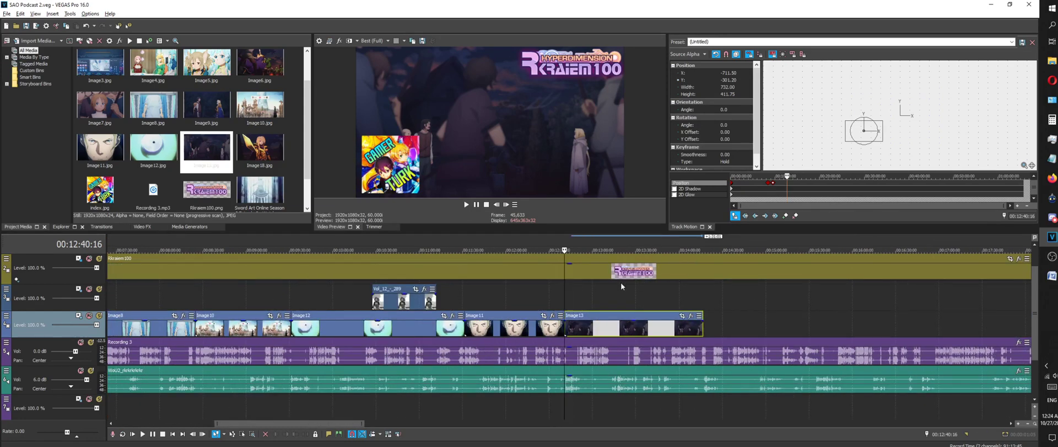
scroll(621, 283, down, 2)
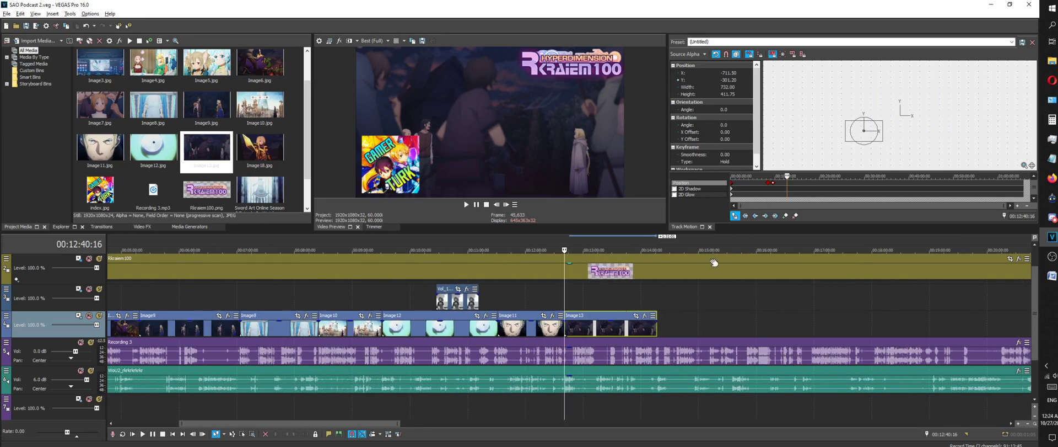
key(space)
scroll(711, 260, up, 7)
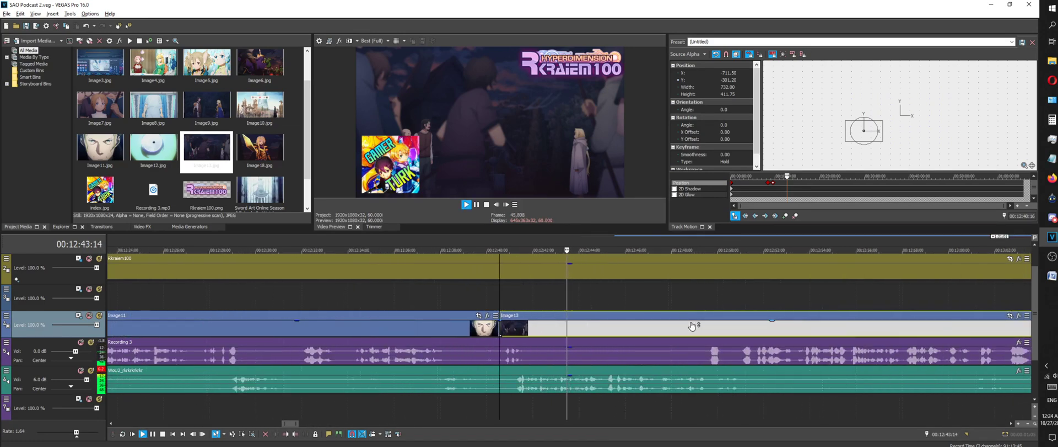
scroll(692, 318, down, 10)
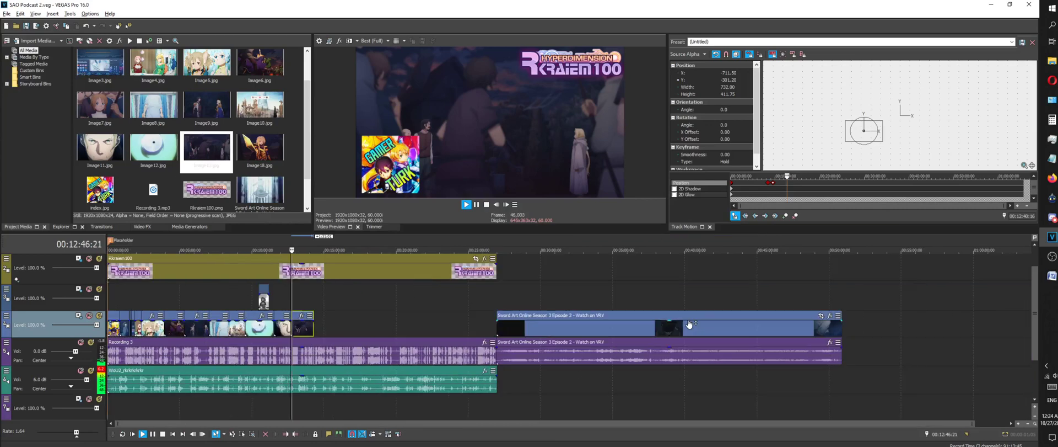
scroll(596, 309, up, 4)
click(486, 204)
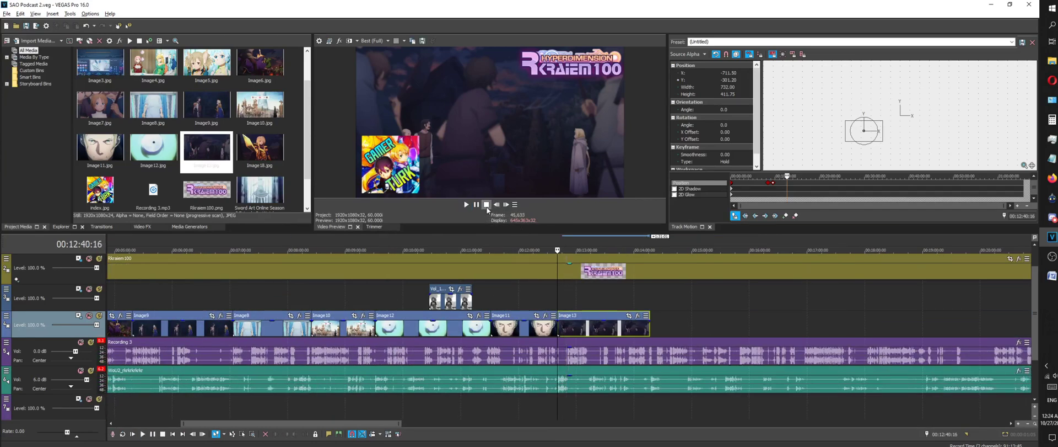
Insert a timeline marker named "VN THING?" at 00:12:40:16, where the Image13 still starts
scroll(593, 318, down, 3)
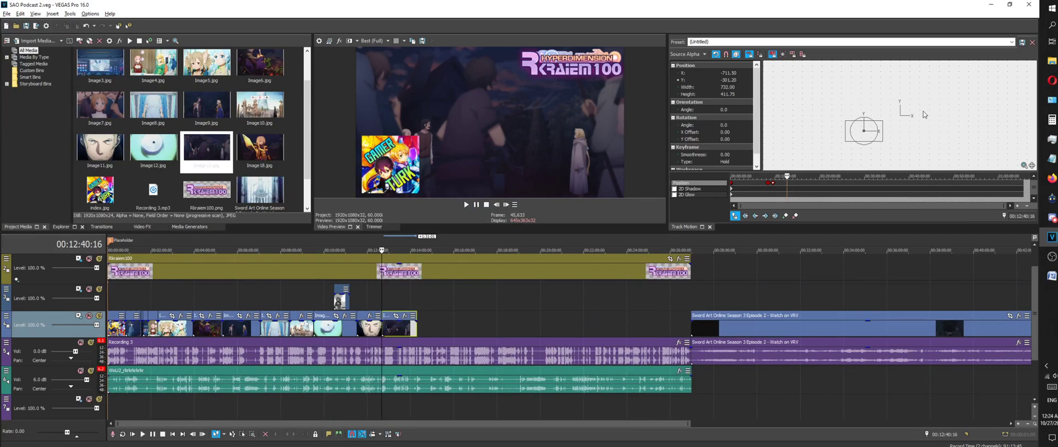
scroll(720, 268, up, 3)
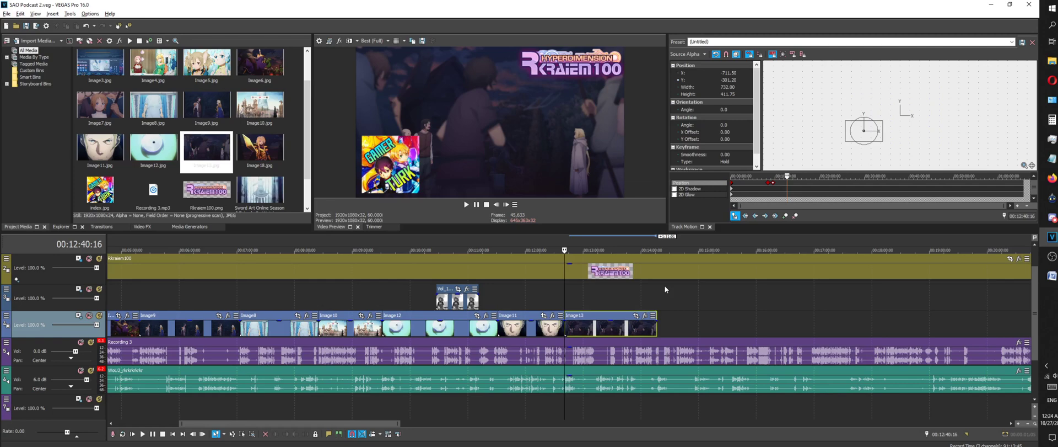
scroll(665, 285, down, 6)
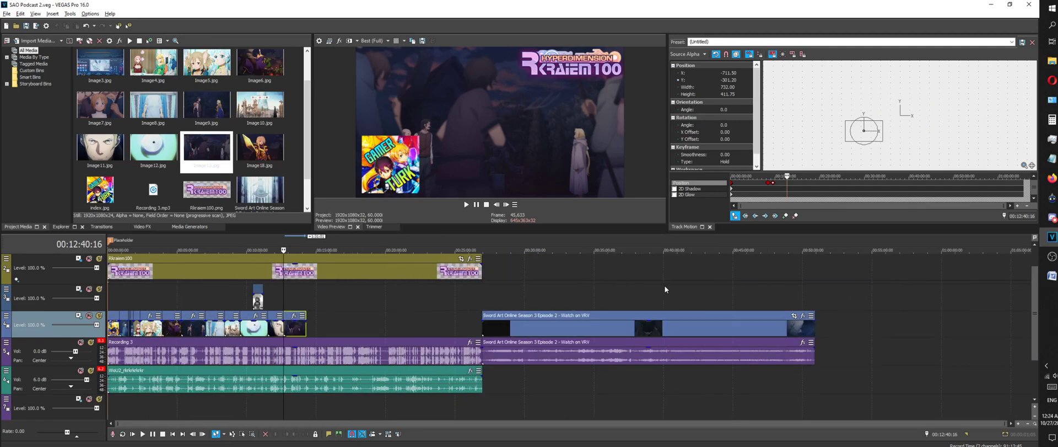
right_click(348, 240)
mouse_move(452, 287)
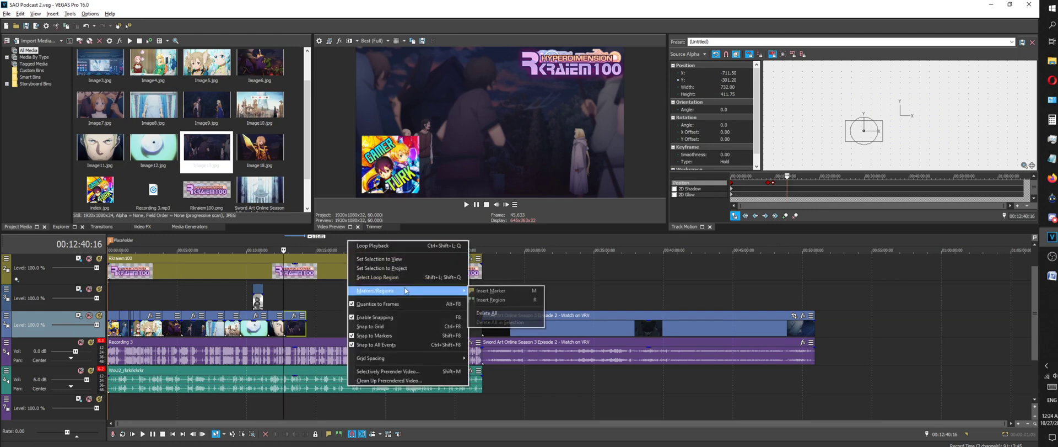
click(485, 303)
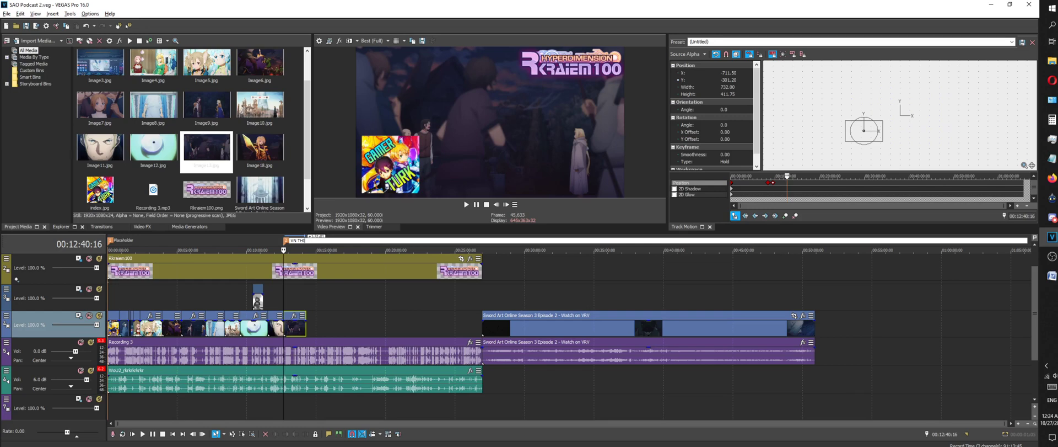
key(Return)
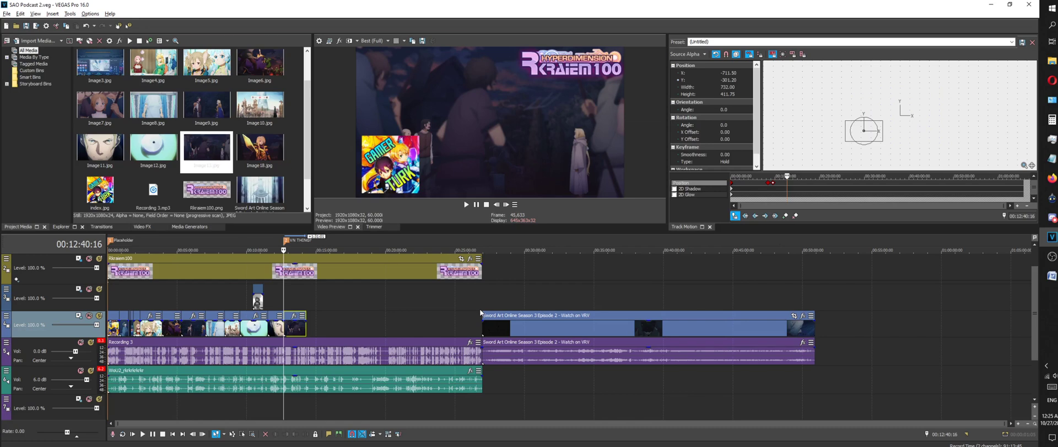
Play the podcast from the "VN THING?" marker, skip ahead and replay from 00:12:59:09 to find where the topic changes
key(space)
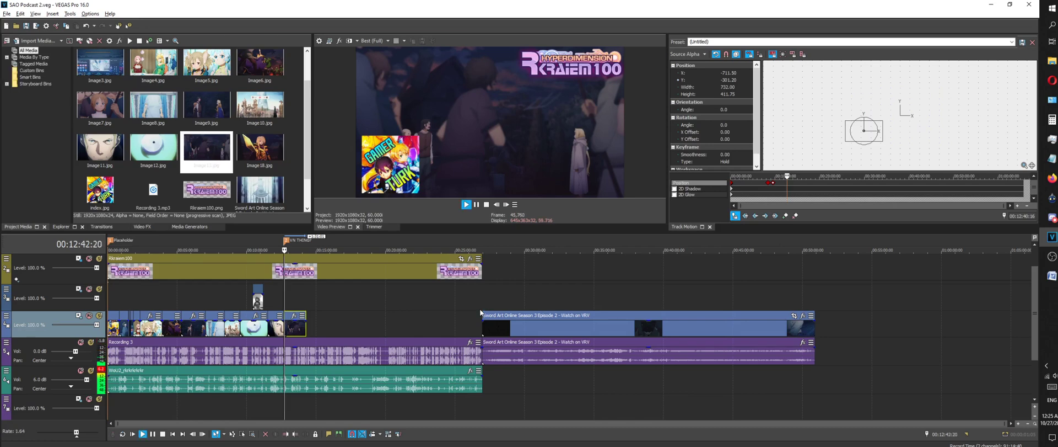
scroll(452, 325, up, 5)
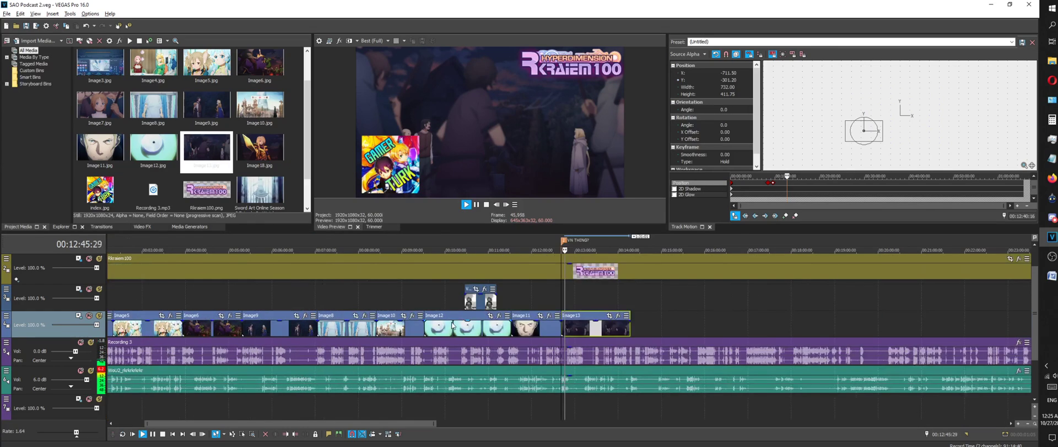
scroll(452, 325, up, 4)
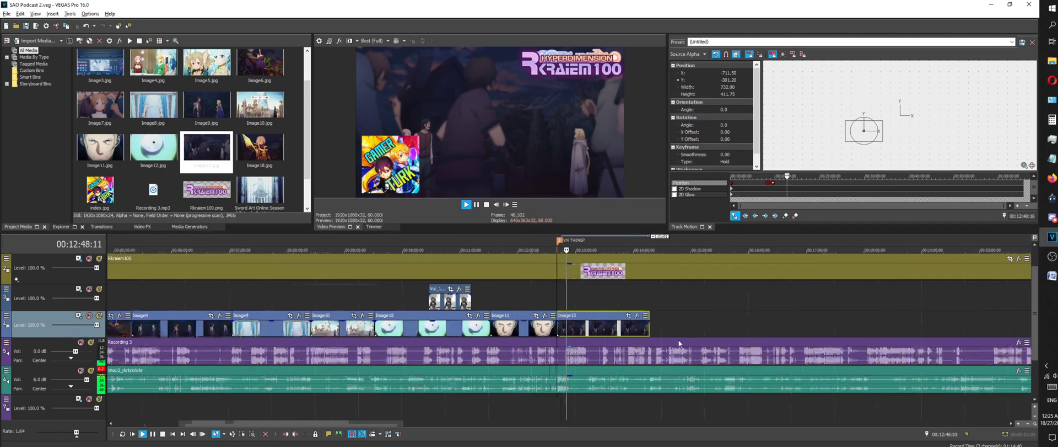
click(625, 238)
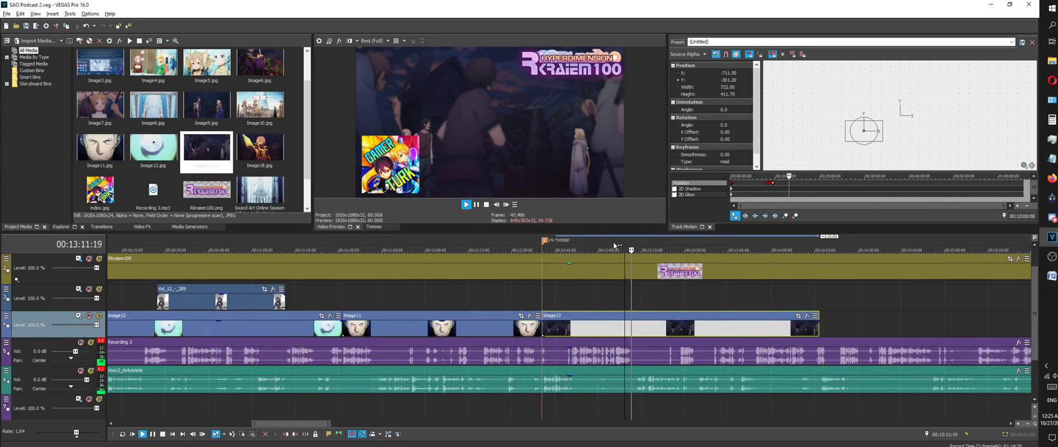
click(614, 243)
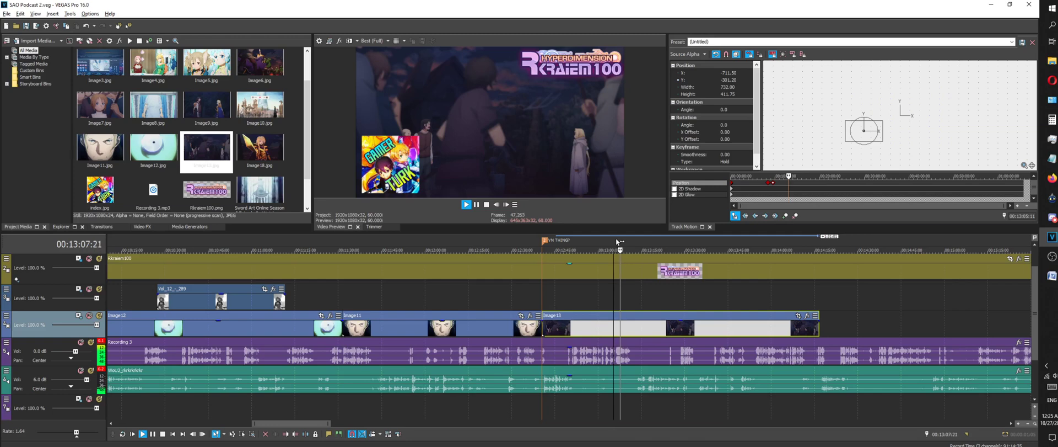
click(606, 239)
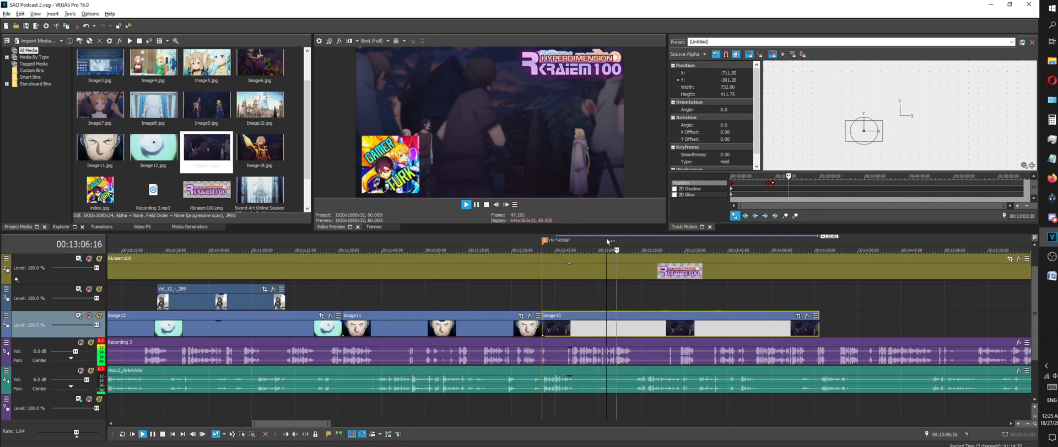
click(596, 239)
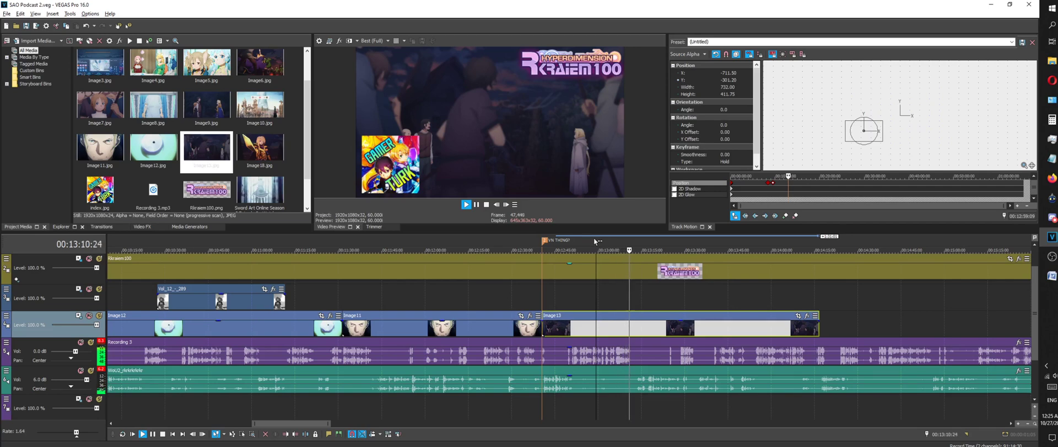
Trim the end of the Image13 still to 00:13:12:24 and stop playback
scroll(672, 293, up, 3)
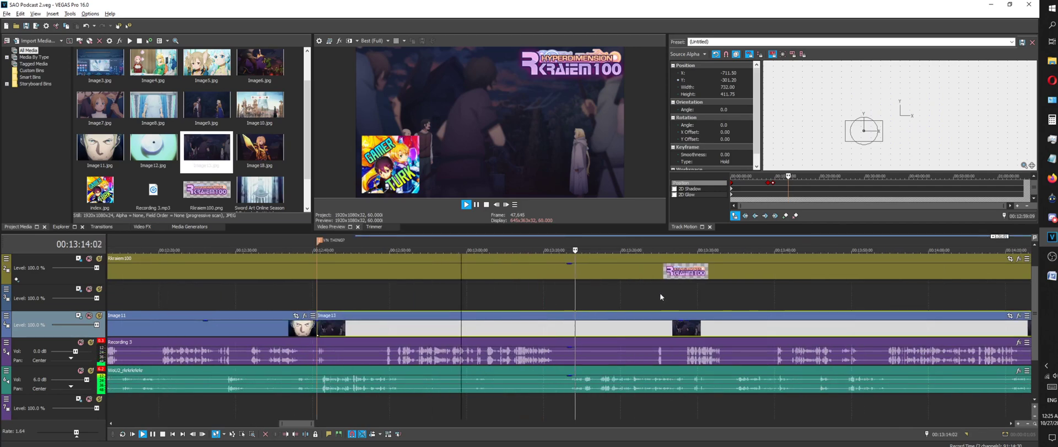
click(550, 240)
click(555, 238)
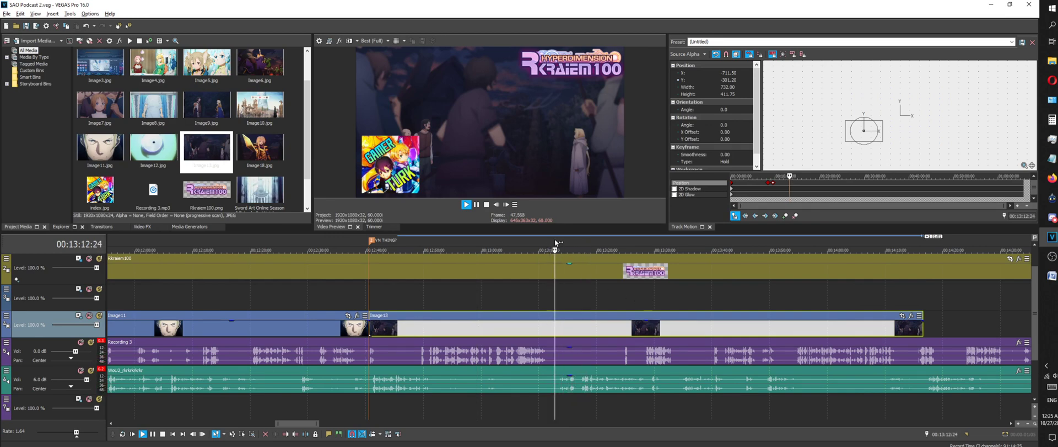
right_click(577, 326)
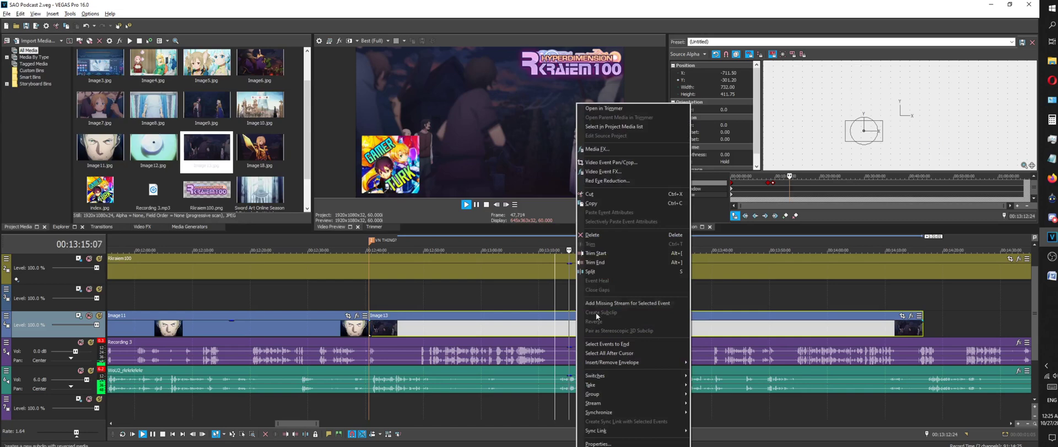
click(627, 255)
drag(623, 266, 622, 267)
scroll(613, 300, down, 2)
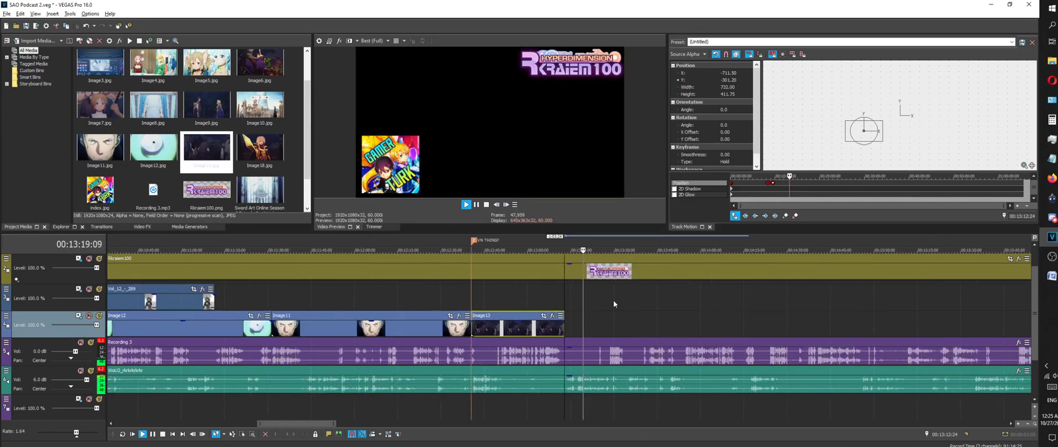
scroll(606, 329, down, 5)
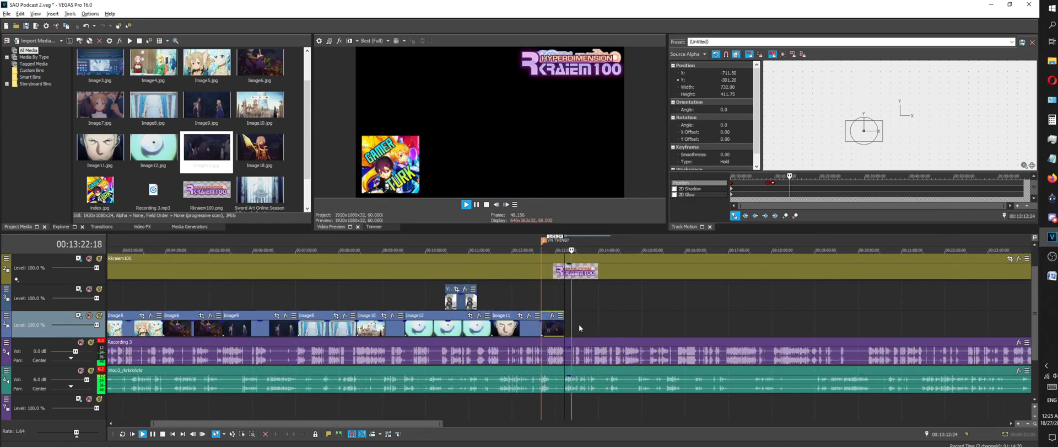
scroll(593, 299, down, 2)
key(space)
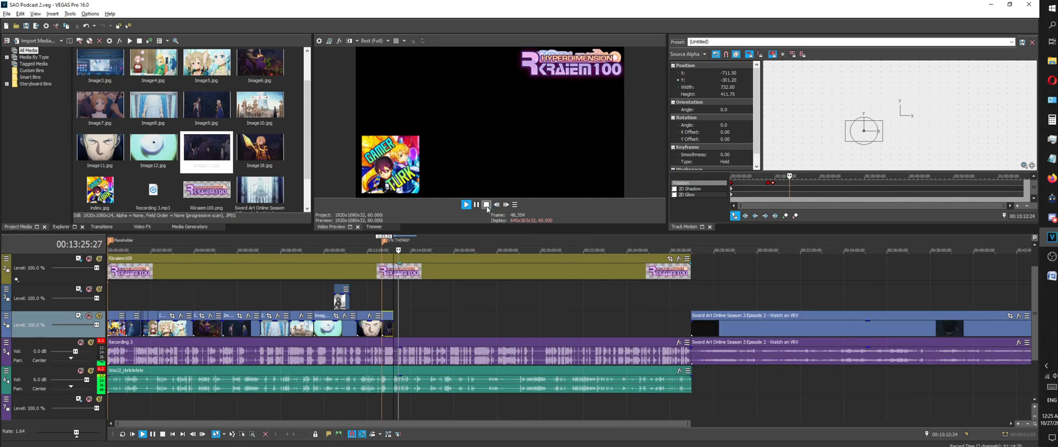
Play the episode from about 00:29:14, skip forward through its scenes, and pause on the purple eye close-up at 00:31:31:09
click(752, 246)
key(space)
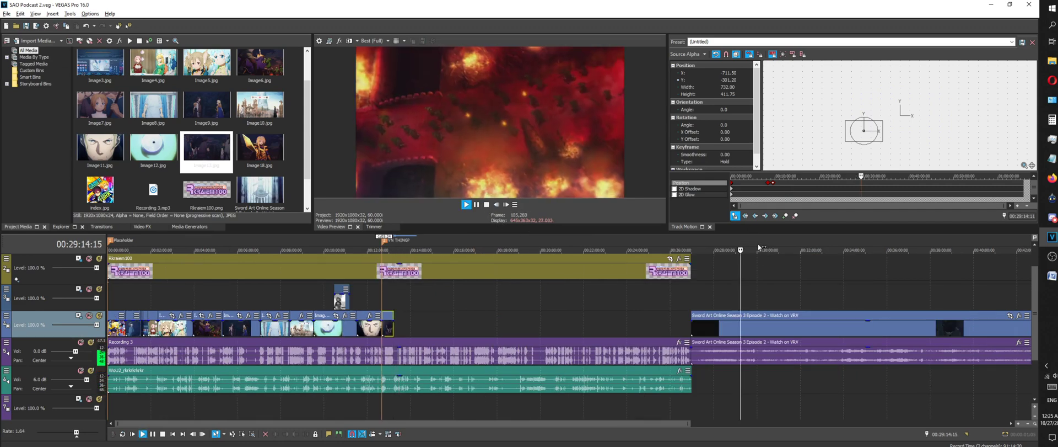
click(763, 241)
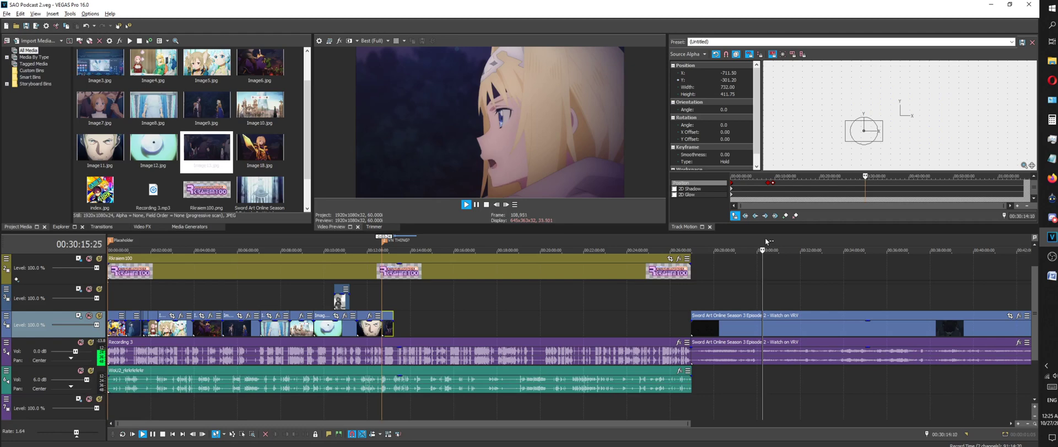
click(776, 242)
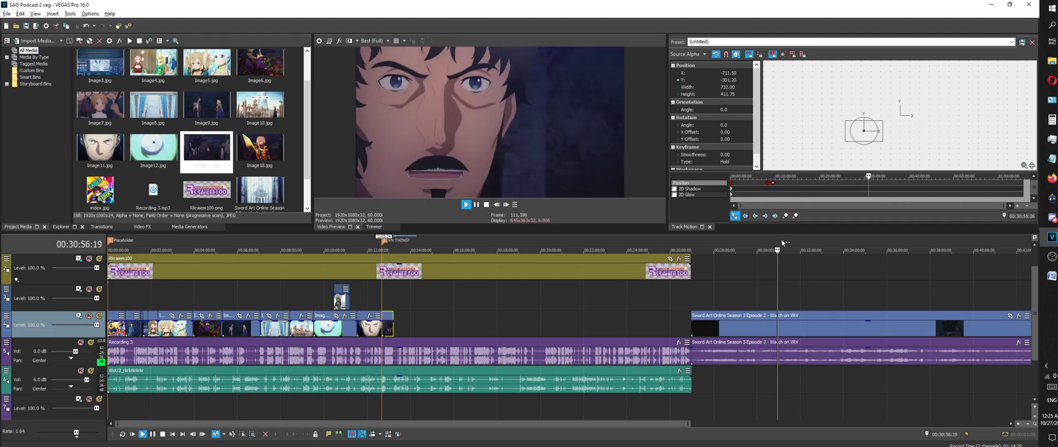
click(778, 243)
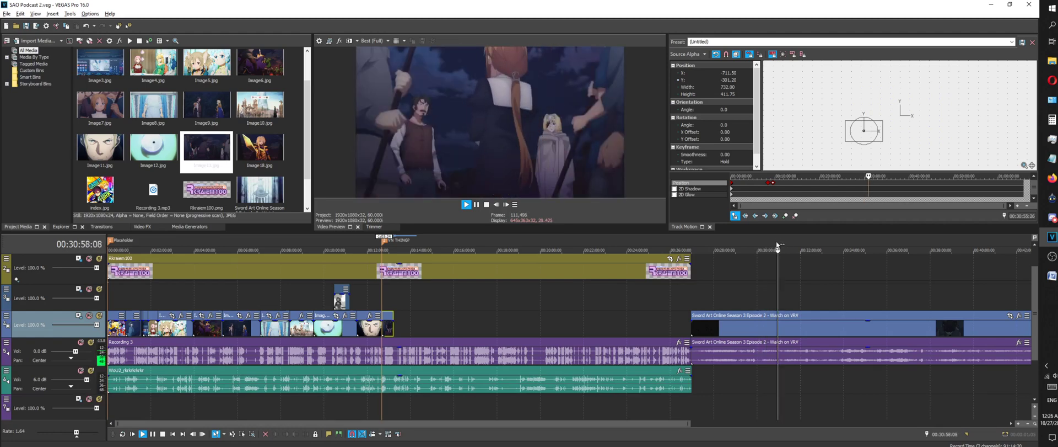
click(786, 245)
scroll(696, 274, up, 3)
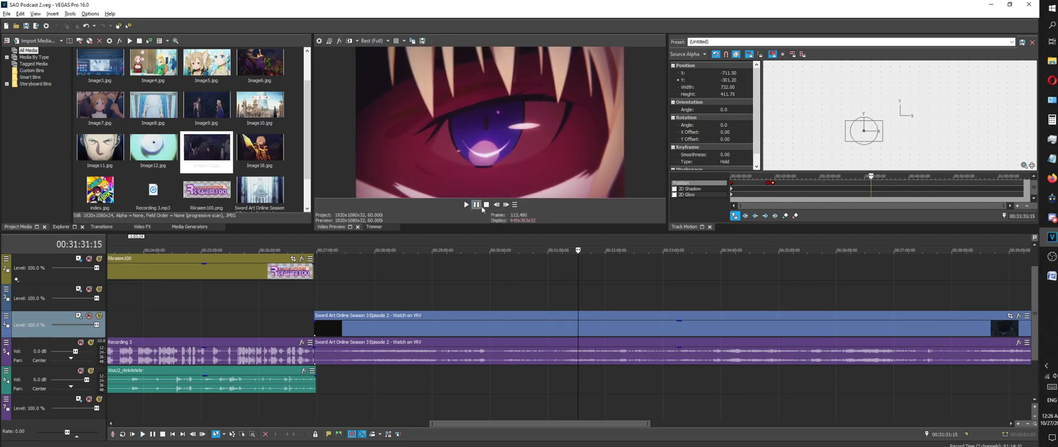
click(476, 204)
click(496, 204)
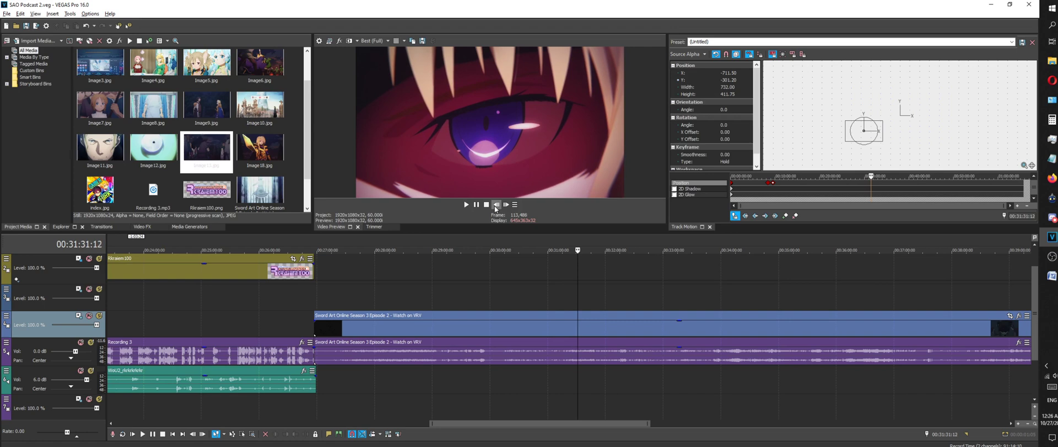
Save the purple eye close-up as a snapshot named Image14.jpg in the SAO Podcast 2 folder
click(424, 41)
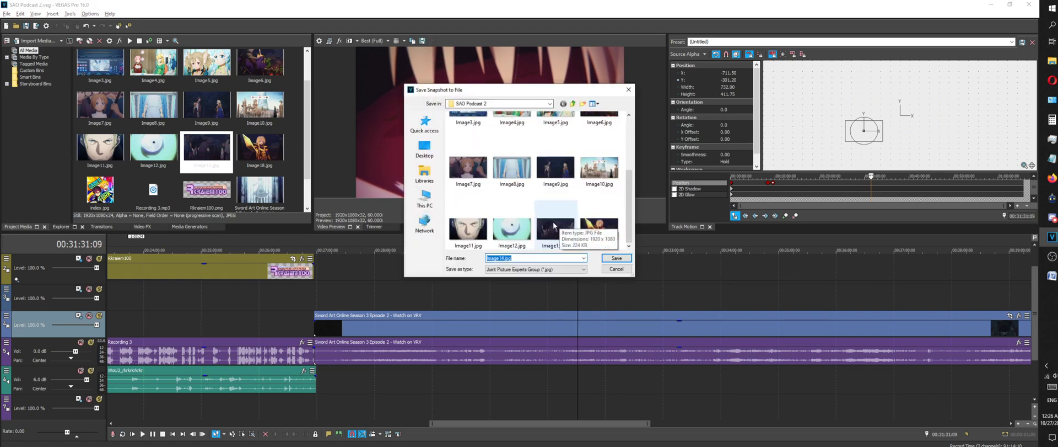
click(554, 224)
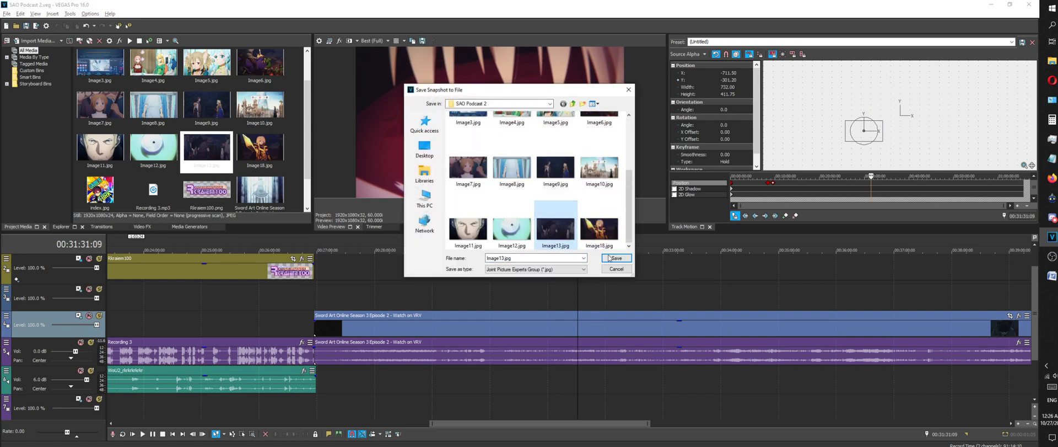
double_click(506, 258)
text(4)
key(Return)
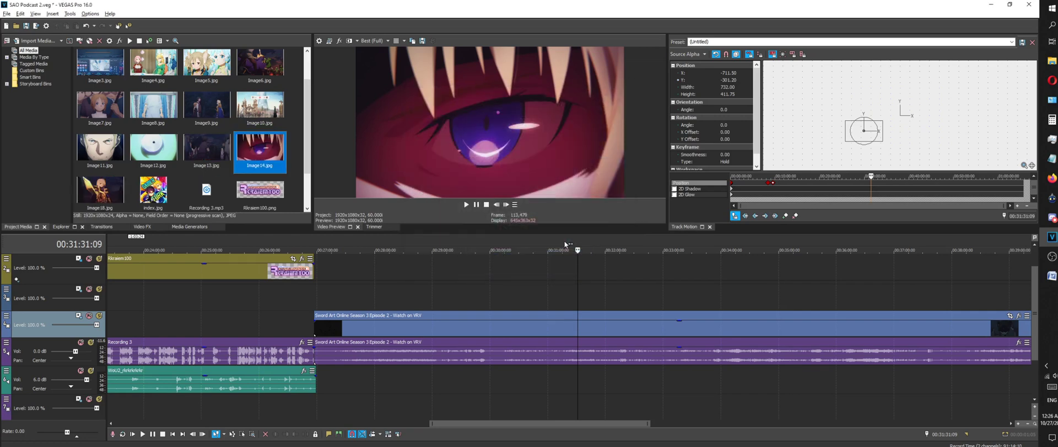
Place the Image14 still directly after Image13 at 00:13:12:24 and extend its end by about 80 seconds
scroll(200, 318, down, 5)
click(295, 245)
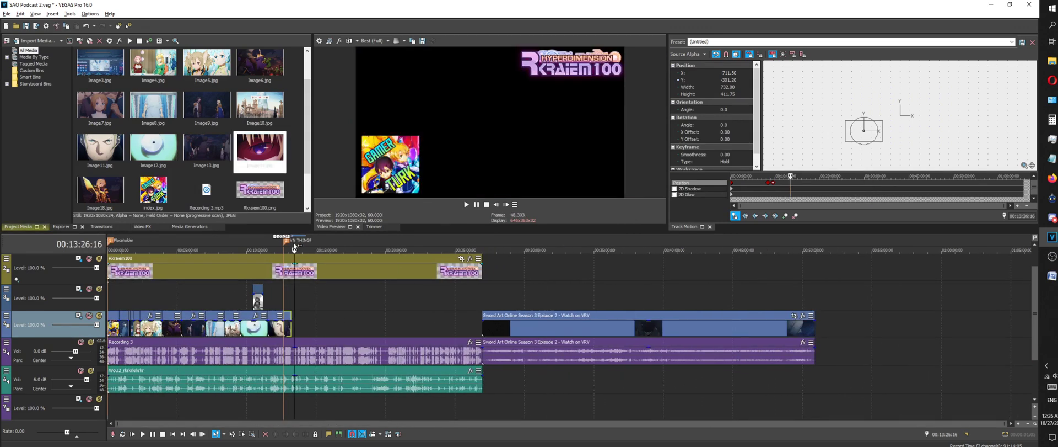
double_click(260, 149)
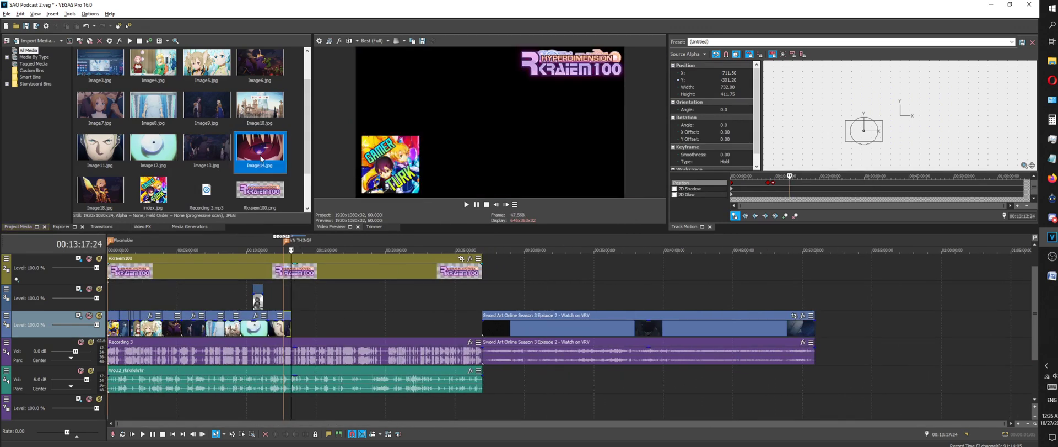
scroll(380, 390, up, 5)
scroll(623, 341, up, 3)
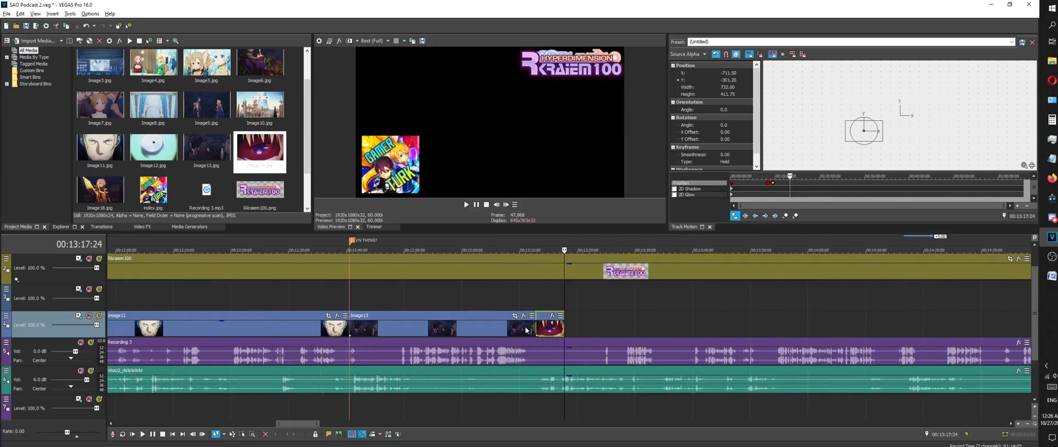
drag(565, 323, 969, 317)
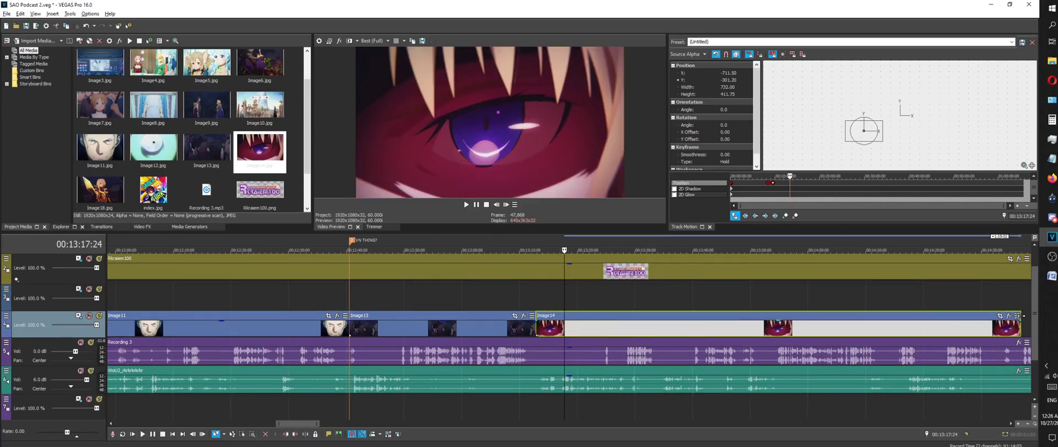
Play the podcast from the start of Image14, replay around 00:13:28 to find where the topic changes, and stop at 00:13:28:09
scroll(654, 242, down, 6)
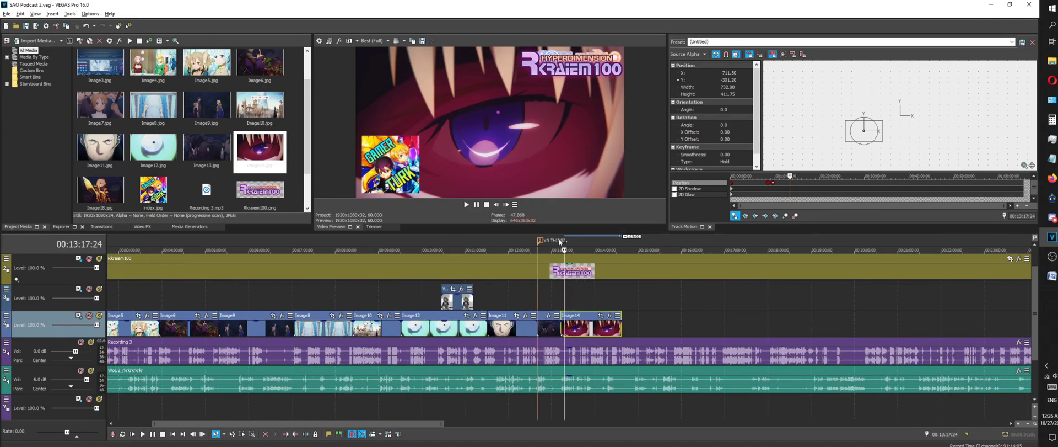
click(562, 253)
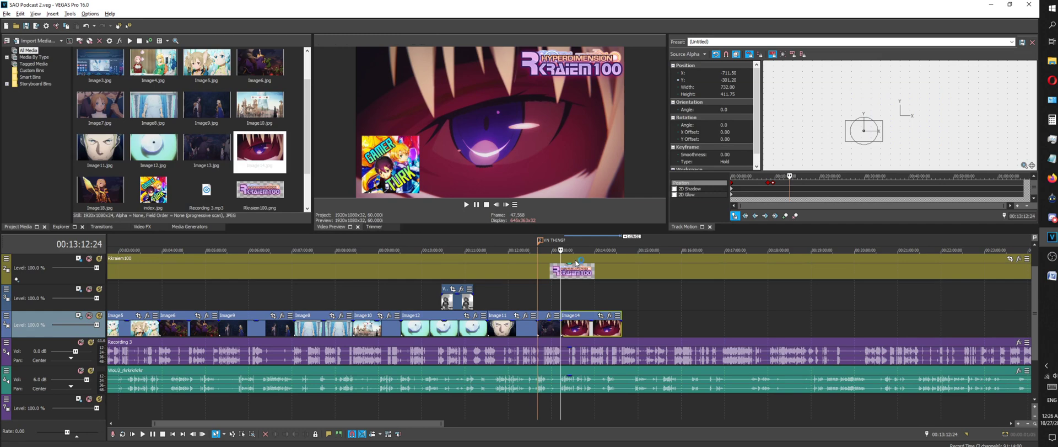
key(space)
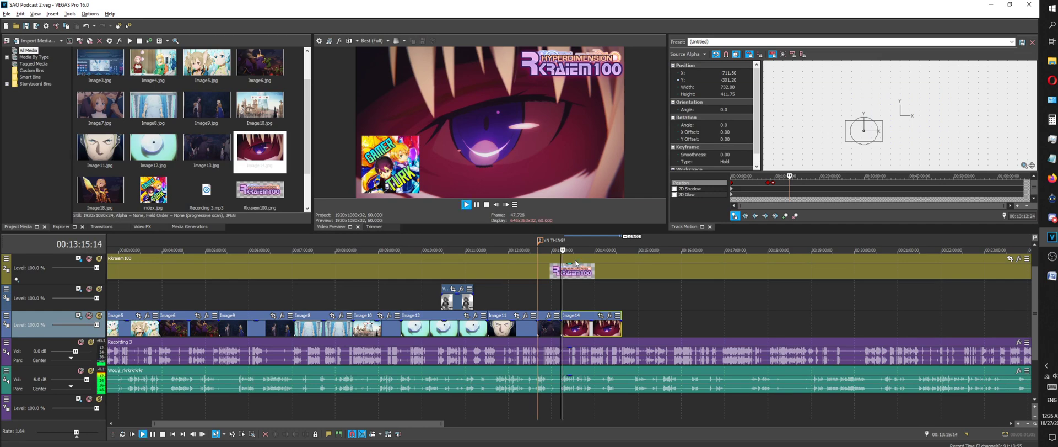
scroll(514, 337, down, 5)
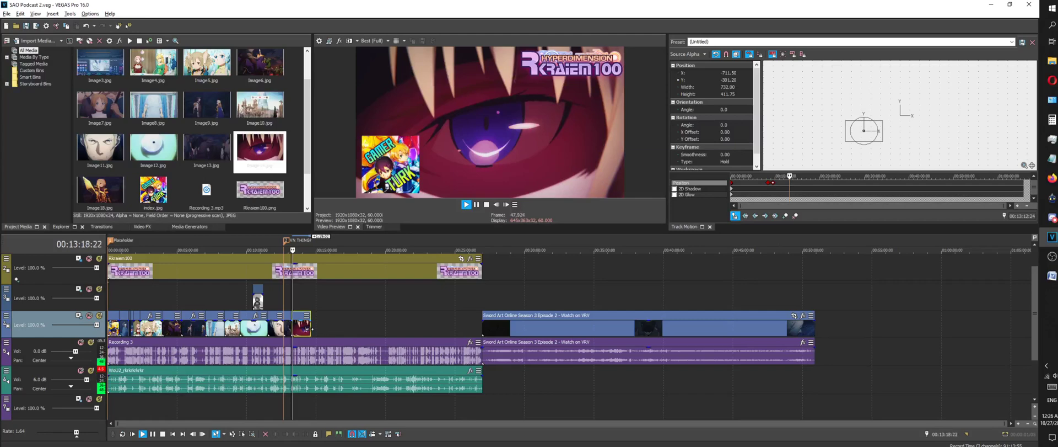
scroll(439, 315, up, 5)
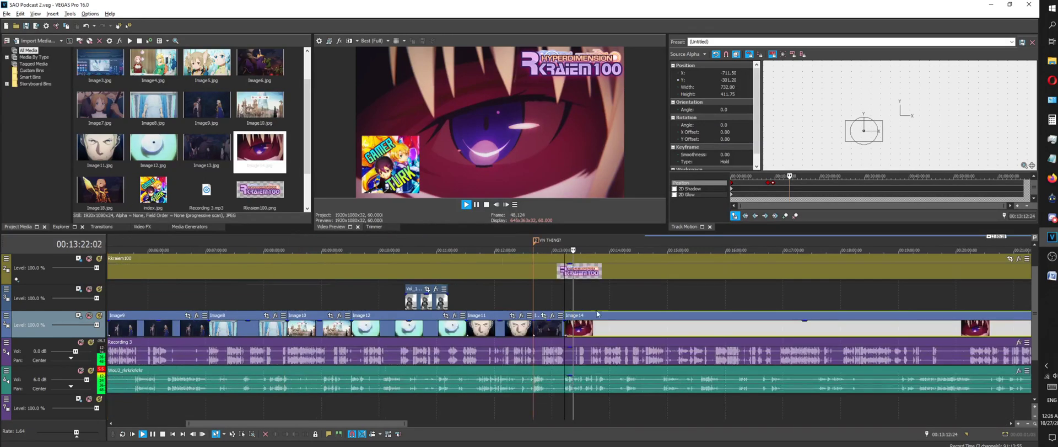
scroll(439, 315, up, 6)
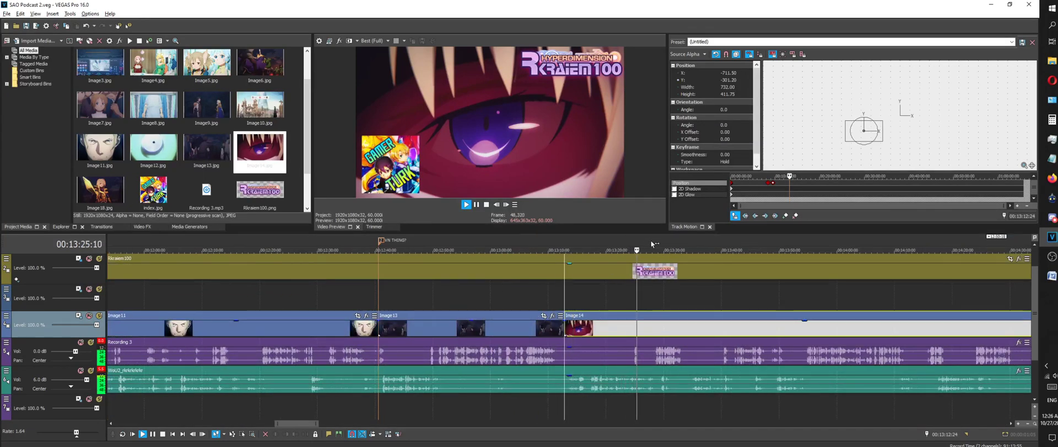
click(673, 244)
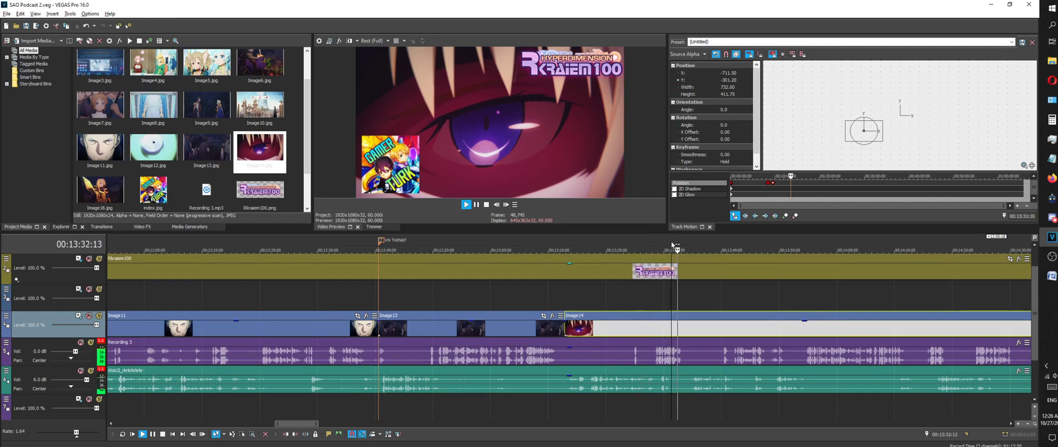
click(658, 248)
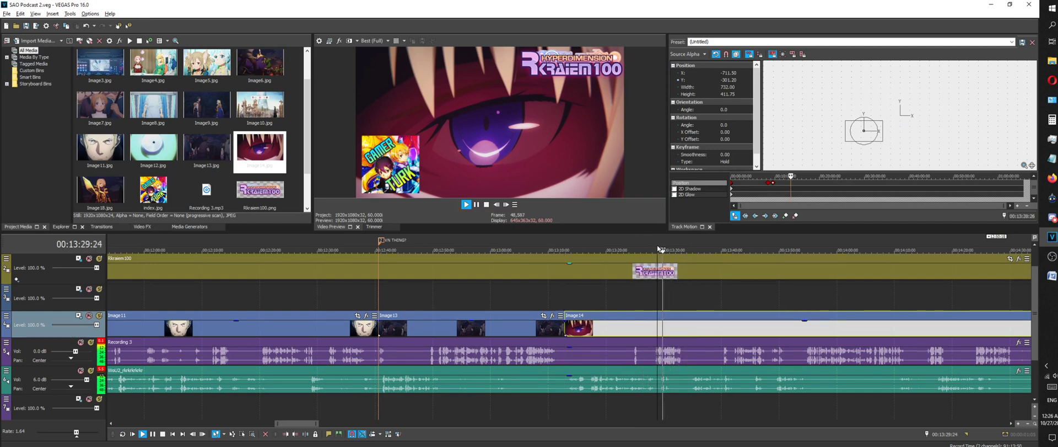
click(648, 246)
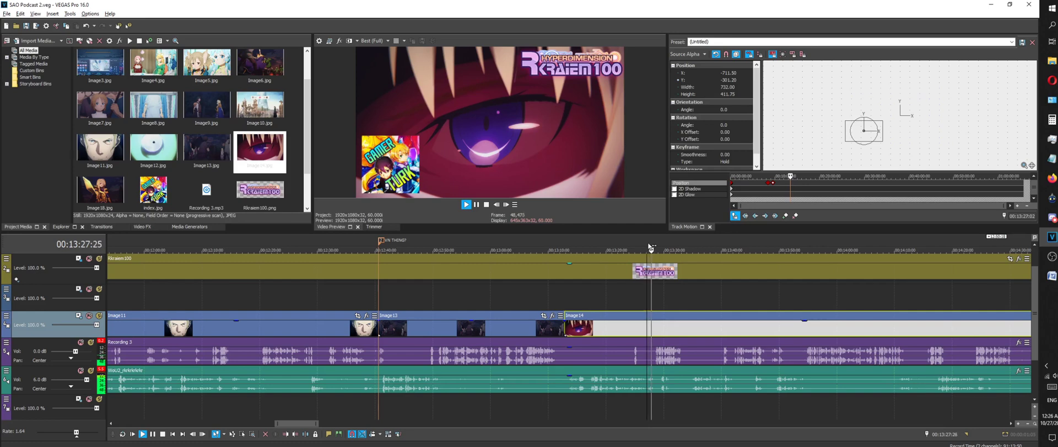
scroll(641, 243, up, 5)
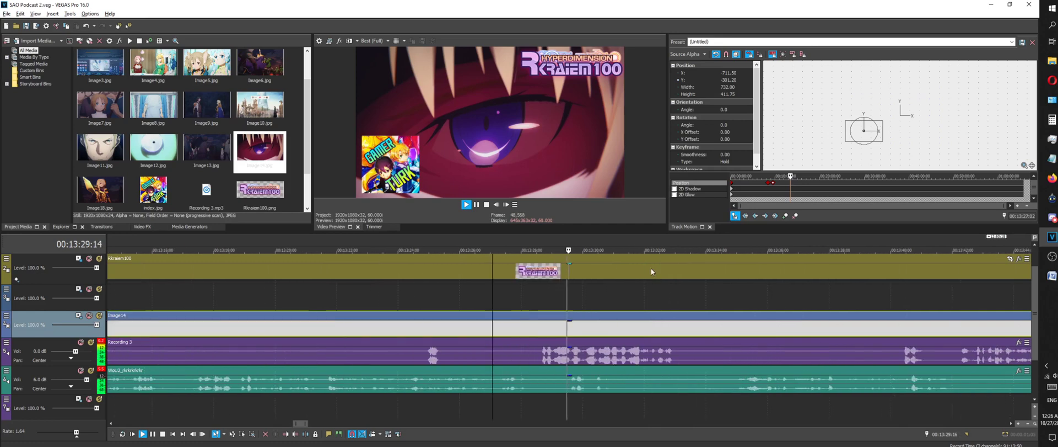
click(531, 248)
click(486, 204)
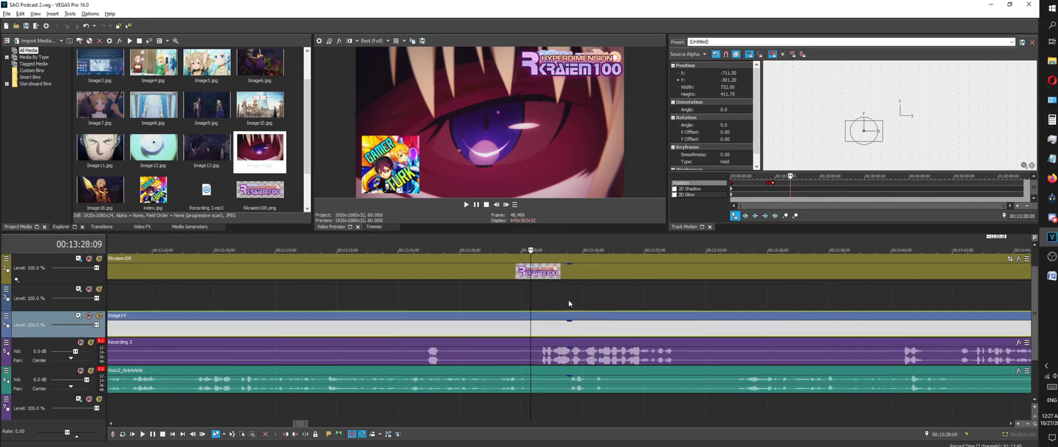
Trim the end of the Image14 still to 00:13:28:15, just before the next speech burst
drag(533, 240, 542, 243)
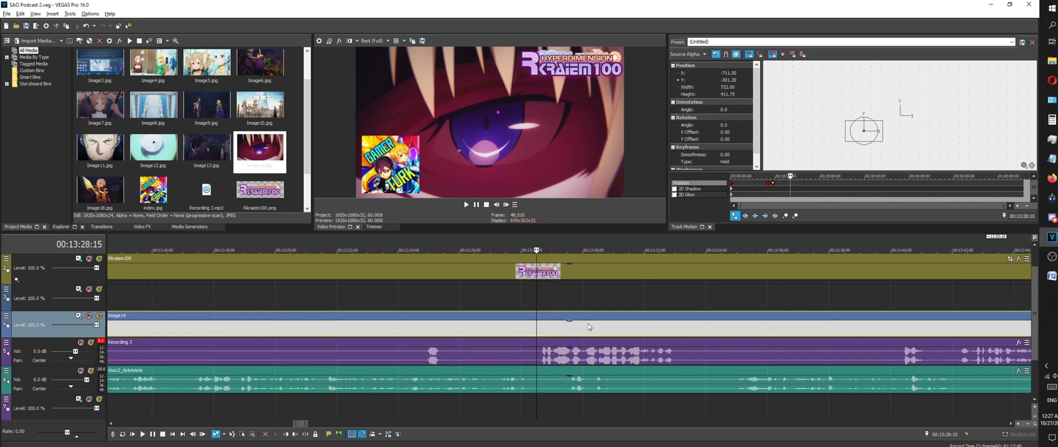
right_click(589, 325)
click(636, 257)
Skim the Sword Art Online episode clip from about 00:28:20 to the scenes around 00:39:59
scroll(666, 326, down, 5)
scroll(666, 326, down, 10)
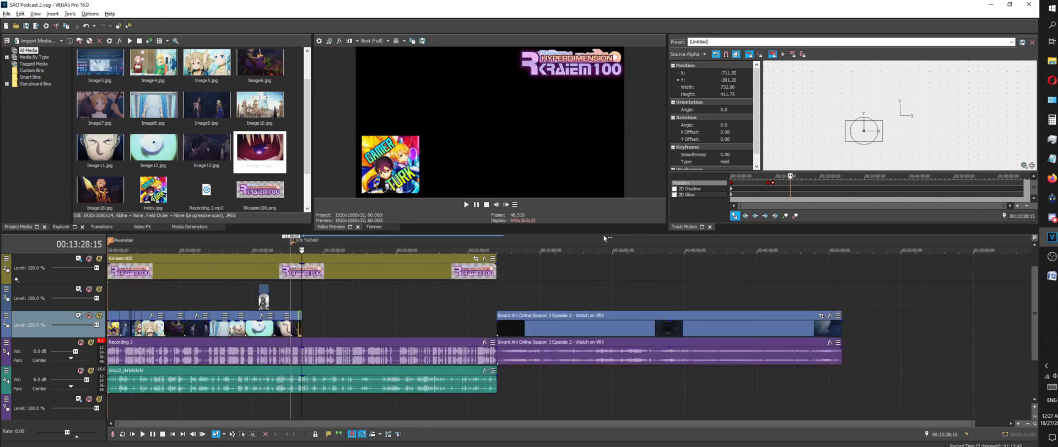
click(514, 247)
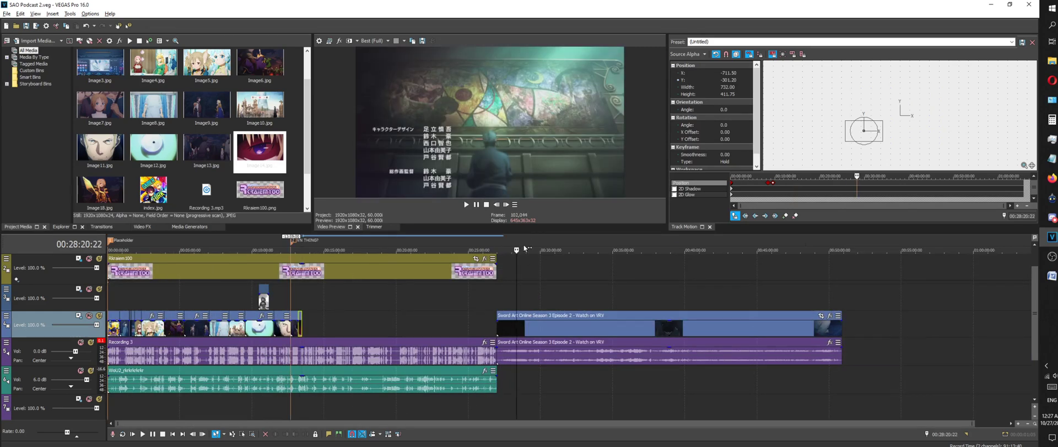
click(566, 242)
drag(632, 247, 672, 248)
scroll(672, 247, up, 5)
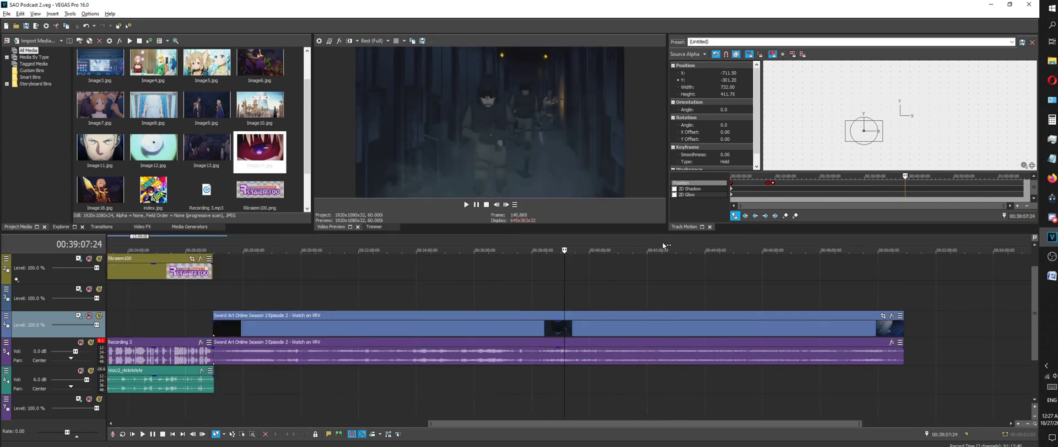
drag(606, 233, 638, 244)
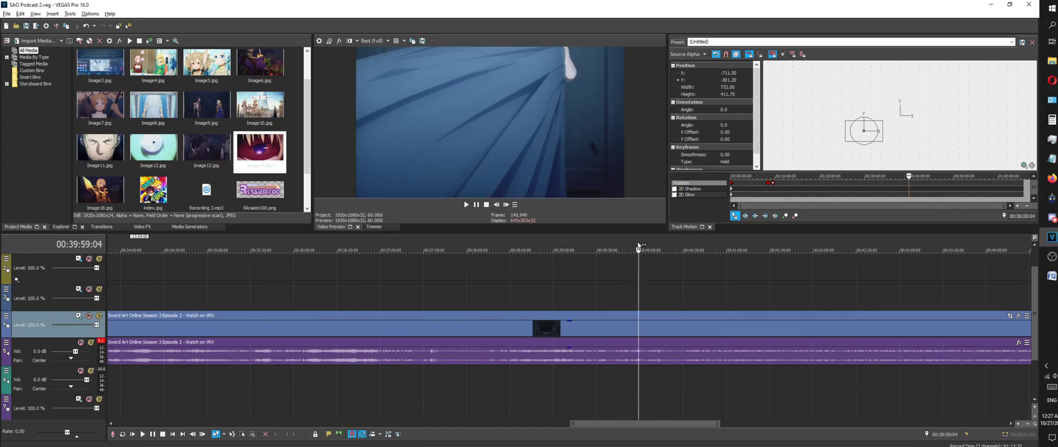
Play the control room scene, pause at 00:39:52:03, and save the frame as Image15.jpg in the SAO Podcast 2 folder
click(613, 239)
key(space)
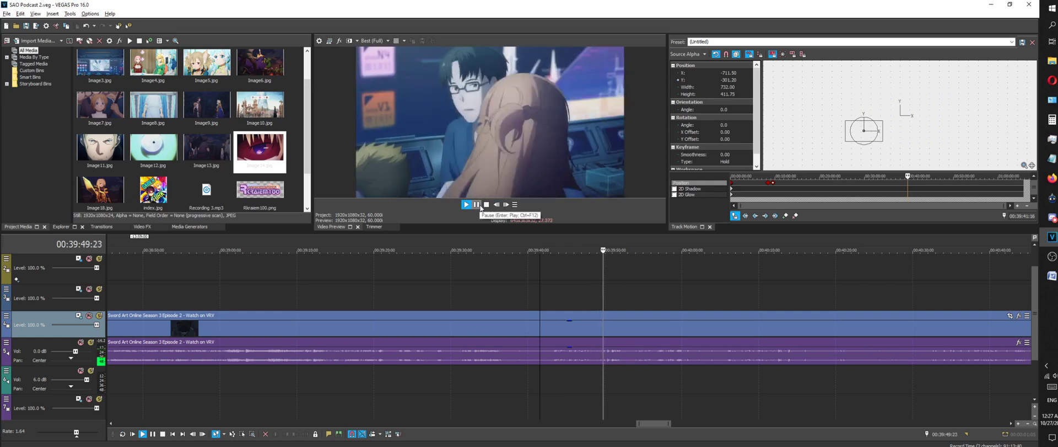
click(477, 204)
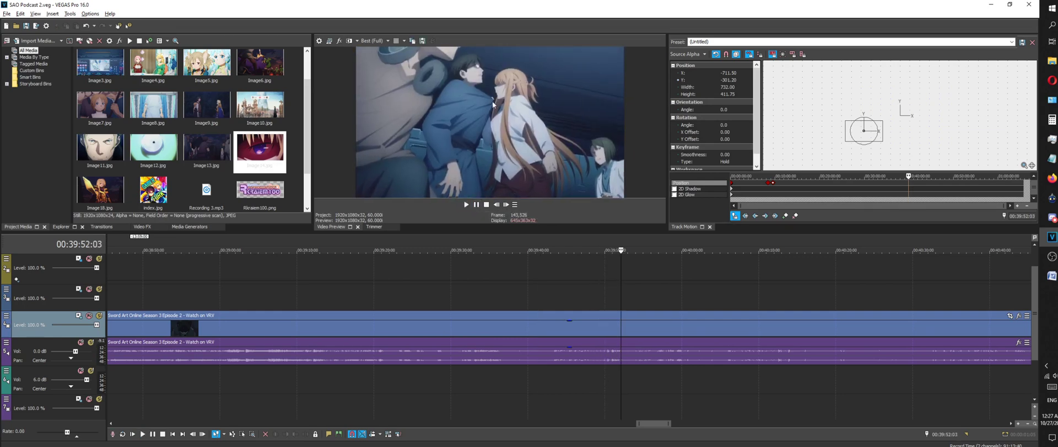
click(423, 41)
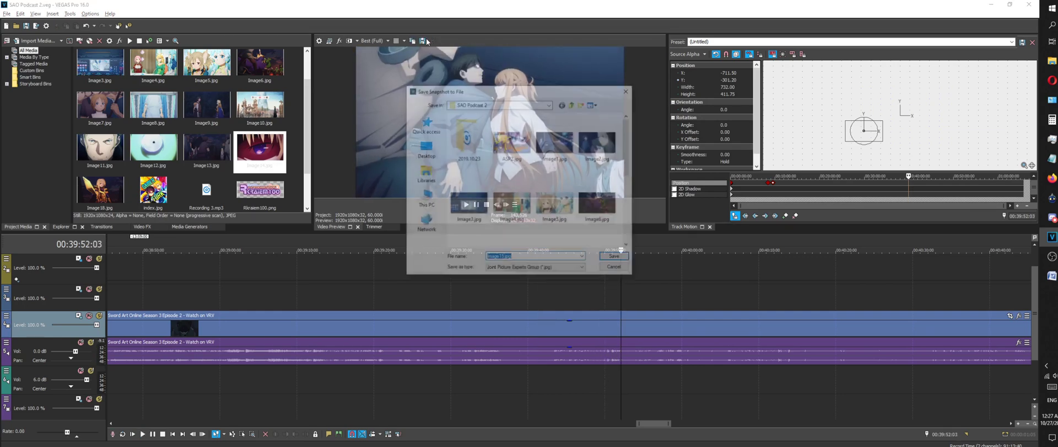
click(616, 258)
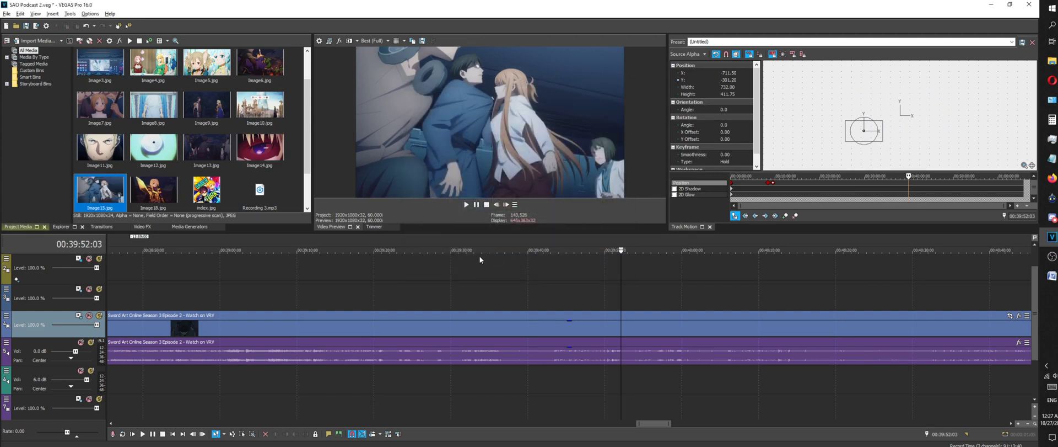
Place the Image15 still directly after Image14 at 00:13:28:15 on the stills track and extend its end by about 20 seconds
scroll(389, 286, down, 8)
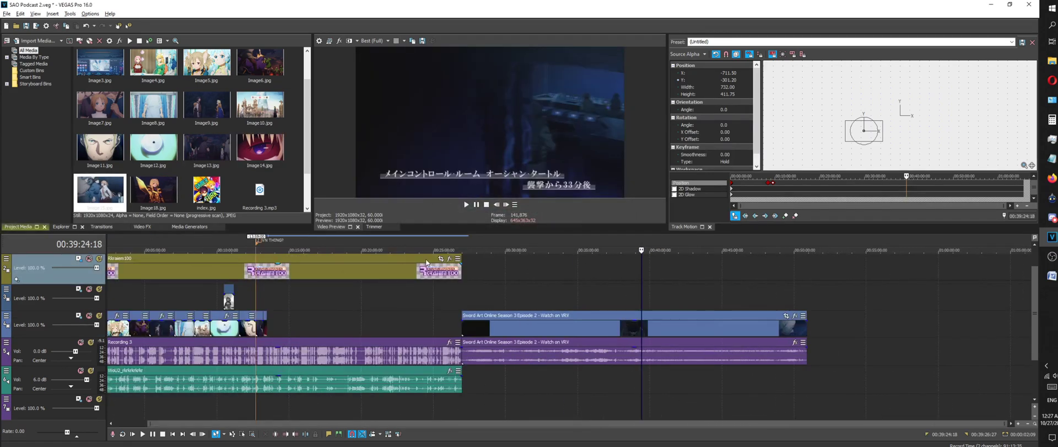
click(271, 250)
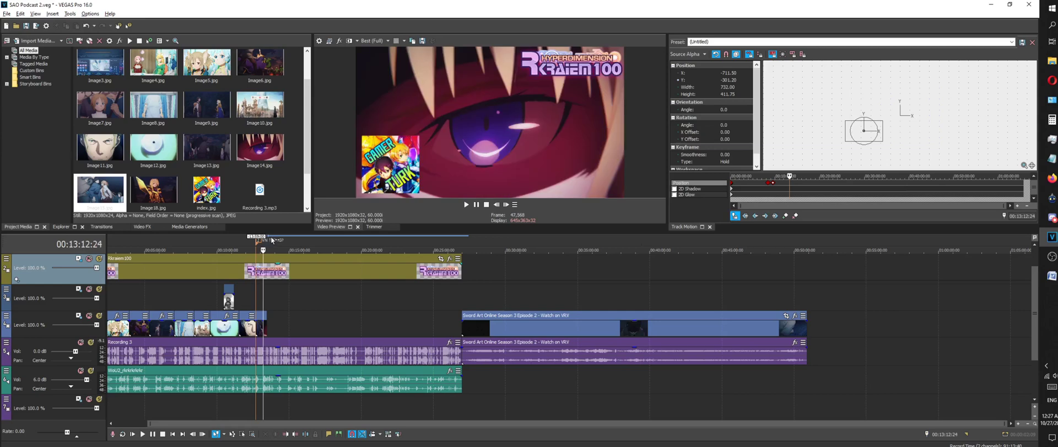
click(267, 243)
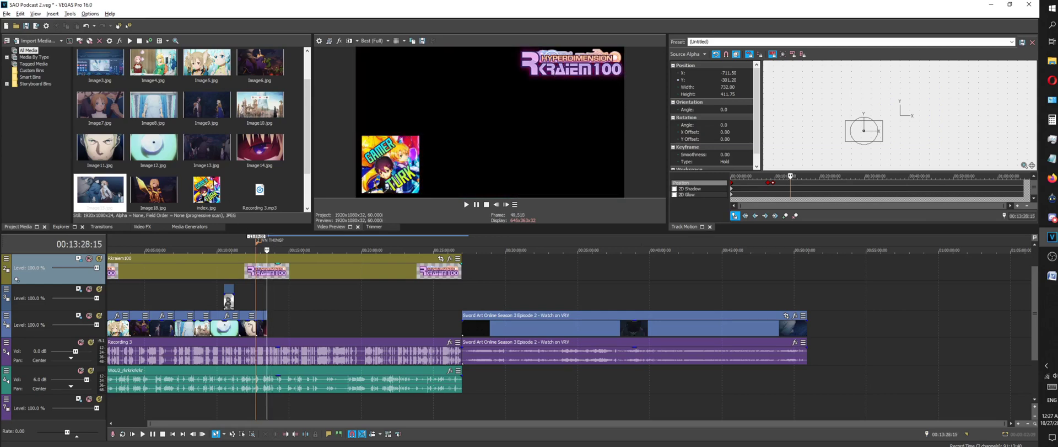
scroll(112, 142, down, 1)
click(111, 142)
drag(112, 143, 268, 269)
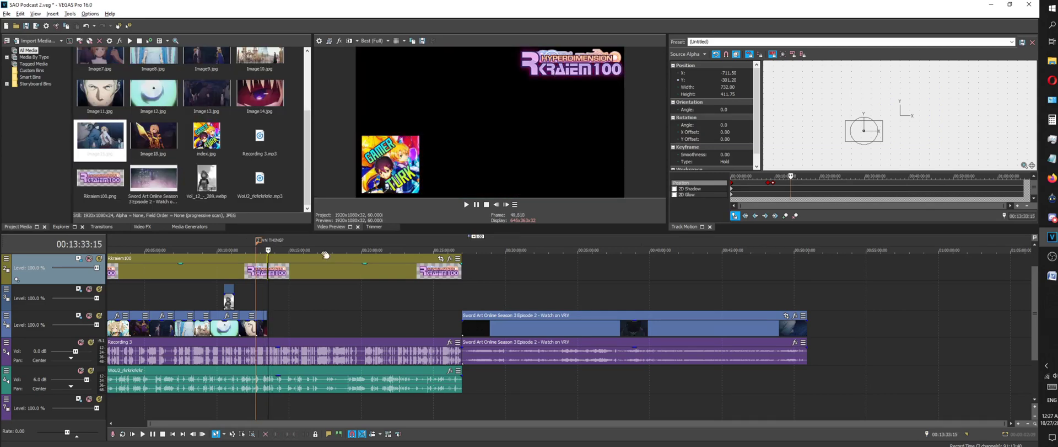
scroll(520, 266, up, 6)
scroll(520, 266, up, 2)
drag(520, 266, 532, 324)
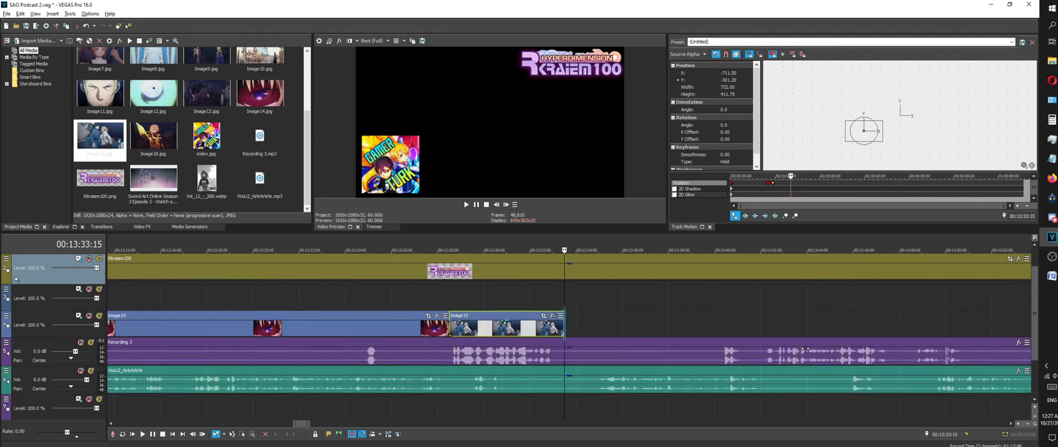
scroll(414, 276, down, 6)
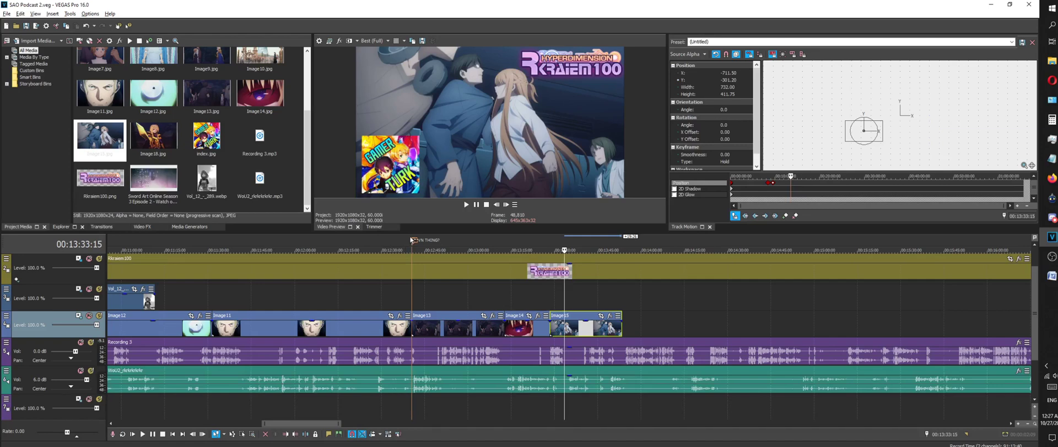
Return the playhead to the start of the Image15 still at 00:13:28:15 and examine the audio waveform around it
click(547, 248)
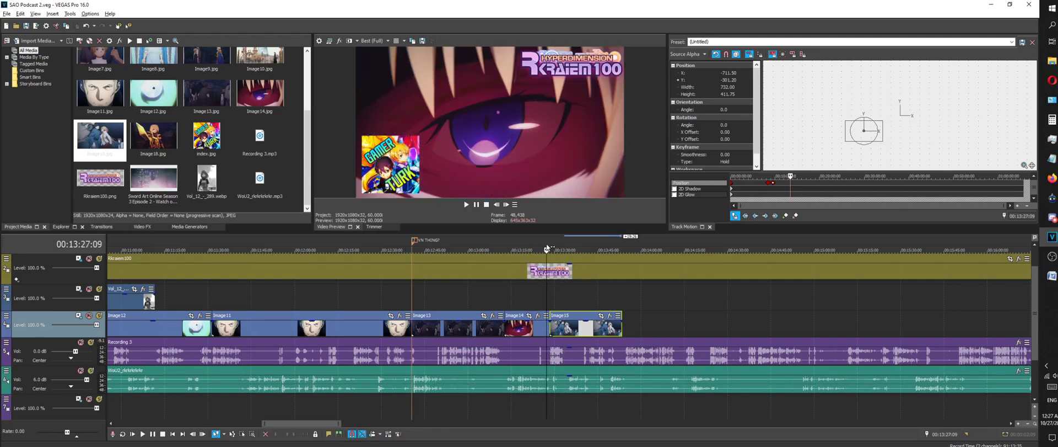
drag(547, 249, 551, 249)
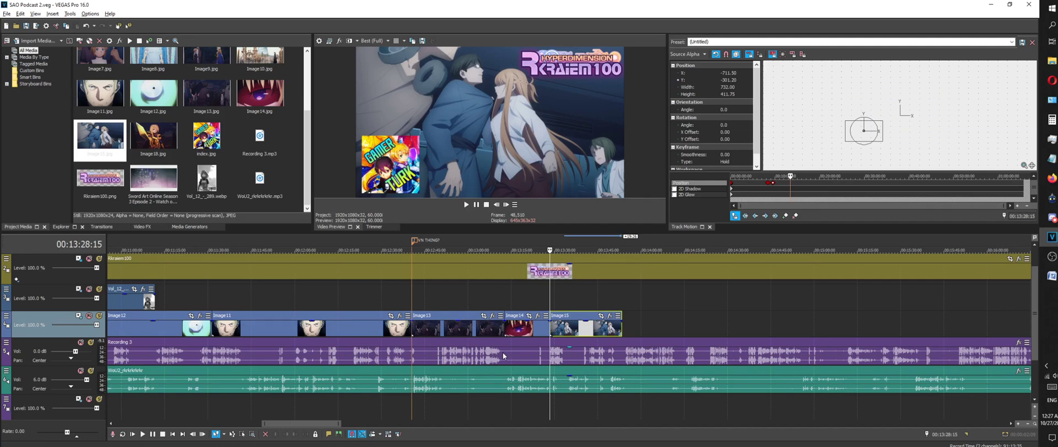
scroll(623, 325, up, 10)
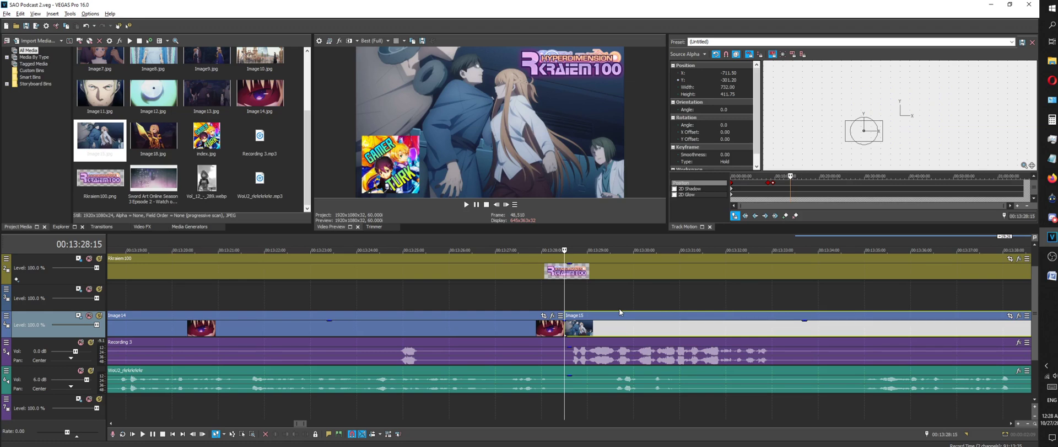
scroll(633, 336, down, 3)
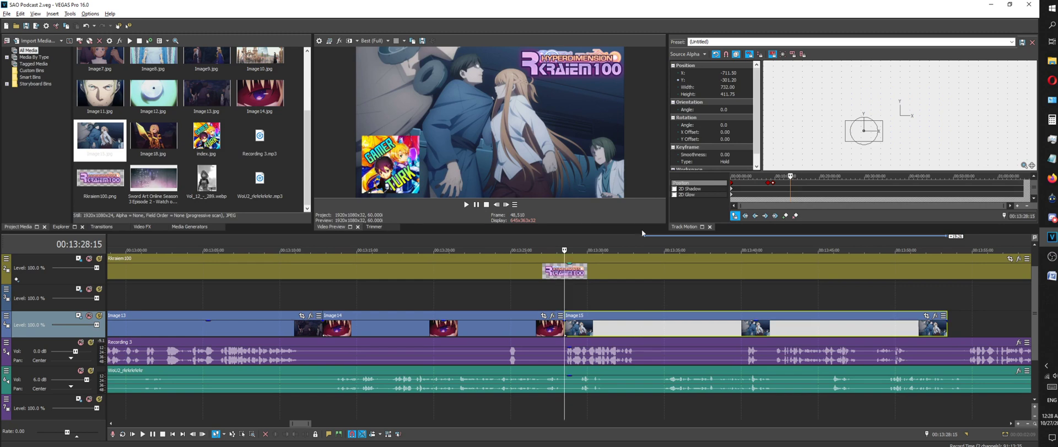
scroll(655, 312, up, 3)
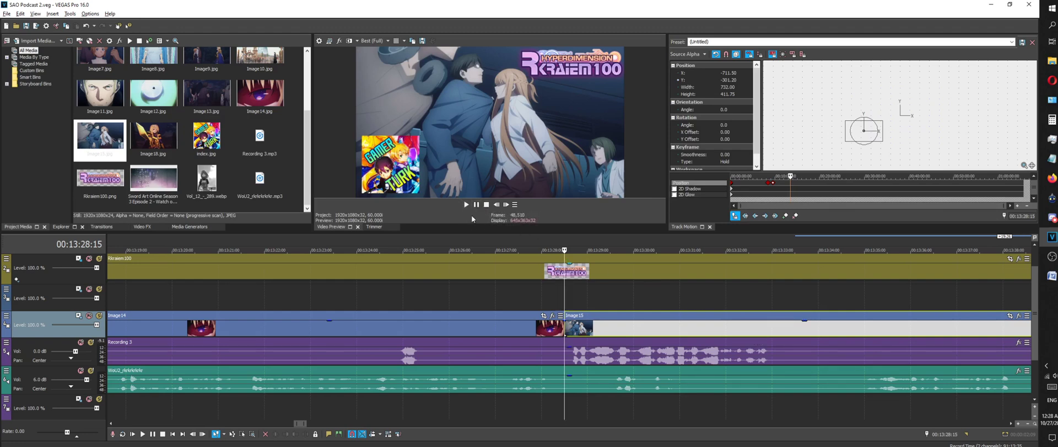
Play the podcast from 00:13:28:15 and extend the end of the Image15 still to about 1 minute 7 seconds
key(l)
scroll(640, 330, down, 6)
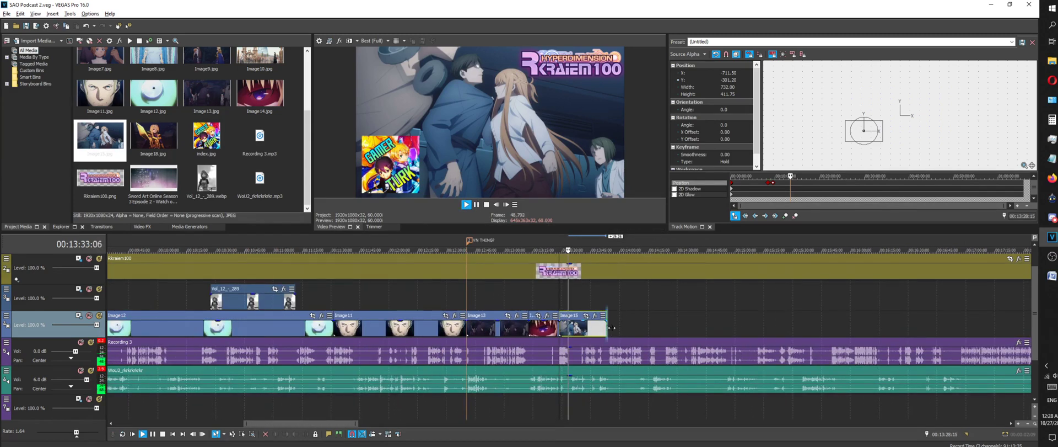
drag(607, 330, 736, 329)
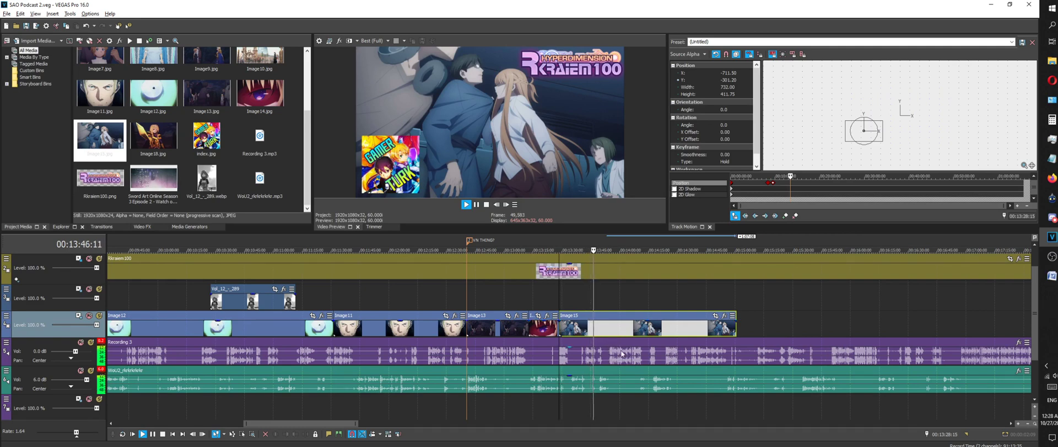
Listen to the podcast audio over the Image15 still, skipping ahead from about 00:13:49 to 00:14:19
scroll(662, 339, up, 2)
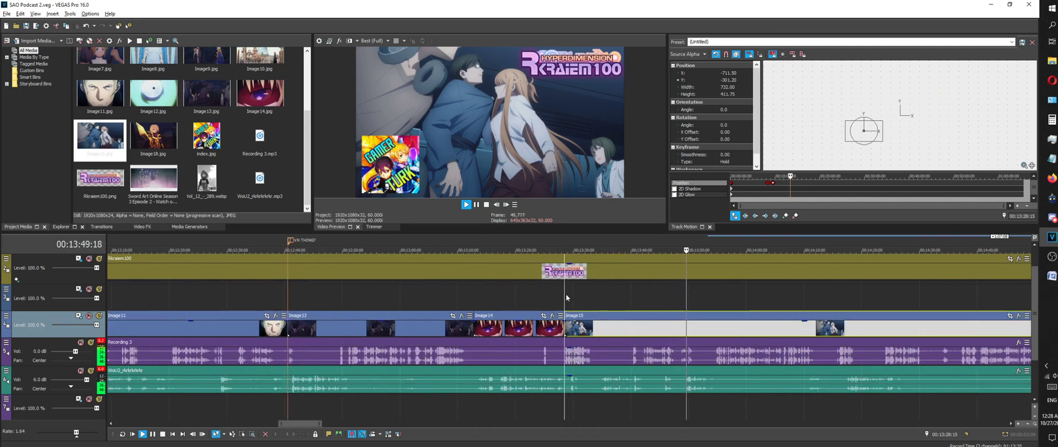
scroll(718, 286, up, 2)
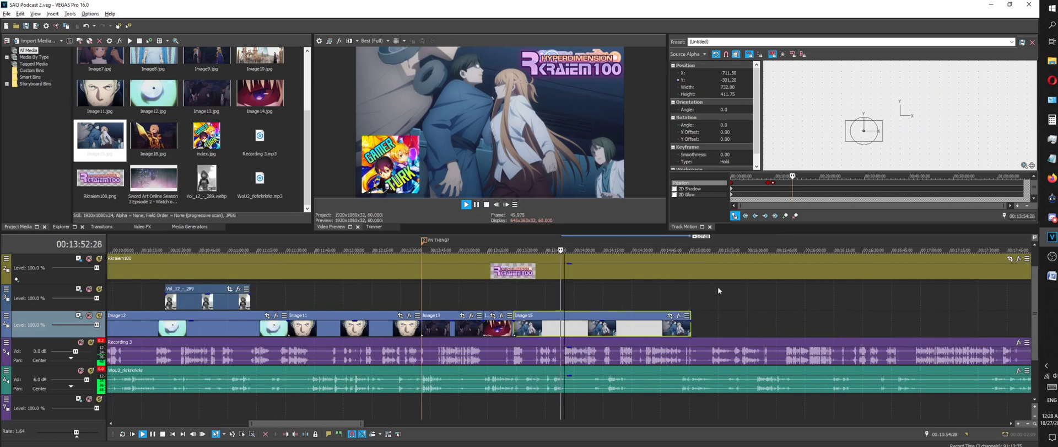
scroll(720, 286, up, 4)
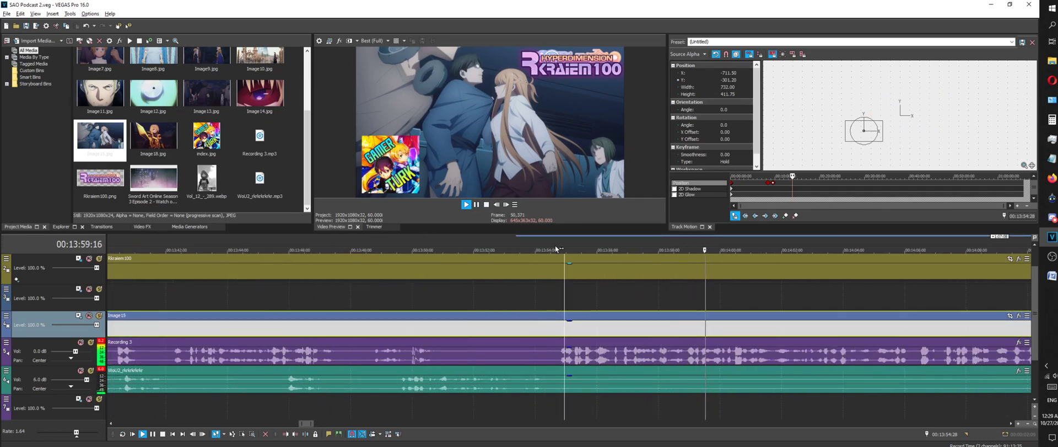
scroll(570, 293, down, 5)
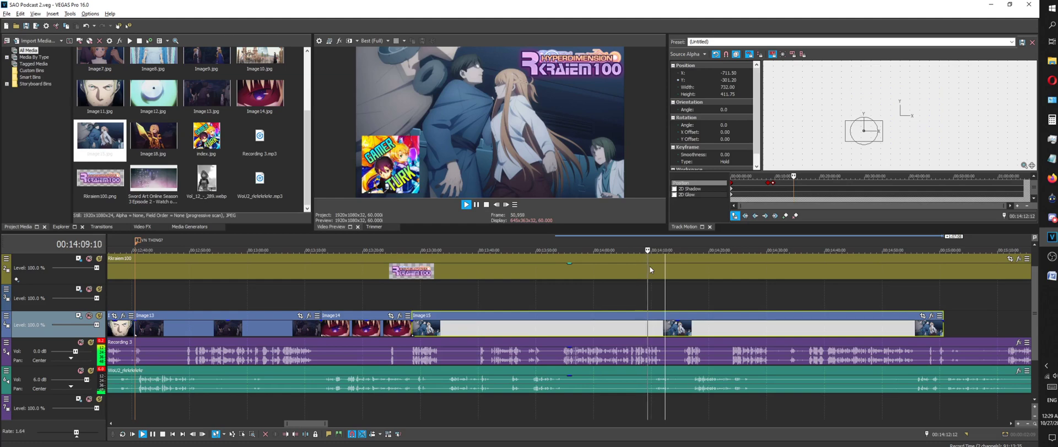
scroll(658, 289, down, 3)
scroll(671, 303, up, 3)
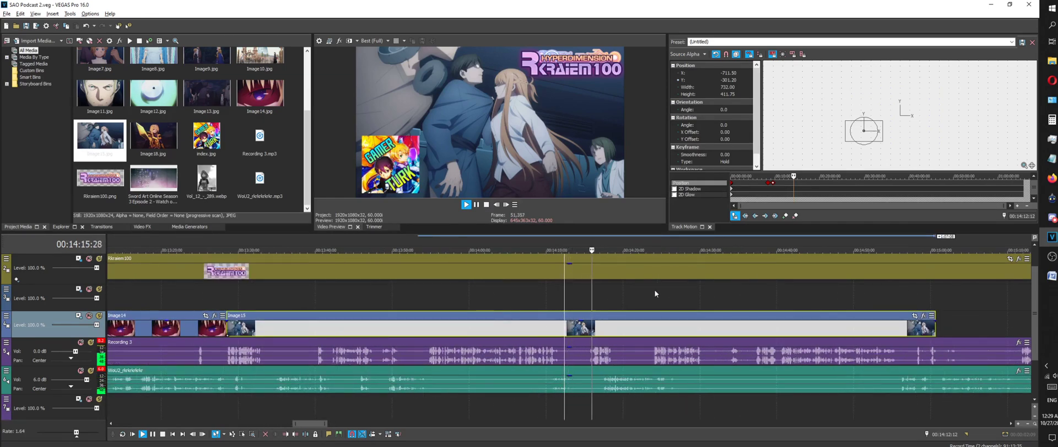
scroll(652, 291, down, 4)
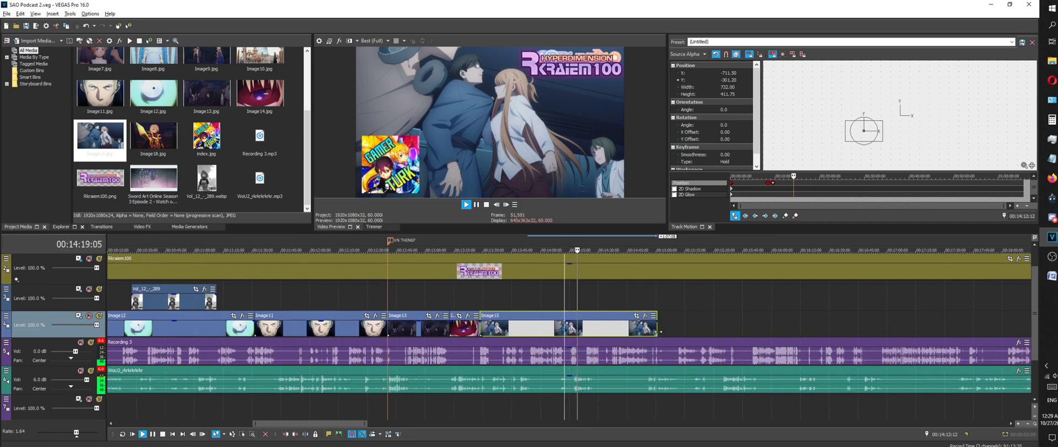
Extend the end of the Image15 still further along the stills track to about 00:16:38
drag(657, 329, 830, 319)
scroll(841, 316, down, 3)
scroll(840, 317, down, 6)
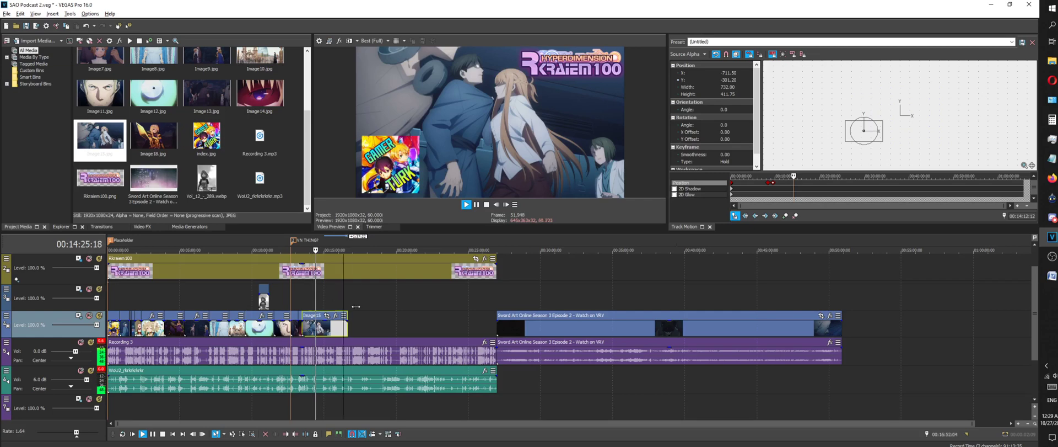
scroll(463, 309, up, 8)
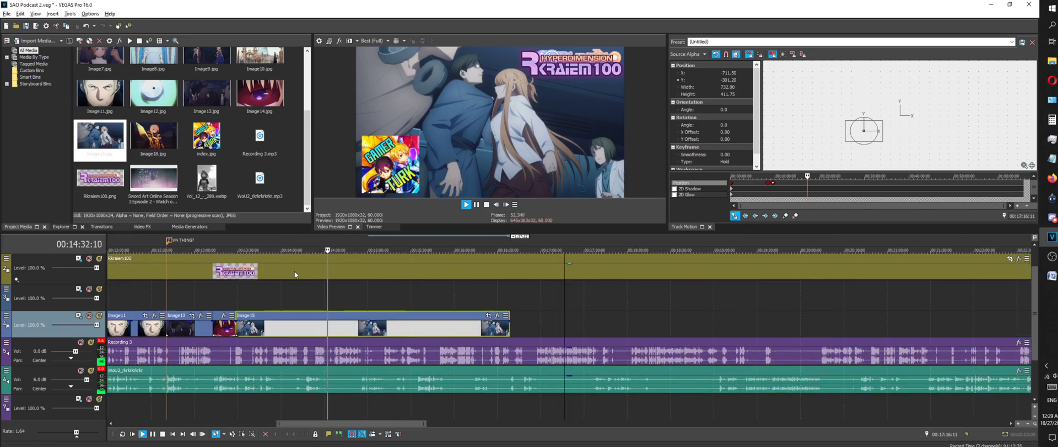
scroll(480, 290, down, 2)
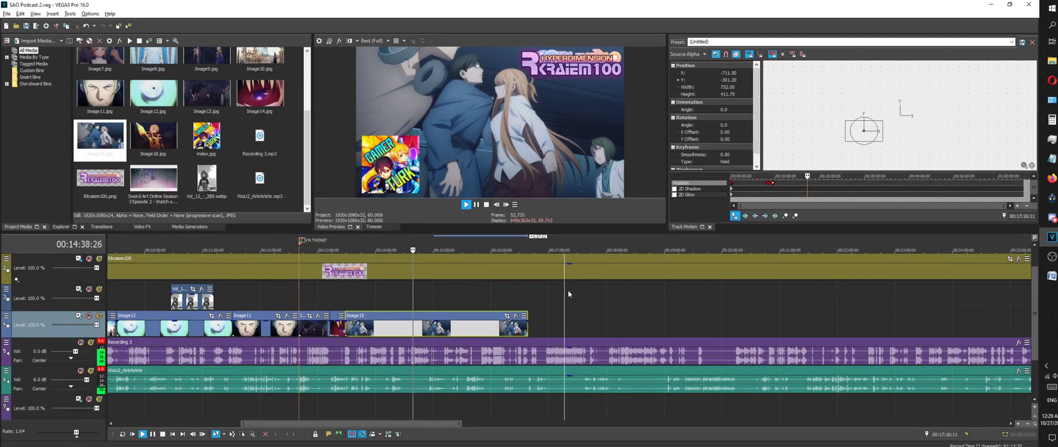
Find where the topic changes in the audio and trim the end of the Image15 still at 00:14:36:16
drag(568, 290, 418, 293)
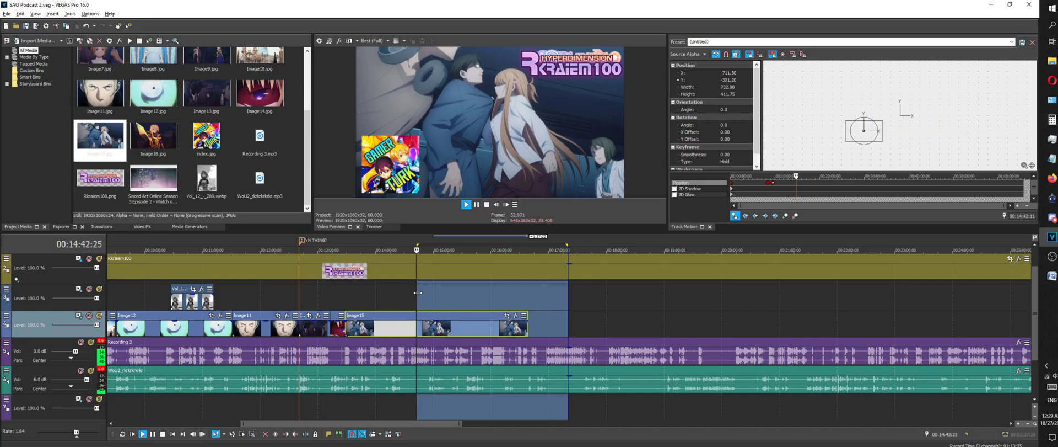
scroll(414, 299, up, 5)
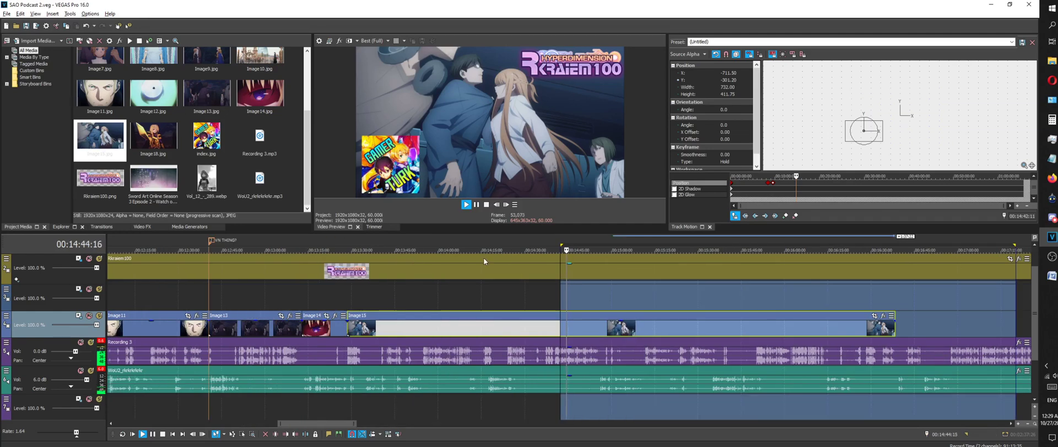
click(546, 246)
scroll(546, 246, up, 3)
right_click(598, 324)
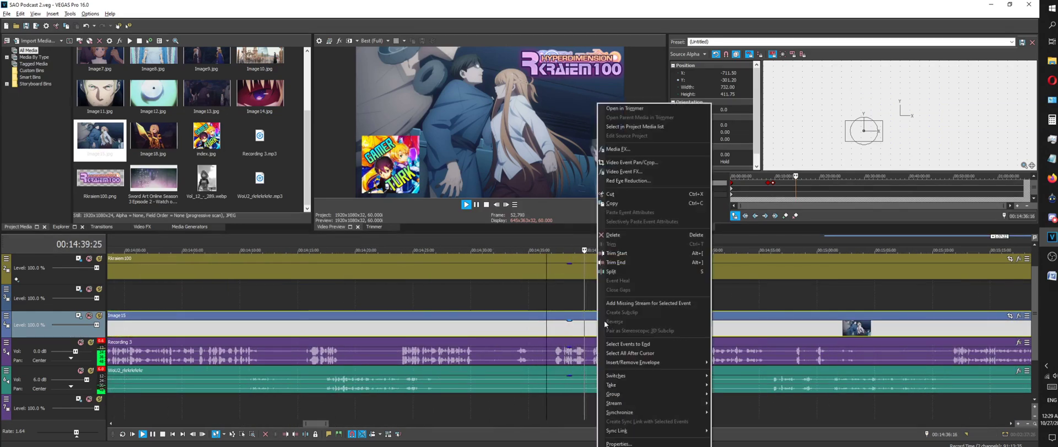
click(623, 264)
Find the close-up of the balding man in the episode clip at 00:30:23:05 and save the frame as Image16.jpg
scroll(672, 336, down, 15)
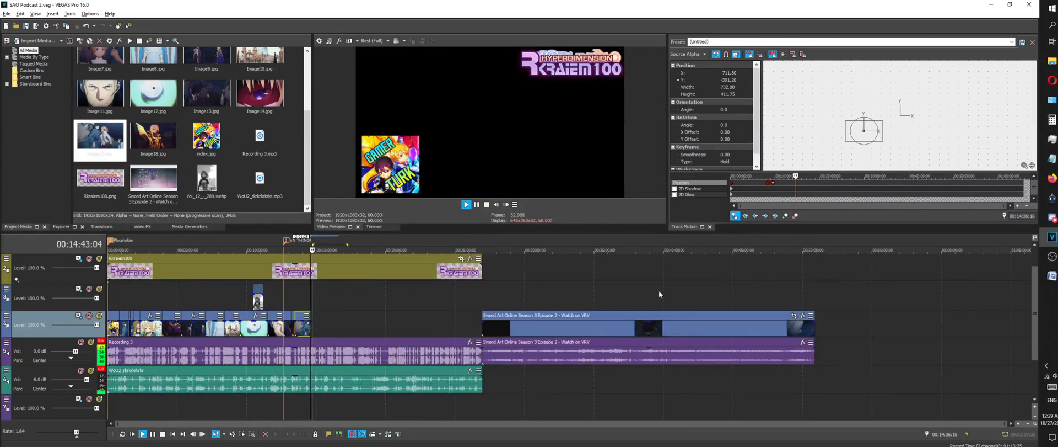
click(520, 236)
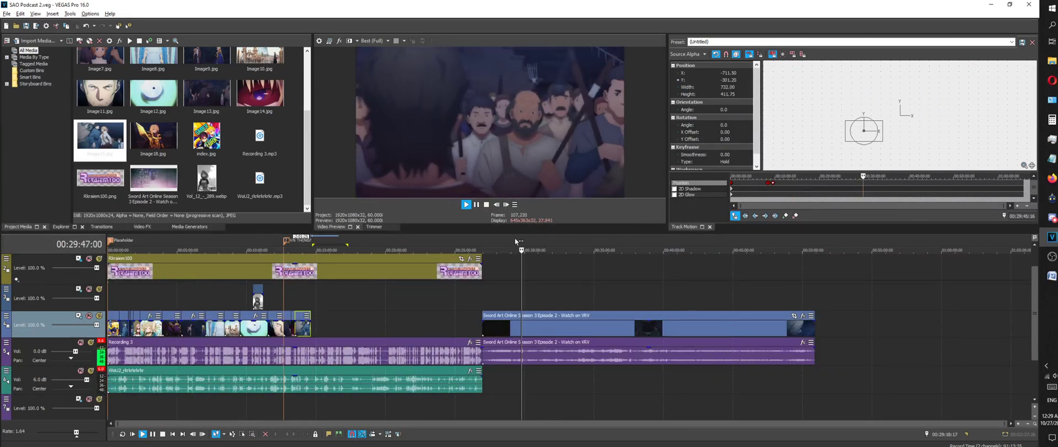
click(529, 241)
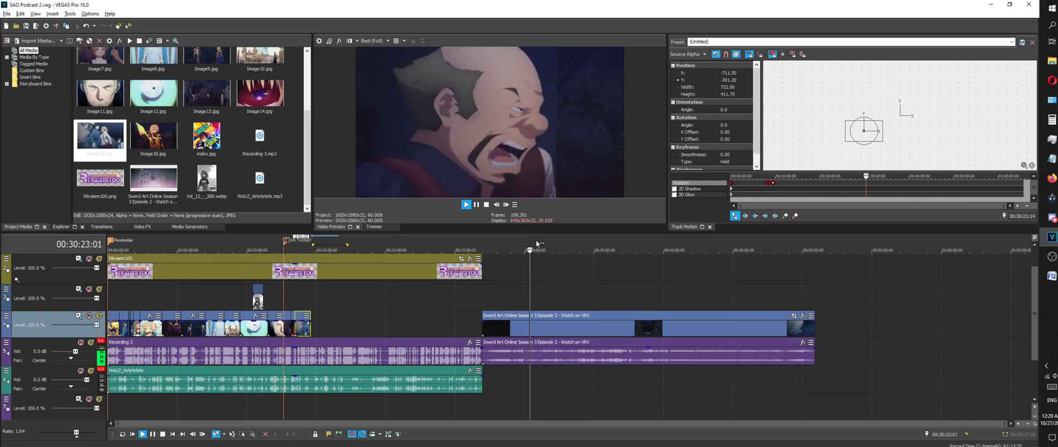
click(477, 205)
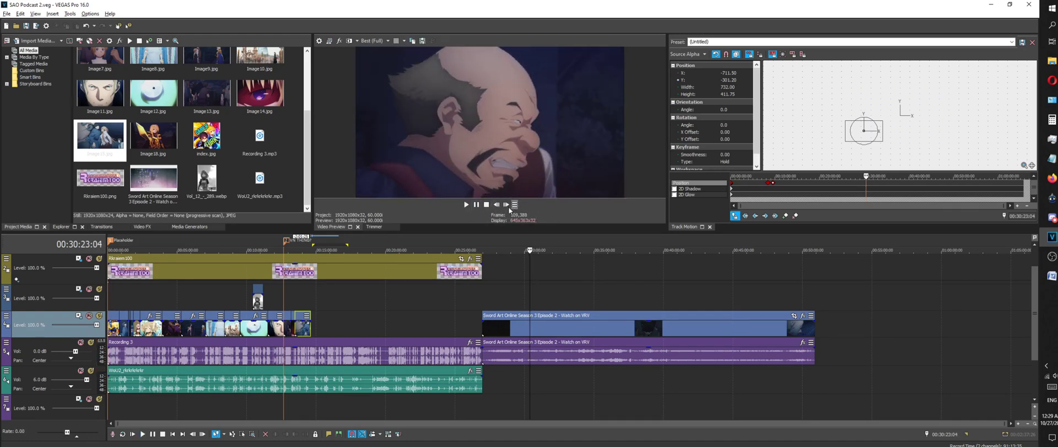
click(508, 206)
click(507, 205)
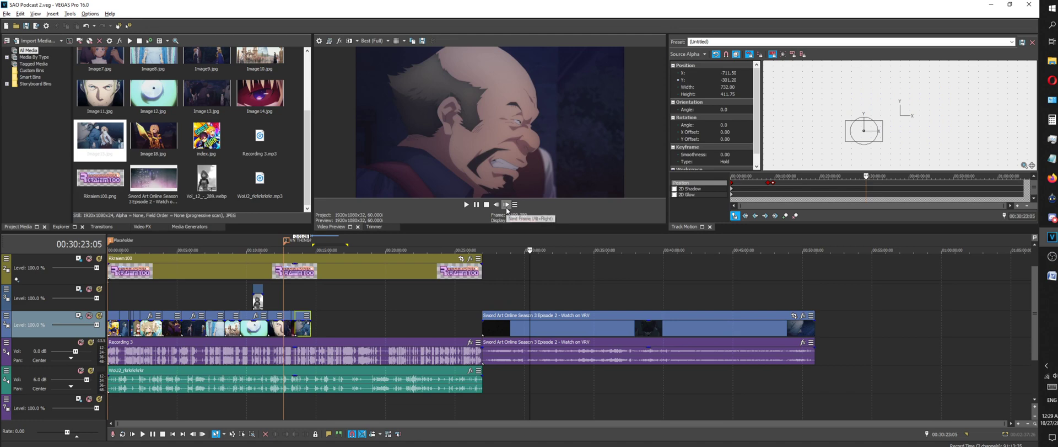
click(427, 42)
click(612, 259)
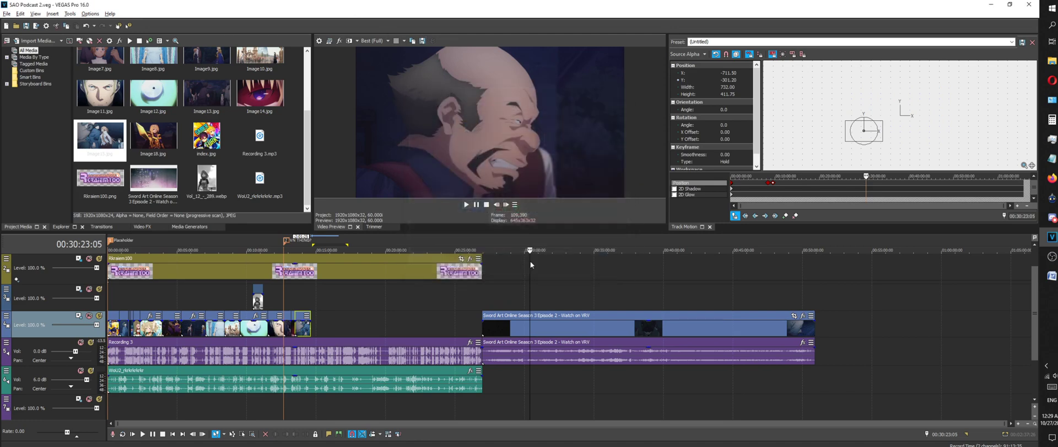
Place the Image16 still directly after Image15 at 00:14:36:16 and extend it to about 3 minutes 28 seconds
click(311, 245)
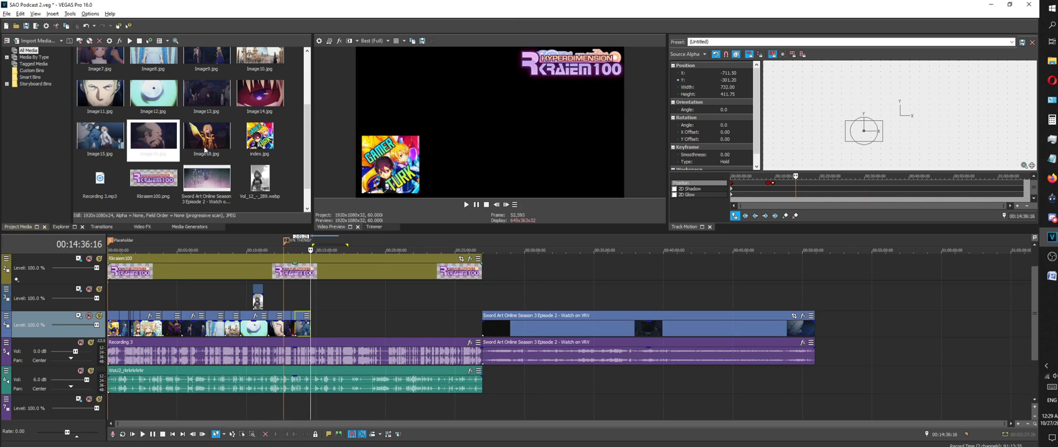
scroll(555, 345, up, 5)
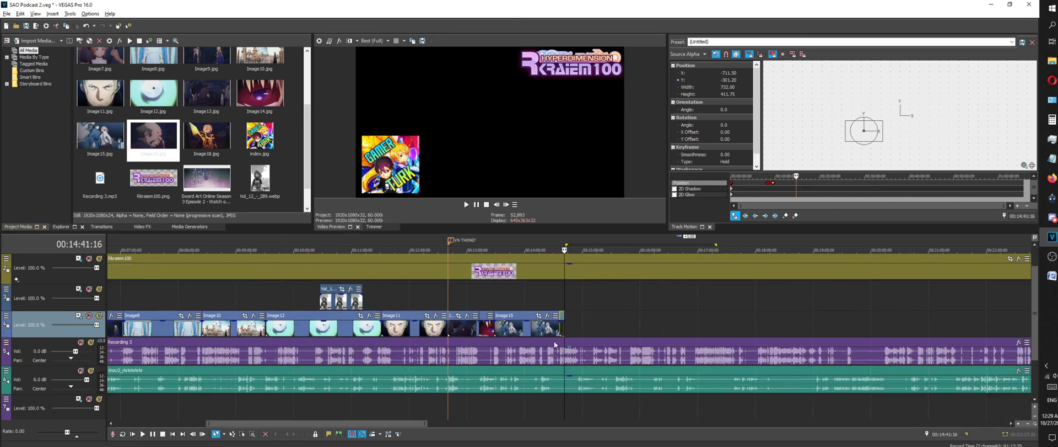
drag(563, 318, 562, 318)
scroll(742, 309, down, 5)
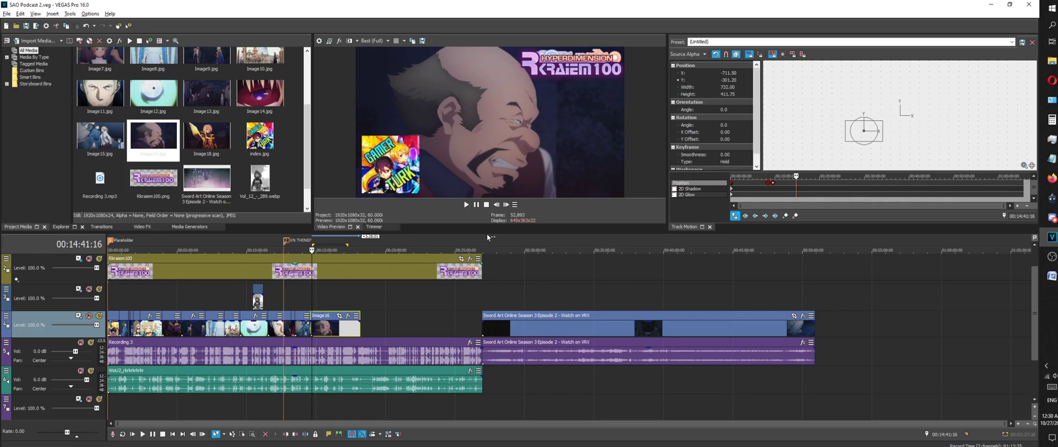
scroll(432, 302, up, 10)
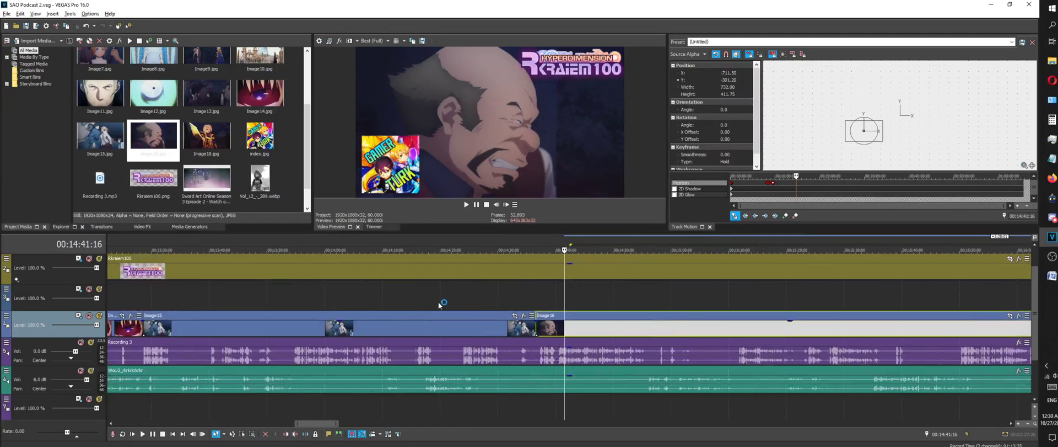
click(8, 13)
click(10, 13)
click(9, 13)
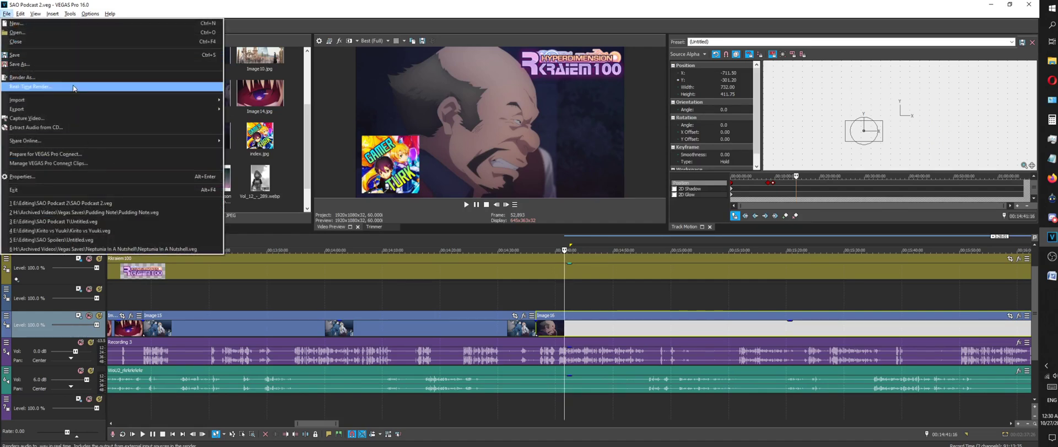
key(Escape)
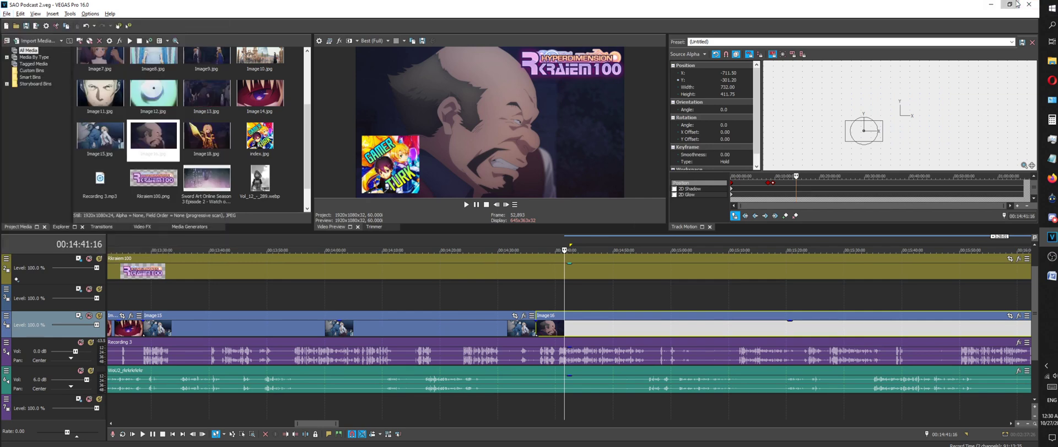
Move the Sword Art Online episode clip and its audio further along the timeline to start at about 00:47:35
scroll(734, 395, down, 6)
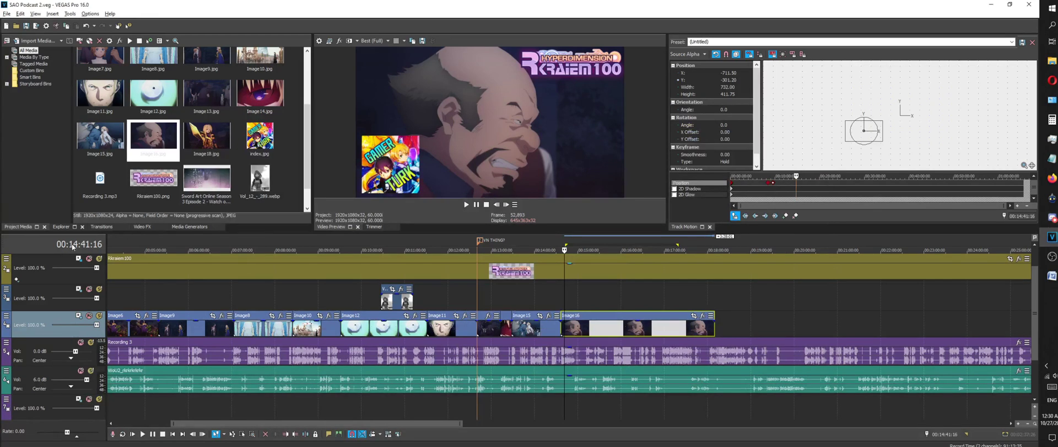
scroll(300, 331, down, 5)
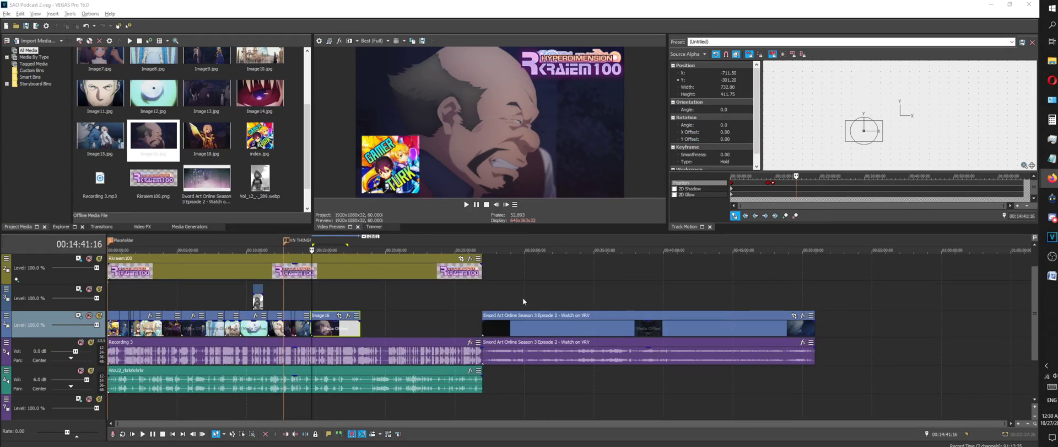
drag(543, 329, 823, 347)
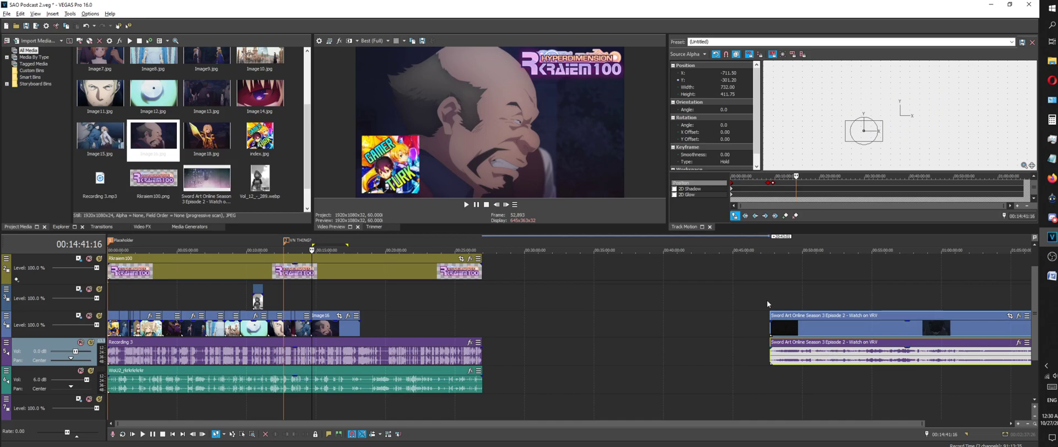
Switch to the Firefox window, close the enlarged tweet photo, and open the Twitter notifications
click(991, 4)
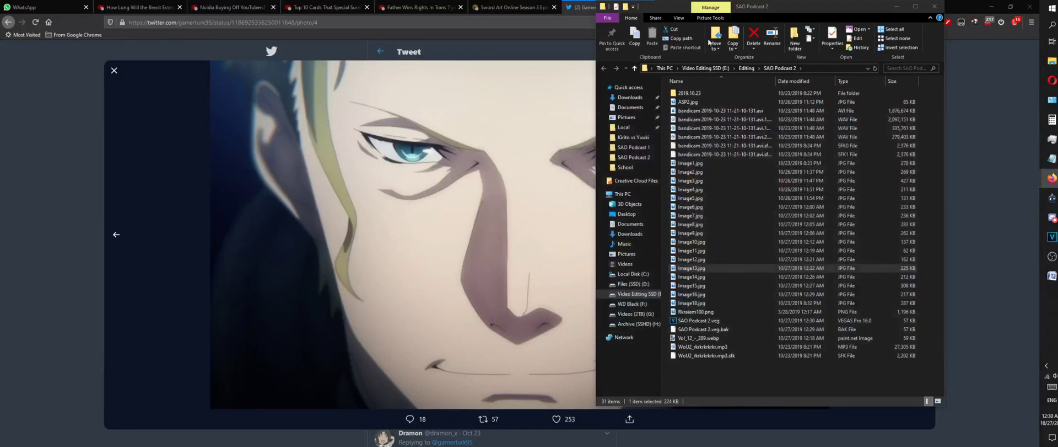
click(588, 4)
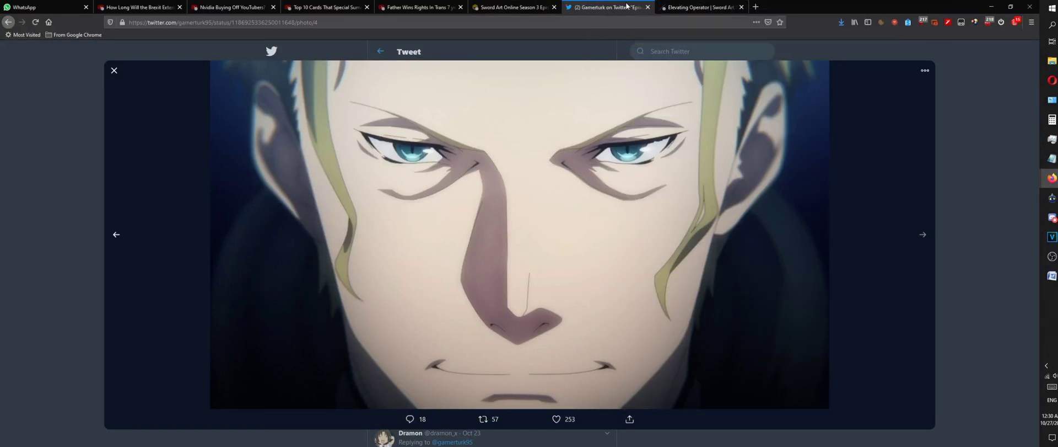
click(85, 155)
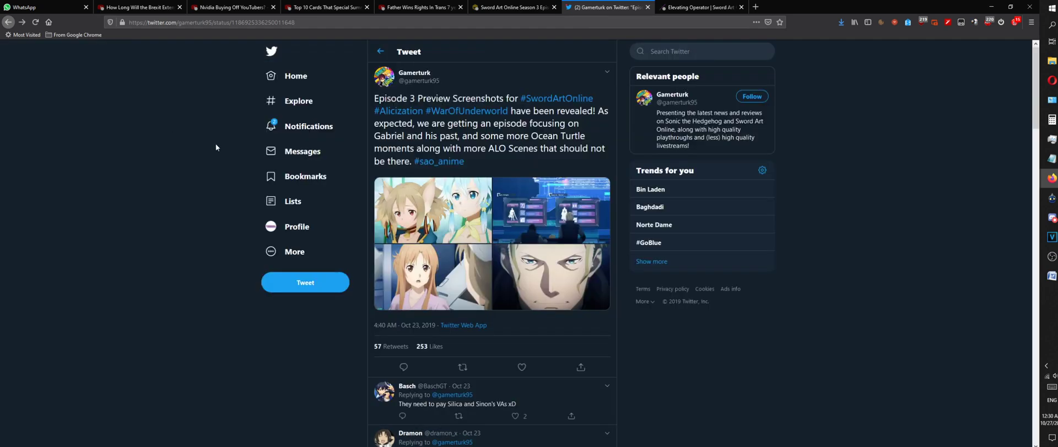
click(303, 125)
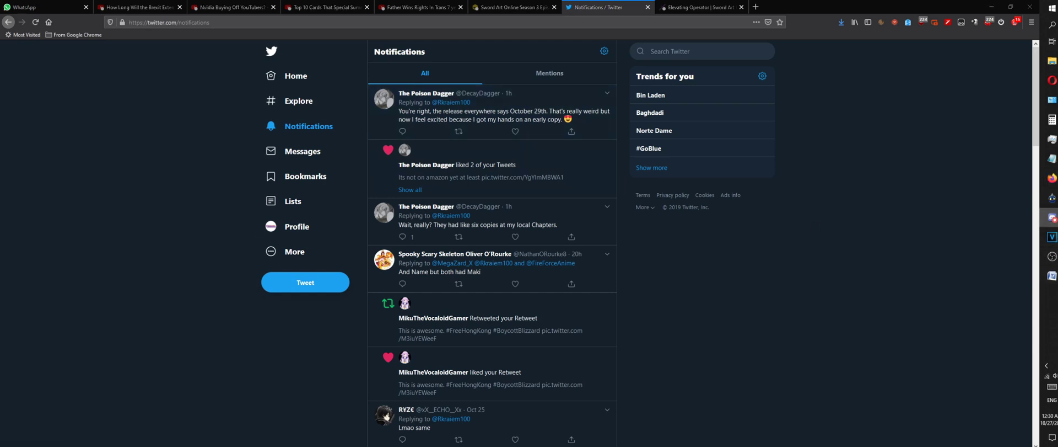
Check the direct-message conversation in Discord and return to Firefox on the Elevating Operator wiki page
click(1052, 217)
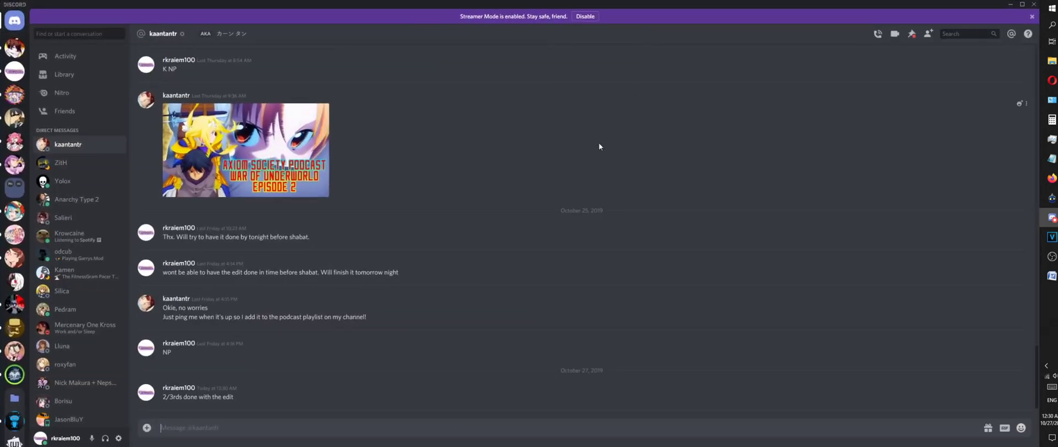
click(1011, 4)
key(ctrl+Tab)
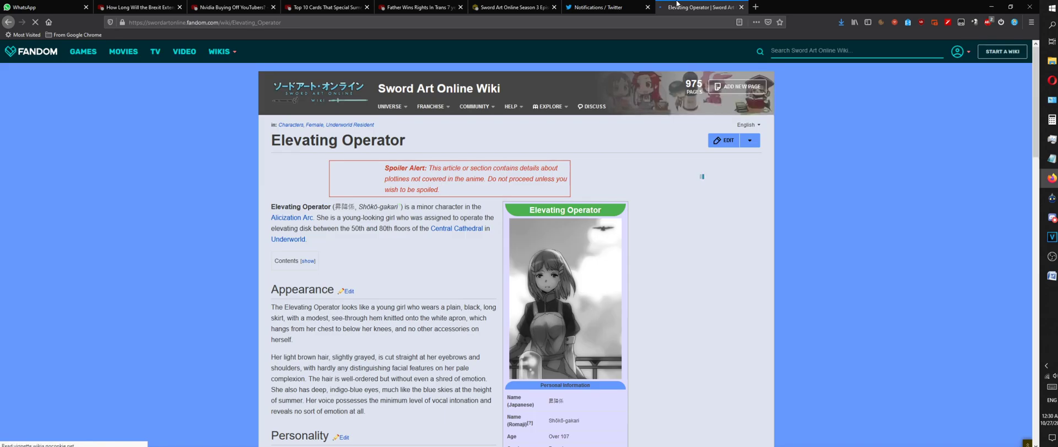
Close the Elevating Operator wiki page, return to the VEGAS Pro project, and check the OBS streaming window before minimizing it
key(ctrl+w)
click(1052, 237)
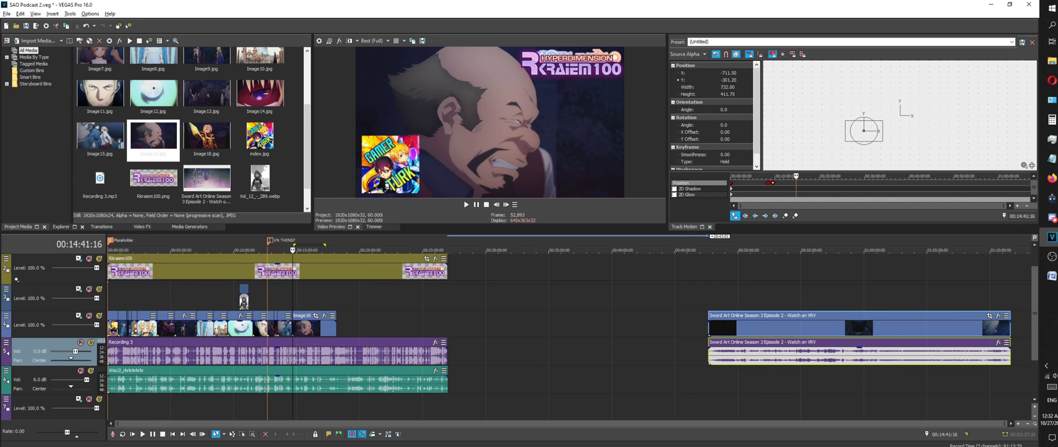
click(1051, 276)
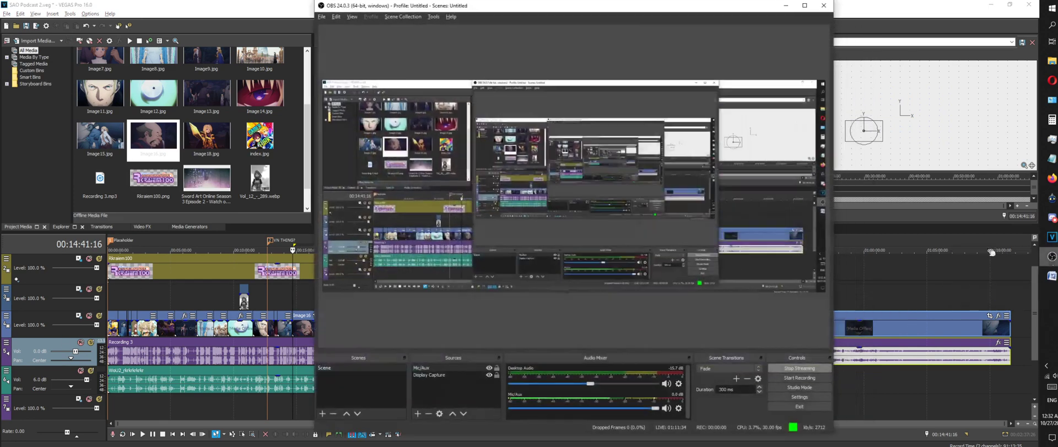
click(786, 5)
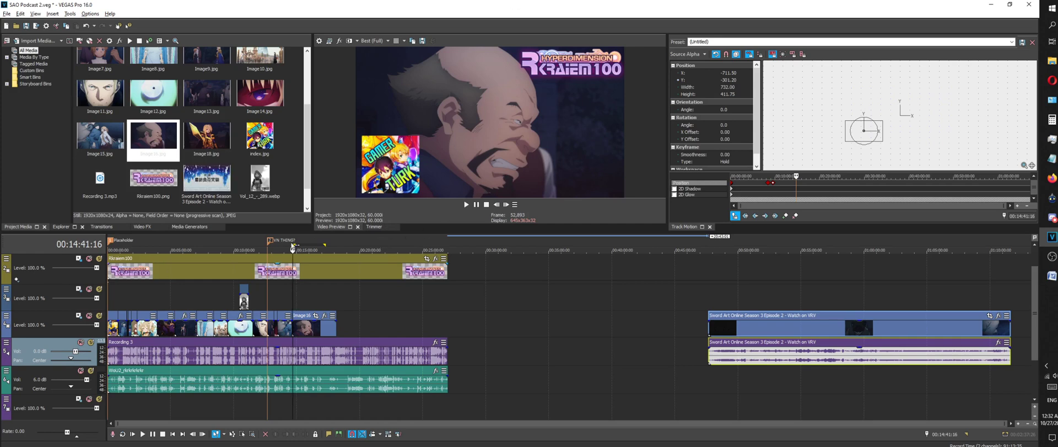
Place the playhead at 00:14:49:09 within the Image16 still and review the surrounding timeline
scroll(305, 253, up, 1)
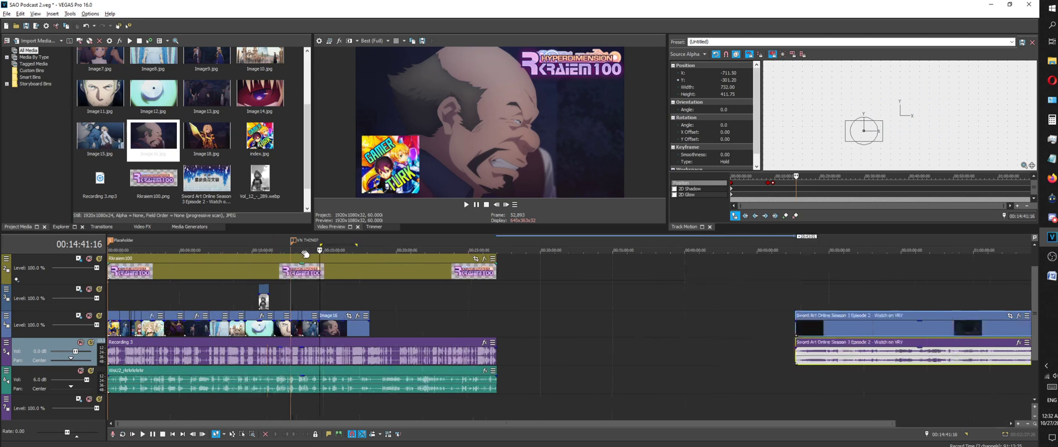
scroll(305, 253, up, 1)
scroll(308, 251, down, 1)
drag(322, 244, 320, 244)
click(322, 242)
scroll(334, 256, up, 3)
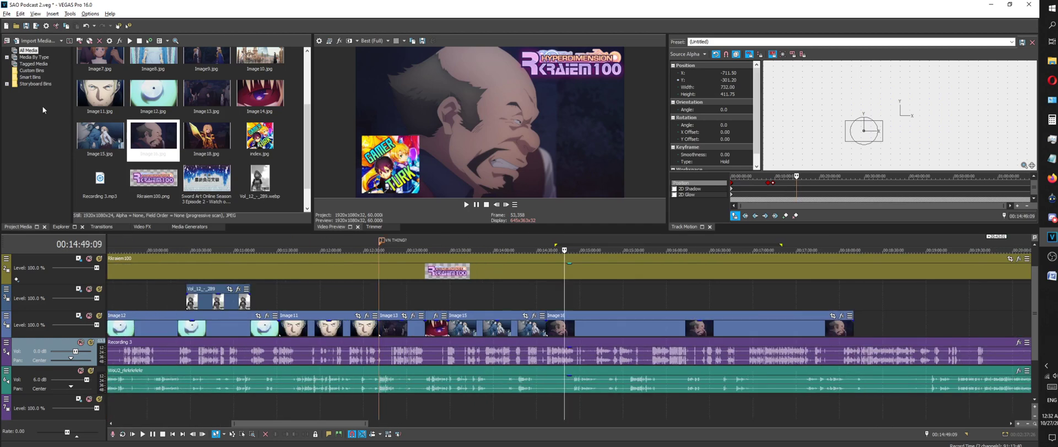
scroll(376, 314, down, 3)
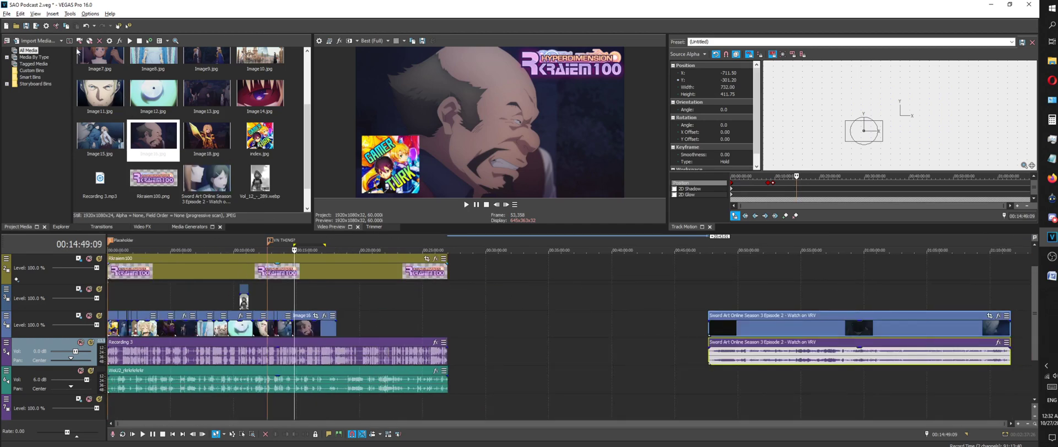
Switch to File Explorer, view "reference guide 5 file.PNG" from the Other folder in Pictures at full size, and return to VEGAS Pro
mouse_move(1055, 72)
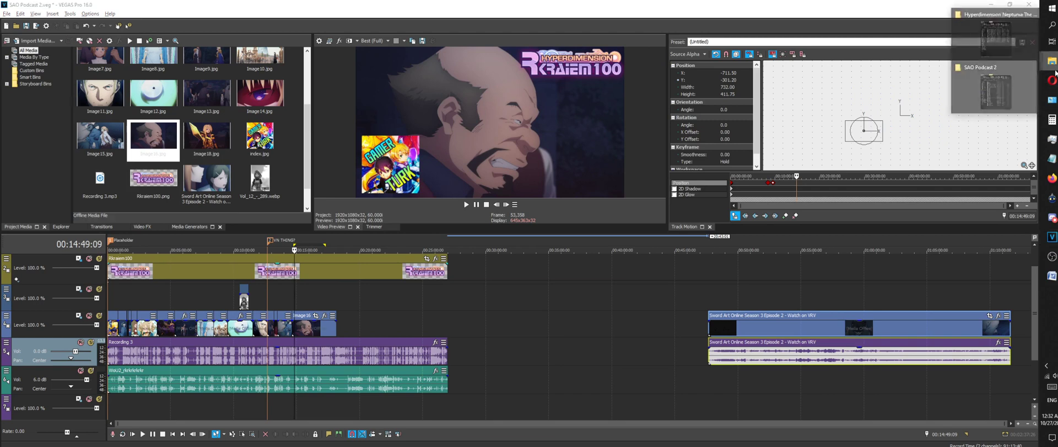
click(995, 33)
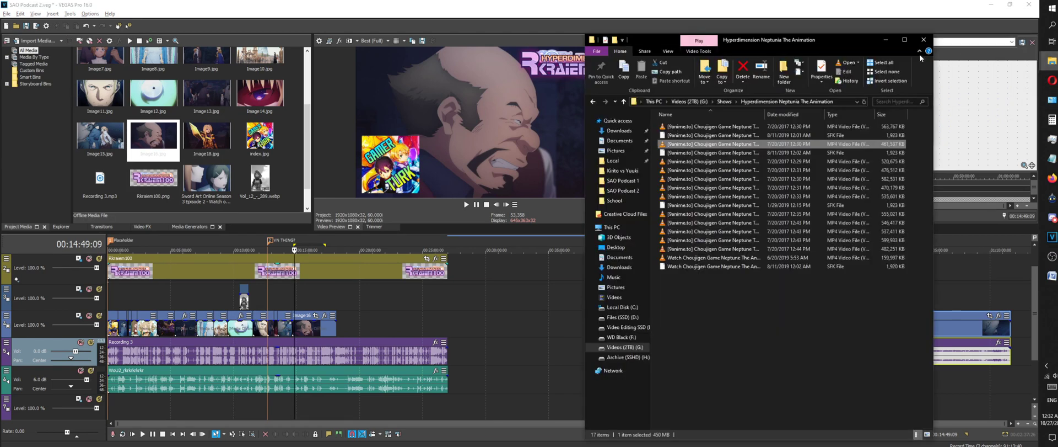
click(621, 151)
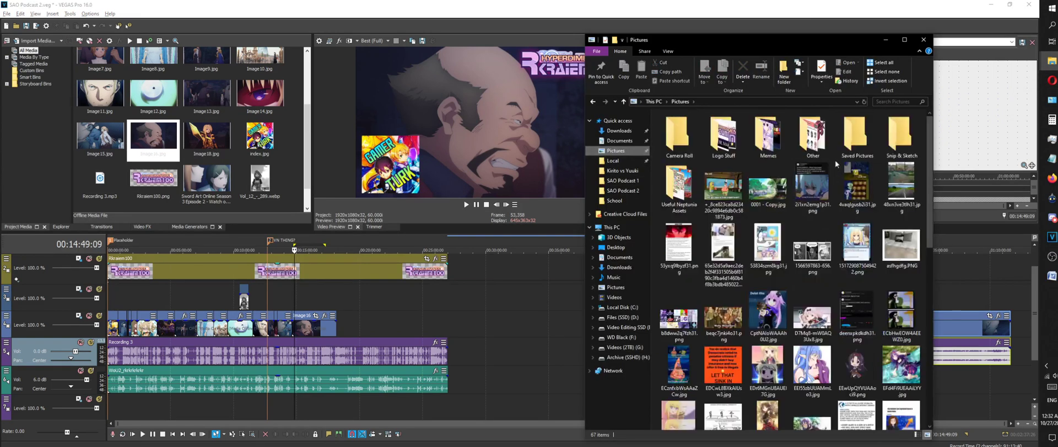
double_click(821, 142)
scroll(735, 330, down, 1)
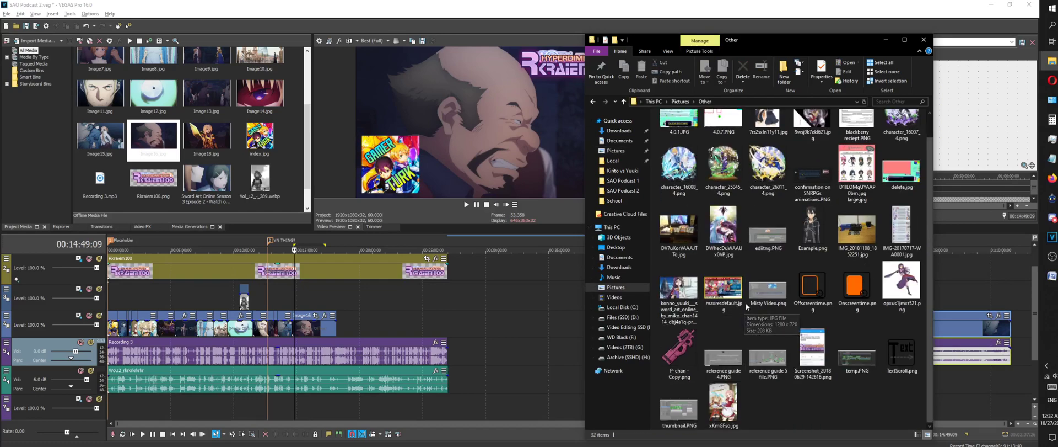
double_click(759, 339)
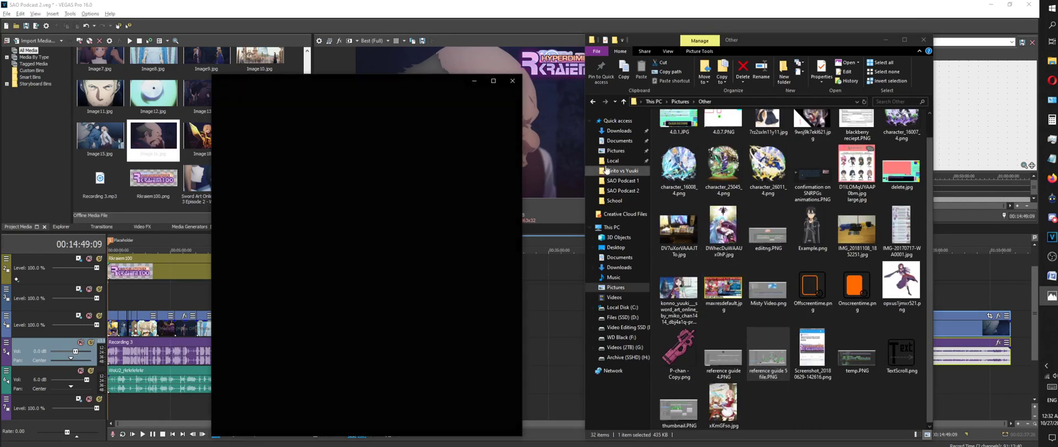
click(492, 80)
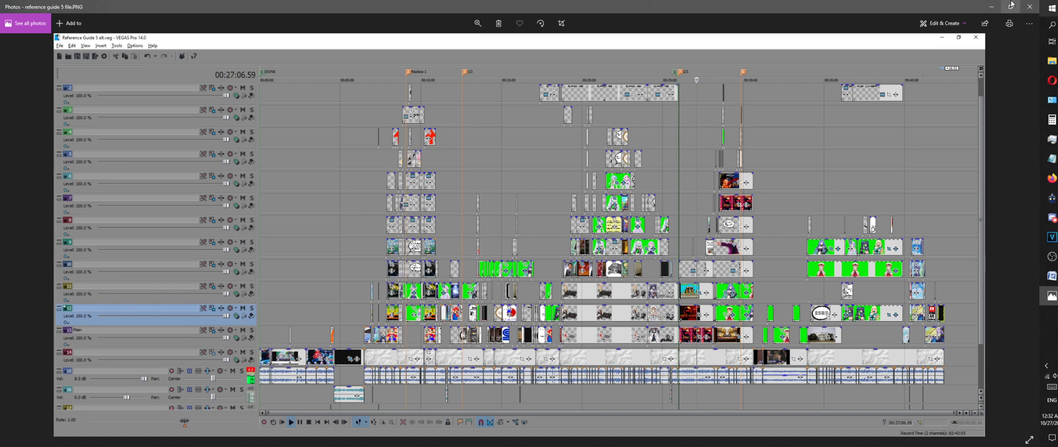
click(1029, 6)
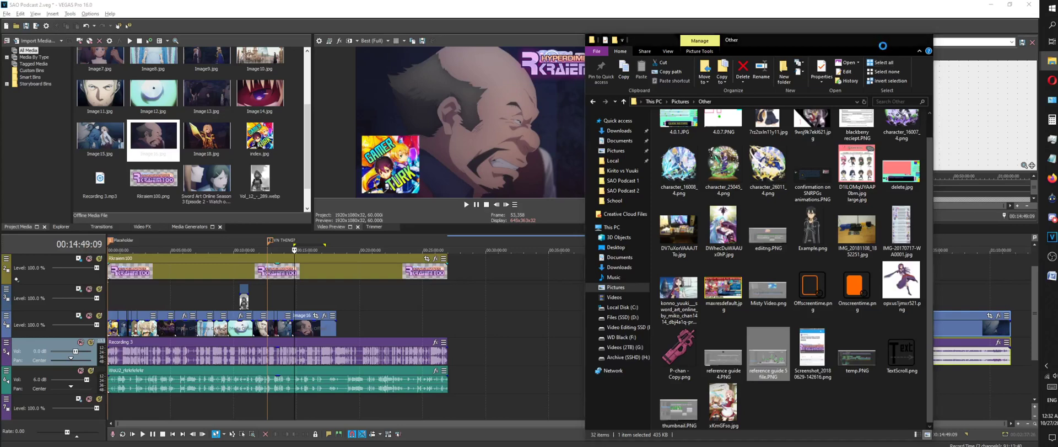
click(886, 40)
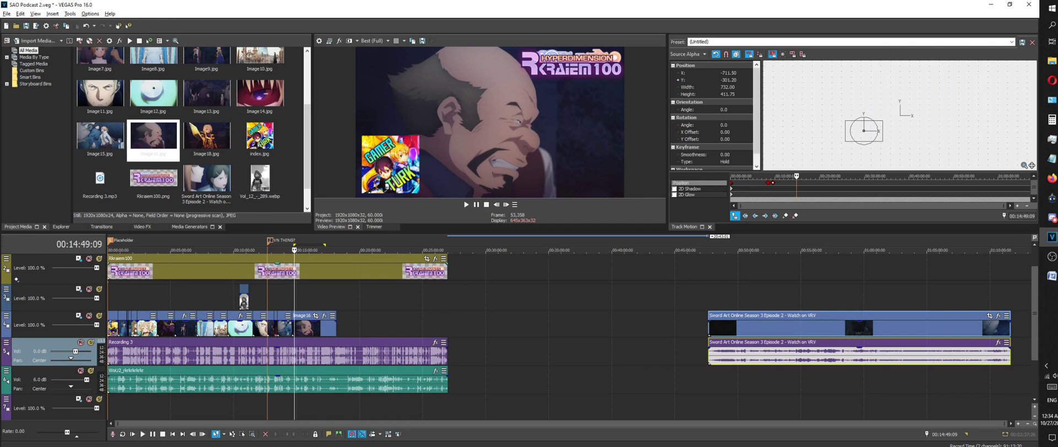
Switch to OBS, shift the display capture within the preview, and restore it to its original full-canvas position
click(1052, 256)
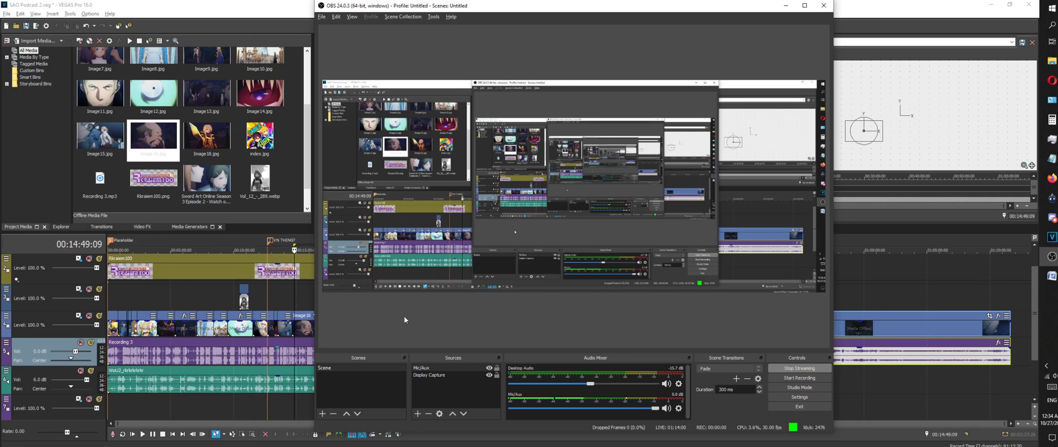
click(647, 161)
drag(648, 161, 500, 168)
drag(233, 169, 473, 166)
drag(384, 48, 494, 130)
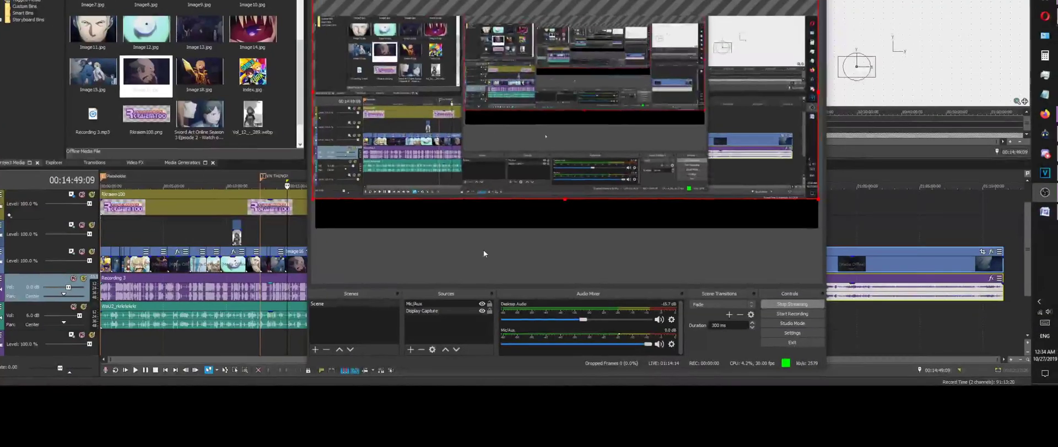
drag(465, 172, 477, 272)
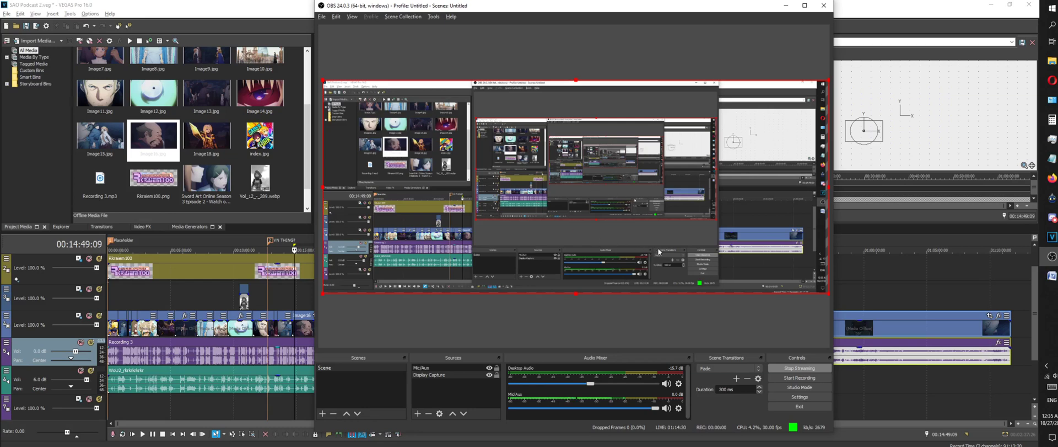
click(255, 4)
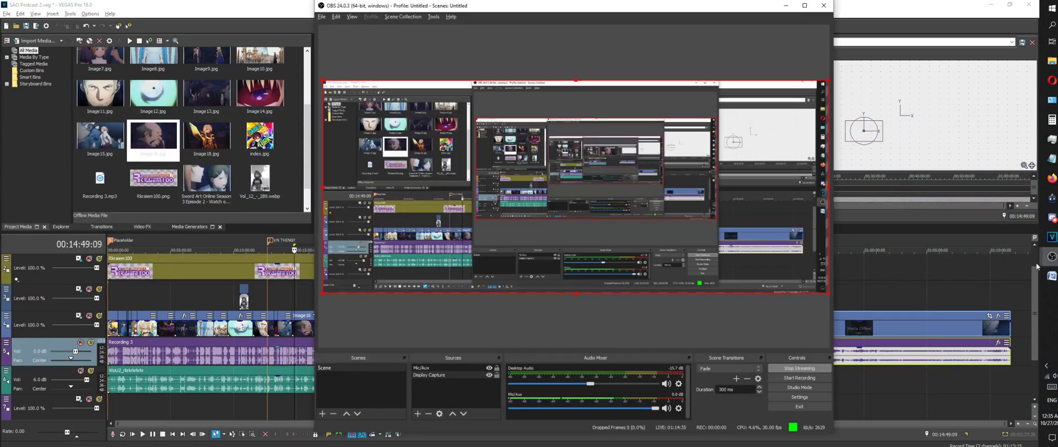
click(1052, 256)
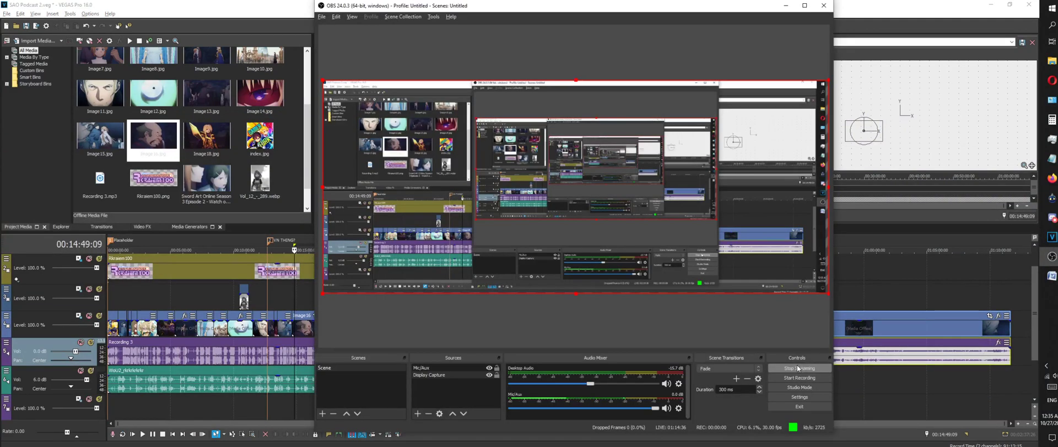